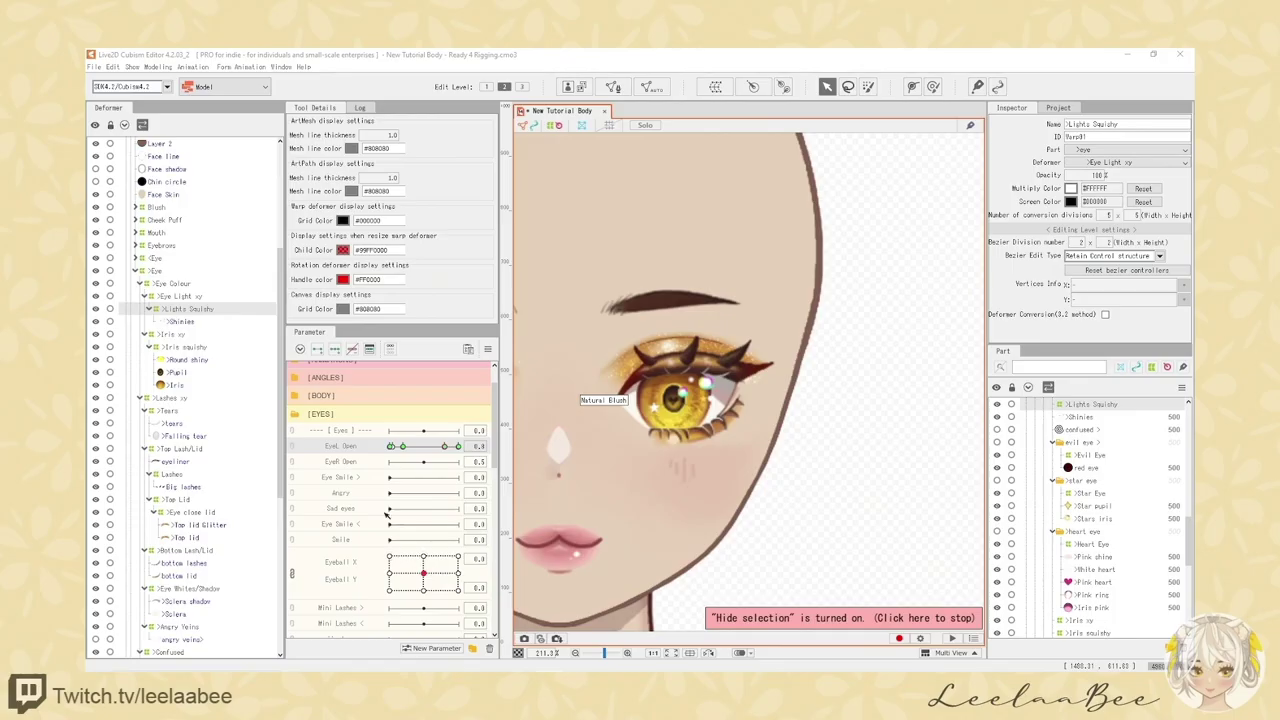
Select every object that is keyed to the EyeL Open parameter.
click(360, 447)
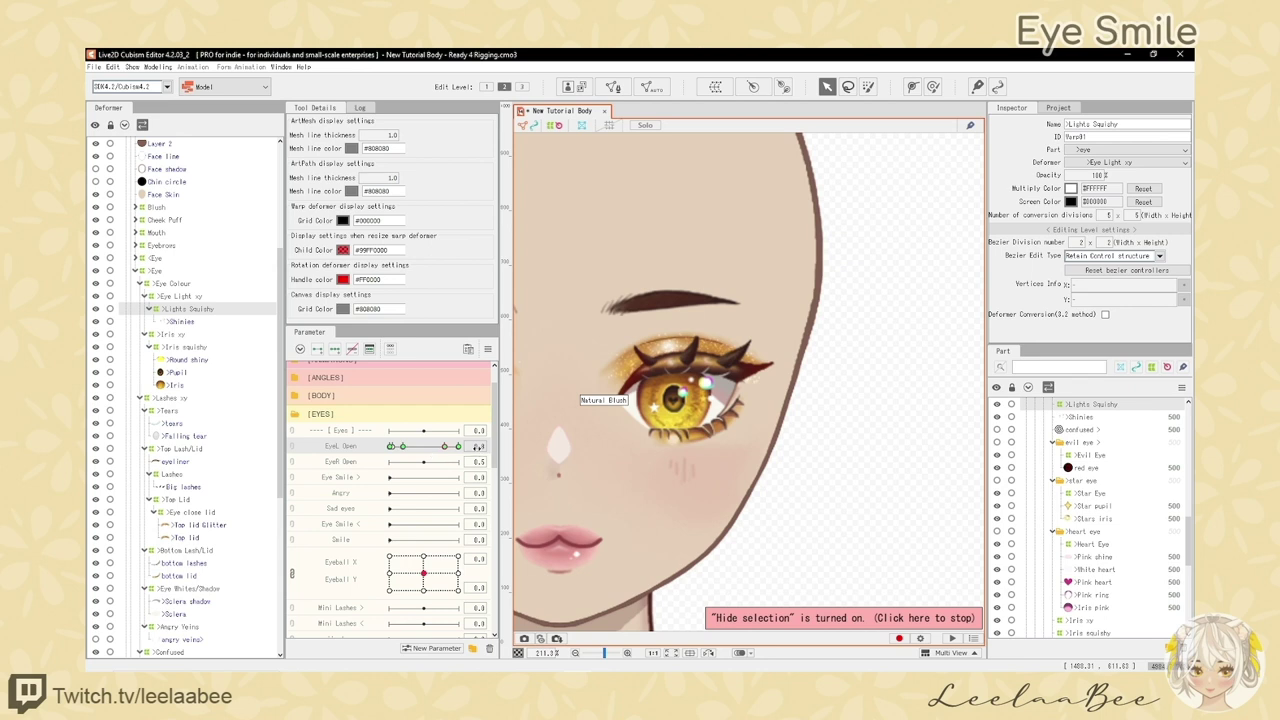
click(478, 447)
click(537, 447)
click(539, 447)
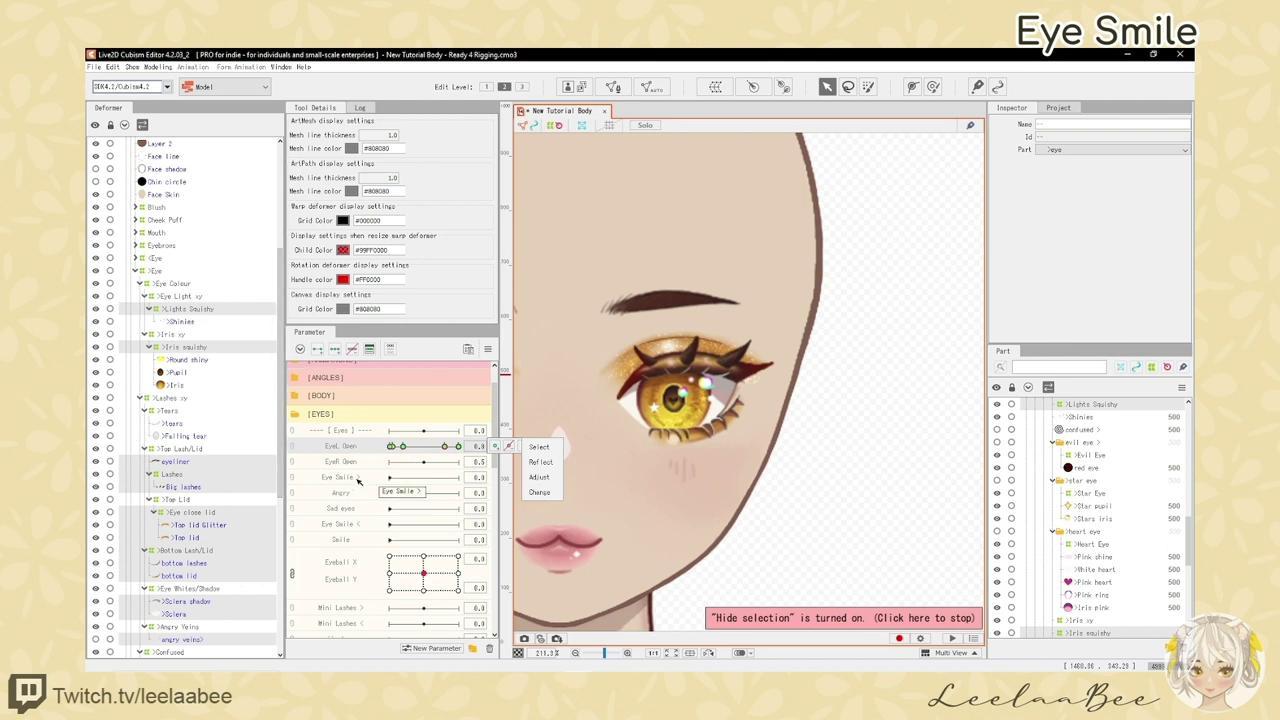
Add two keyforms to the Eye Smile > parameter for the selected eye objects, one at each end of its range.
click(358, 481)
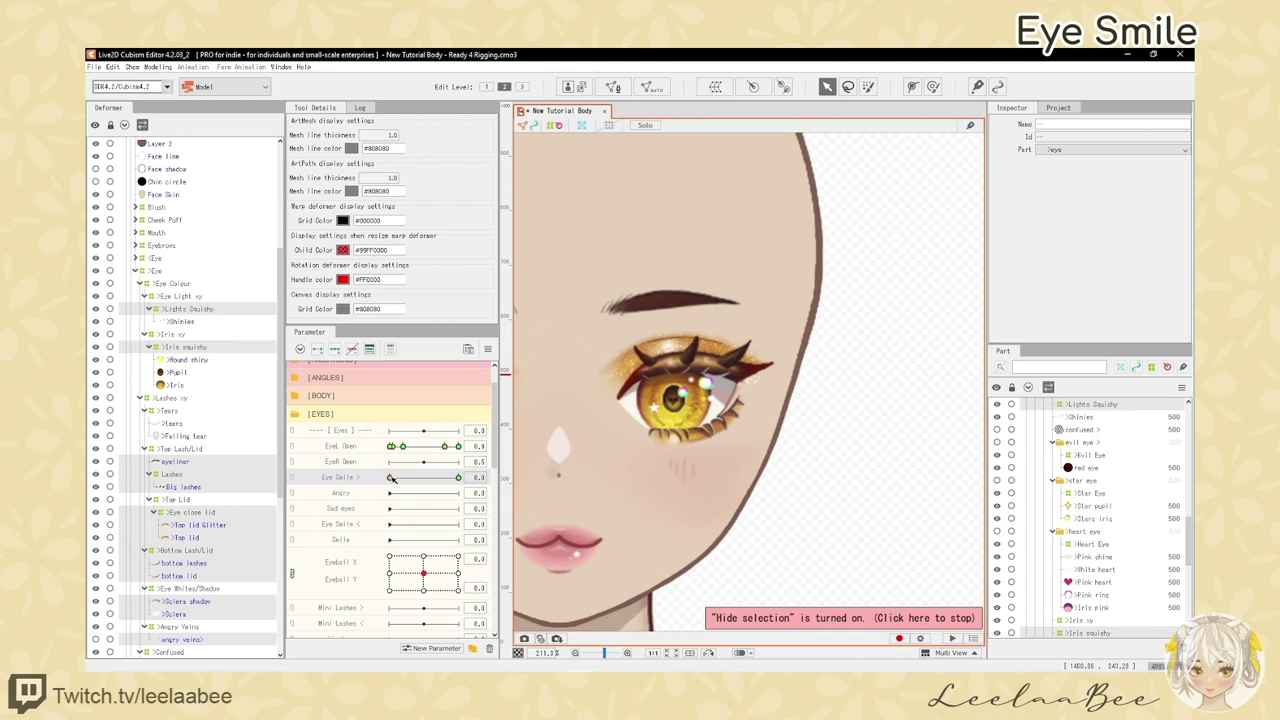
drag(391, 478, 427, 480)
click(531, 477)
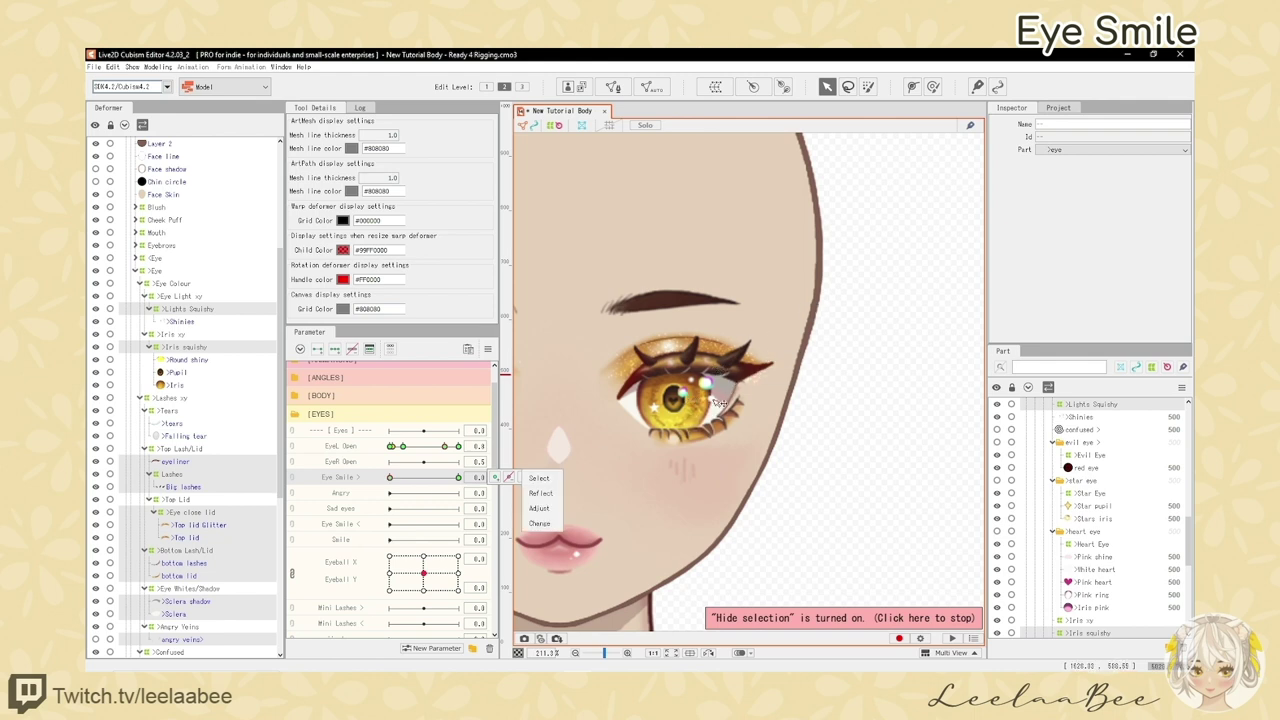
Pose the eye closed with EyeL Open and set Eye Smile > to 1.0.
click(391, 446)
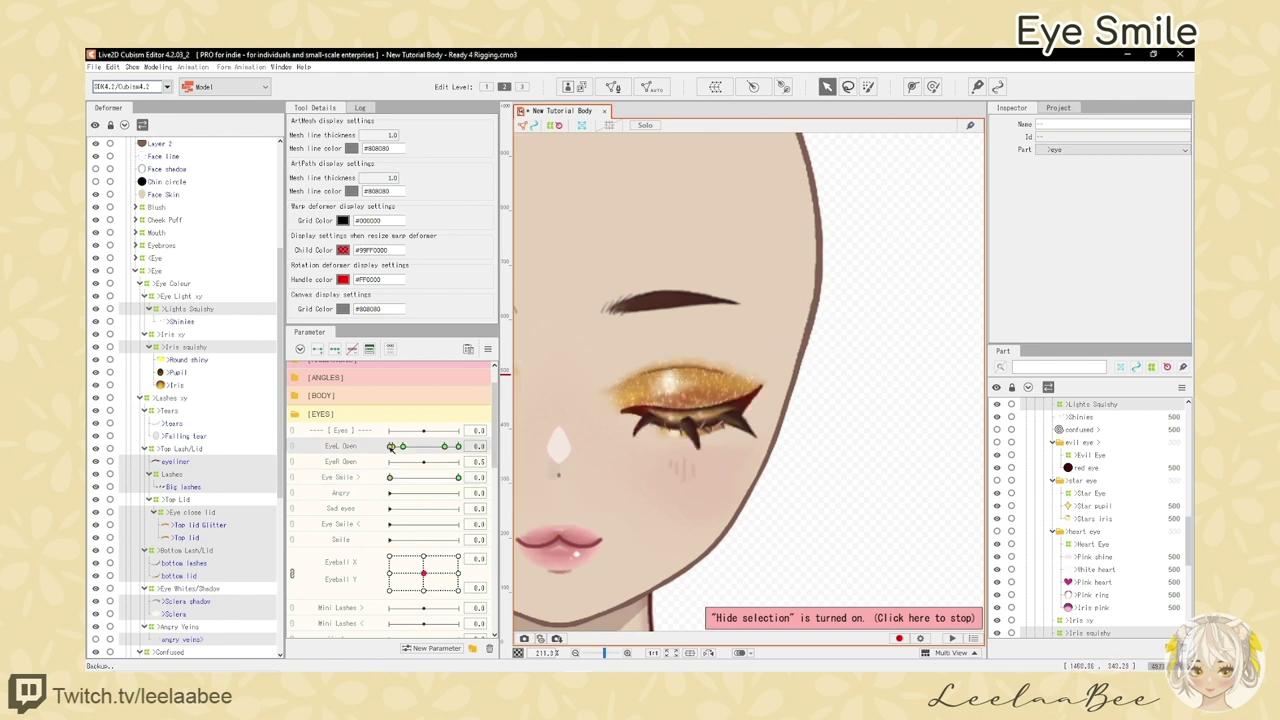
mouse_move(391, 446)
drag(596, 466, 578, 470)
click(459, 478)
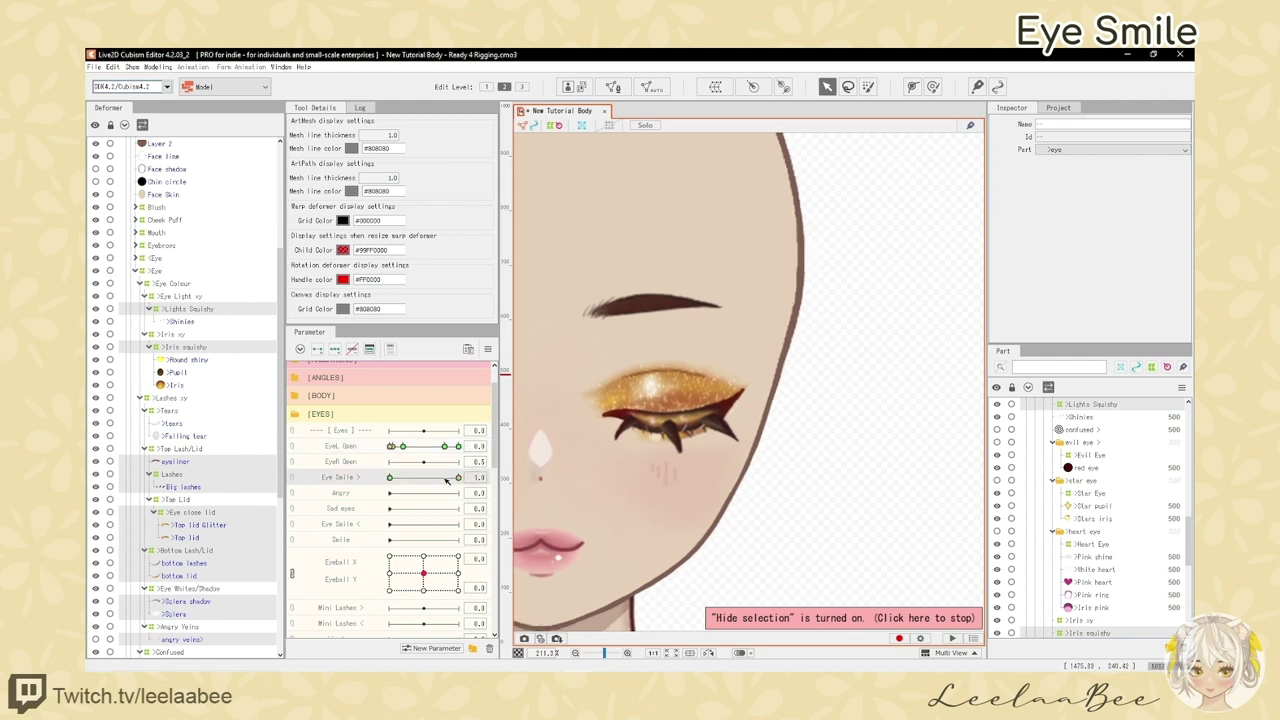
drag(446, 480, 437, 480)
scroll(670, 460, down, 2)
scroll(703, 418, up, 3)
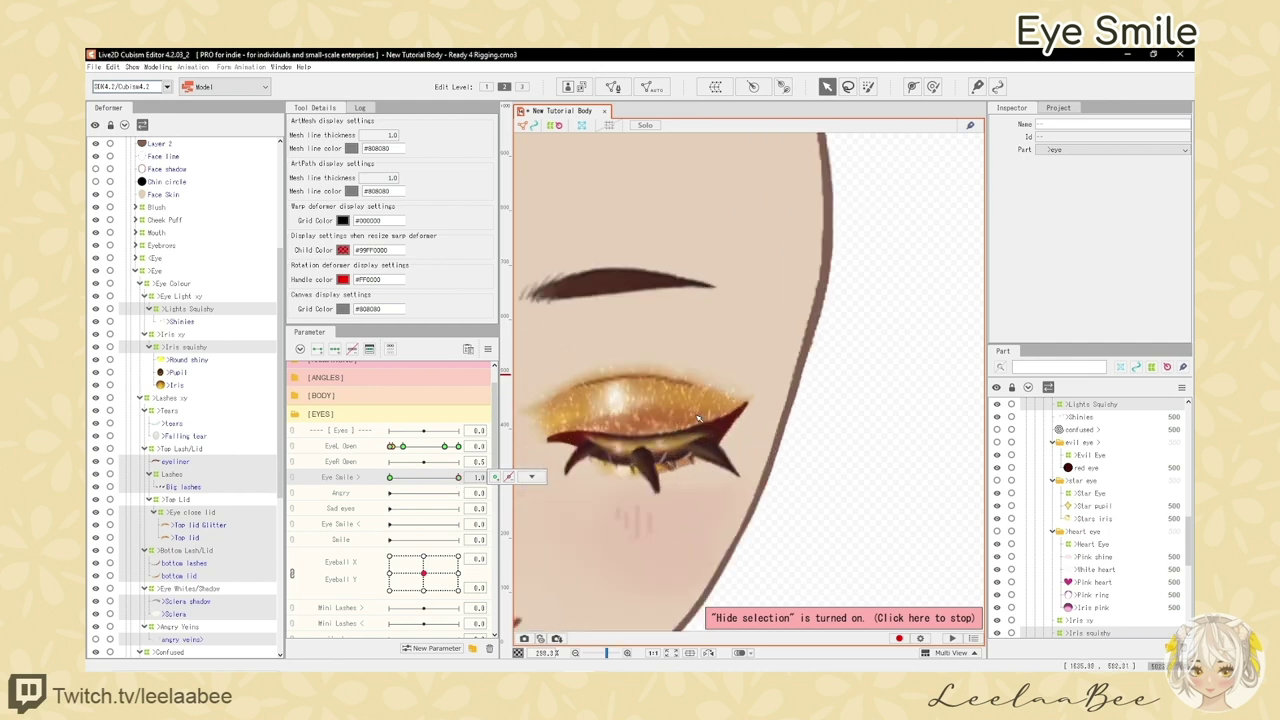
Add and adjust control points on the eyeliner's deform path, including one near the outer corner.
click(200, 461)
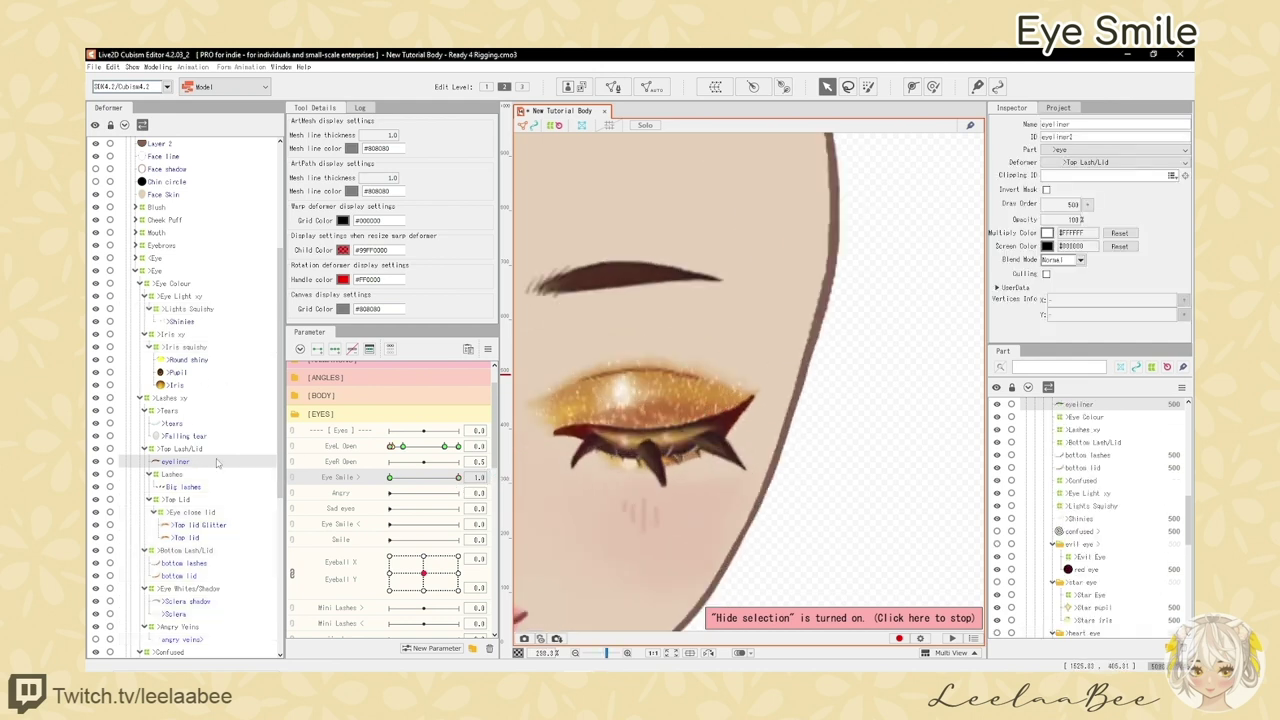
double_click(731, 424)
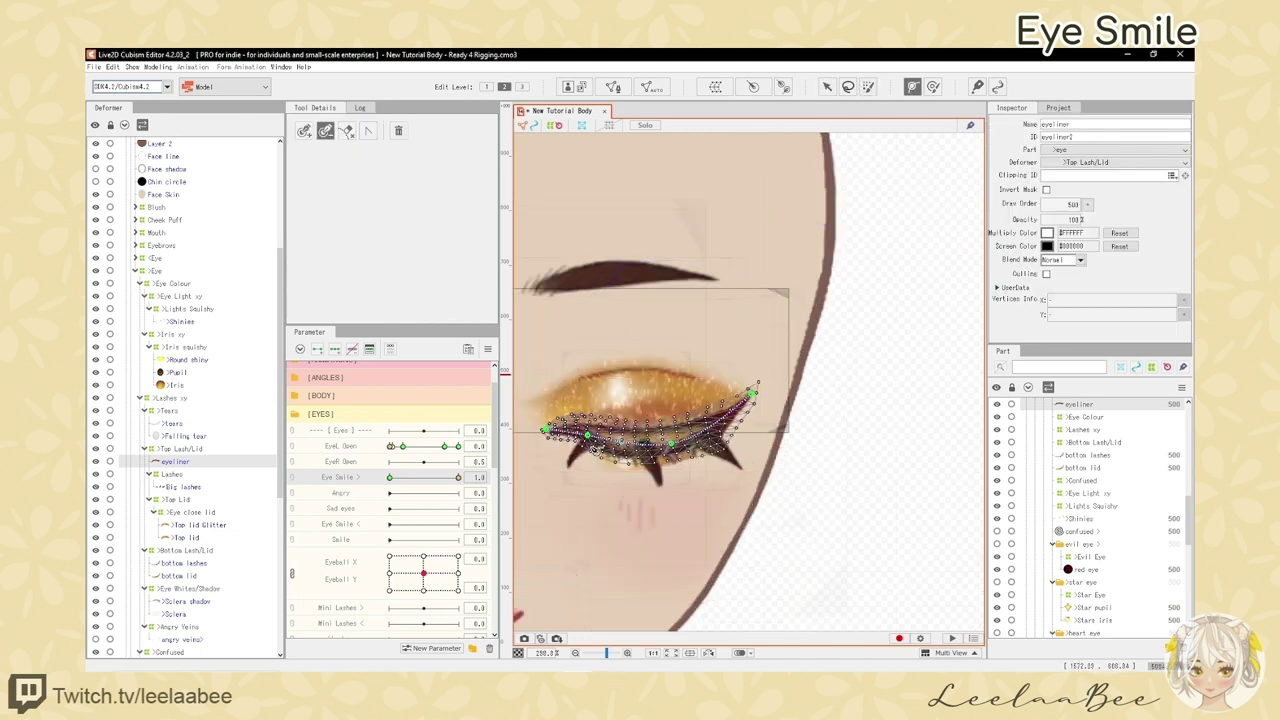
click(826, 86)
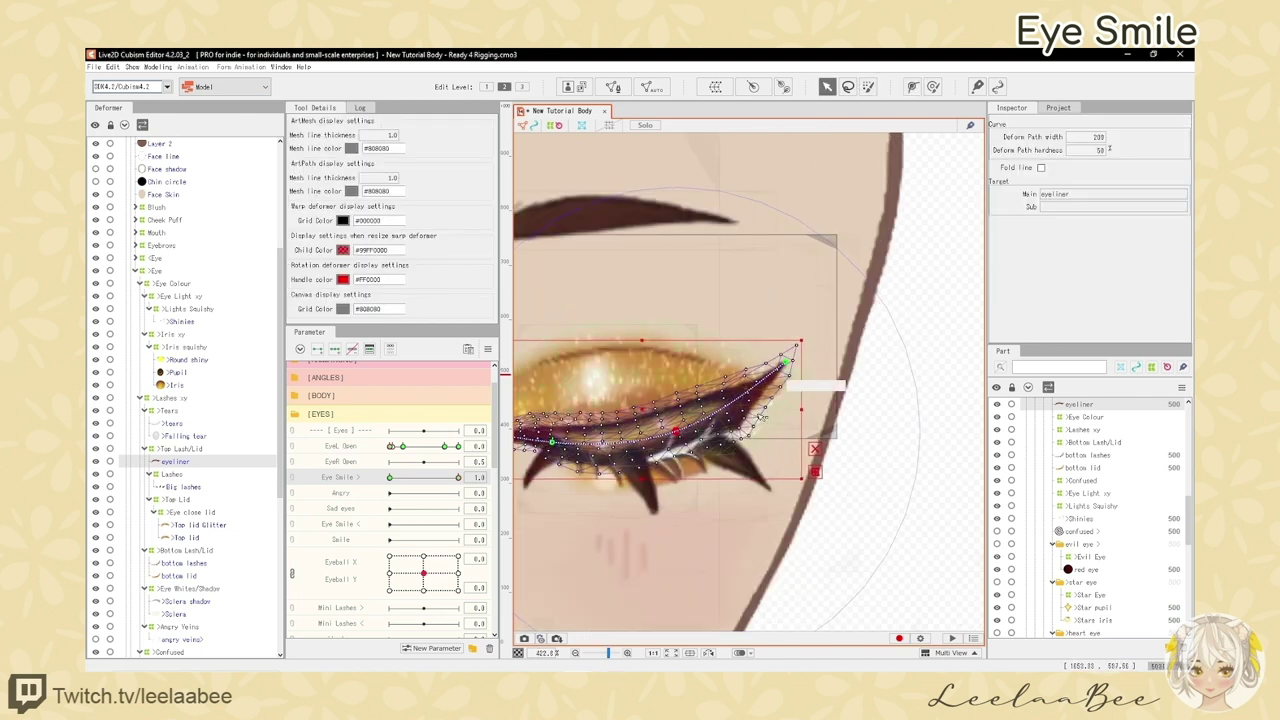
click(912, 87)
click(305, 131)
click(683, 430)
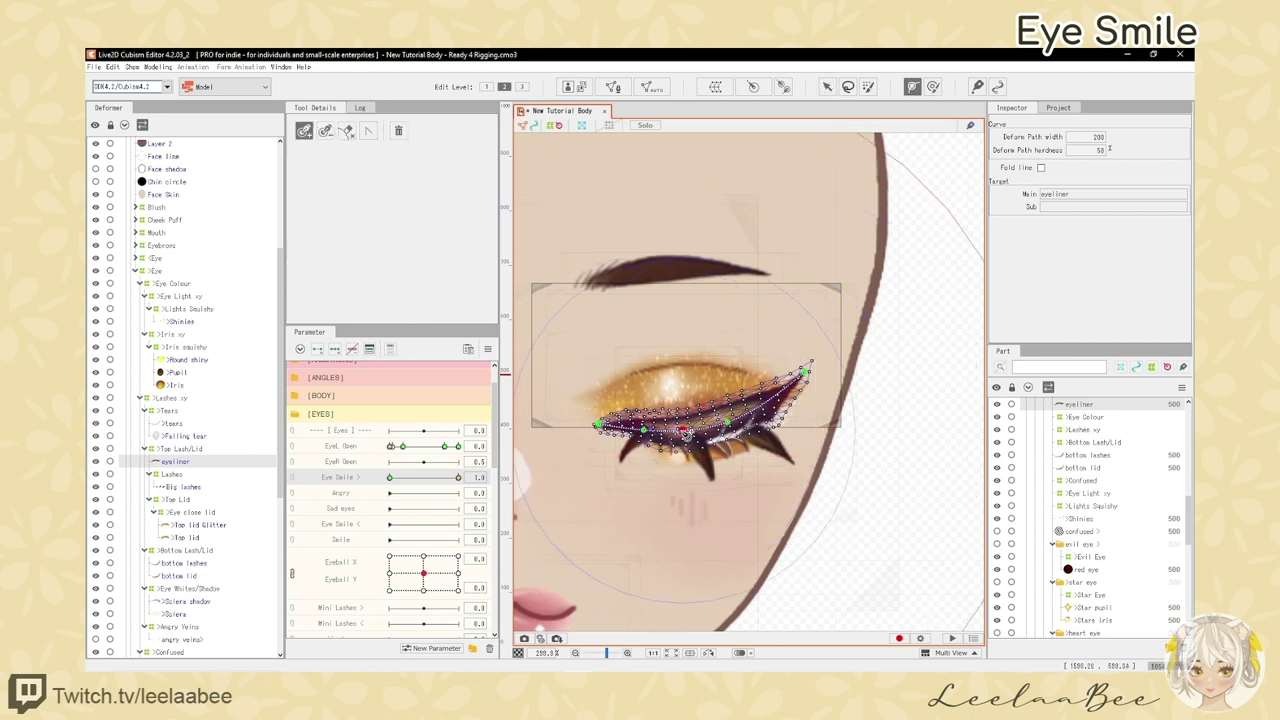
click(758, 407)
click(326, 131)
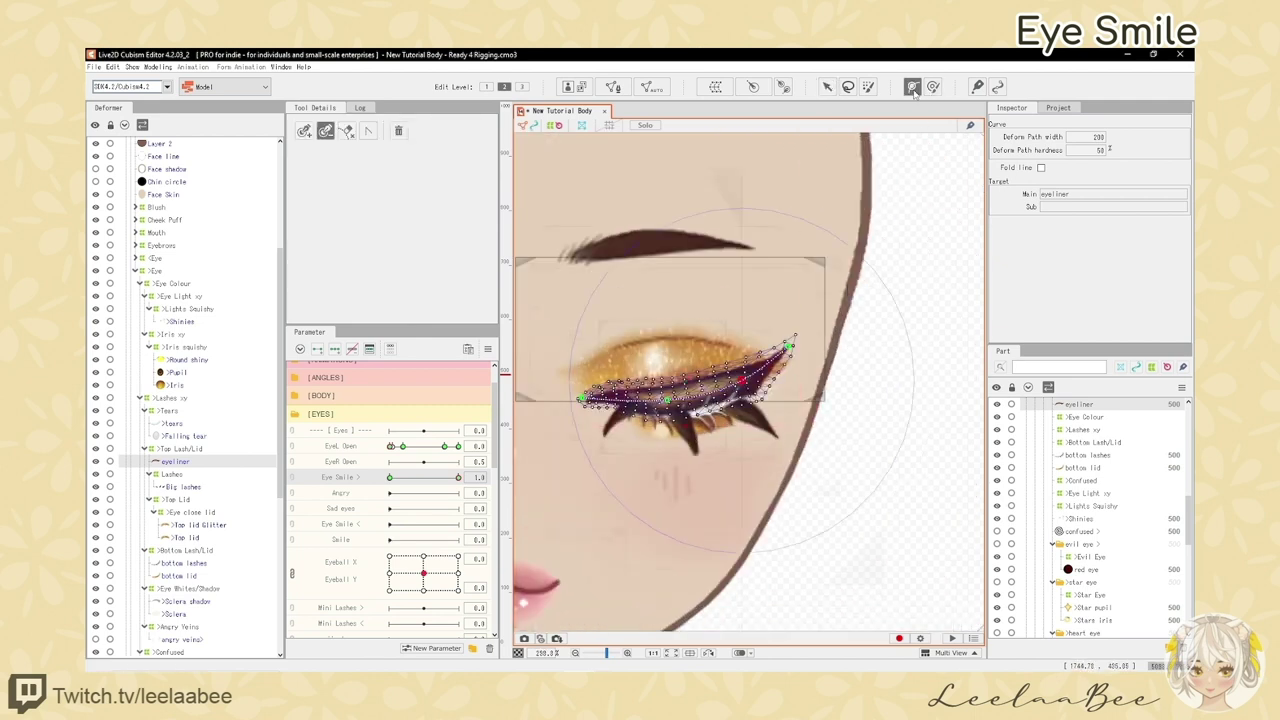
click(826, 86)
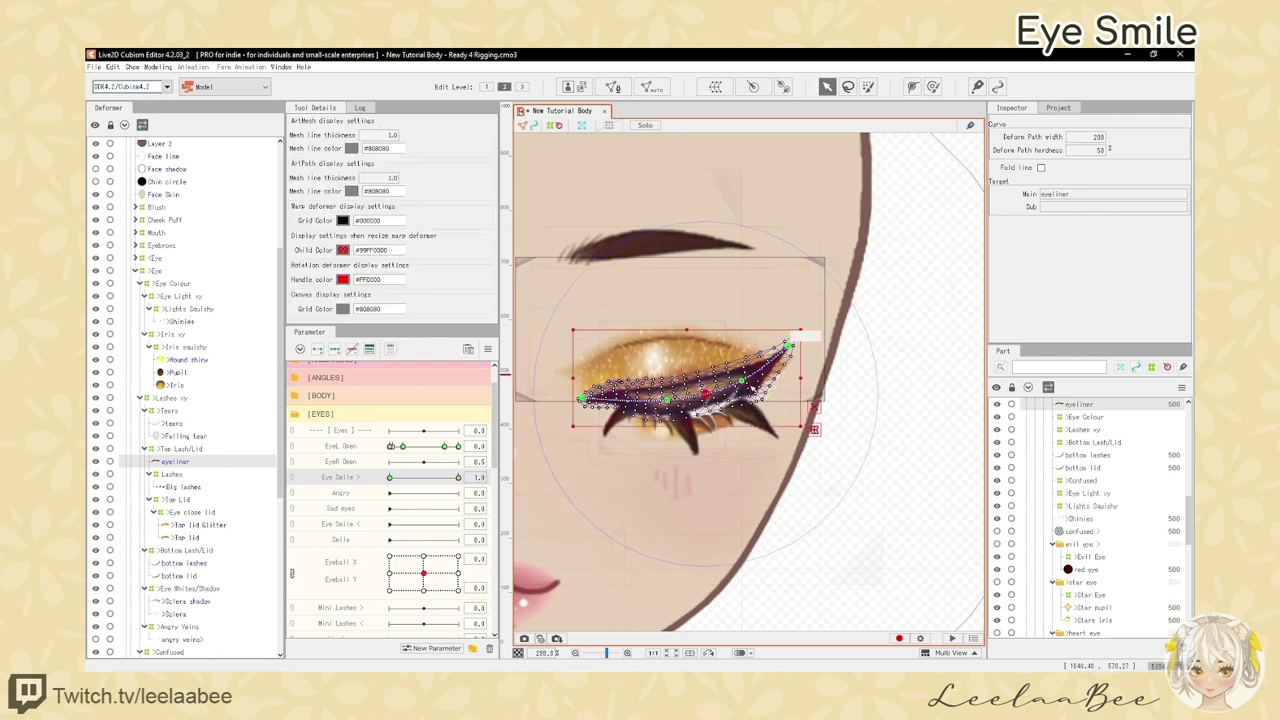
Add further deform path points to the eyeliner and bend it into an upward smiling arc at Eye Smile > 1.0.
drag(458, 477, 434, 478)
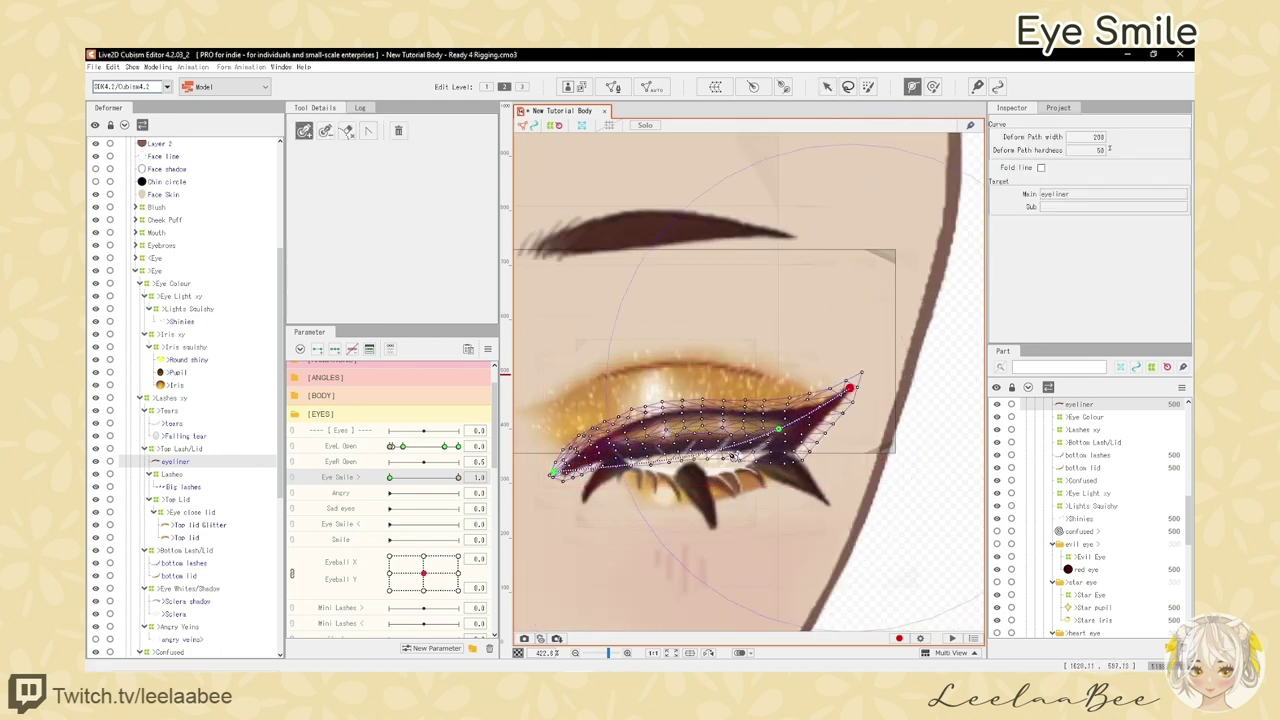
click(725, 448)
click(627, 465)
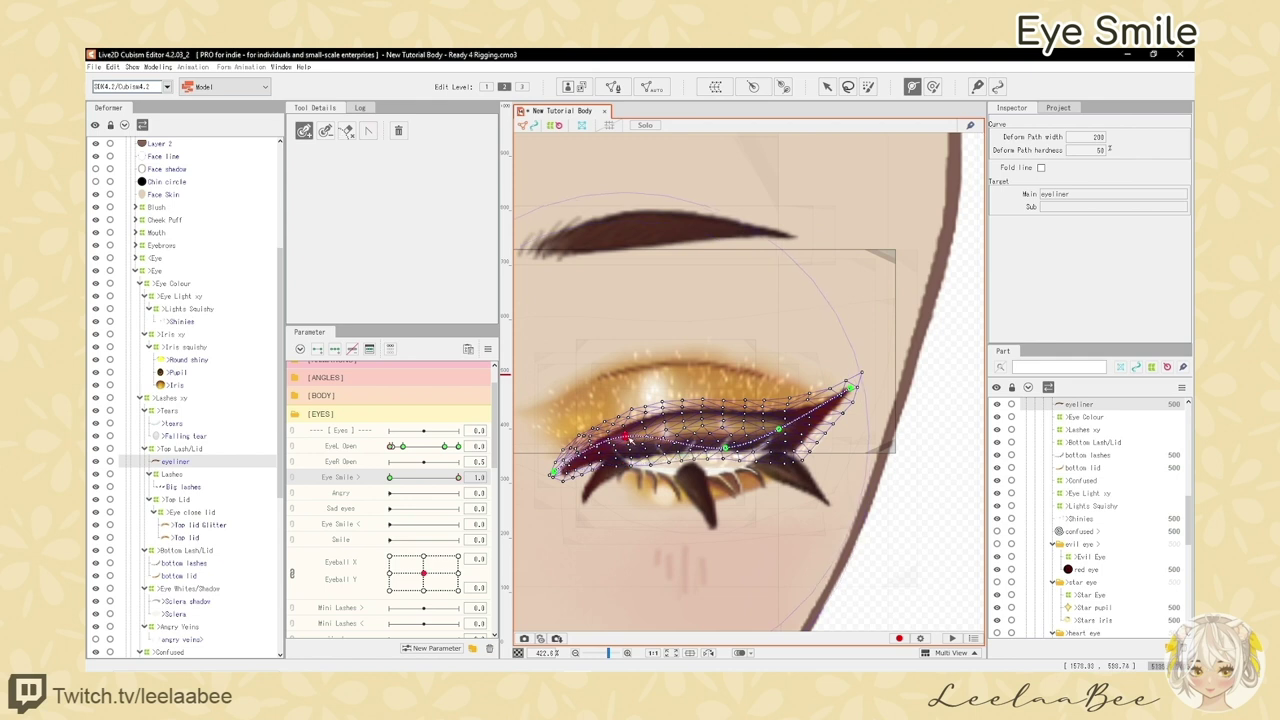
key(v)
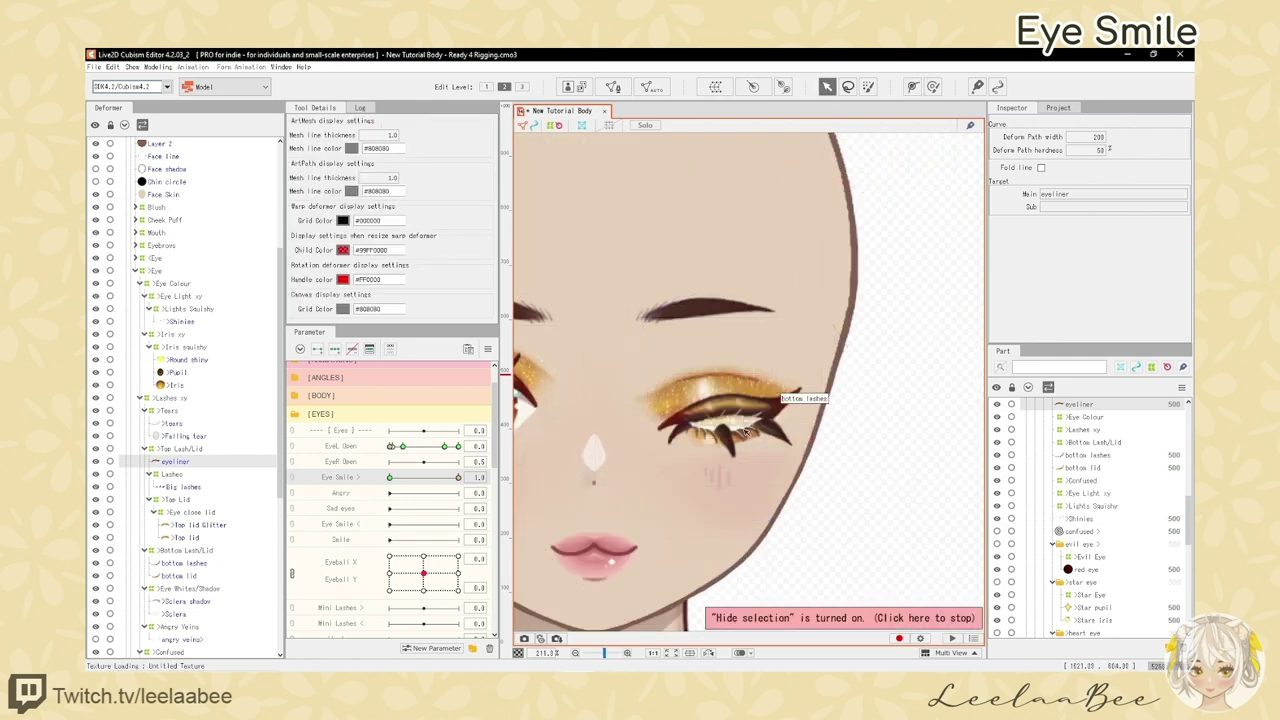
scroll(745, 430, up, 3)
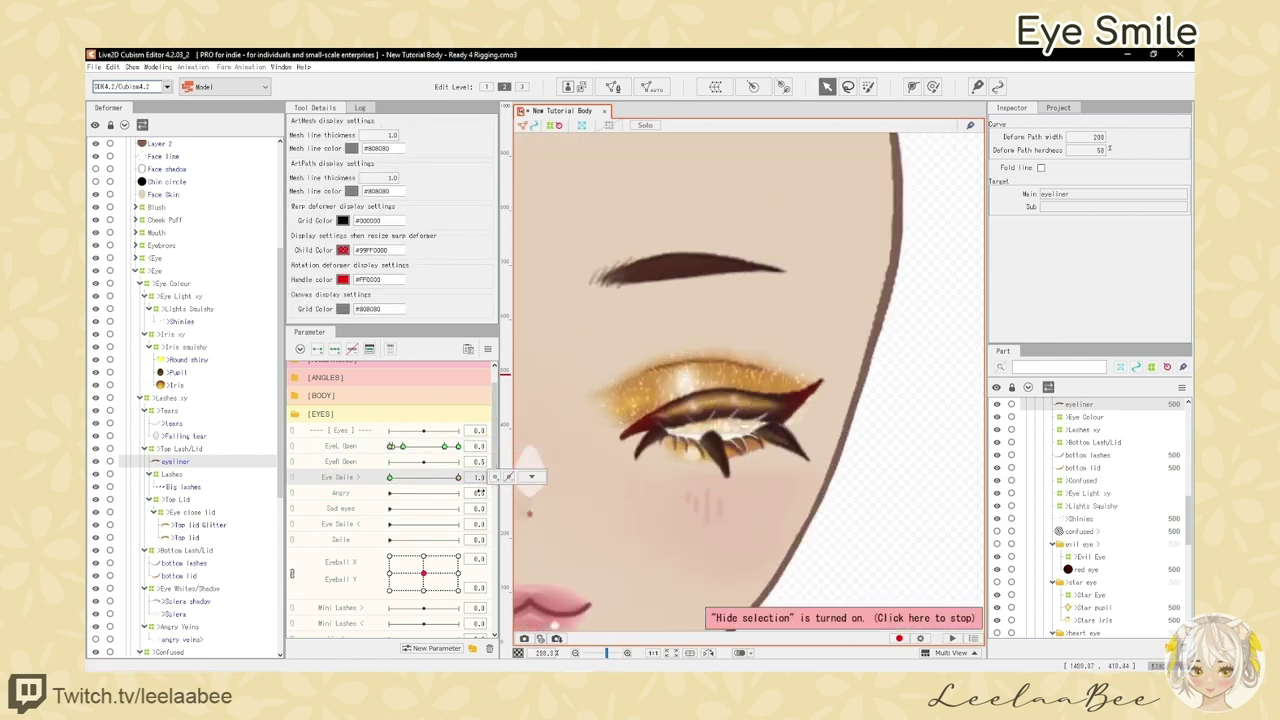
scroll(760, 430, down, 3)
scroll(740, 420, up, 3)
key(ctrl+t)
key(ctrl+t)
scroll(740, 430, down, 3)
scroll(740, 430, up, 3)
Reposition the Big lashes so that they follow the upward curve of the eyeliner.
click(183, 487)
drag(672, 402, 676, 405)
drag(687, 452, 686, 420)
key(q)
drag(798, 484, 794, 478)
drag(755, 440, 752, 416)
key(q)
drag(640, 412, 638, 416)
drag(631, 442, 682, 348)
key(ctrl+t)
Raise the middle of the Lashes warp deformer so the upper lashes arch along the eyeliner.
click(172, 474)
key(ctrl+t)
scroll(719, 418, up, 3)
click(183, 487)
click(172, 474)
scroll(690, 440, down, 3)
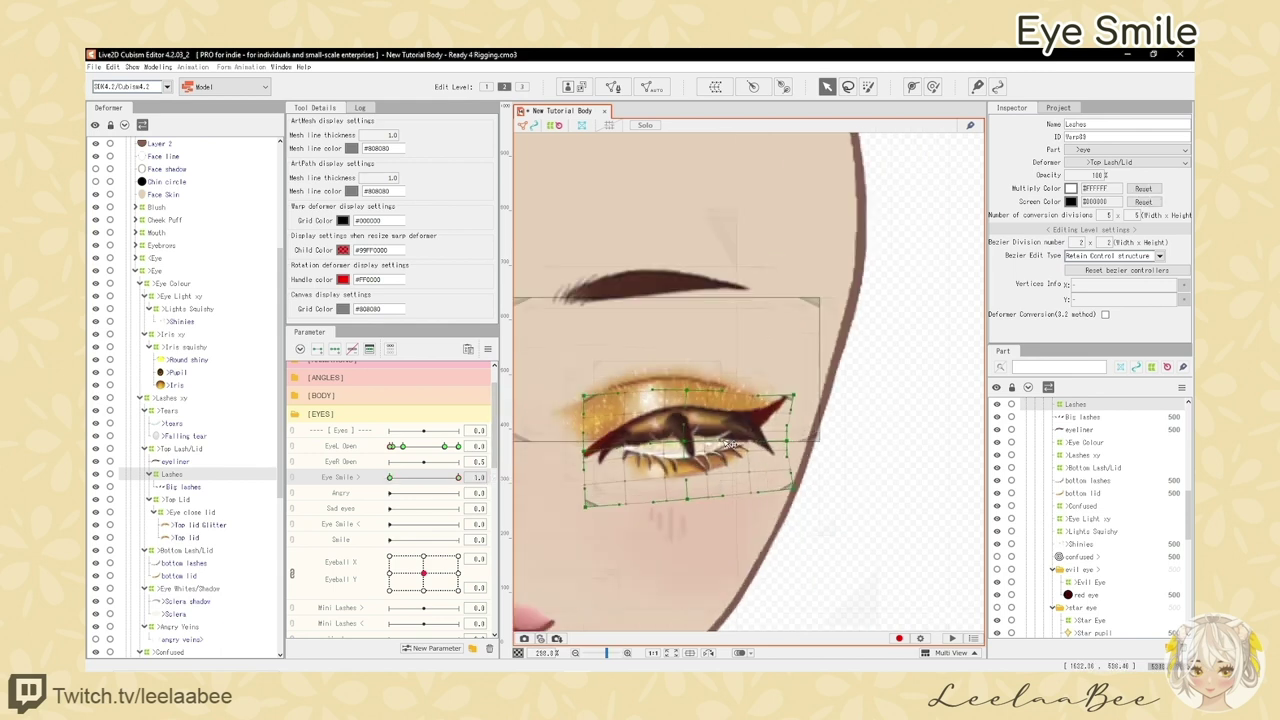
scroll(765, 435, up, 3)
drag(687, 440, 688, 411)
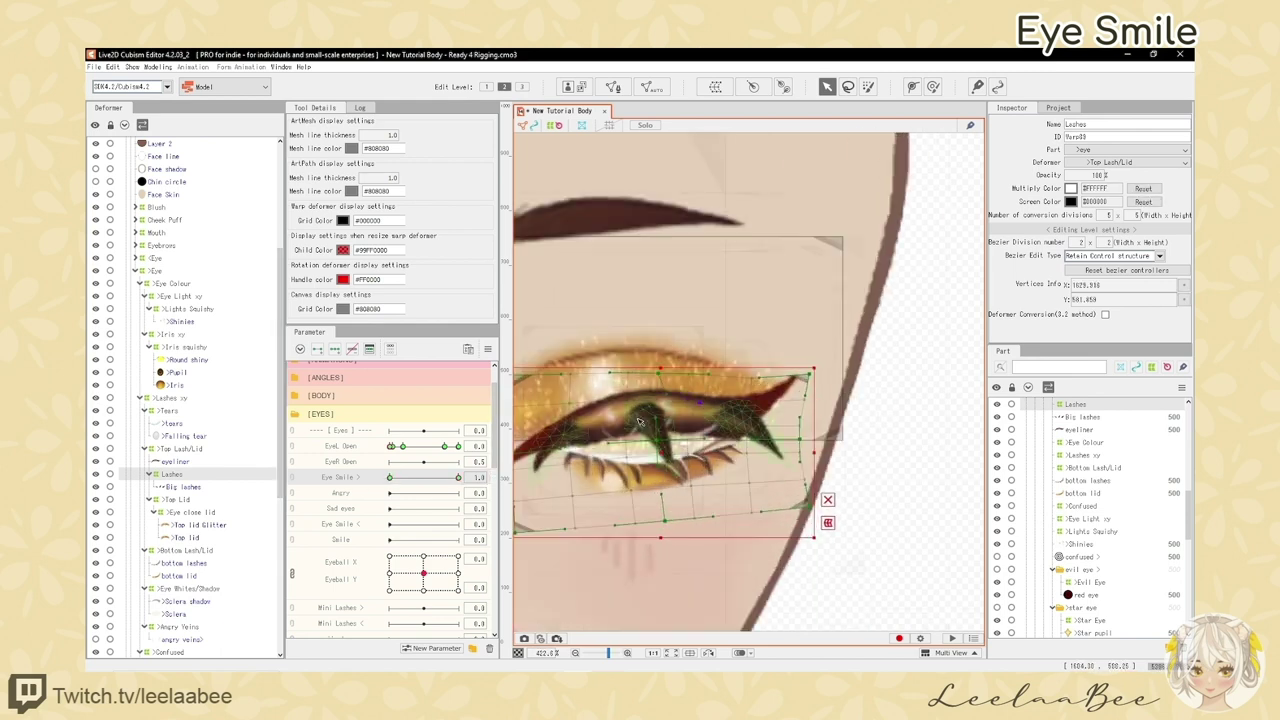
scroll(675, 360, down, 3)
key(ctrl+t)
key(ctrl+t)
mouse_move(458, 478)
mouse_down()
mouse_move(400, 478)
mouse_move(459, 478)
mouse_up()
key(ctrl+t)
scroll(766, 428, down, 3)
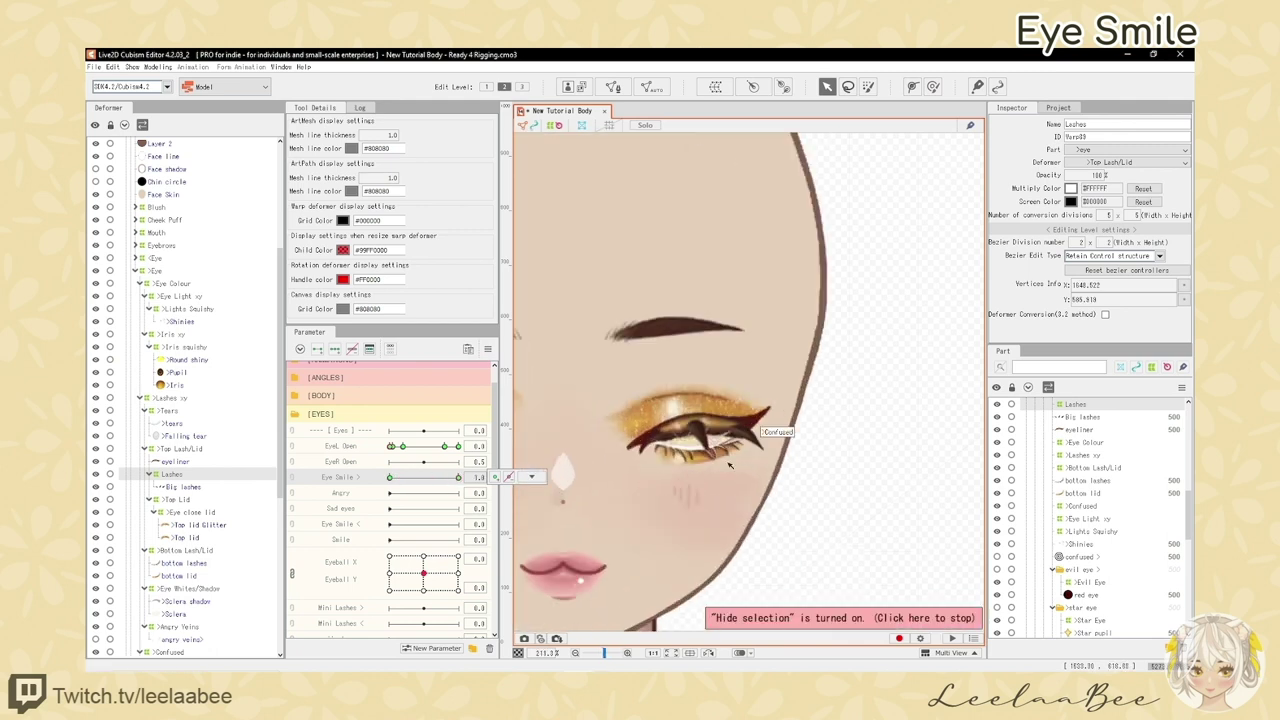
Adjust the outer edge of the Lashes warp deformer to fit the outer lash, and check the Eye Smile > pose.
scroll(770, 425, up, 5)
key(b)
key(ctrl+t)
drag(802, 432, 808, 450)
key(v)
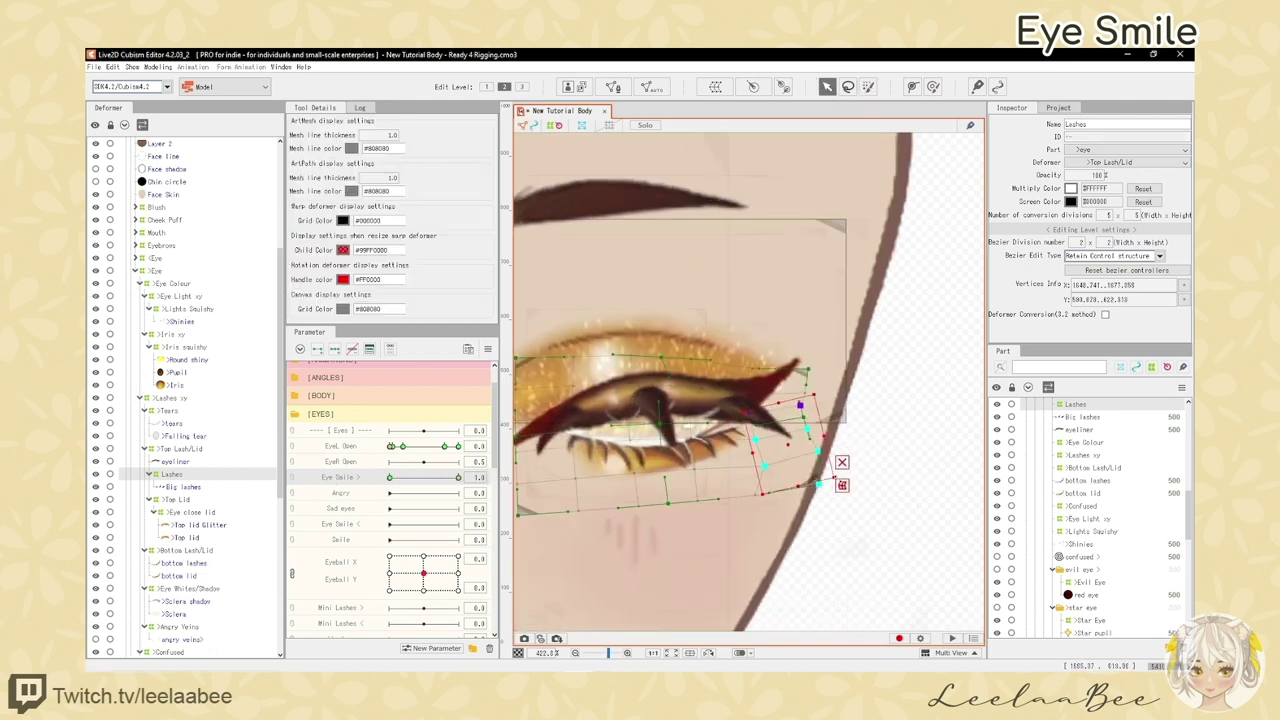
scroll(711, 477, down, 2)
scroll(768, 455, up, 1)
key(ctrl+t)
scroll(645, 448, down, 1)
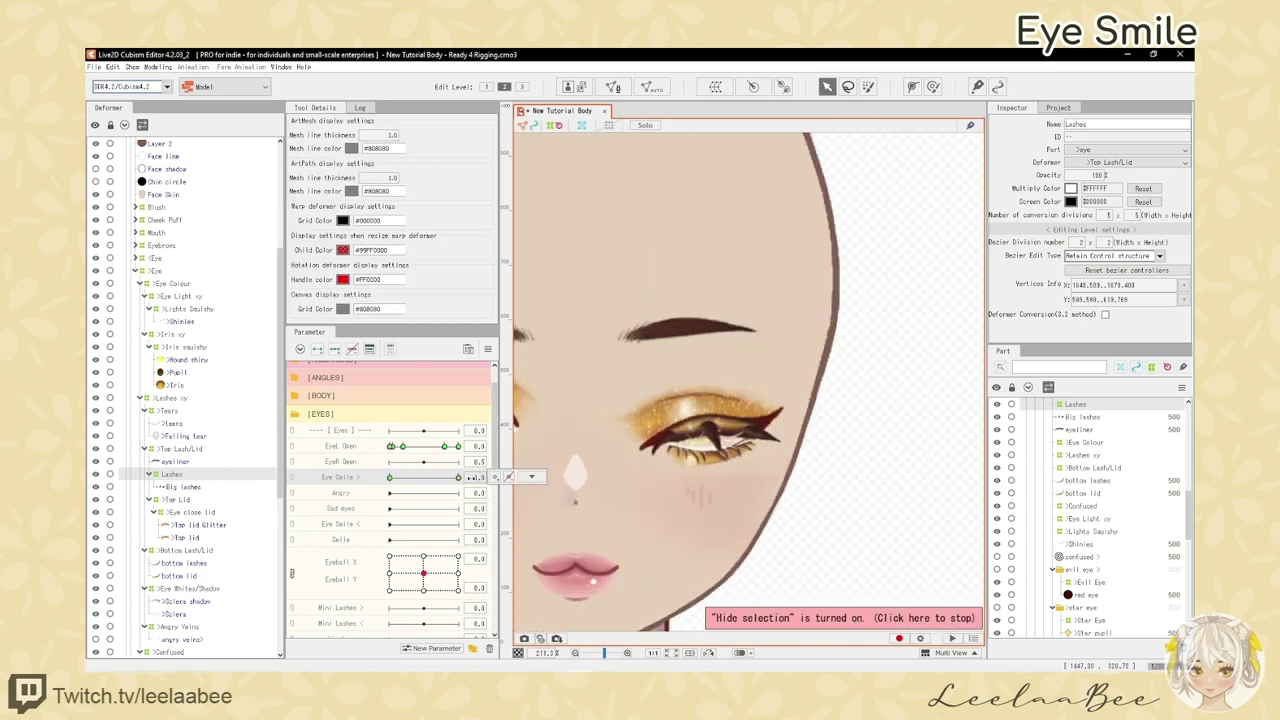
scroll(635, 446, down, 2)
scroll(637, 450, up, 2)
mouse_move(458, 478)
mouse_down()
mouse_move(391, 477)
mouse_move(458, 477)
mouse_up()
scroll(658, 475, up, 1)
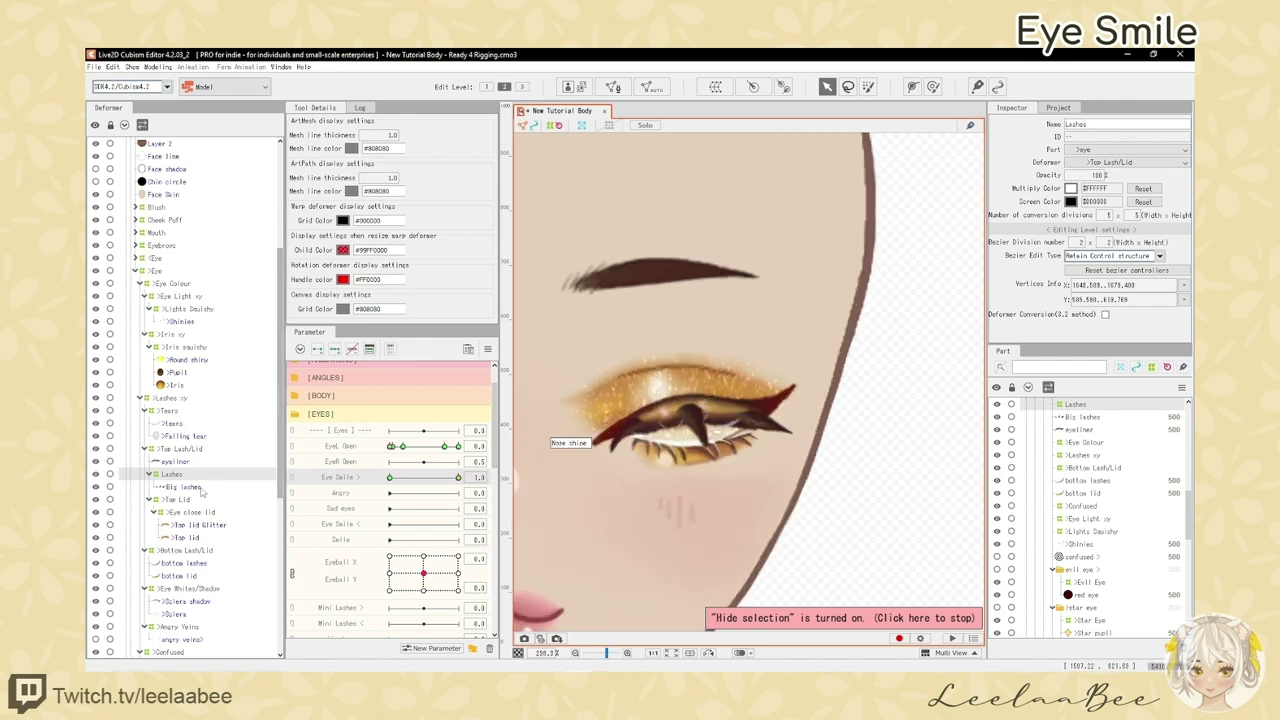
Bend the Bottom Lash/Lid warp deformer upward in its middle and outer corner, tucking the lower lashes under the smiling upper lid.
click(683, 450)
key(ctrl+h)
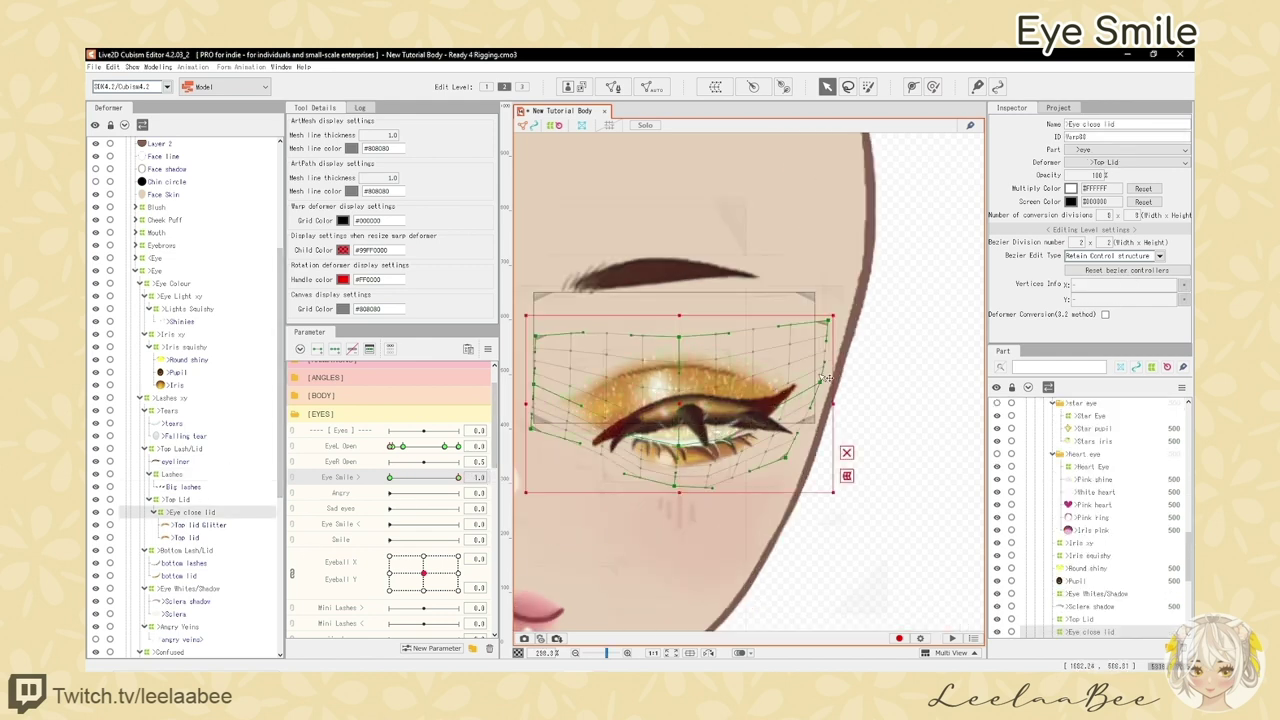
click(765, 444)
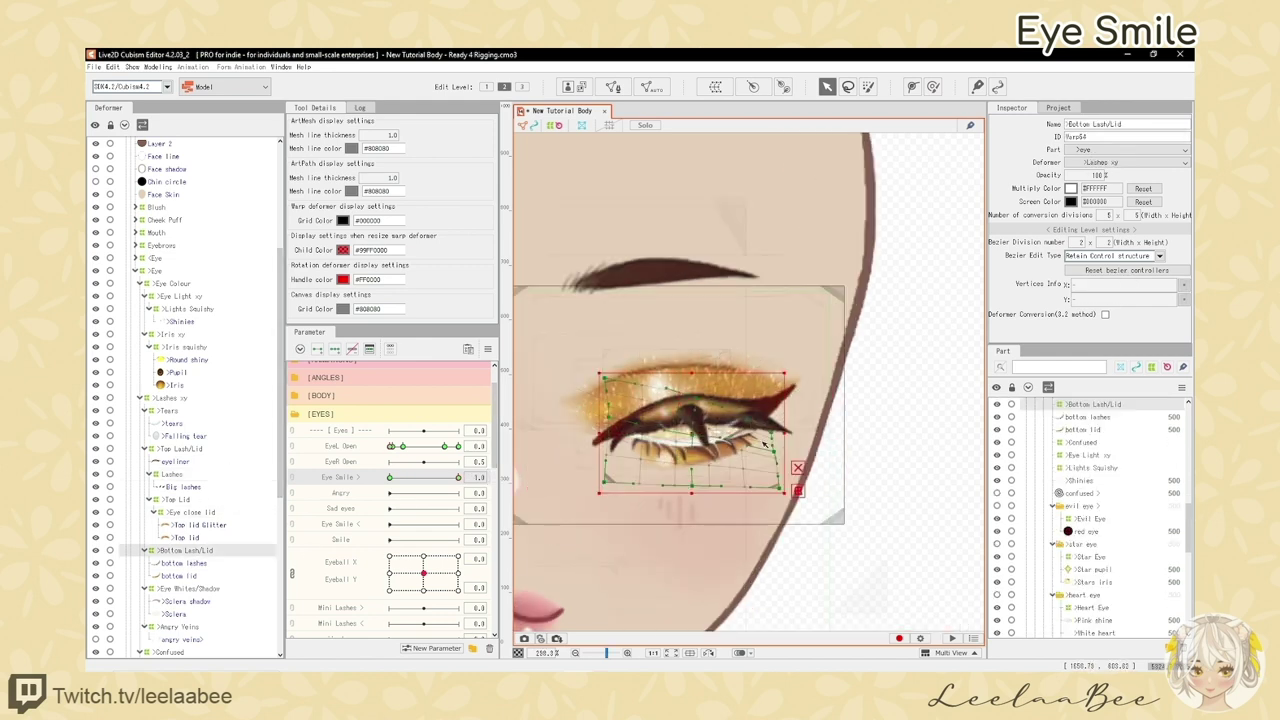
drag(694, 437, 694, 419)
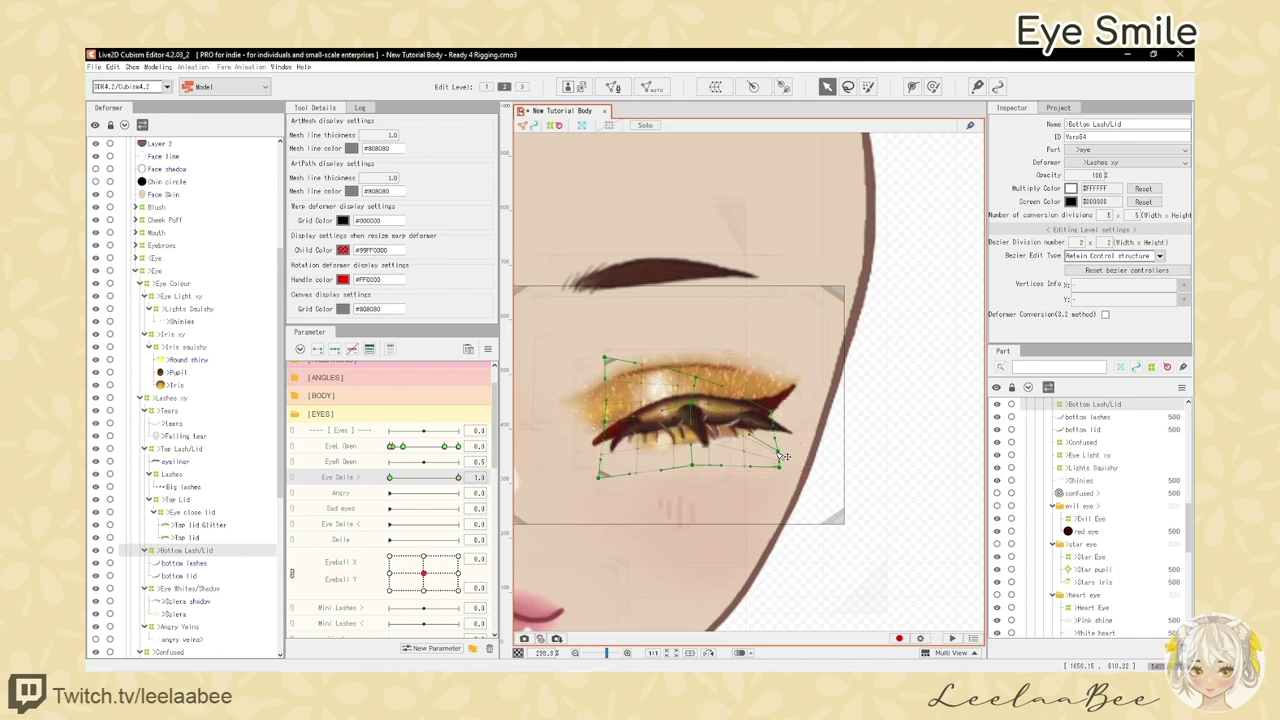
drag(782, 487, 790, 448)
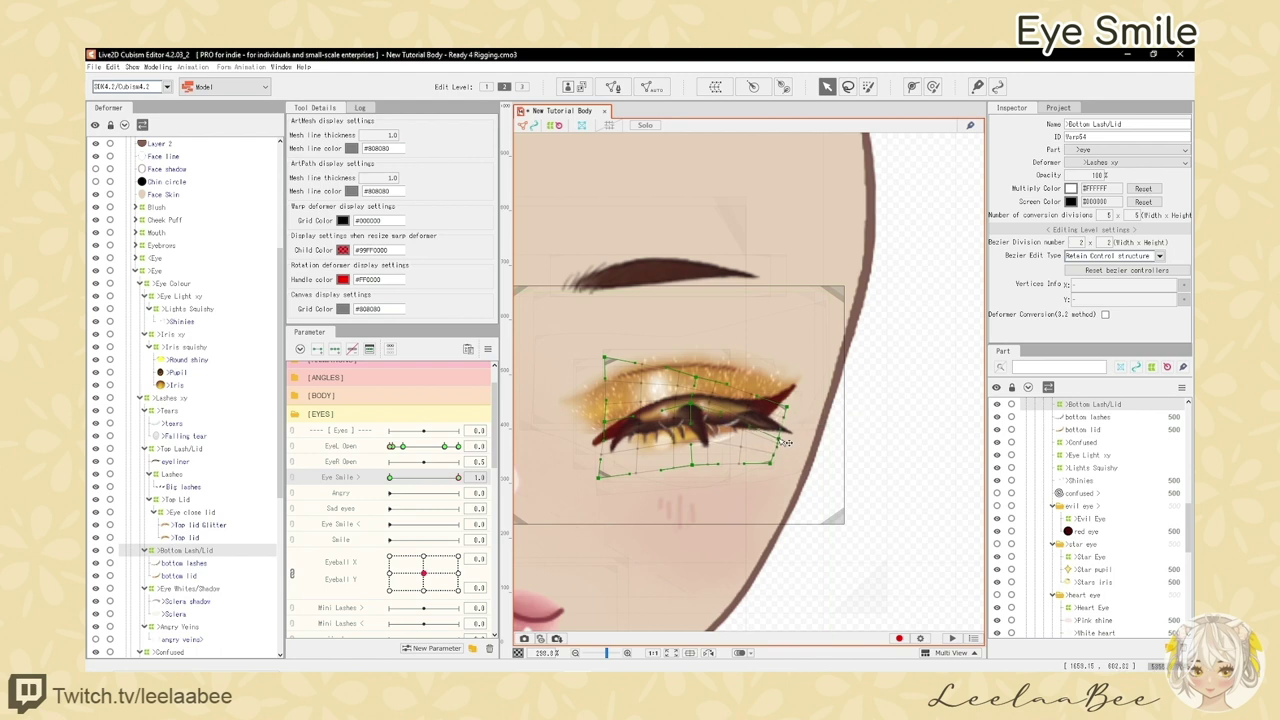
drag(699, 470, 695, 455)
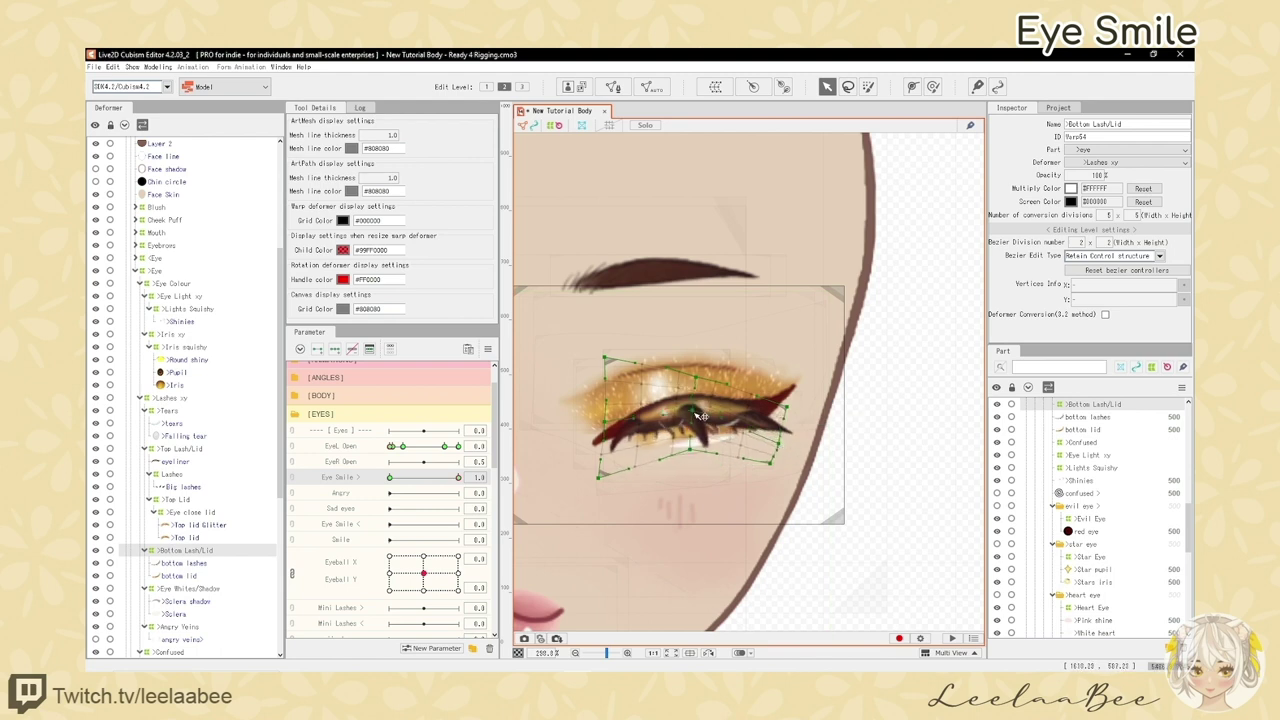
click(209, 514)
click(182, 551)
scroll(687, 468, down, 2)
scroll(677, 466, up, 2)
mouse_move(458, 478)
mouse_down()
mouse_move(402, 478)
mouse_move(459, 478)
mouse_up()
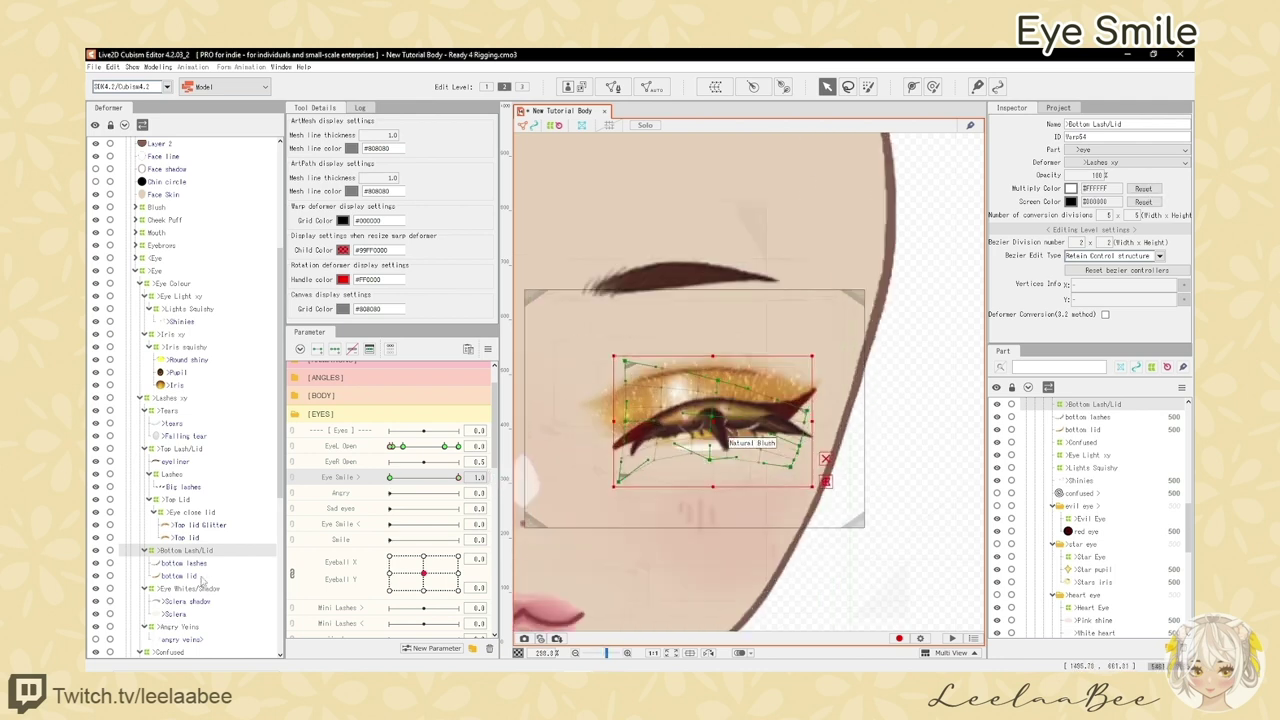
Reshape the inner end of the Sclera through its deform path points so it stays behind the closed lashes.
click(178, 614)
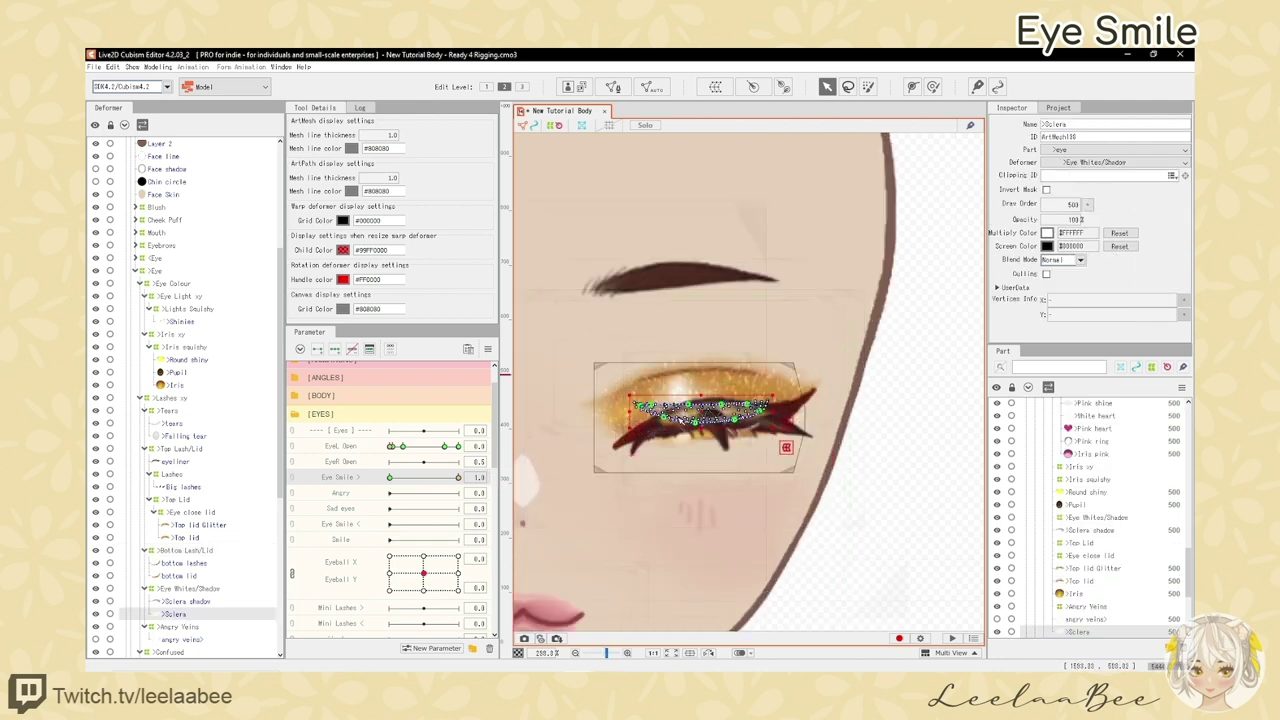
drag(640, 405, 664, 425)
drag(641, 422, 656, 417)
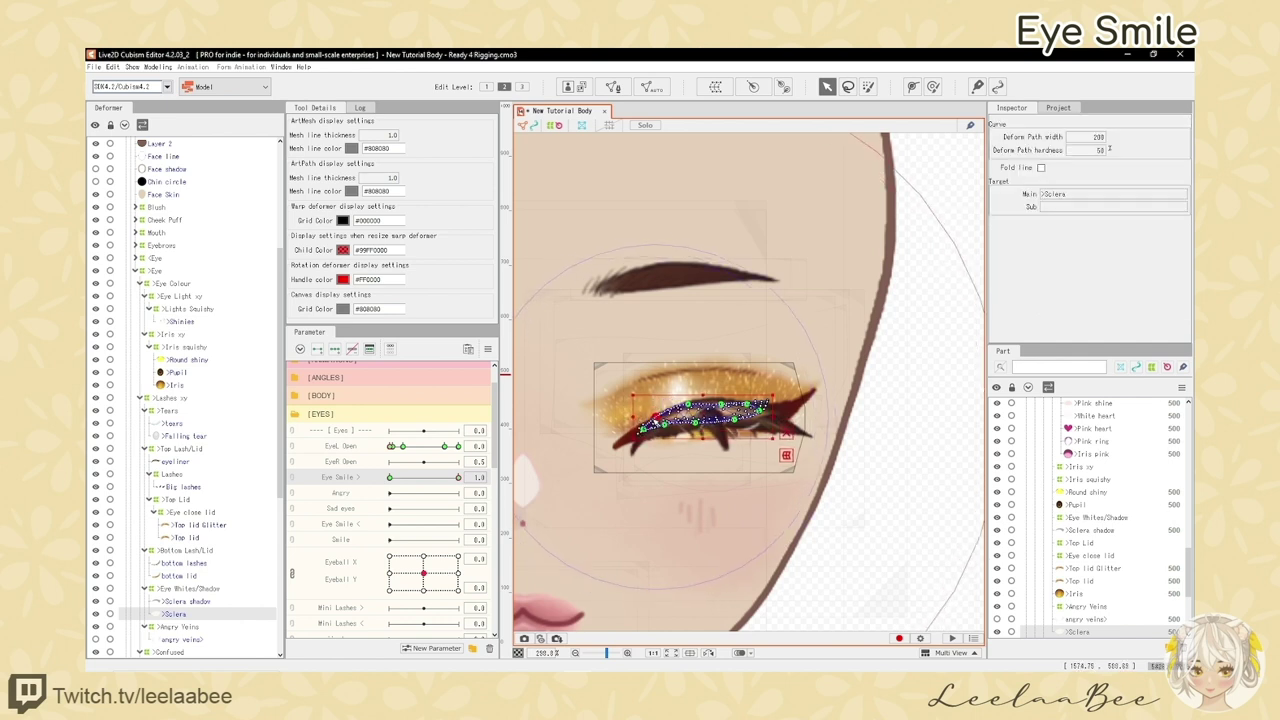
key(ctrl+t)
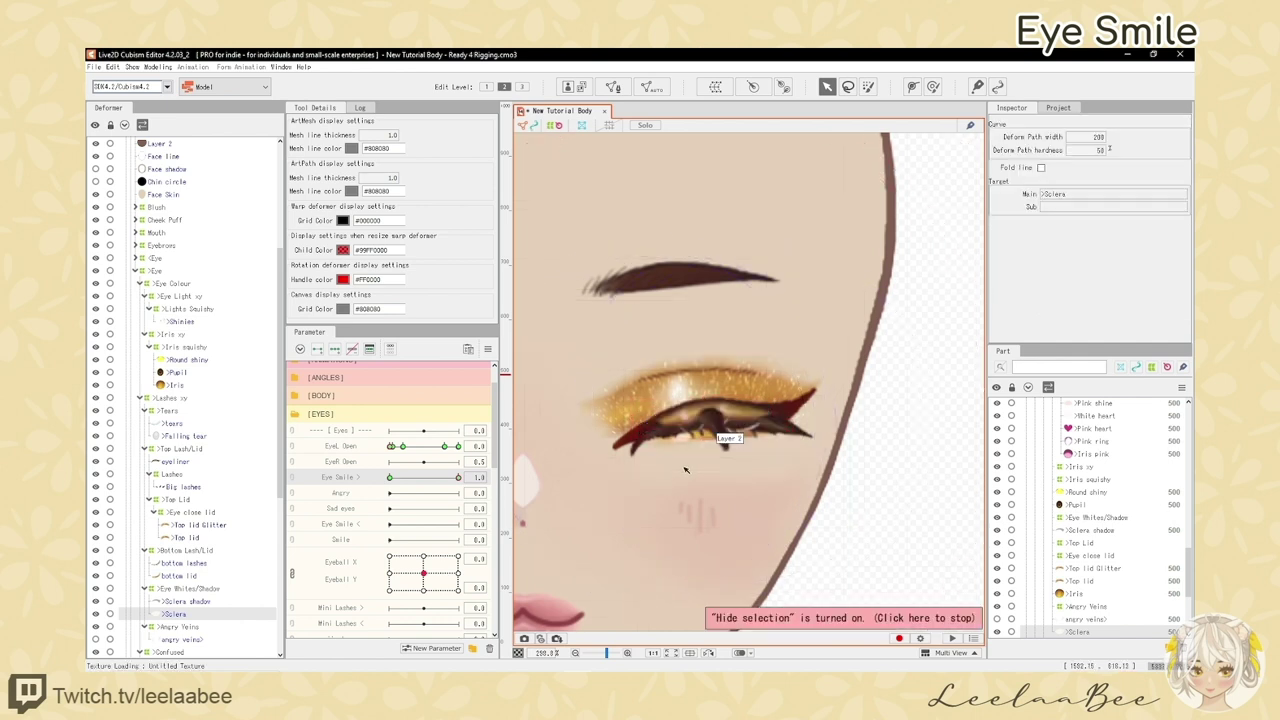
drag(458, 477, 405, 478)
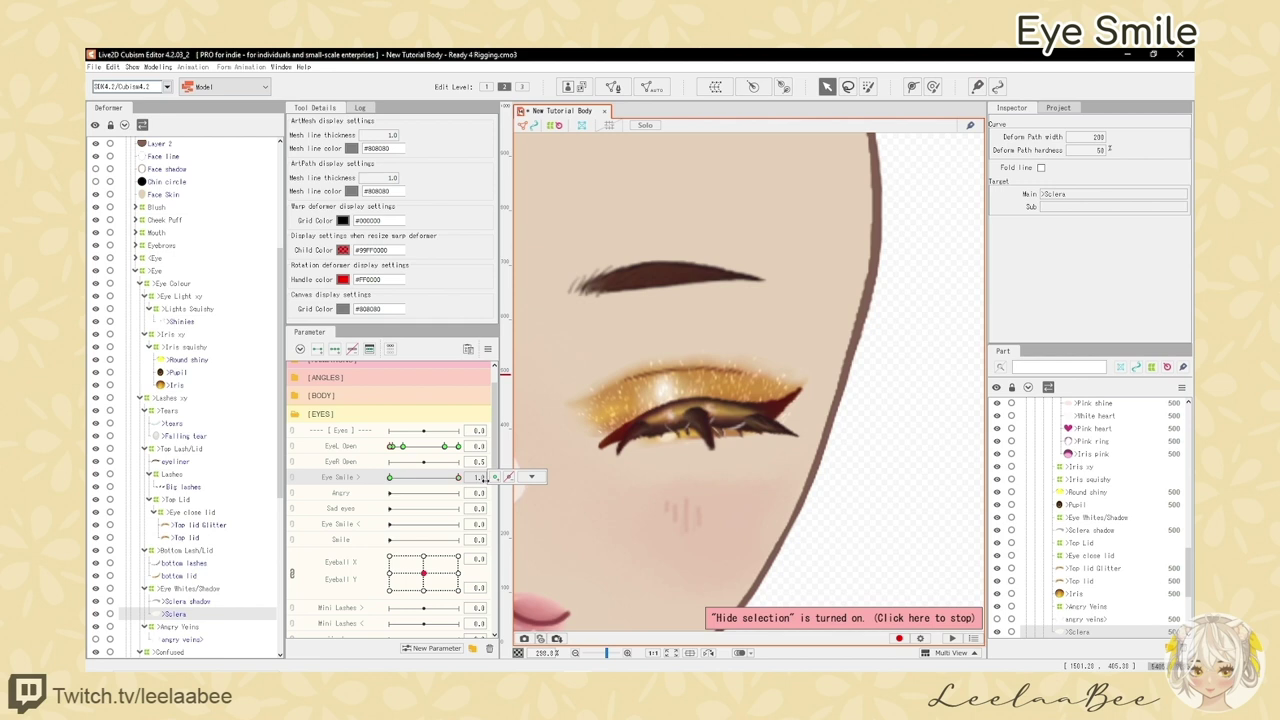
Select the middle lash of the Big lashes mesh with the Deform Brush active.
scroll(560, 435, down, 4)
scroll(560, 435, up, 4)
click(933, 87)
click(183, 487)
key(ctrl+t)
scroll(747, 419, up, 2)
double_click(680, 428)
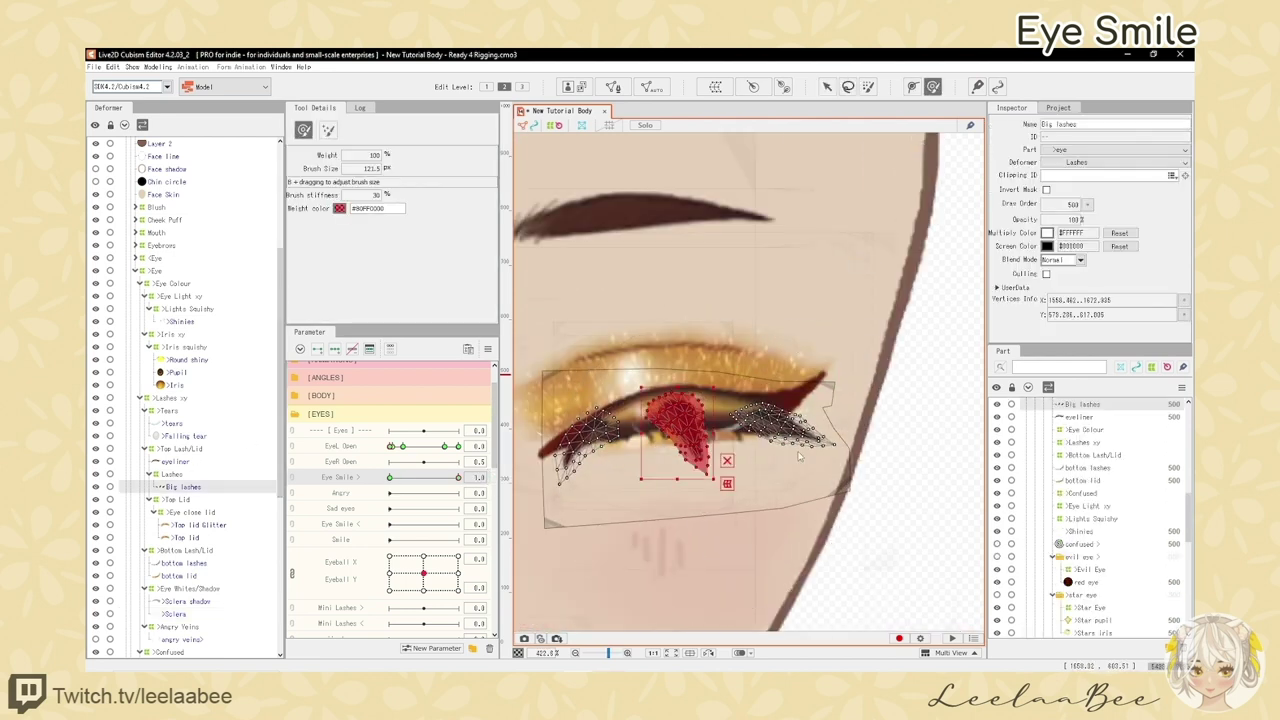
Adjust the Lashes warp deformer around the middle lash at the Eye Smile > pose and preview it without the selection overlay.
click(172, 474)
click(827, 87)
click(723, 452)
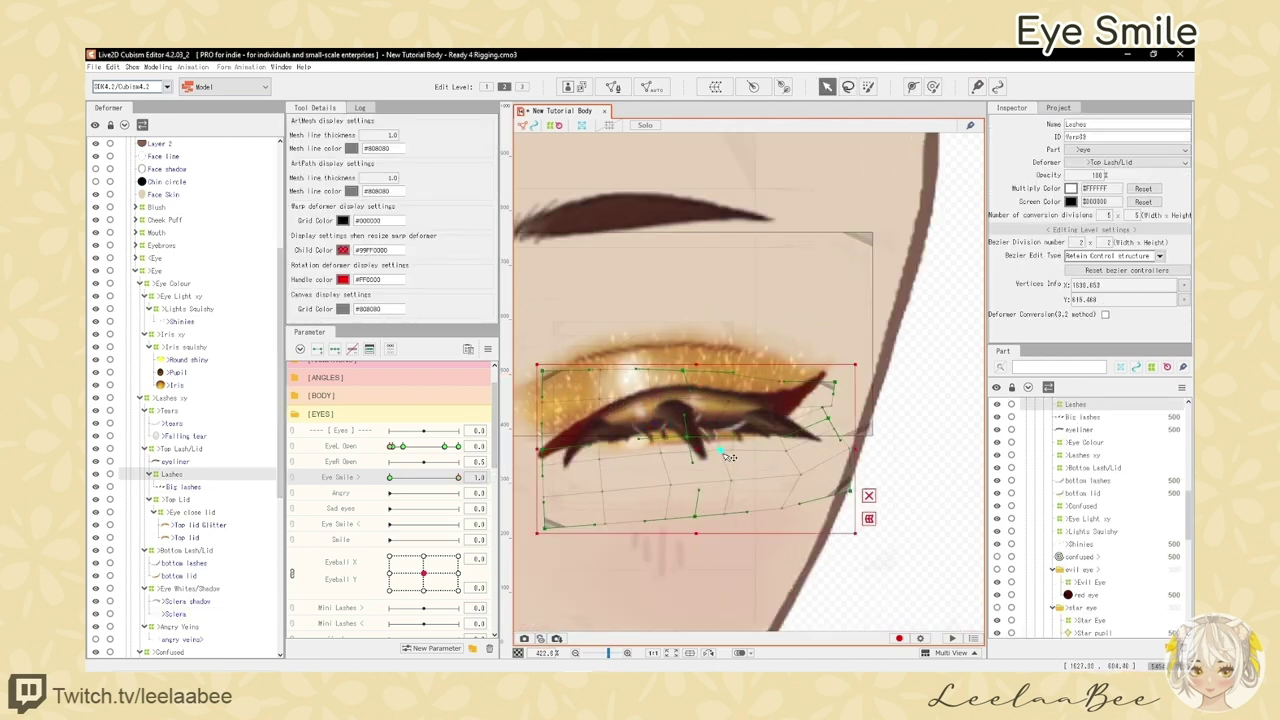
key(ctrl+t)
scroll(724, 427, down, 4)
drag(458, 477, 371, 476)
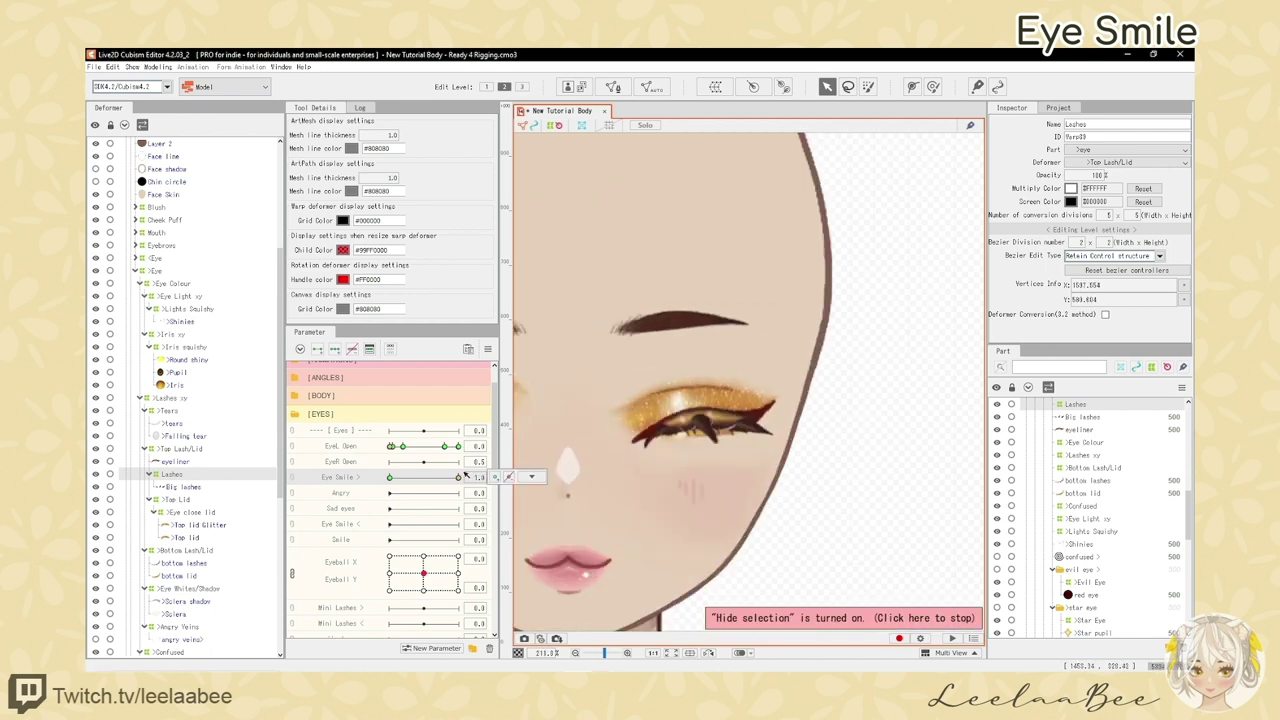
Compare the closed eye at Eye Smile > 0 and 1 with the Lashes deformer selected.
scroll(714, 446, down, 2)
click(741, 451)
scroll(745, 440, up, 2)
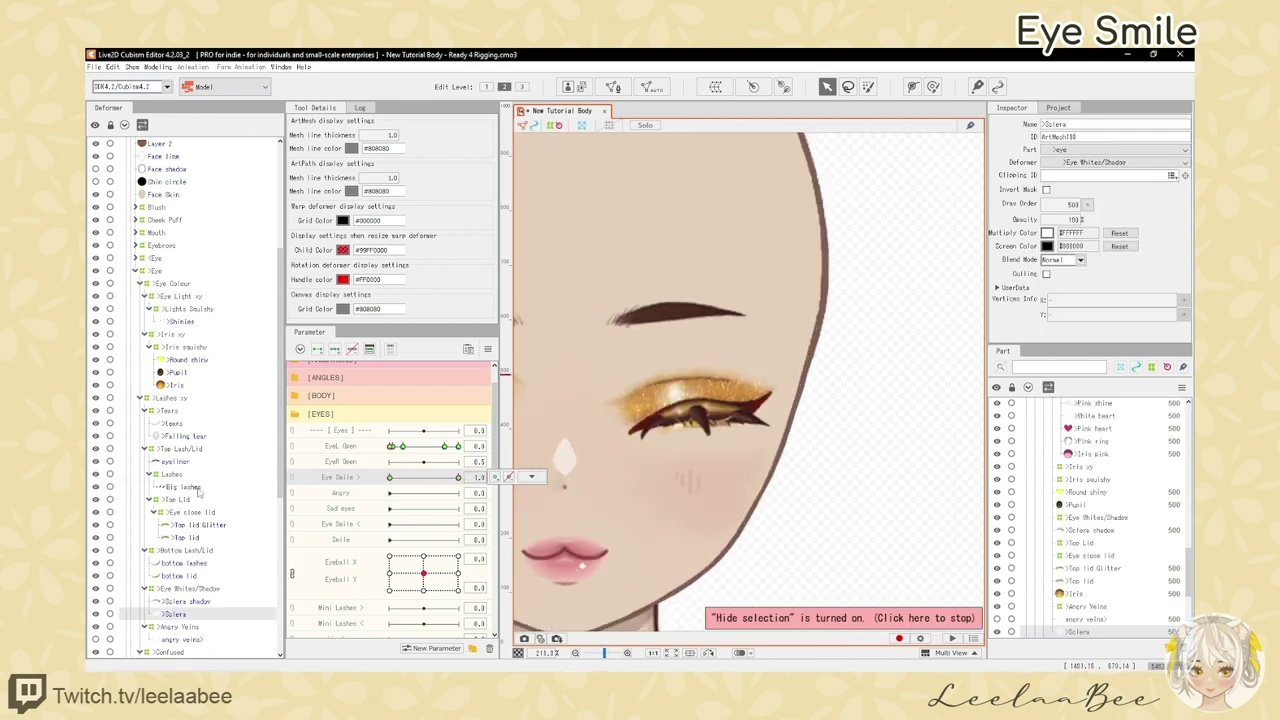
click(198, 490)
click(178, 475)
click(390, 478)
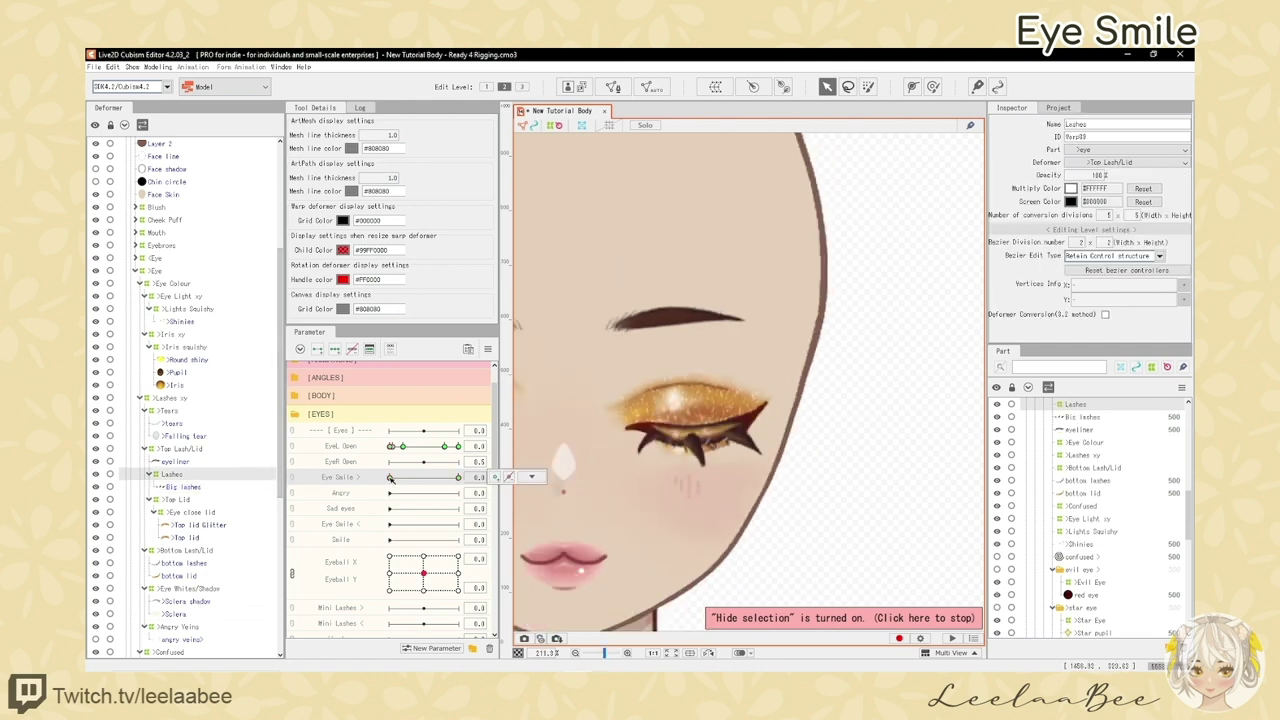
drag(390, 478, 459, 478)
Reposition the outer and middle lashes of the Big lashes mesh at Eye Smile > 1 by moving lasso-selected vertices.
key(ctrl+t)
scroll(712, 445, up, 2)
click(848, 87)
click(184, 487)
mouse_move(741, 360)
mouse_down()
mouse_move(729, 393)
mouse_move(762, 364)
mouse_up()
click(827, 87)
drag(815, 448, 798, 441)
click(848, 87)
drag(656, 374, 660, 392)
click(827, 87)
key(ctrl+t)
scroll(680, 436, down, 2)
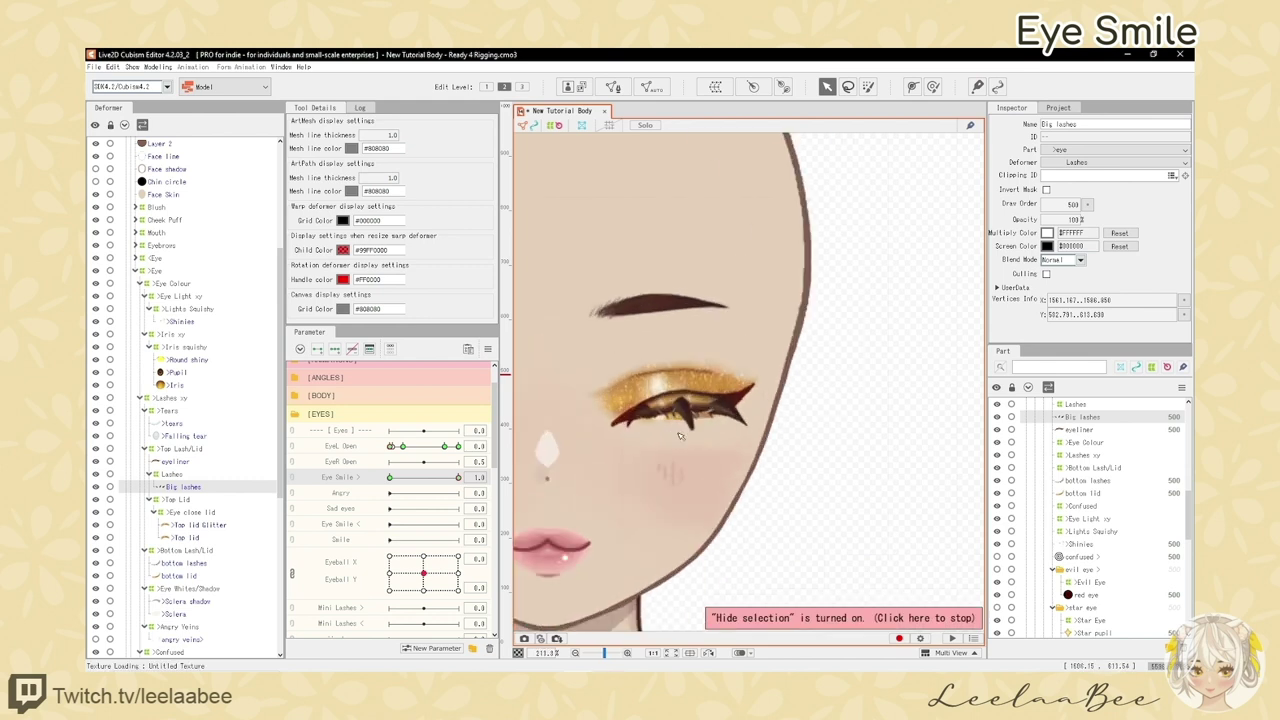
Scrub Eye Smile > between 0 and 1 to check how the reshaped big lashes move.
scroll(680, 436, up, 2)
click(390, 478)
scroll(723, 436, down, 2)
drag(390, 478, 459, 480)
key(ctrl+t)
click(848, 87)
key(ctrl+t)
scroll(790, 405, down, 3)
scroll(740, 405, up, 2)
Fine-tune the middle of the >Eye close lid warp deformer at the Eye Smile > pose and preview the lid.
click(200, 525)
click(192, 512)
scroll(680, 420, up, 2)
key(ctrl+t)
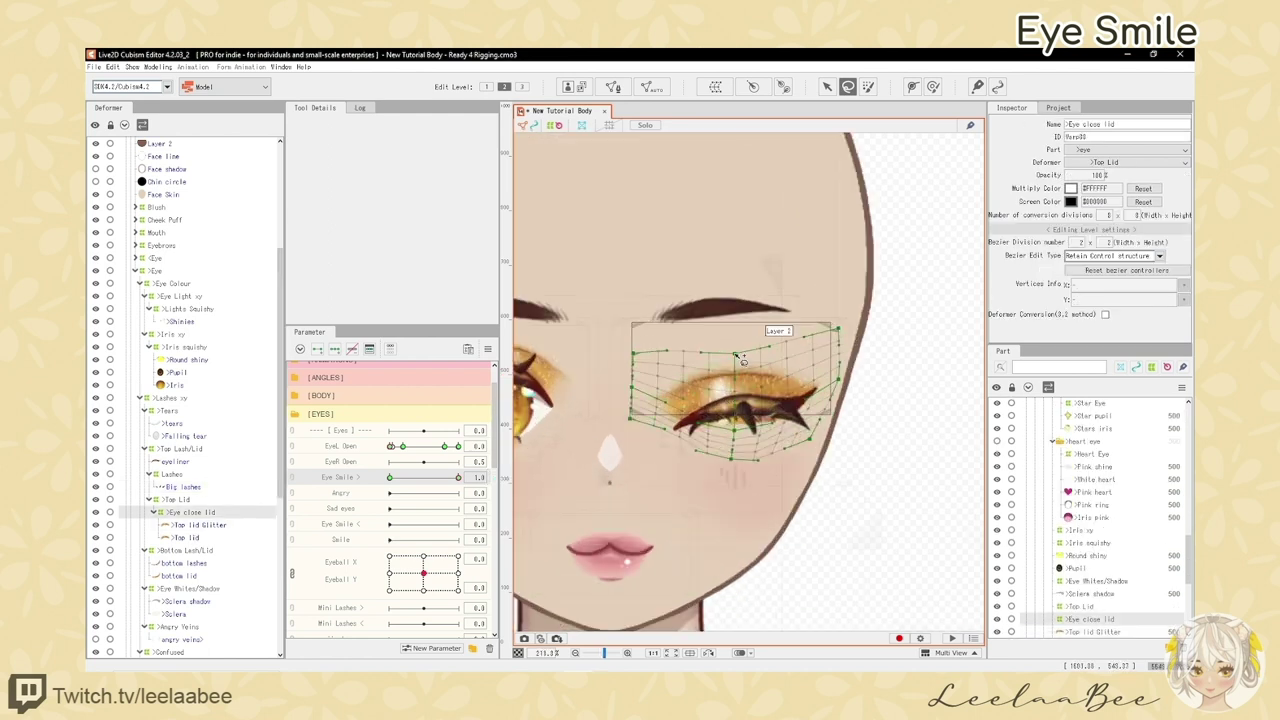
key(v)
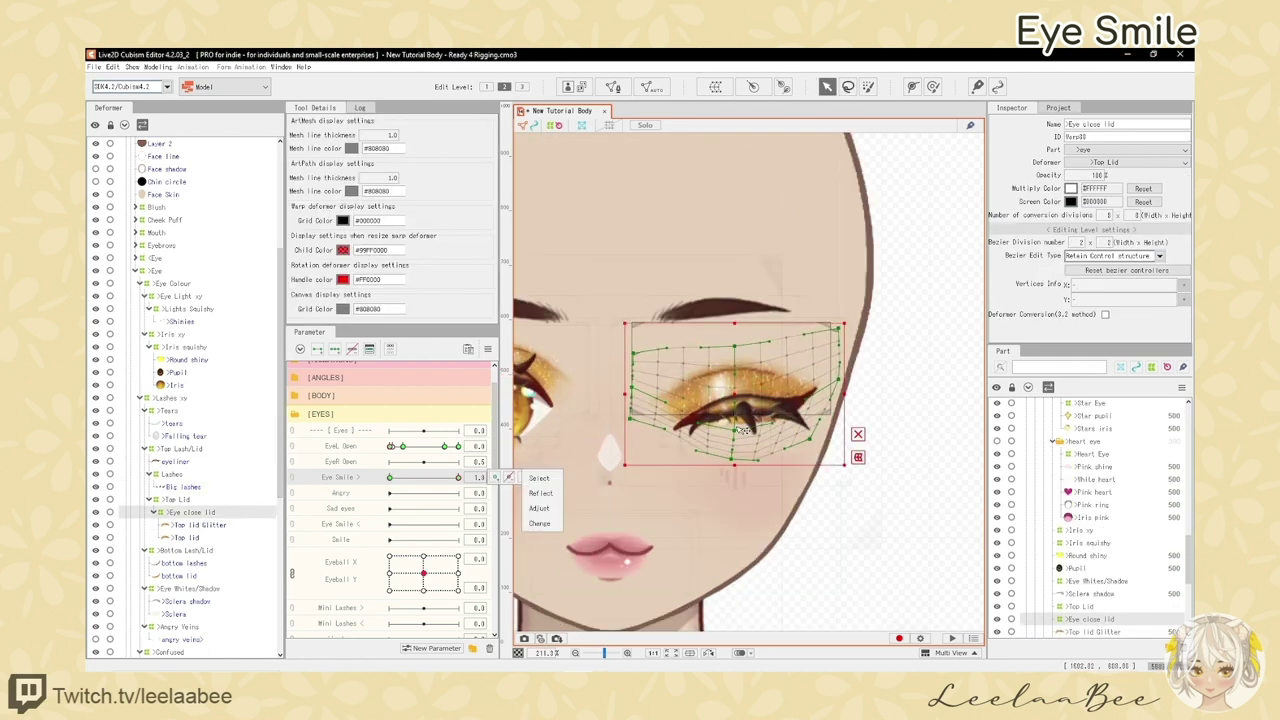
key(ctrl+t)
scroll(740, 428, down, 4)
mouse_move(459, 478)
mouse_down()
mouse_move(410, 479)
mouse_move(459, 479)
mouse_up()
scroll(722, 413, up, 2)
scroll(685, 446, up, 2)
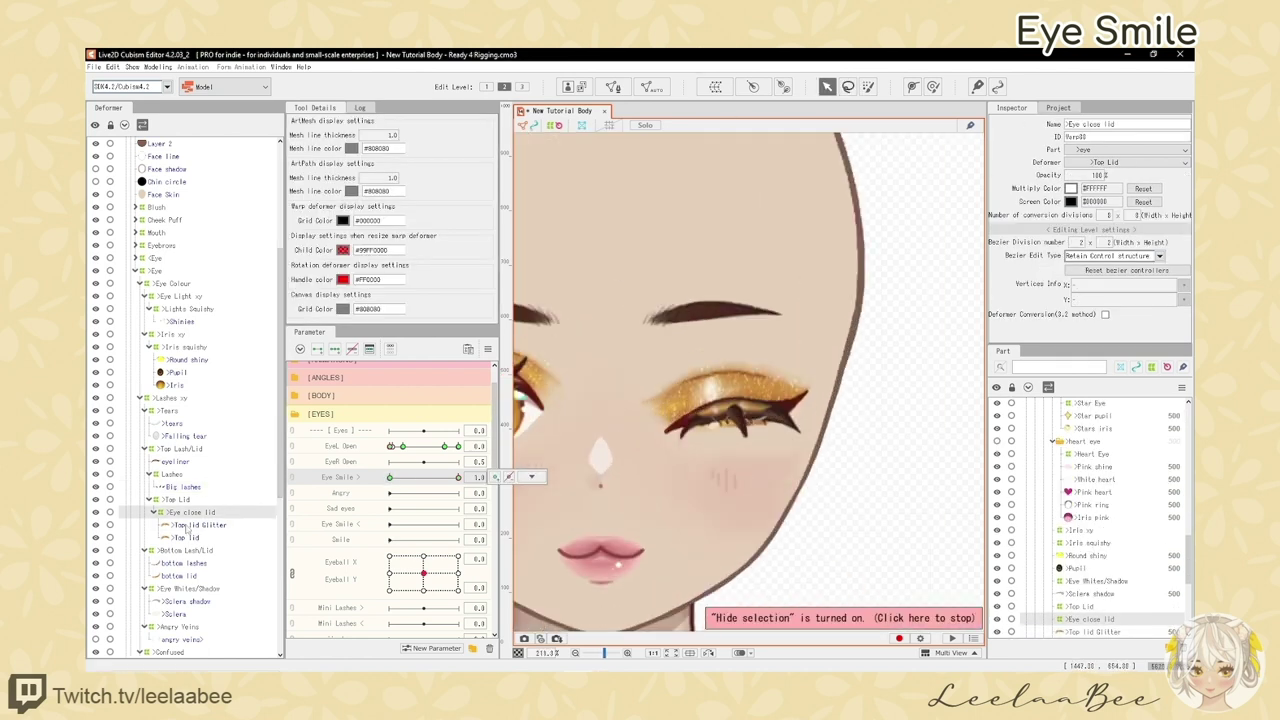
Inspect the >Bottom Lash/Lid warp deformer and check the Eye Smile > motion against the whole face.
click(189, 551)
scroll(711, 442, up, 2)
key(ctrl+t)
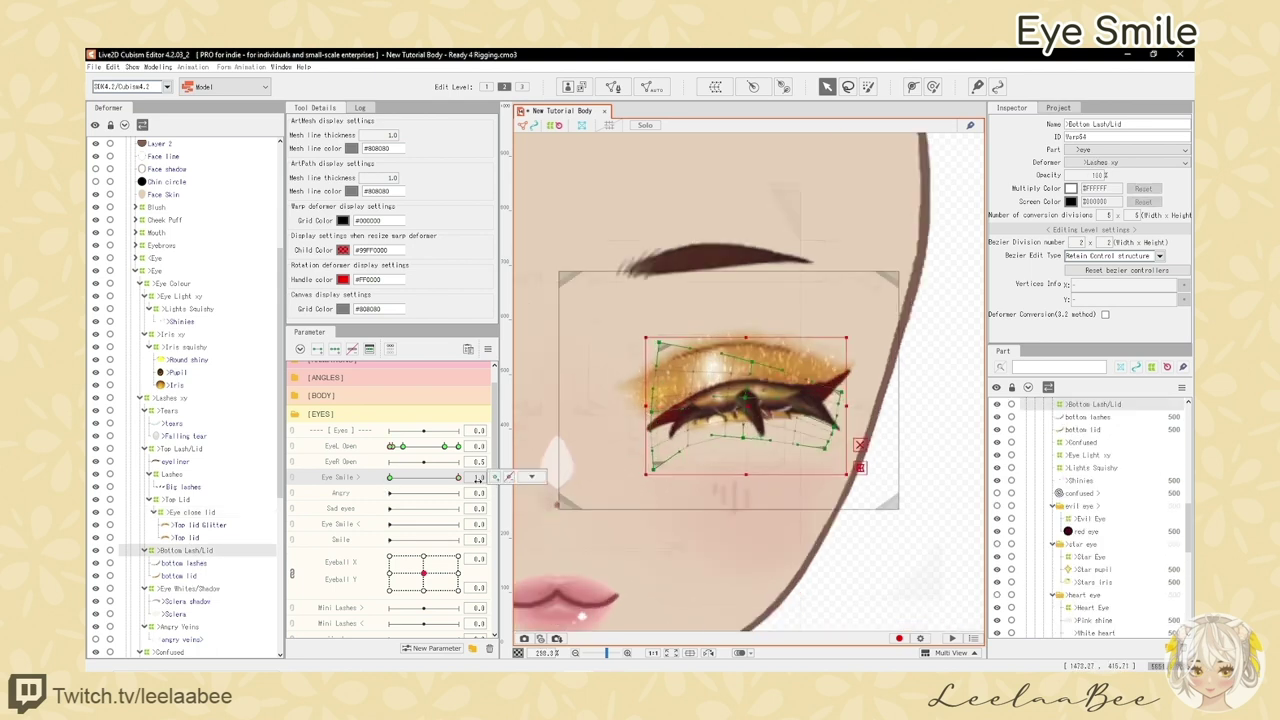
key(h)
scroll(717, 449, down, 2)
scroll(717, 449, down, 3)
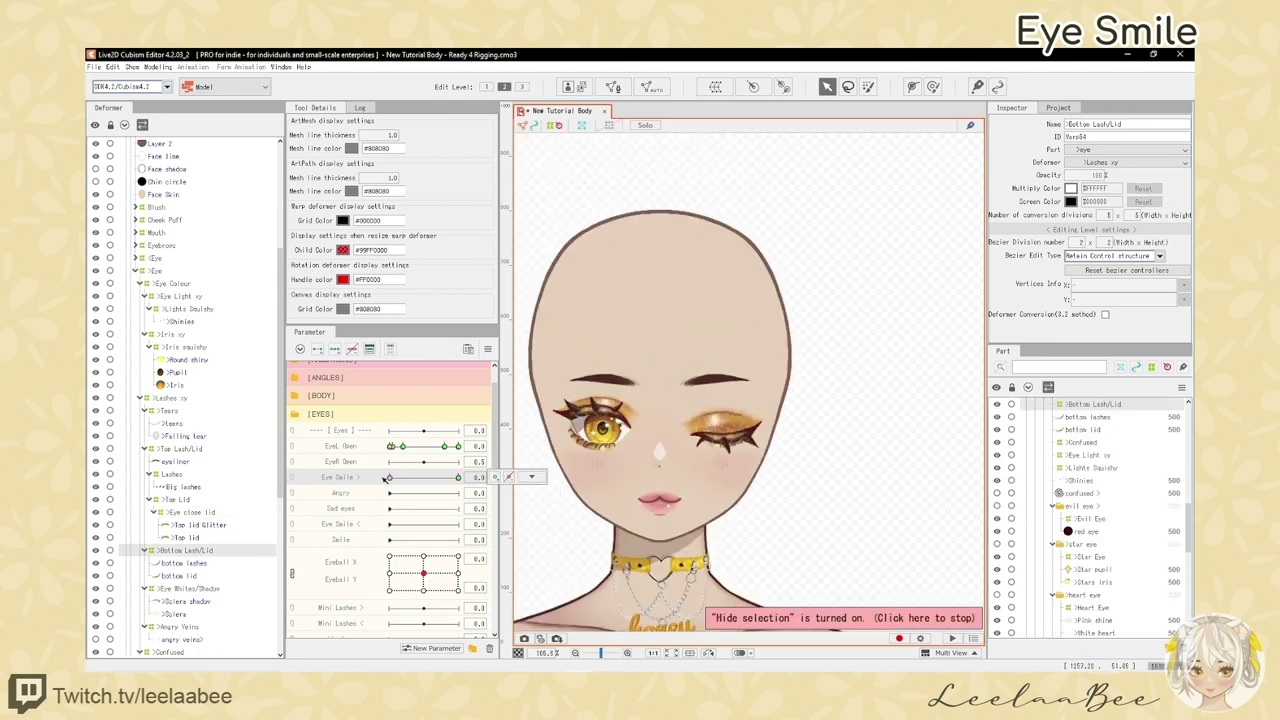
scroll(739, 421, up, 3)
scroll(207, 545, down, 3)
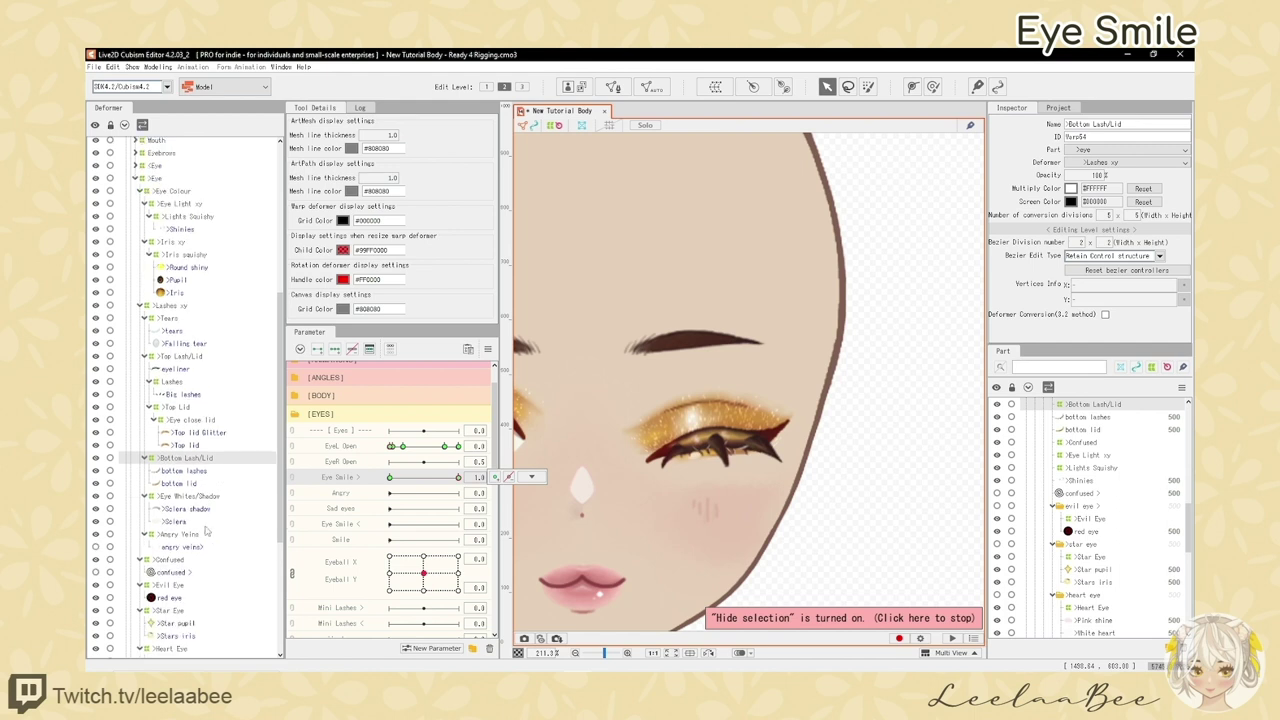
Raise the outer wing of the eyeliner with its deform path point at Eye Smile > 1 and preview the motion.
click(208, 357)
click(204, 369)
scroll(803, 440, up, 3)
key(ctrl+t)
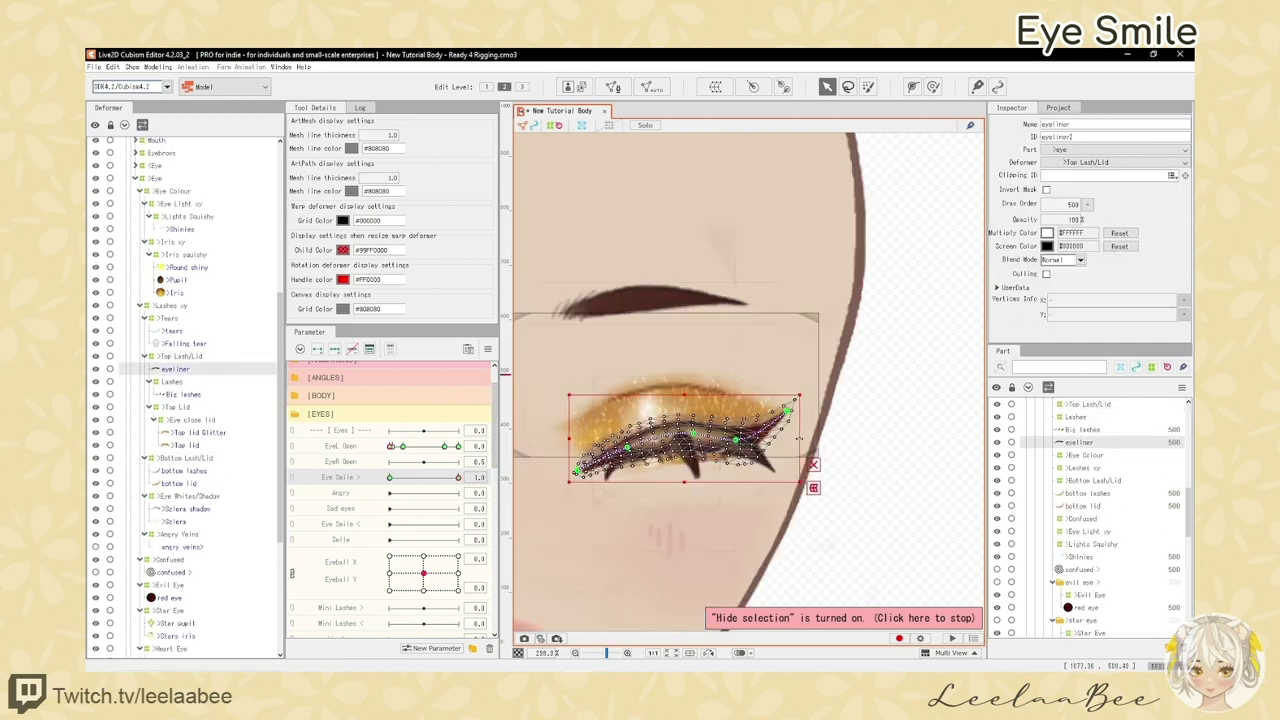
drag(784, 415, 790, 401)
key(ctrl+t)
scroll(757, 440, down, 2)
mouse_move(458, 478)
mouse_down()
mouse_move(478, 484)
mouse_move(441, 479)
mouse_move(458, 477)
mouse_up()
scroll(757, 440, down, 2)
scroll(757, 441, up, 5)
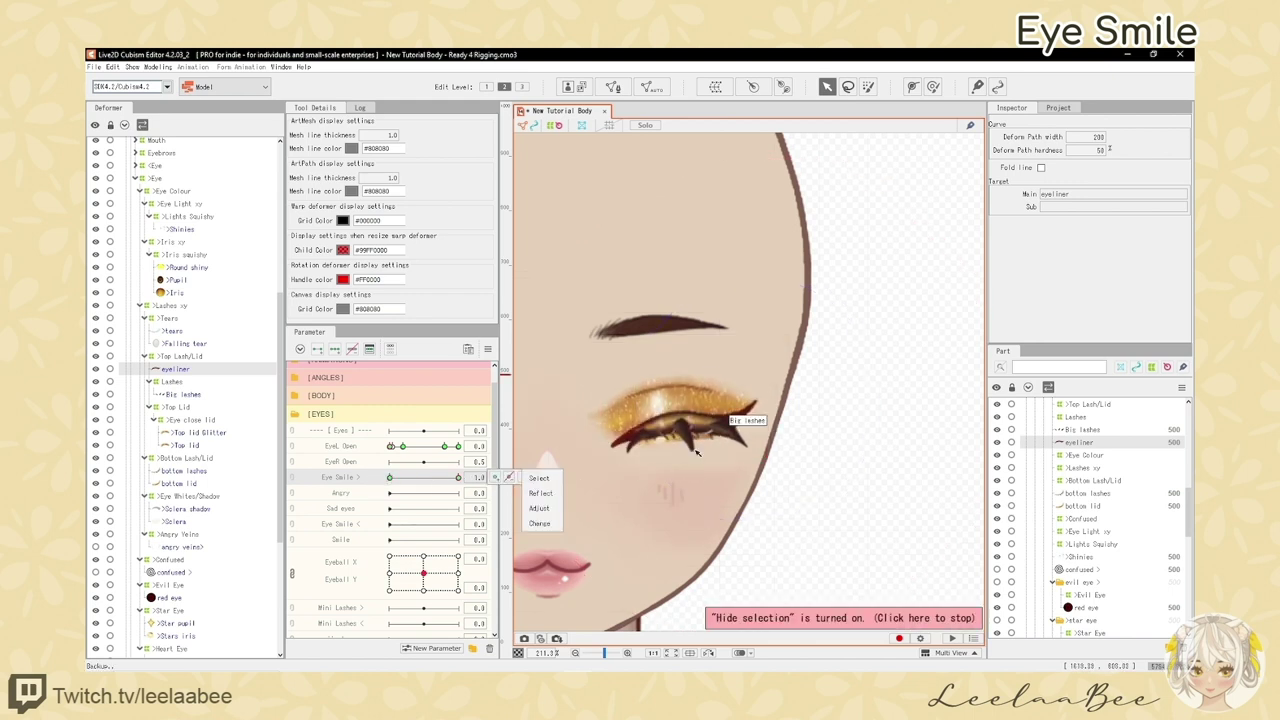
Check the finished Eye Smile > motion from 0 to 1 and save the model.
scroll(652, 440, down, 2)
scroll(652, 440, down, 2)
scroll(643, 441, up, 2)
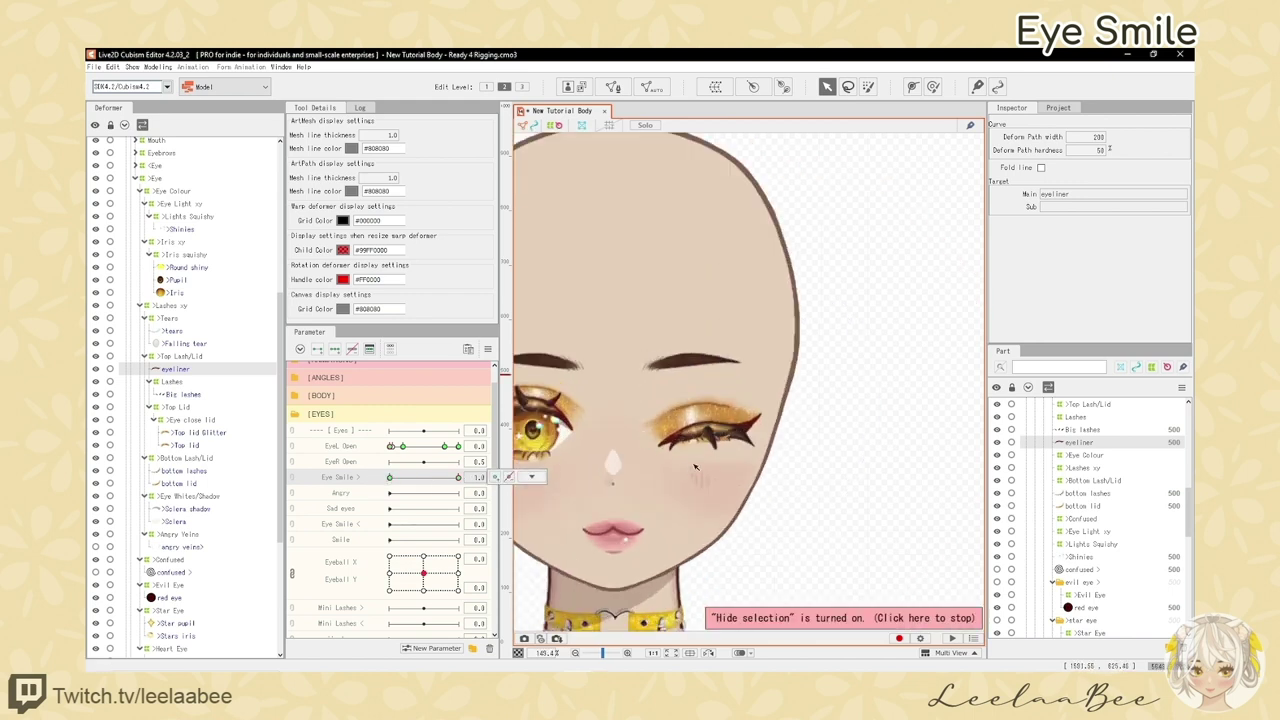
scroll(696, 467, up, 2)
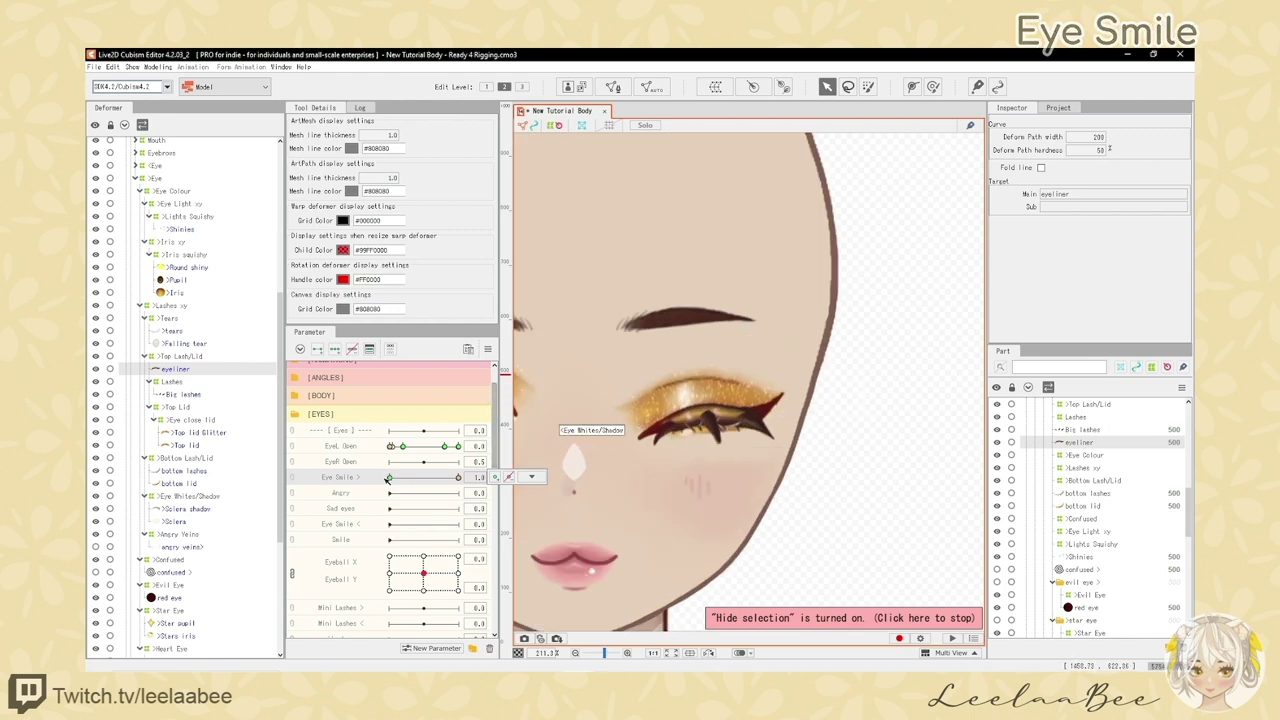
drag(388, 479, 481, 477)
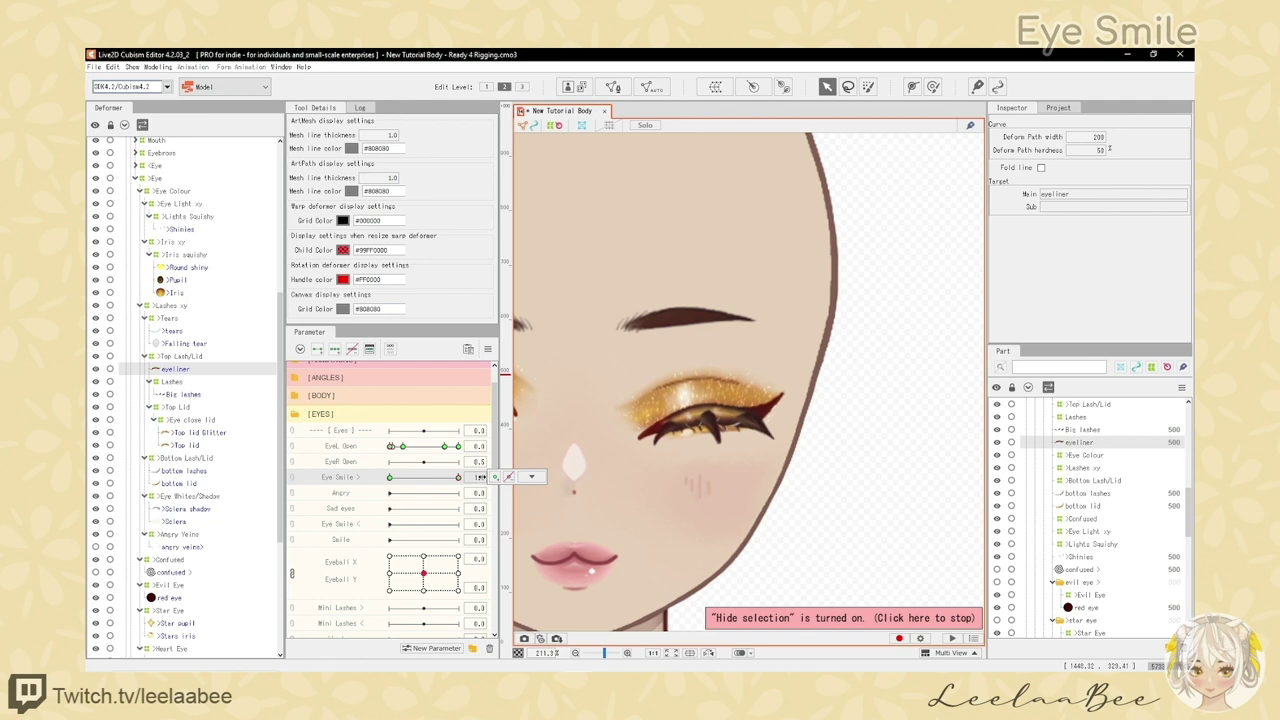
key(ctrl+s)
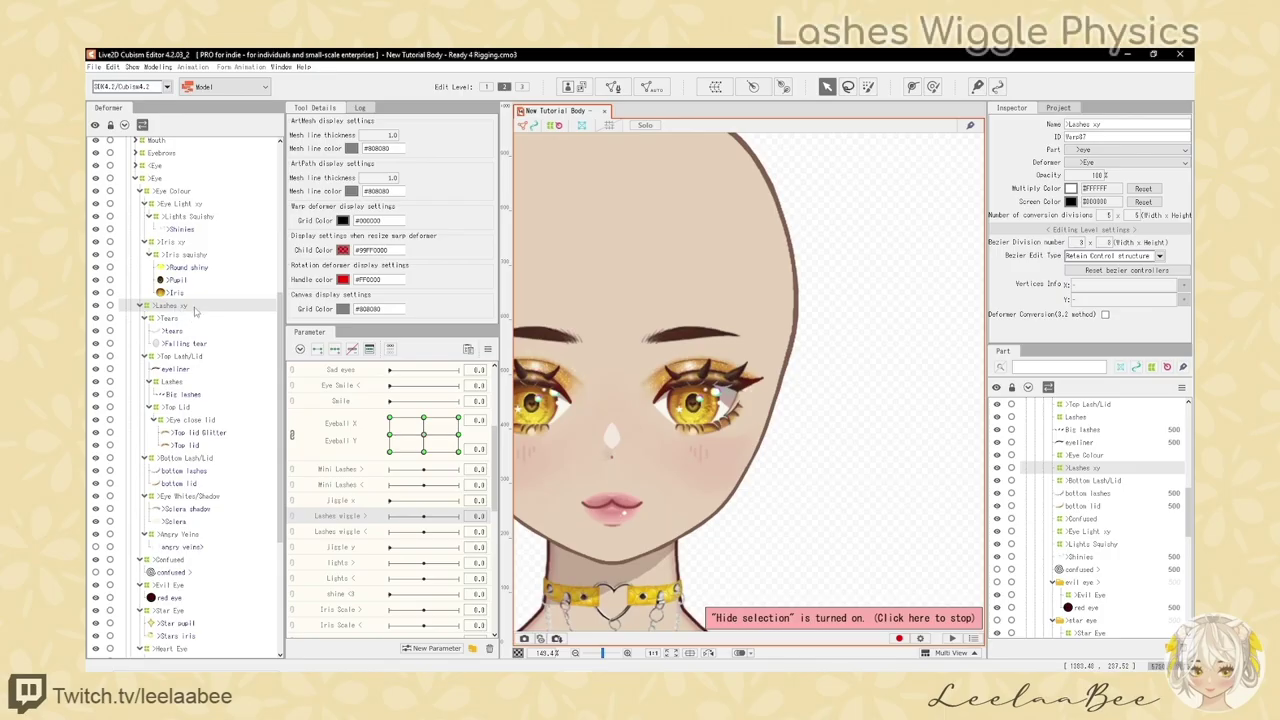
Create a warp deformer named >Lashes Wiggle as parent of >Lashes xy, with 3 × 3 Bezier and 5 × 5 conversion divisions.
click(715, 87)
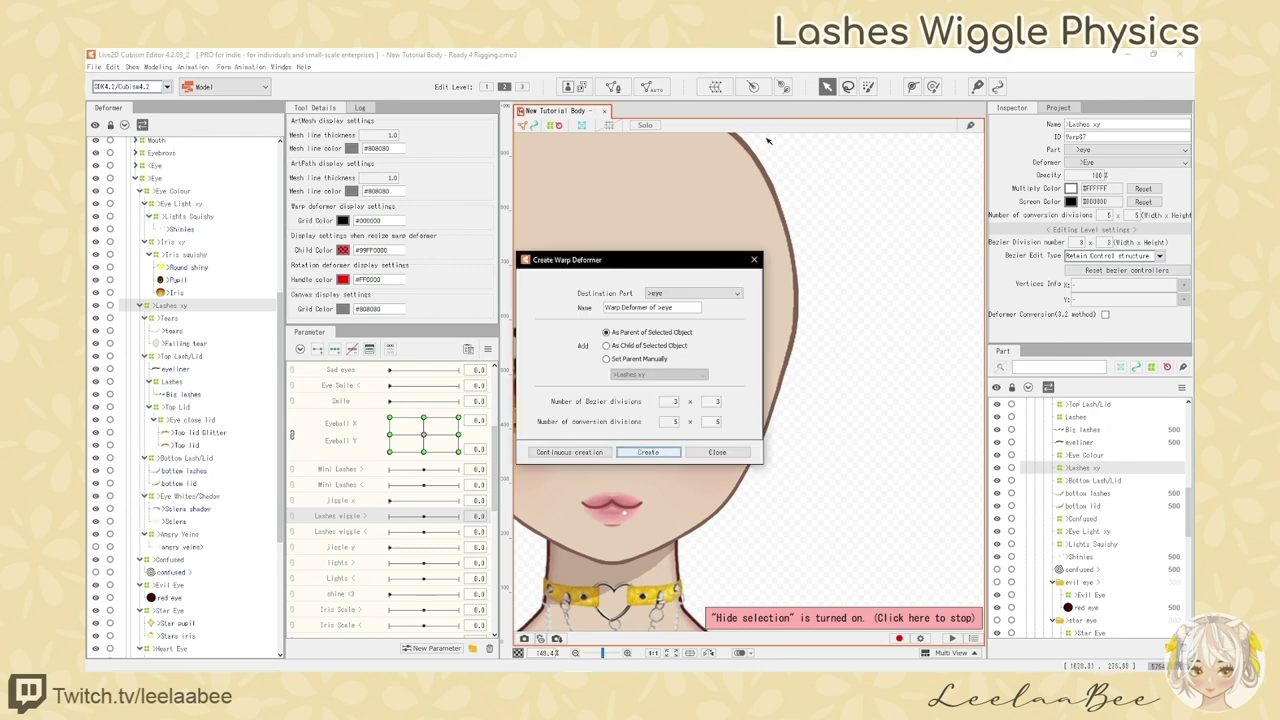
drag(689, 308, 552, 317)
text(Lashes Wiggle)
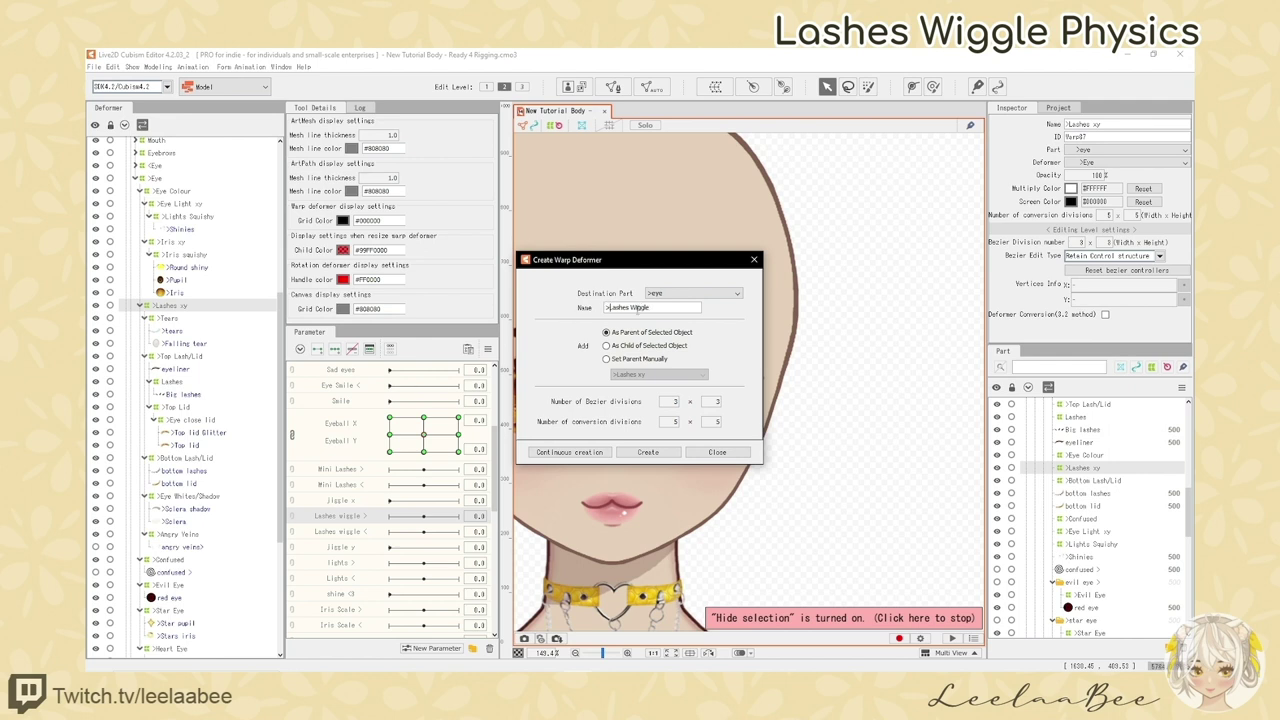
click(648, 452)
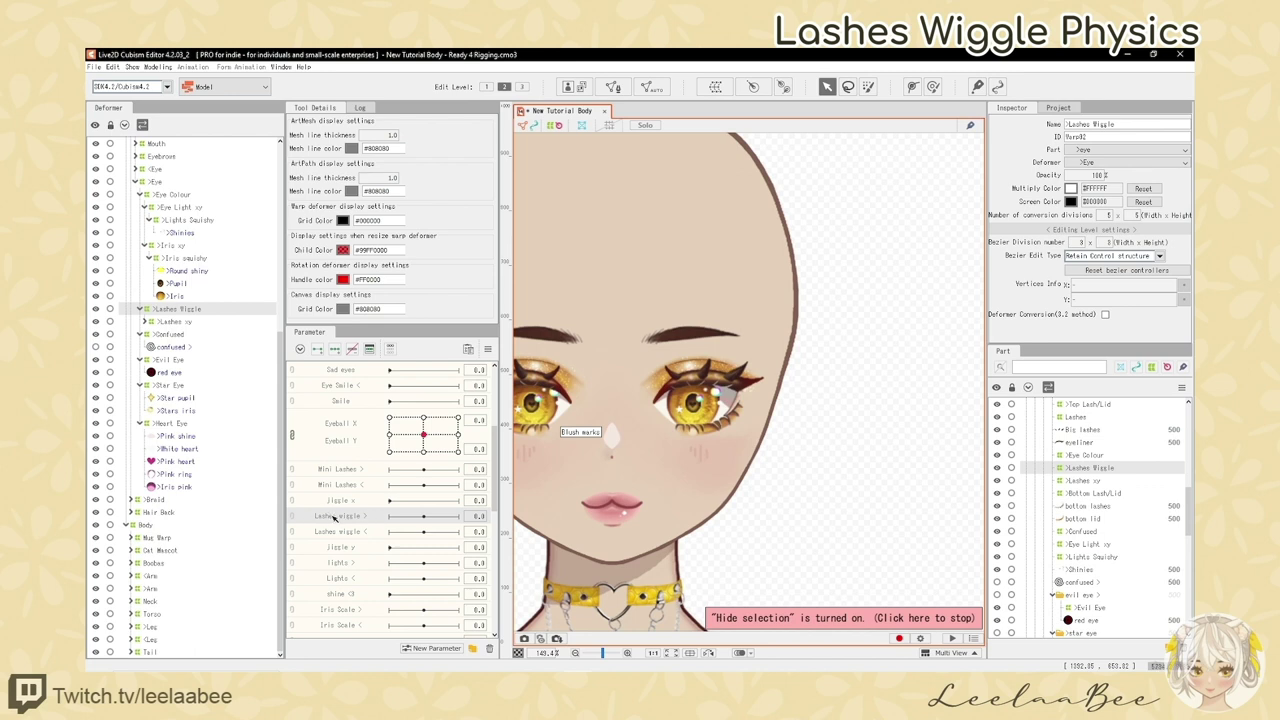
Review the Lashes wiggle > parameter's range of -1.0 to 1.0 and give the >Lashes Wiggle deformer three keys on it.
double_click(368, 516)
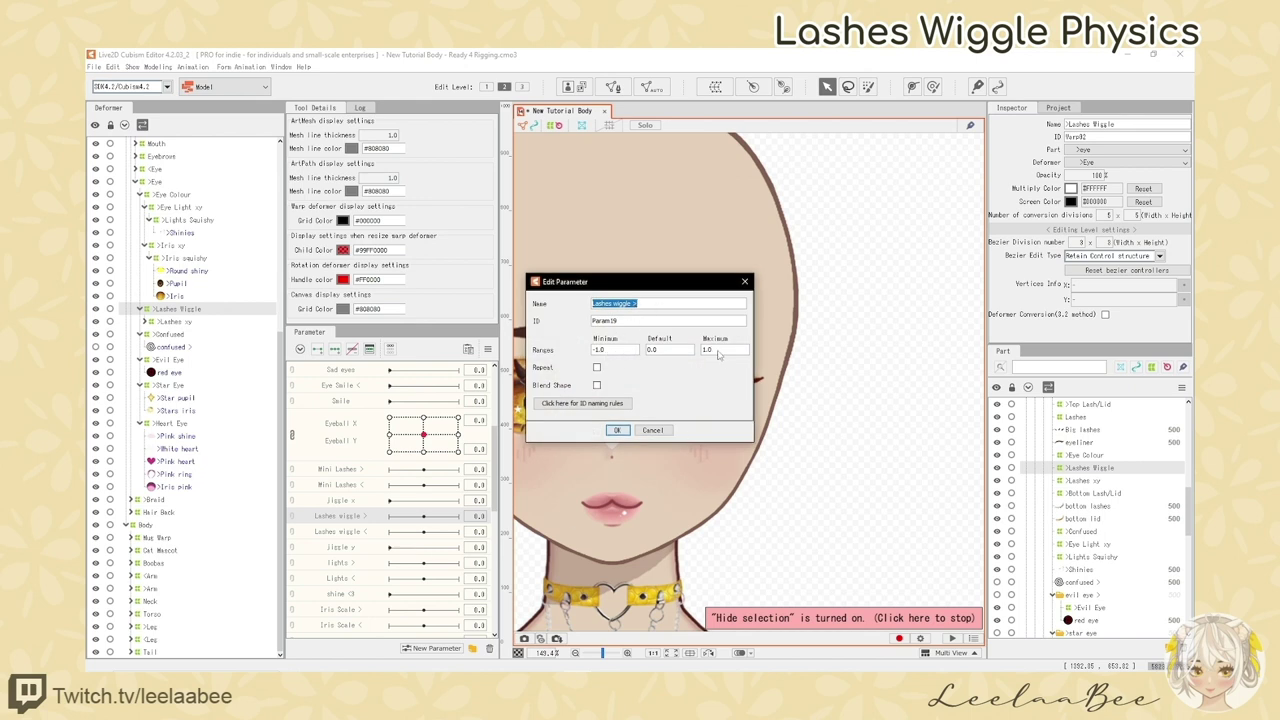
click(617, 430)
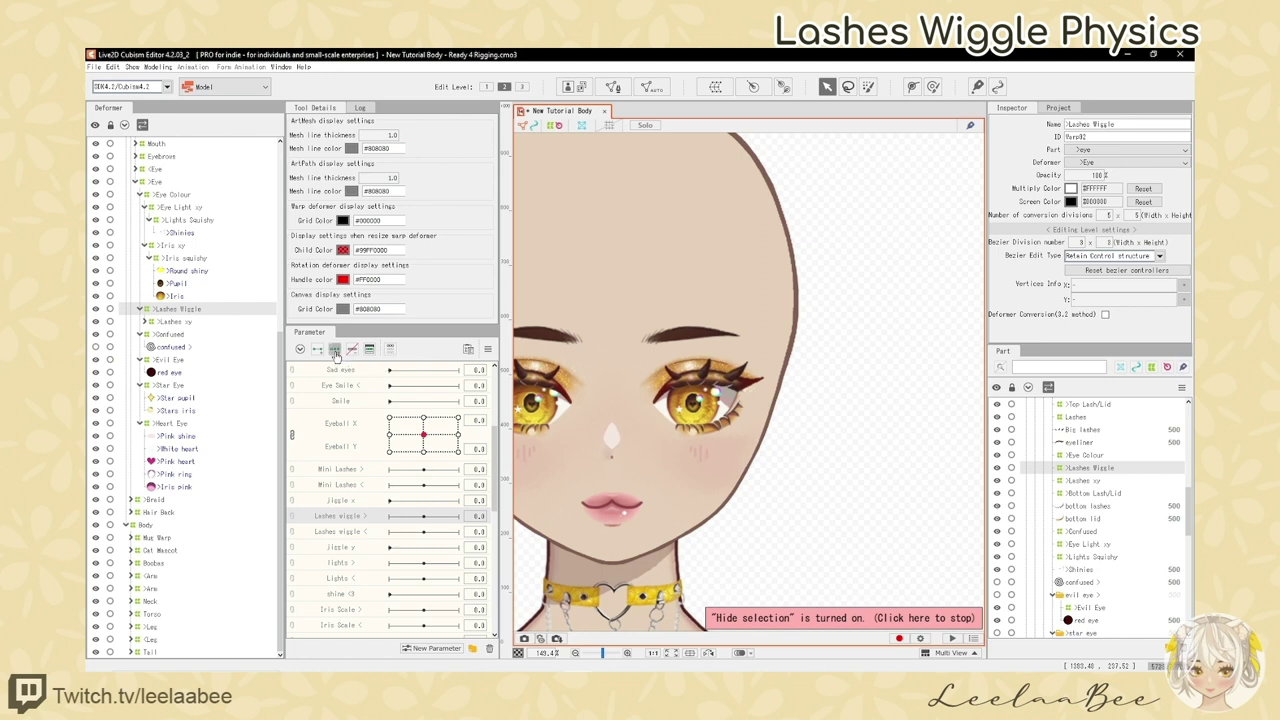
drag(698, 428, 674, 432)
scroll(684, 420, up, 4)
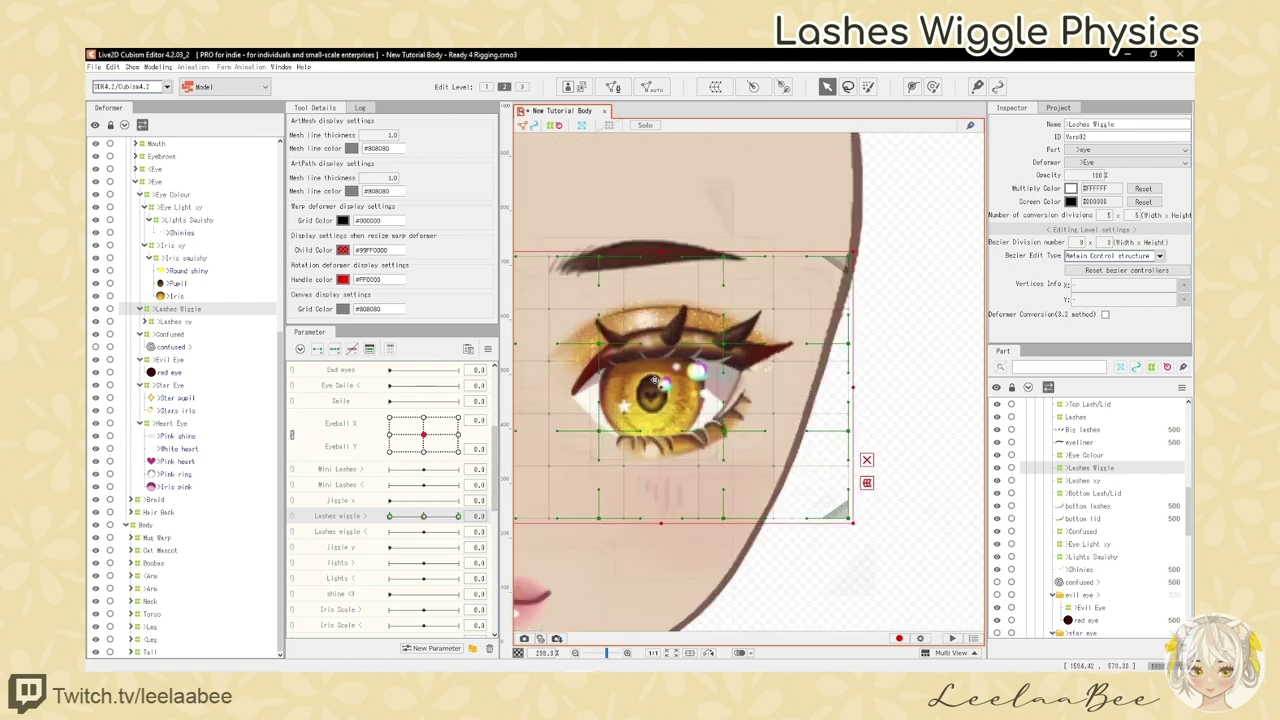
scroll(608, 350, down, 2)
scroll(660, 390, up, 2)
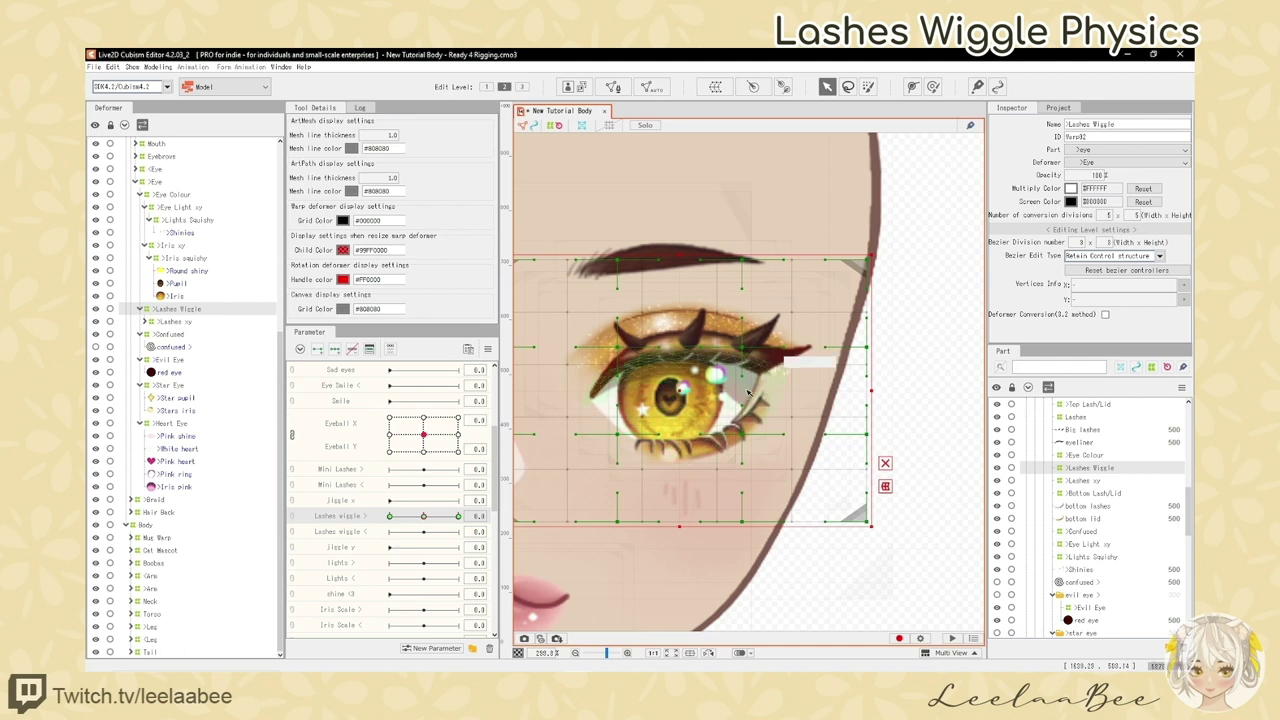
scroll(735, 427, up, 3)
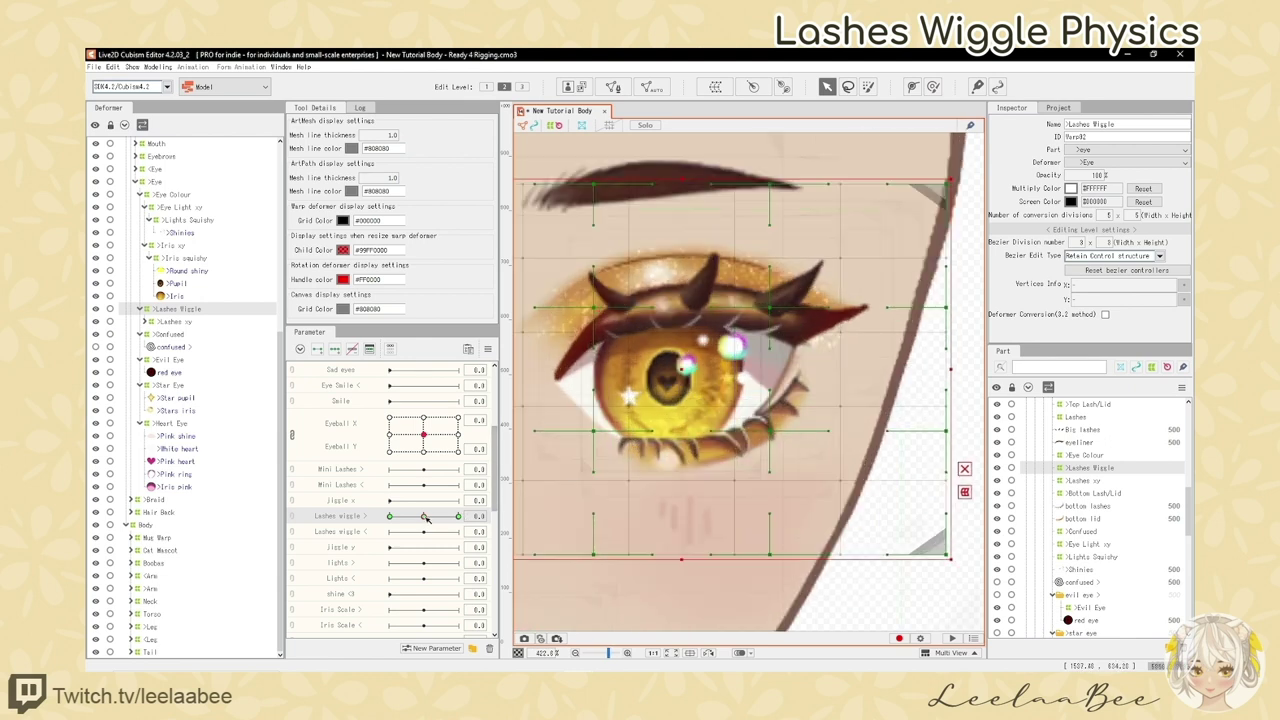
At Lashes wiggle > -1, bend the two inner rows of the >Lashes Wiggle deformer downward in the middle and check the motion.
drag(425, 517, 389, 517)
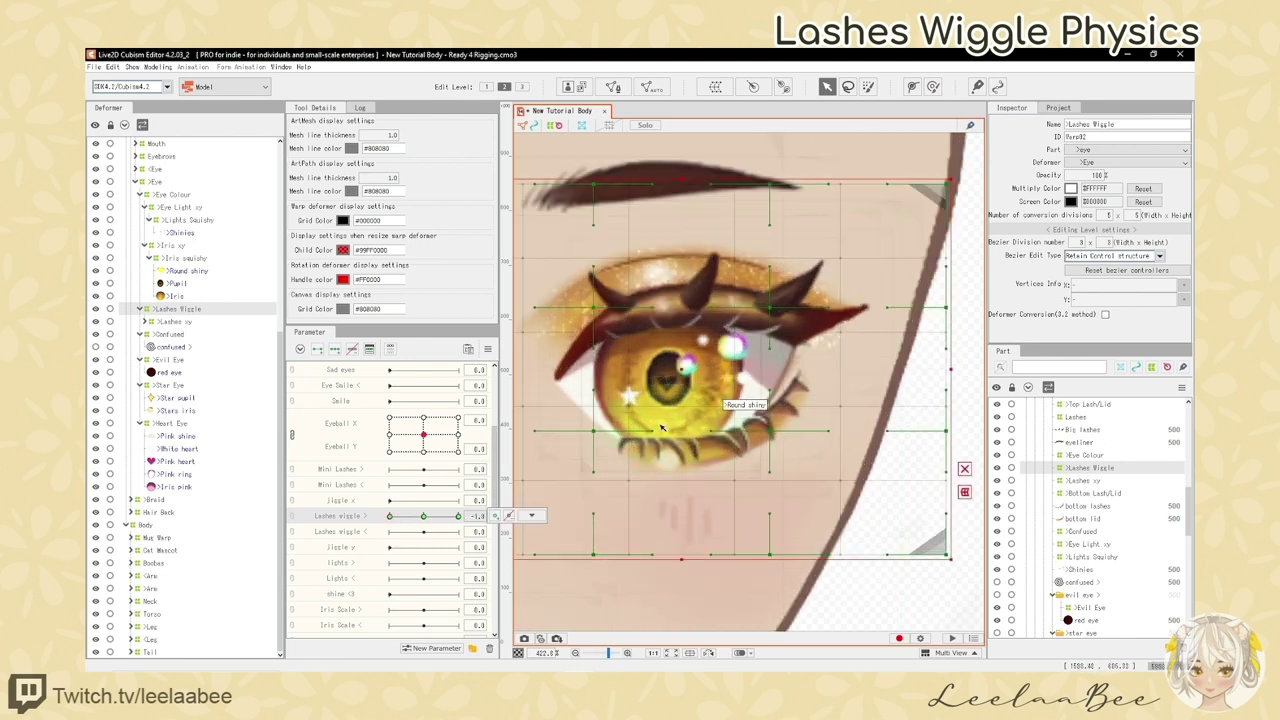
drag(660, 427, 710, 454)
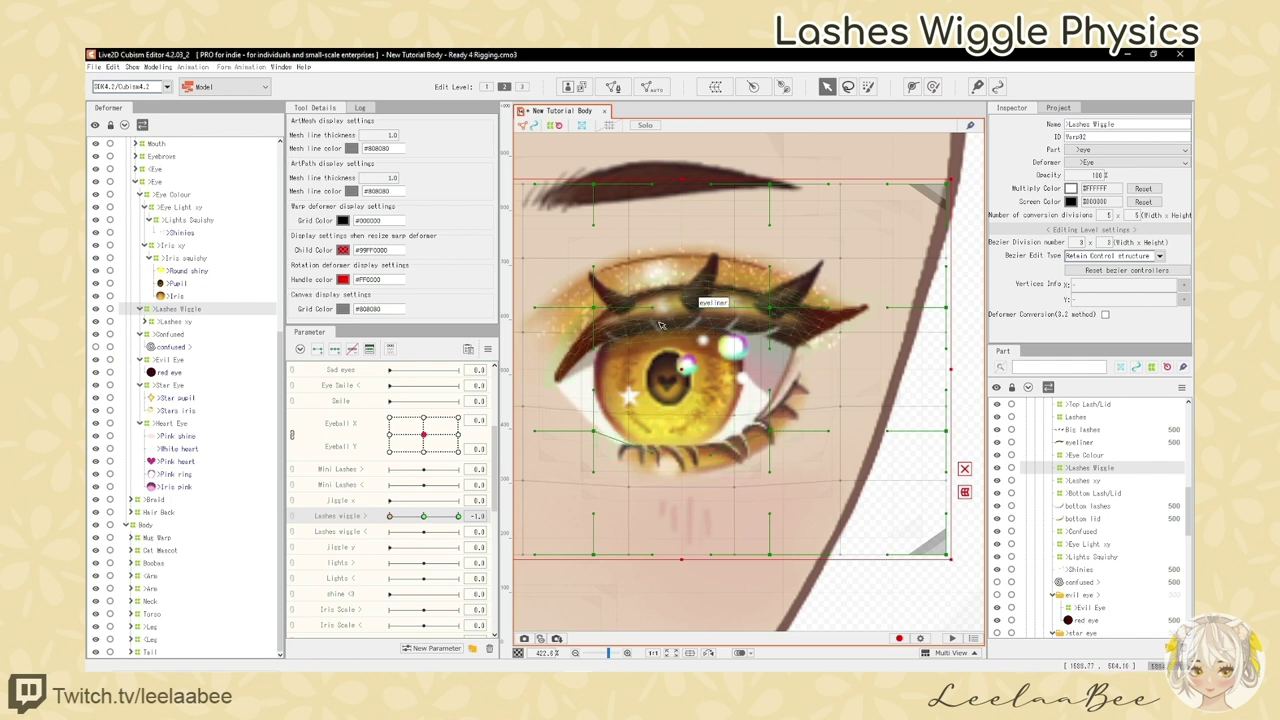
drag(653, 308, 710, 322)
drag(829, 308, 829, 328)
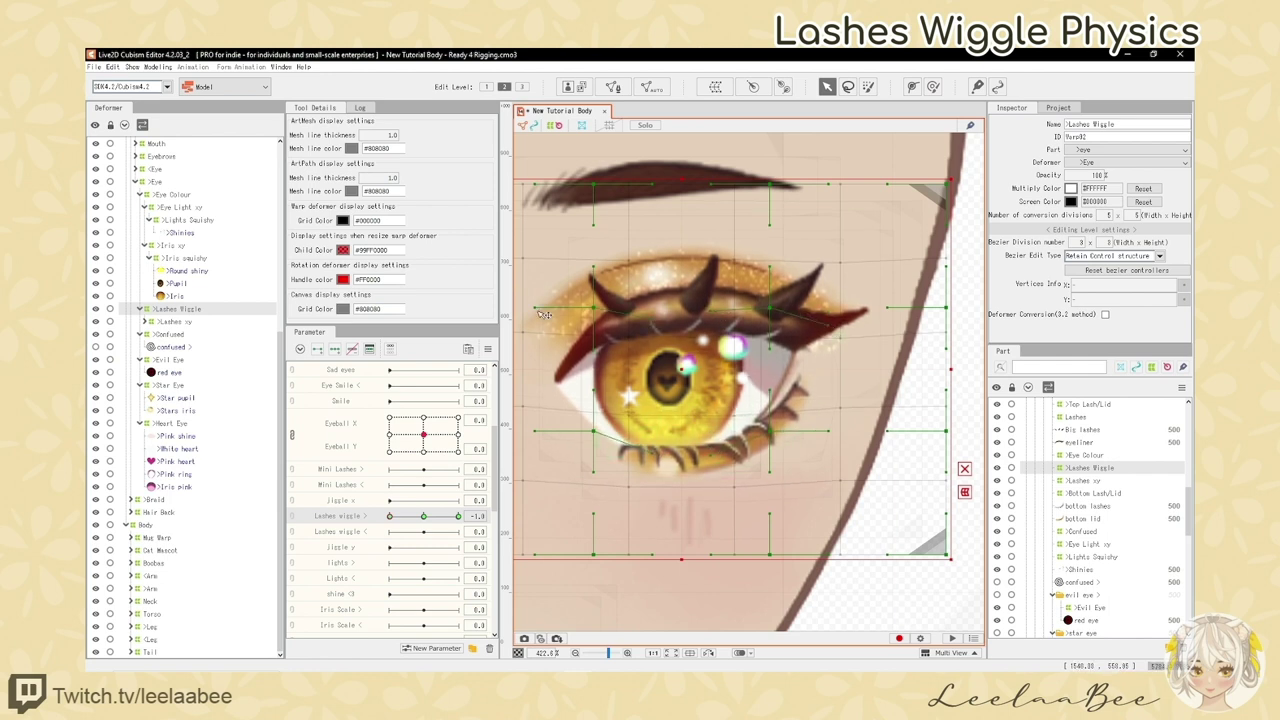
drag(535, 308, 538, 320)
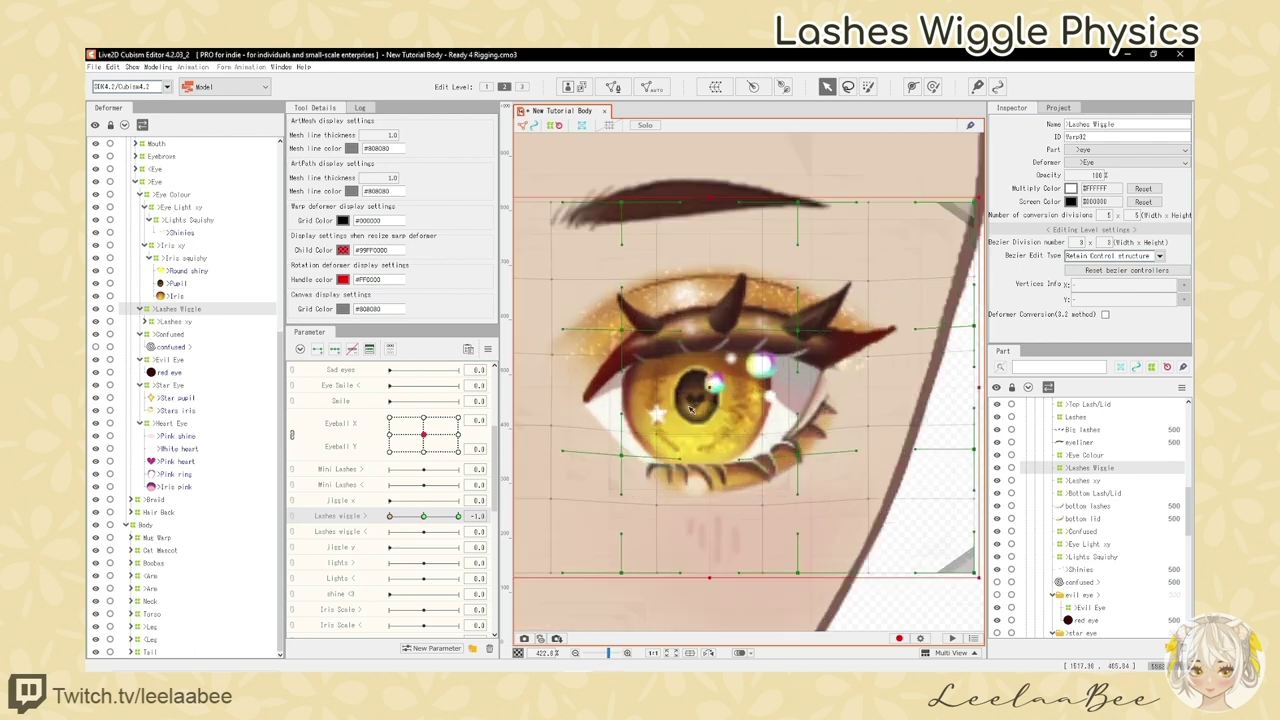
drag(458, 516, 389, 518)
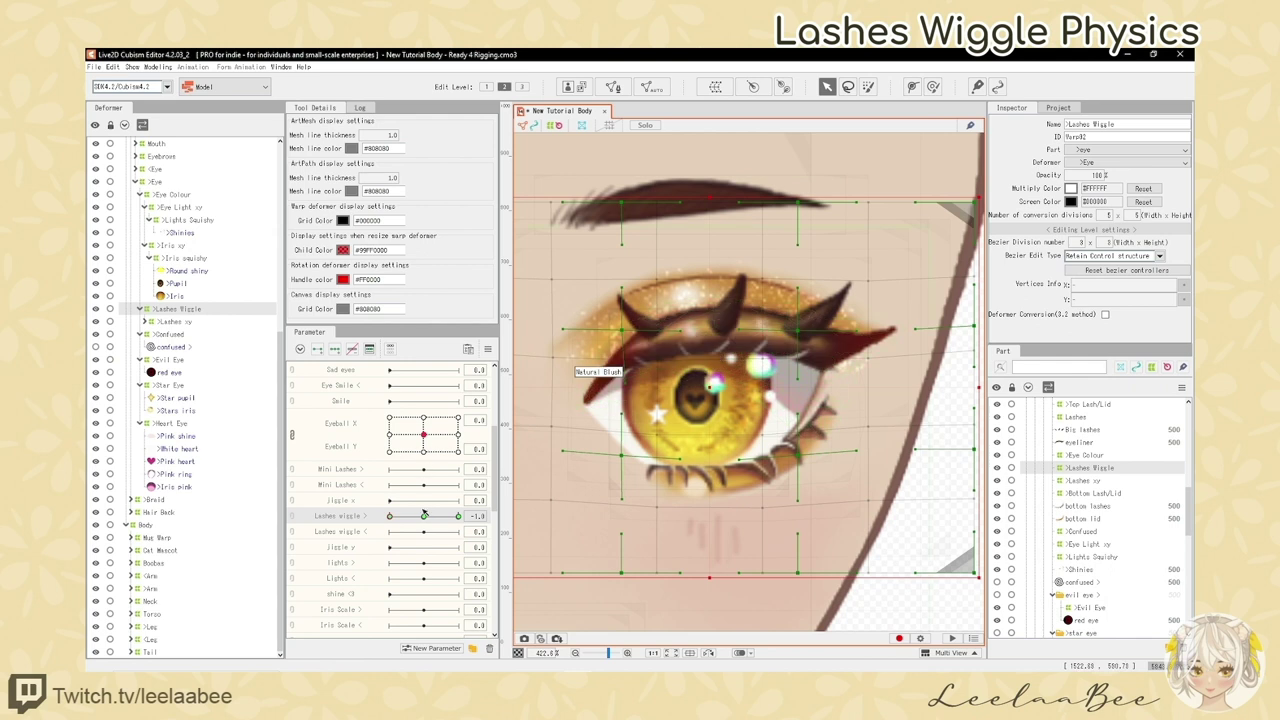
mouse_move(390, 516)
mouse_down()
mouse_move(432, 524)
mouse_move(390, 520)
mouse_up()
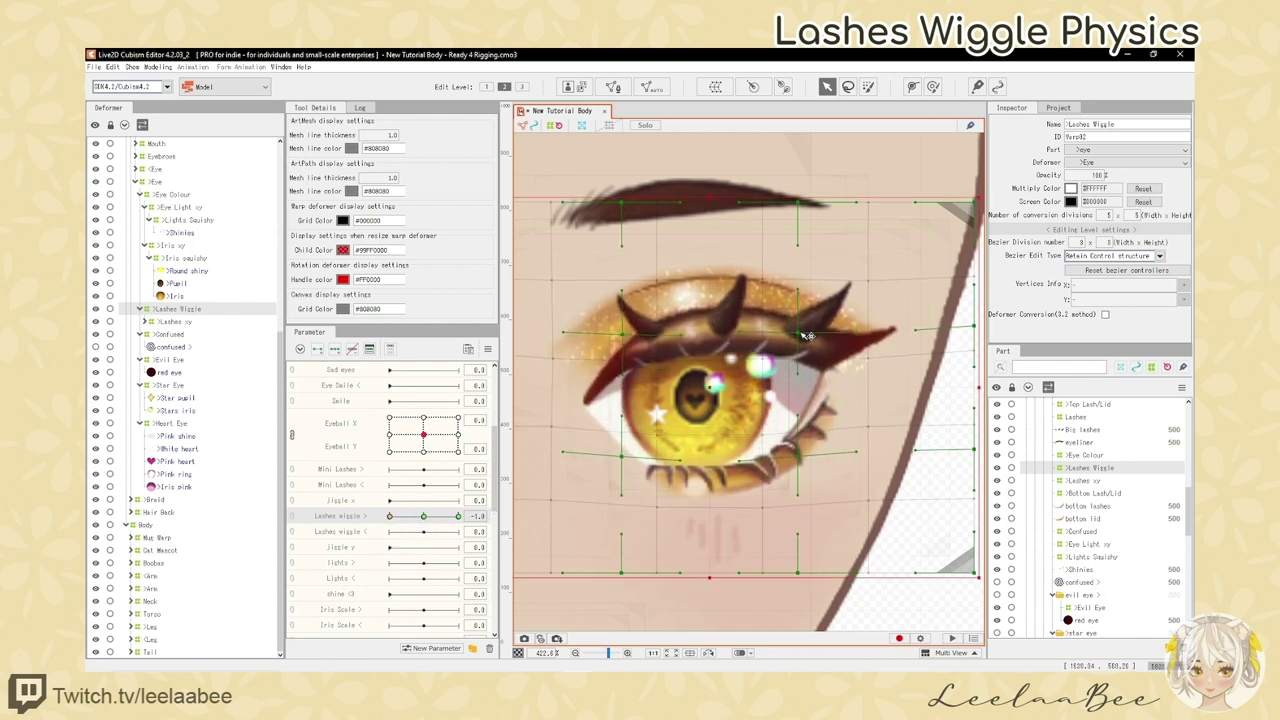
At Lashes wiggle > 1, arch the inner rows of the >Lashes Wiggle deformer upward in the middle.
drag(426, 520, 466, 515)
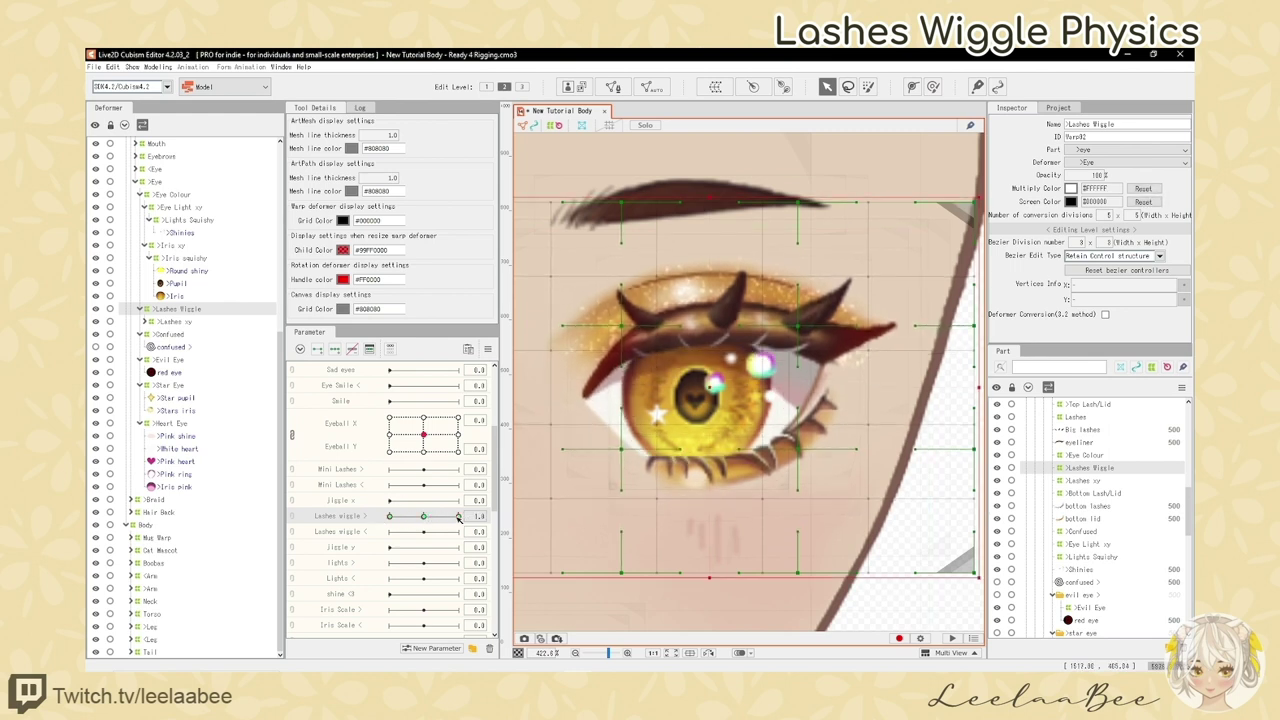
scroll(666, 464, down, 2)
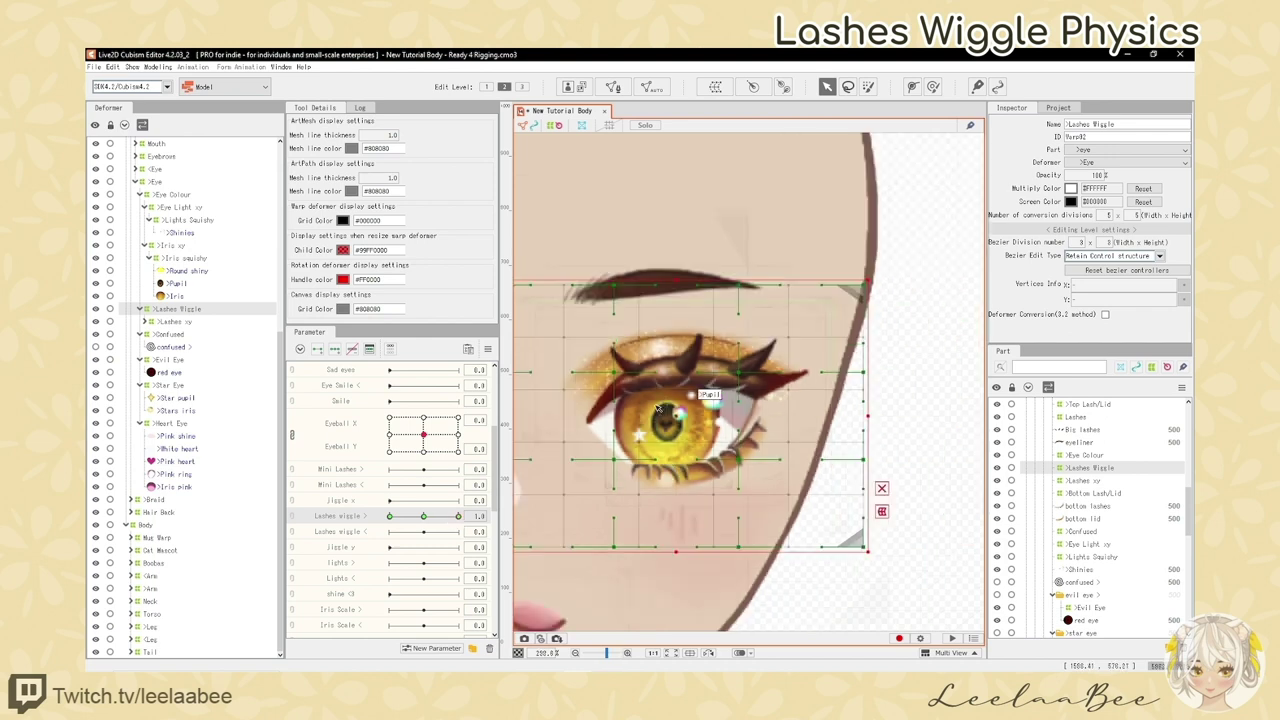
scroll(707, 394, up, 2)
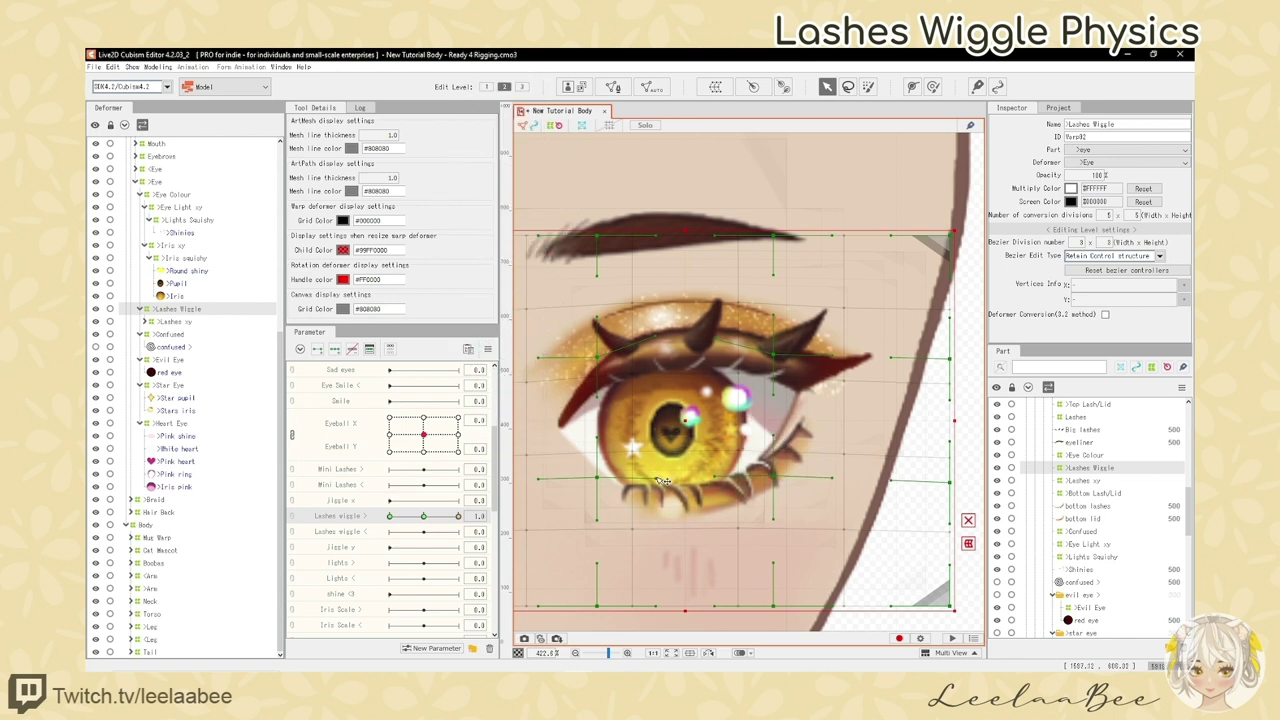
mouse_move(458, 516)
mouse_down()
mouse_move(420, 526)
mouse_move(474, 530)
mouse_up()
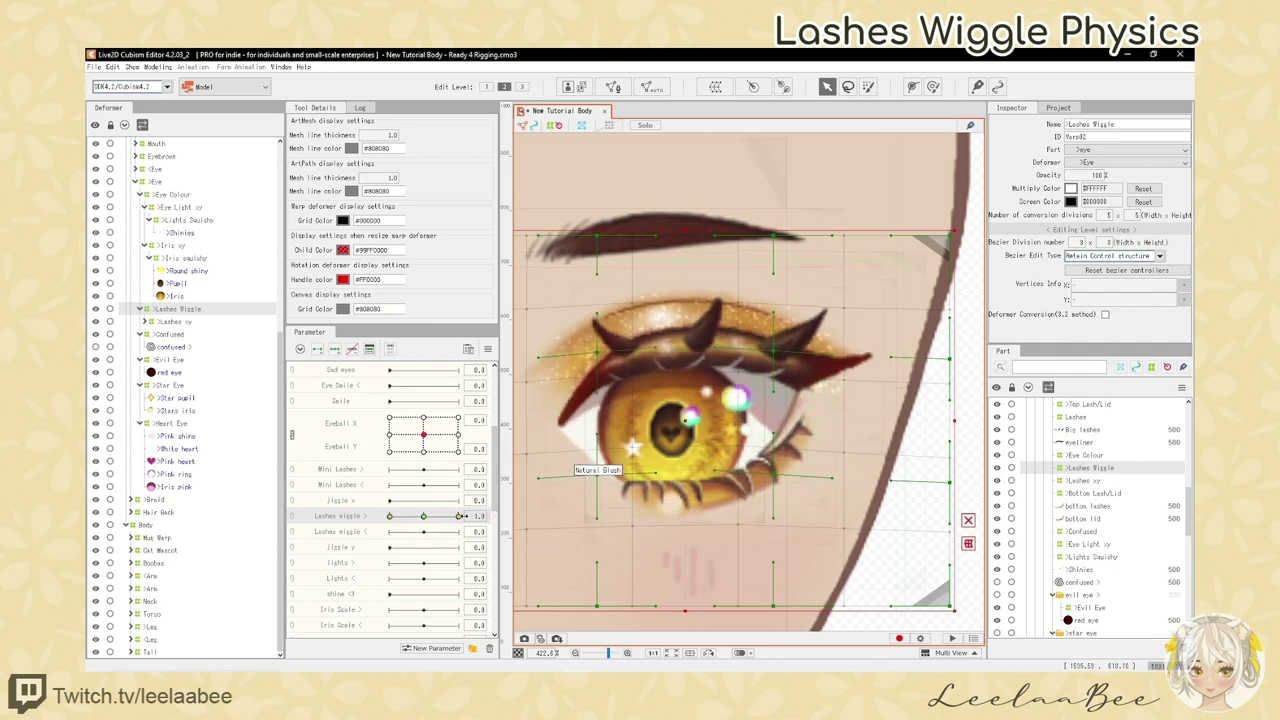
Try to reshape the upper edge of the >Lashes Wiggle deformer at Lashes wiggle > -1 and undo the edits.
drag(655, 237, 655, 228)
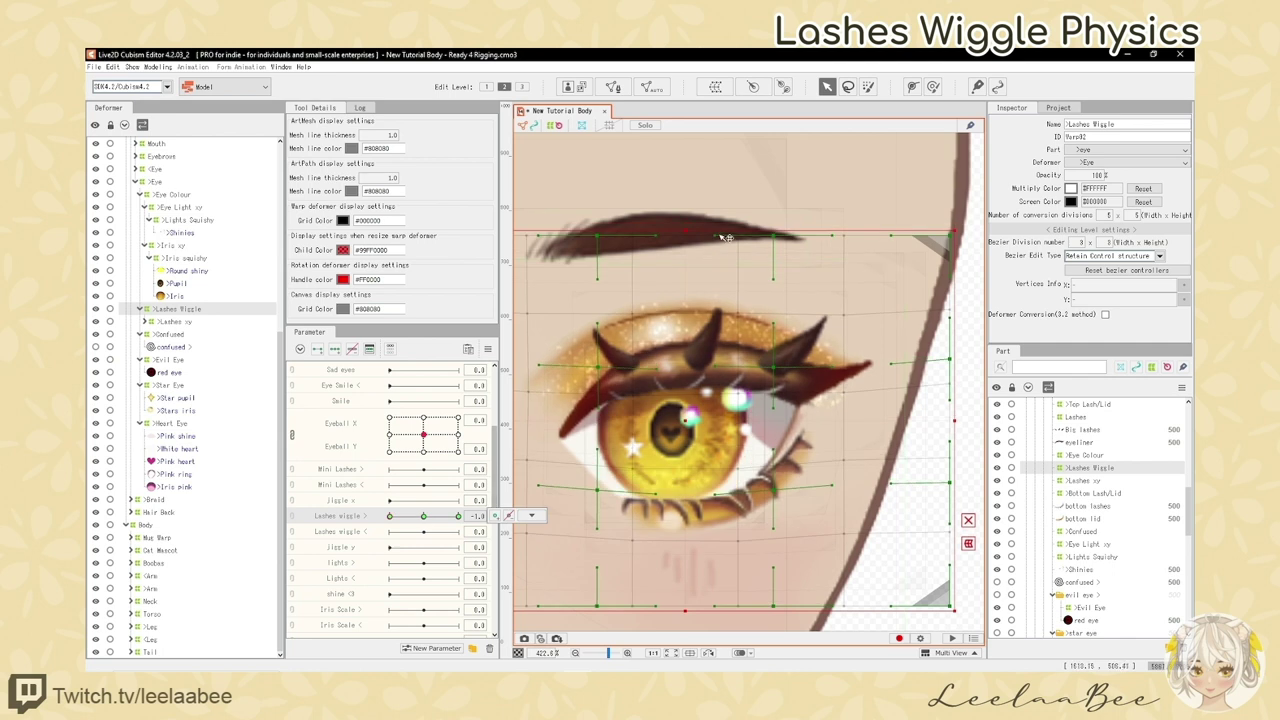
key(ctrl+z)
key(ctrl+z)
key(ctrl+z)
key(ctrl+z)
key(ctrl+z)
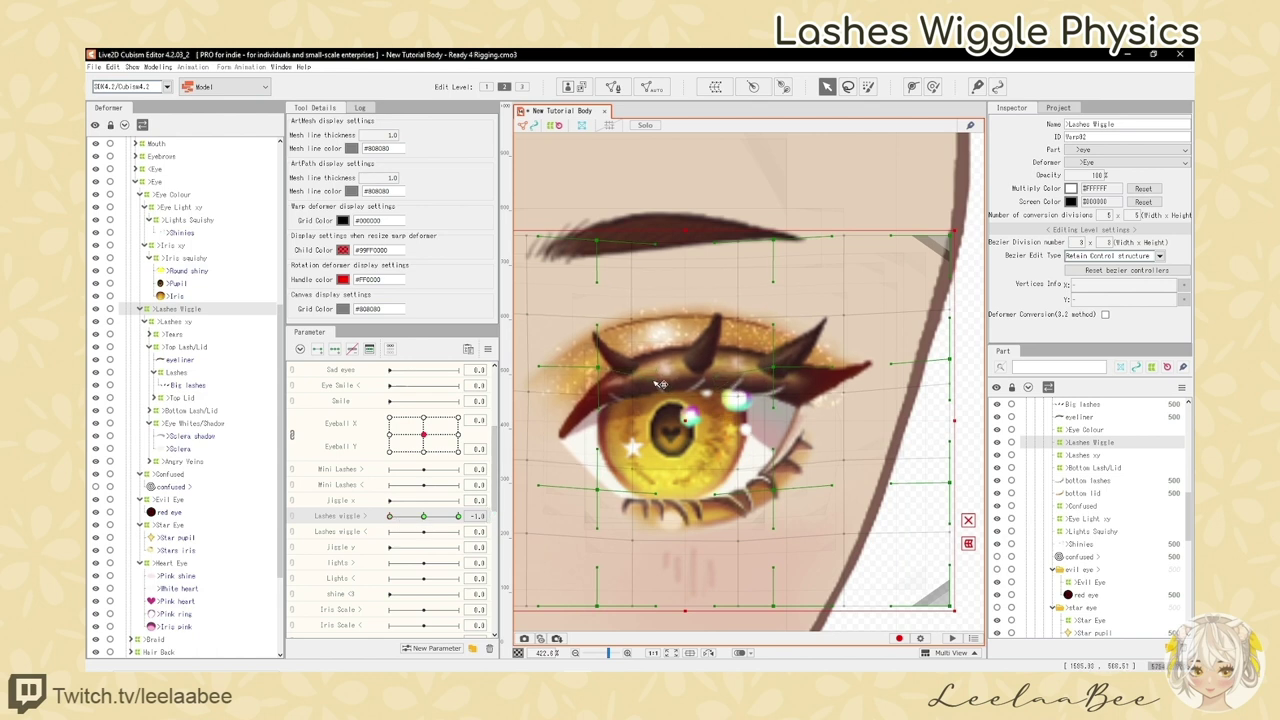
Check the lash motion across the Lashes wiggle > range and return the parameter to 0.
scroll(677, 447, down, 2)
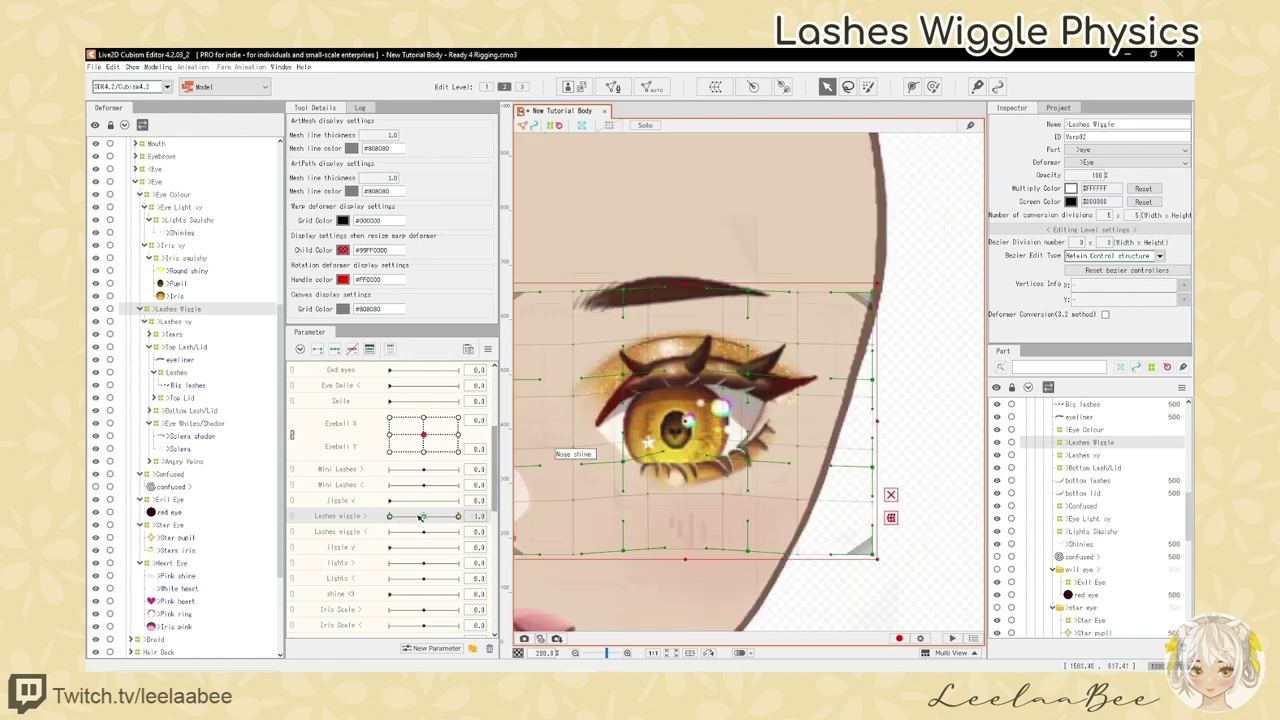
mouse_move(469, 524)
mouse_down()
mouse_move(383, 526)
mouse_move(464, 523)
mouse_up()
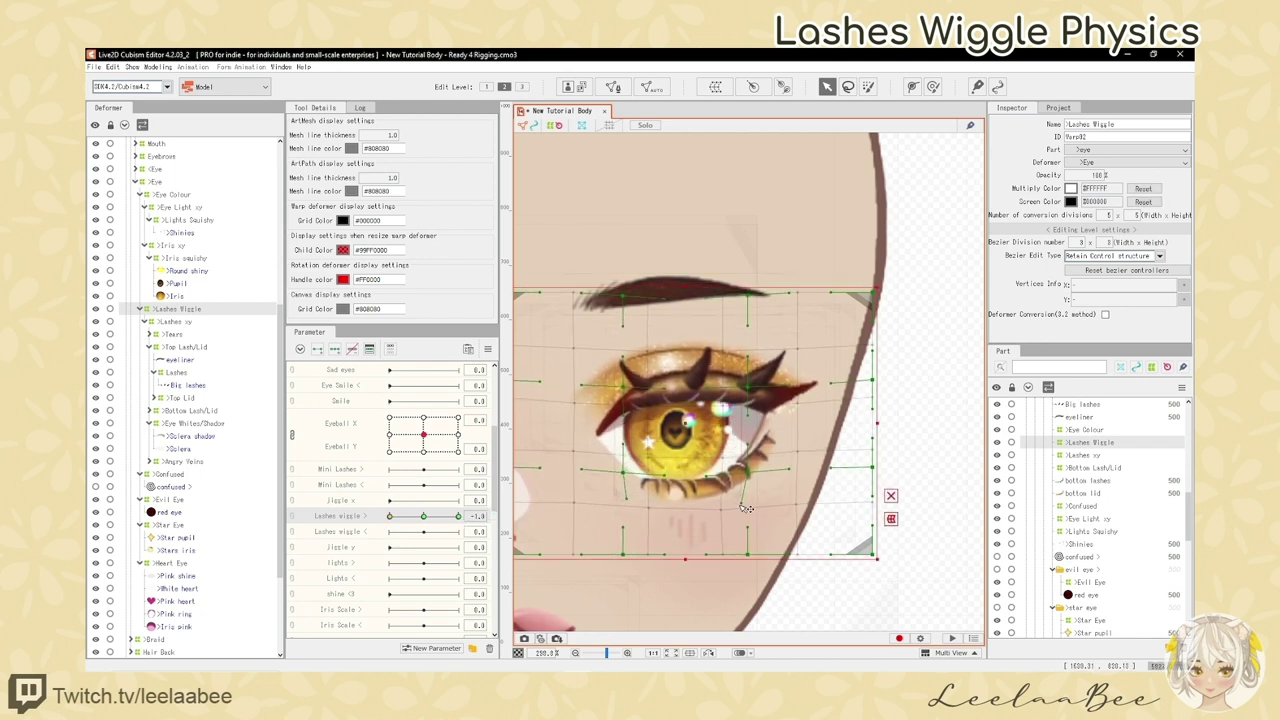
click(348, 517)
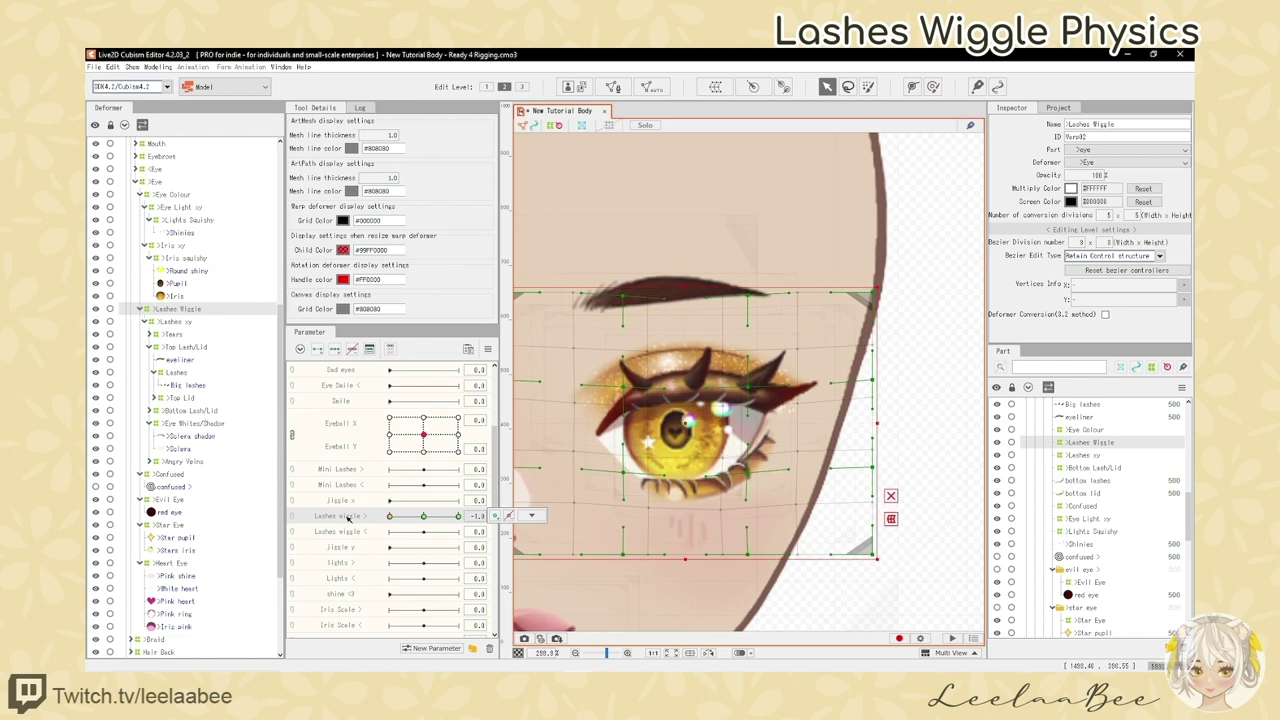
scroll(648, 392, up, 3)
scroll(648, 392, down, 6)
scroll(648, 392, up, 3)
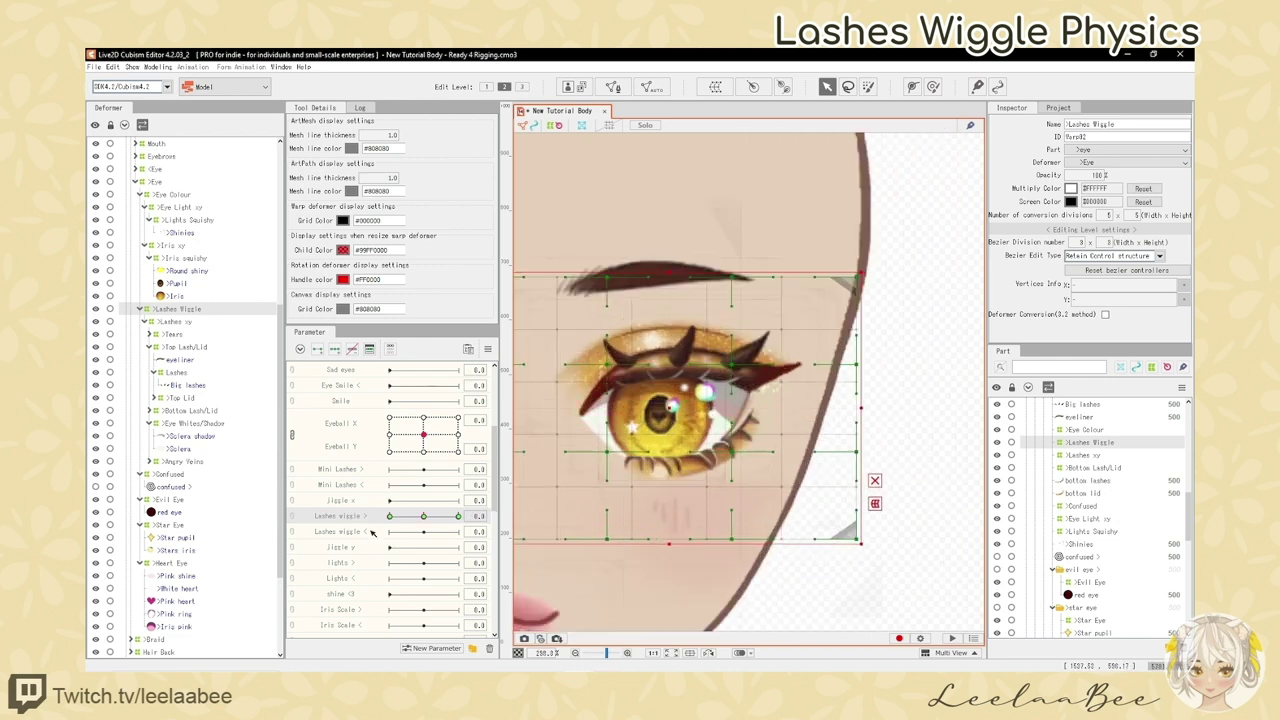
Open the Physics/Scene Blending Settings and add a physics group named >Lashes Wiggle, with the preview framed on the eye.
click(158, 67)
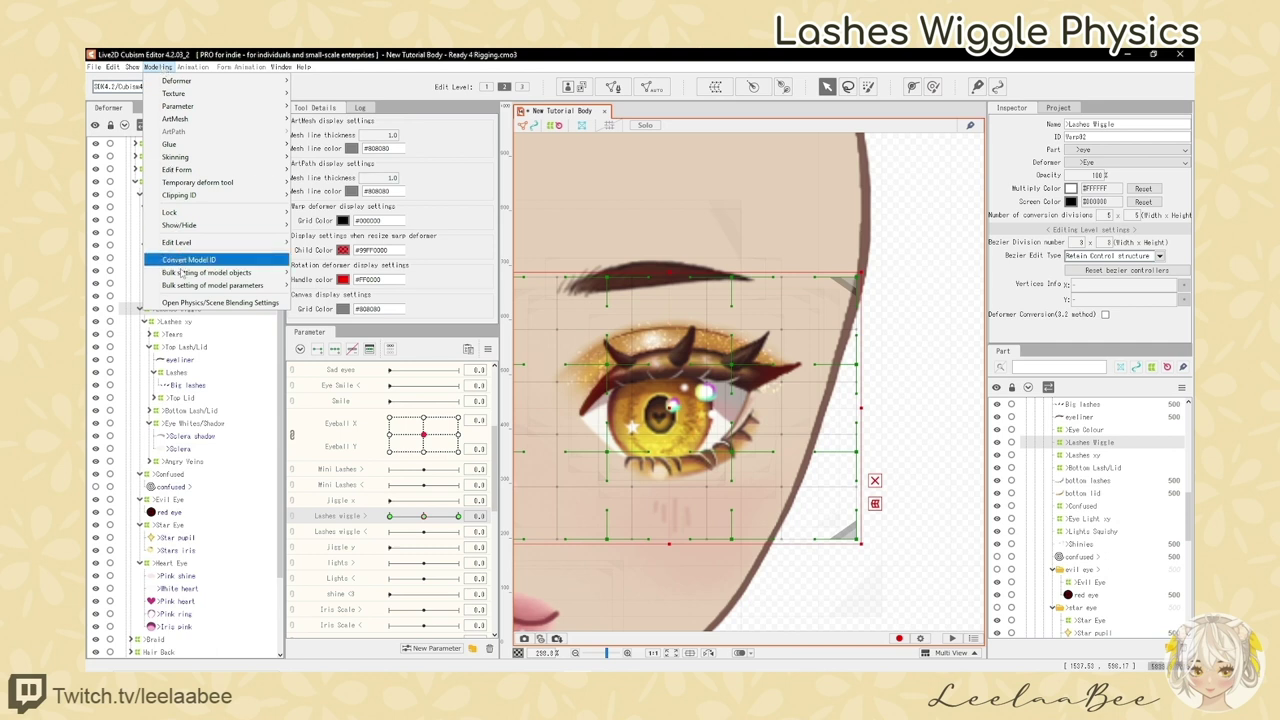
click(215, 302)
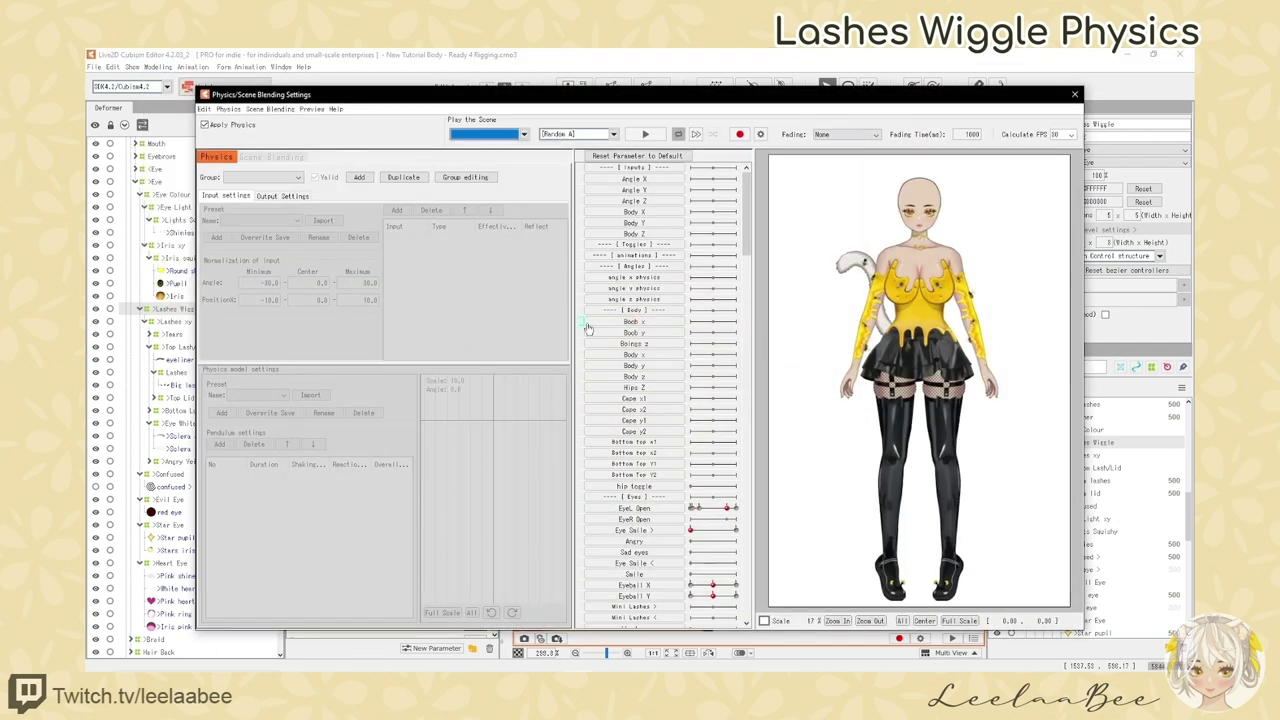
scroll(1003, 207, up, 5)
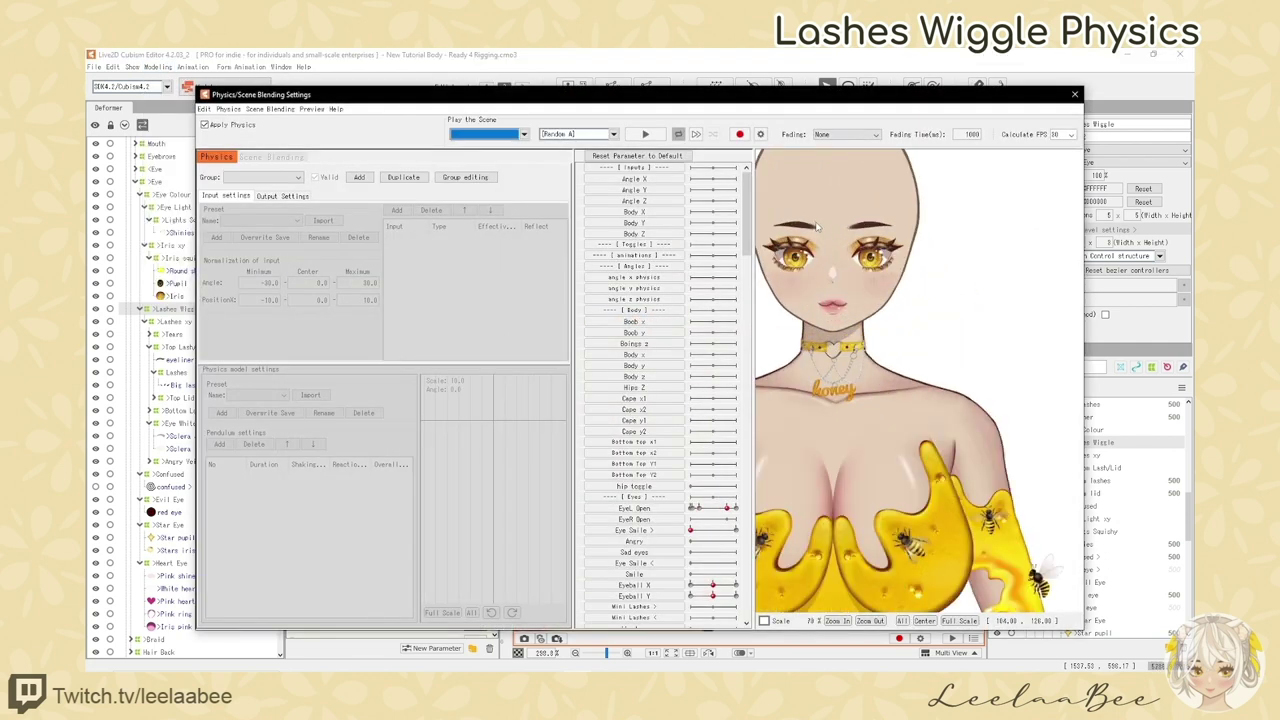
scroll(949, 244, down, 2)
scroll(1014, 246, up, 3)
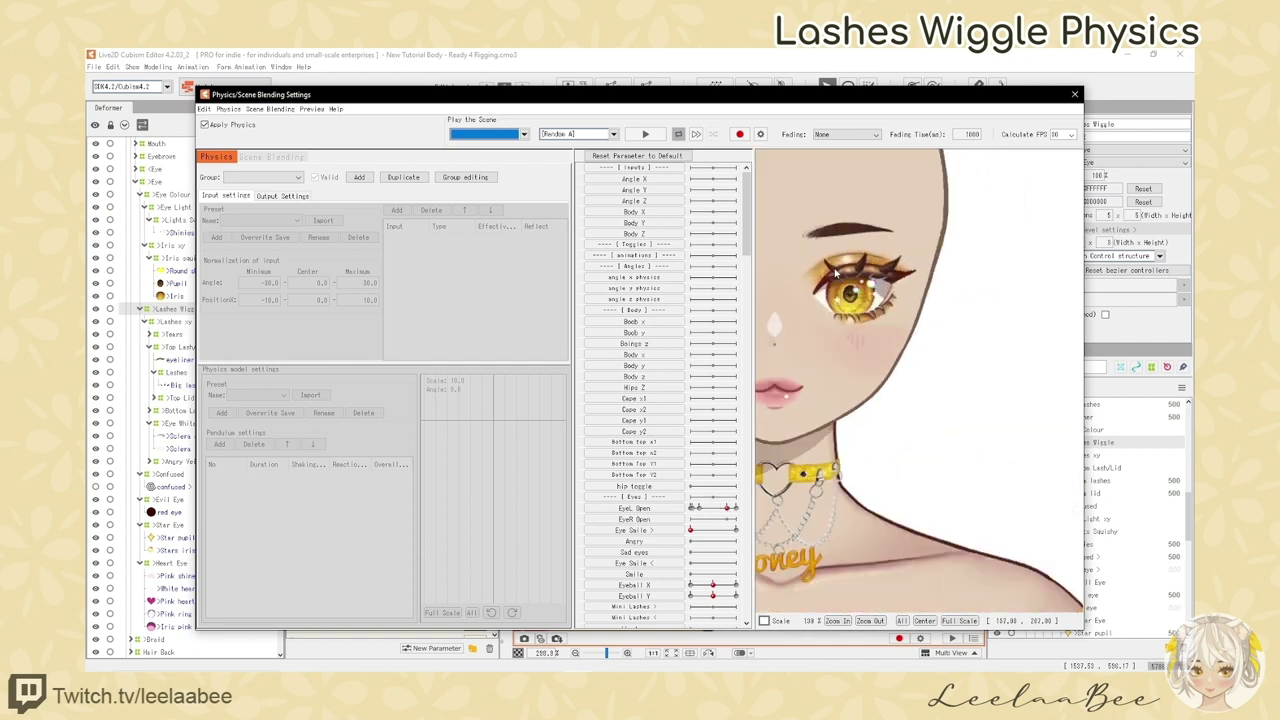
scroll(836, 262, up, 1)
scroll(831, 265, up, 2)
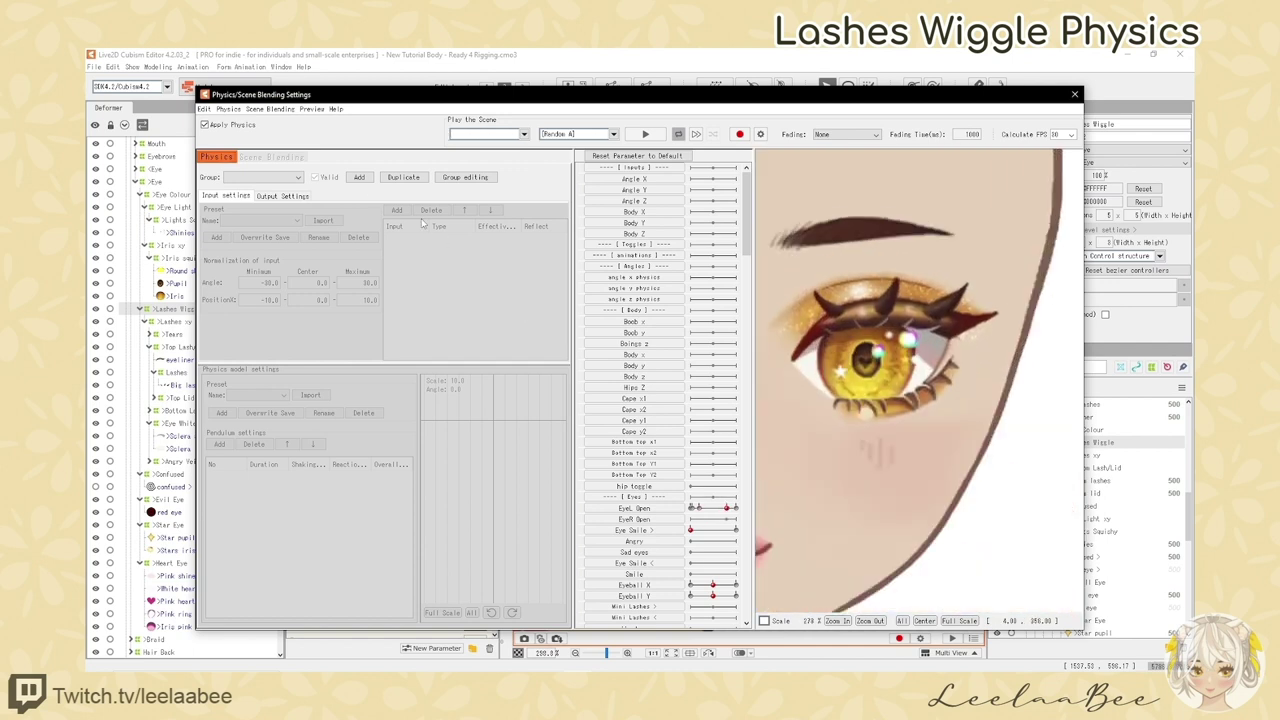
click(359, 177)
text(>Lashes Wiggle)
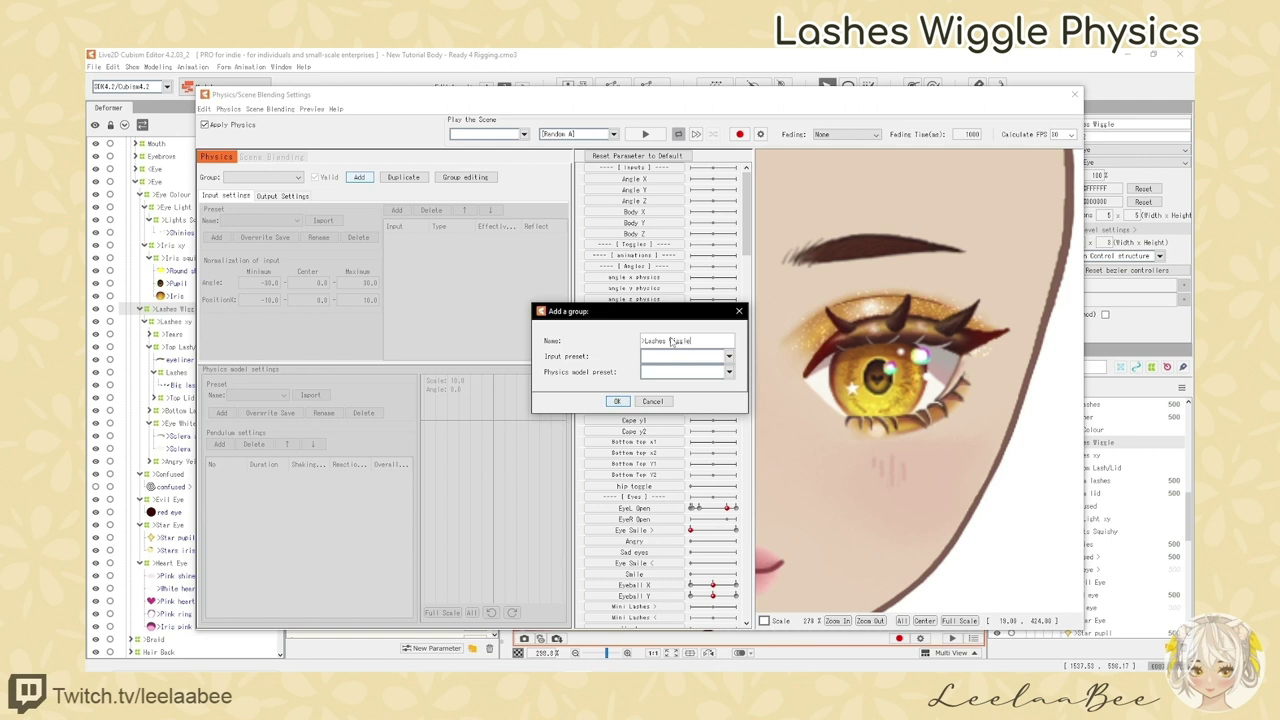
key(Return)
Add EyeL Open as the group's input parameter, with type Position X and effectiveness 100.
right_click(446, 280)
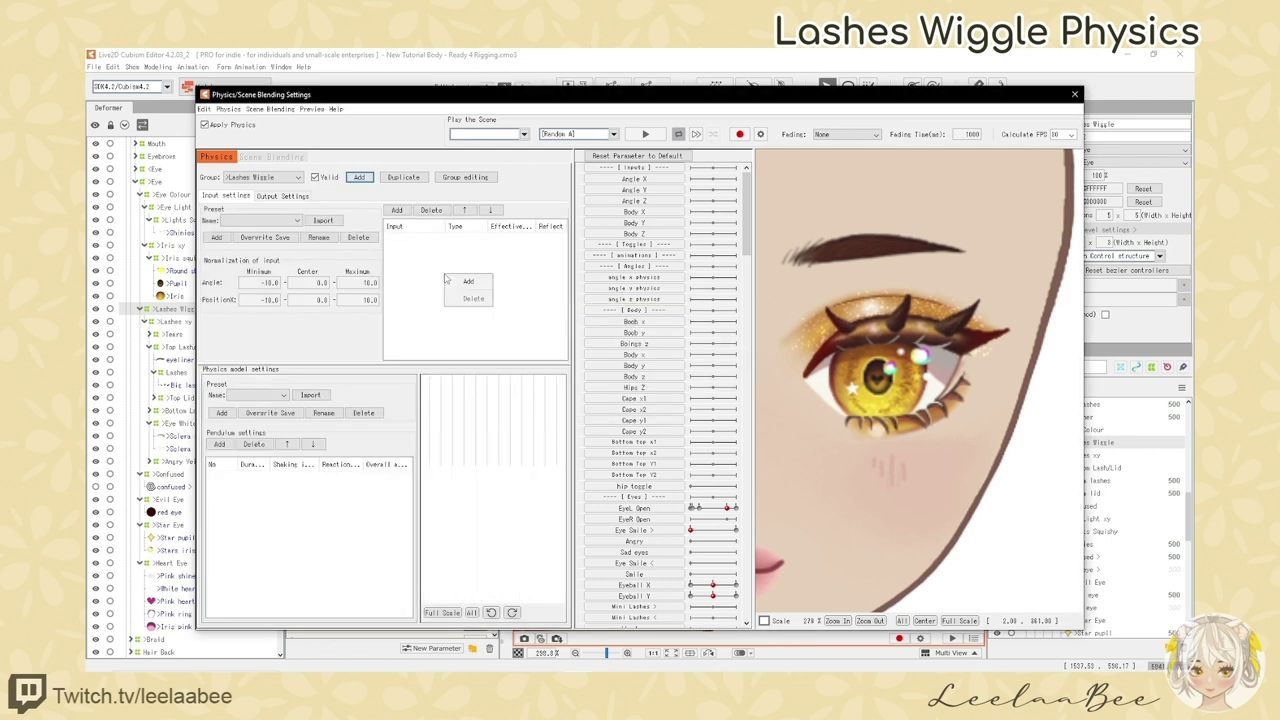
click(470, 281)
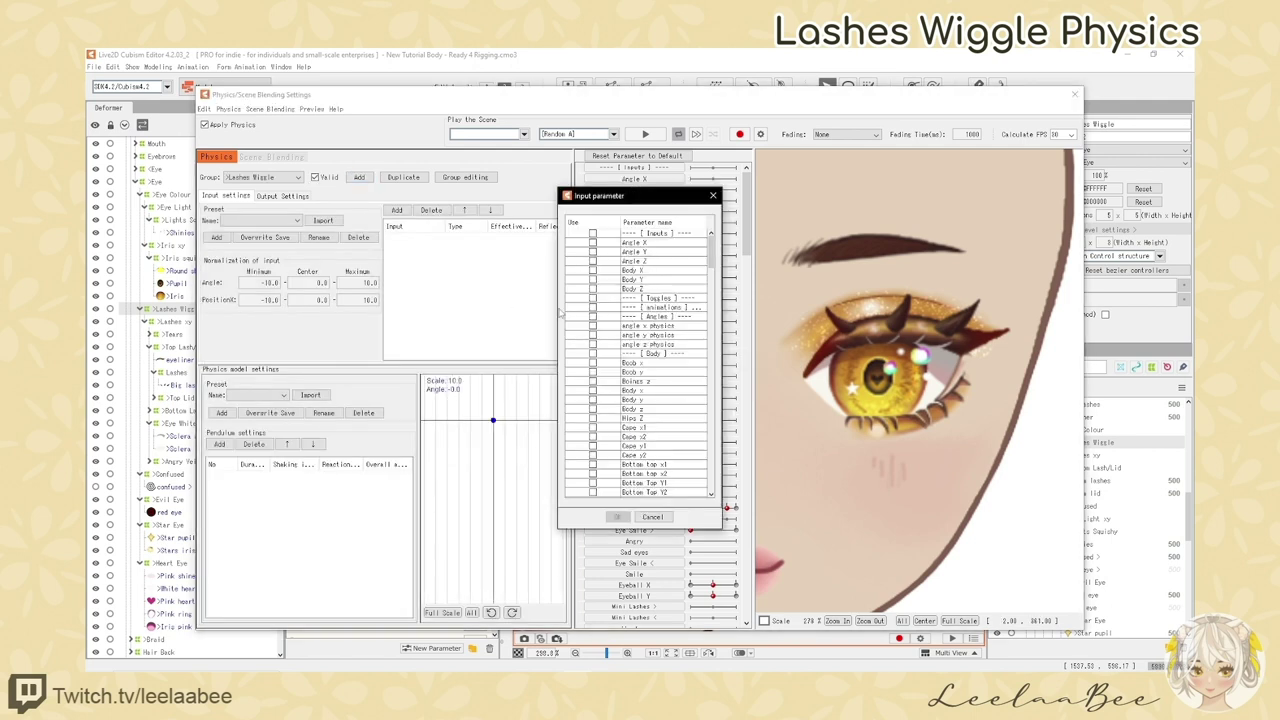
drag(714, 257, 714, 285)
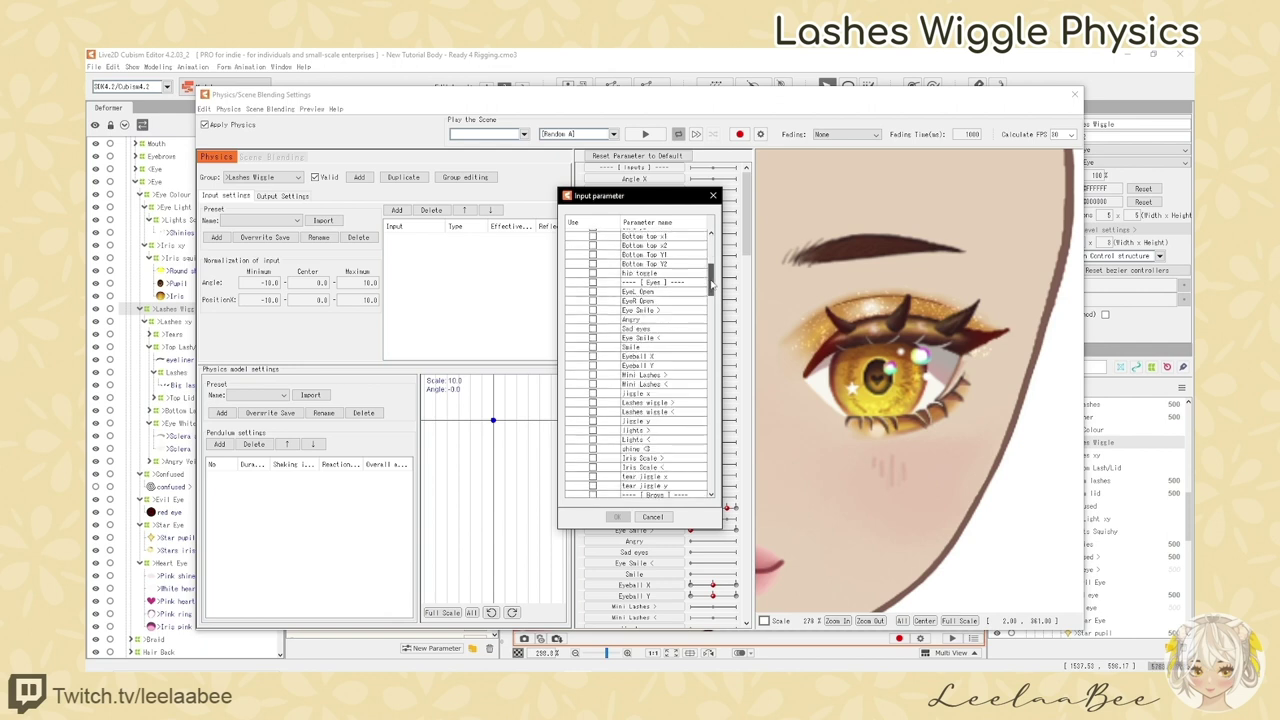
click(593, 292)
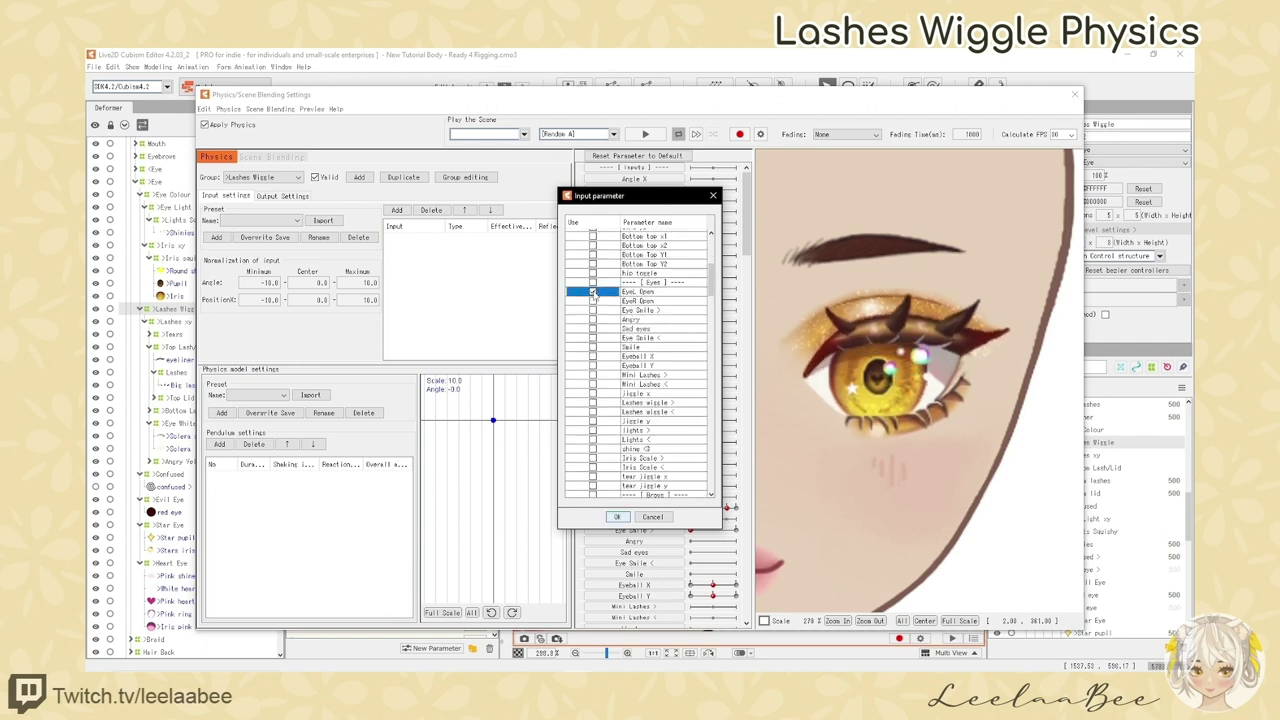
click(616, 517)
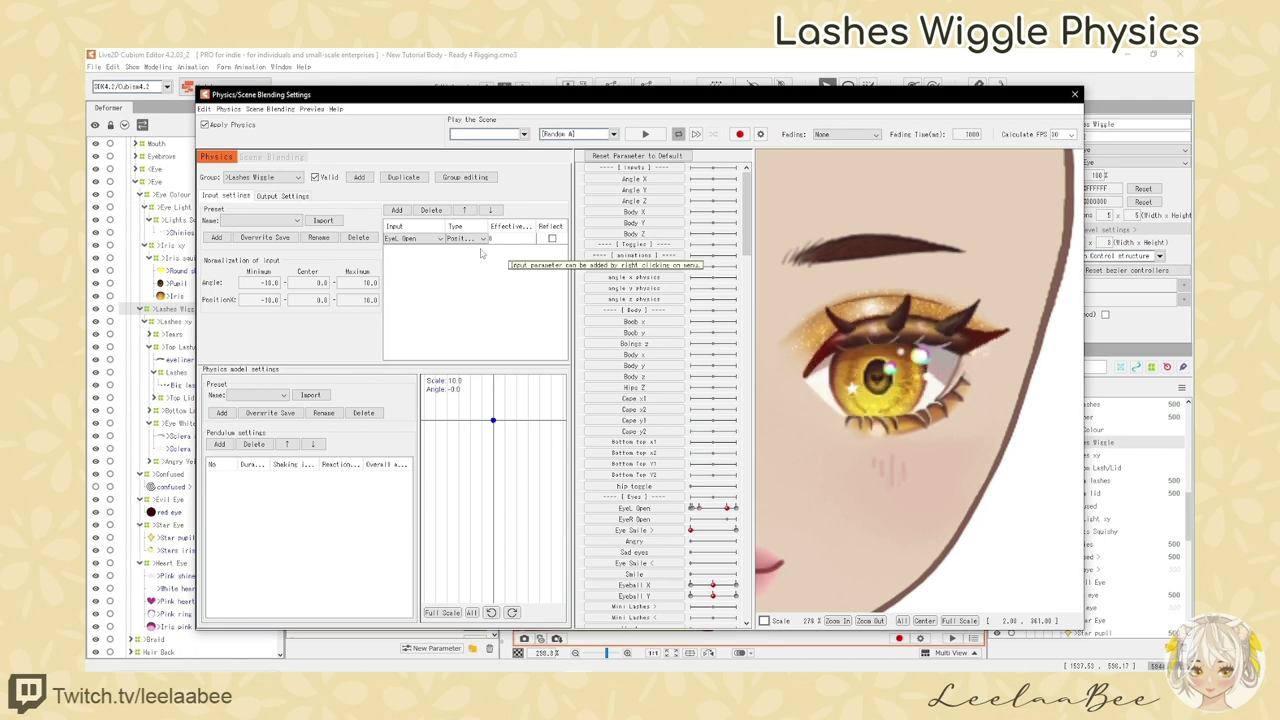
click(467, 240)
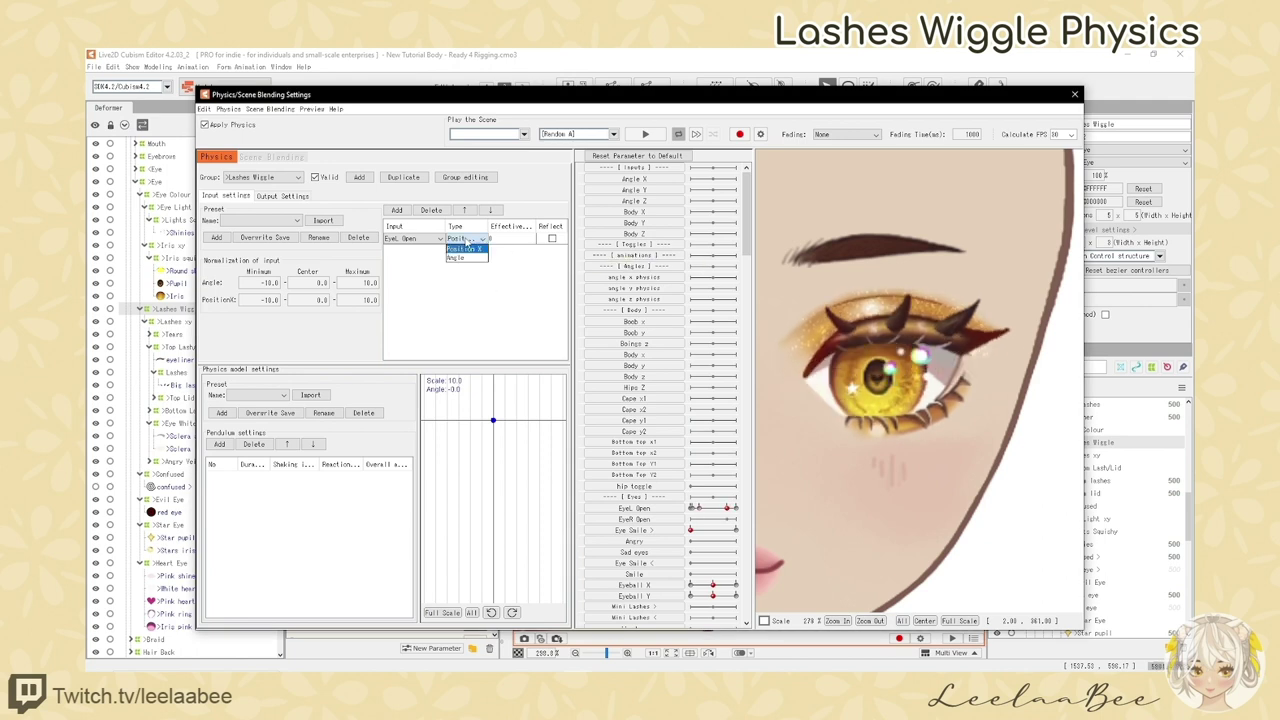
click(466, 248)
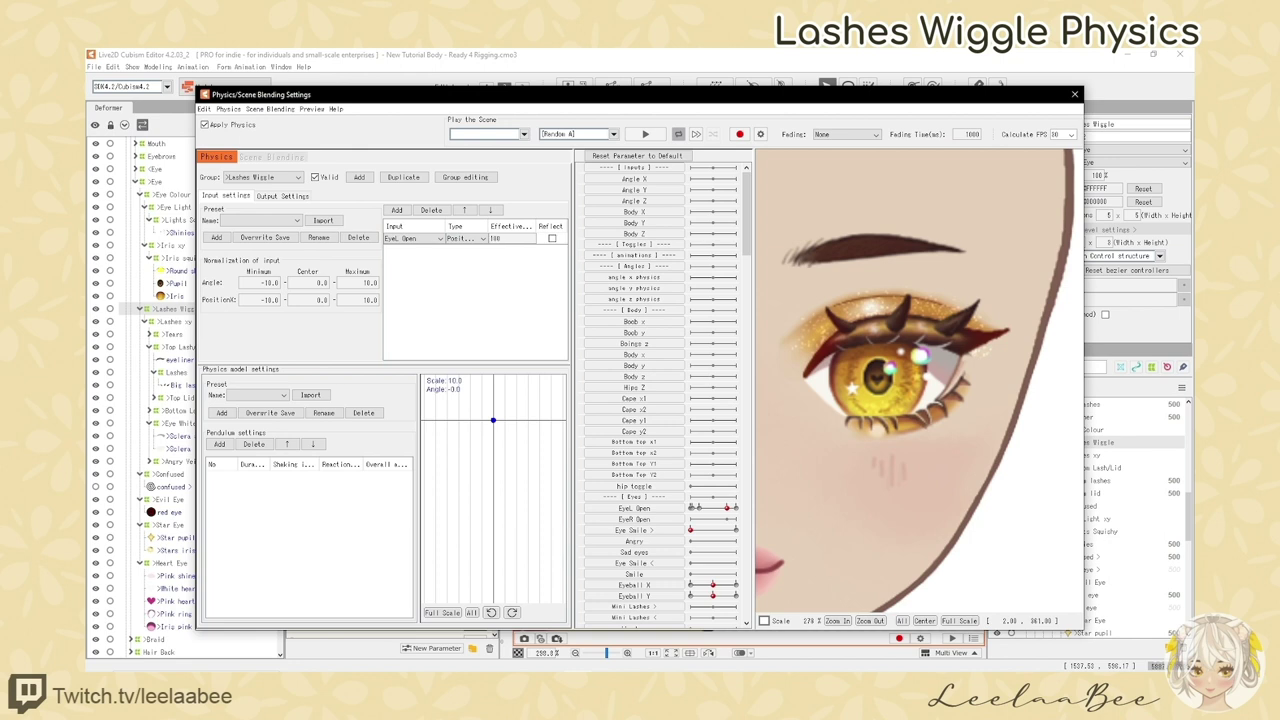
double_click(497, 238)
text(60)
Add two pendulums to the >Lashes Wiggle physics model and set the first one's reaction value to 0.8.
right_click(318, 496)
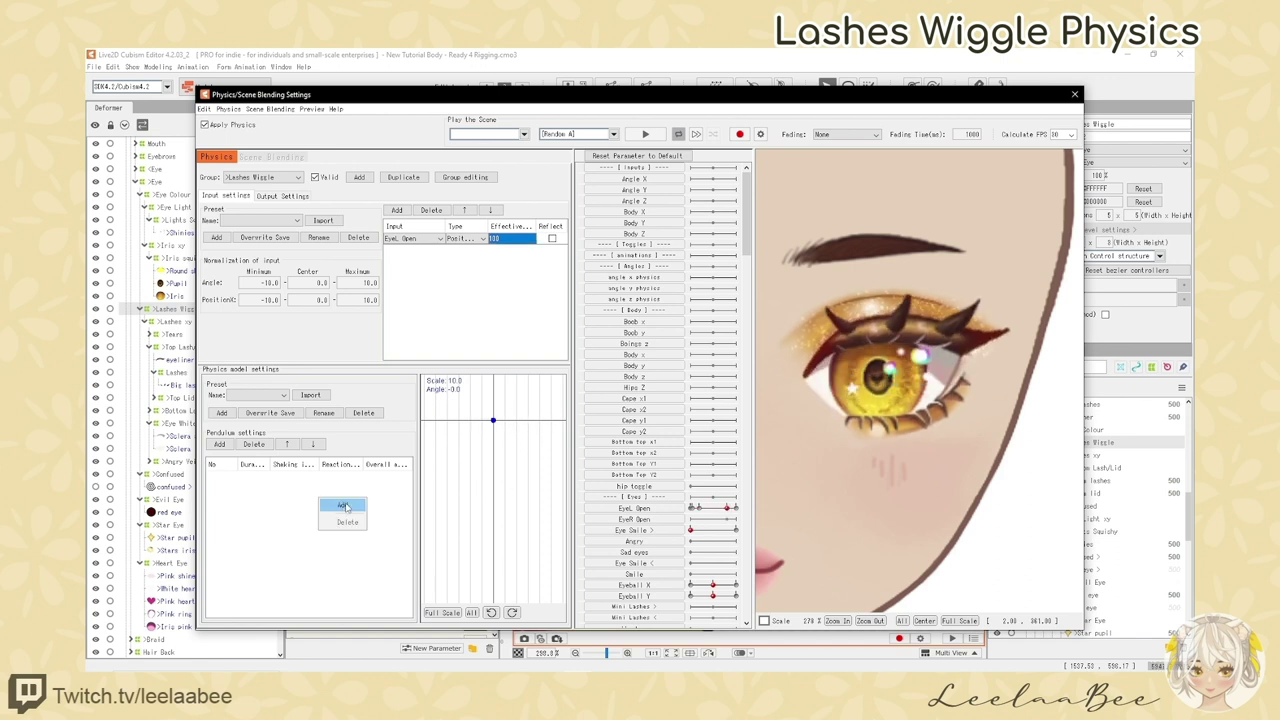
click(344, 505)
right_click(295, 497)
click(312, 505)
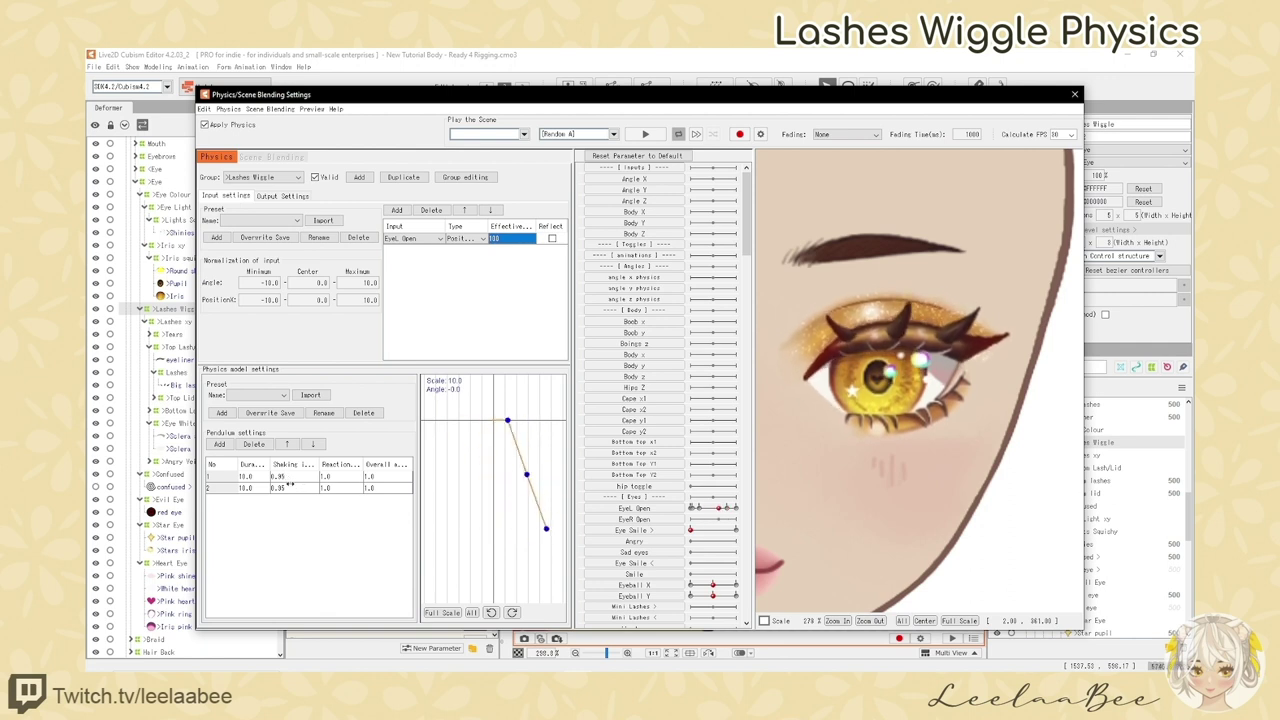
double_click(346, 478)
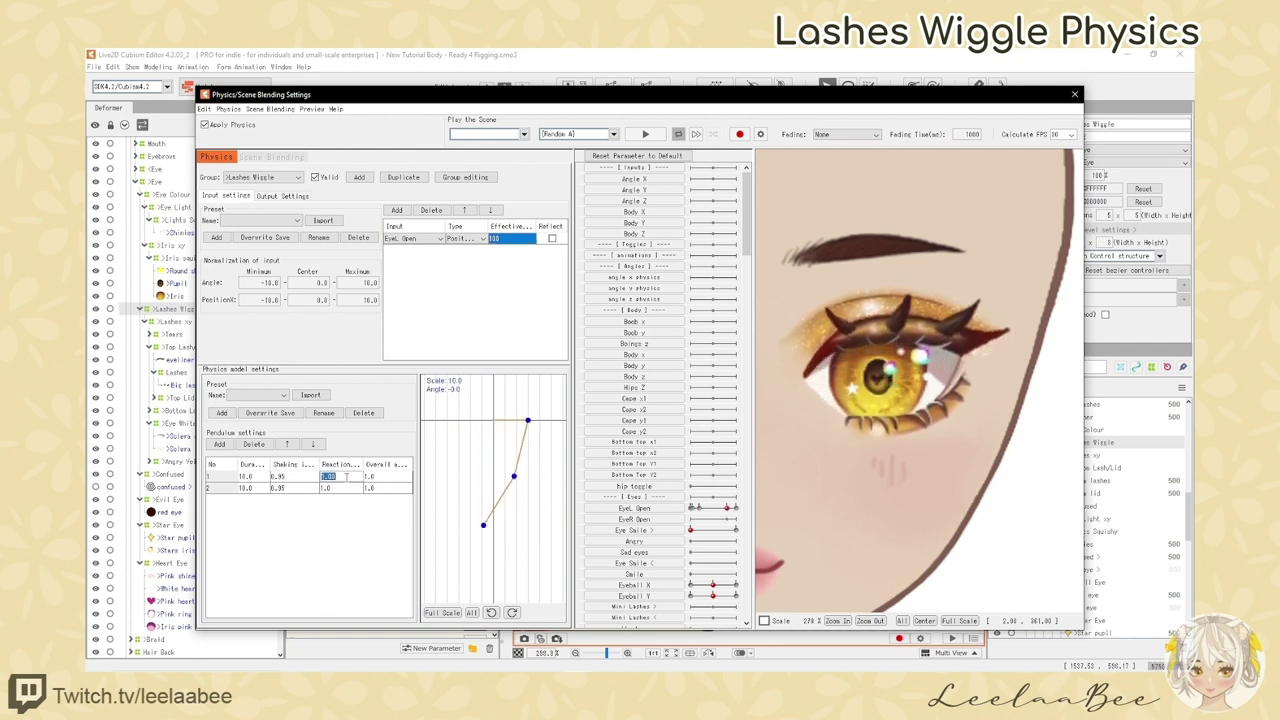
text(0.8)
key(Return)
Adjust the overall acceleration of both pendulums, with pendulum 1 at about 1.9.
double_click(387, 478)
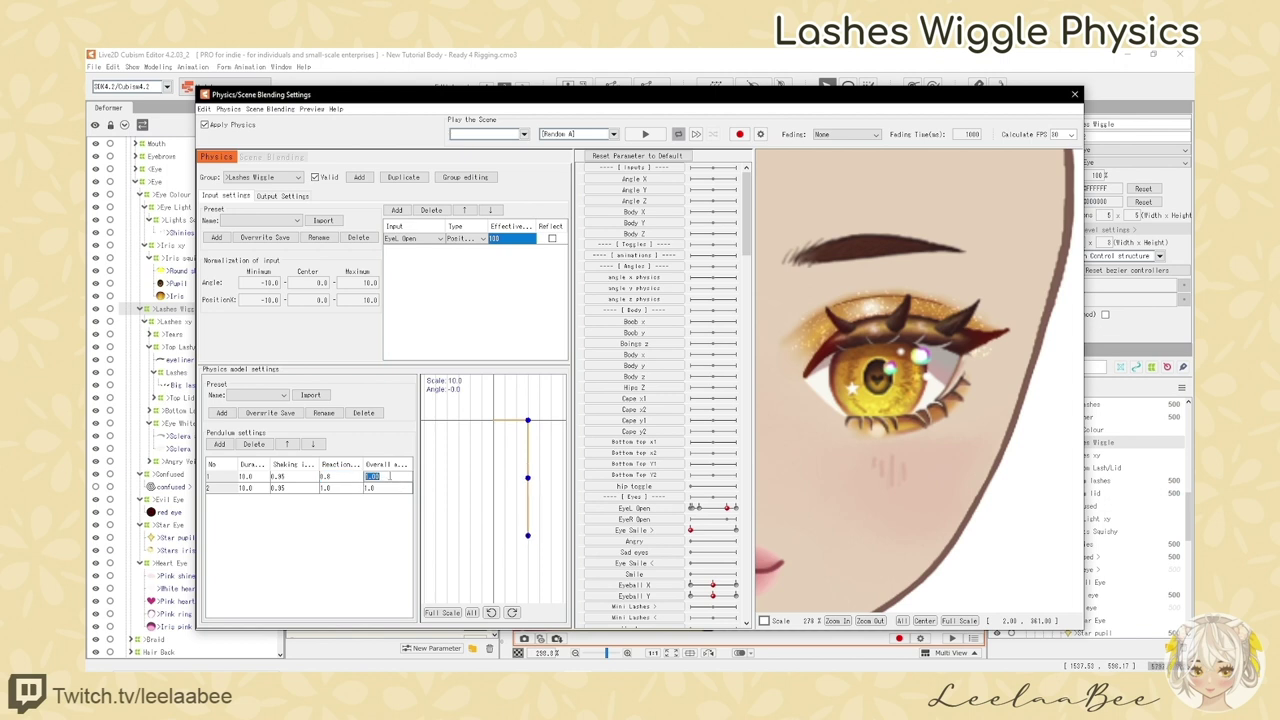
text(1.8)
key(Return)
double_click(393, 488)
text(3)
key(Return)
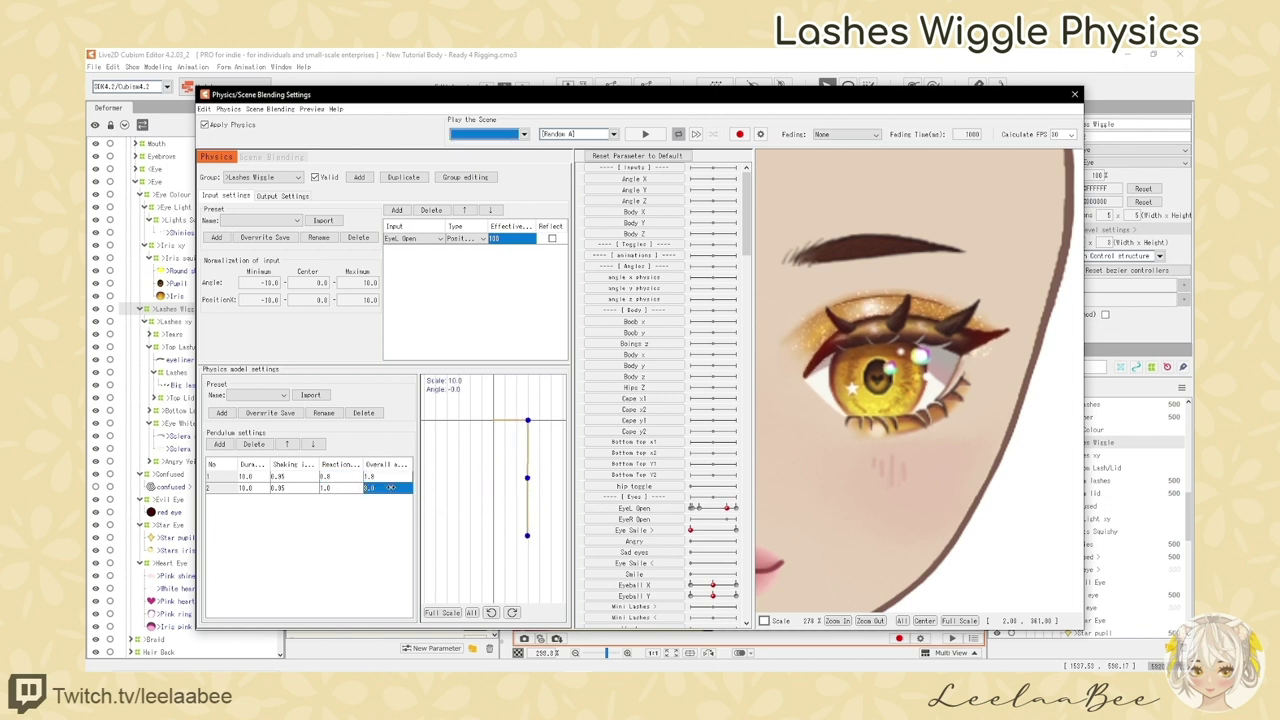
Lower pendulum 2's reaction value, and set pendulums 1 and 2 to shaking influences of about 0.67 and 0.75 and durations of about 9.8 and 17.0.
double_click(343, 488)
text(0.9)
key(Return)
double_click(291, 488)
text(0.7)
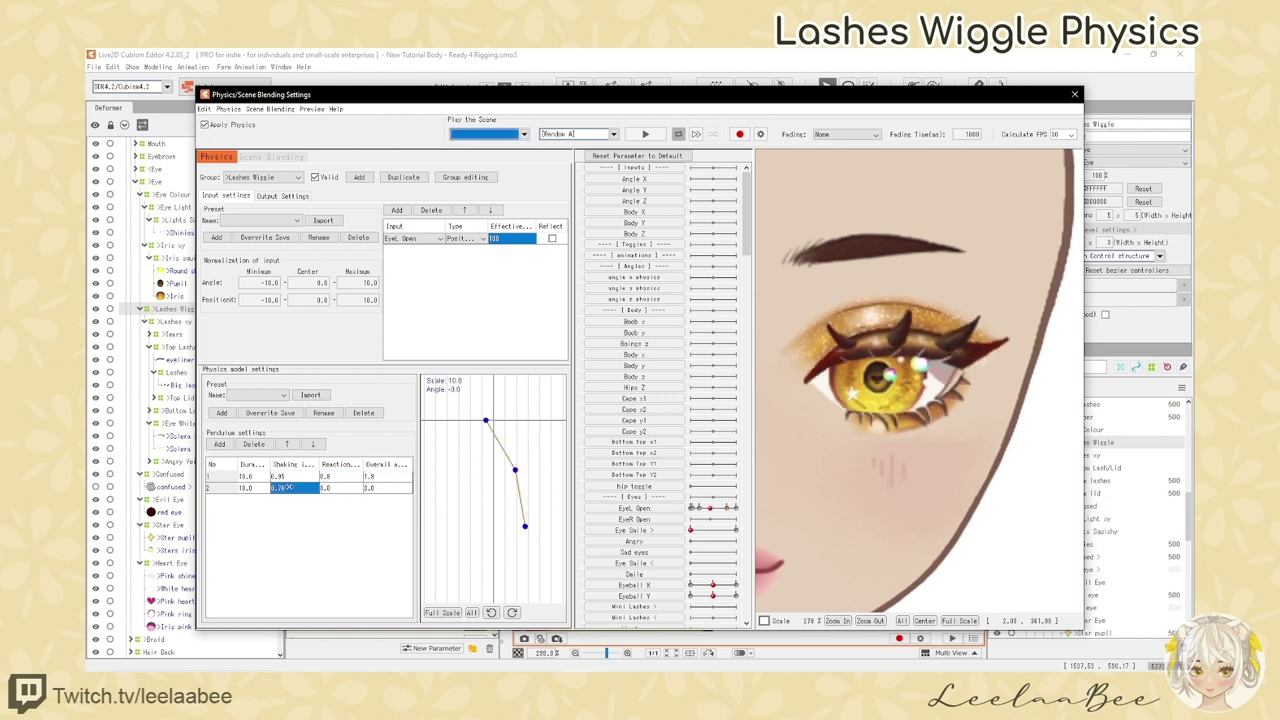
double_click(280, 477)
double_click(250, 477)
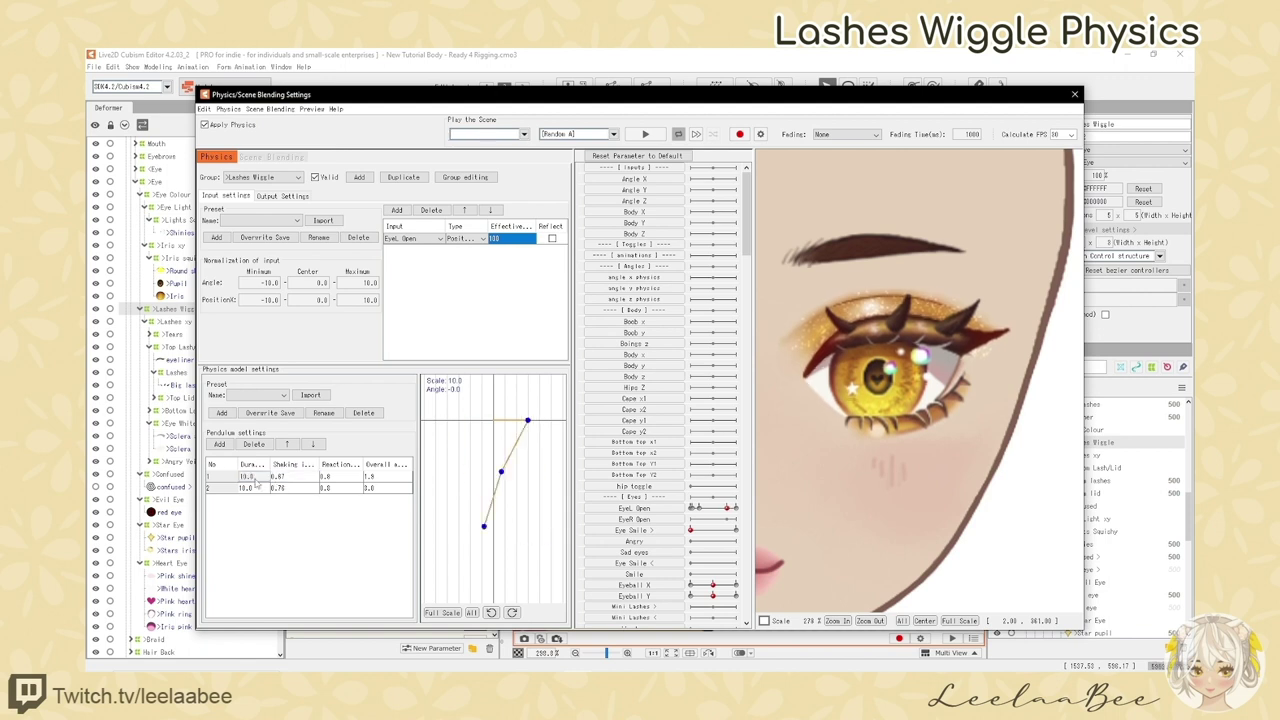
drag(256, 488, 257, 488)
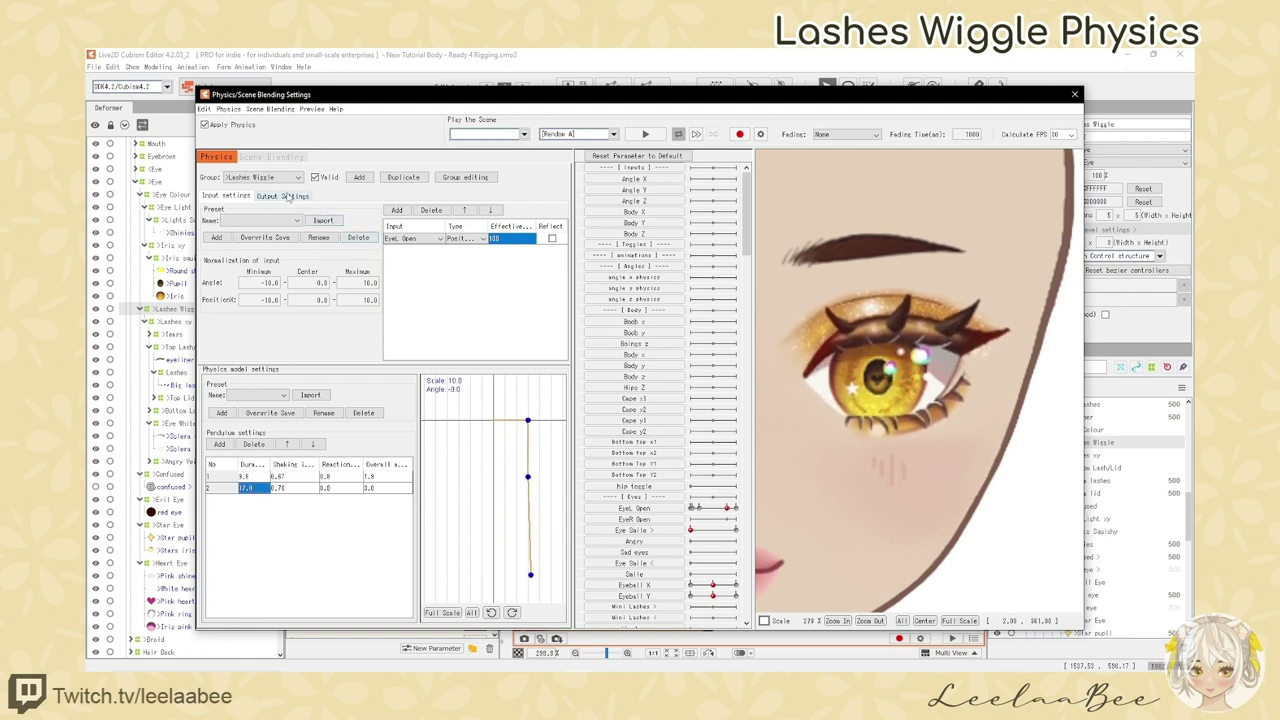
Add Lashes wiggle > as the output parameter of the >Lashes Wiggle physics group.
click(289, 196)
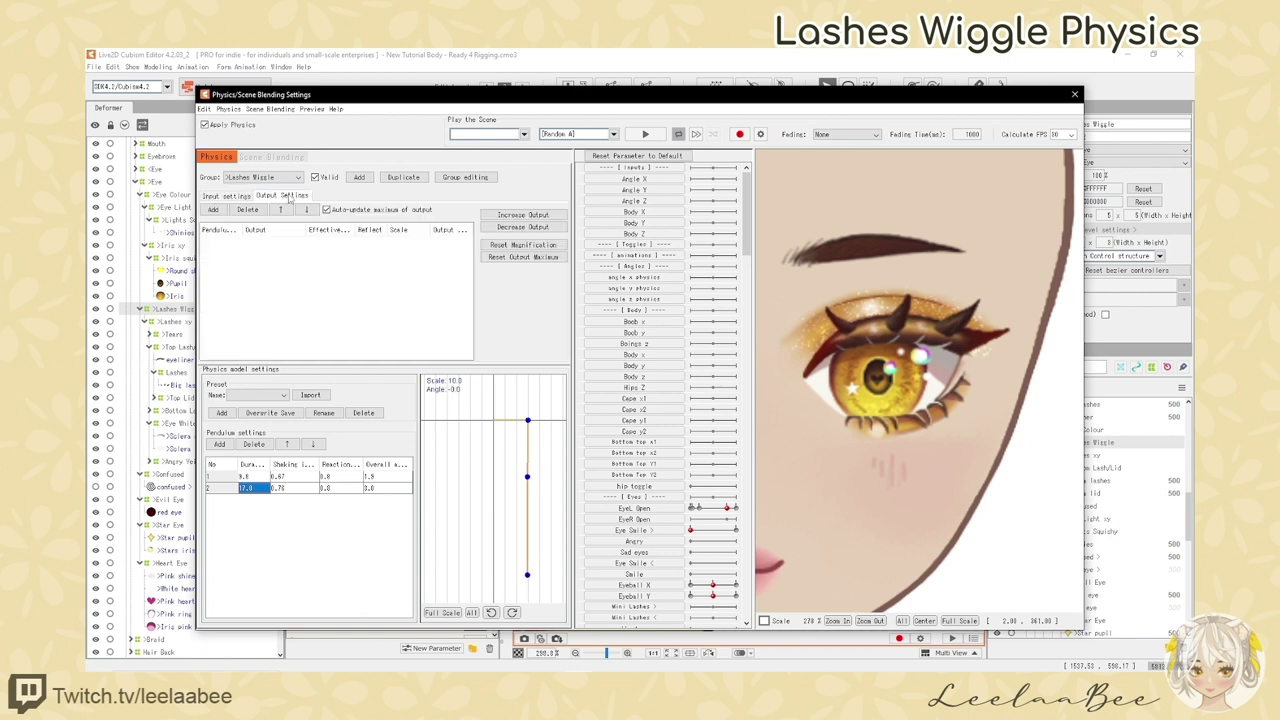
right_click(306, 265)
click(332, 275)
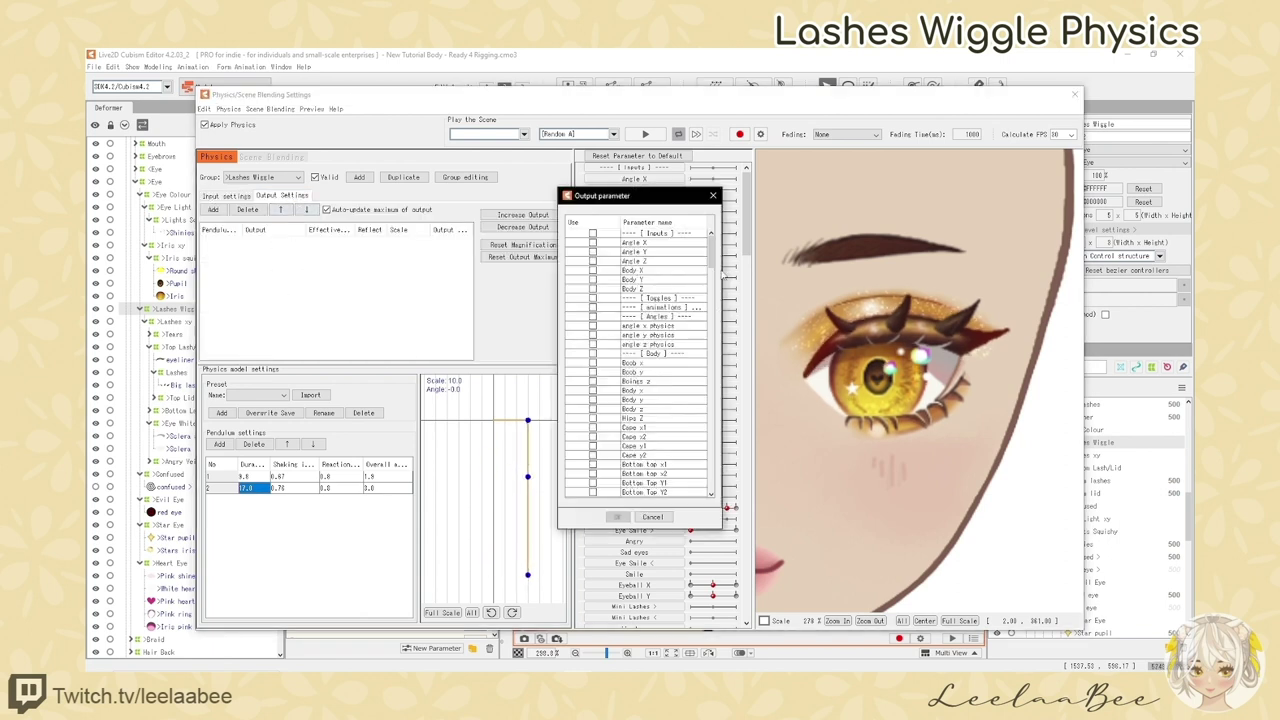
drag(711, 264, 712, 306)
click(593, 298)
click(617, 517)
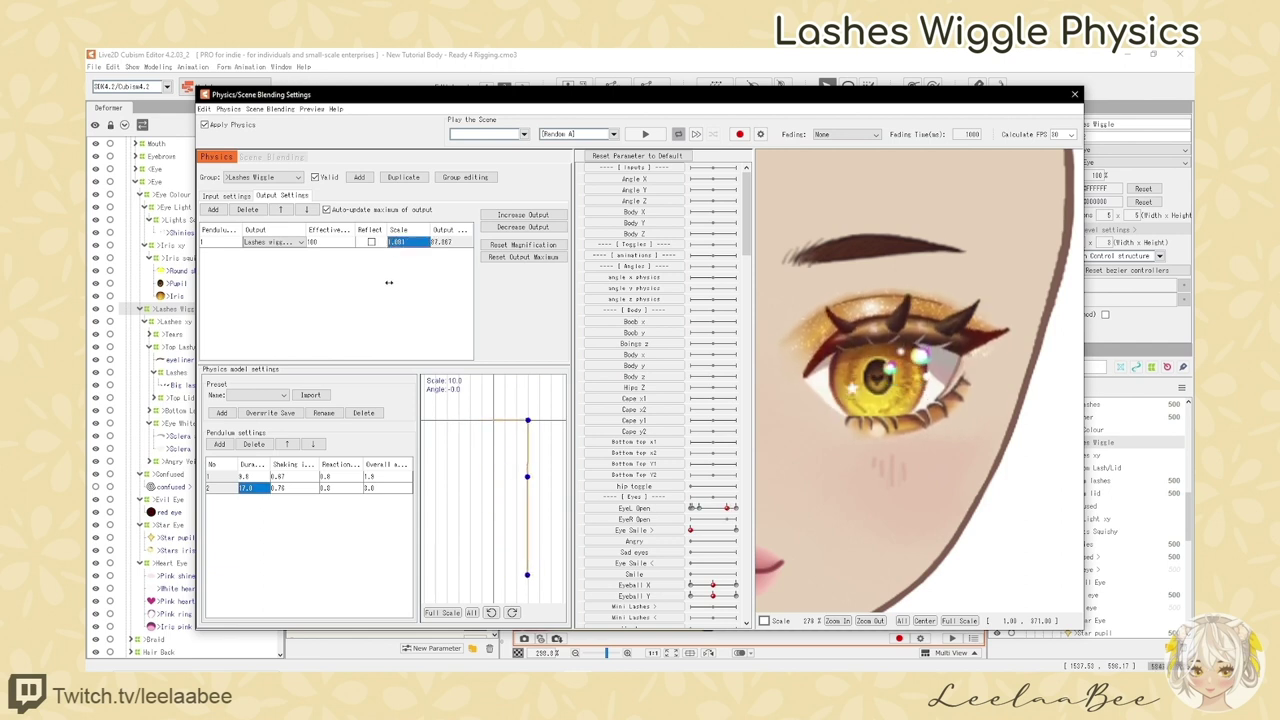
Try an output scale of 10 for Lashes wiggle > and settle on a scale of 5.
text(10)
key(Return)
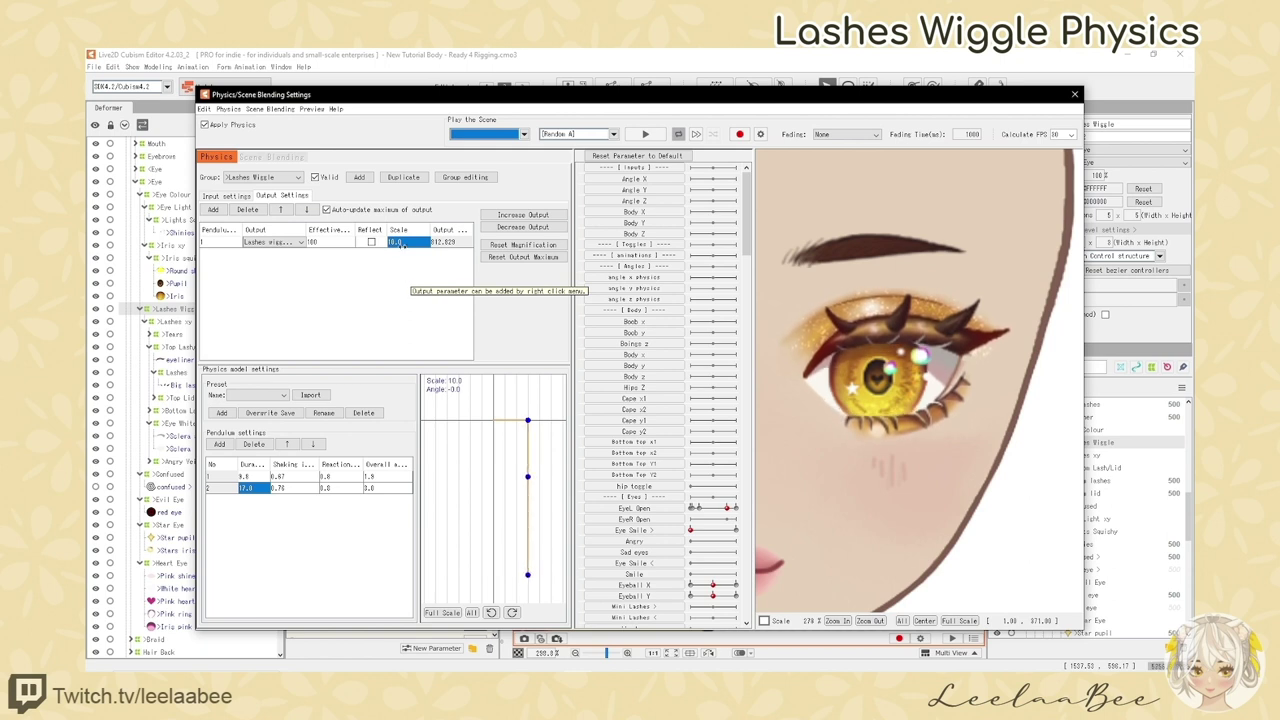
double_click(402, 246)
text(5)
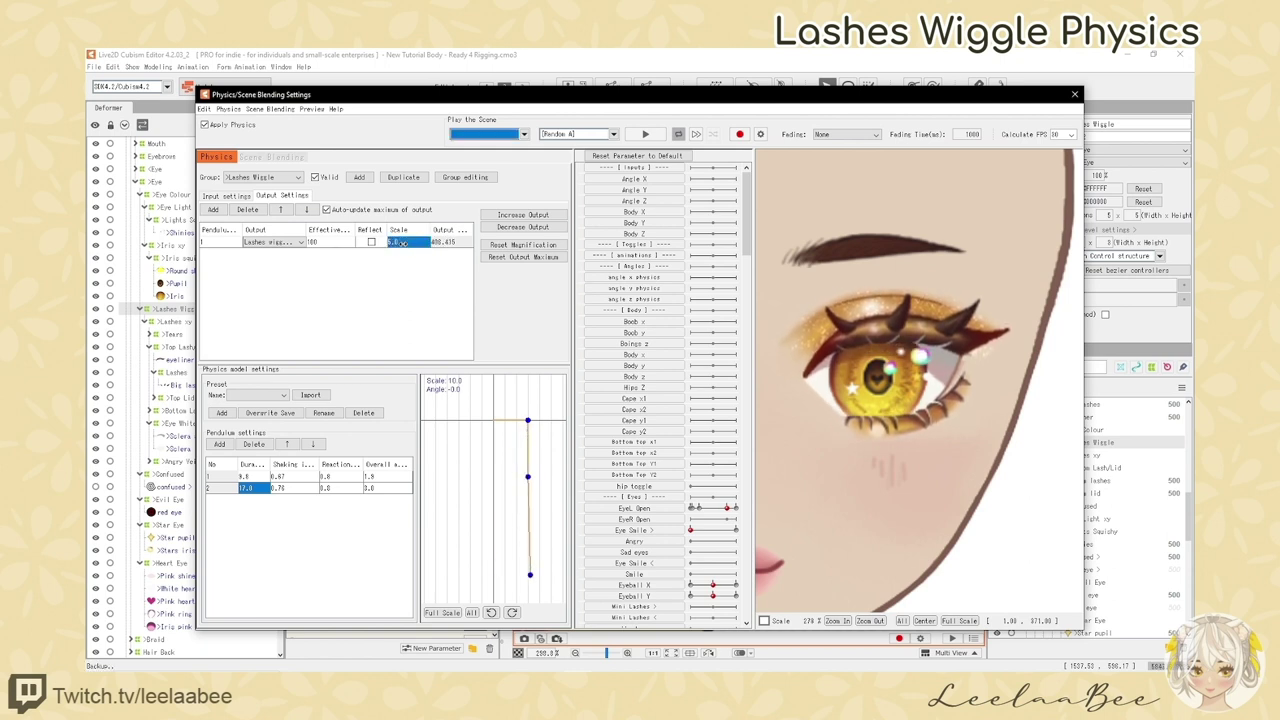
key(Return)
Fine-tune the pendulum durations to 10.7 and 19.1 and raise both shaking influences, with pendulum 1 at 0.73.
scroll(975, 391, down, 5)
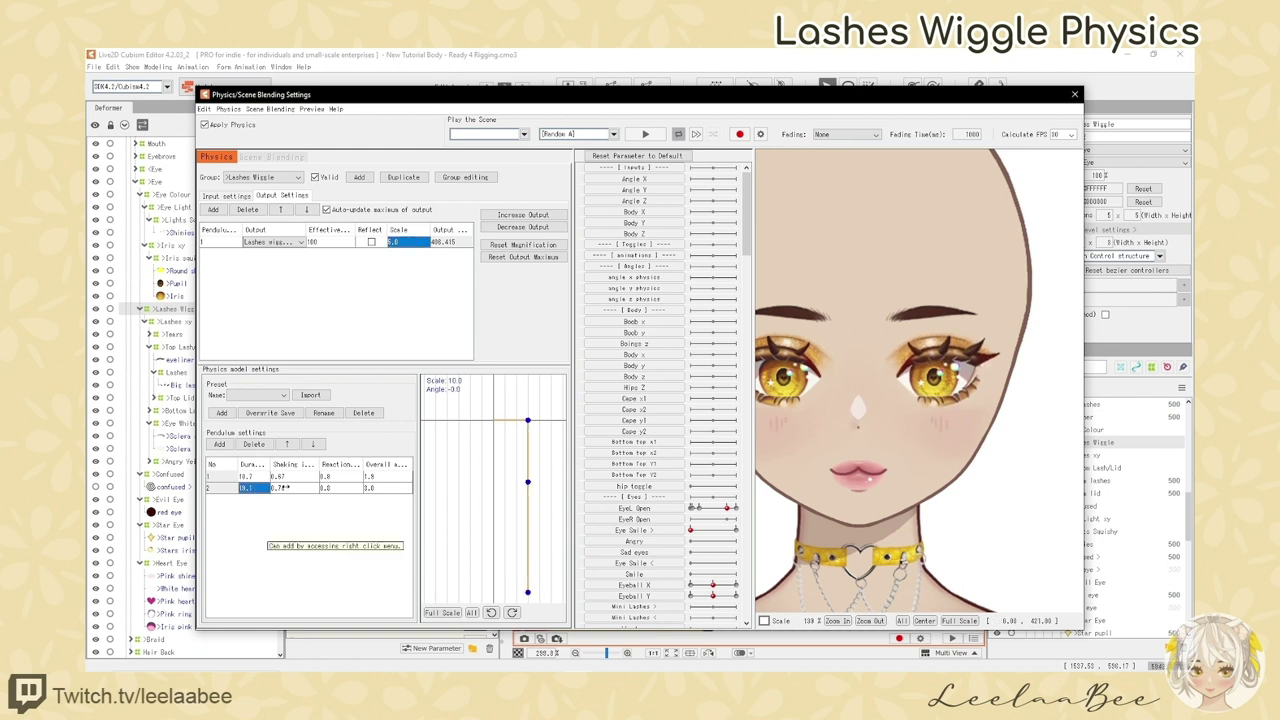
click(290, 476)
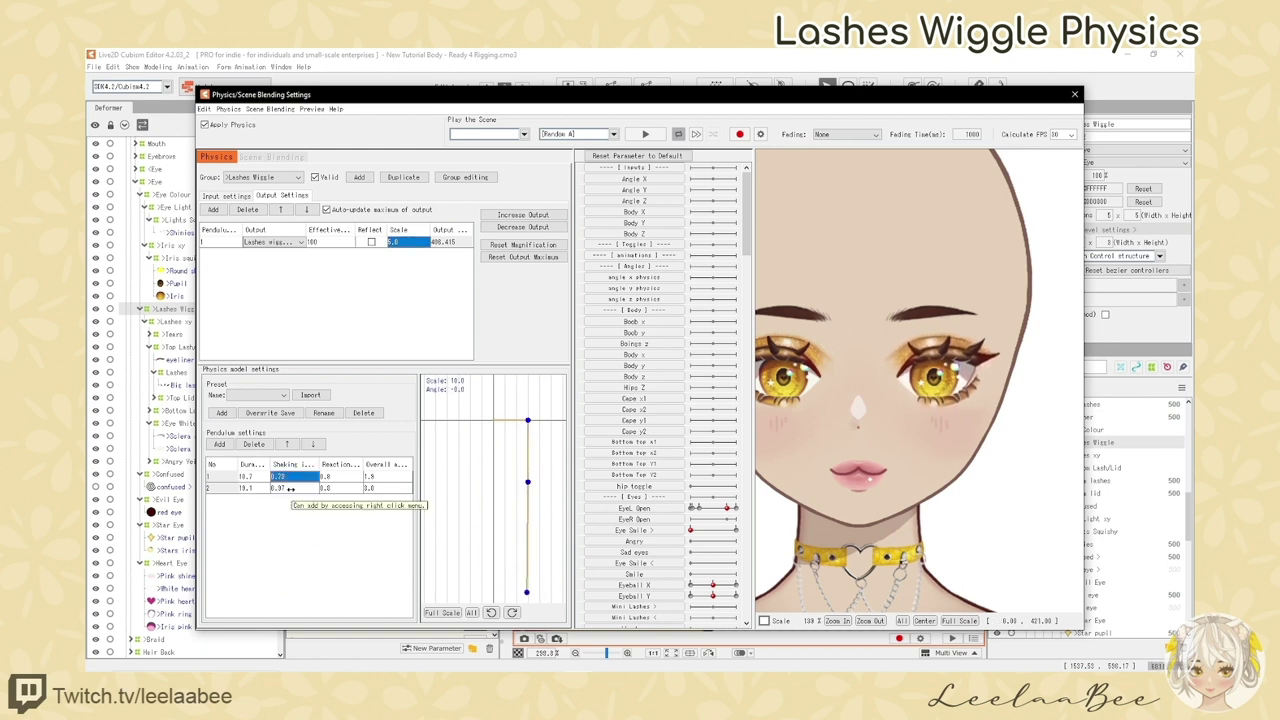
click(290, 488)
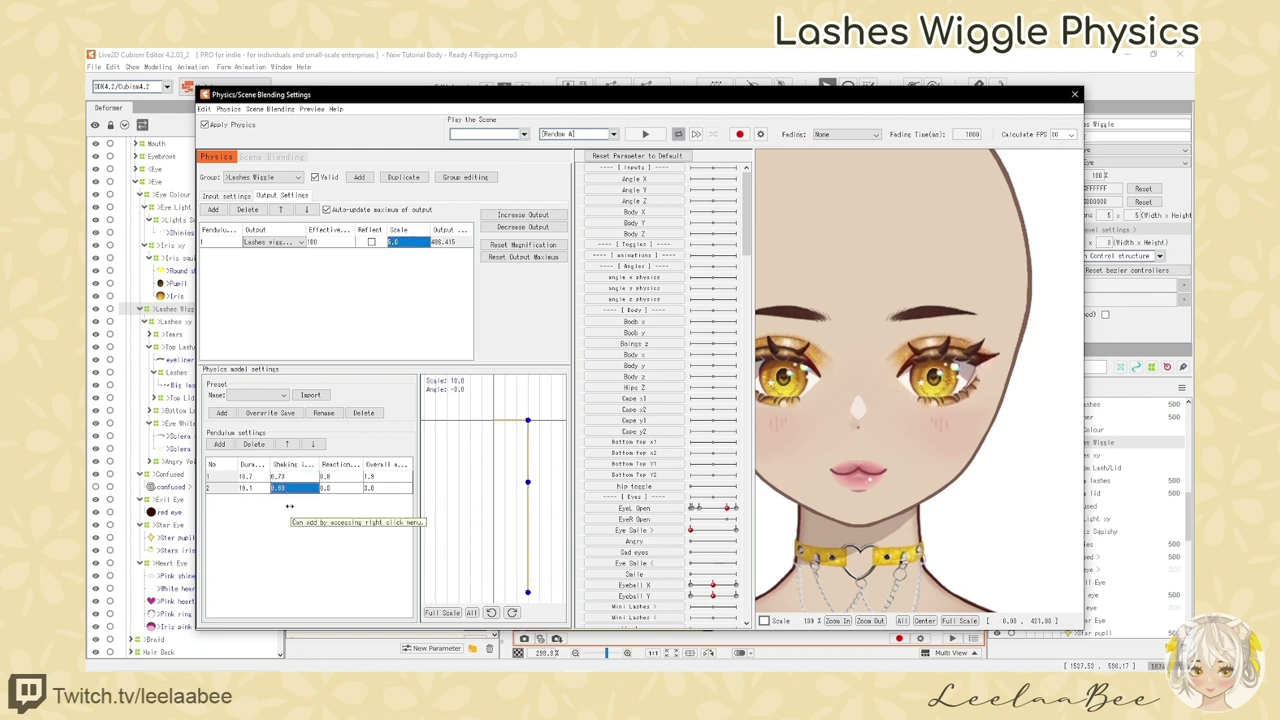
Shorten the durations of pendulums 1 and 2 to about 5.4 and 13.4, and set the output scale of Lashes wiggle > to 2.
drag(252, 476, 190, 488)
click(253, 488)
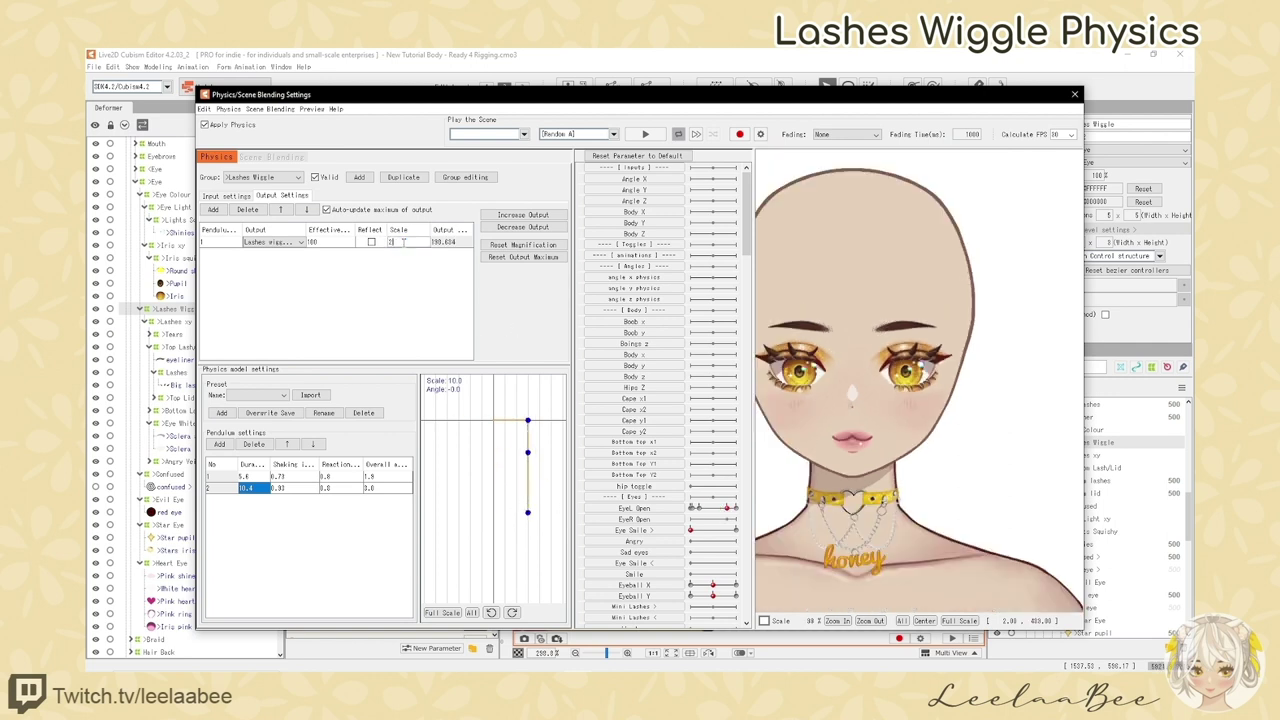
key(Return)
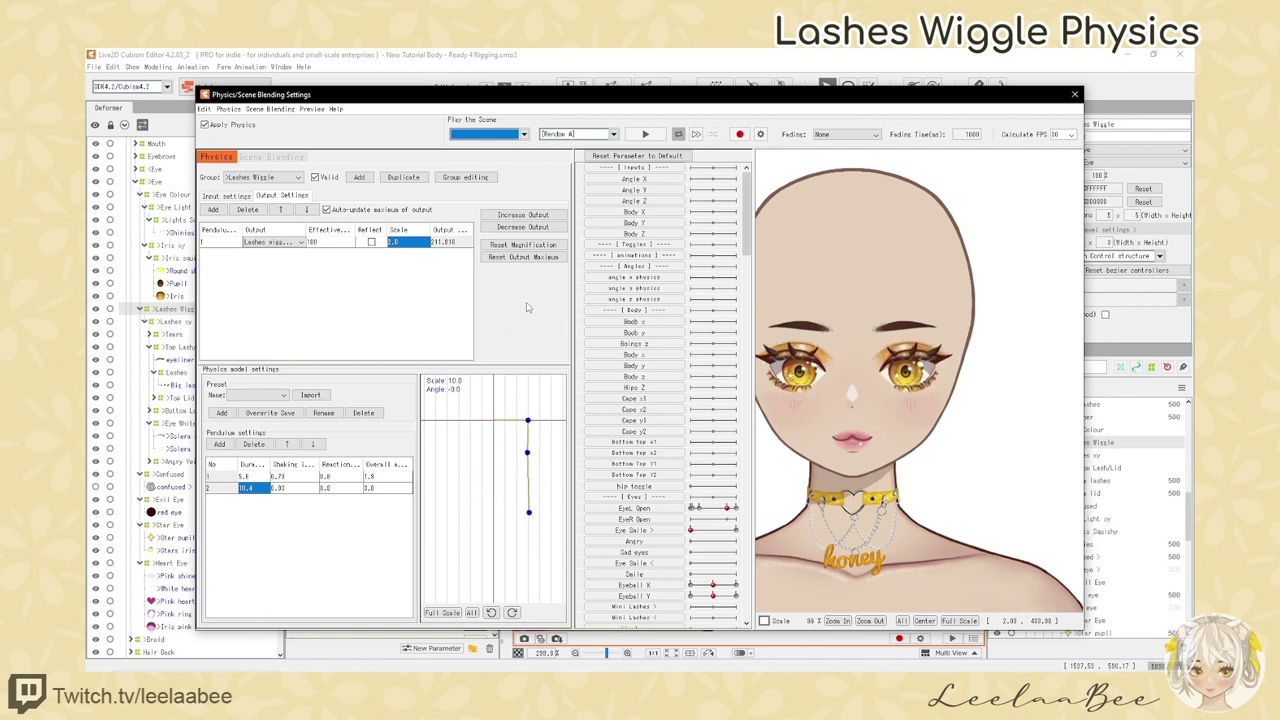
Raise pendulum 1's shaking influence to about 0.8 in the >Lashes Wiggle physics group.
scroll(905, 340, up, 3)
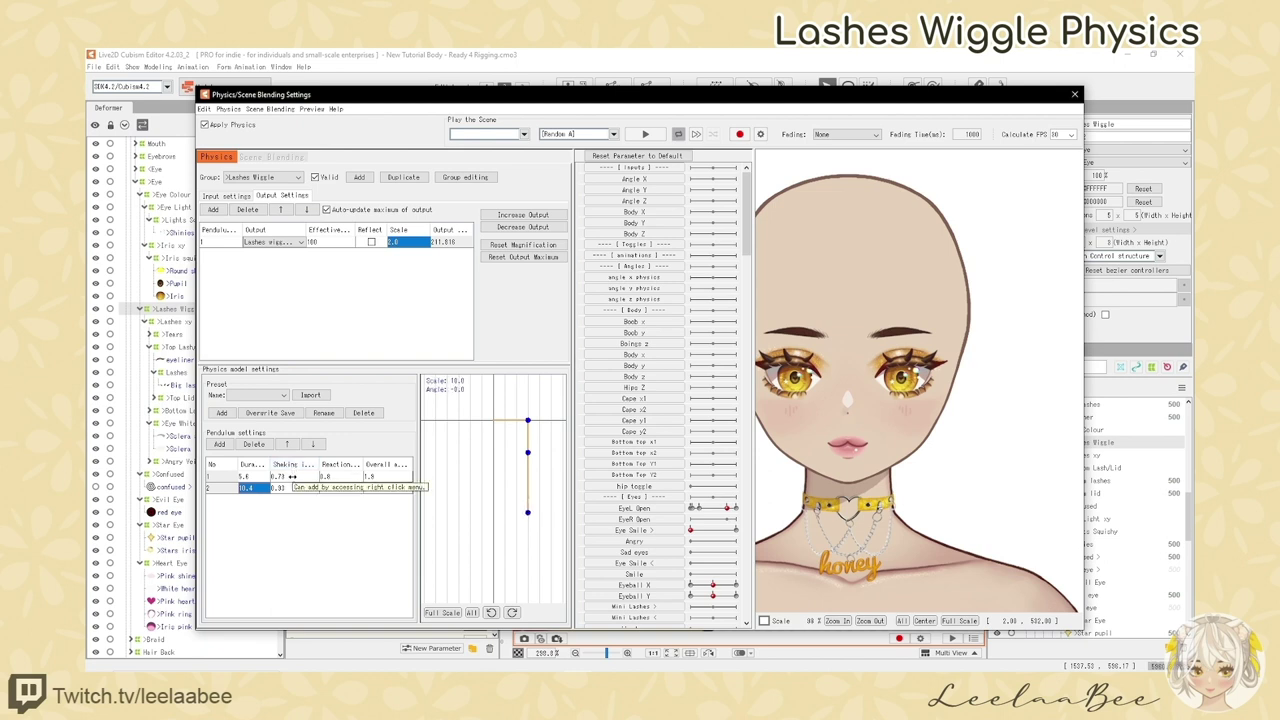
click(290, 477)
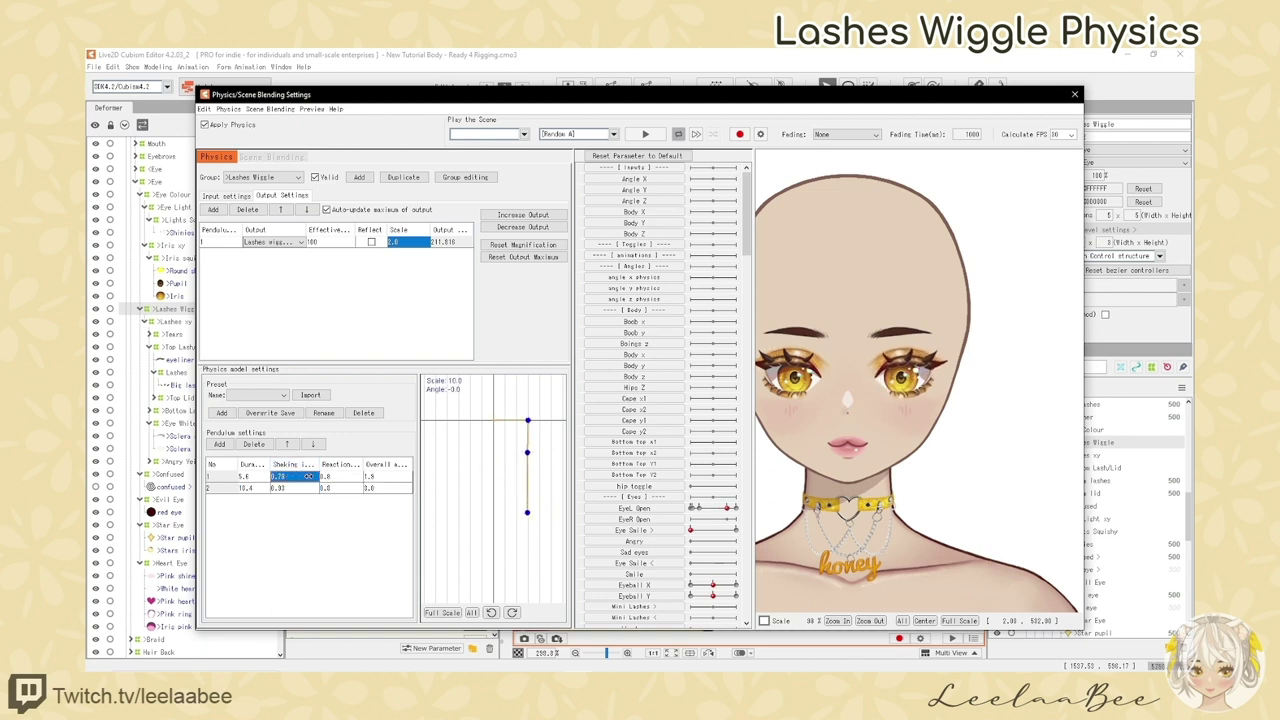
drag(309, 477, 295, 538)
click(285, 477)
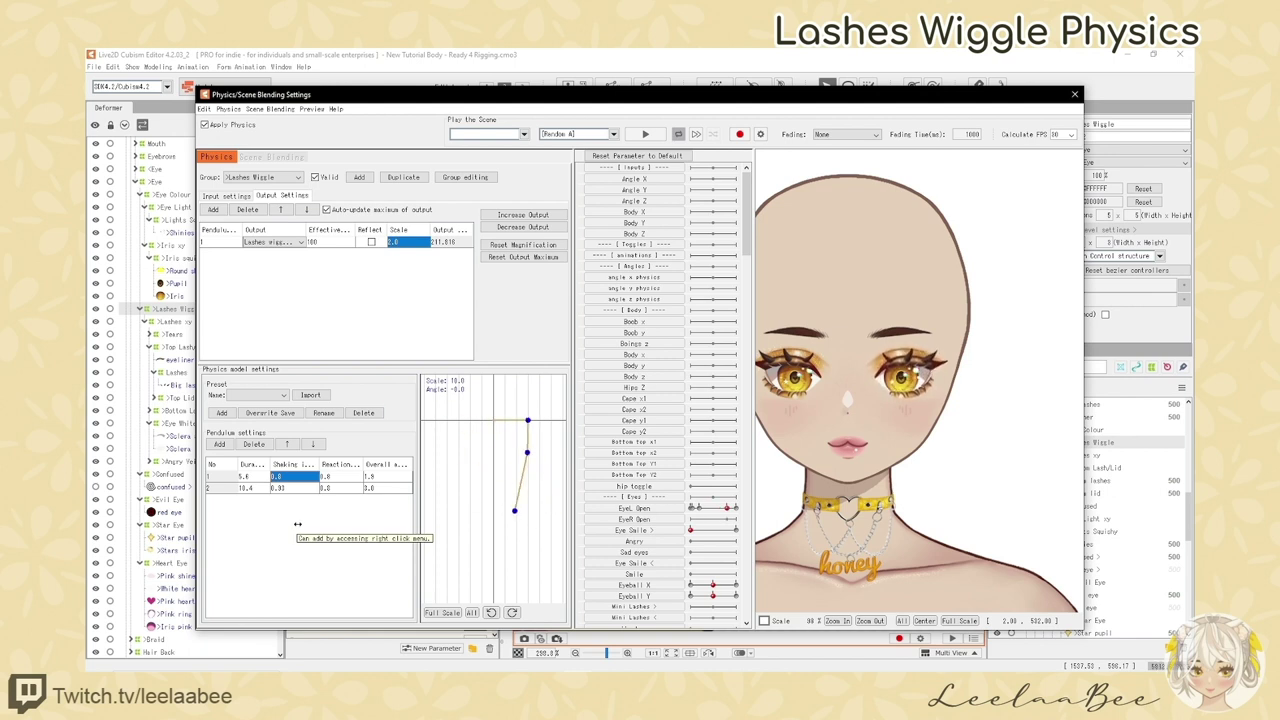
Trim the output scale of Lashes wiggle > slightly, and fine-tune pendulum 2's duration and reaction and pendulum 1's overall acceleration.
click(402, 241)
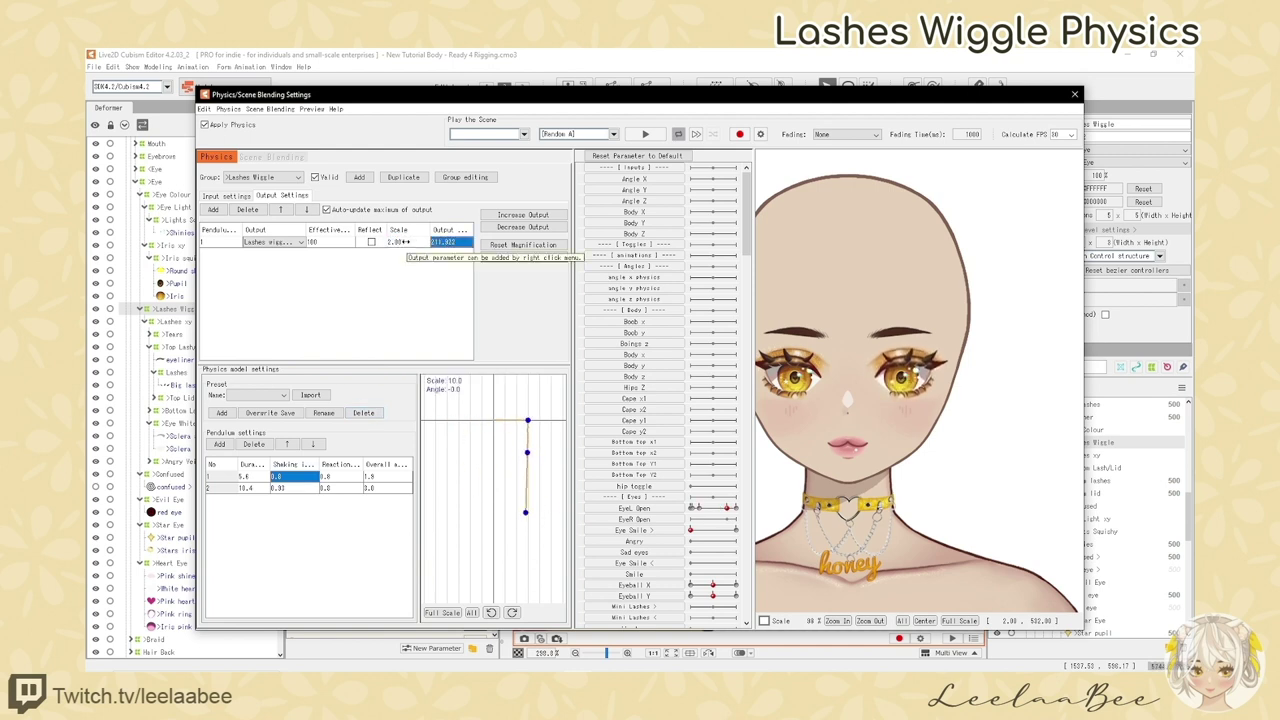
drag(406, 241, 393, 251)
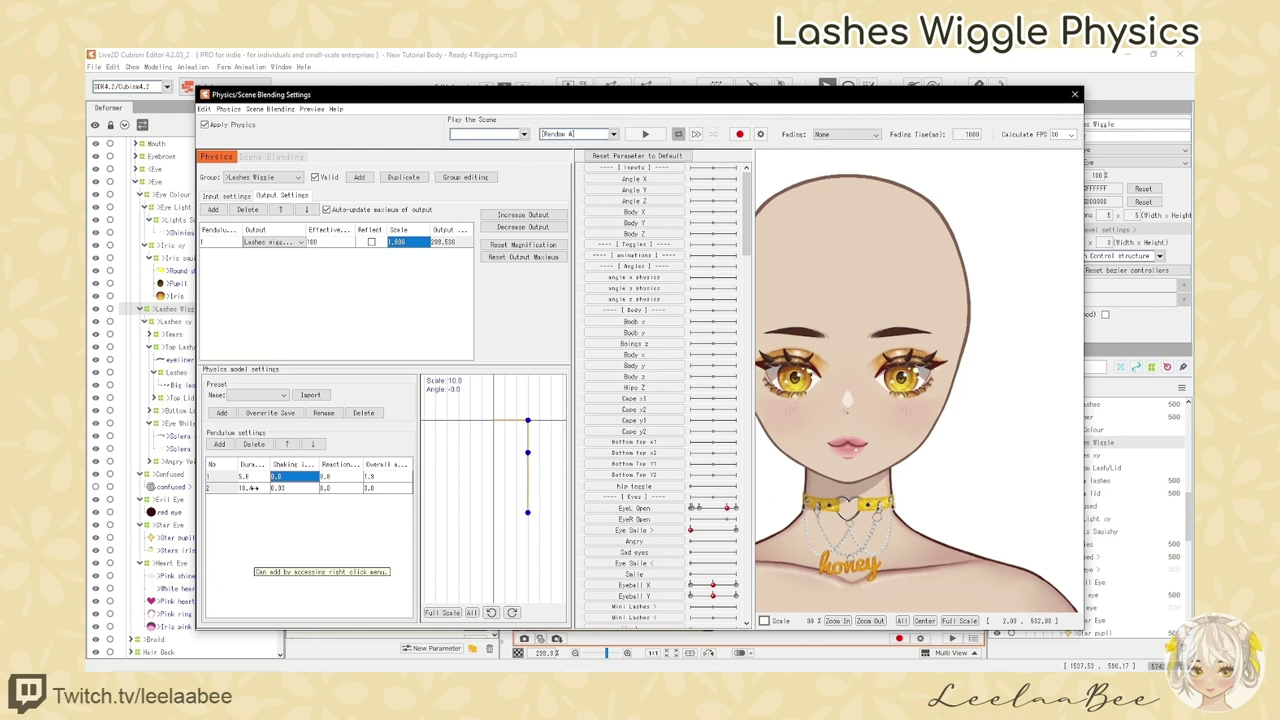
click(252, 487)
scroll(889, 428, up, 2)
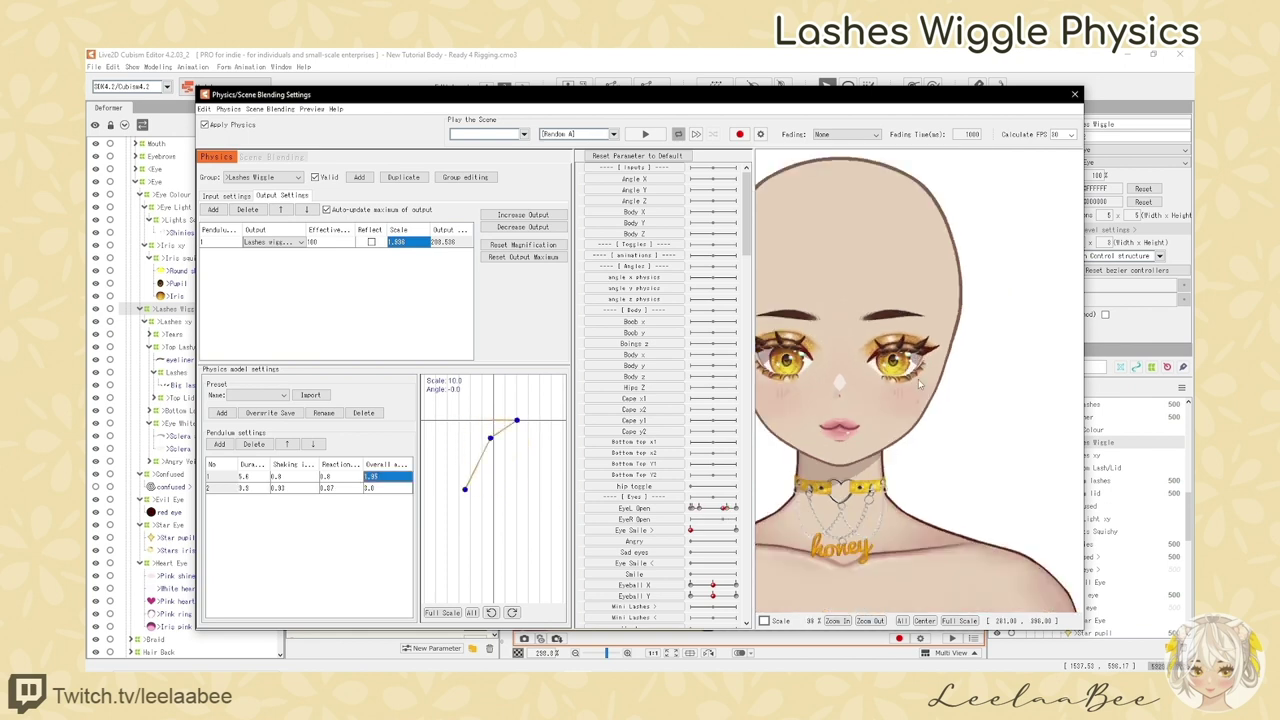
Examine how the lashes wiggle on blinking, comparing a close-up of the eye with the whole face.
scroll(935, 345, up, 2)
scroll(915, 370, up, 3)
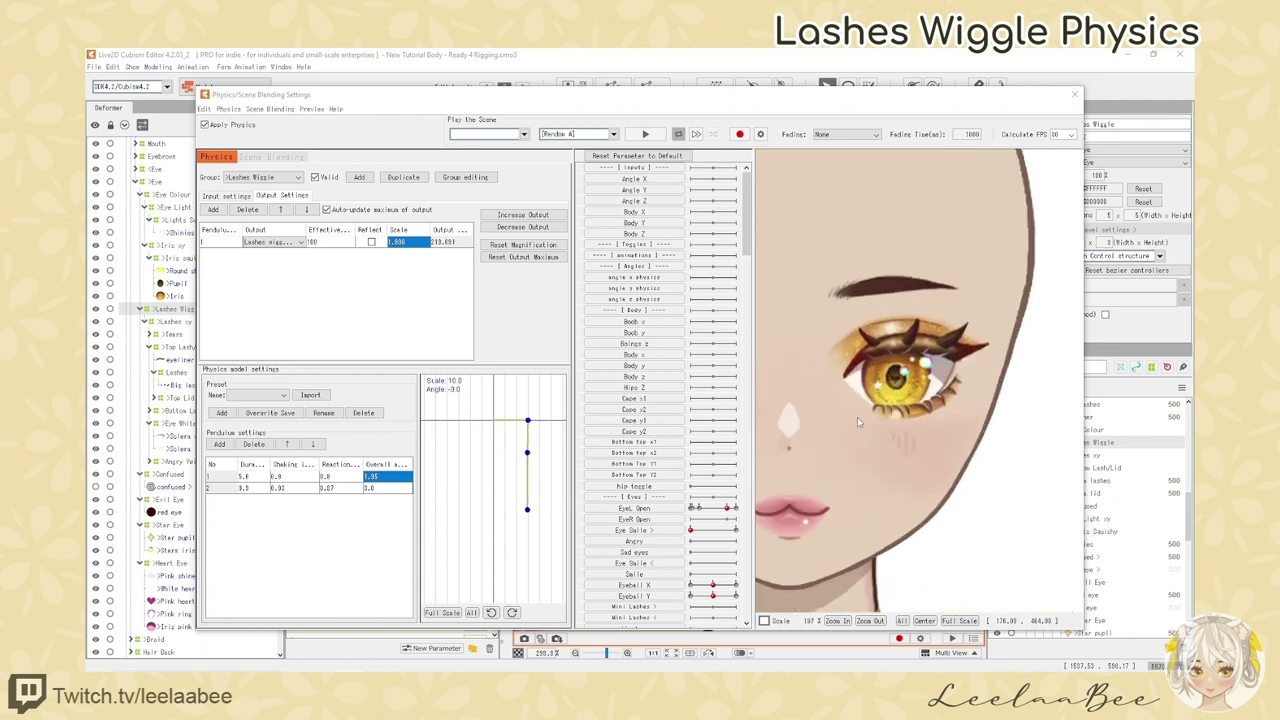
scroll(857, 417, down, 2)
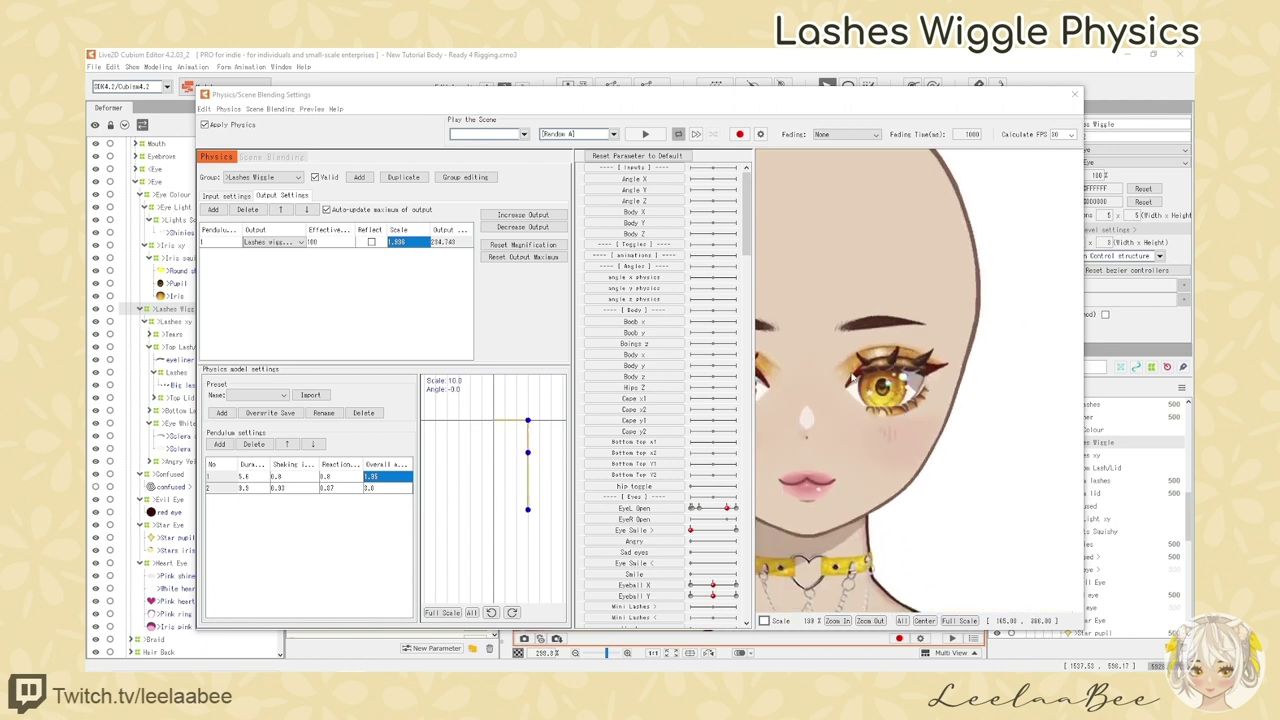
scroll(849, 377, up, 2)
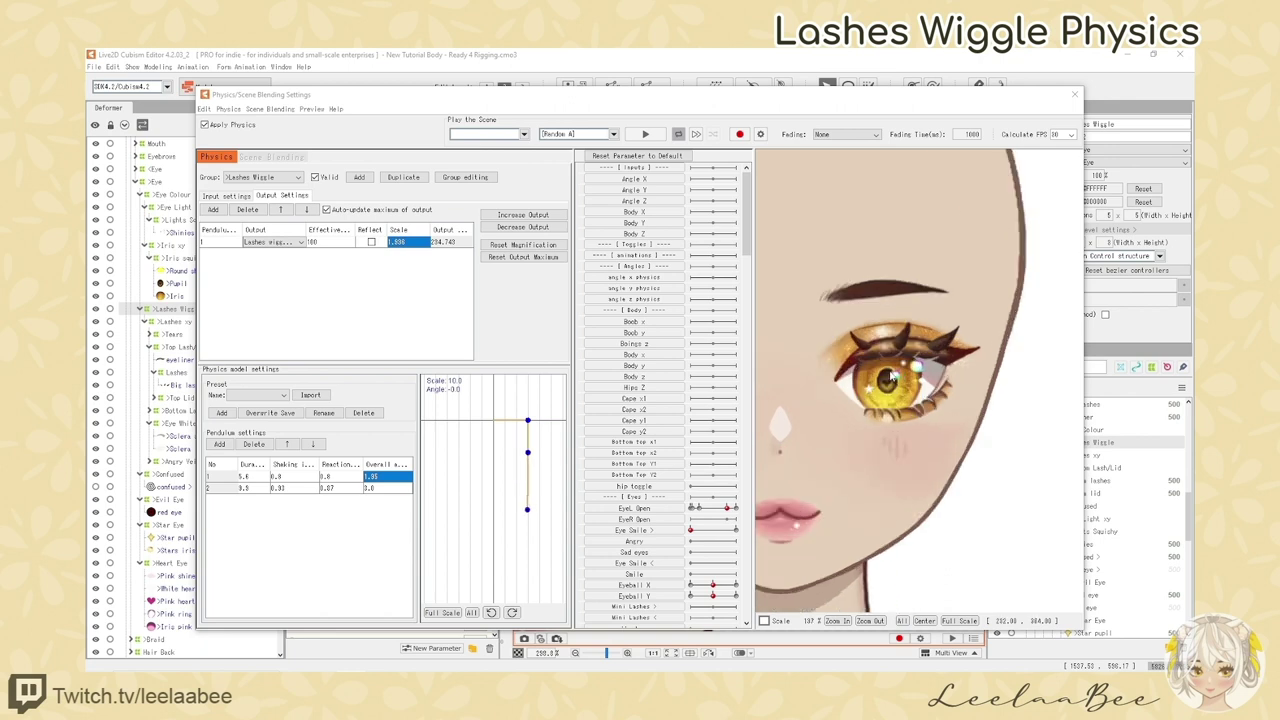
scroll(896, 378, down, 2)
scroll(897, 378, up, 3)
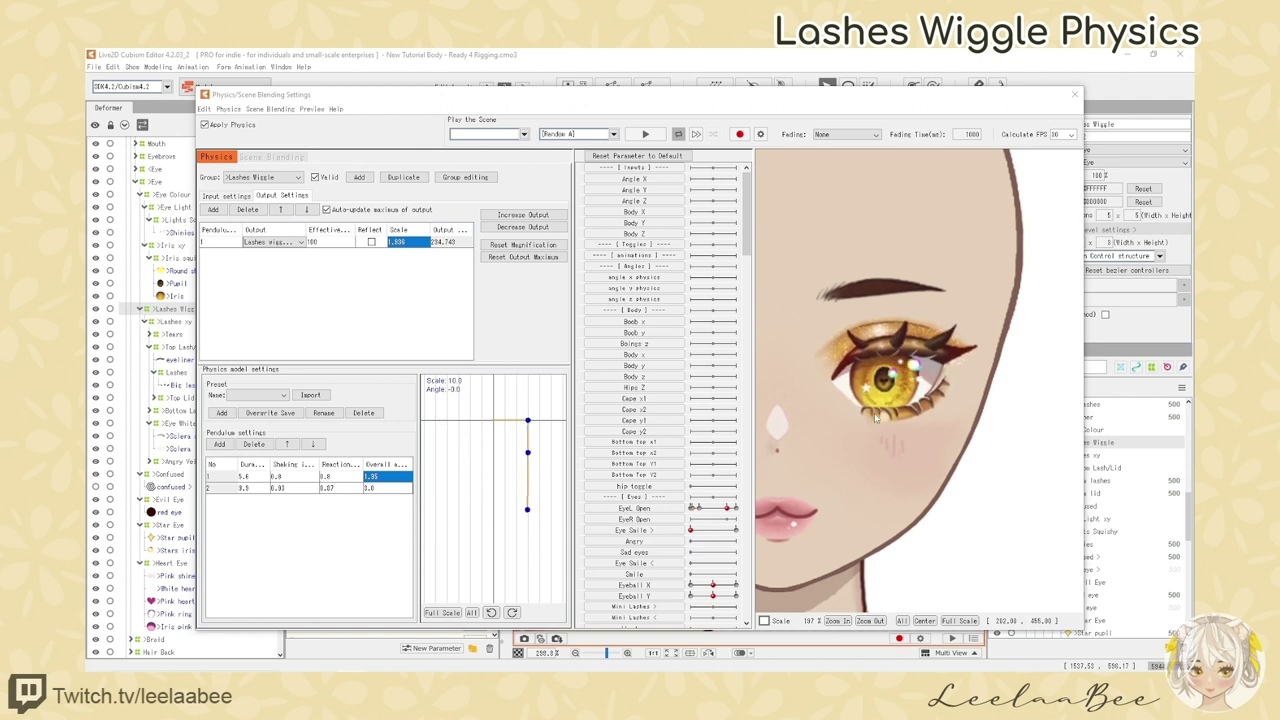
scroll(890, 422, down, 2)
scroll(887, 415, up, 2)
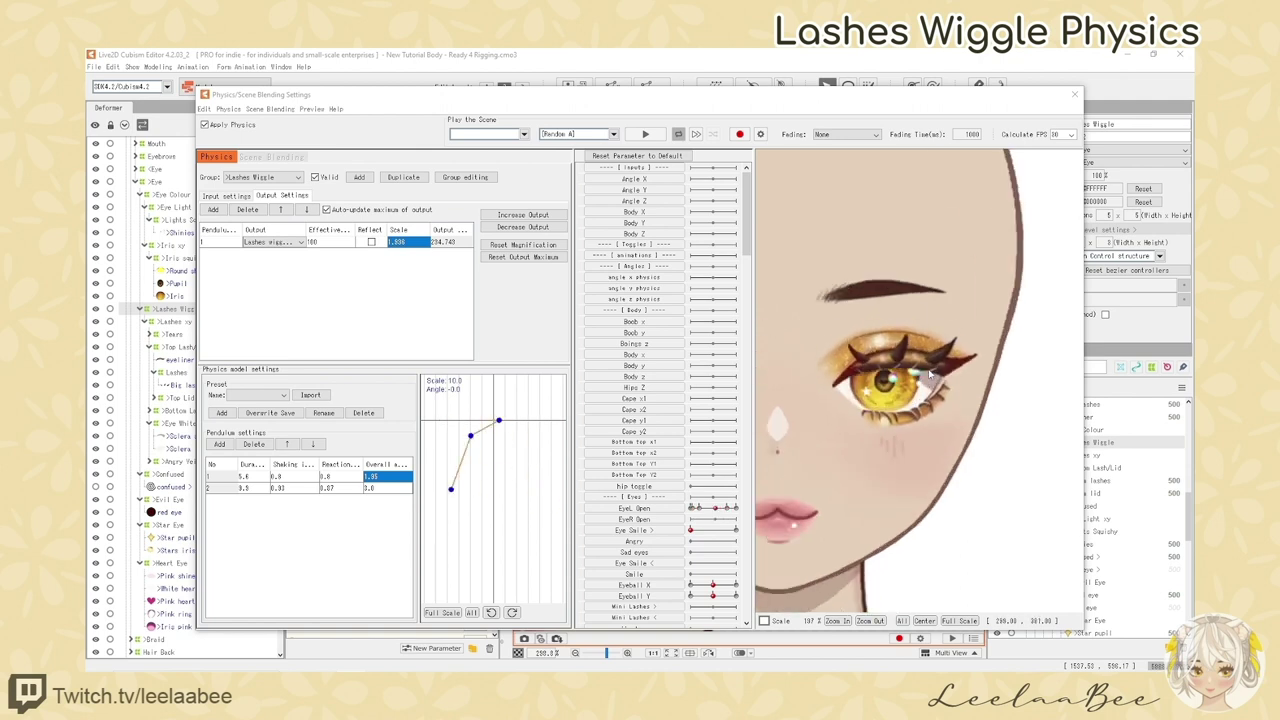
scroll(912, 393, down, 3)
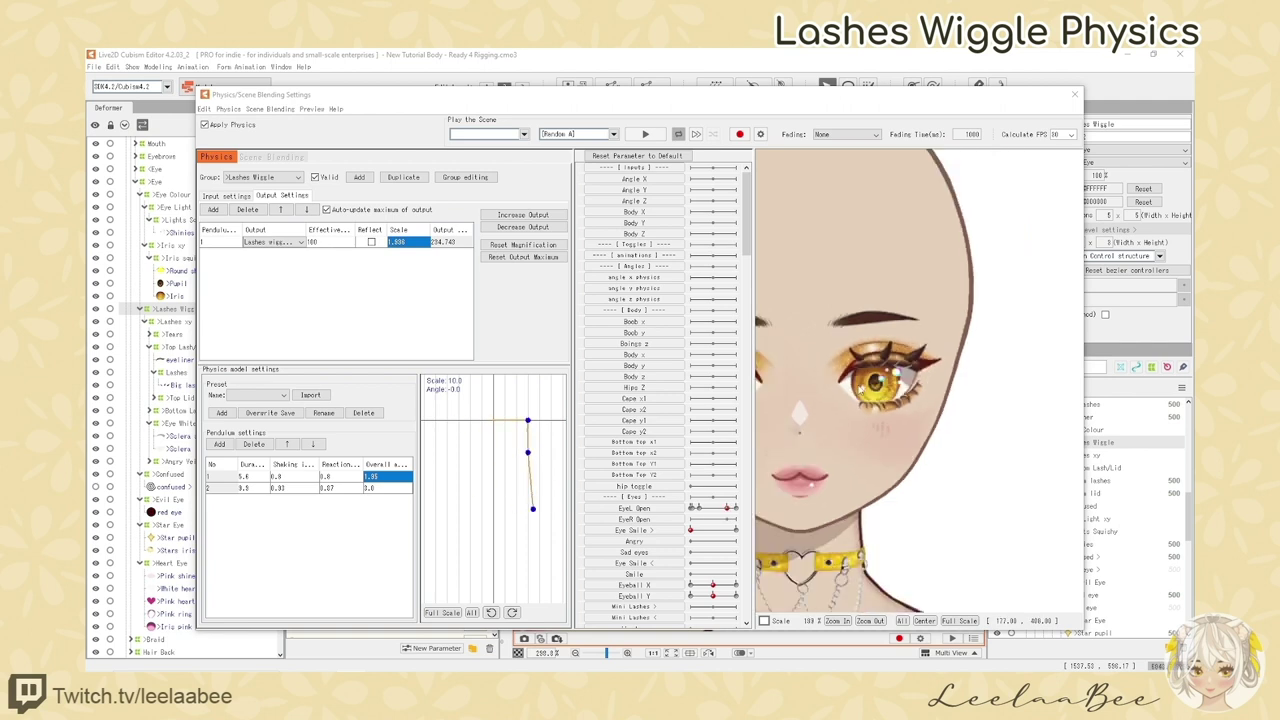
scroll(905, 397, up, 1)
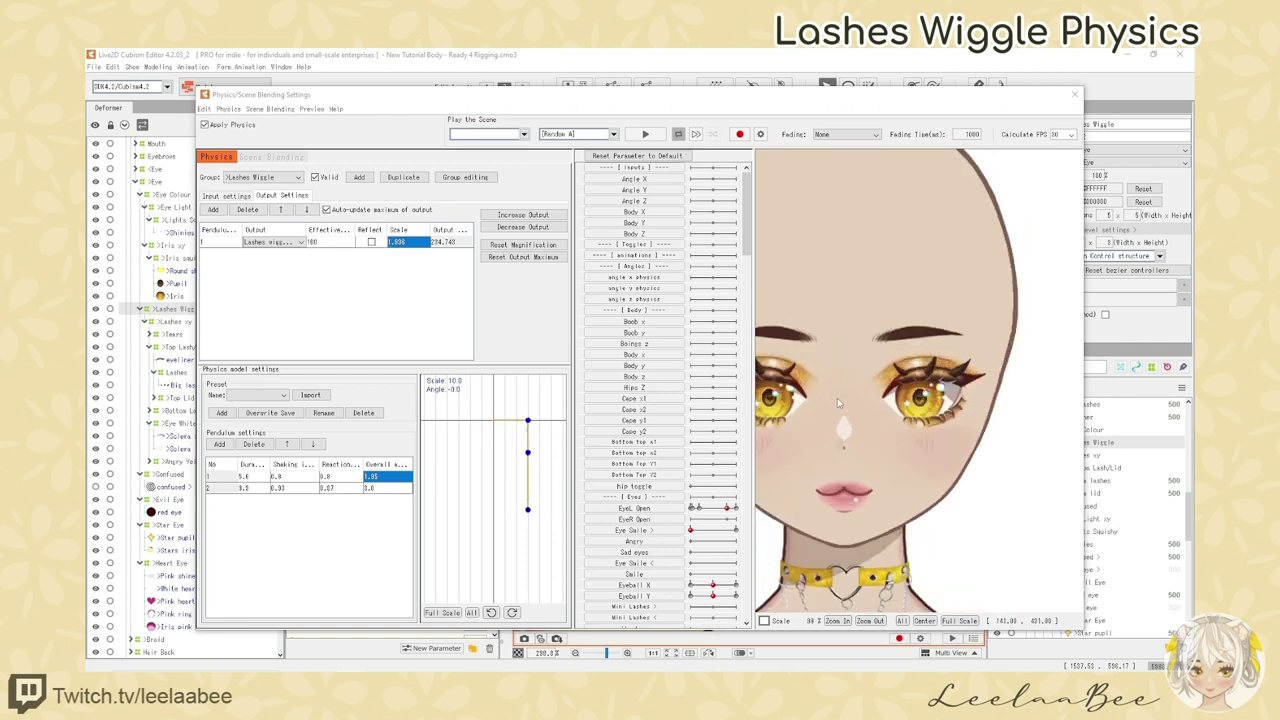
scroll(937, 401, up, 2)
scroll(935, 401, up, 2)
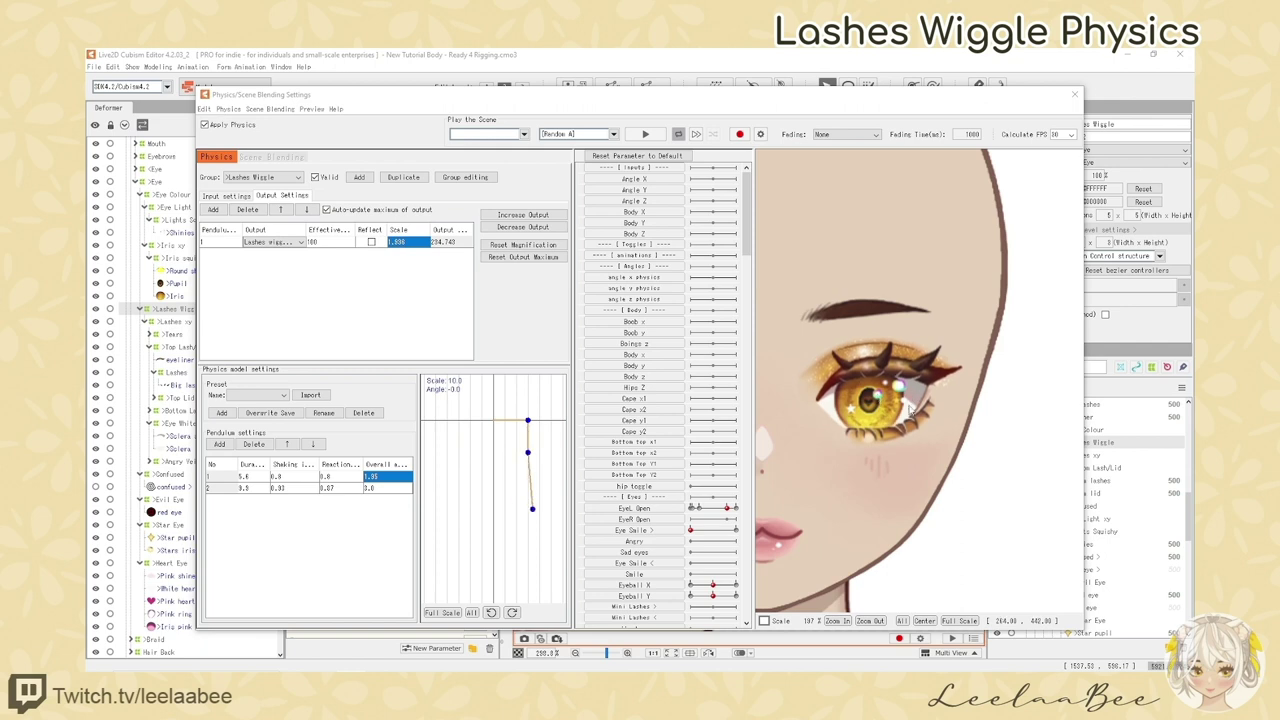
scroll(883, 425, down, 3)
scroll(900, 405, up, 3)
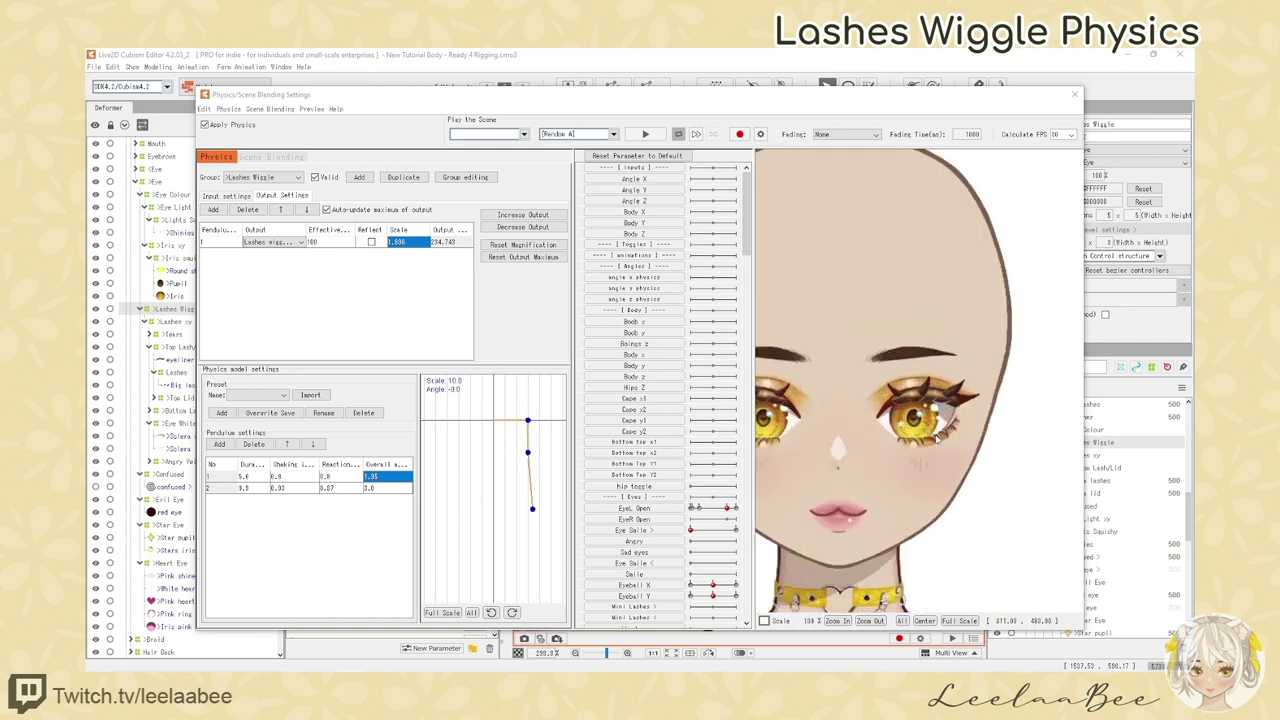
Try an output scale of 2 for Lashes wiggle >, settle on 1.95, and leave the physics settings.
double_click(411, 246)
text(2)
key(Return)
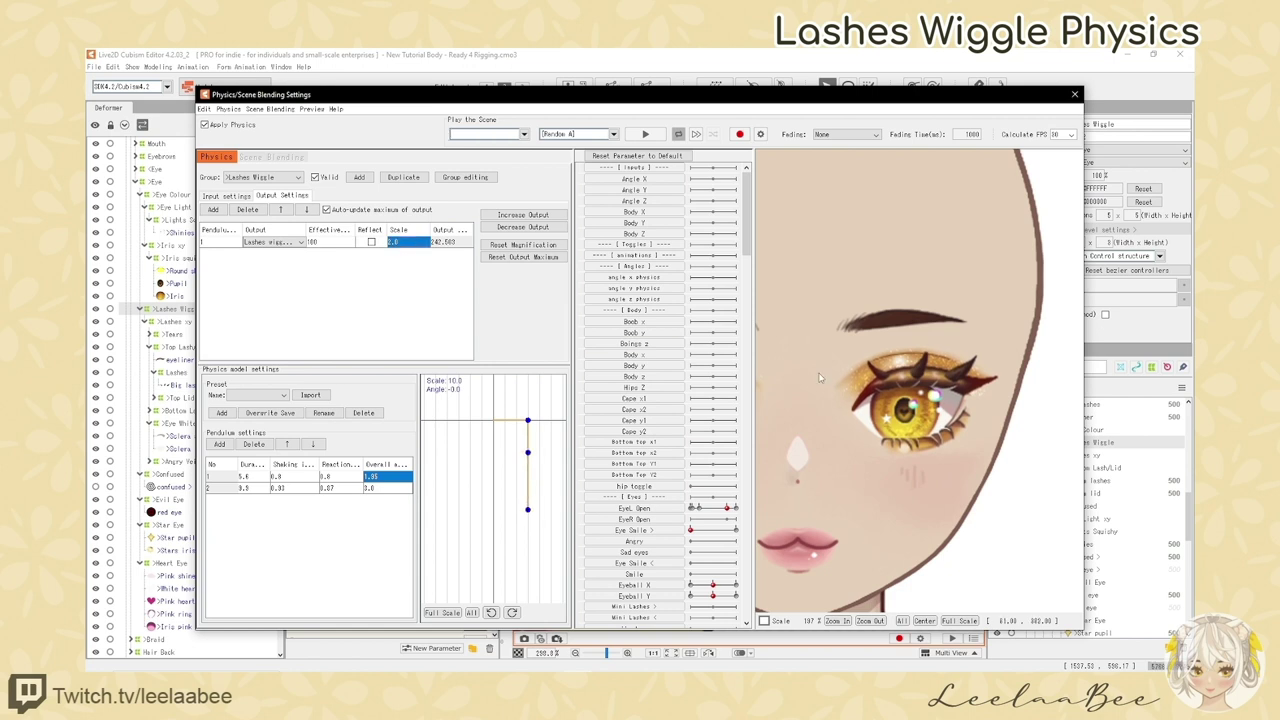
scroll(845, 342, down, 2)
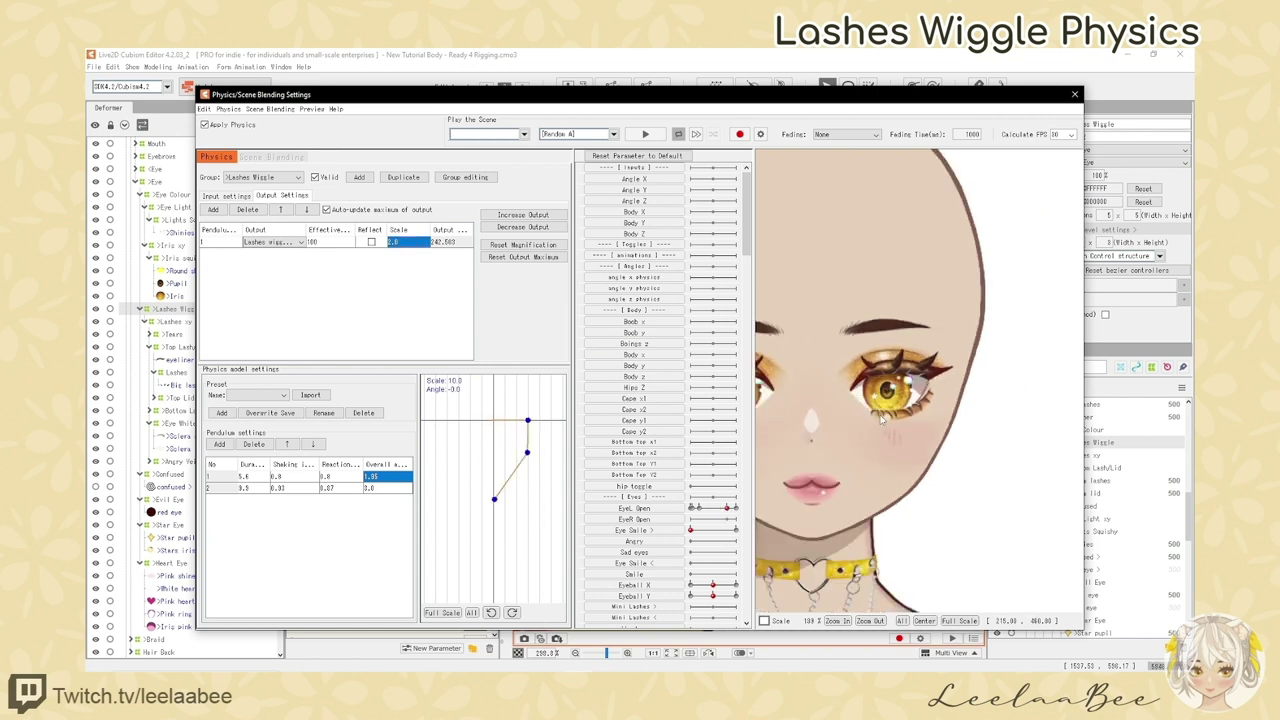
scroll(885, 418, down, 2)
double_click(410, 243)
text(1.95)
key(Return)
scroll(930, 410, up, 2)
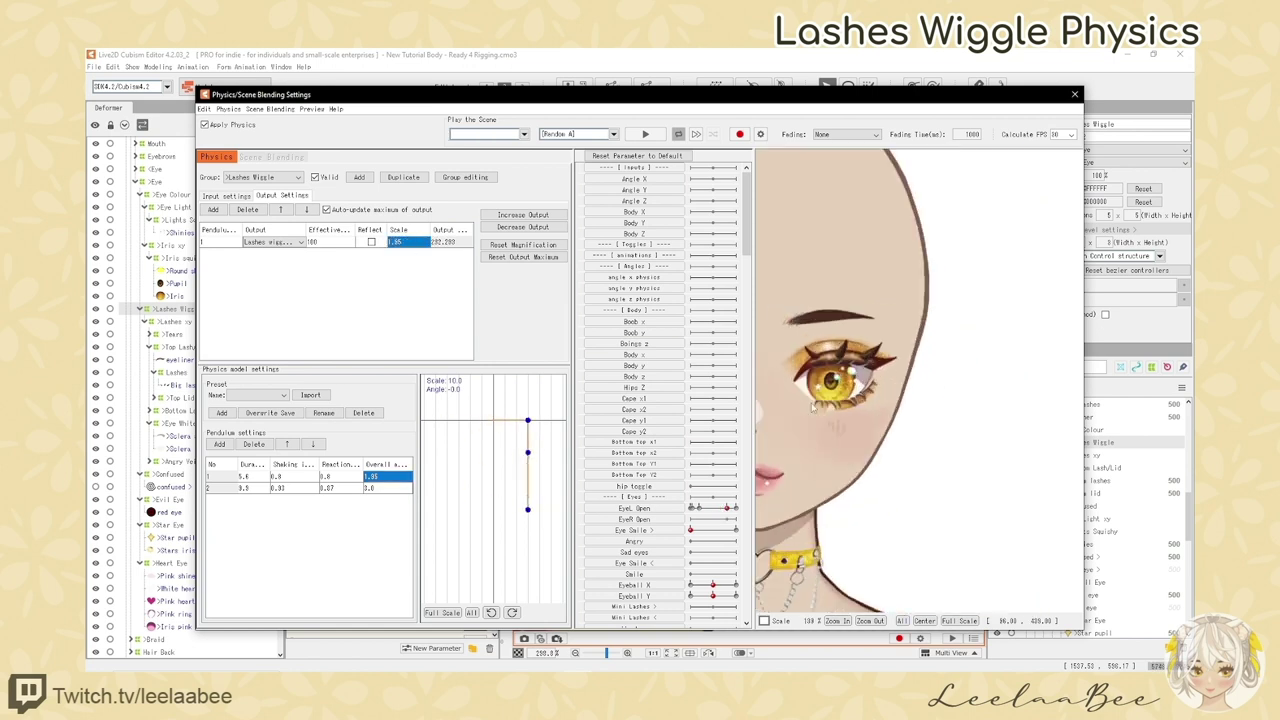
drag(852, 410, 862, 385)
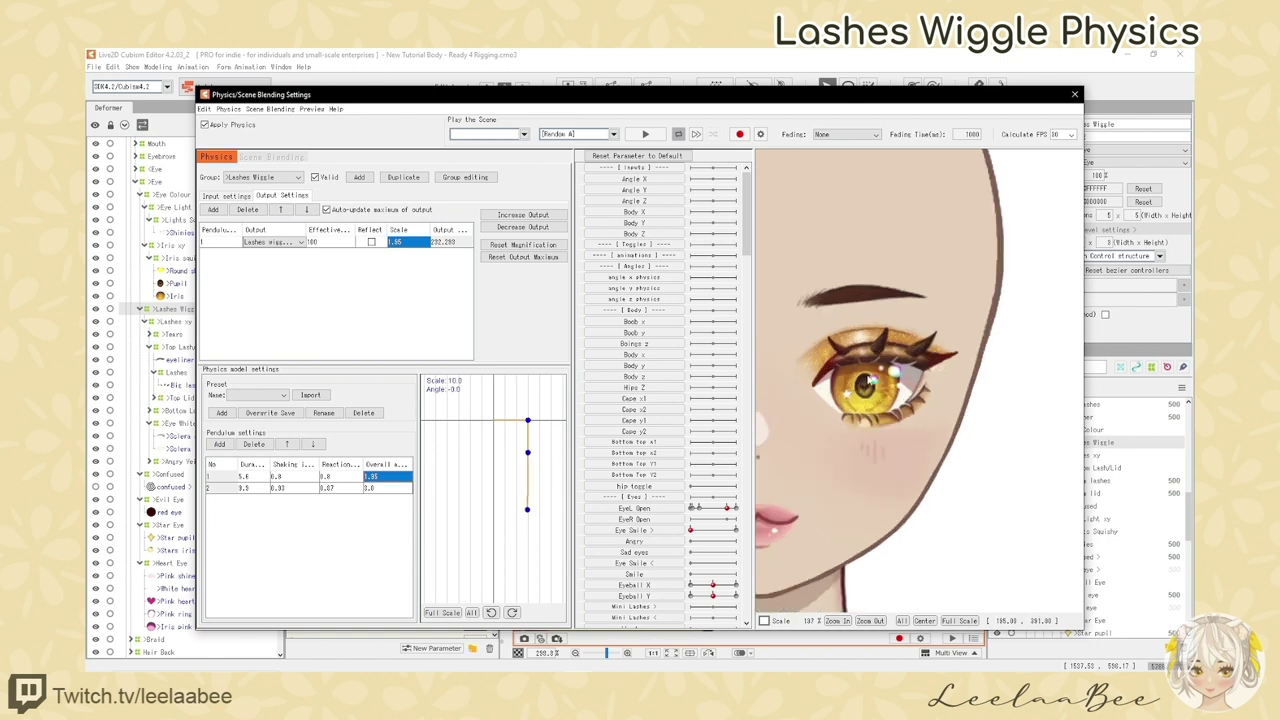
scroll(903, 384, up, 2)
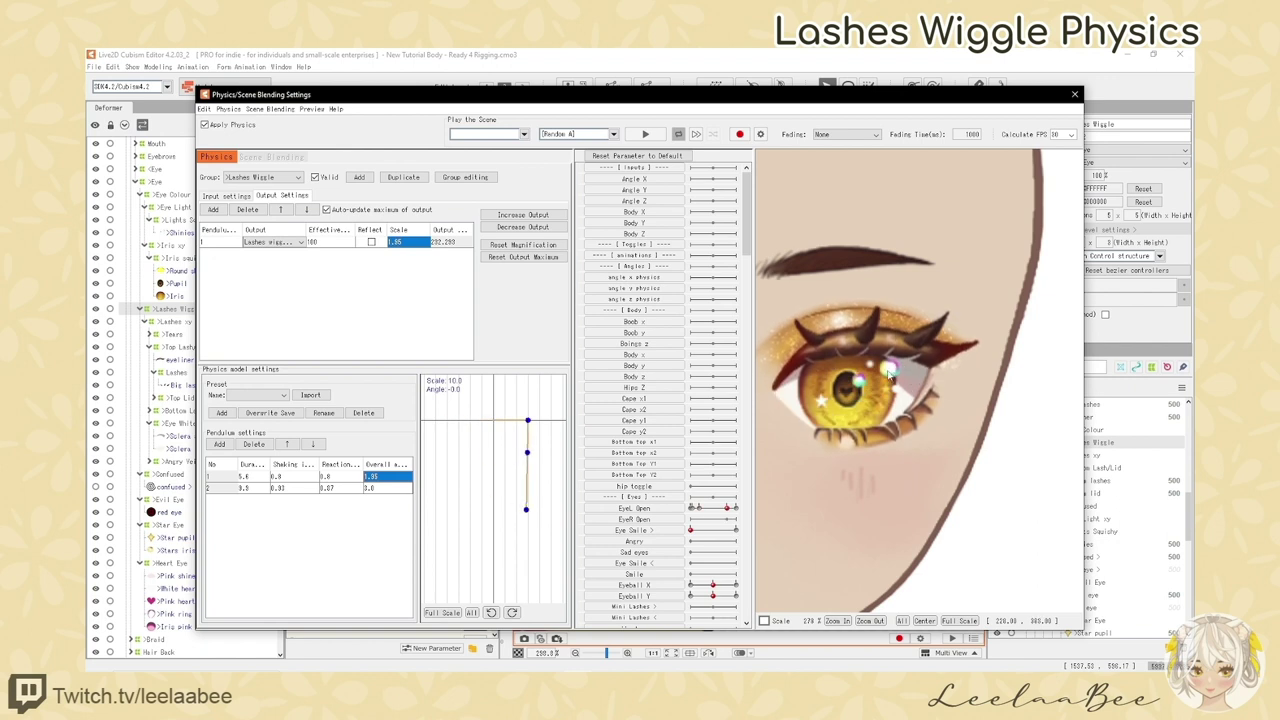
scroll(905, 385, down, 2)
scroll(926, 387, down, 1)
scroll(851, 369, up, 1)
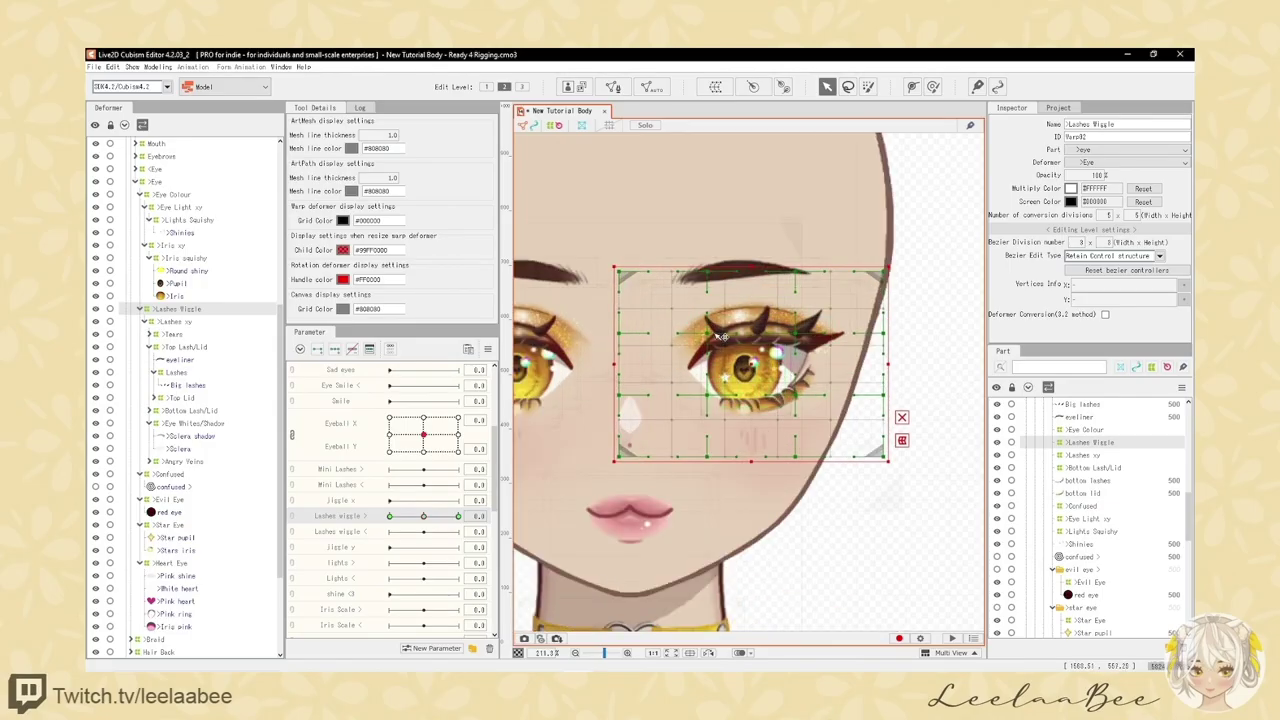
Save the model file with the finished lash physics.
key(ctrl+s)
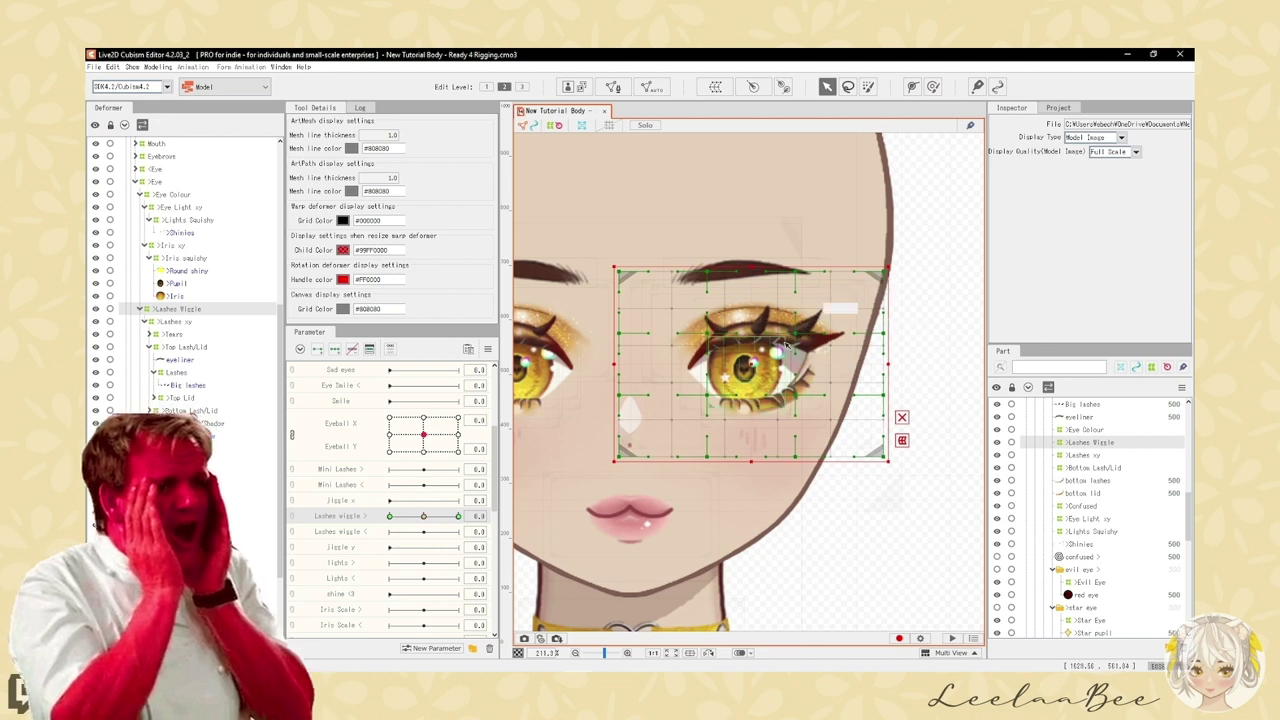
scroll(787, 400, down, 3)
scroll(787, 410, up, 3)
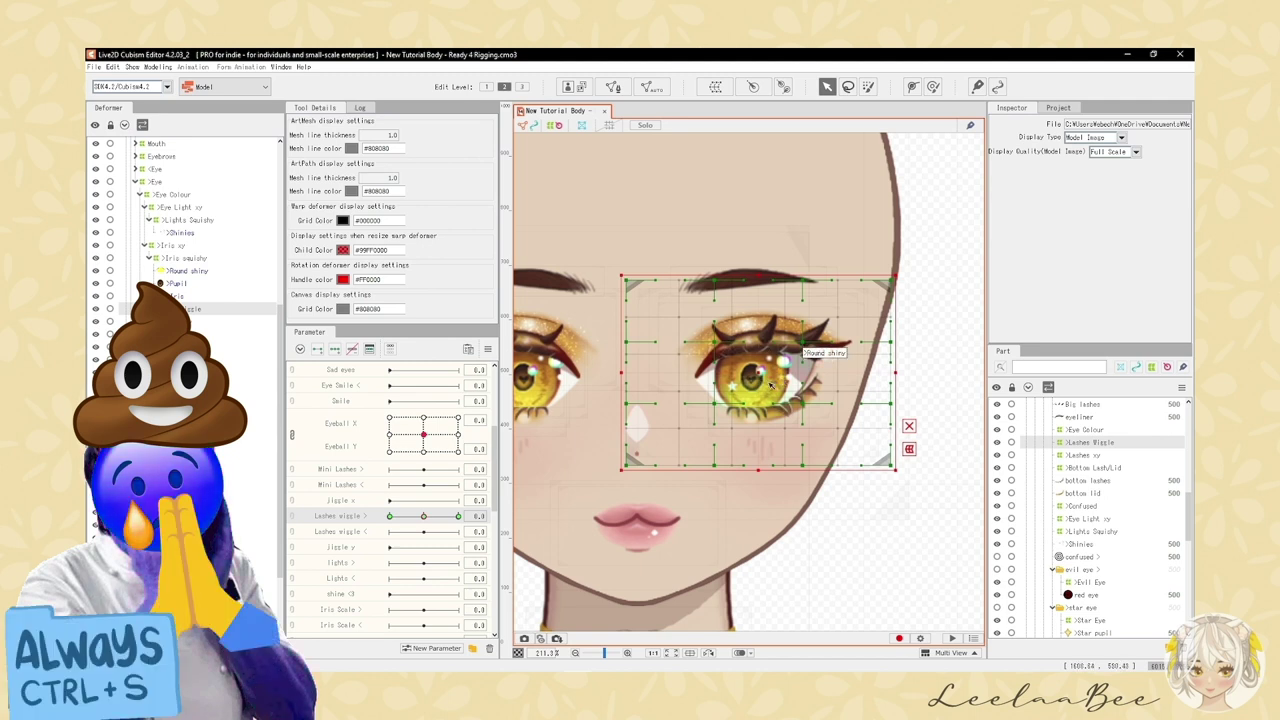
click(94, 66)
click(150, 166)
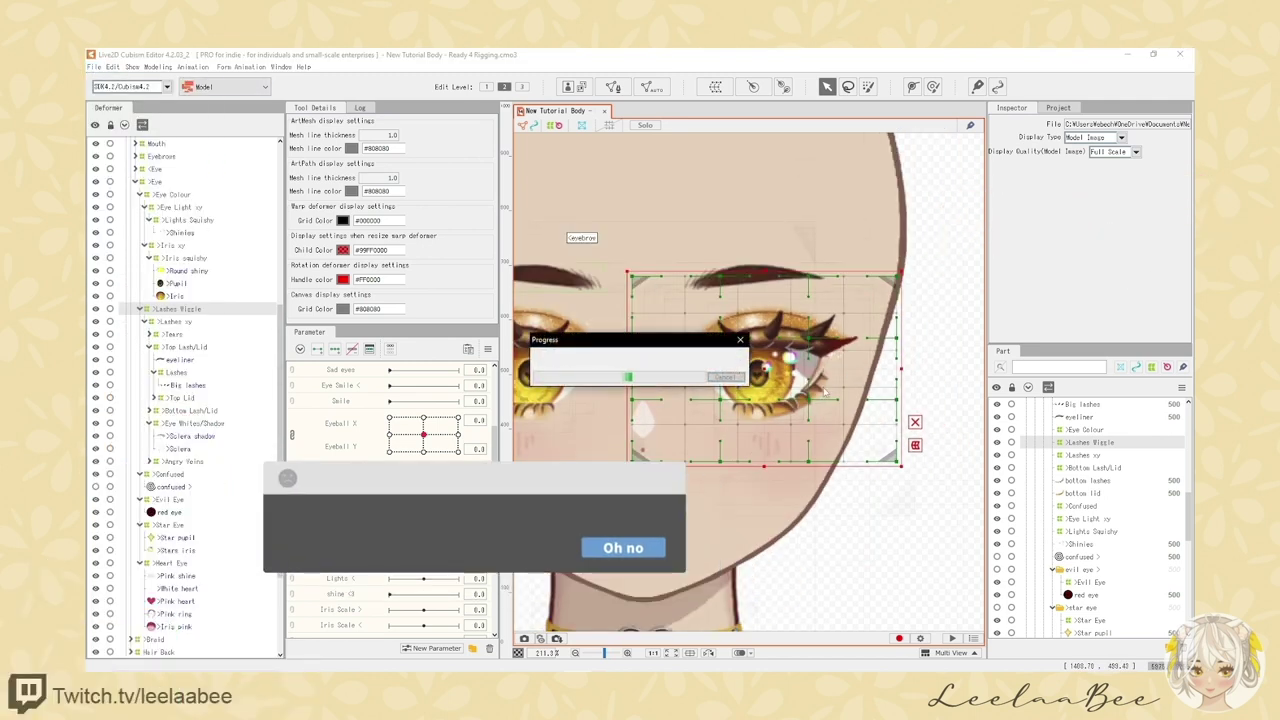
Try shifting the >Shinies highlights across the iris, and undo the move.
scroll(797, 370, up, 3)
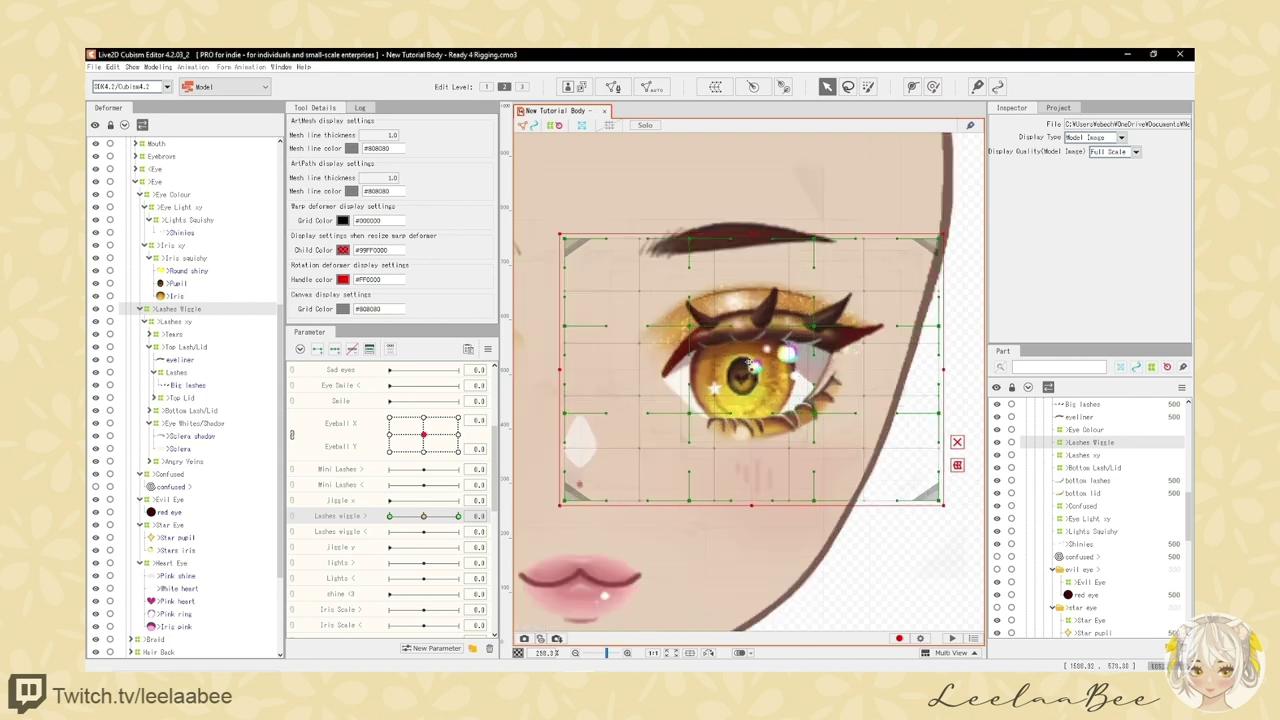
click(755, 368)
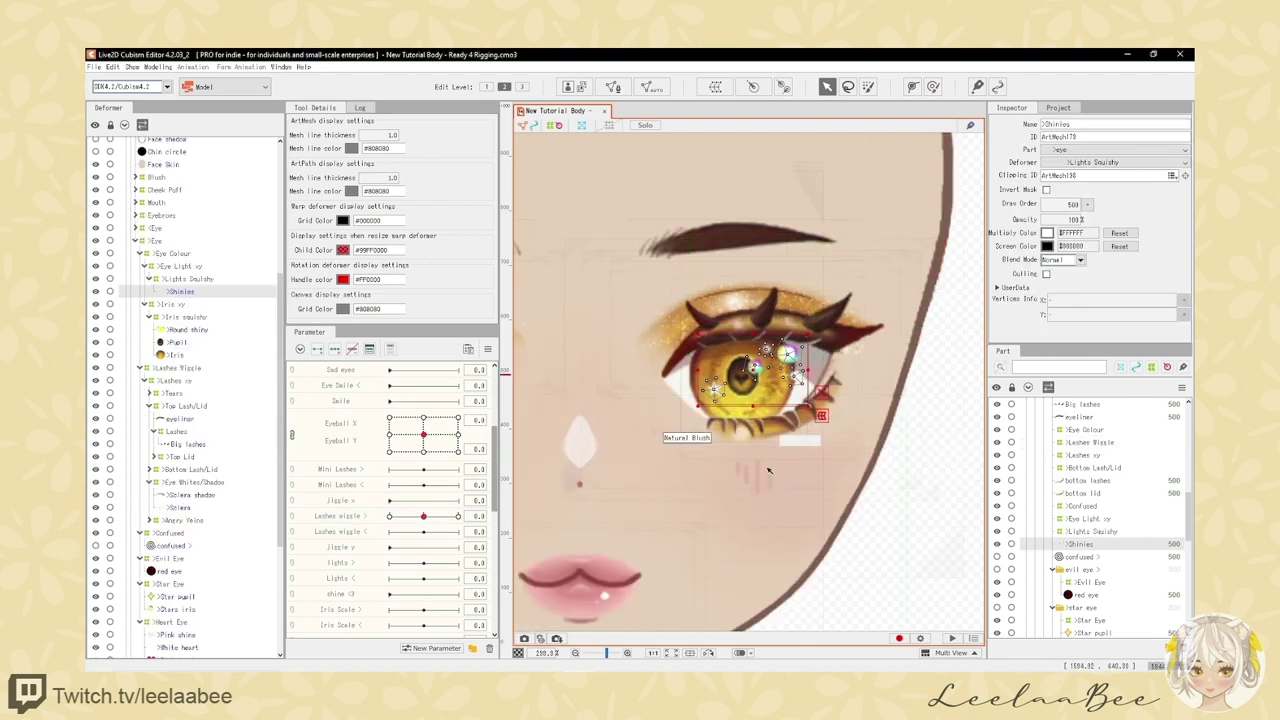
scroll(760, 368, down, 2)
scroll(760, 368, up, 5)
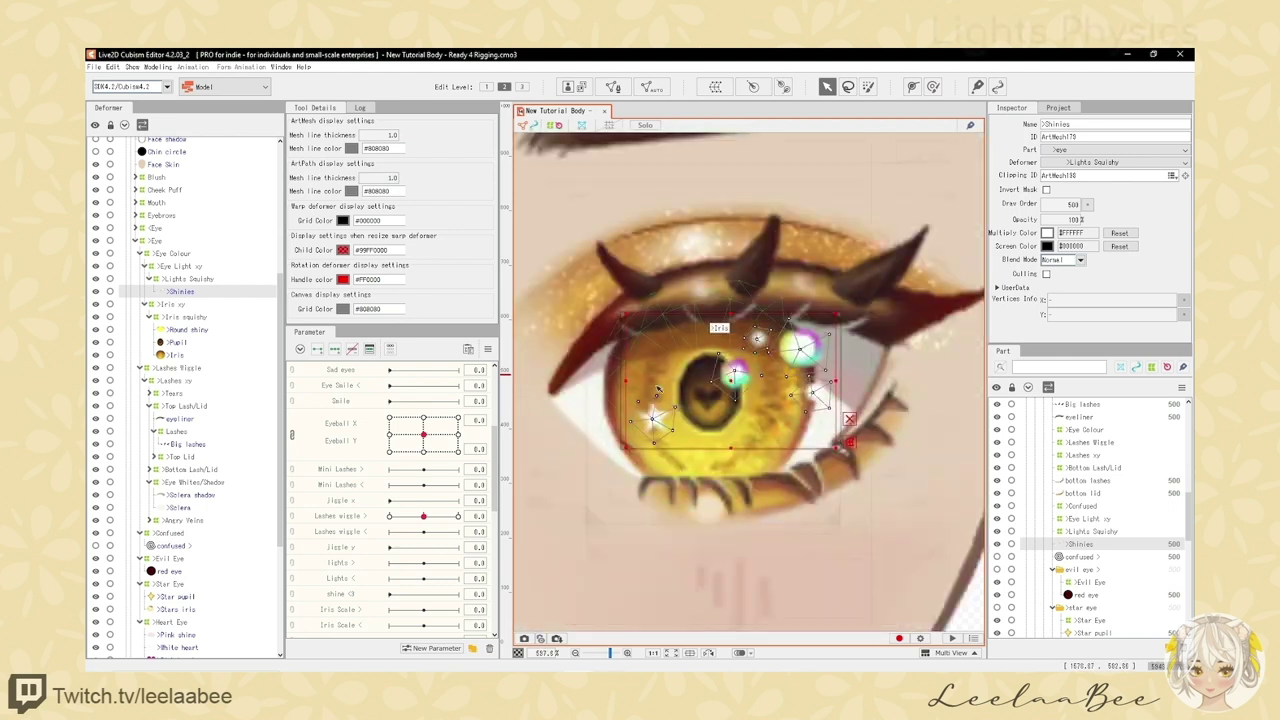
drag(743, 371, 614, 393)
key(ctrl+z)
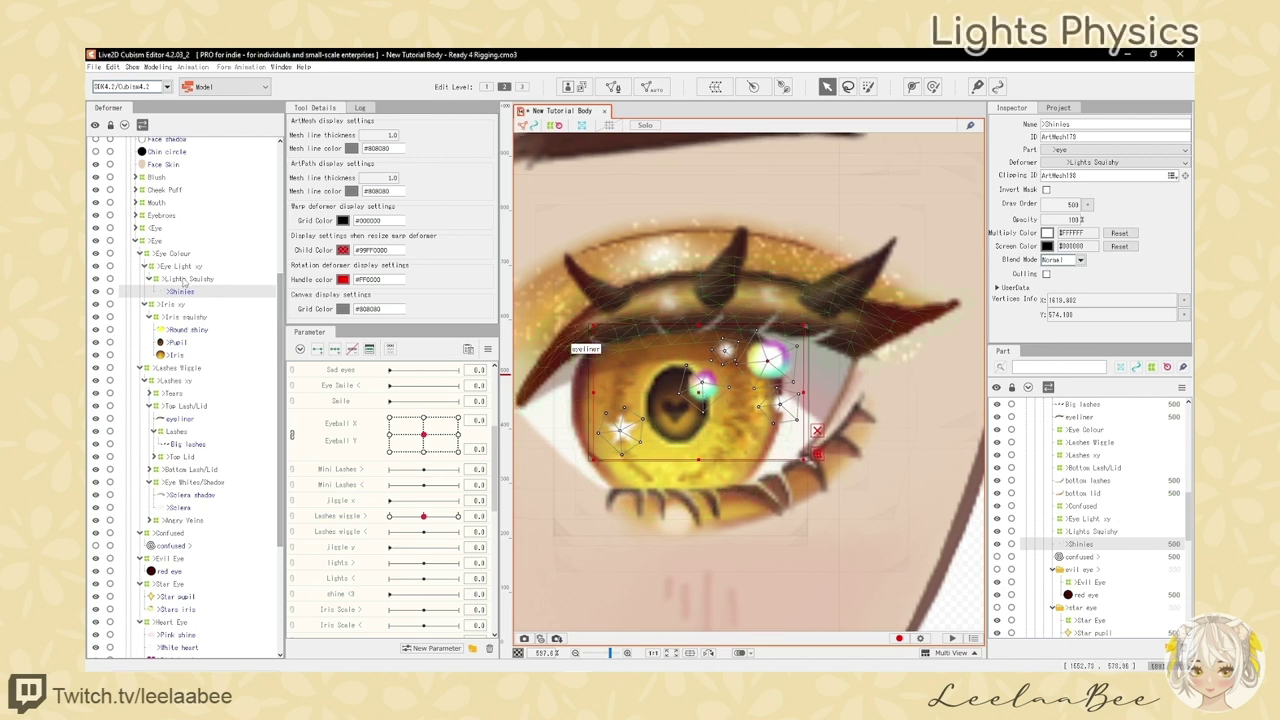
Limit the parameter list to keyed parameters, and check those of the >Lights Squishy deformer and its >Shinies mesh.
click(186, 281)
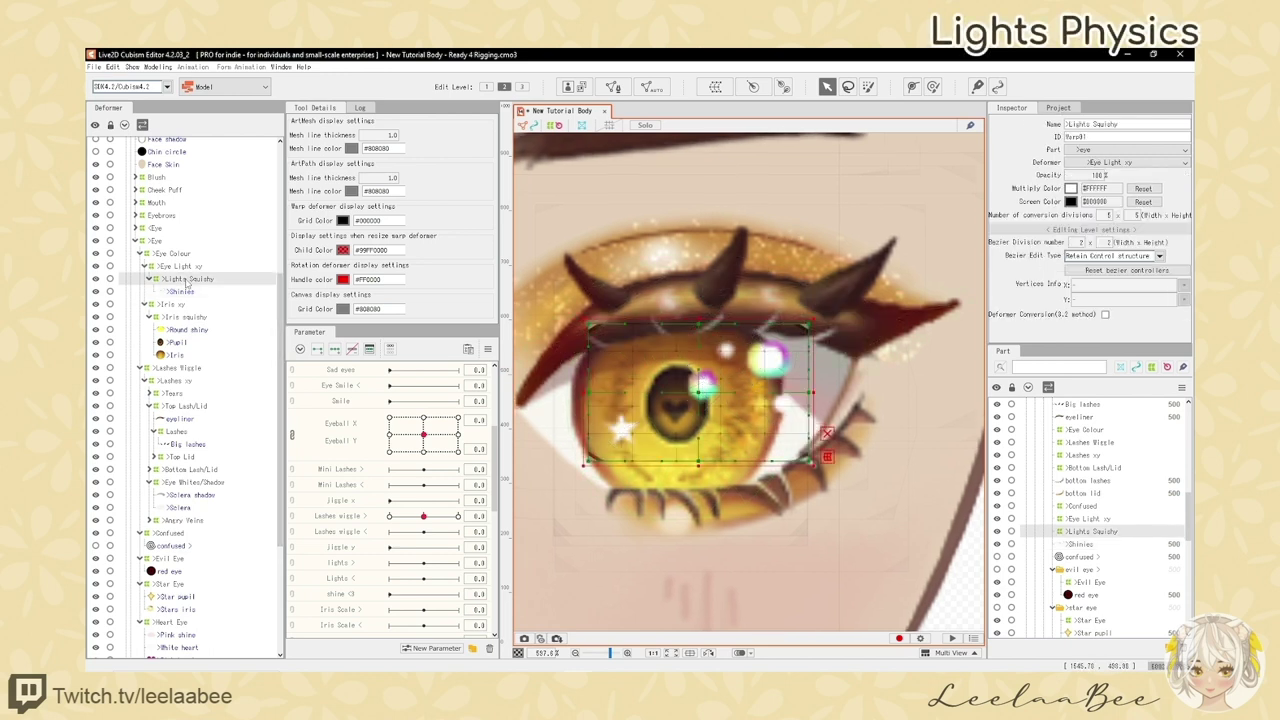
click(389, 350)
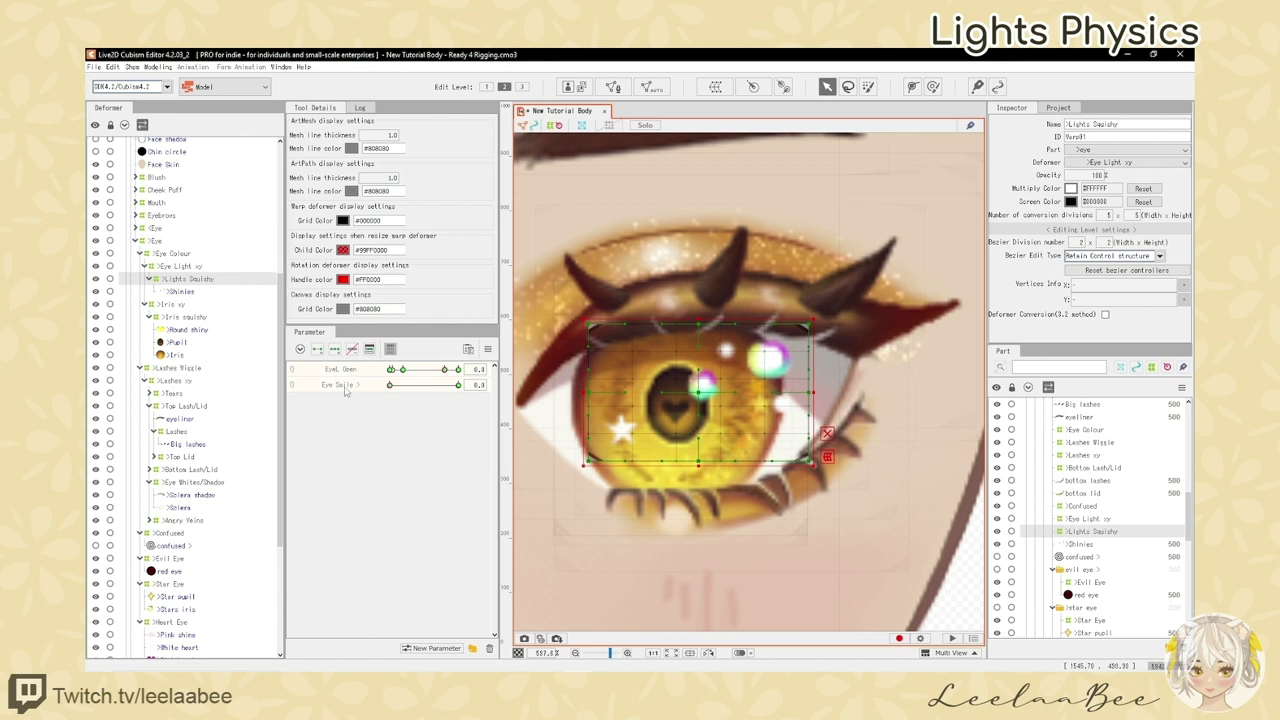
click(182, 291)
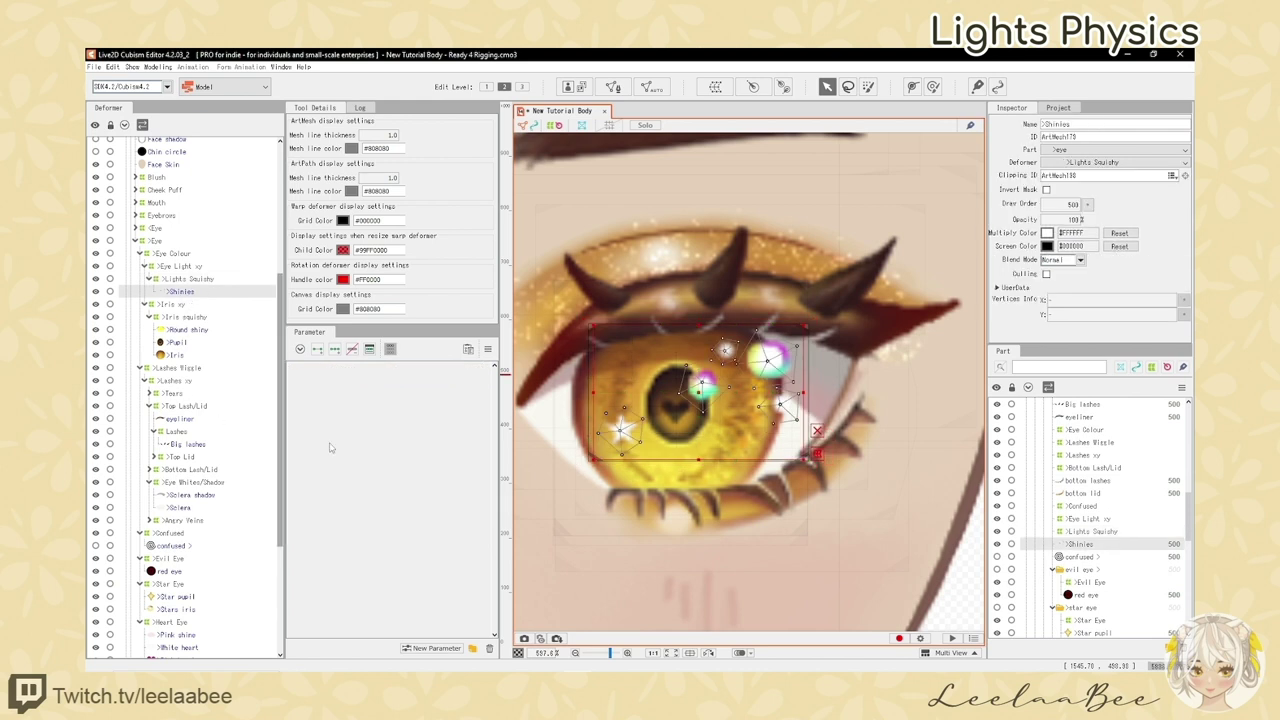
scroll(605, 400, down, 3)
scroll(634, 400, up, 3)
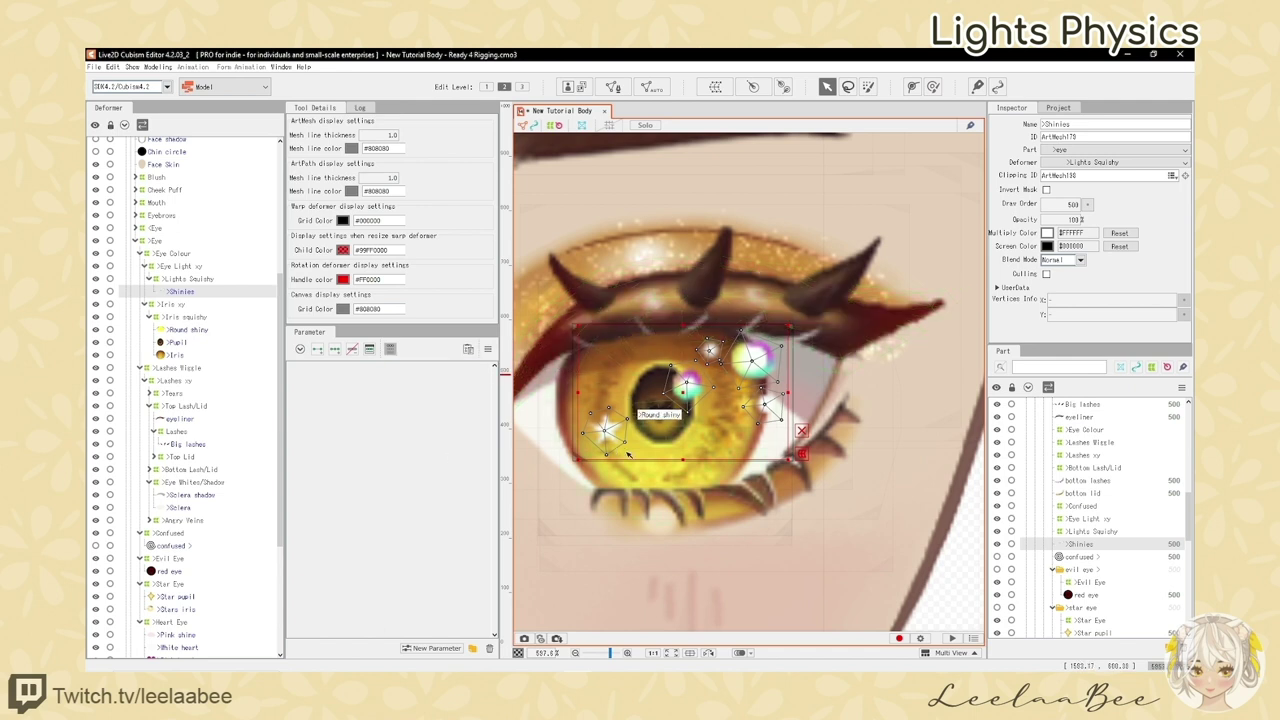
scroll(630, 432, down, 1)
scroll(676, 436, up, 1)
scroll(665, 395, down, 1)
scroll(605, 375, up, 1)
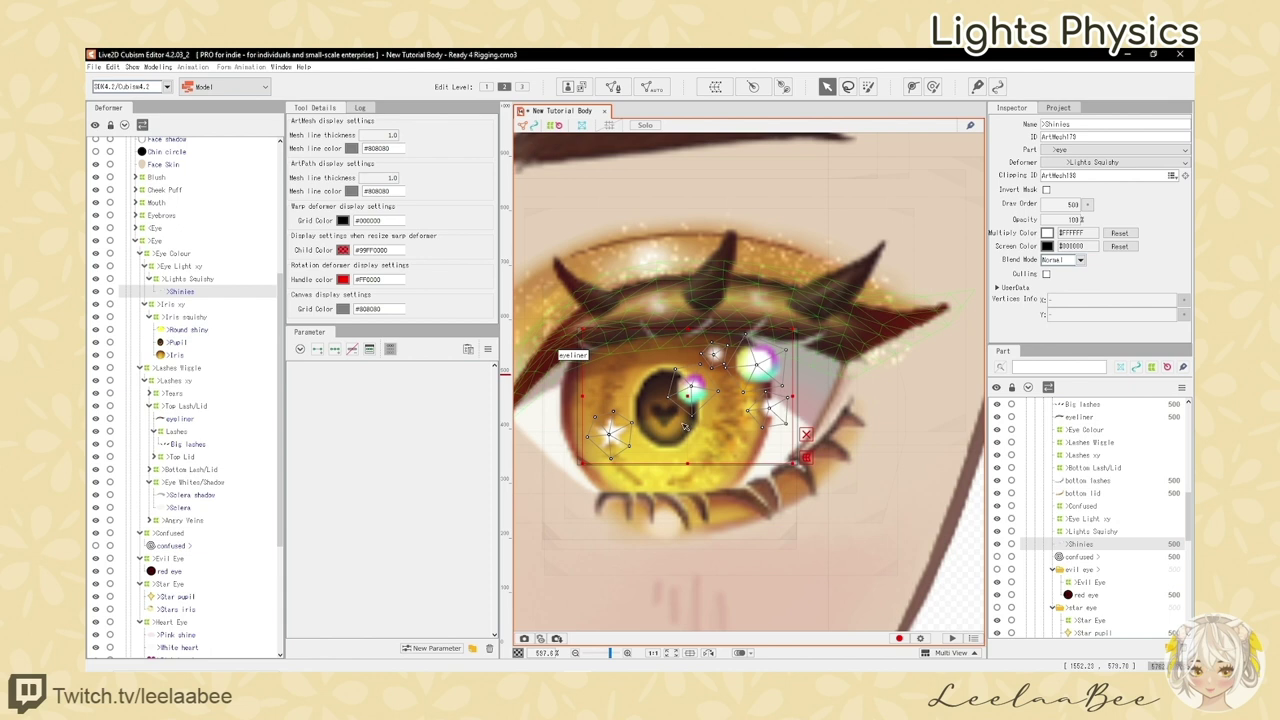
Try shifting the whole >Shinies mesh sideways and slightly down over the iris, and undo the move.
scroll(698, 426, down, 3)
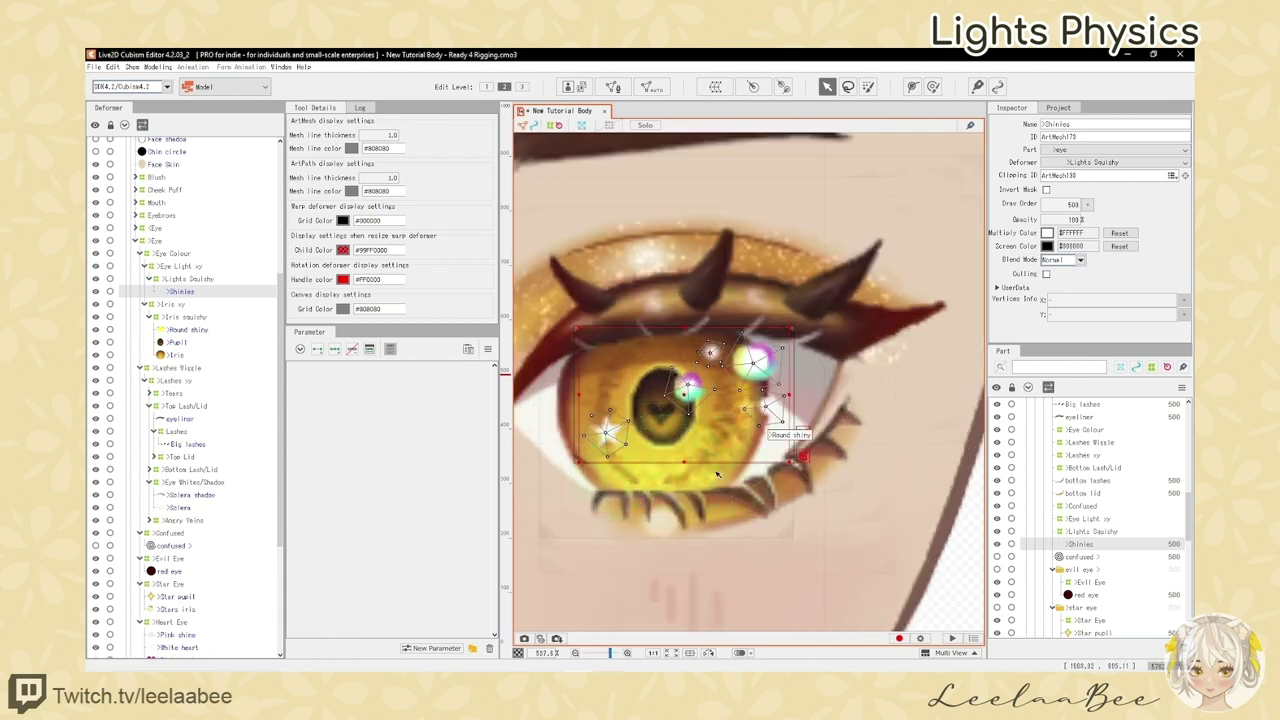
scroll(723, 478, up, 3)
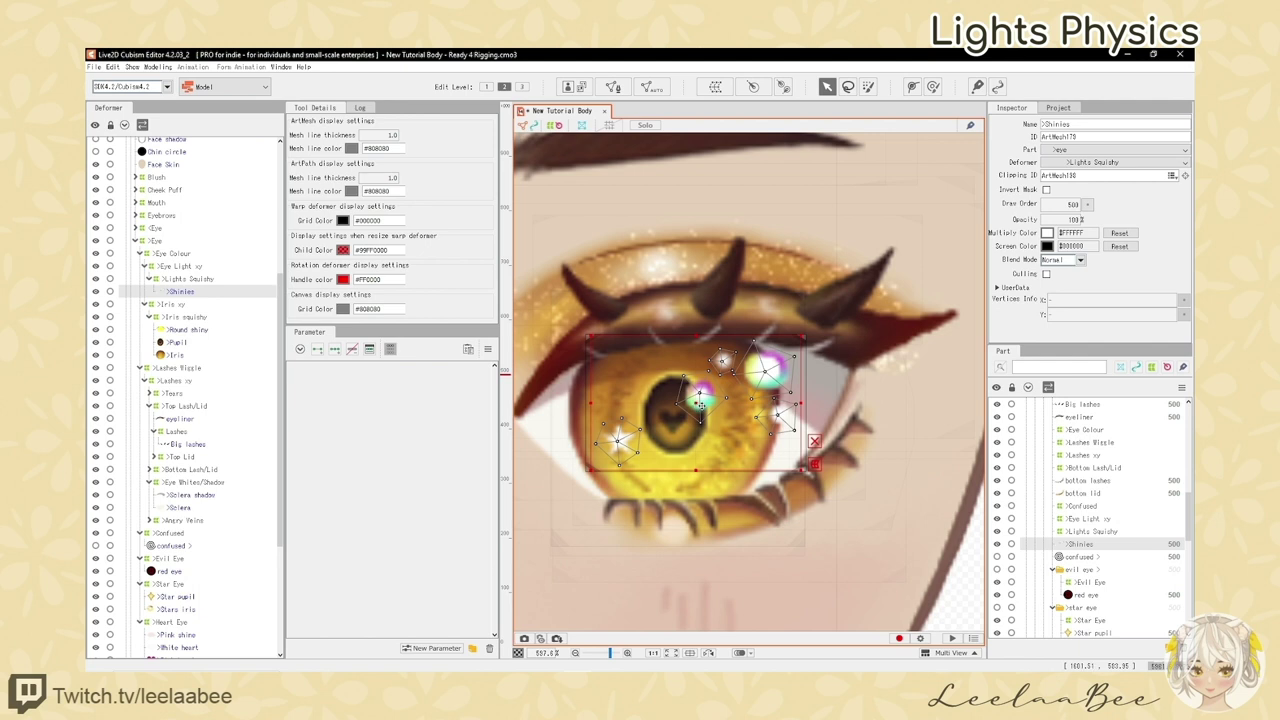
scroll(698, 412, down, 3)
scroll(714, 412, down, 4)
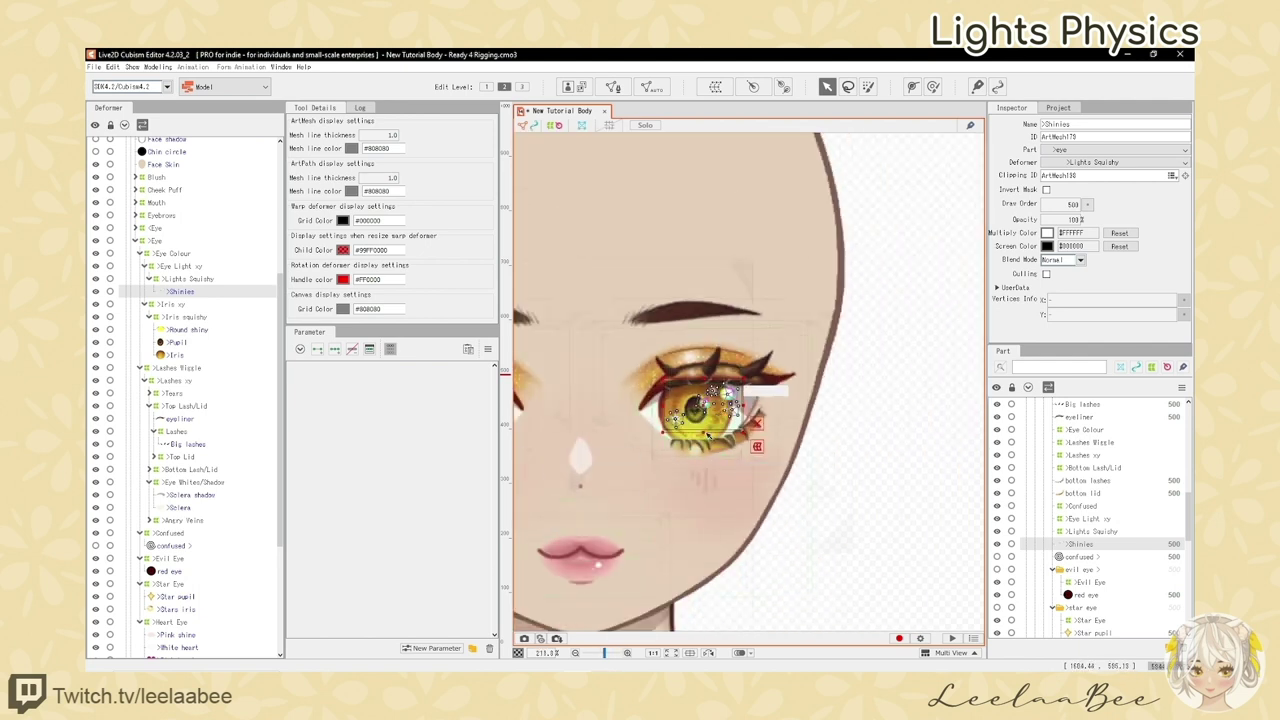
scroll(704, 446, up, 1)
drag(714, 403, 691, 416)
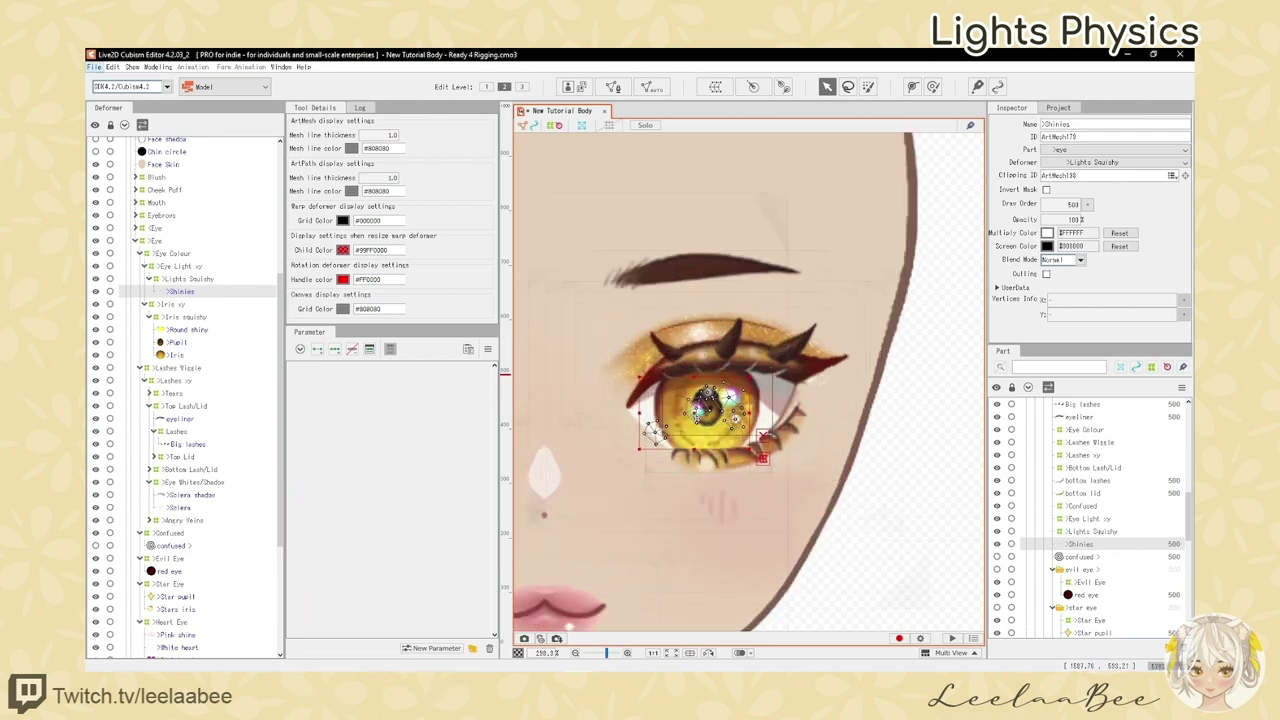
scroll(740, 408, up, 1)
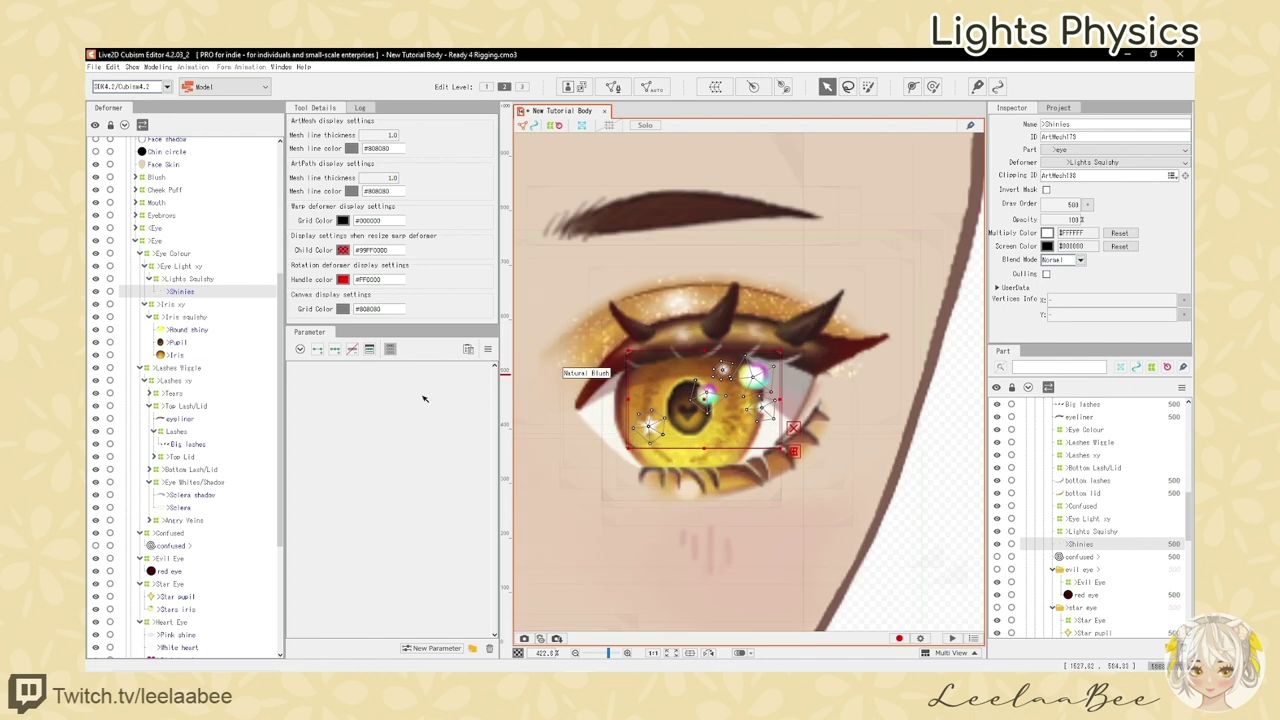
Compare the keyed parameters of the >Lights Squishy deformer with those of its >Shinies mesh.
click(200, 281)
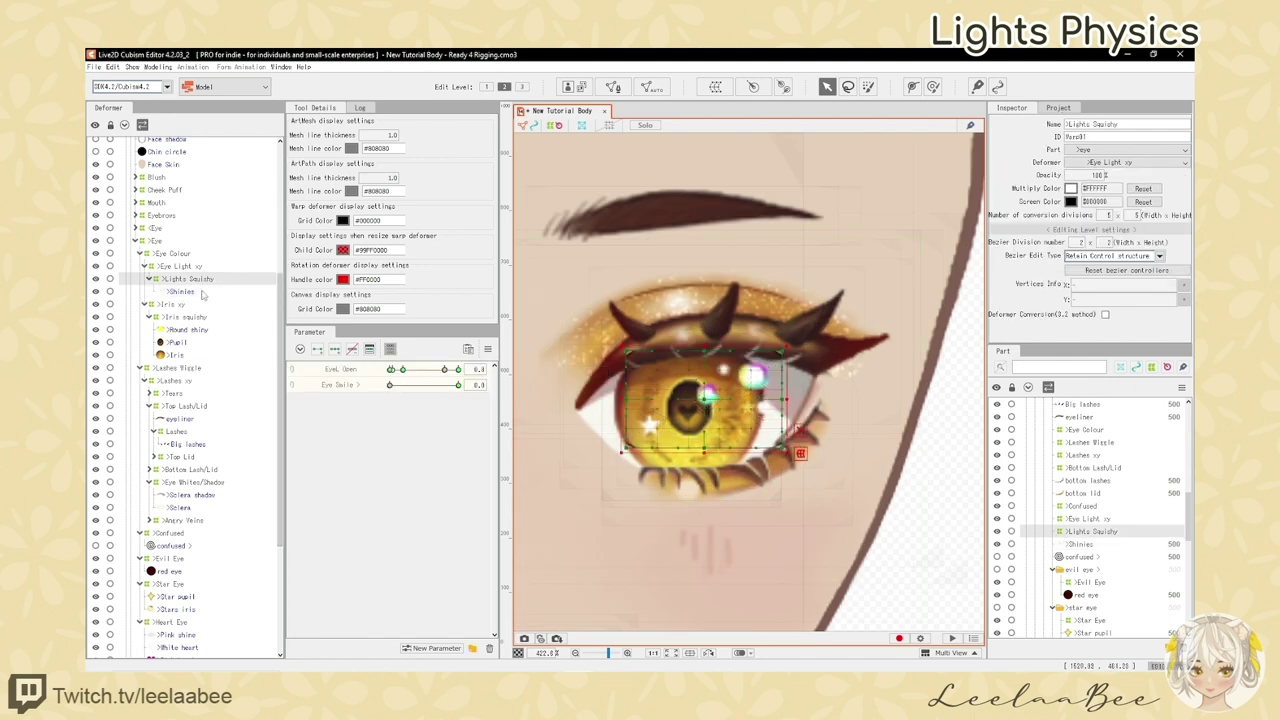
click(184, 291)
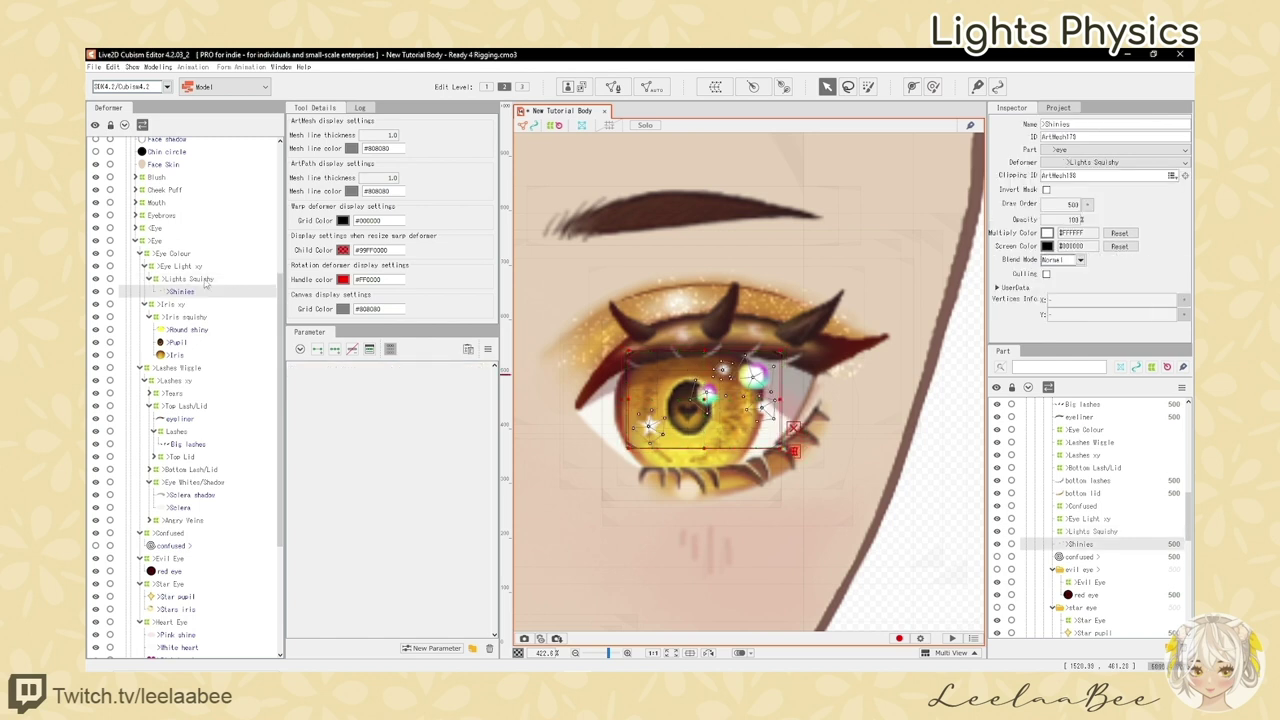
click(204, 281)
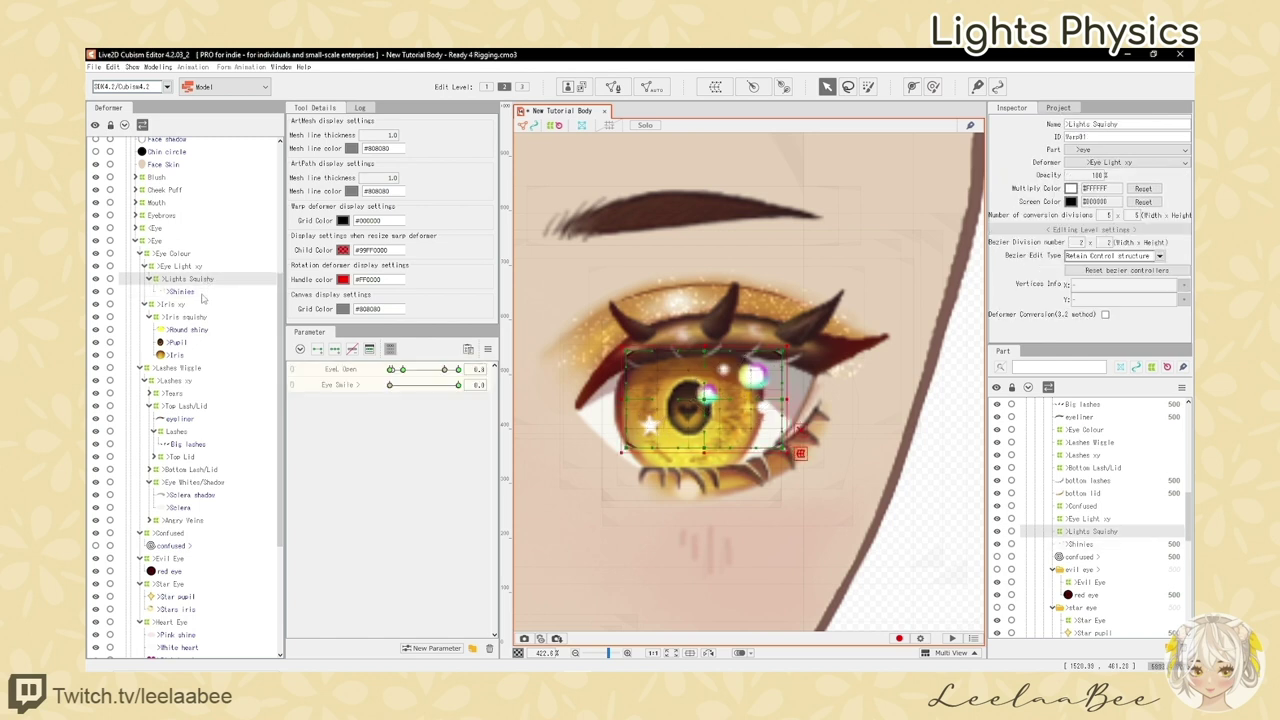
click(210, 292)
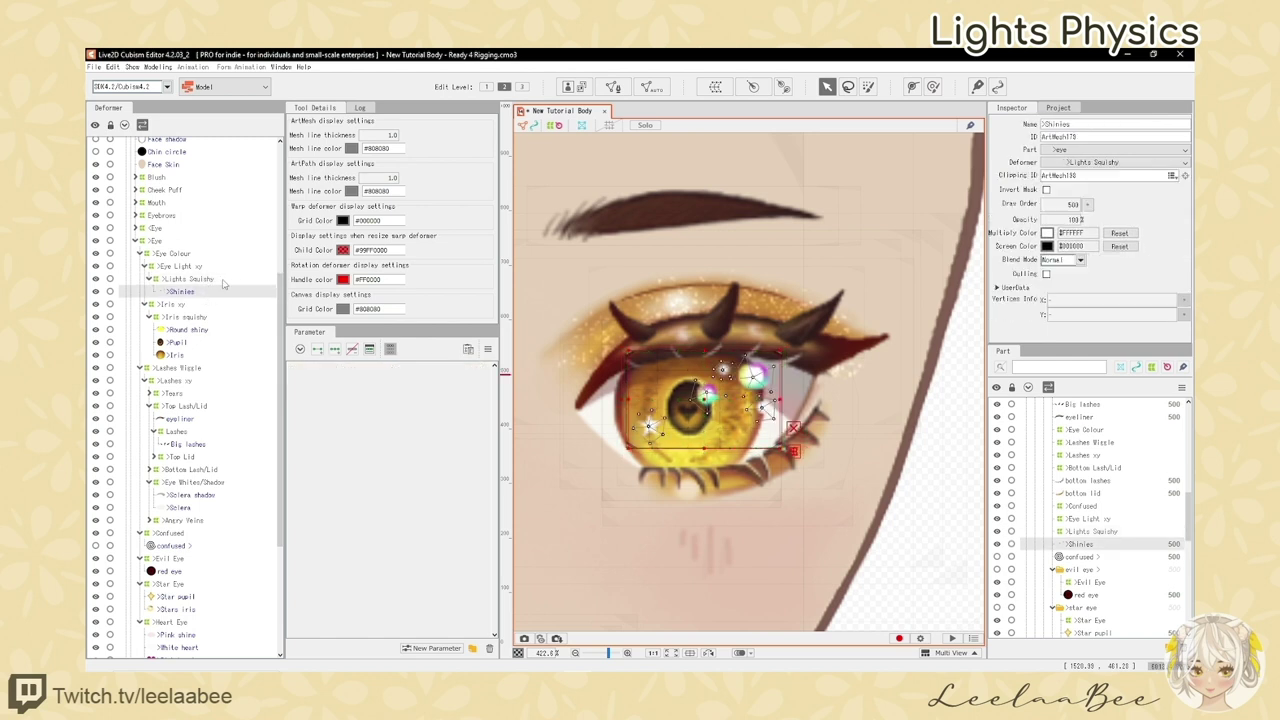
click(224, 281)
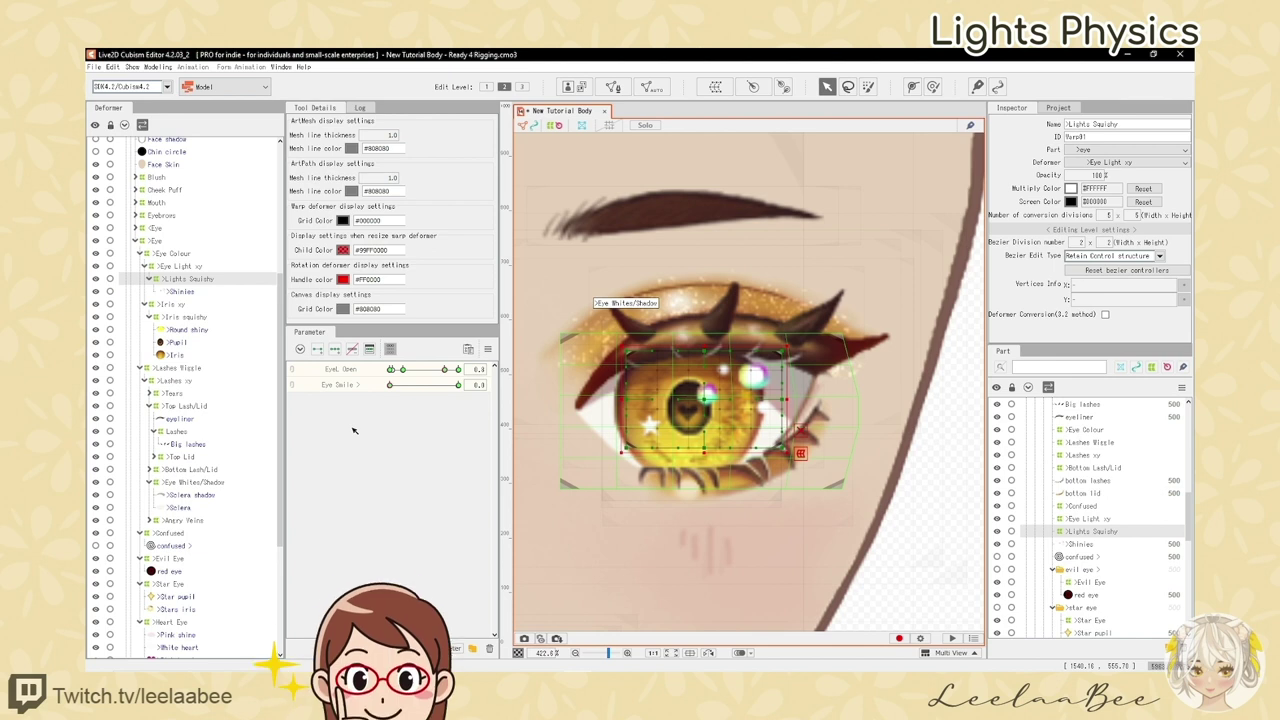
click(205, 292)
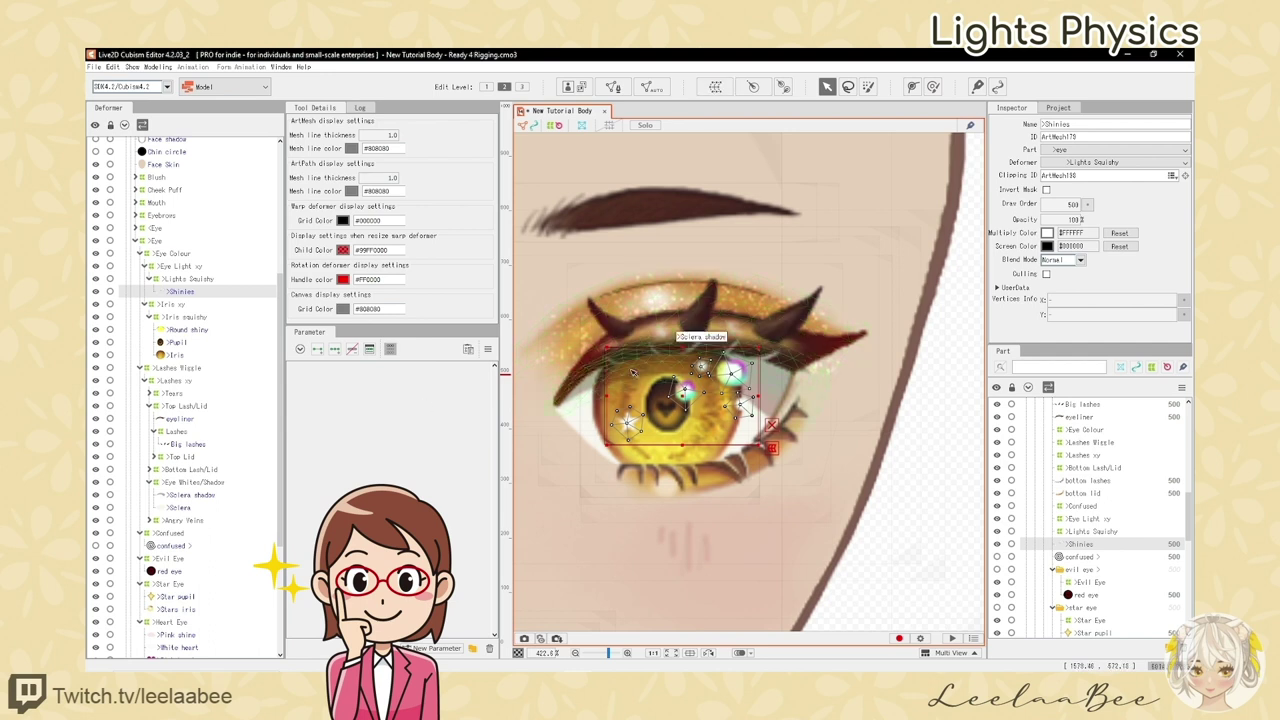
scroll(735, 425, down, 3)
scroll(735, 425, up, 3)
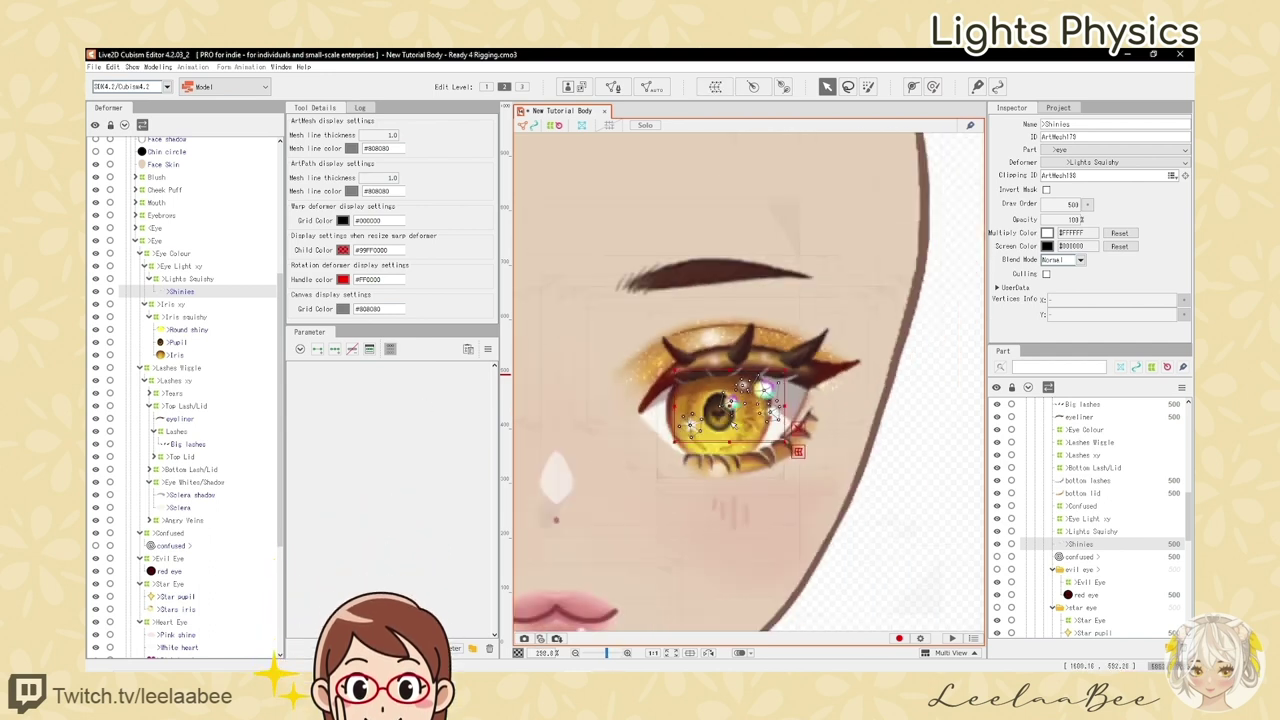
drag(733, 437, 691, 440)
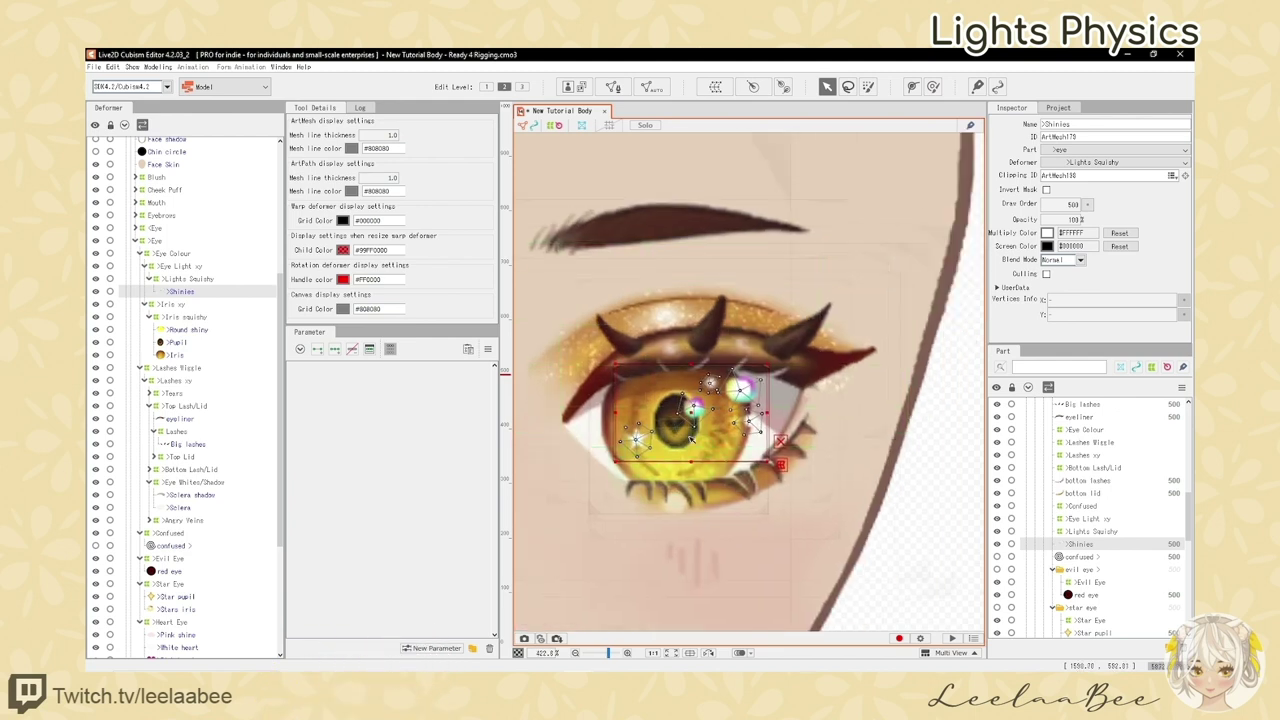
click(200, 279)
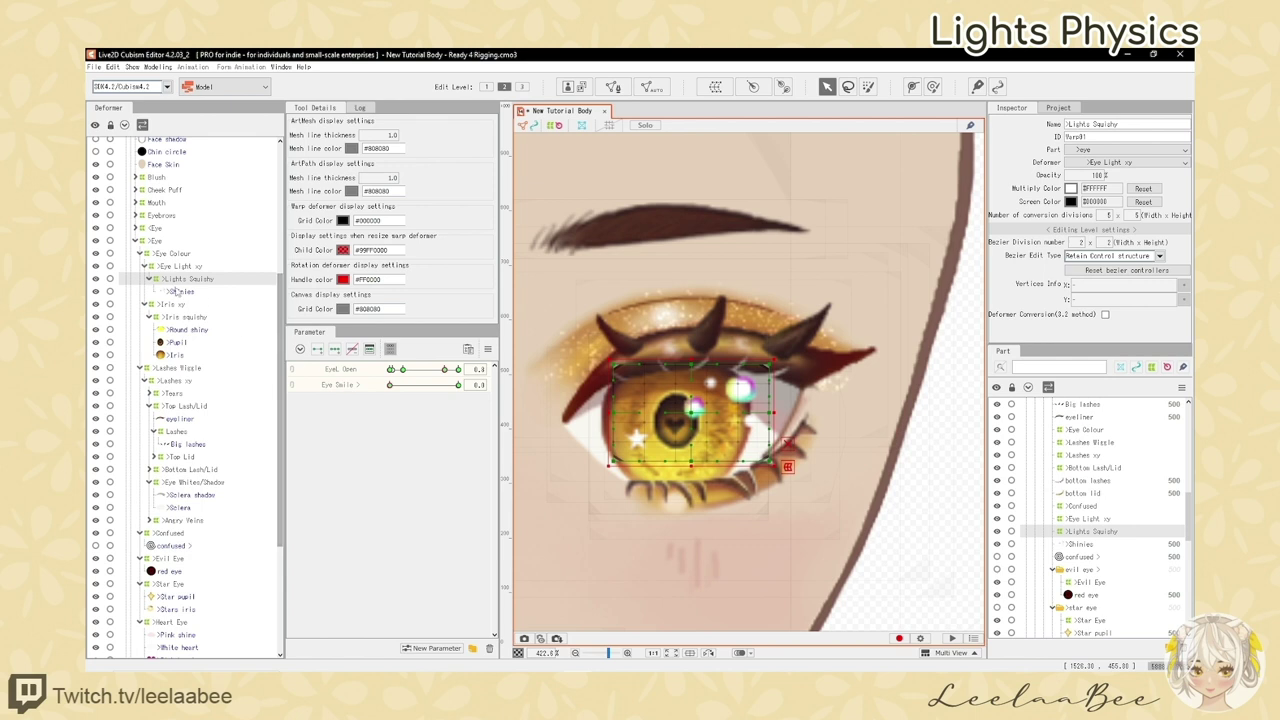
click(196, 293)
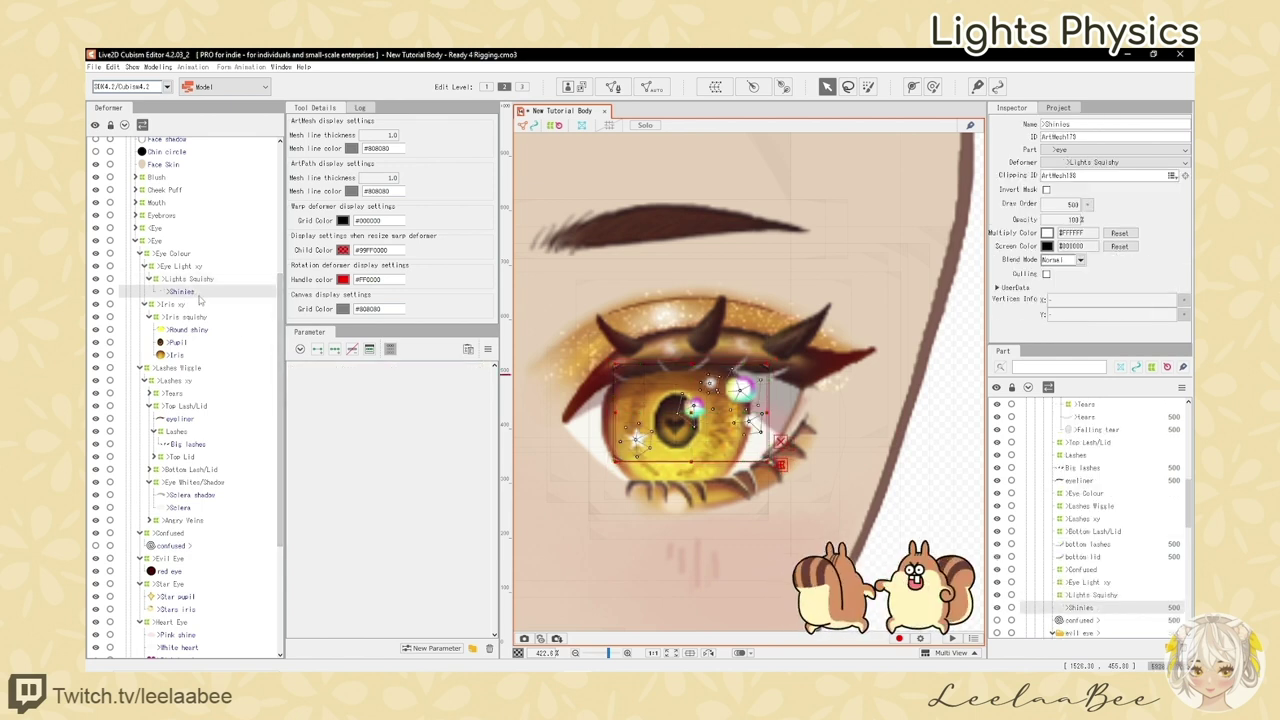
List all parameters again and examine the name and range settings of the lights > parameter.
click(391, 349)
scroll(375, 440, down, 1)
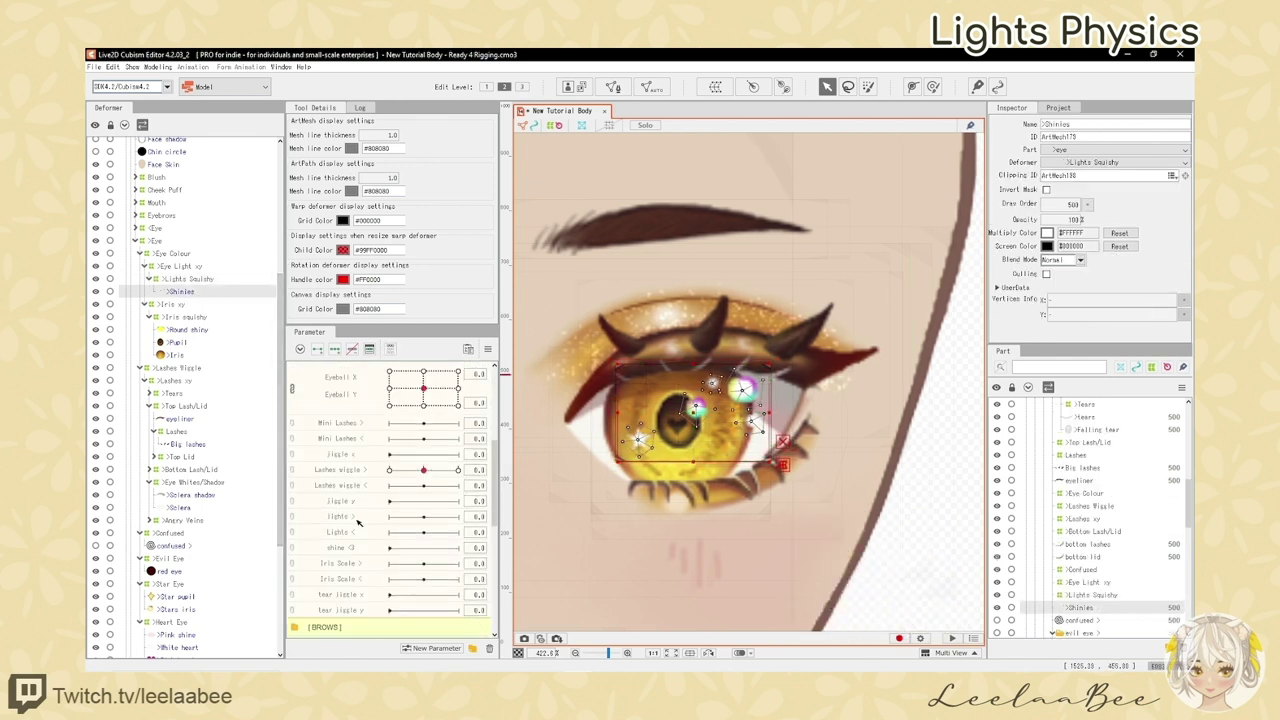
right_click(362, 517)
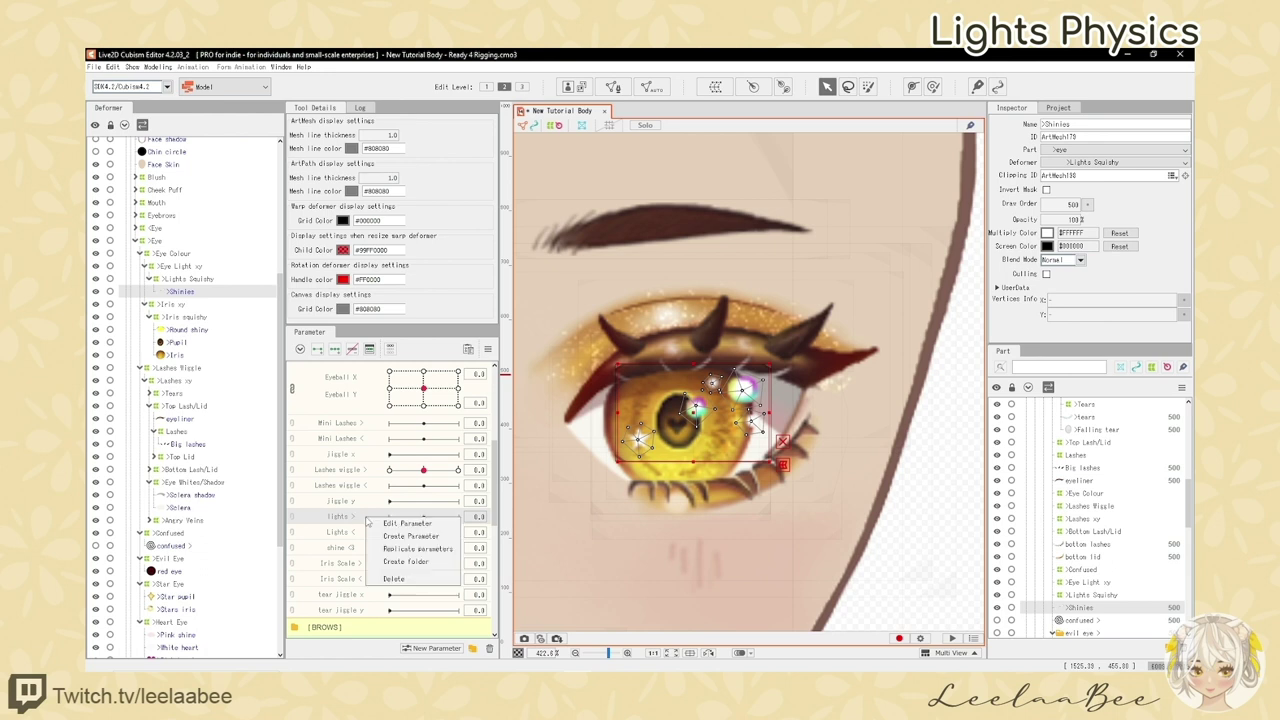
click(400, 522)
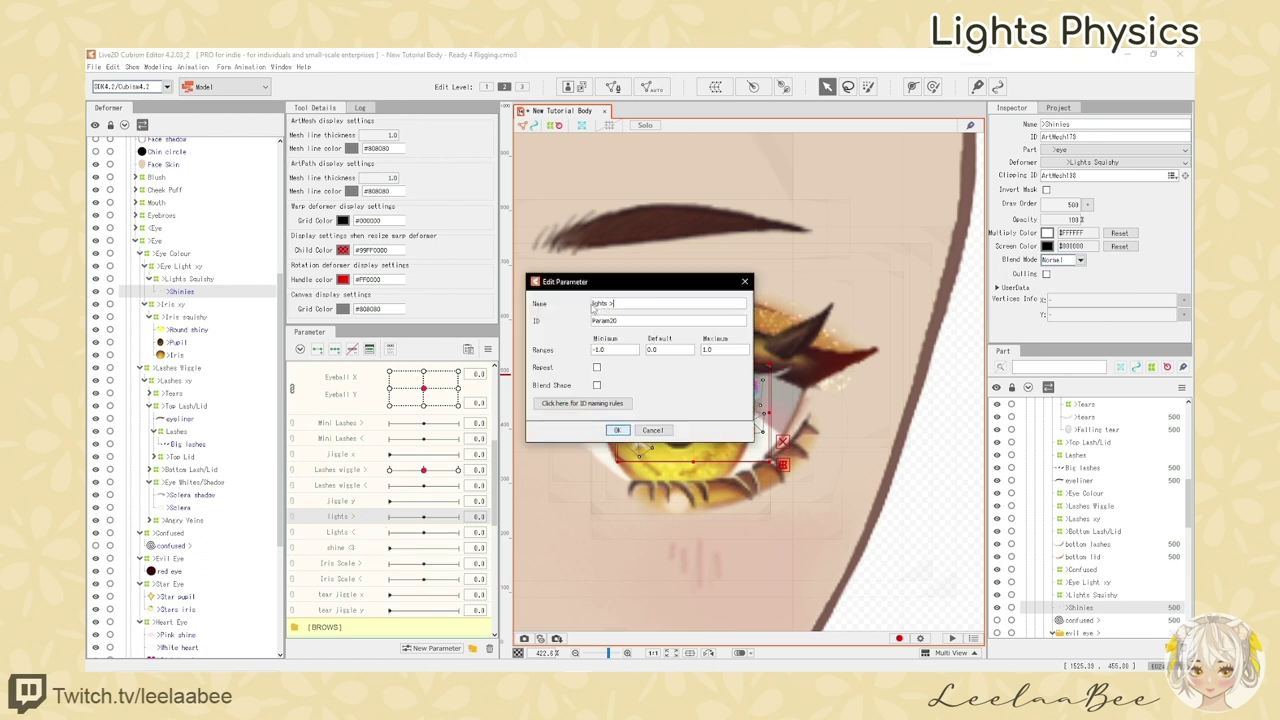
drag(630, 290, 652, 220)
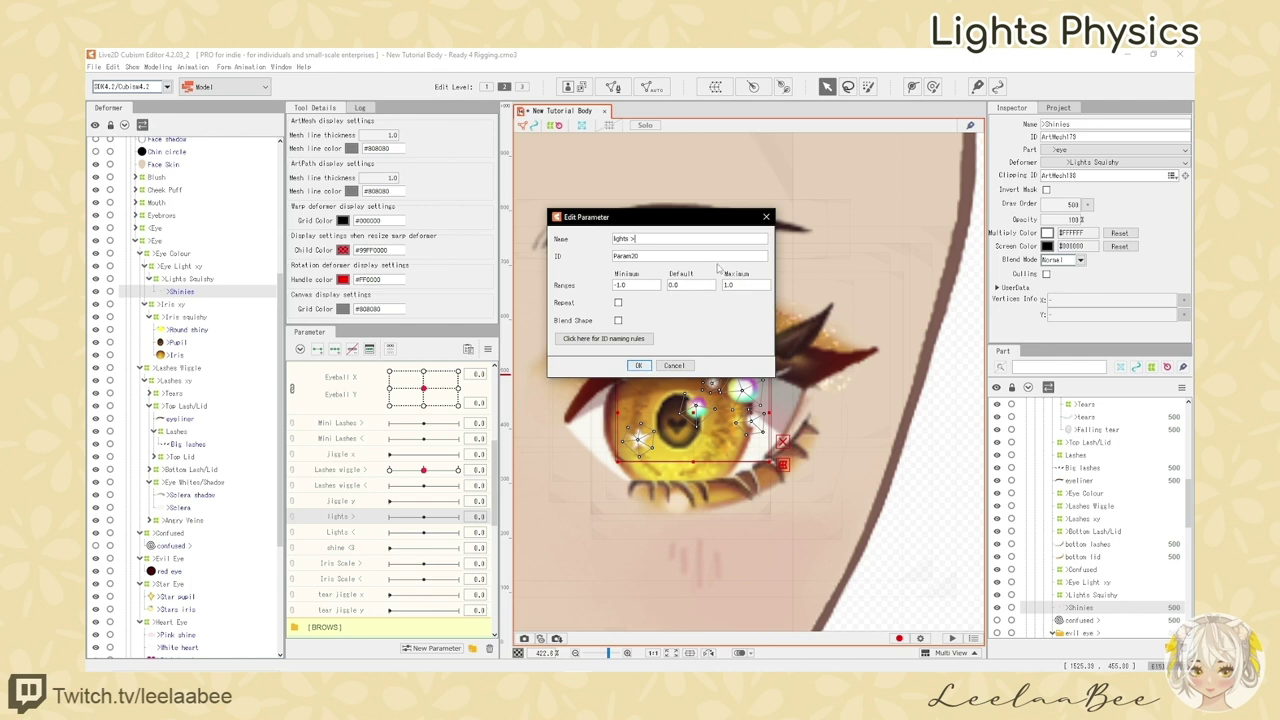
click(639, 366)
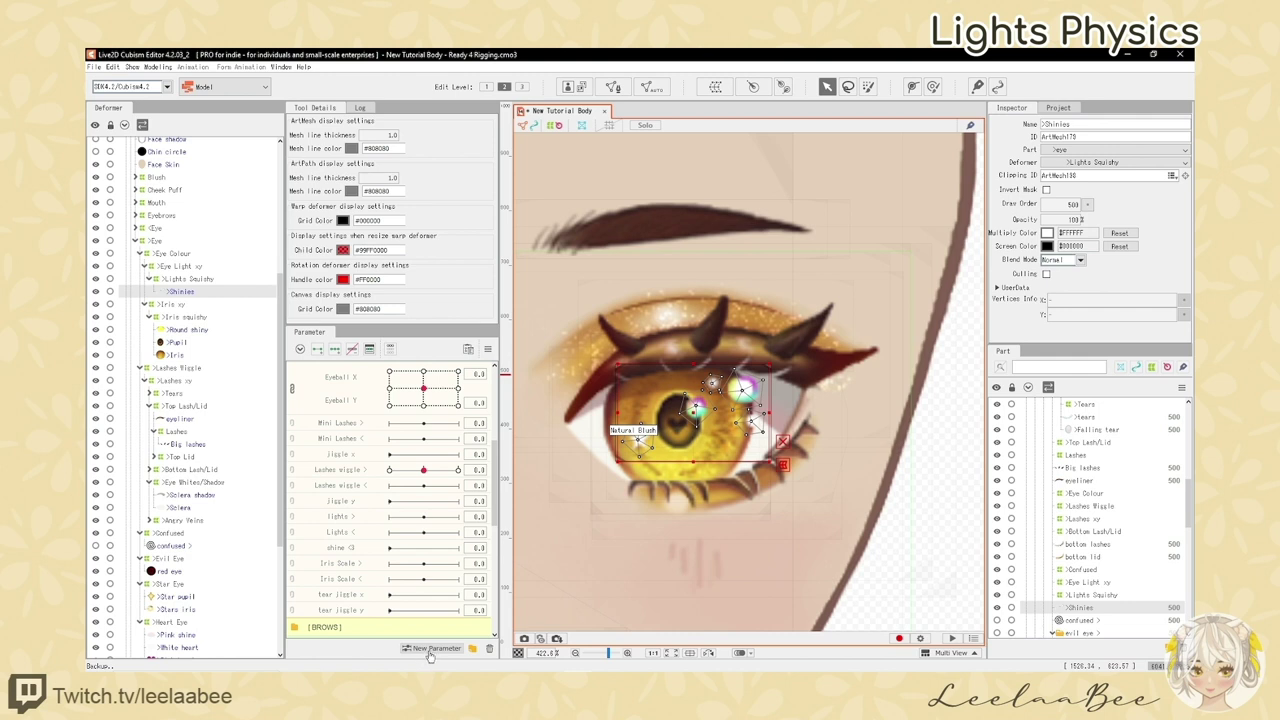
click(432, 649)
click(655, 431)
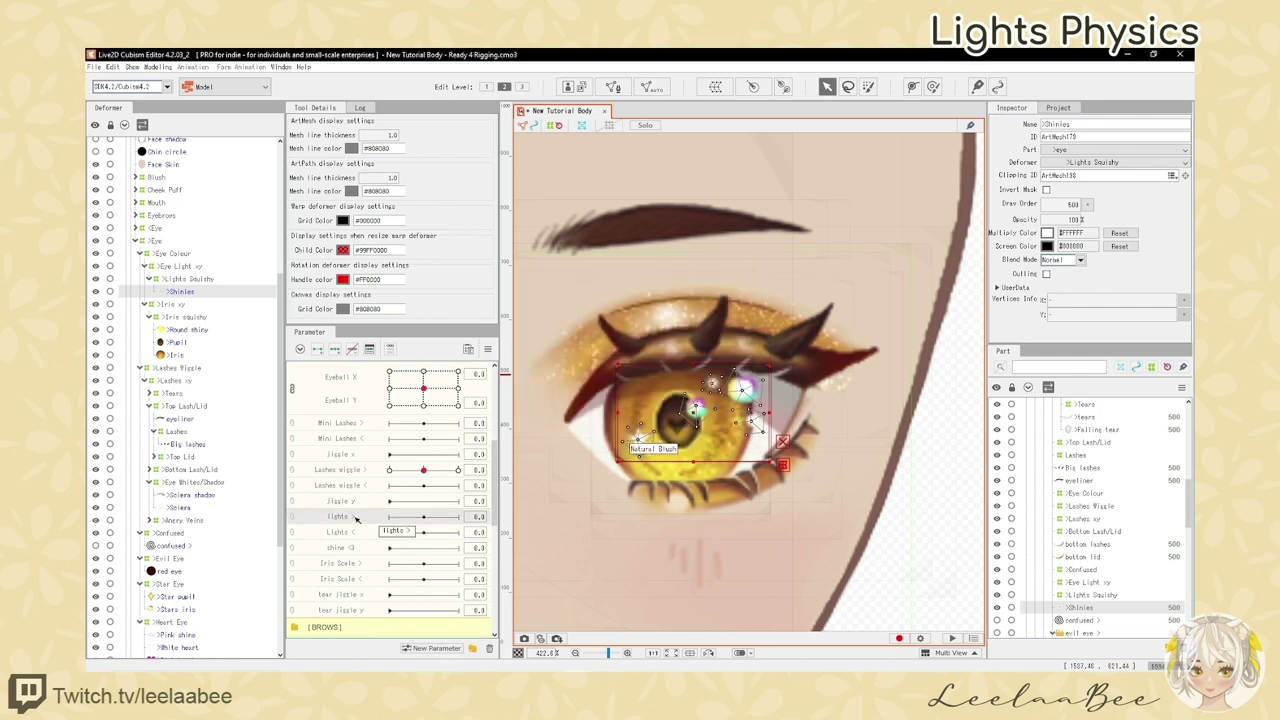
Add three keys for the >Shinies mesh on the lights > parameter, and set the parameter to 1.0.
click(355, 518)
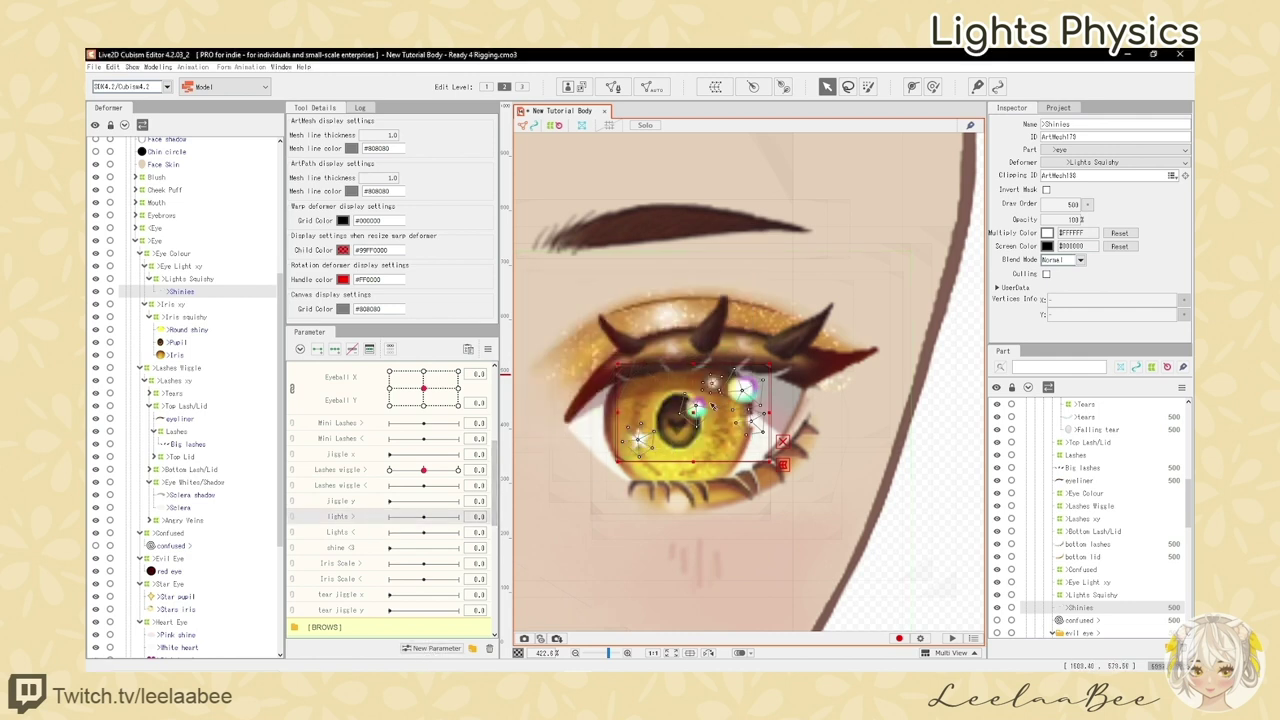
click(391, 350)
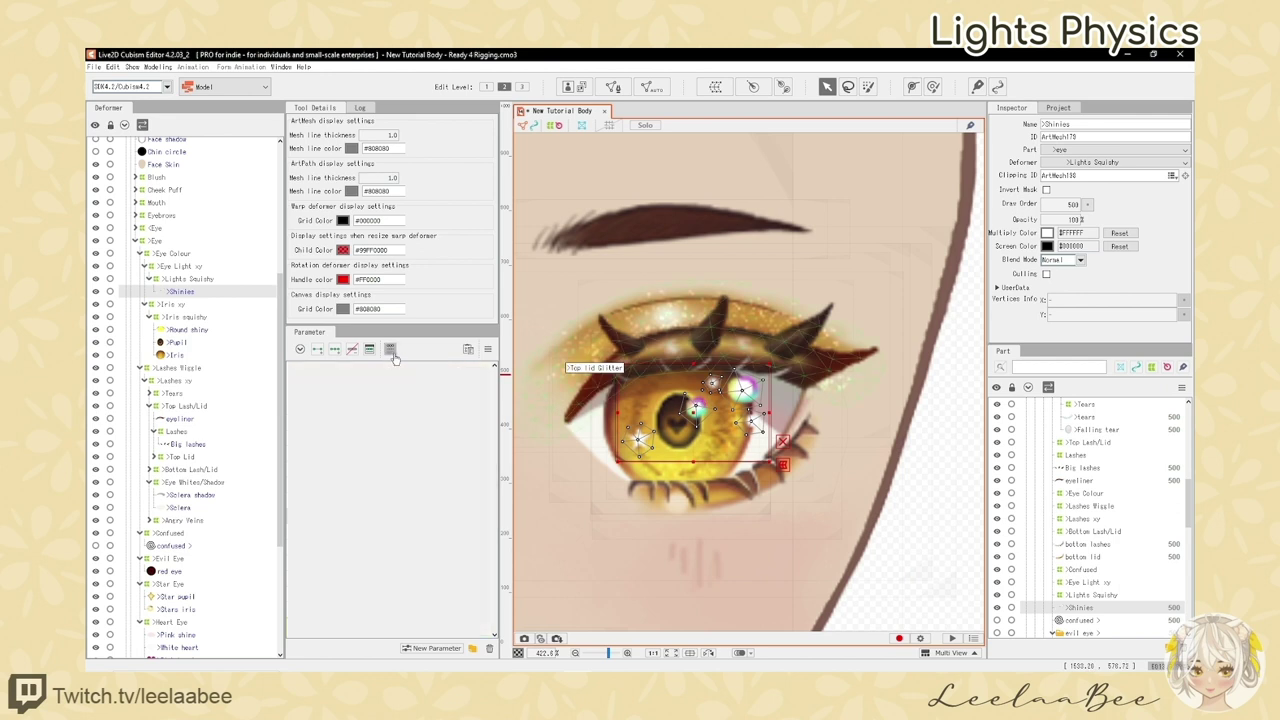
click(391, 350)
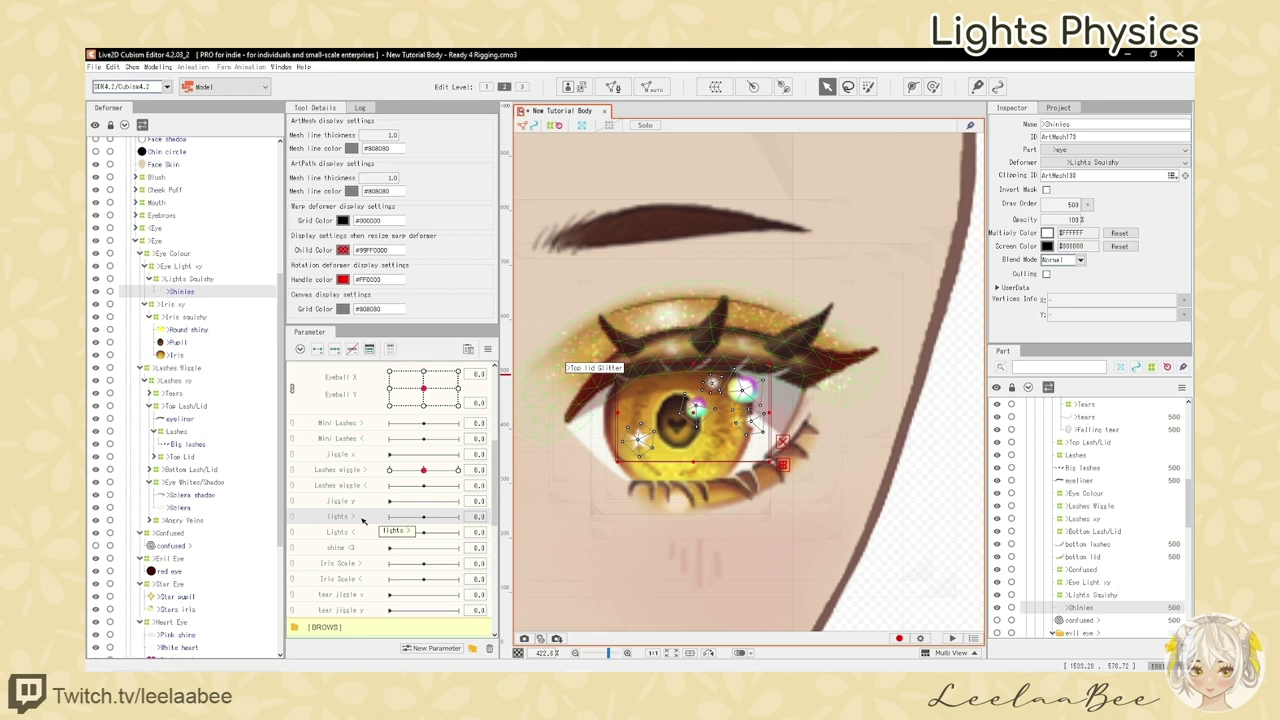
click(337, 350)
scroll(707, 444, up, 2)
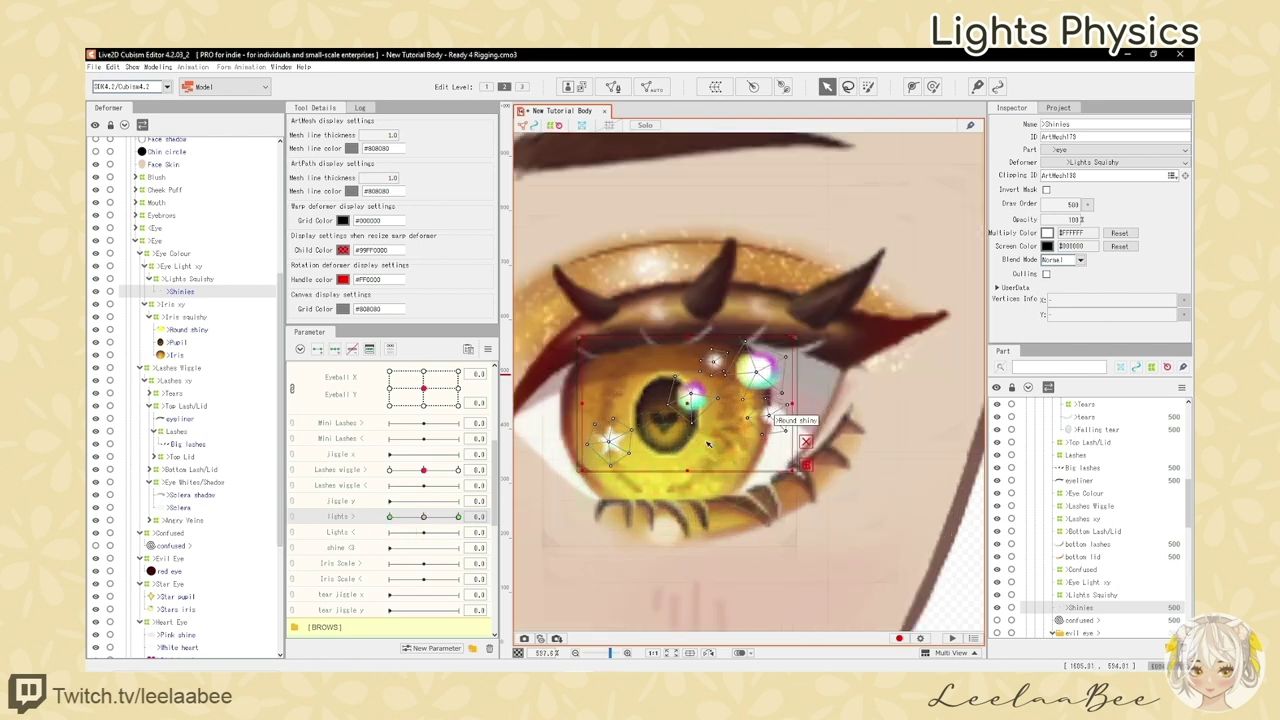
scroll(707, 444, down, 2)
scroll(656, 436, up, 2)
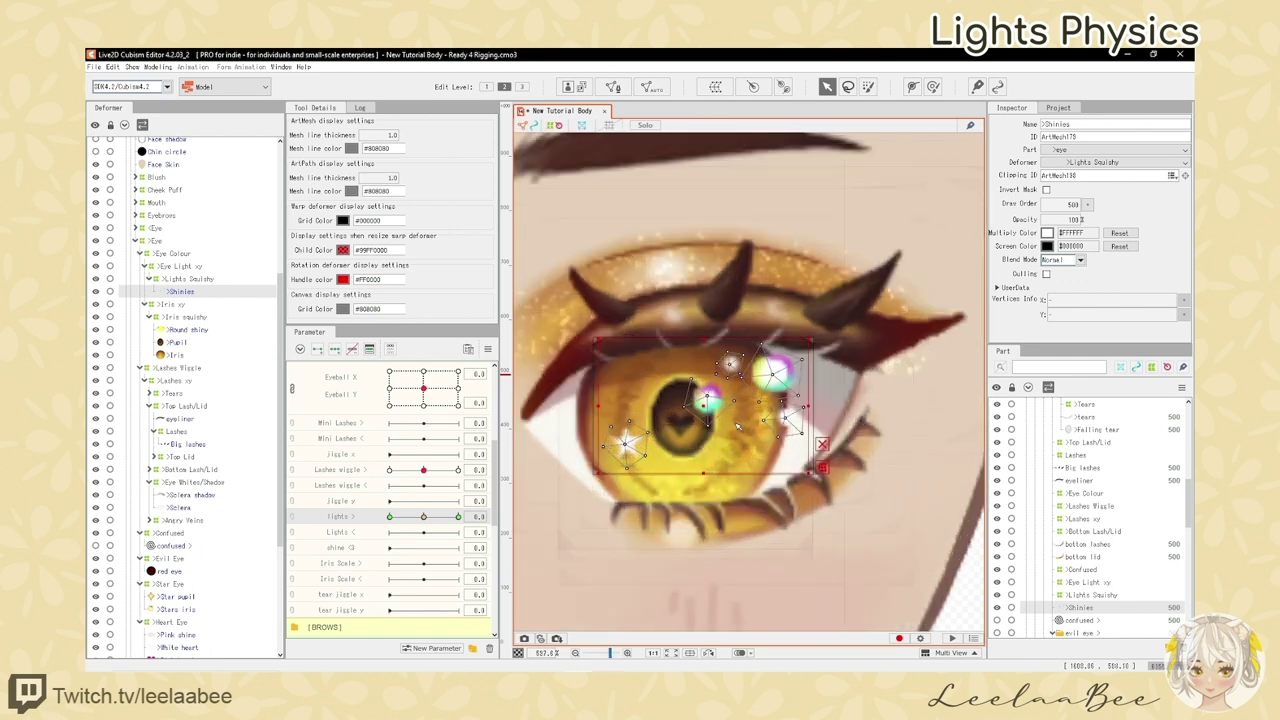
drag(815, 341, 792, 460)
drag(813, 336, 835, 428)
click(425, 517)
drag(447, 519, 458, 517)
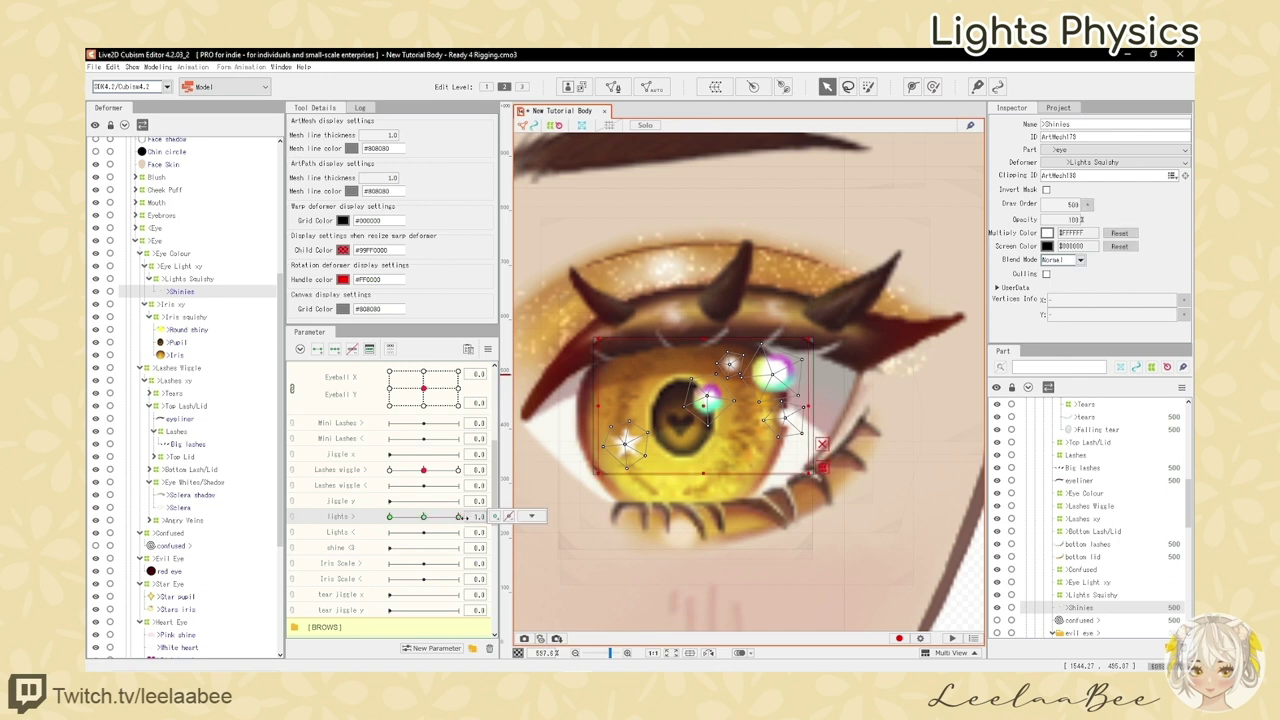
Try moving single vertices of the round highlight over the pupil, and undo the moves.
scroll(672, 368, up, 2)
drag(660, 364, 625, 351)
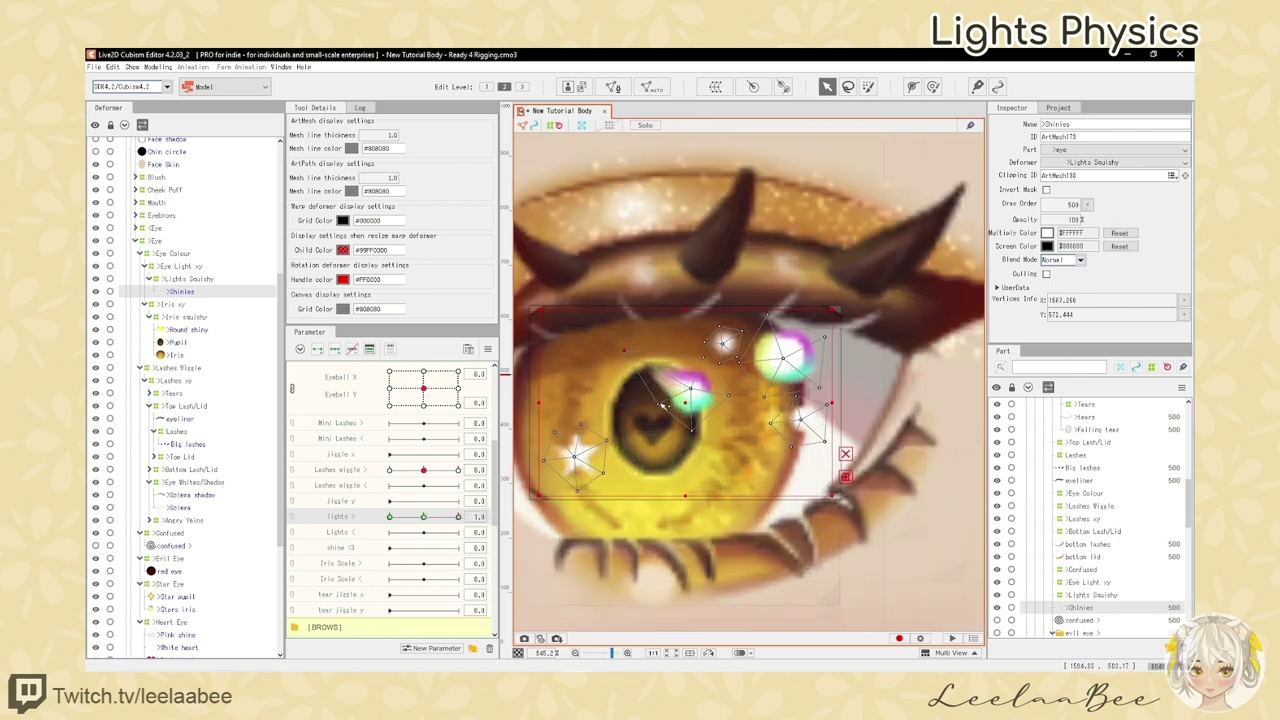
drag(658, 403, 618, 394)
key(ctrl+z)
key(ctrl+z)
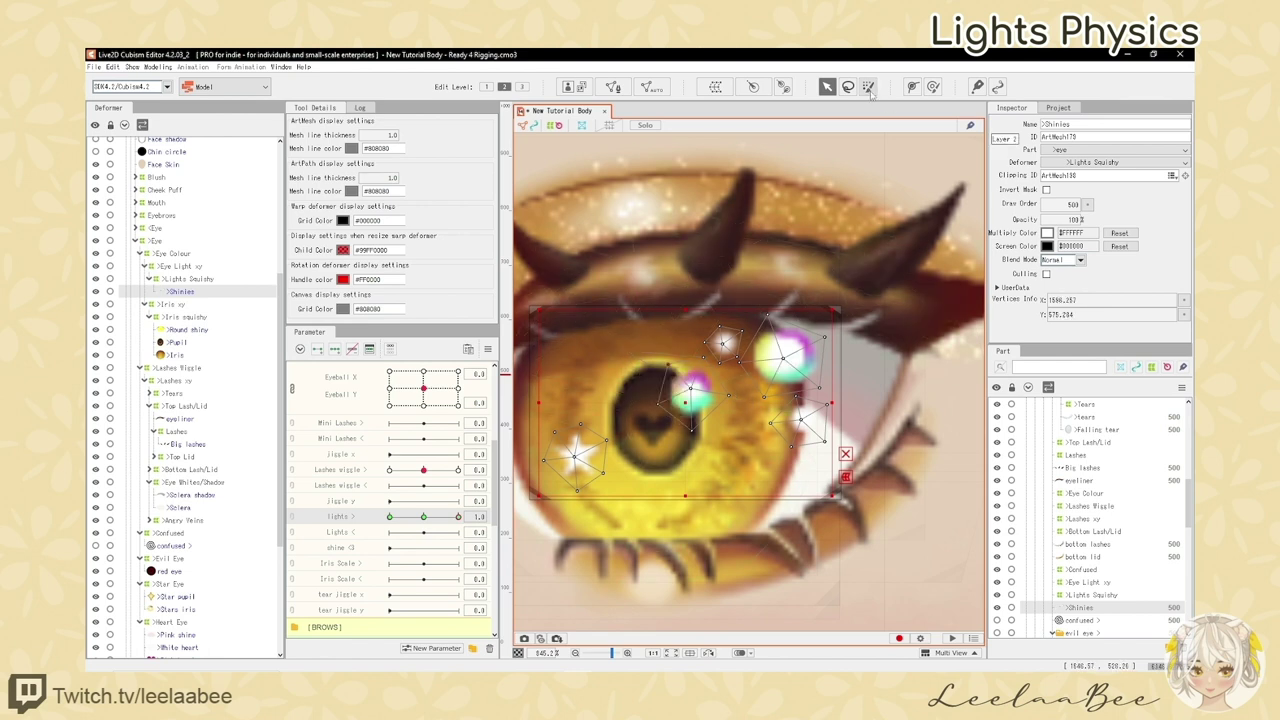
With a smaller deform brush, push the pupil's round highlight up and toward the inner side of the eye.
click(933, 87)
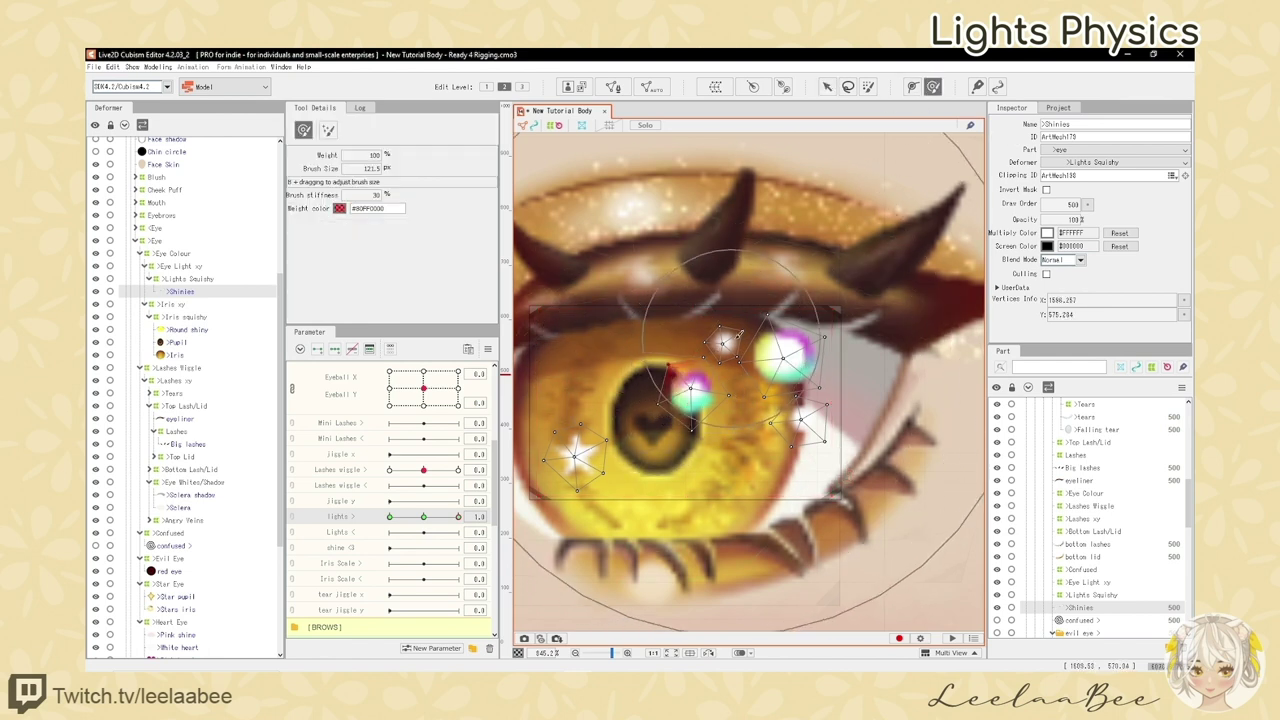
key(b)
mouse_move(837, 321)
mouse_down()
mouse_move(676, 317)
mouse_move(600, 292)
mouse_up()
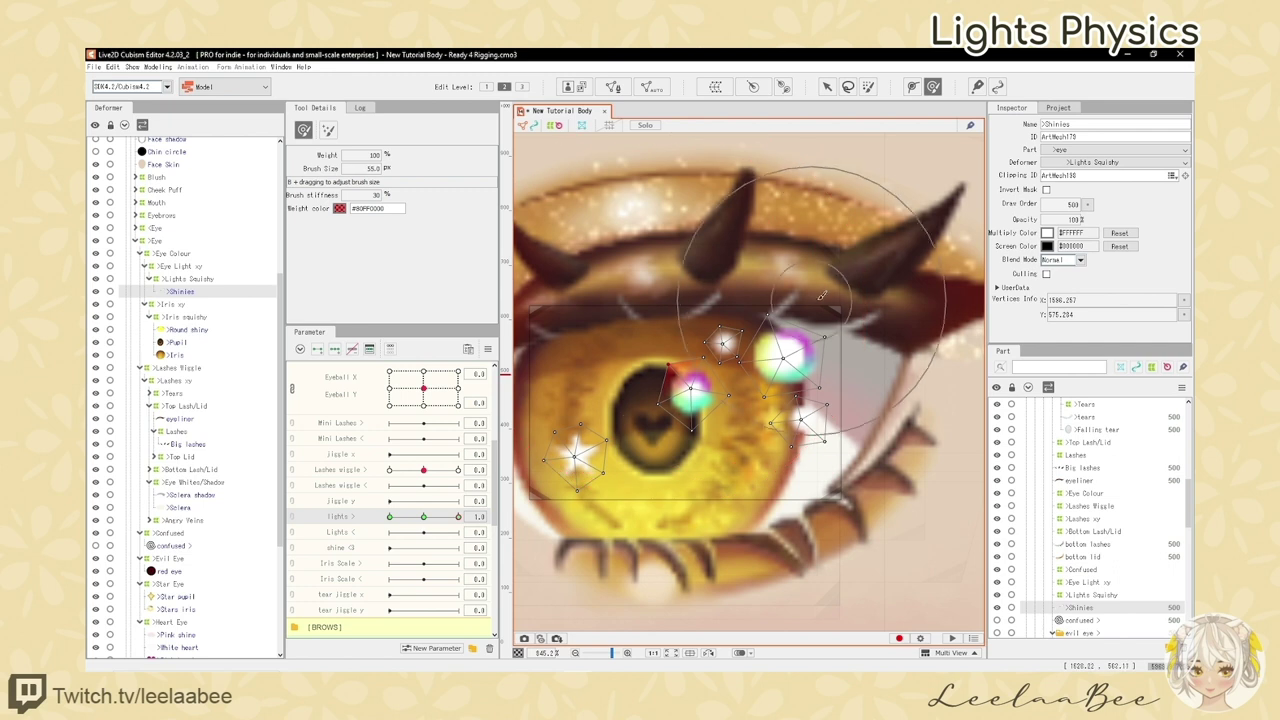
drag(800, 295, 710, 303)
mouse_move(695, 417)
mouse_down()
mouse_move(697, 437)
mouse_move(644, 390)
mouse_up()
key(v)
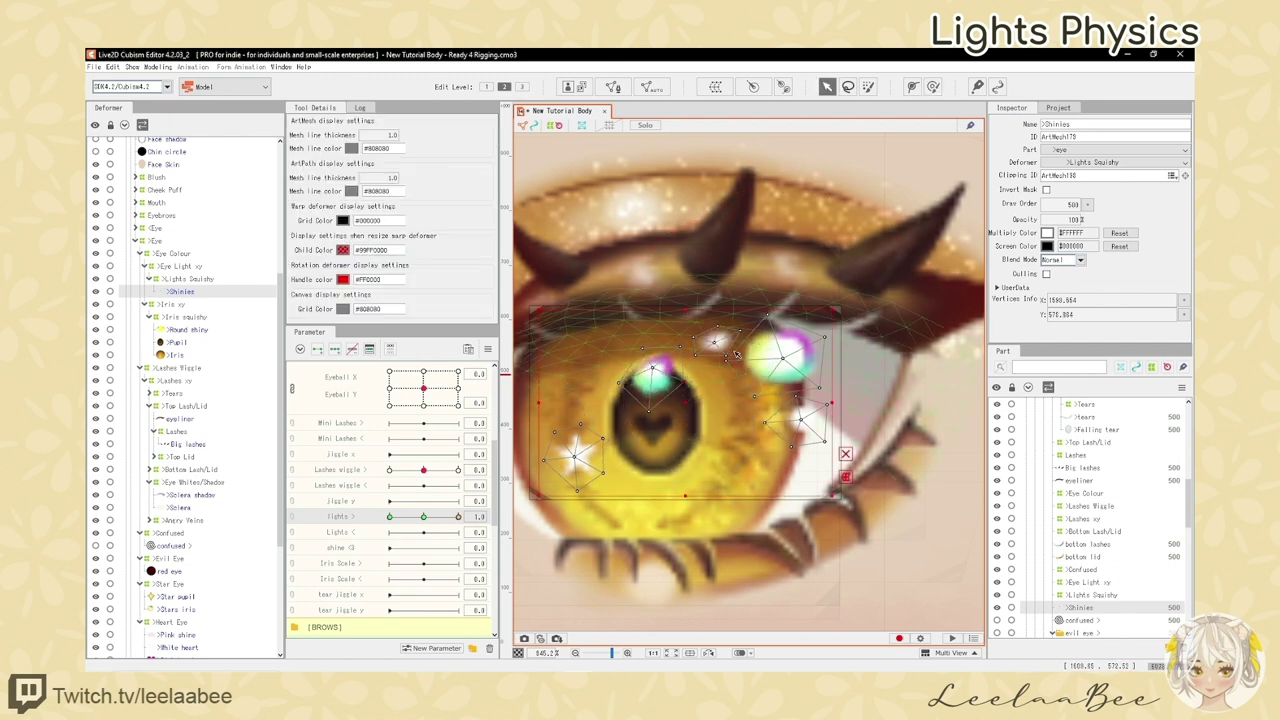
Lasso-select the pupil's round highlight and the small upper highlight in turn, and move each toward the inner side of the iris.
click(848, 87)
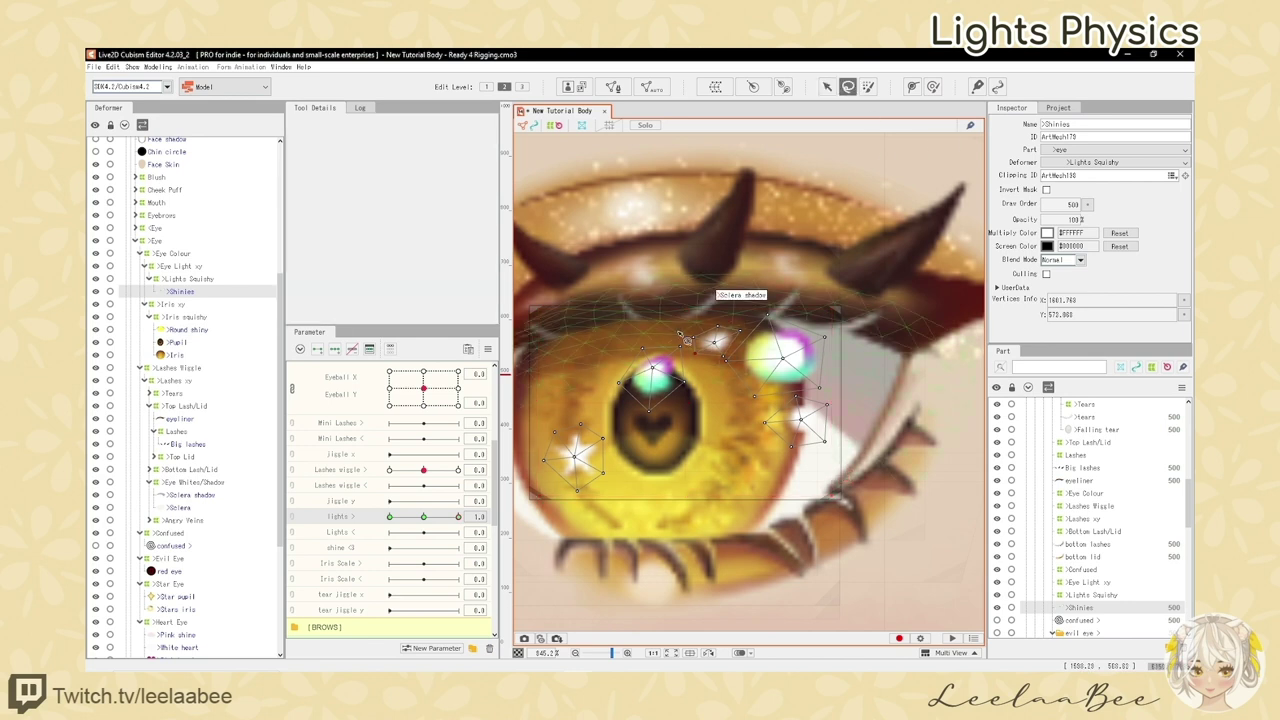
mouse_move(690, 335)
mouse_down()
mouse_move(610, 405)
mouse_move(695, 345)
mouse_move(591, 369)
mouse_up()
click(827, 87)
click(848, 87)
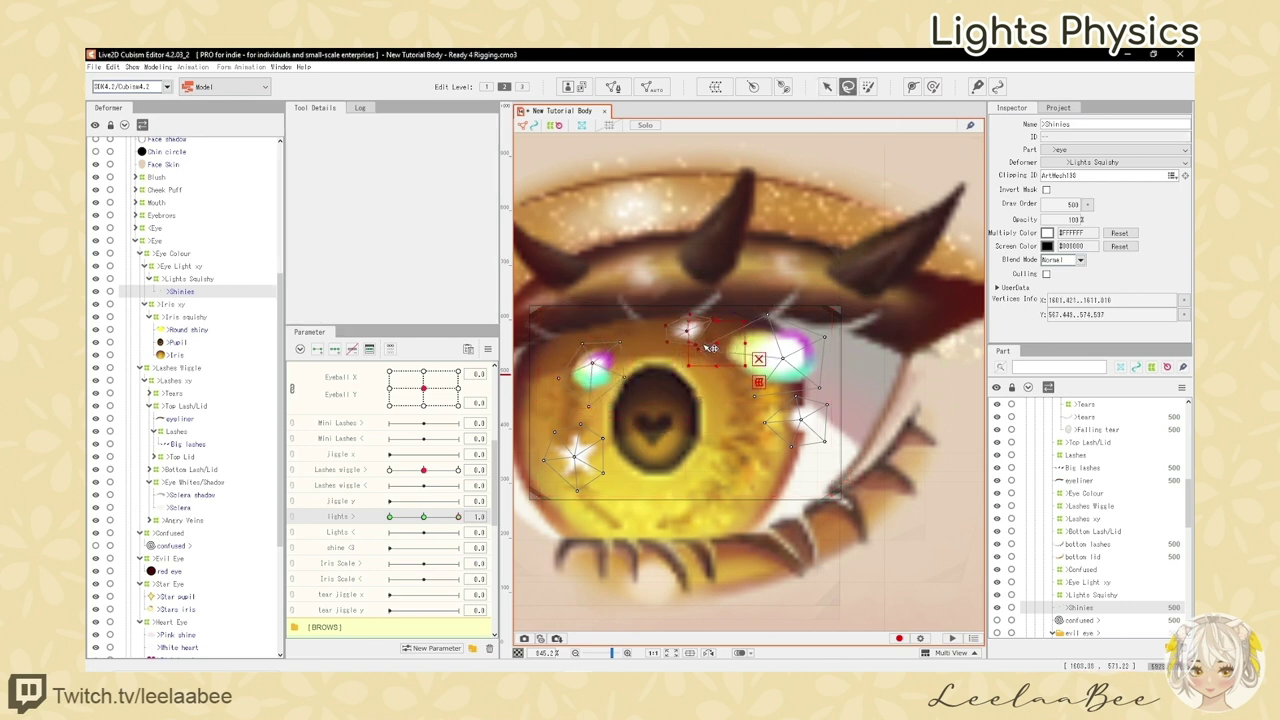
mouse_move(712, 306)
mouse_down()
mouse_move(722, 312)
mouse_move(646, 338)
mouse_up()
click(827, 87)
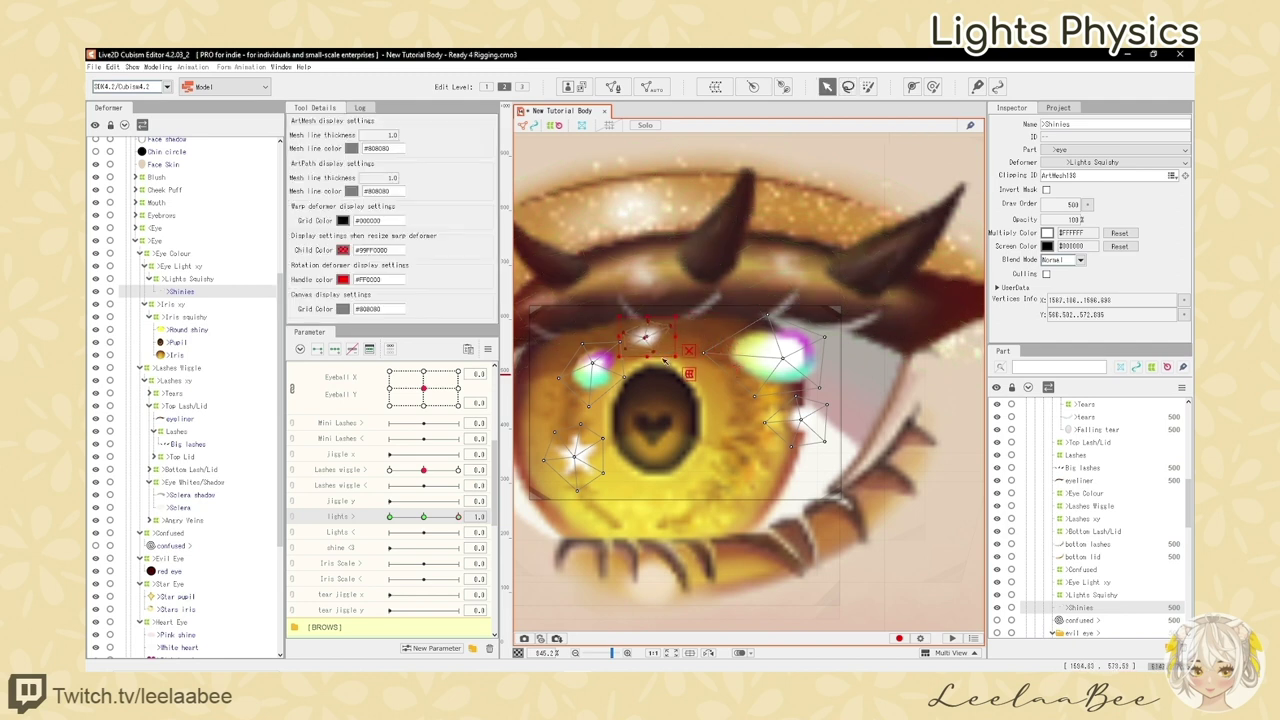
Select the large outer highlight, move it toward the inner side along the upper iris, and flatten its shape by moving single vertices.
click(848, 87)
mouse_move(760, 292)
mouse_down()
mouse_move(803, 396)
mouse_move(852, 336)
mouse_up()
click(827, 87)
drag(770, 355, 691, 339)
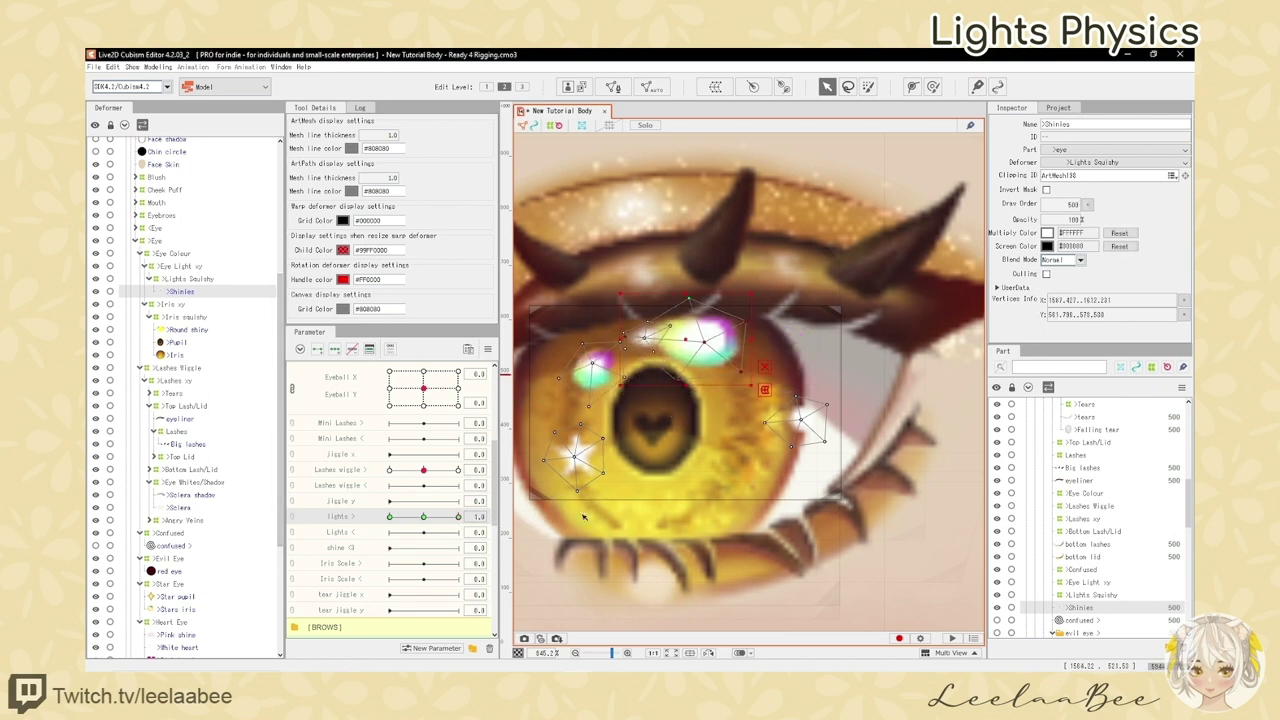
click(686, 347)
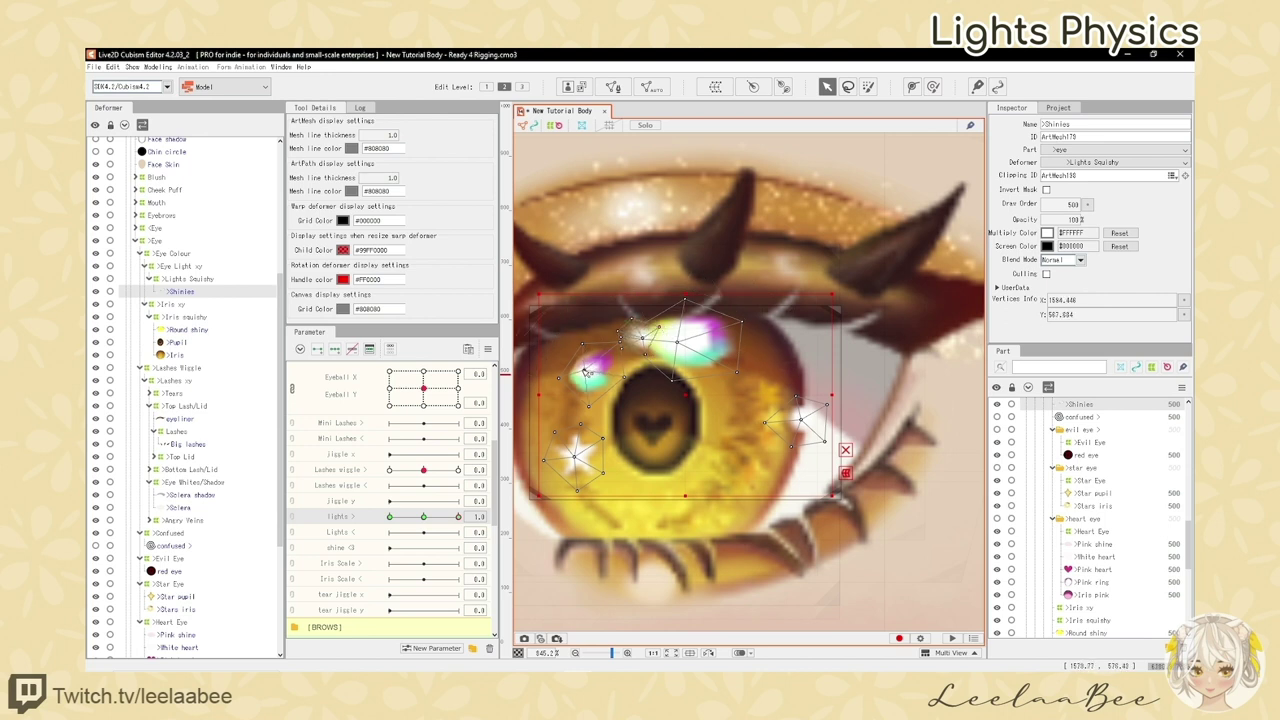
drag(674, 384, 654, 364)
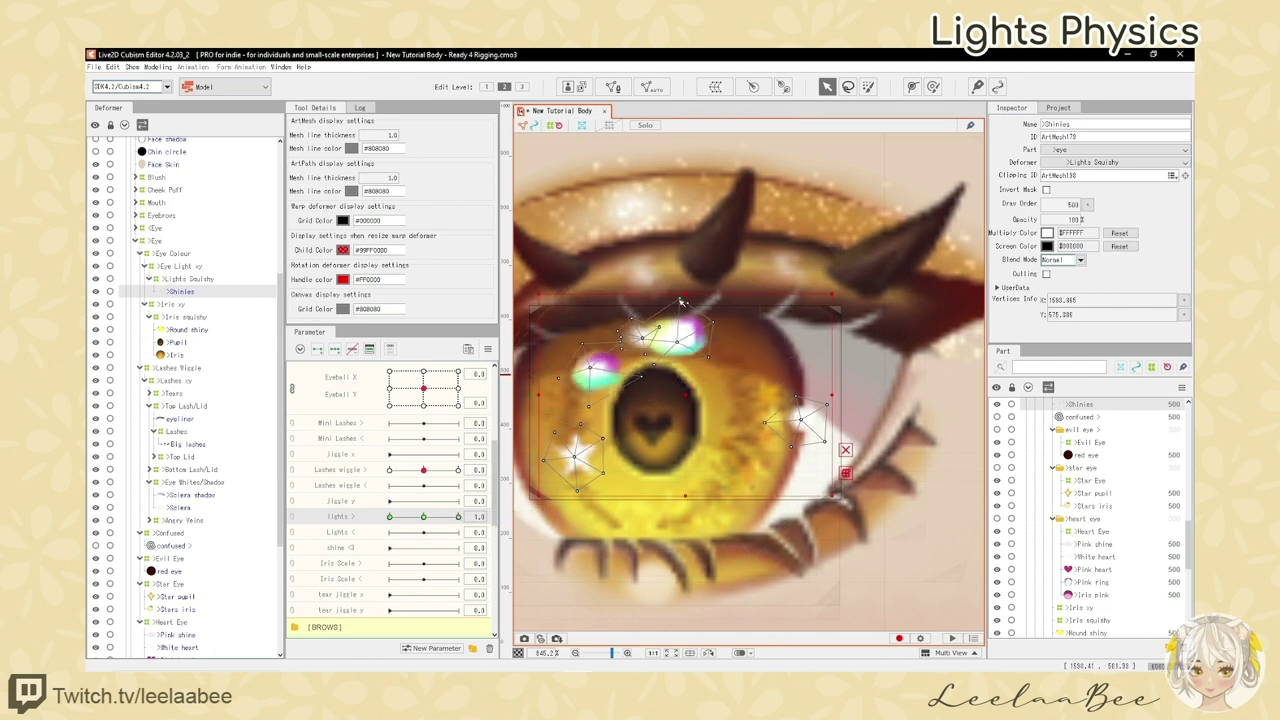
drag(685, 299, 658, 295)
drag(641, 377, 626, 368)
Move the small outer-edge highlight up to the upper outer iris, and the pupil's round highlight to the iris's inner edge.
key(q)
drag(862, 402, 850, 385)
mouse_move(800, 420)
mouse_down()
mouse_move(720, 340)
mouse_move(750, 350)
mouse_up()
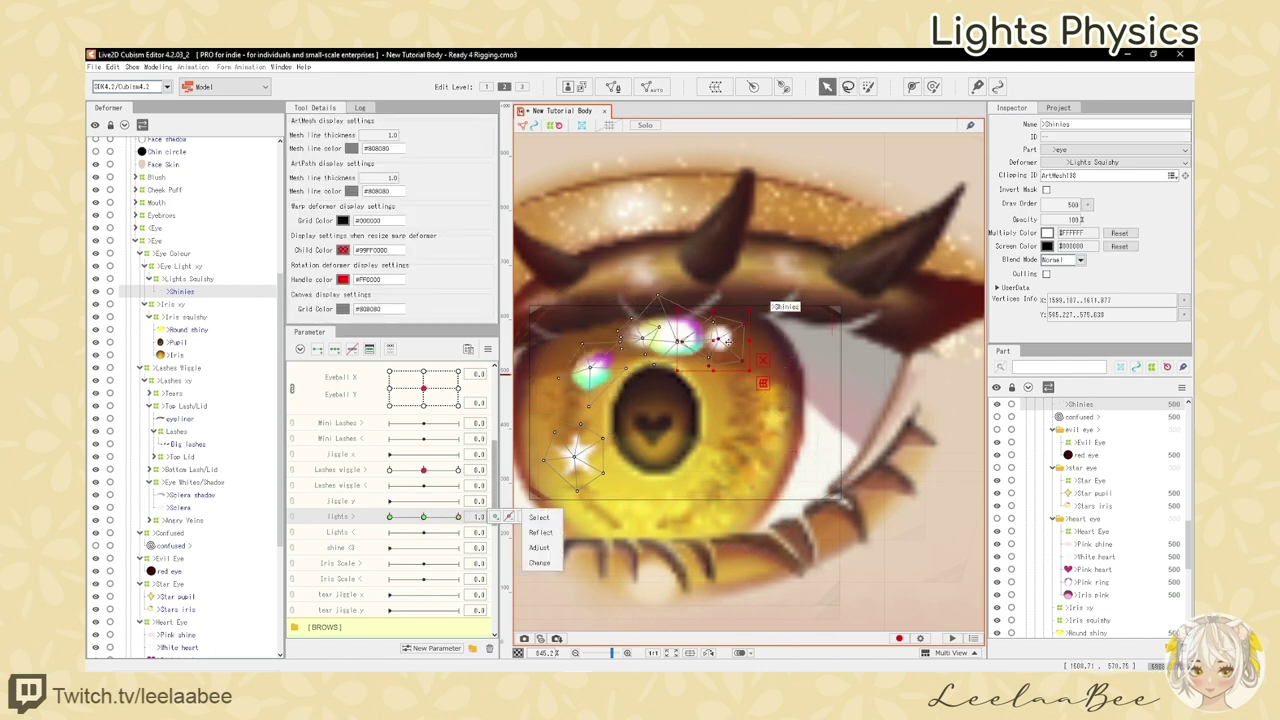
mouse_move(458, 517)
mouse_down()
mouse_move(392, 518)
mouse_move(460, 521)
mouse_up()
key(q)
drag(541, 374, 546, 368)
mouse_move(590, 370)
mouse_down()
mouse_move(564, 398)
mouse_move(561, 387)
mouse_up()
Lasso-select the small upper highlight and shift it toward the inner side, beside the large highlight.
key(q)
click(610, 350)
key(ctrl+z)
mouse_move(458, 517)
mouse_down()
mouse_move(420, 518)
mouse_move(462, 520)
mouse_up()
click(848, 87)
drag(664, 318, 624, 337)
Lasso-select the star highlight on the inner side of the iris and move it across to the lower outer iris.
click(848, 87)
click(586, 390)
mouse_move(600, 428)
mouse_down()
mouse_move(590, 422)
mouse_move(603, 442)
mouse_move(588, 474)
mouse_up()
key(ctrl+z)
click(827, 87)
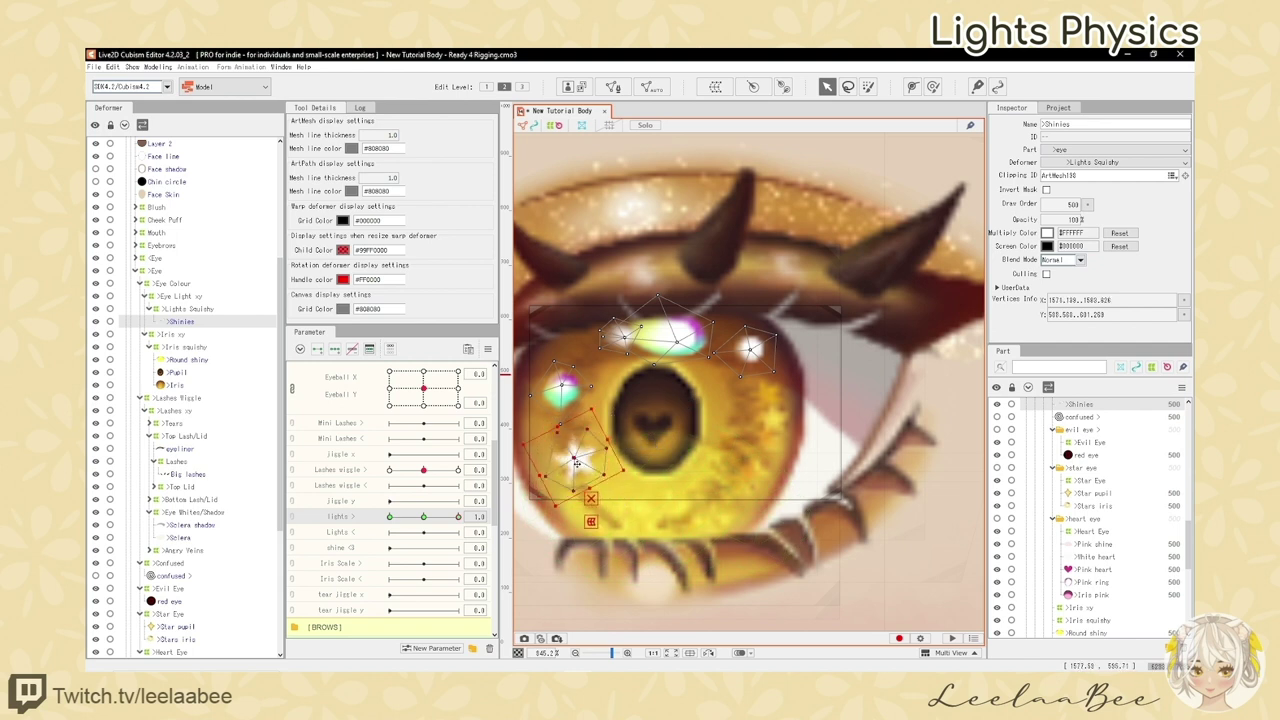
drag(574, 461, 720, 487)
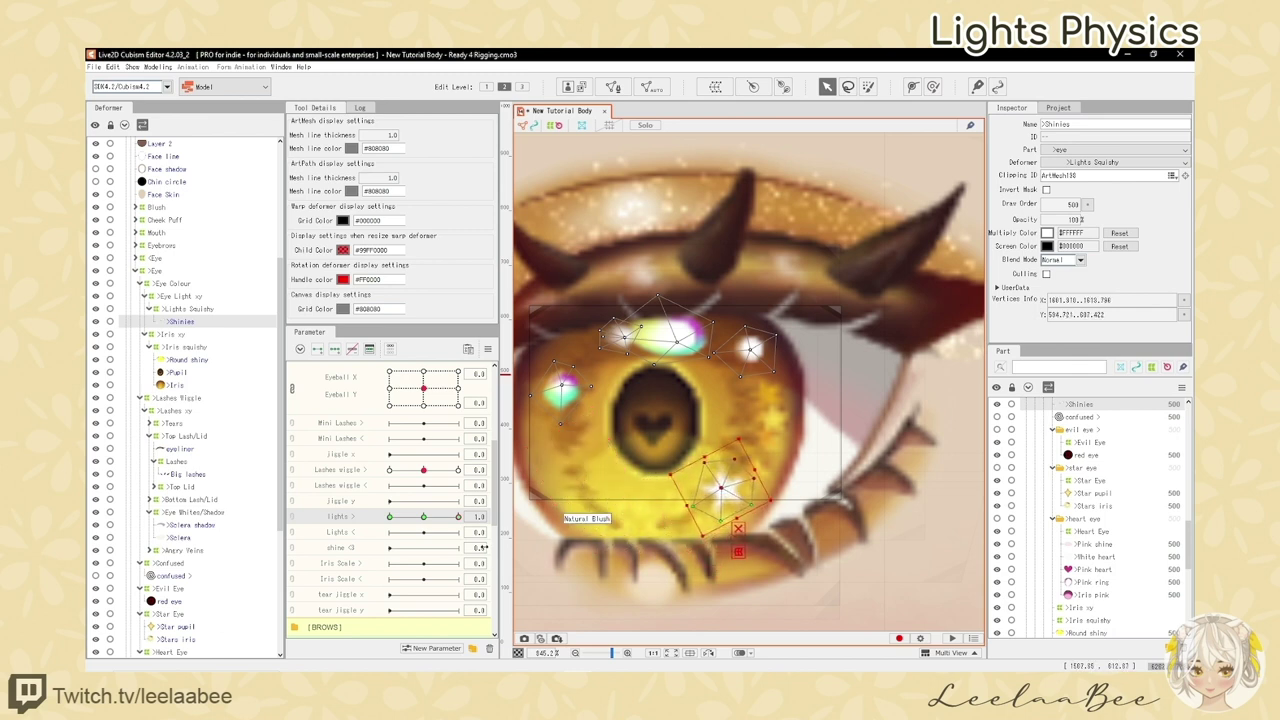
Set the lights > parameter to -1.0 and move the inner star highlight up to the upper inner iris.
drag(430, 520, 390, 518)
click(531, 516)
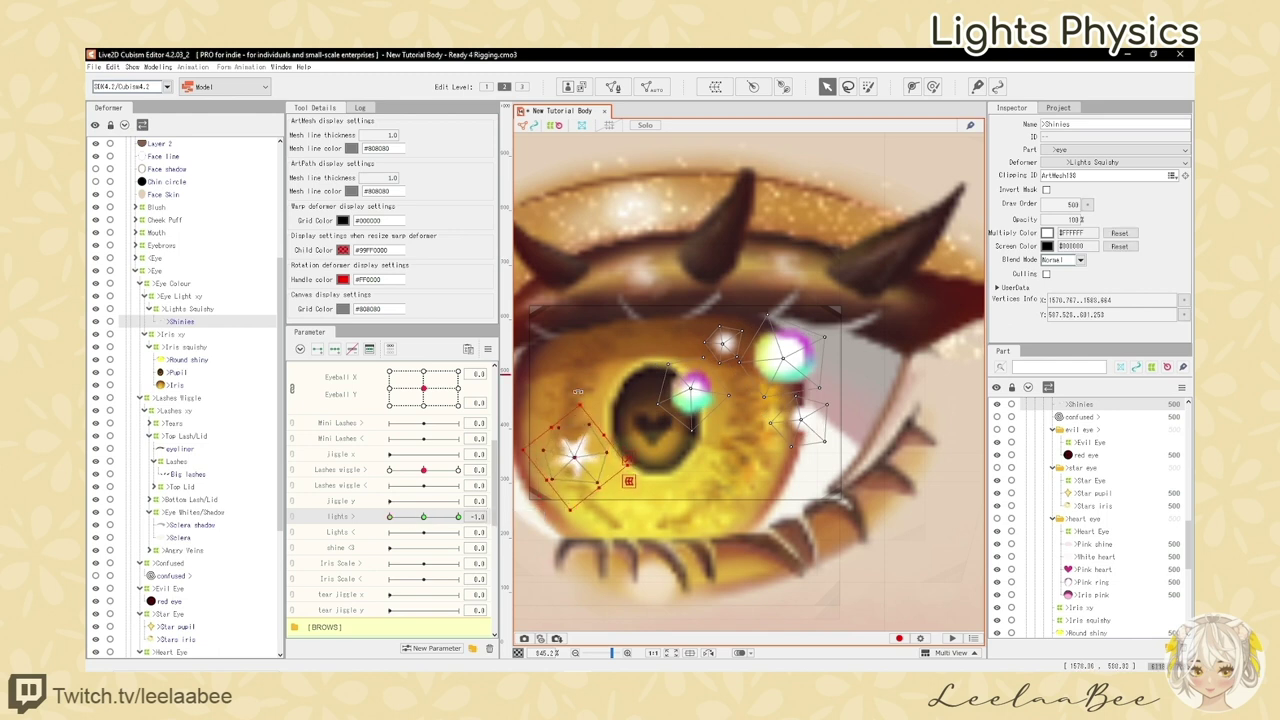
drag(578, 458, 608, 348)
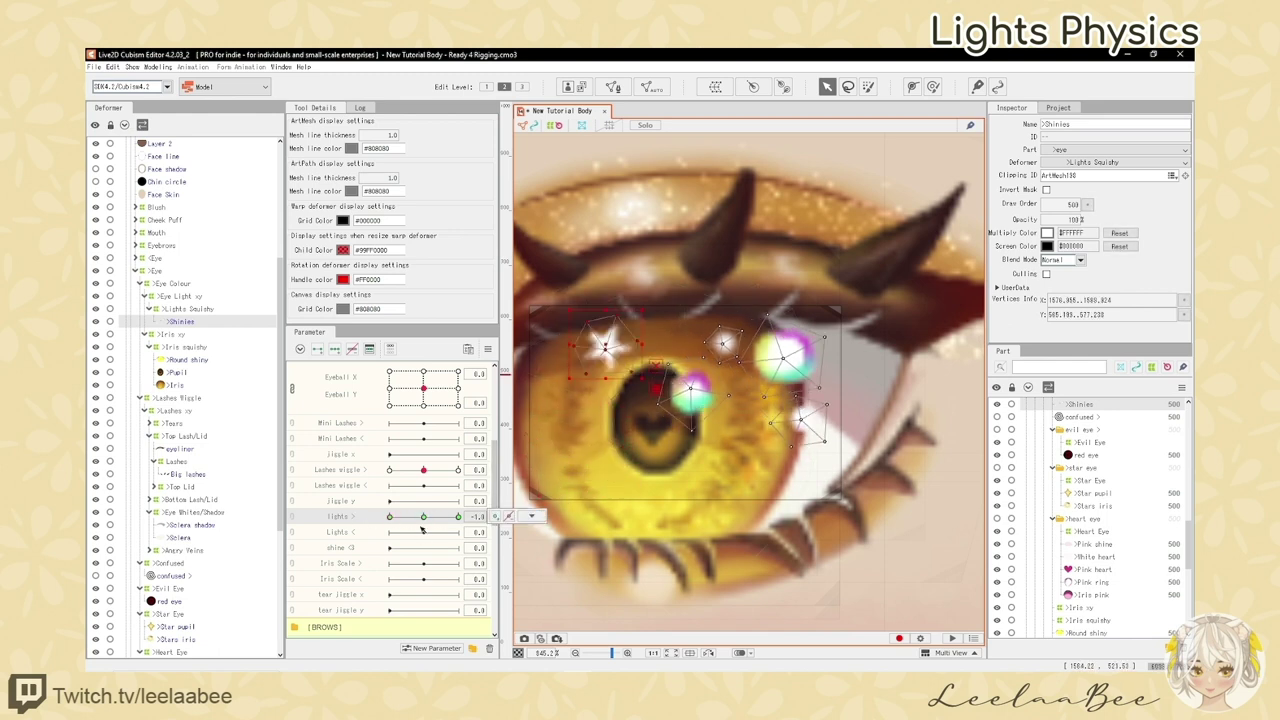
Move the large outer highlight and the small outer-edge highlight down to the lower part of the eye, reshaping the large one.
click(757, 447)
click(870, 135)
drag(757, 447, 834, 440)
click(743, 488)
drag(725, 446, 735, 411)
drag(777, 520, 764, 526)
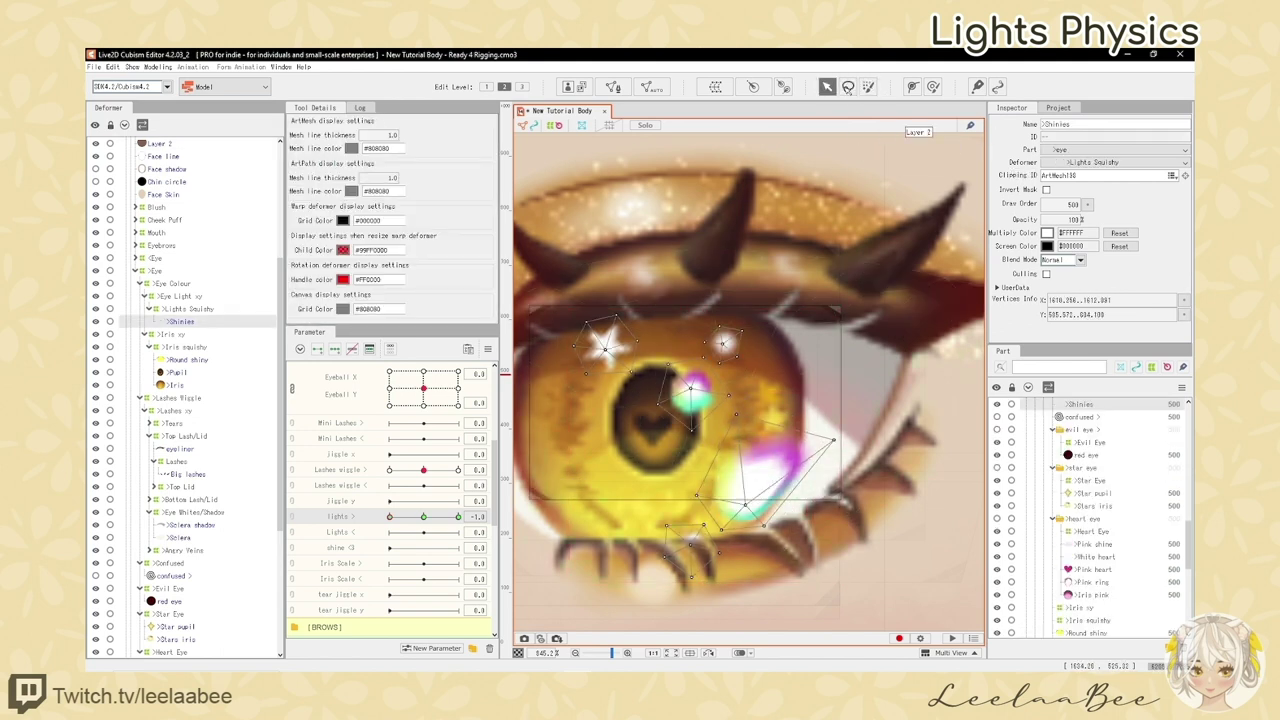
mouse_move(389, 516)
mouse_down()
mouse_move(440, 517)
mouse_move(389, 517)
mouse_up()
click(827, 87)
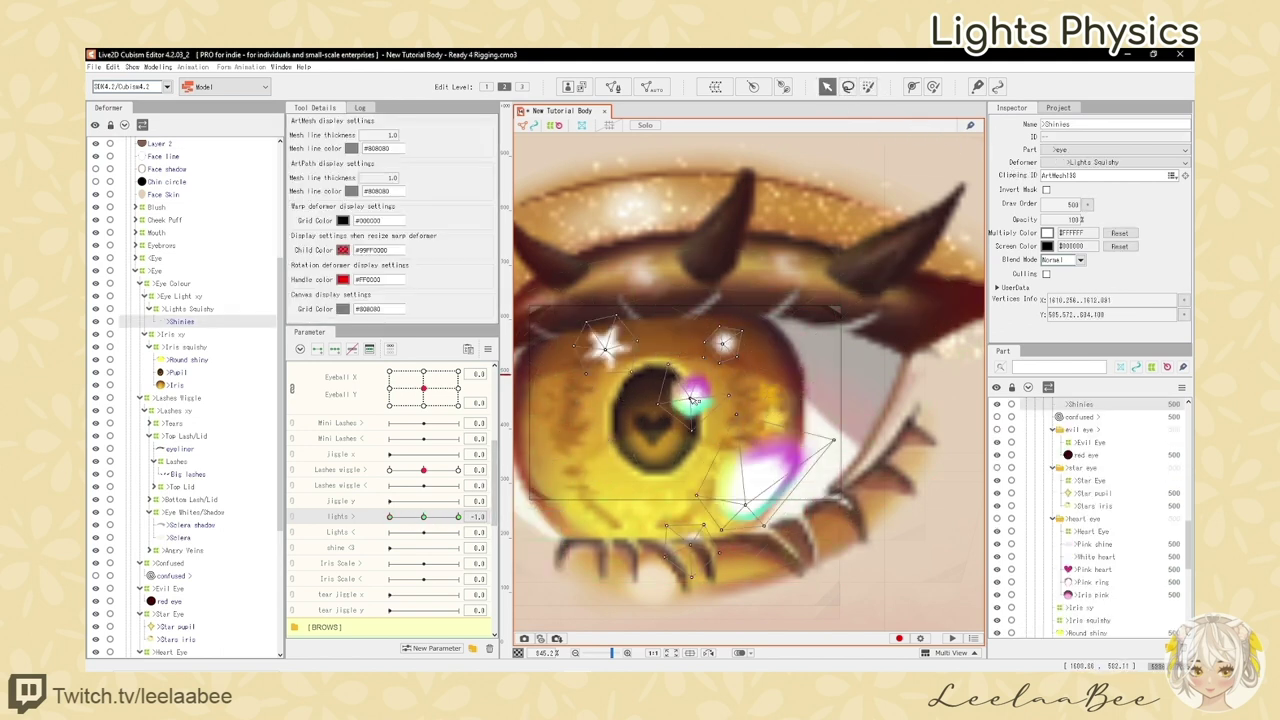
Pull the vertices of the pupil's round highlight down toward the lower iris.
mouse_move(690, 396)
mouse_down()
mouse_move(679, 464)
mouse_move(700, 436)
mouse_move(694, 508)
mouse_up()
drag(673, 436, 682, 438)
mouse_move(389, 517)
mouse_down()
mouse_move(429, 517)
mouse_move(389, 517)
mouse_up()
Move the small upper highlight down toward the outer iris by its vertices, and lasso-select it.
drag(723, 344, 747, 378)
drag(719, 363, 727, 400)
drag(731, 329, 743, 361)
drag(716, 363, 730, 371)
mouse_move(389, 517)
mouse_down()
mouse_move(426, 517)
mouse_move(385, 521)
mouse_up()
click(848, 87)
mouse_move(704, 348)
mouse_down()
mouse_move(791, 583)
mouse_move(780, 350)
mouse_up()
click(827, 87)
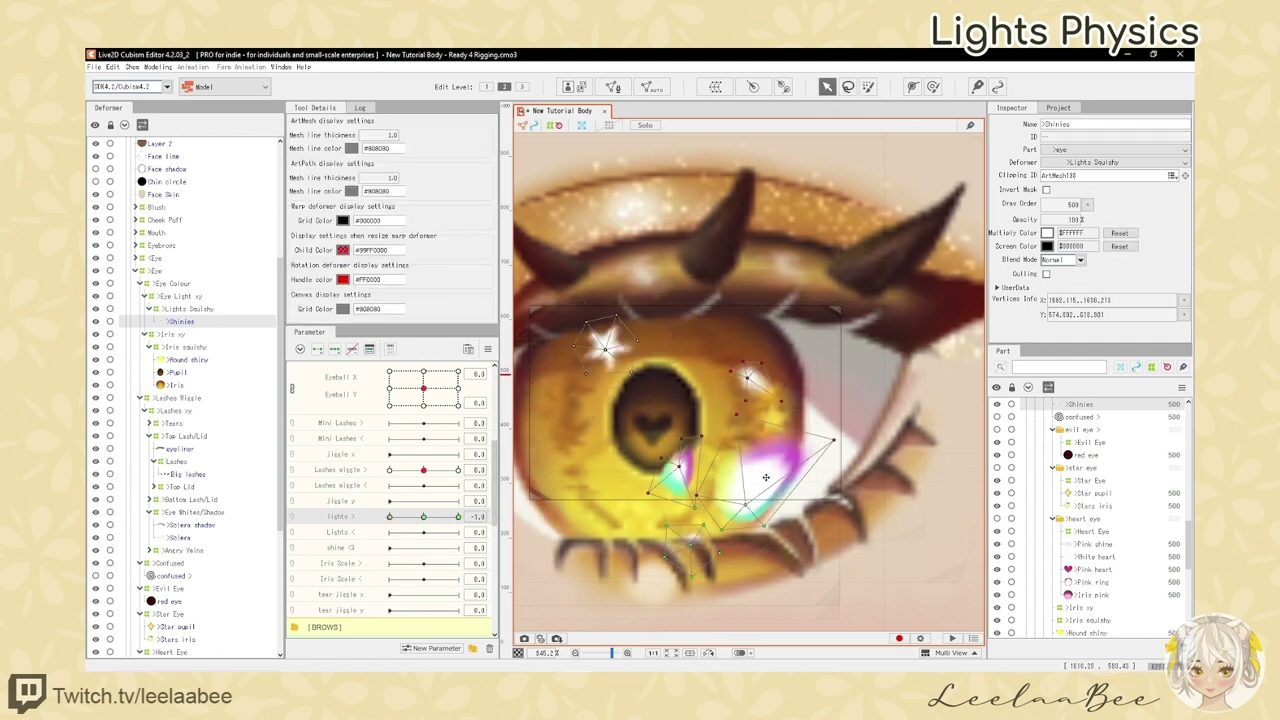
Shift and squash the large lower highlight and the small bottom highlight vertex by vertex along the lower edge of the iris.
click(848, 87)
click(827, 87)
drag(766, 478, 745, 492)
drag(646, 540, 619, 518)
mouse_move(669, 559)
mouse_down()
mouse_move(638, 539)
mouse_move(608, 550)
mouse_up()
drag(671, 591, 623, 555)
drag(698, 566, 662, 535)
mouse_move(619, 518)
mouse_down()
mouse_move(607, 508)
mouse_move(658, 514)
mouse_move(611, 497)
mouse_up()
drag(716, 429, 716, 458)
drag(813, 454, 810, 445)
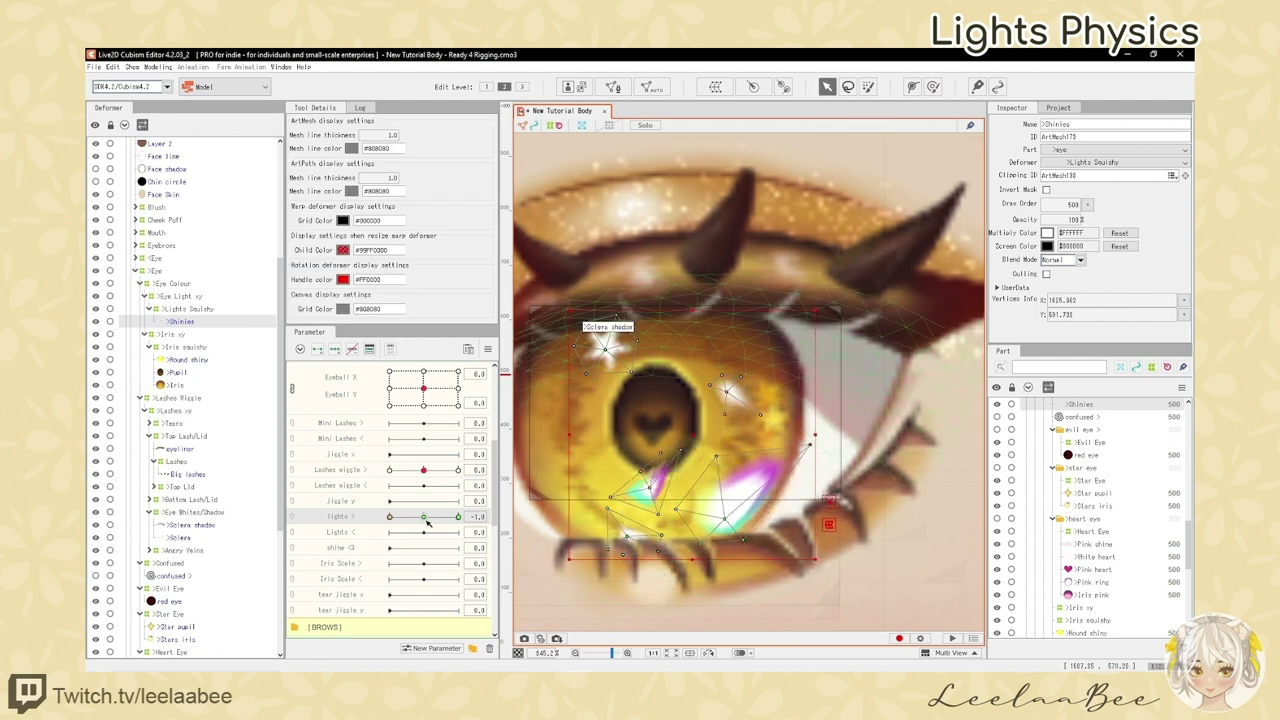
Set lights > to 1.0, stretch the small outer highlight upward, and return the parameter to 0.
drag(390, 518, 466, 517)
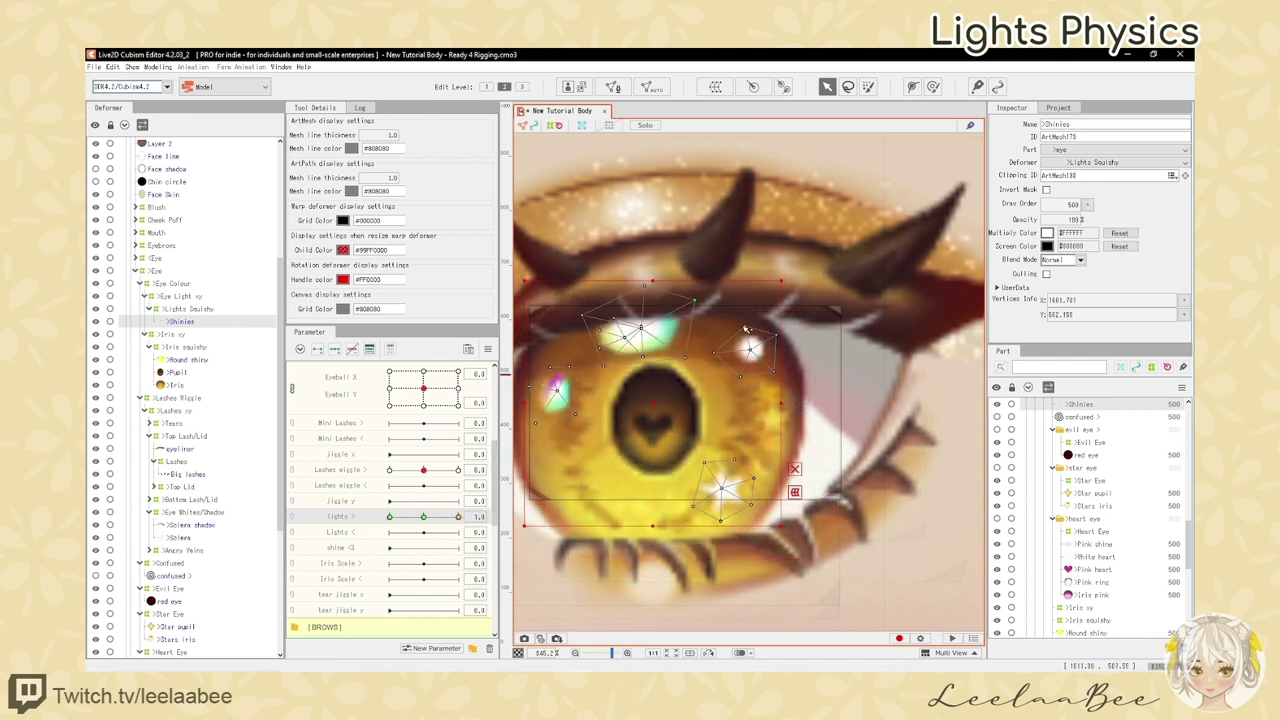
drag(751, 336, 732, 307)
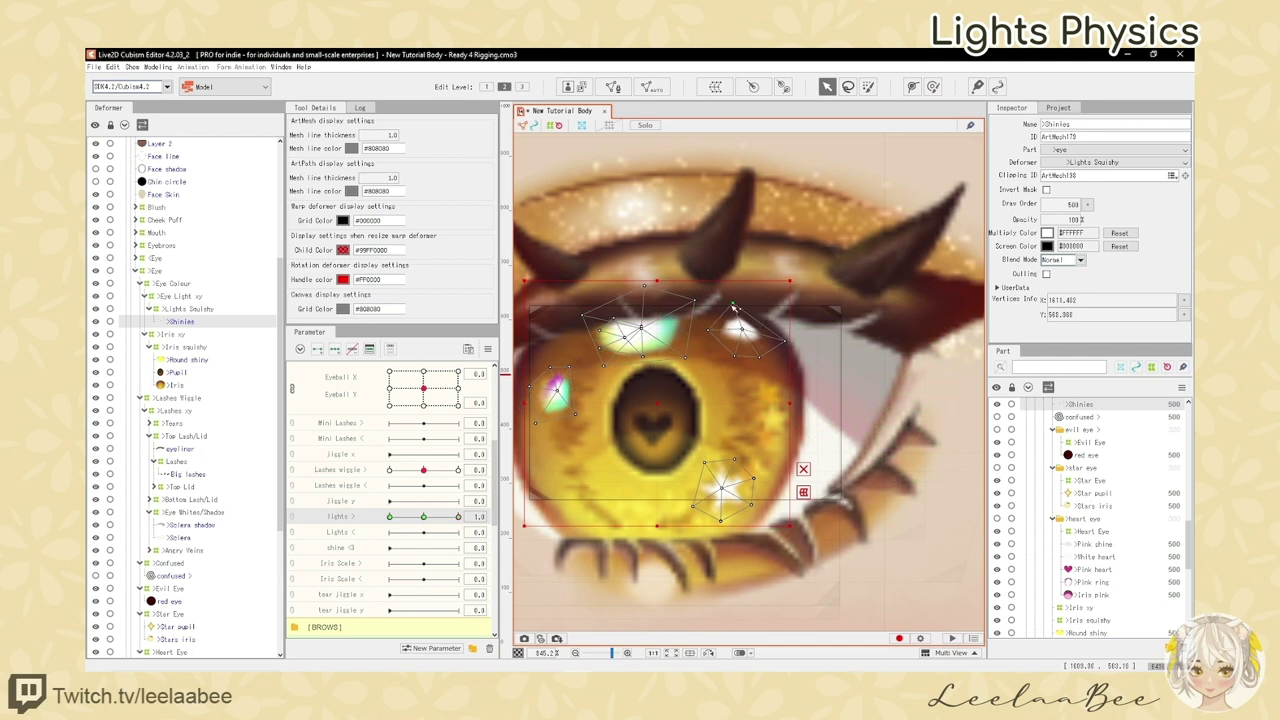
drag(458, 517, 430, 527)
Add keys at -0.5 and 0.5 to the lights > parameter in the keyform editor.
click(370, 350)
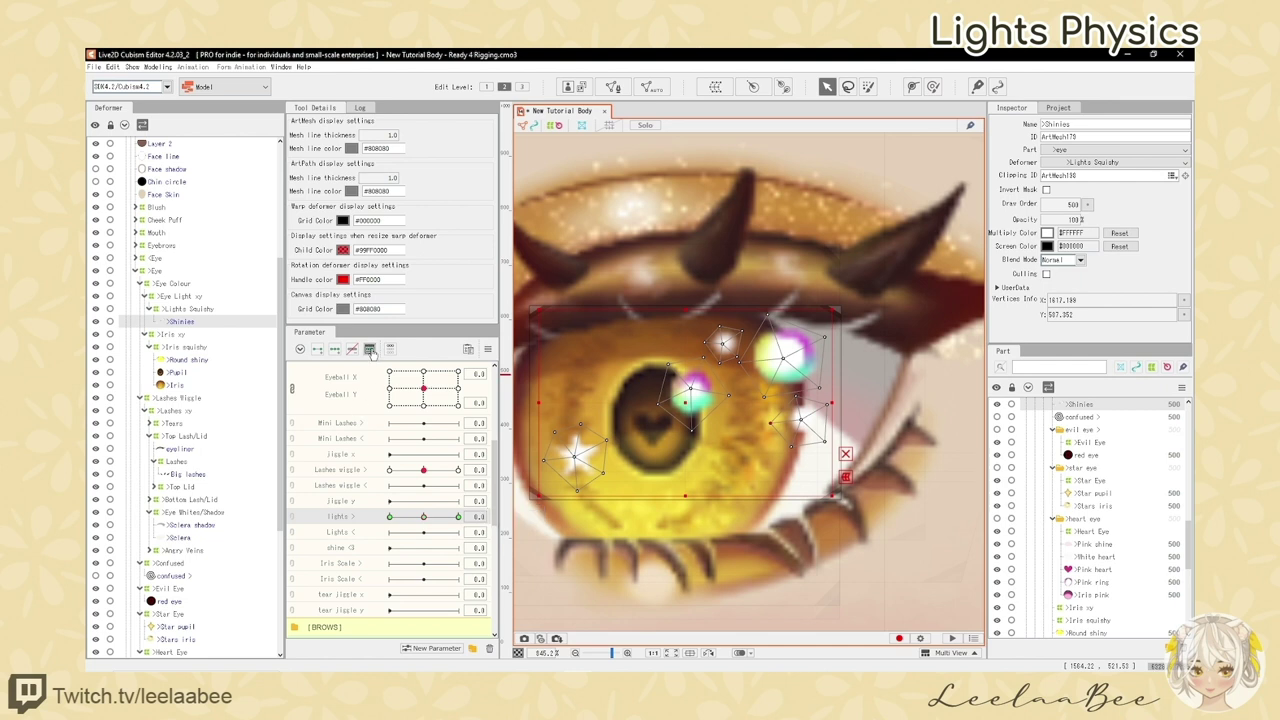
click(555, 252)
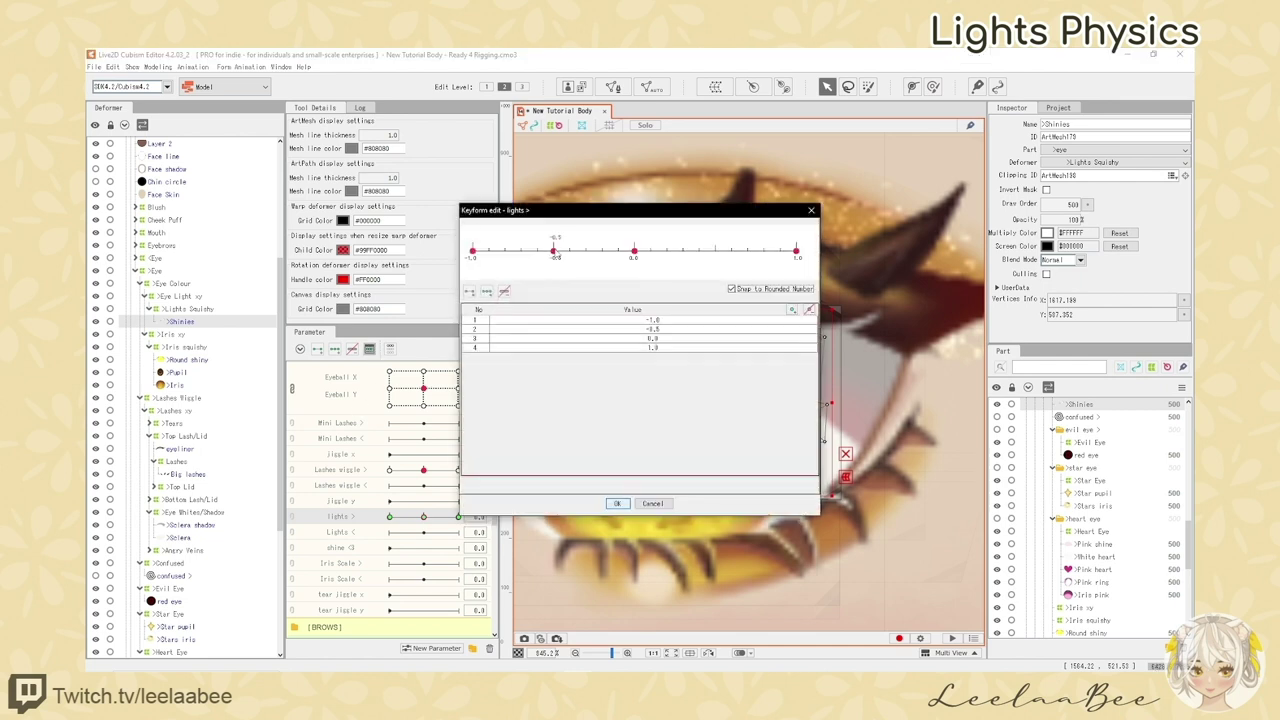
click(716, 252)
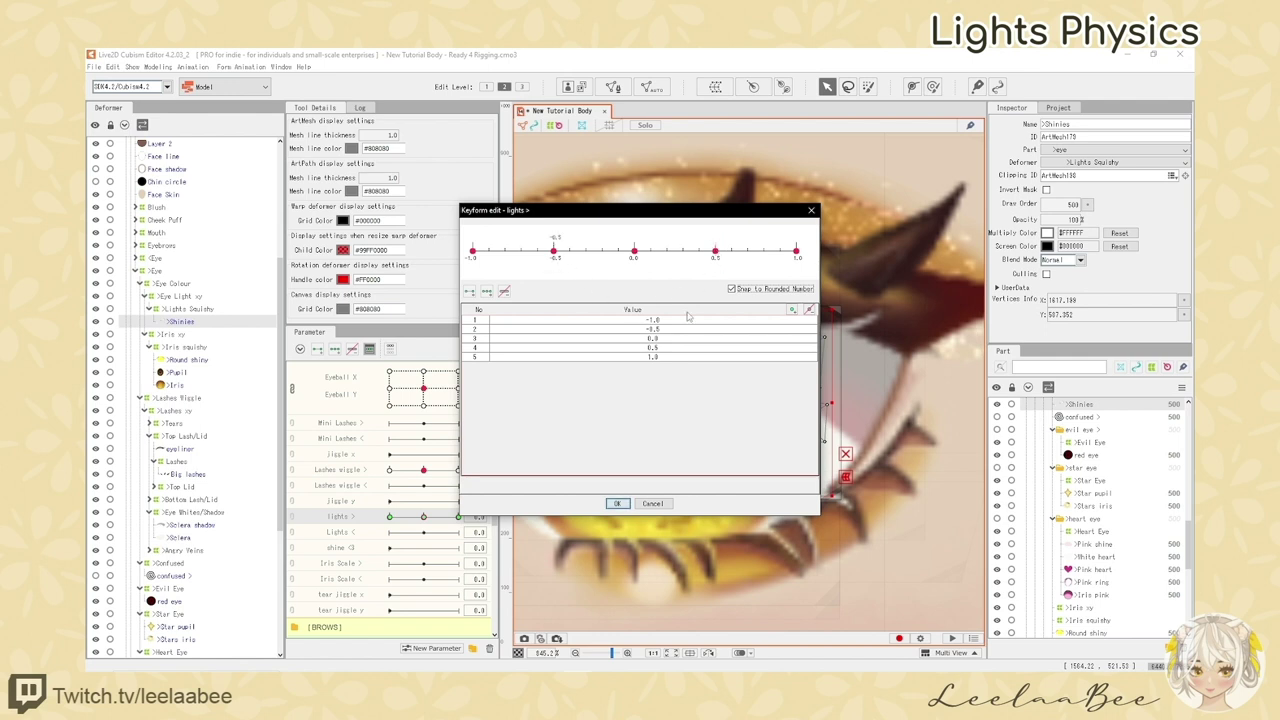
click(617, 503)
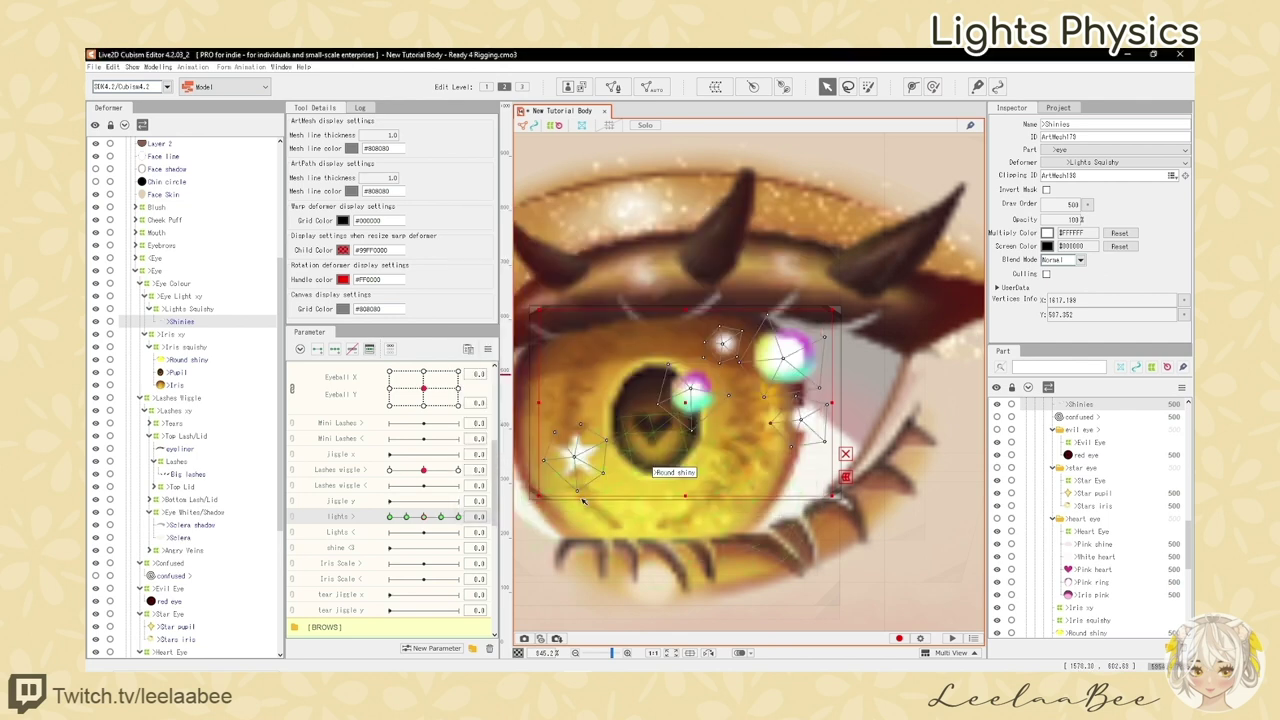
Set lights > to -0.5 and reshape the large highlight, the small lower highlight and the pupil's round highlight by their vertices.
mouse_move(426, 520)
mouse_down()
mouse_move(372, 521)
mouse_move(432, 518)
mouse_move(410, 521)
mouse_up()
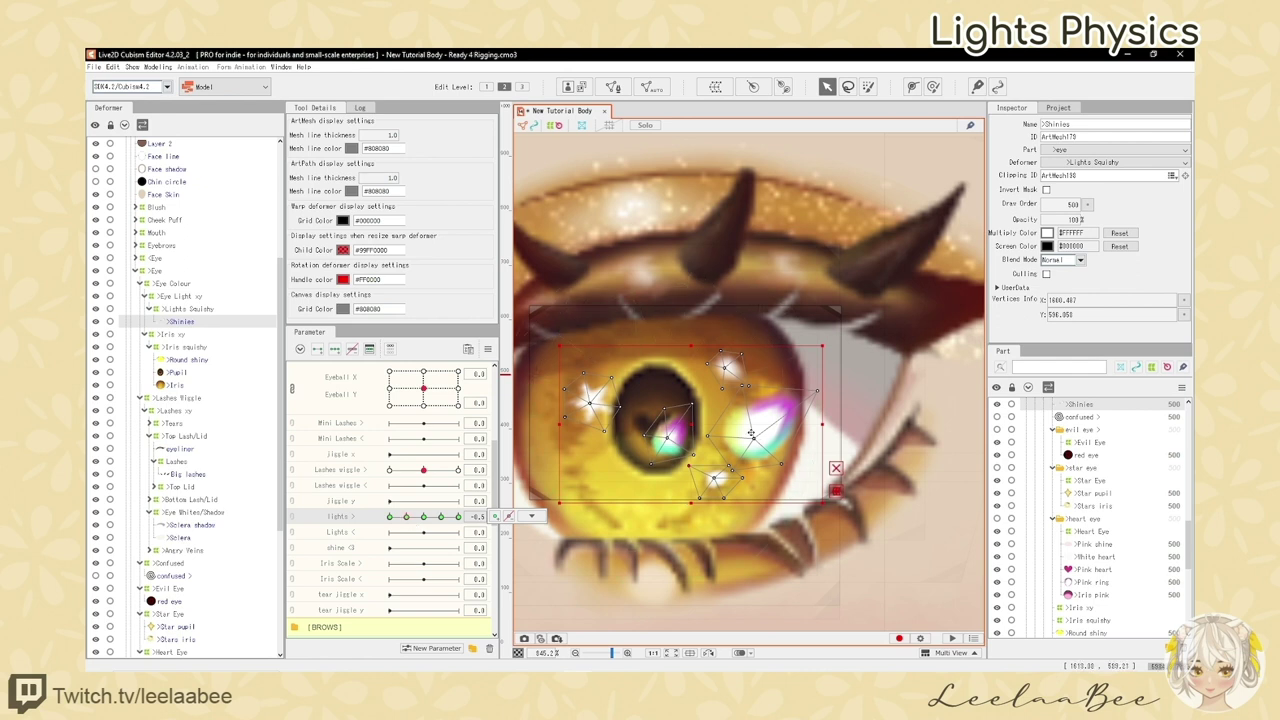
drag(754, 438, 768, 465)
drag(757, 391, 761, 503)
mouse_move(721, 445)
mouse_down()
mouse_move(762, 465)
mouse_move(711, 472)
mouse_up()
drag(729, 466, 634, 420)
drag(655, 437, 686, 463)
drag(652, 464, 666, 481)
Reshape the inner star highlight and the small upper highlight by moving their vertices on the -0.5 key of lights >.
drag(584, 373, 576, 353)
drag(590, 403, 548, 389)
drag(565, 417, 558, 390)
drag(620, 407, 606, 401)
drag(604, 431, 614, 432)
drag(612, 378, 615, 377)
drag(749, 386, 777, 377)
mouse_move(424, 517)
mouse_down()
mouse_move(500, 517)
mouse_move(406, 517)
mouse_up()
mouse_move(725, 368)
mouse_down()
mouse_move(749, 378)
mouse_move(740, 398)
mouse_move(726, 362)
mouse_up()
Set lights > to 0.5 and stretch the large upper highlight lengthwise along the upper lid.
drag(406, 517, 441, 516)
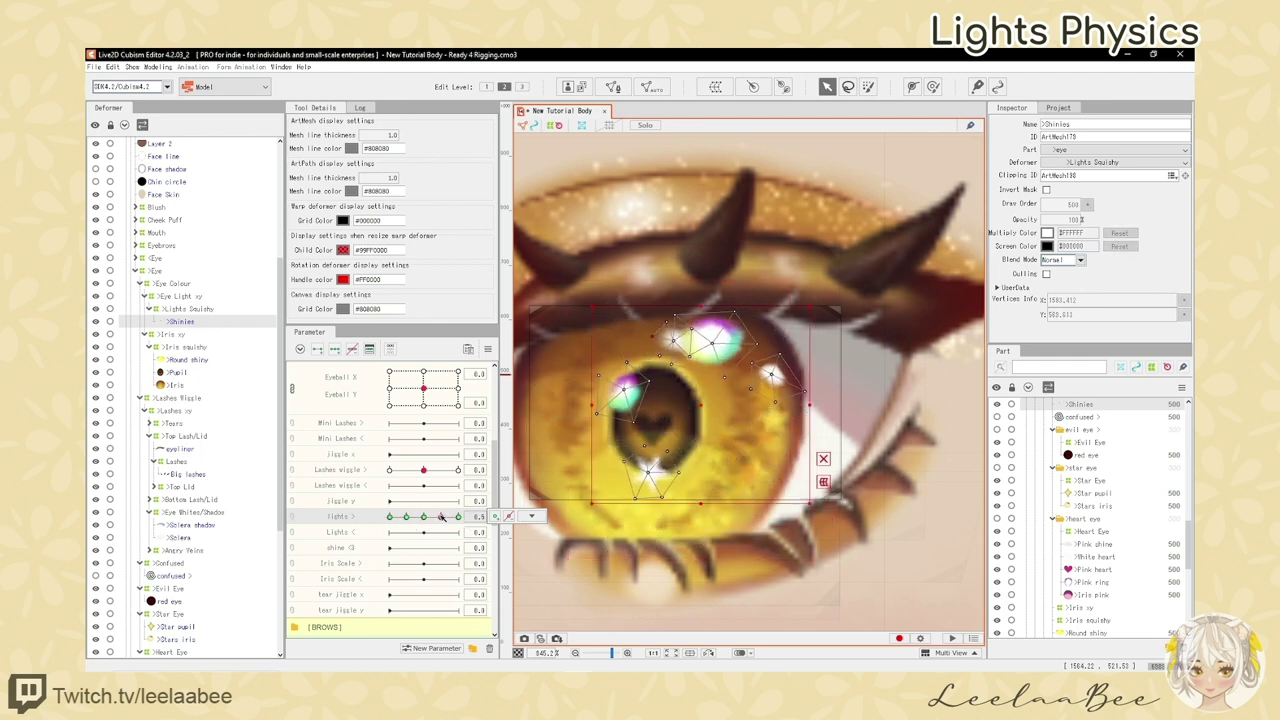
drag(712, 343, 690, 357)
drag(725, 378, 810, 343)
drag(675, 314, 647, 296)
drag(690, 356, 708, 333)
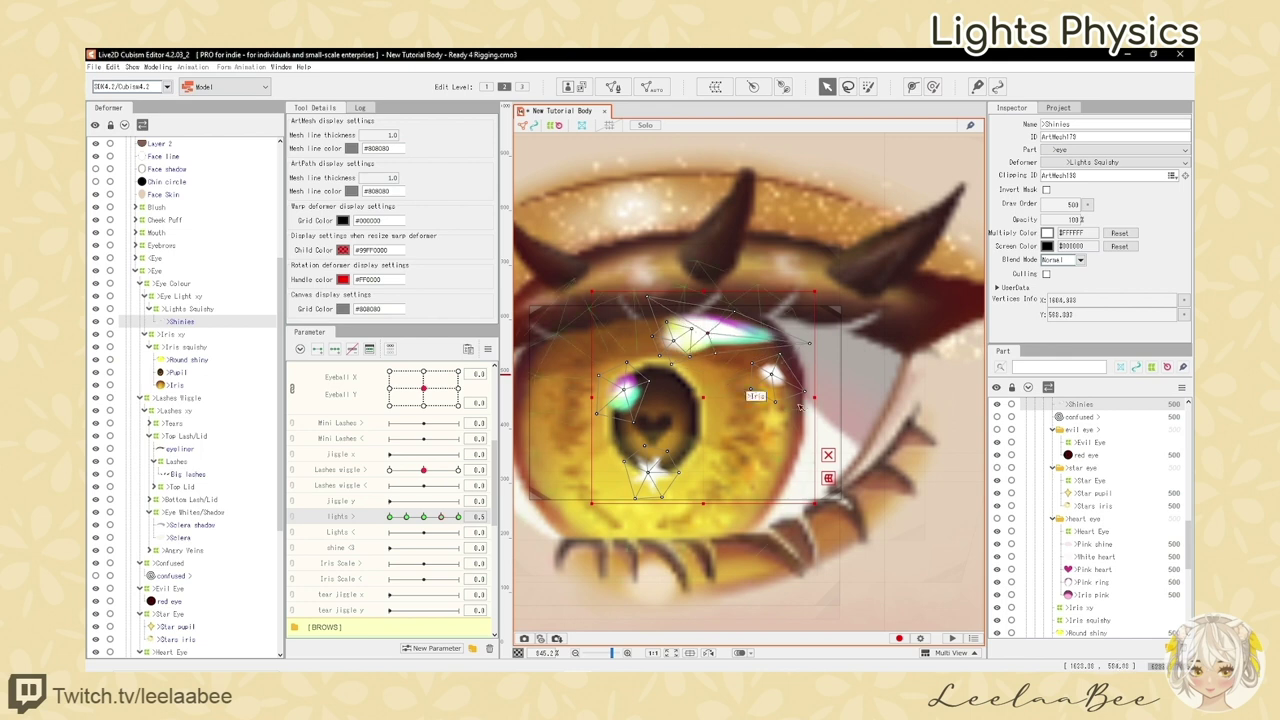
Distort the small outer highlight and the pupil's round highlight by their vertices, and return lights > to 0.
drag(771, 374, 756, 421)
drag(804, 391, 778, 389)
drag(624, 389, 623, 412)
drag(633, 422, 628, 444)
drag(649, 381, 658, 362)
drag(627, 362, 619, 382)
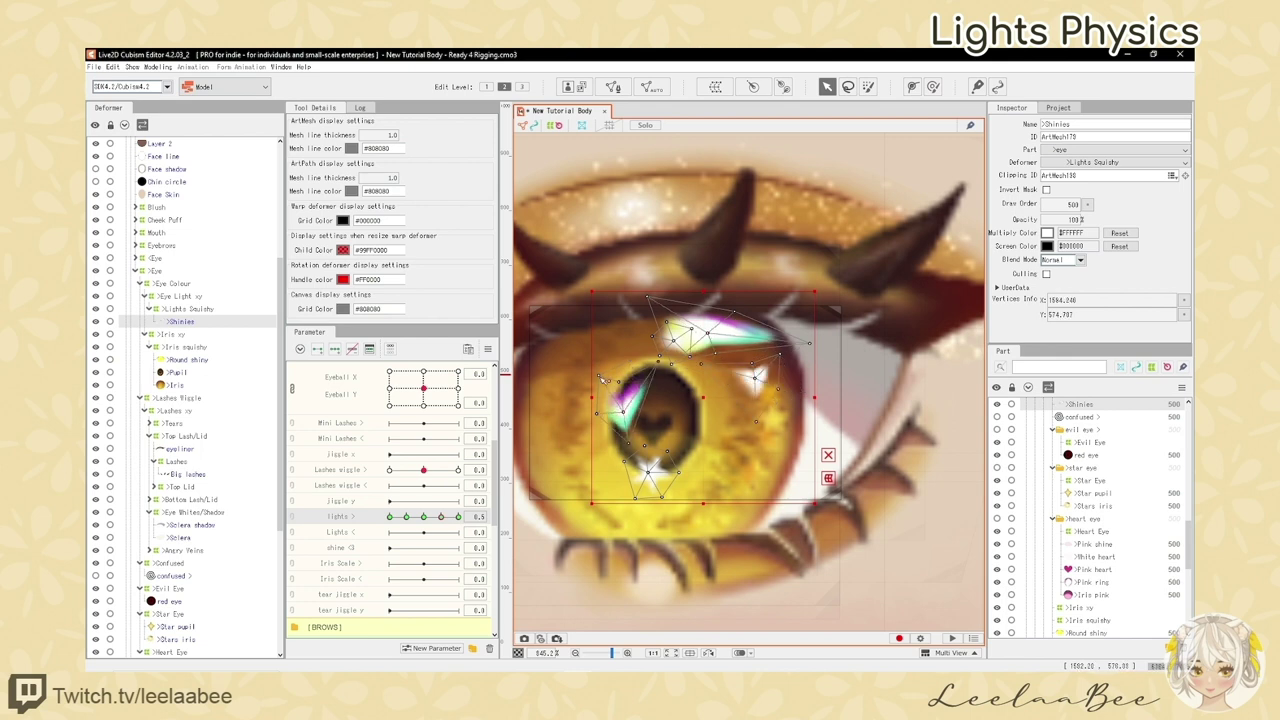
mouse_move(440, 516)
mouse_down()
mouse_move(462, 517)
mouse_move(393, 517)
mouse_move(457, 519)
mouse_move(398, 519)
mouse_move(424, 517)
mouse_up()
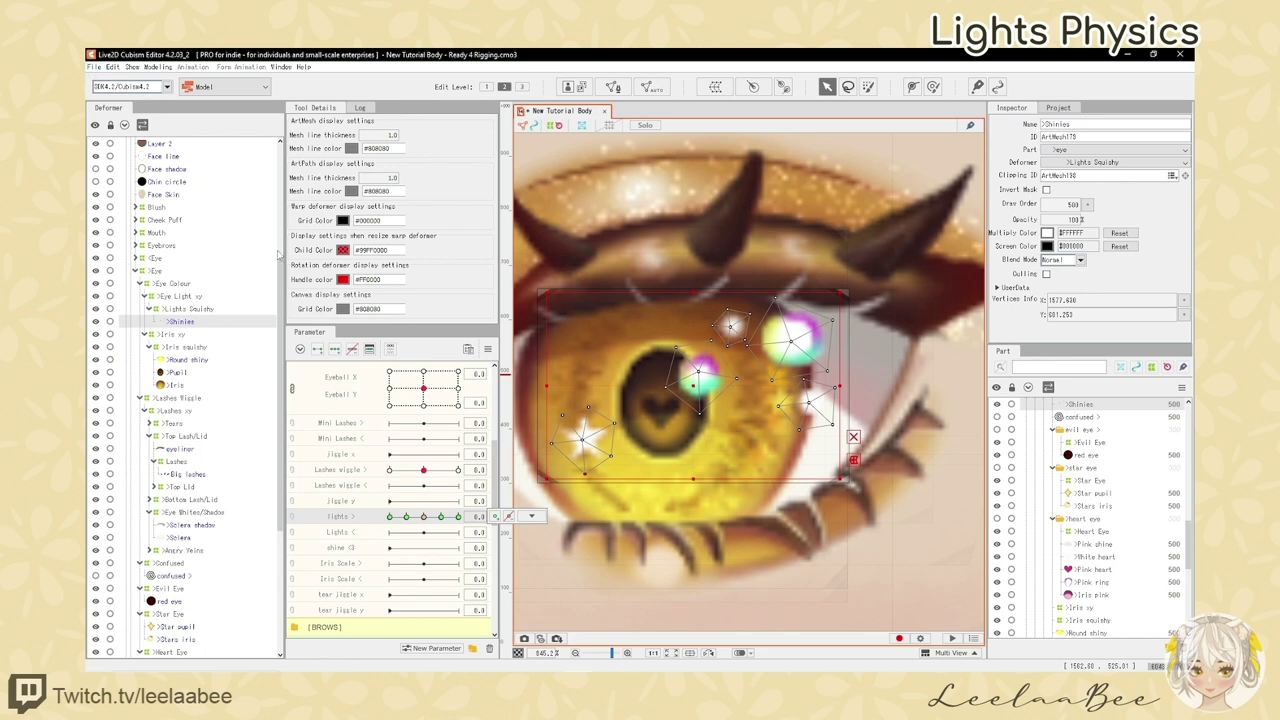
Save the model and open the physics and scene blending settings.
key(ctrl+s)
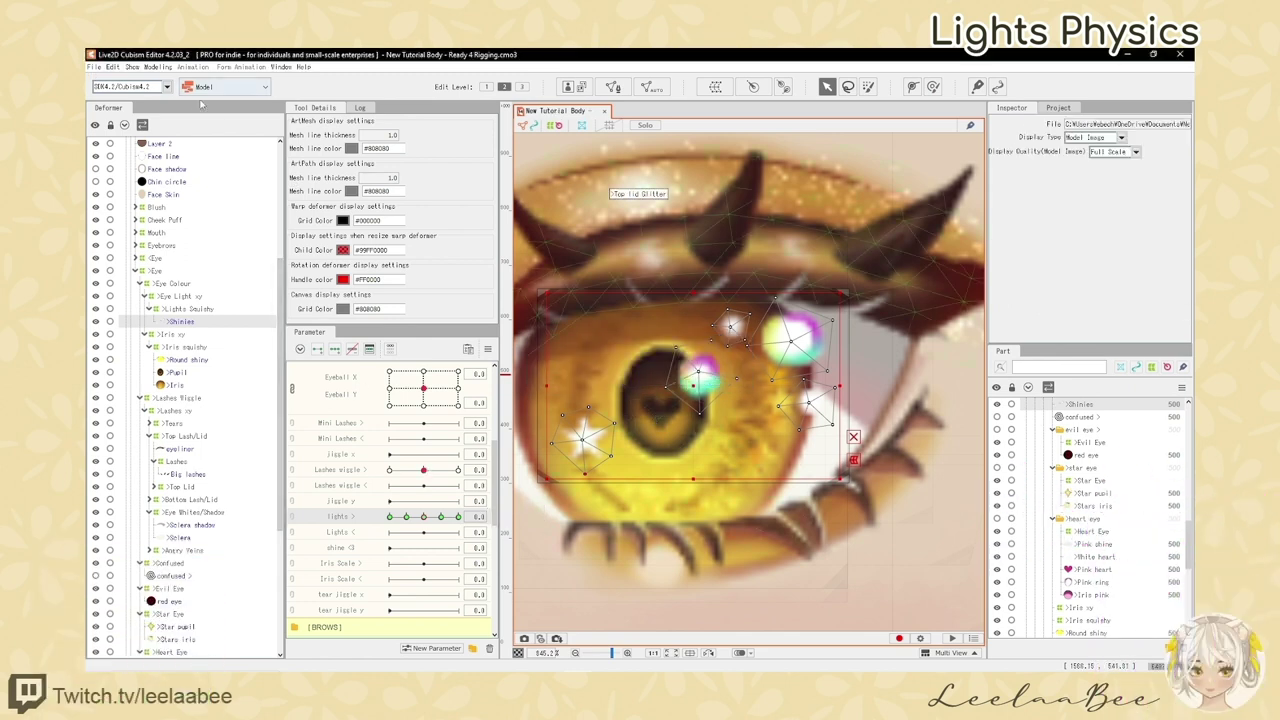
click(158, 68)
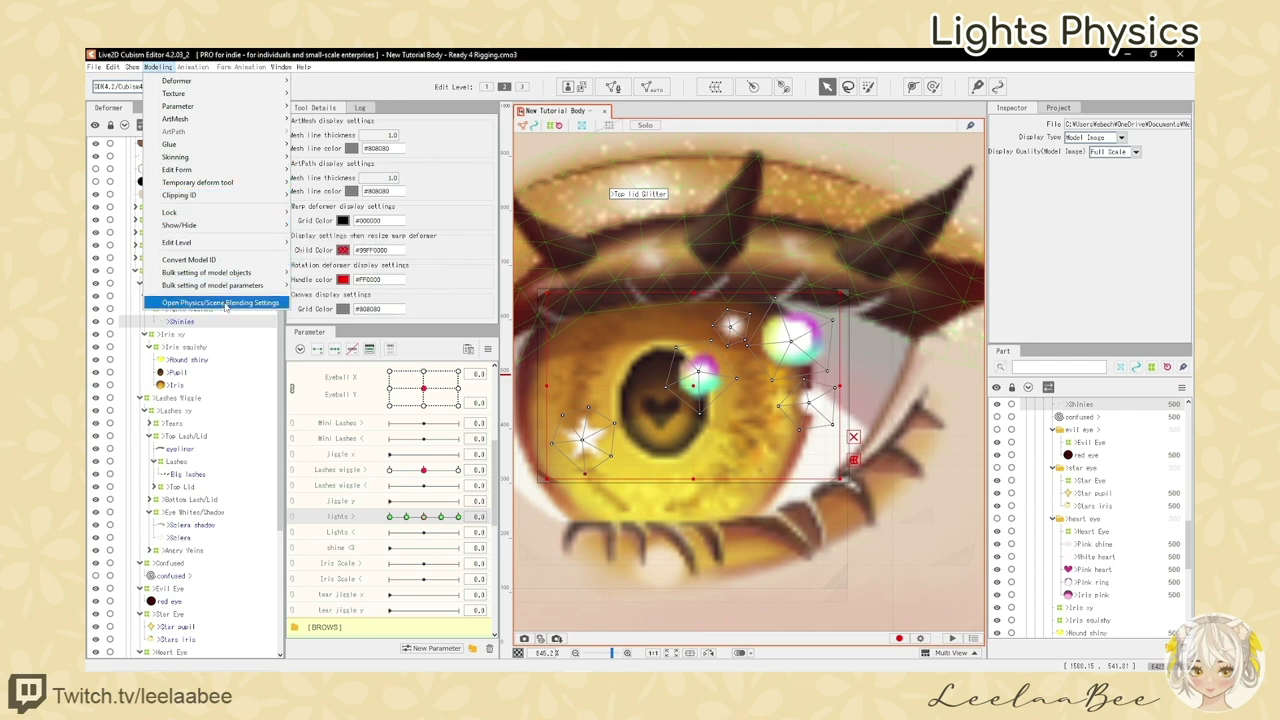
click(224, 303)
Add a new physics group named >Lights.
click(360, 177)
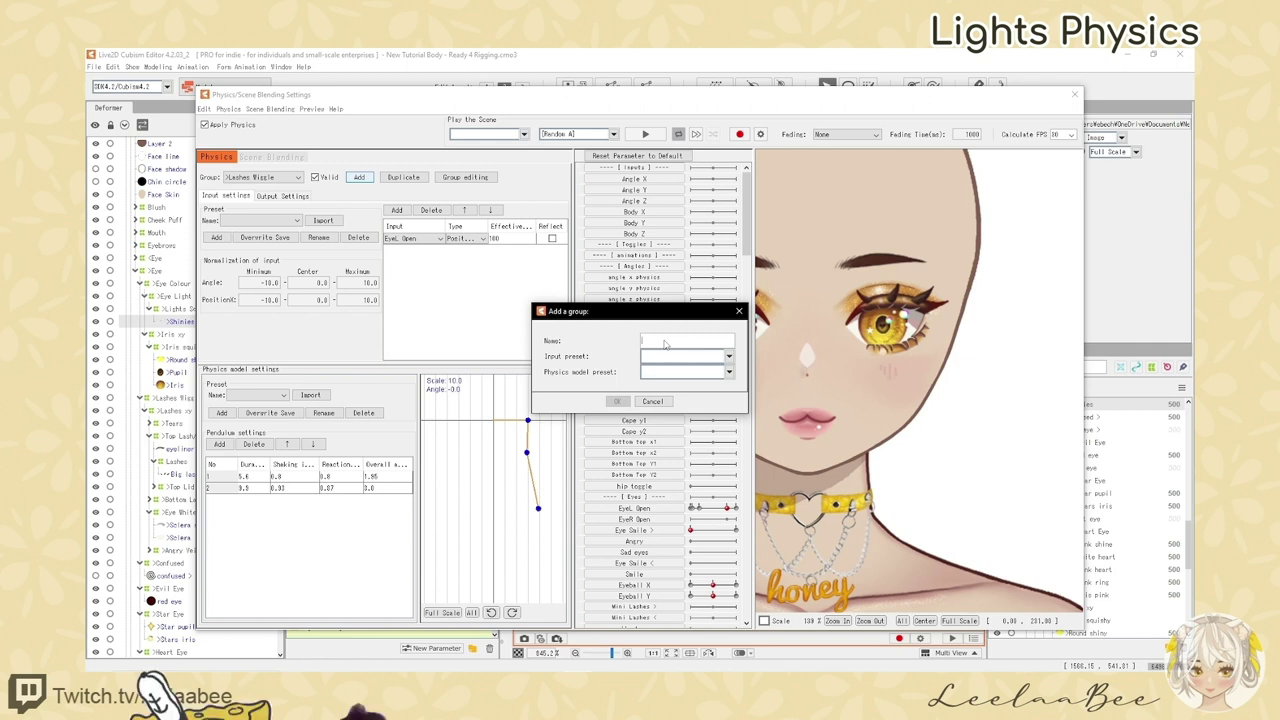
text(>Lights)
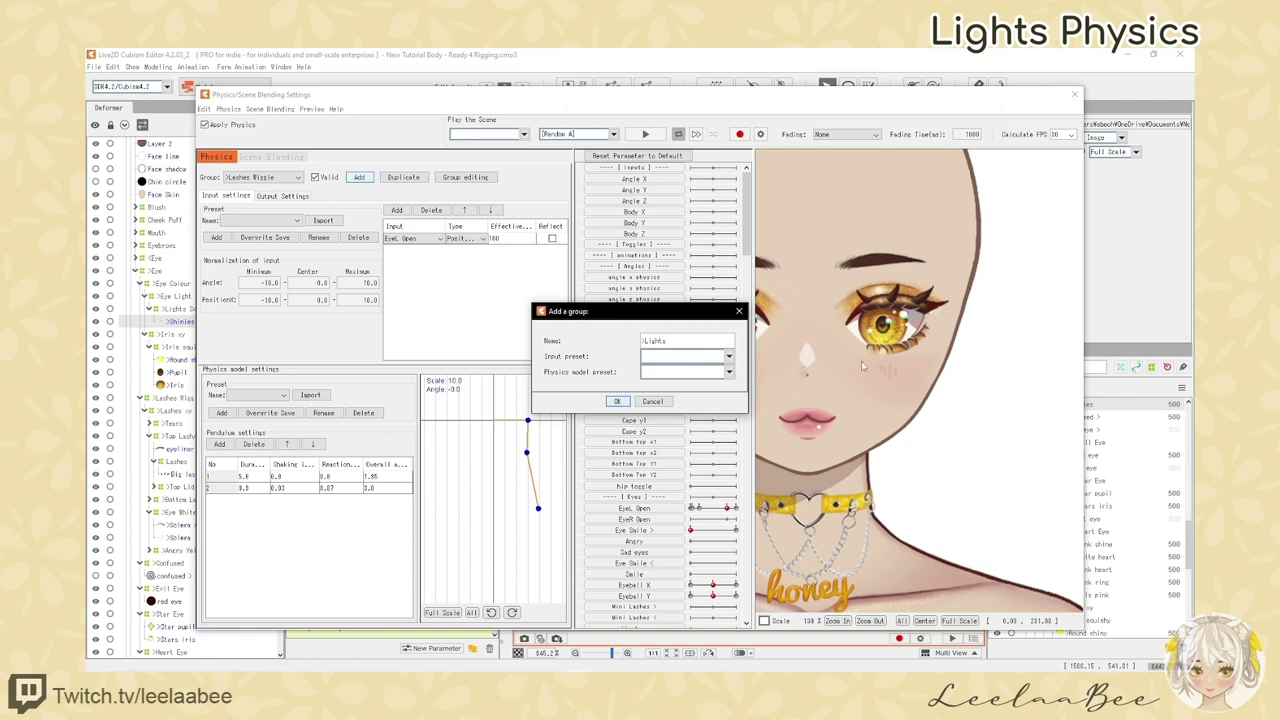
click(618, 401)
Add EyeL Open as the input parameter of the >Lights physics group.
right_click(448, 286)
click(478, 292)
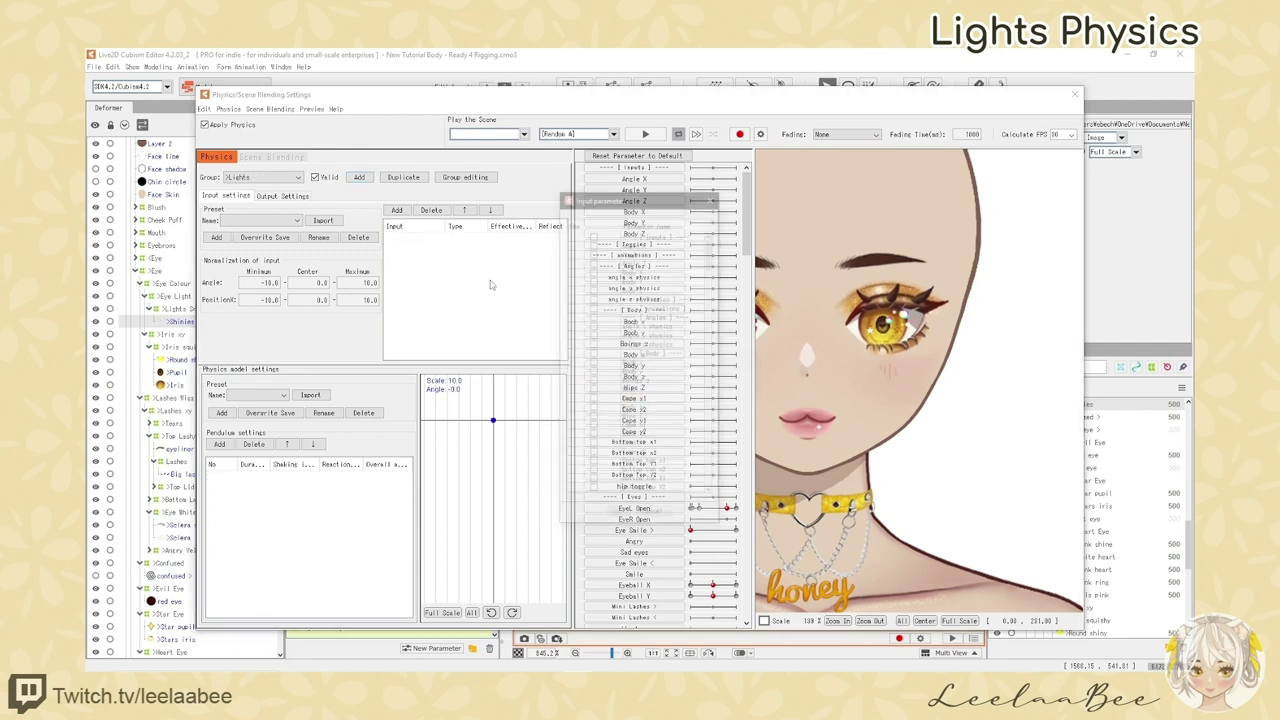
scroll(690, 303, down, 7)
click(592, 330)
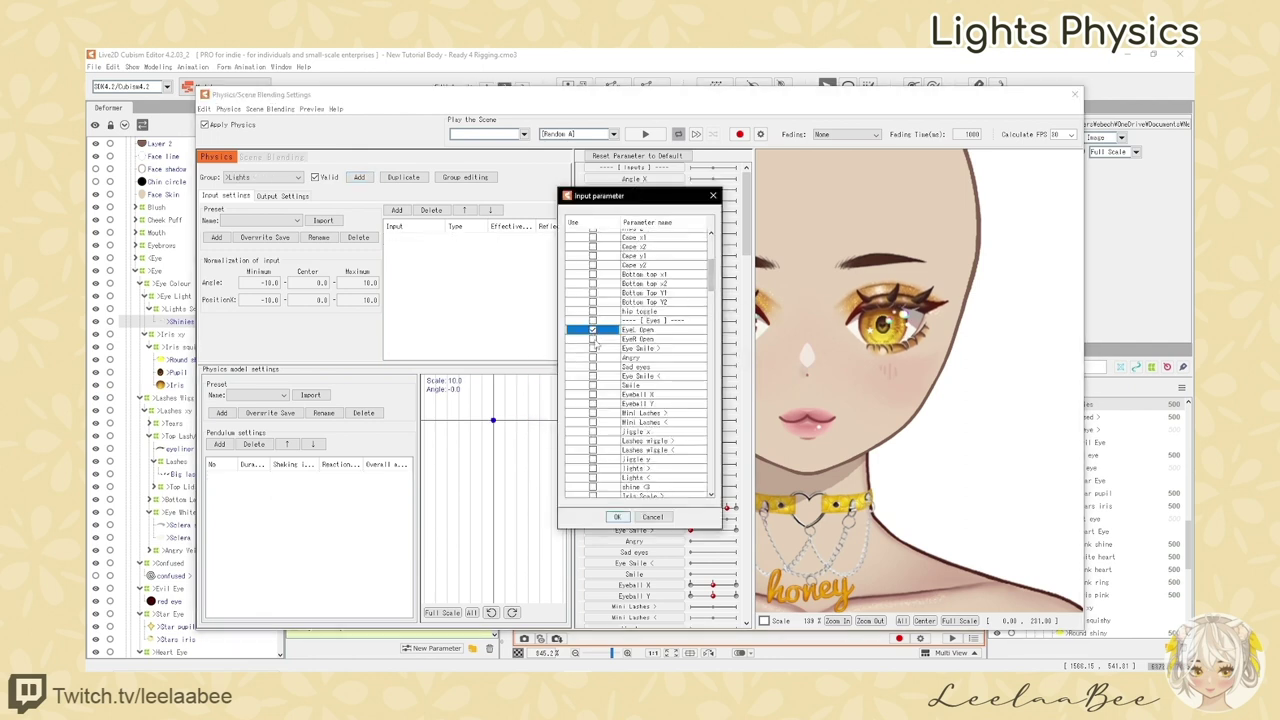
click(617, 516)
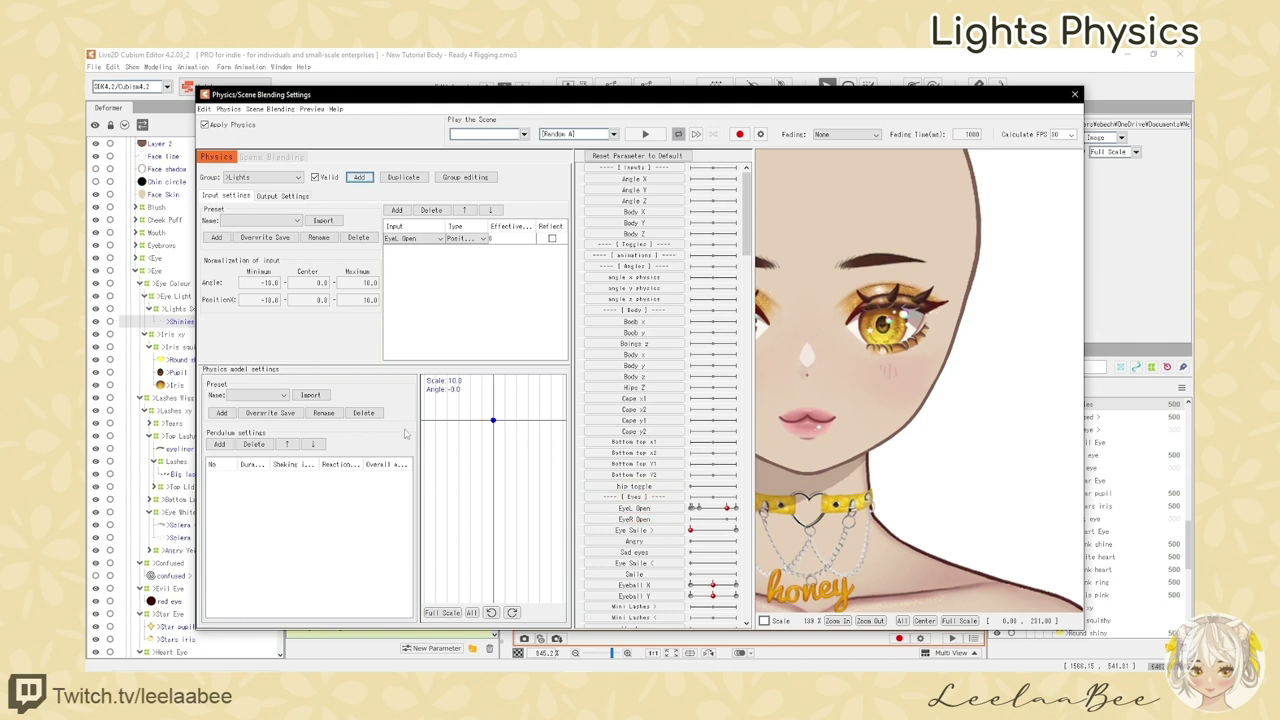
Add two pendulums to the >Lights group's physics model.
right_click(281, 490)
click(298, 494)
right_click(283, 498)
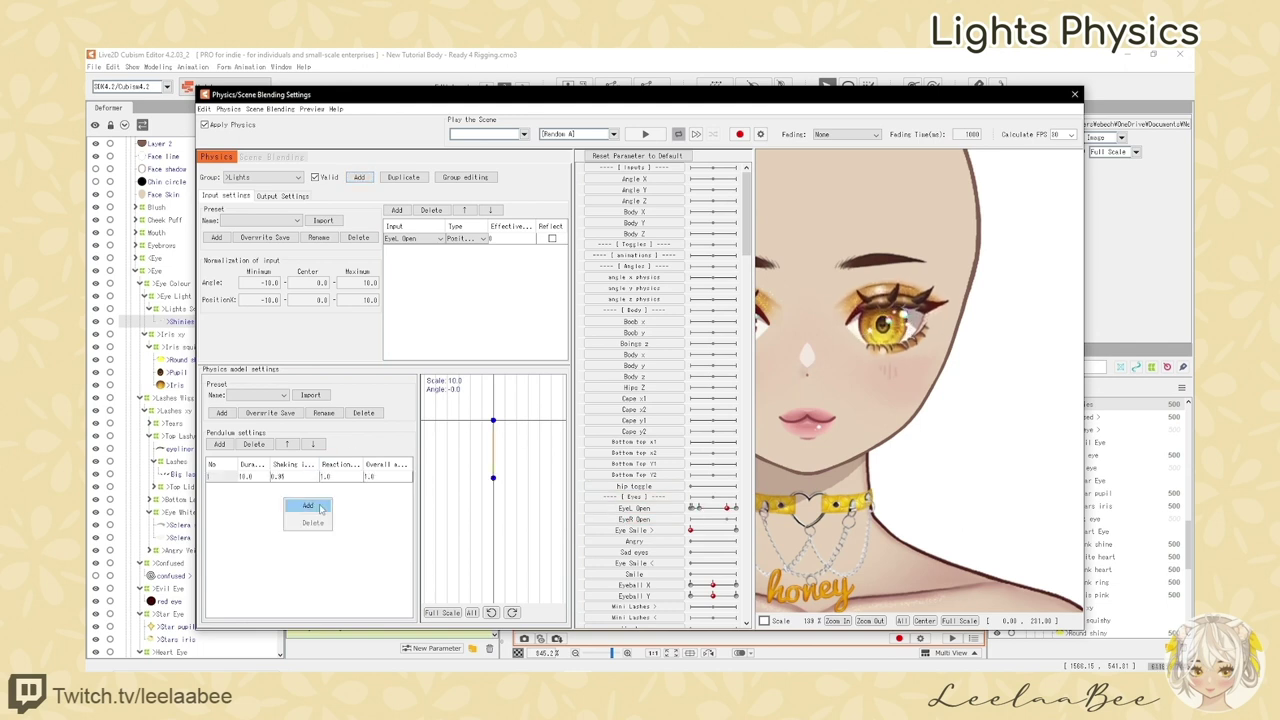
click(318, 515)
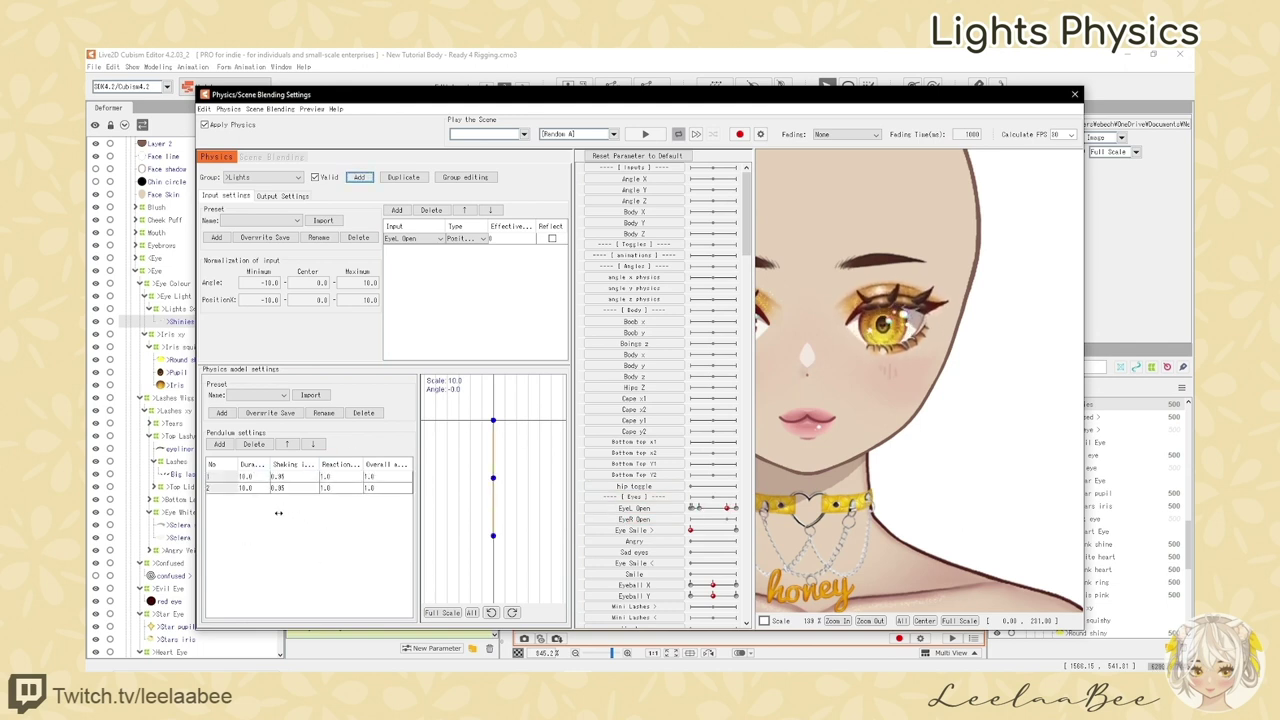
right_click(280, 512)
click(257, 524)
Set the two pendulums' durations to 17.5 and 27.4 and overall accelerations to 2.72 and 2.82, and lower their shaking influence and reaction values.
drag(247, 477, 272, 477)
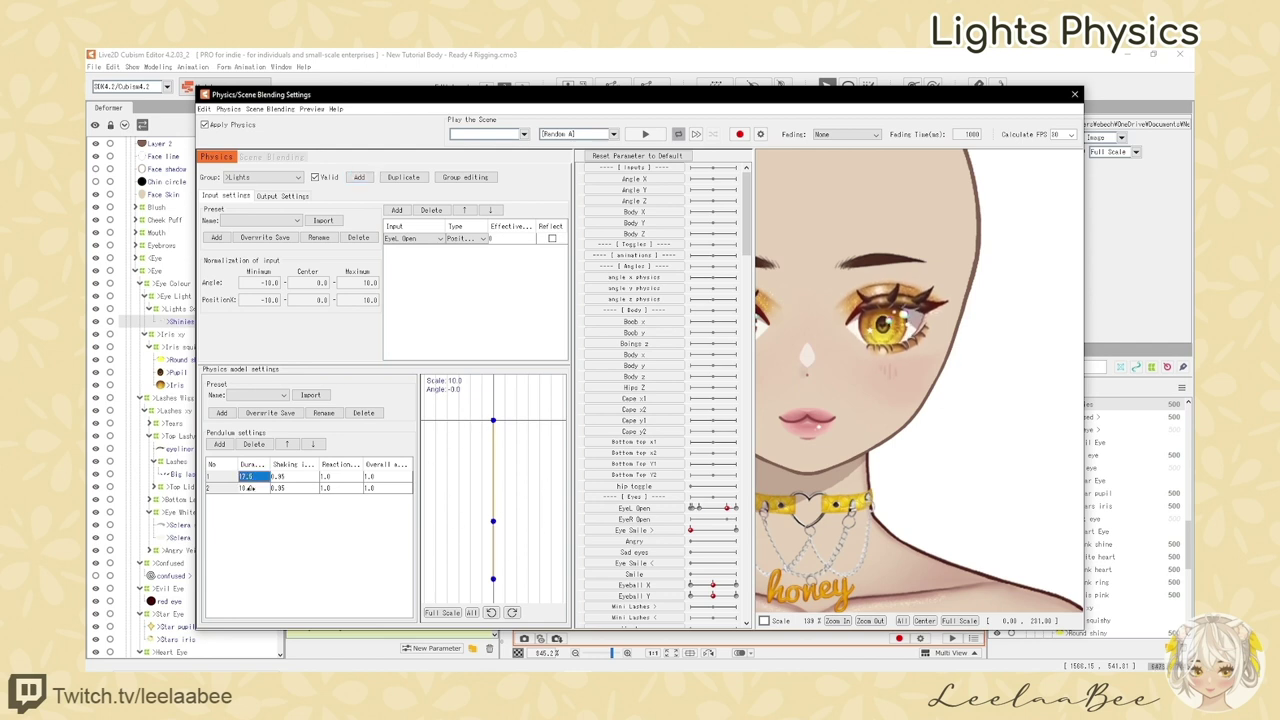
drag(250, 488, 275, 477)
drag(287, 488, 322, 488)
drag(374, 477, 404, 488)
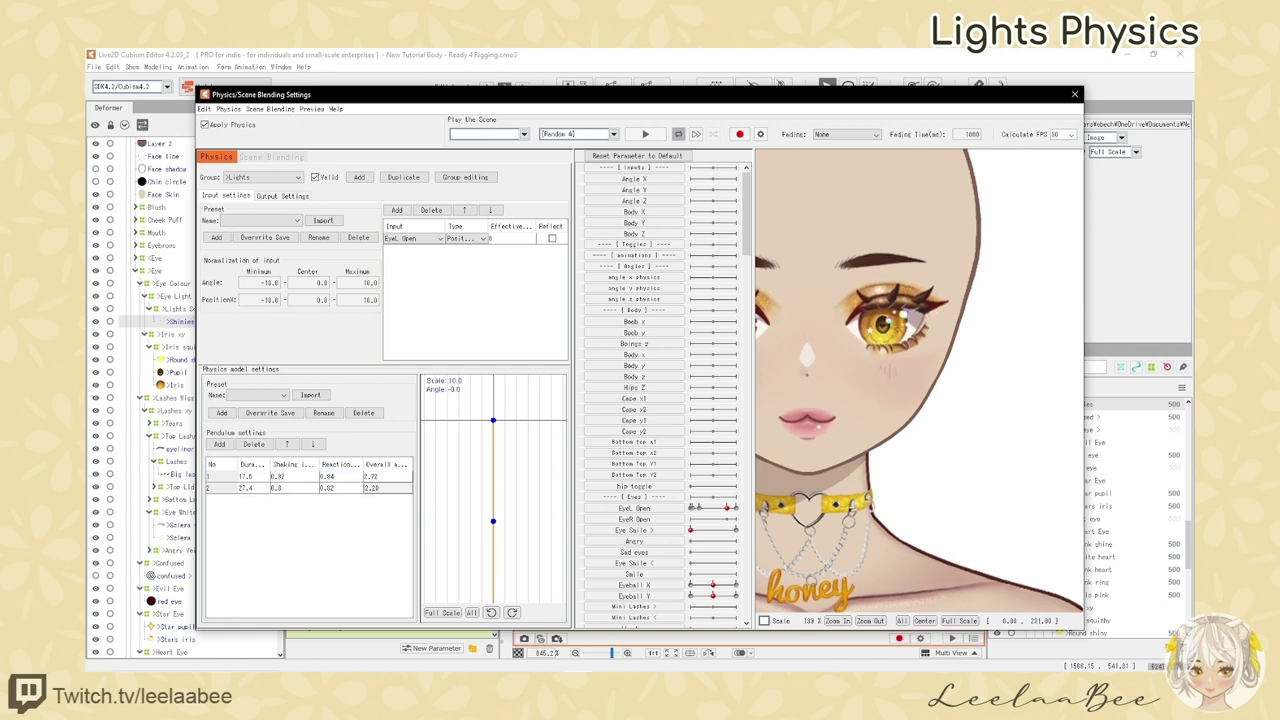
Add lights > as the output parameter of the >Lights physics group and start adjusting its scale.
click(285, 196)
right_click(255, 264)
click(277, 276)
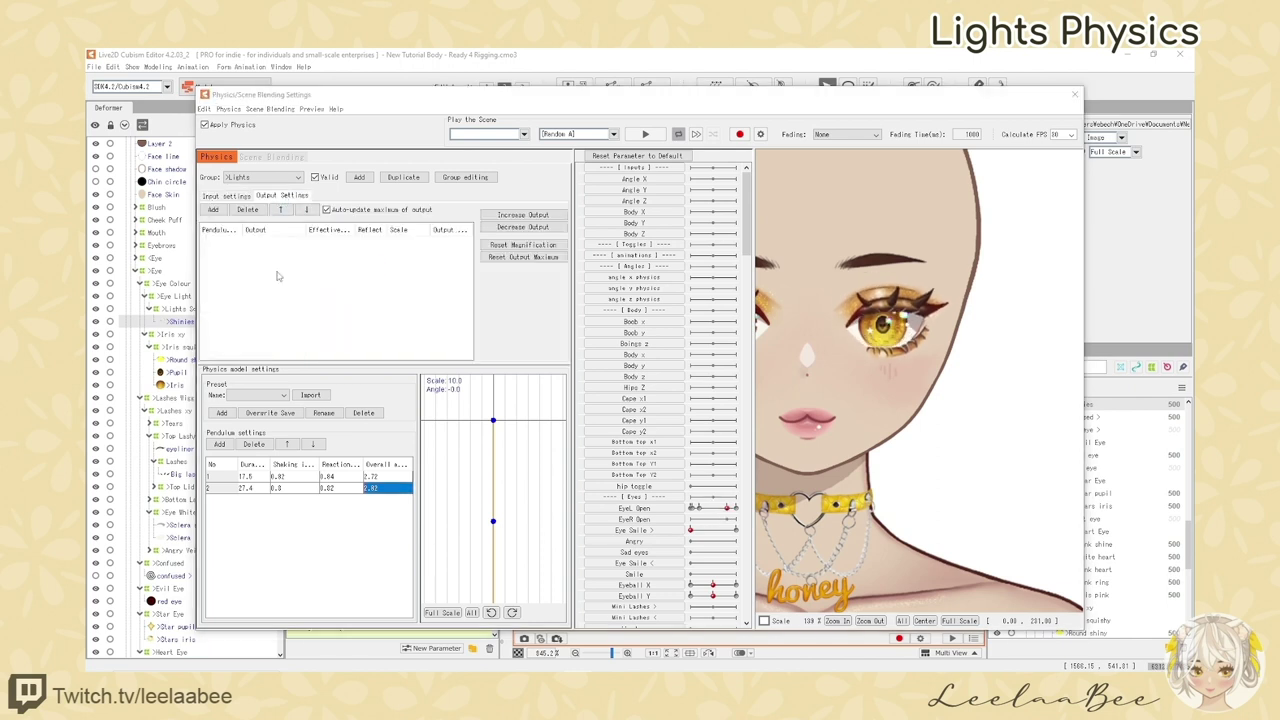
drag(709, 262, 711, 299)
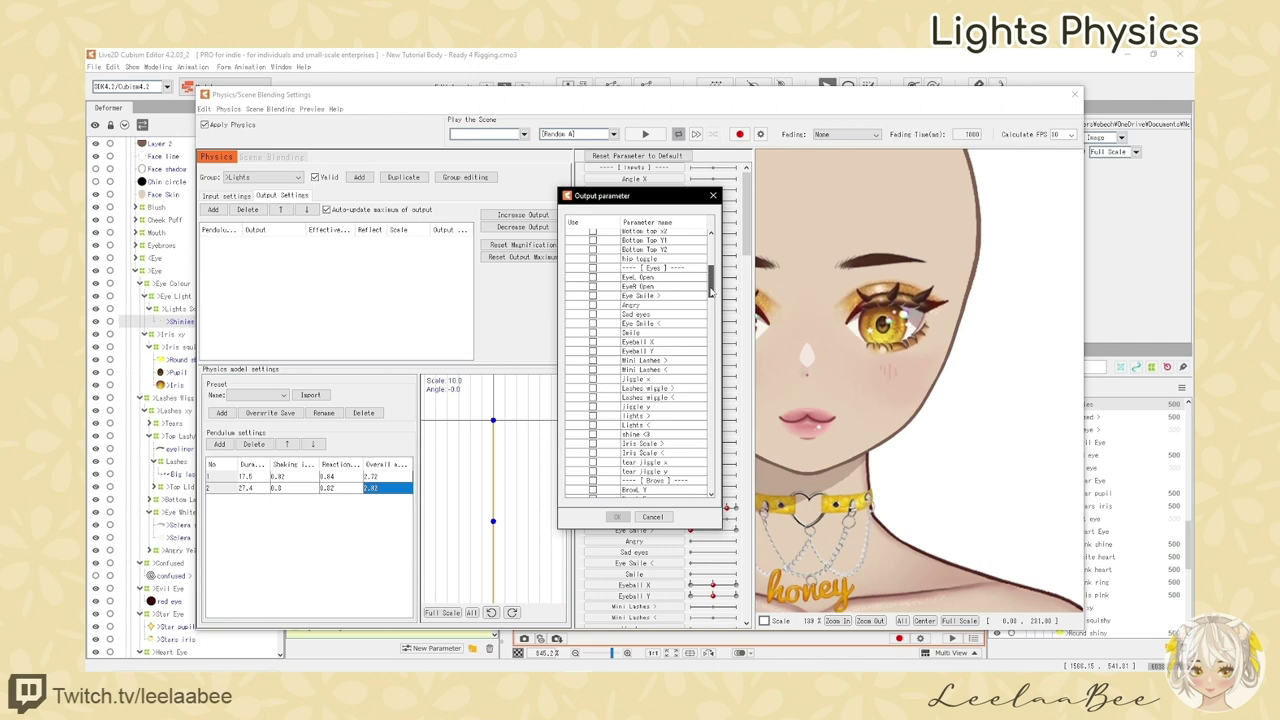
click(645, 398)
click(618, 518)
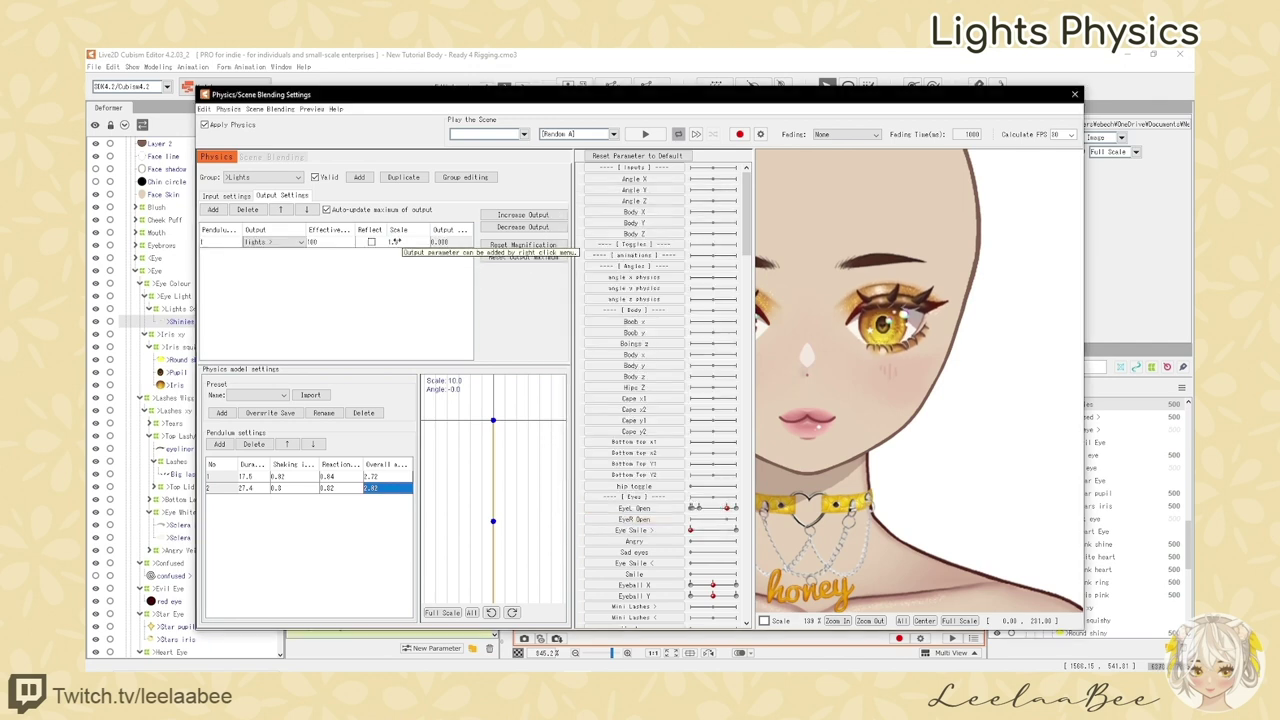
click(388, 246)
Set the EyeL Open input's effectiveness to 100 and check the eye's light movement in the preview.
click(227, 196)
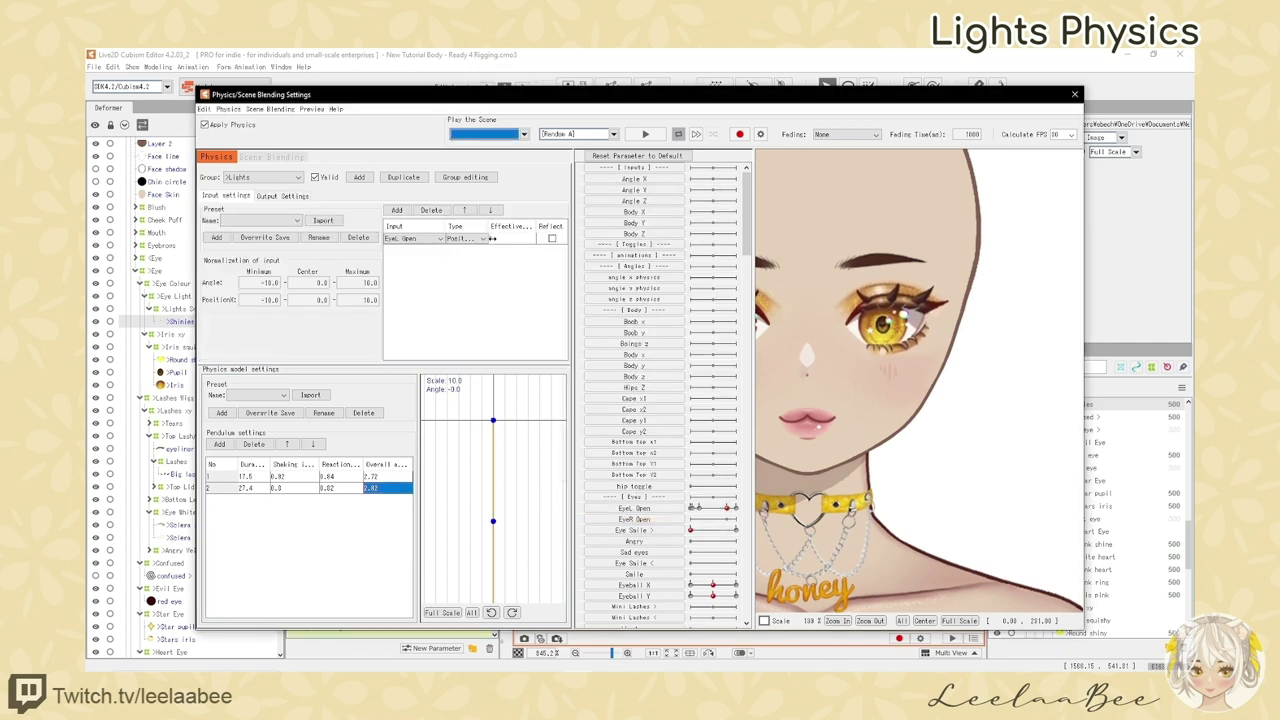
double_click(496, 238)
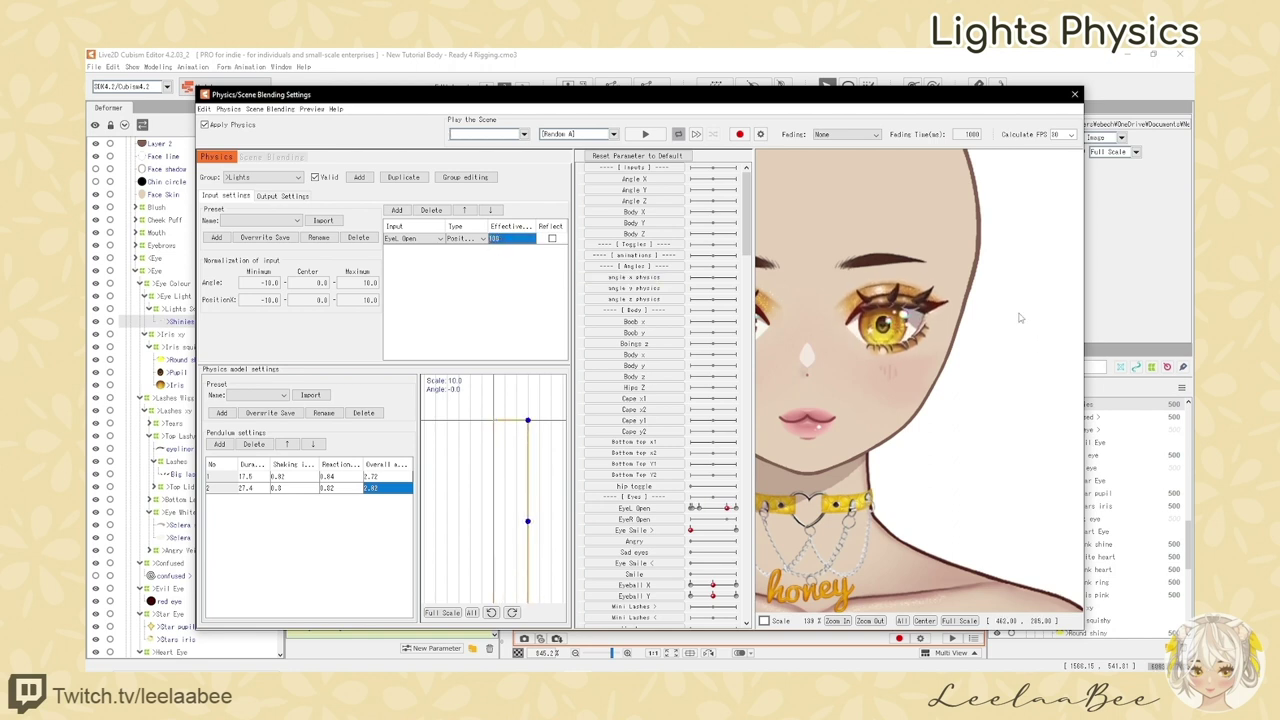
scroll(890, 313, up, 3)
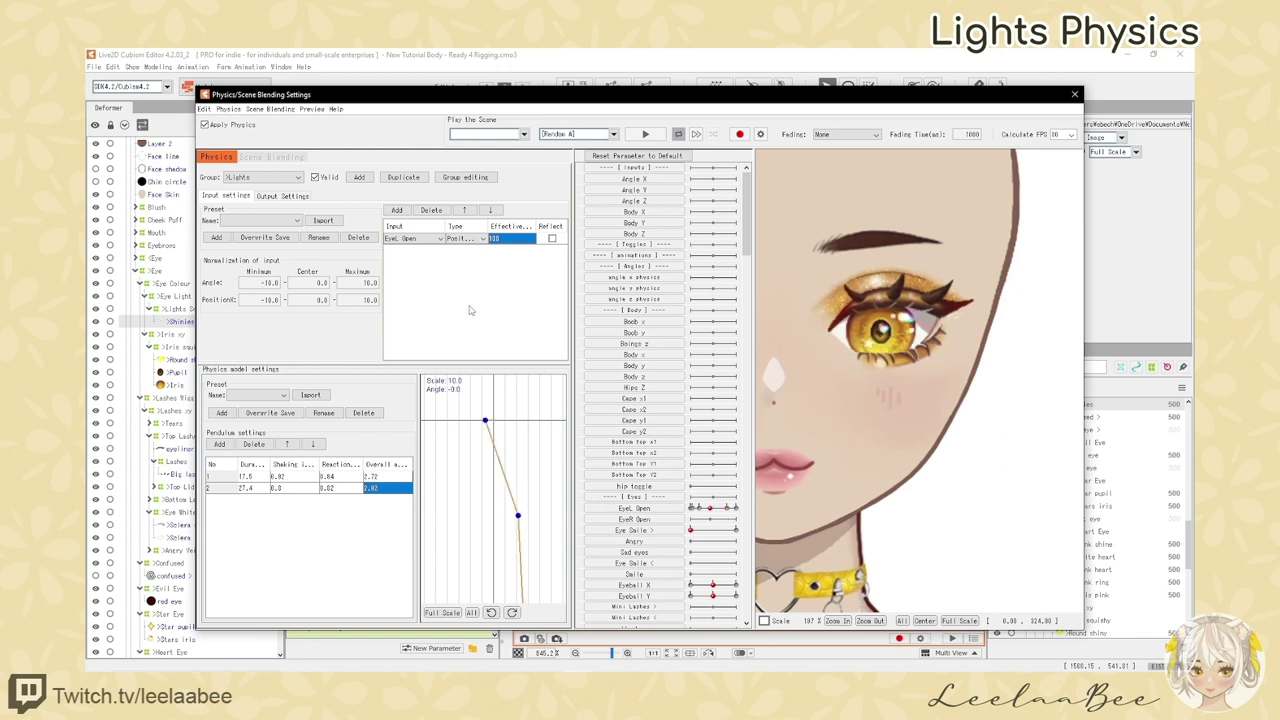
Shorten the two pendulums' durations to 11.7 and 13.2 and lower their overall accelerations.
click(252, 476)
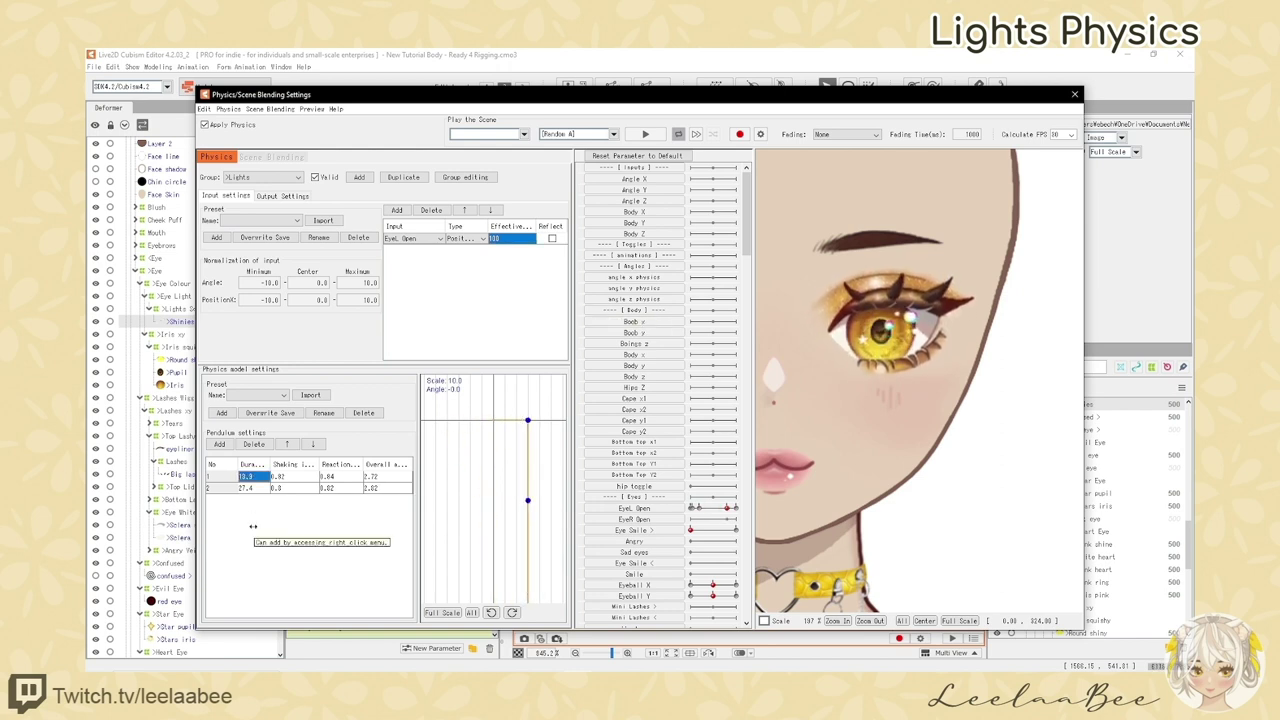
mouse_move(253, 526)
mouse_down()
mouse_move(277, 523)
mouse_move(265, 522)
mouse_up()
drag(388, 477, 382, 511)
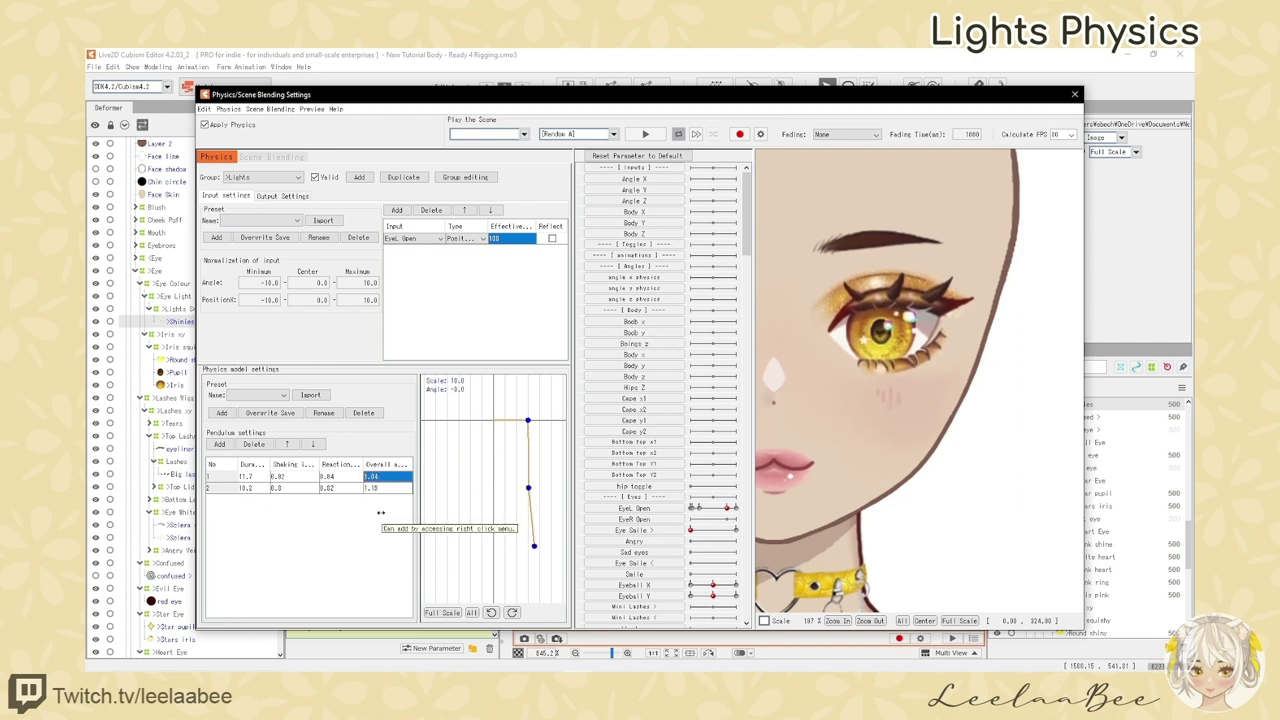
Raise both pendulums' shaking influence to above 0.9 and set their reaction values to 0.7 and 0.74.
drag(290, 477, 326, 534)
key(Down)
click(336, 477)
text(0.7)
key(Return)
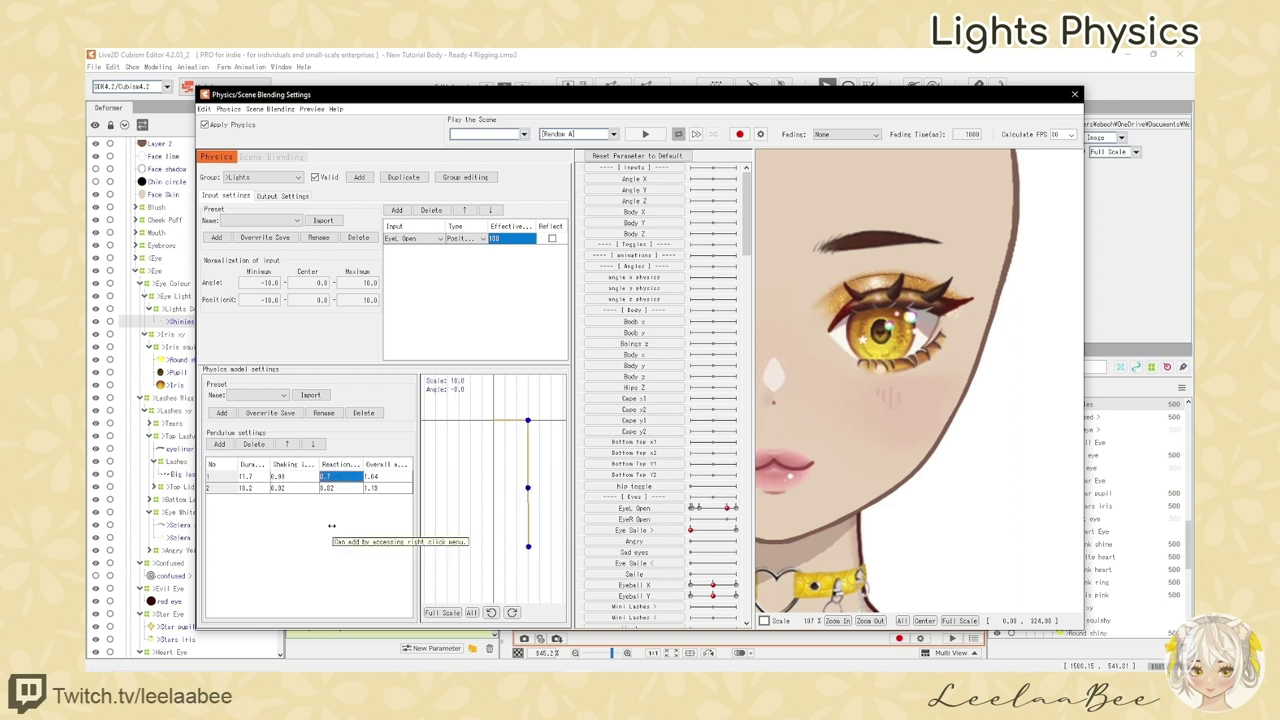
key(Down)
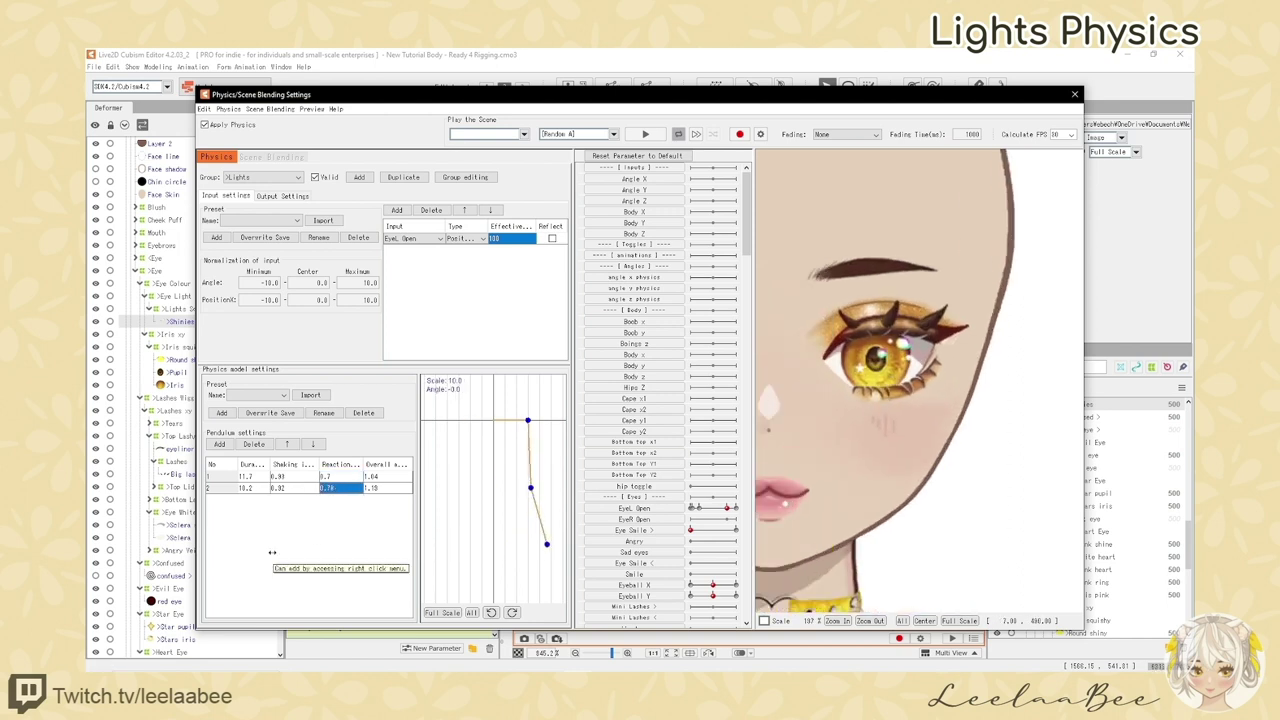
Fine-tune the >Lights physics to an output scale of 1.000, pendulum durations of 11.5 and 13.7, and reactions of 0.84 and 1.54, and close the settings.
click(282, 195)
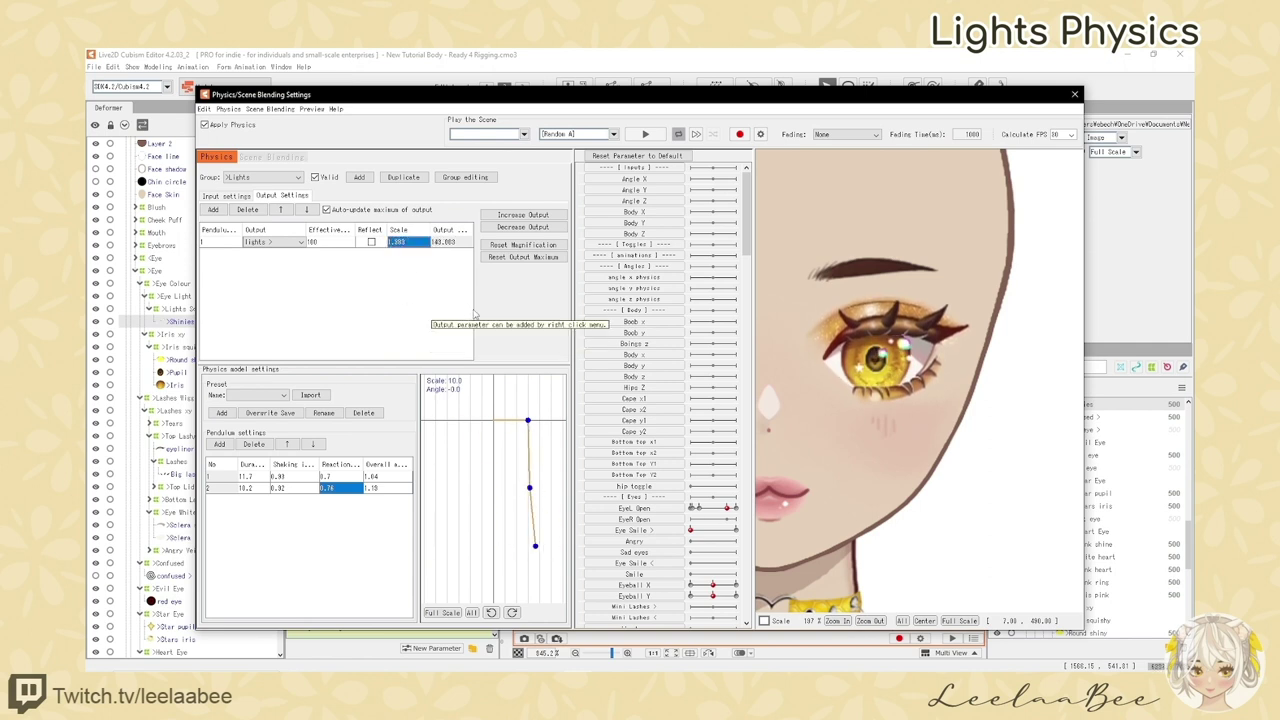
drag(343, 477, 350, 477)
double_click(333, 487)
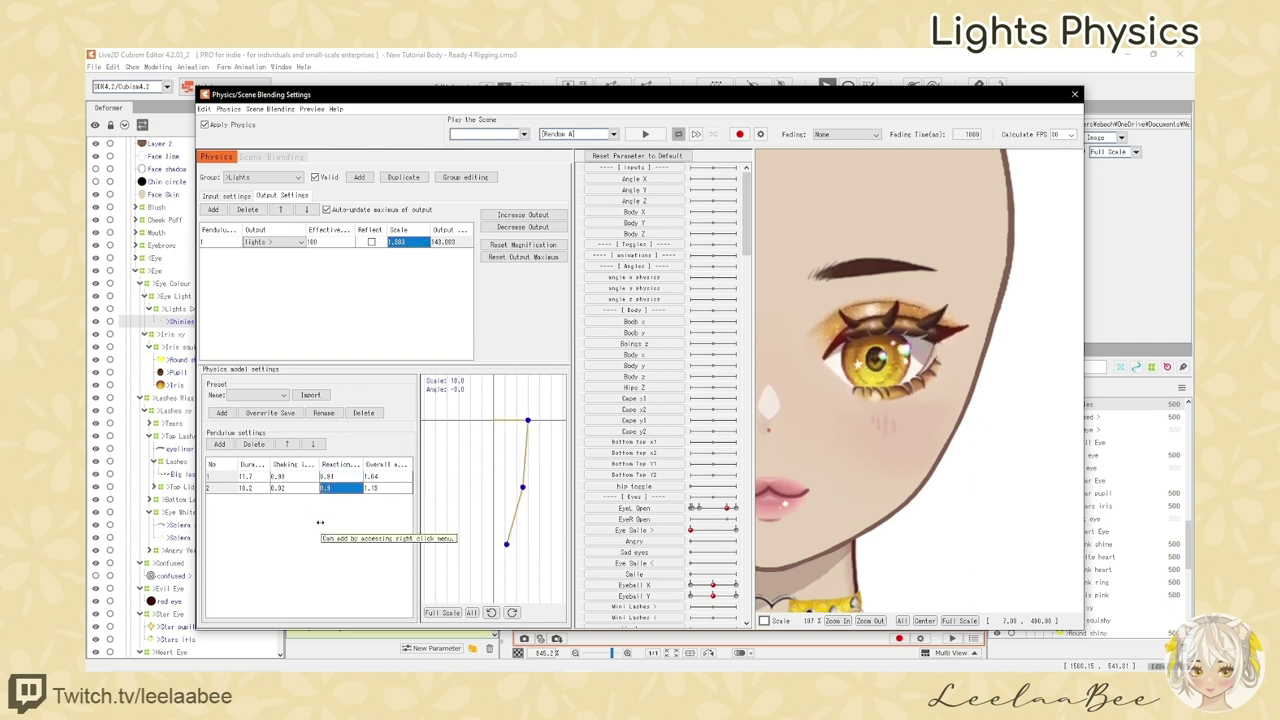
mouse_move(342, 488)
mouse_down()
mouse_move(325, 488)
mouse_move(342, 478)
mouse_up()
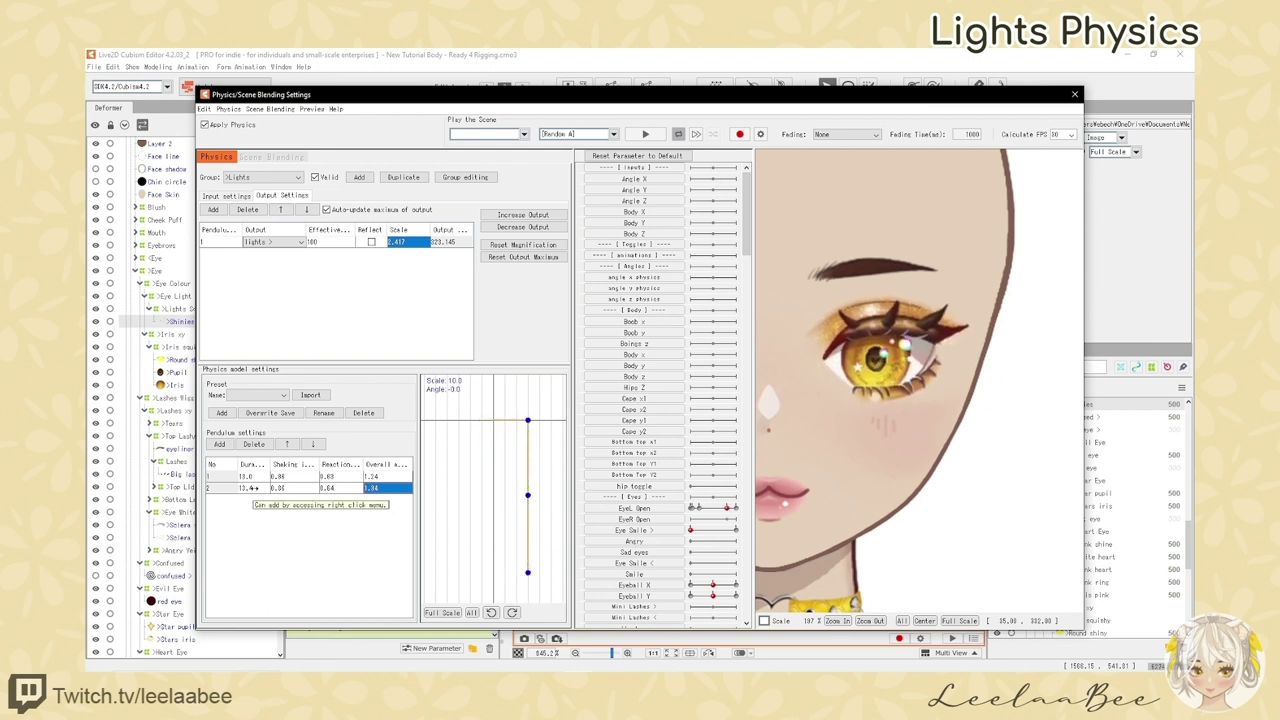
click(252, 488)
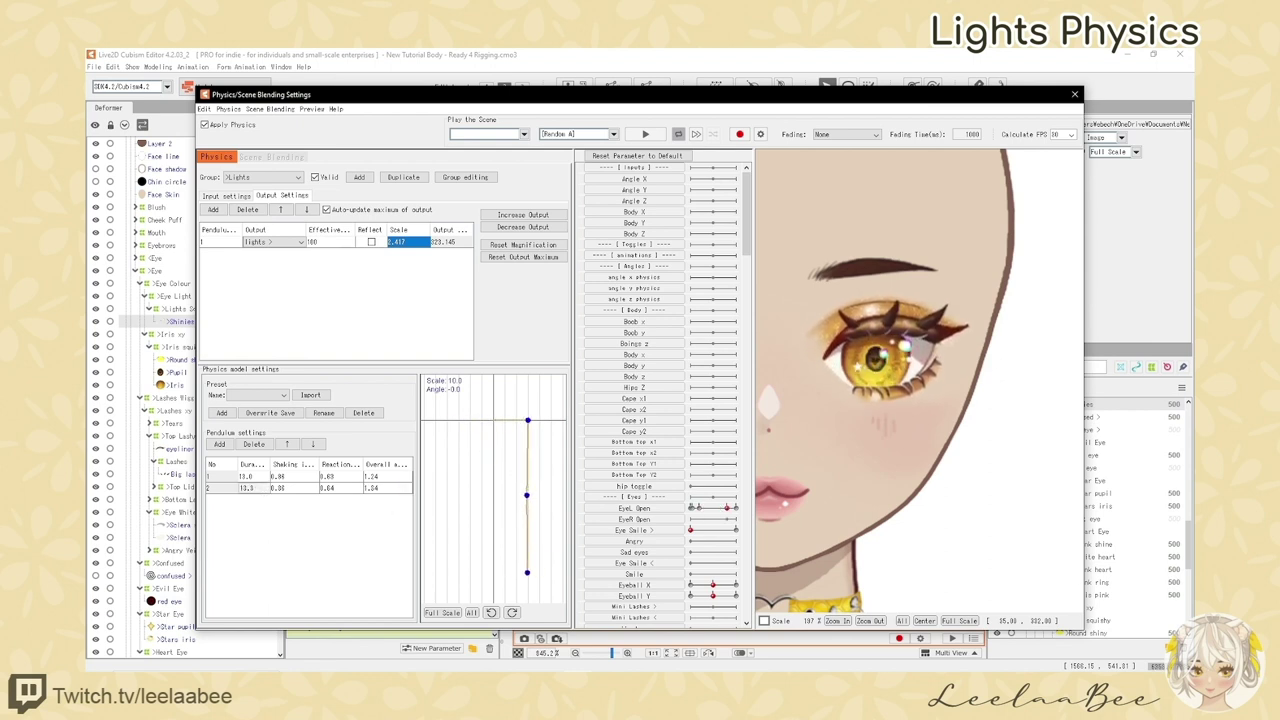
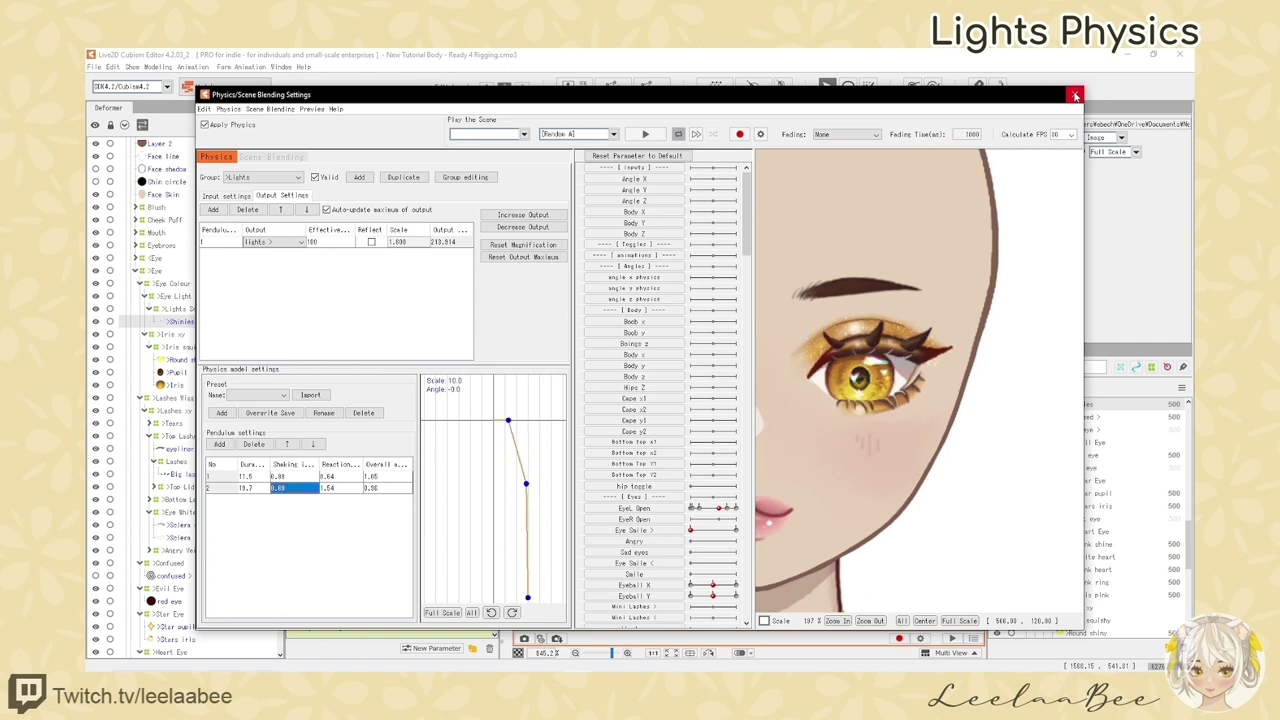
click(1074, 94)
Create a warp deformer named >Iris Scale as the parent of the >Iris squishy deformer.
scroll(660, 362, down, 3)
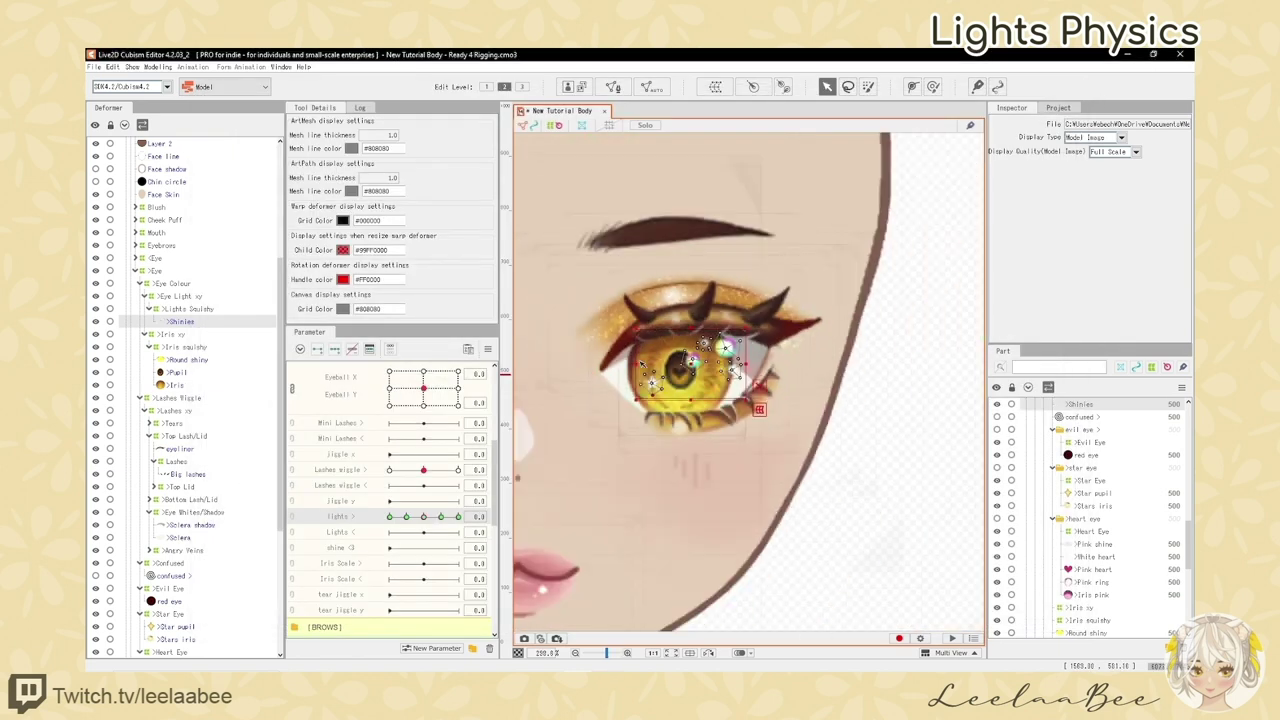
click(349, 565)
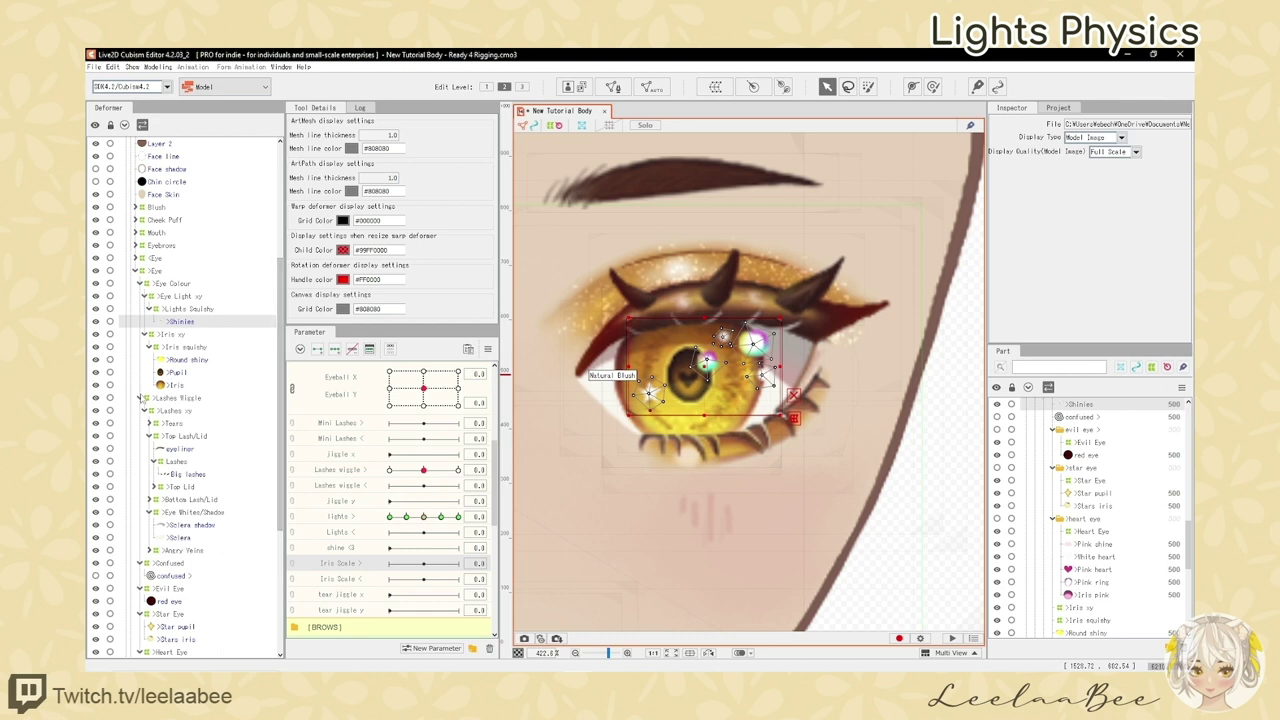
click(184, 347)
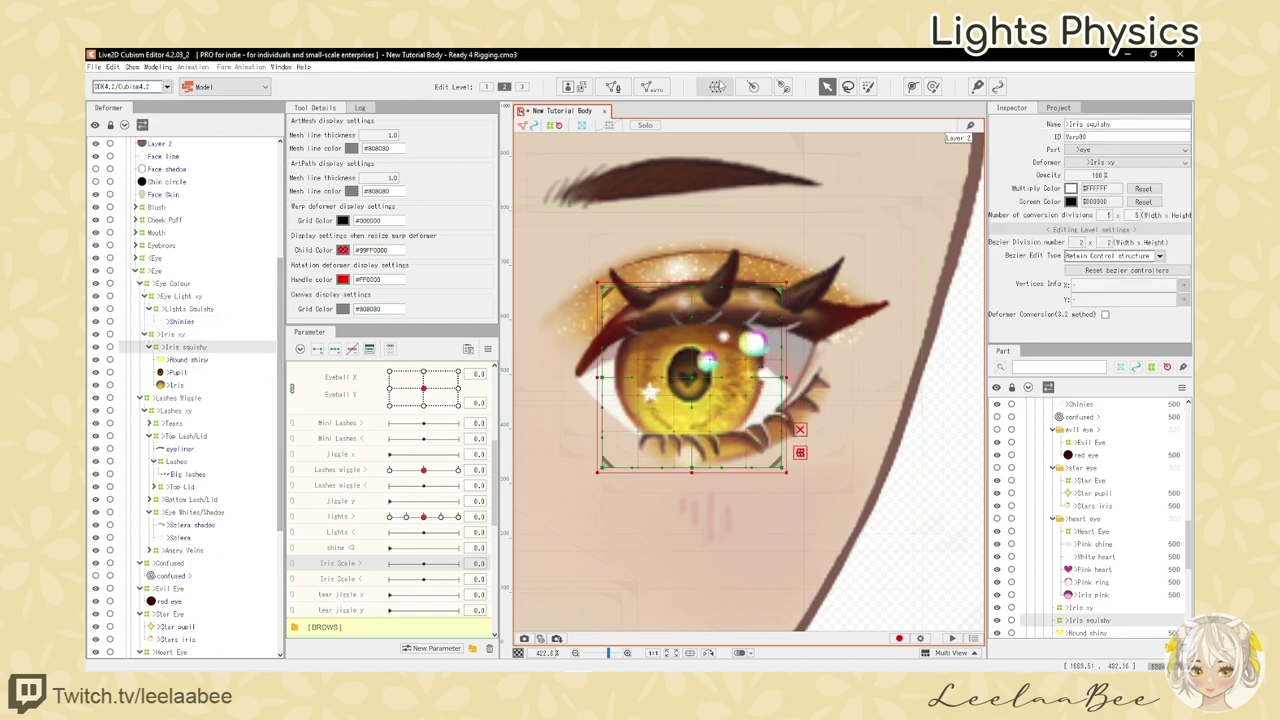
click(715, 87)
click(690, 308)
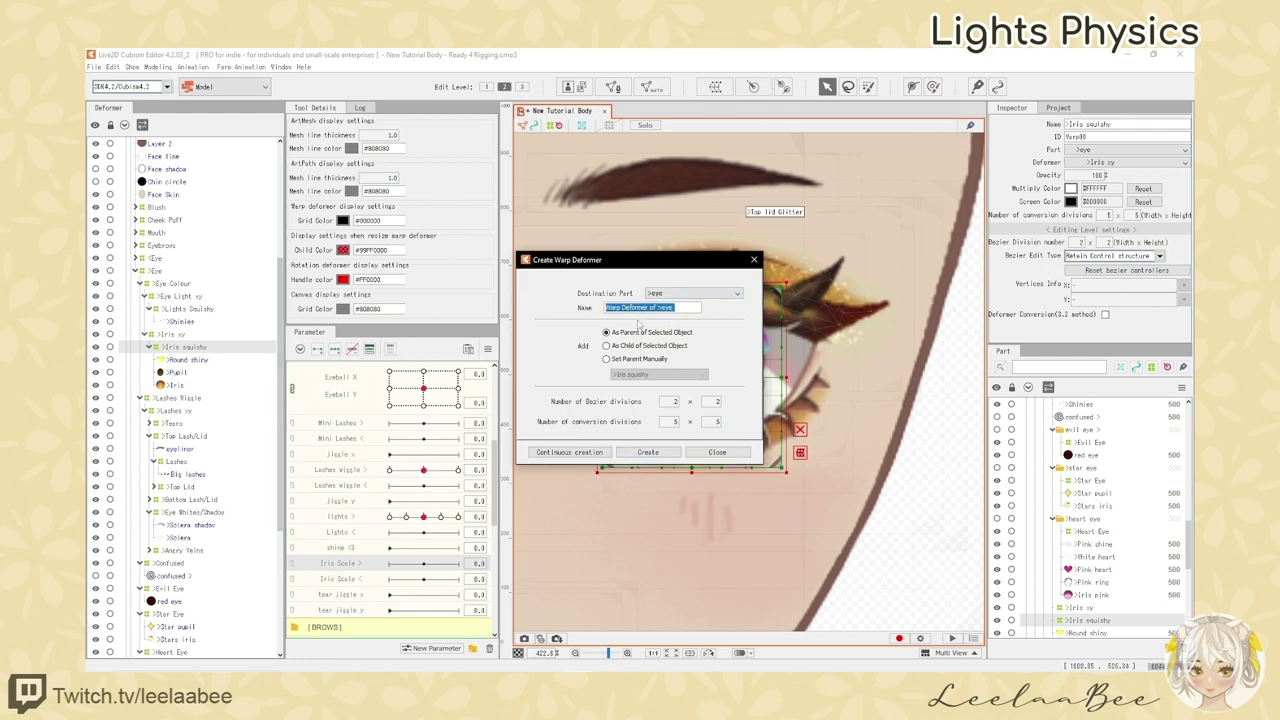
text(E)
click(648, 452)
scroll(676, 418, down, 2)
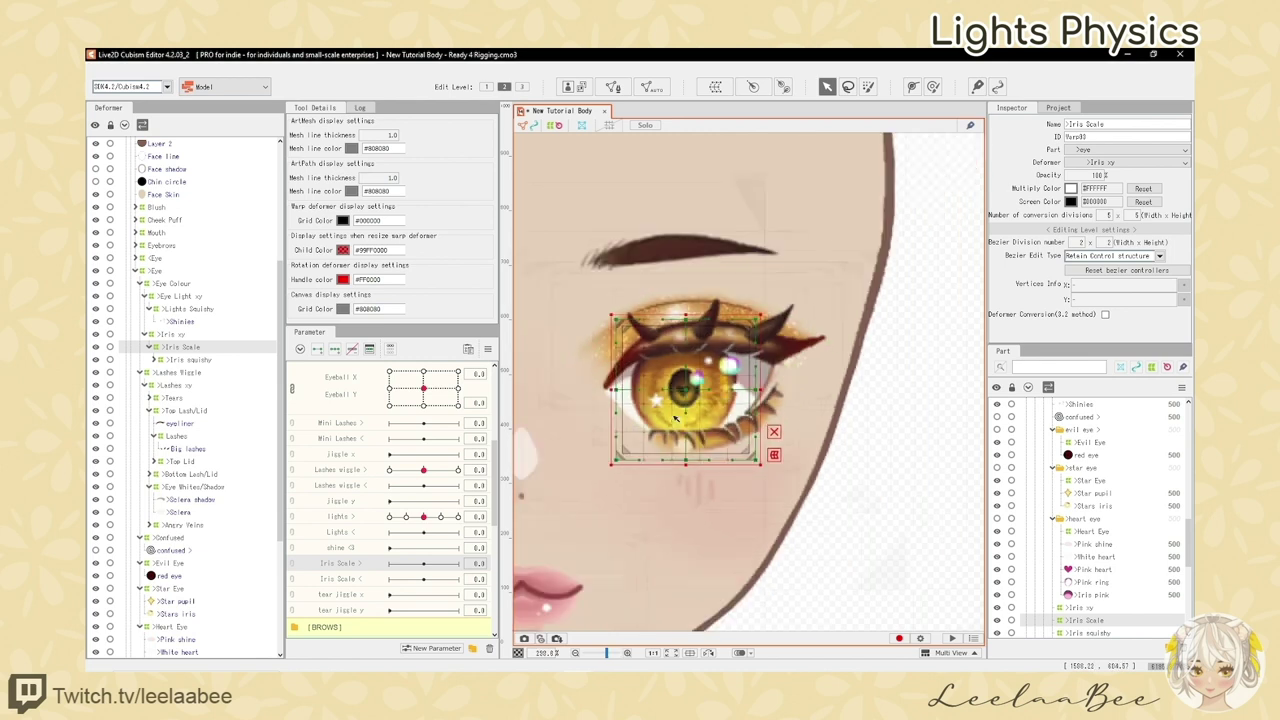
Add three keyforms for Iris Scale > to the >Iris Scale deformer and confirm the parameter's range of -30 to 30.
scroll(685, 345, up, 2)
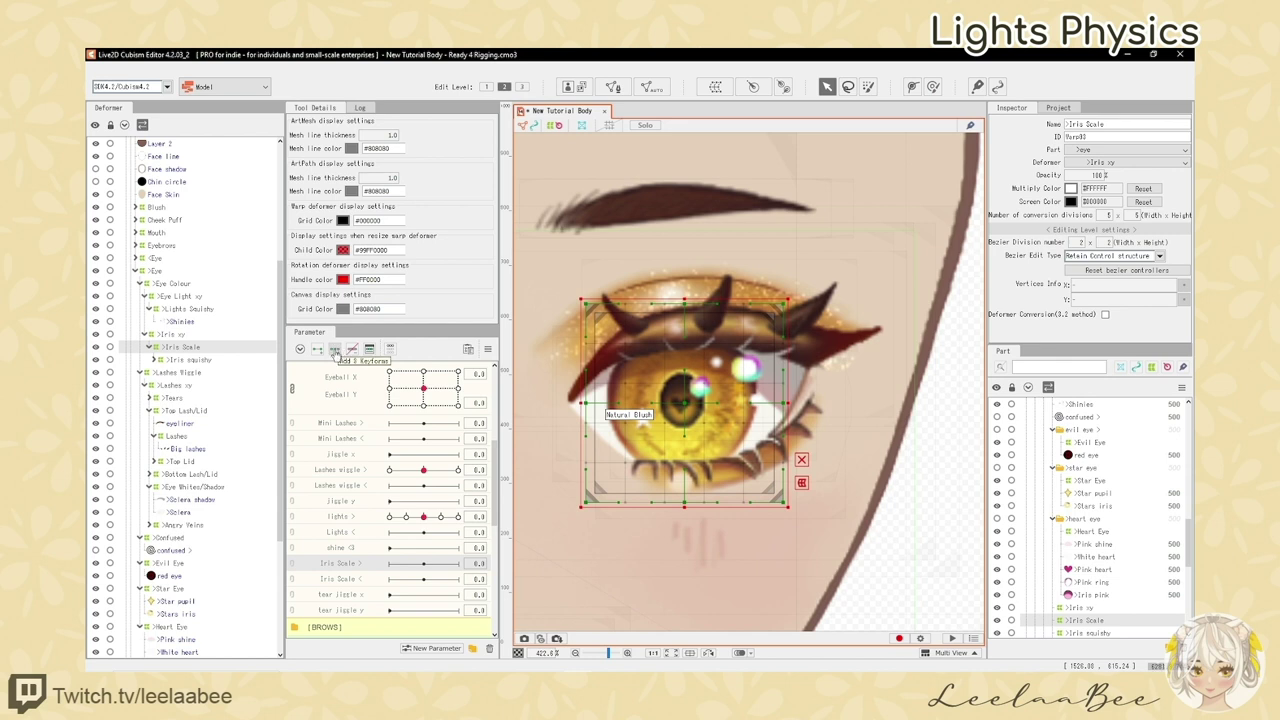
click(336, 353)
right_click(366, 566)
click(393, 569)
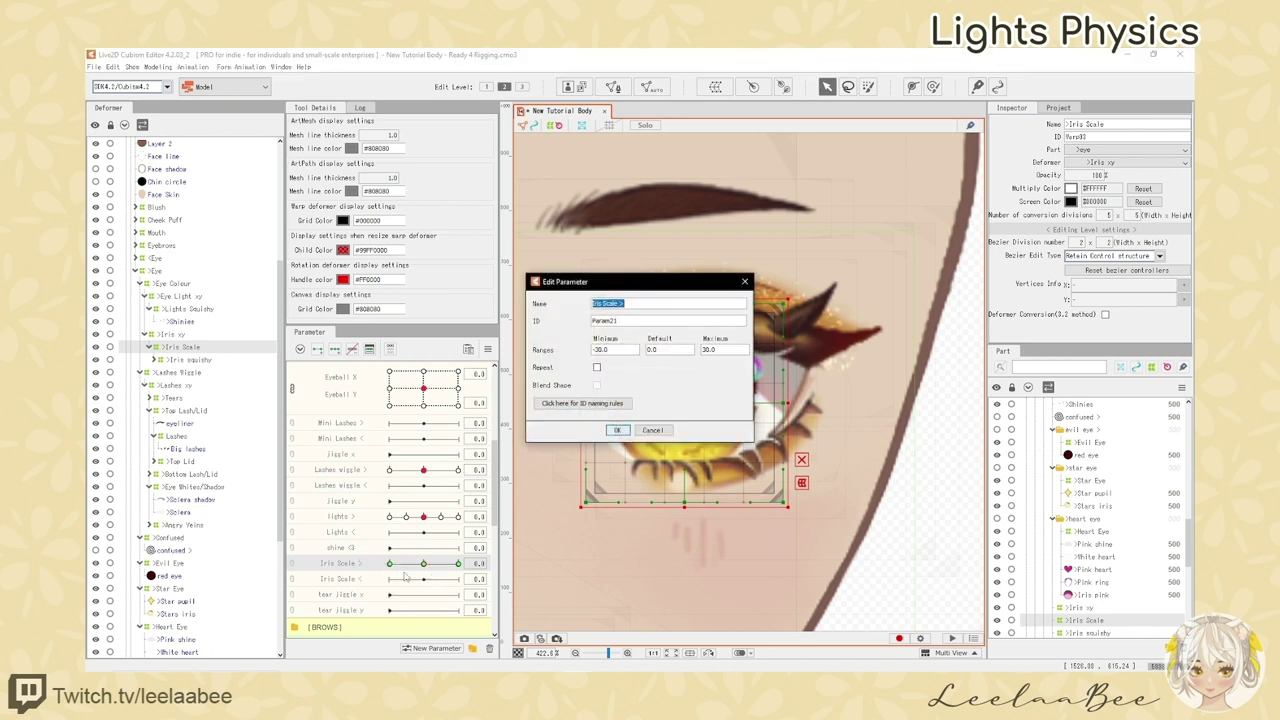
double_click(608, 349)
double_click(606, 350)
click(617, 430)
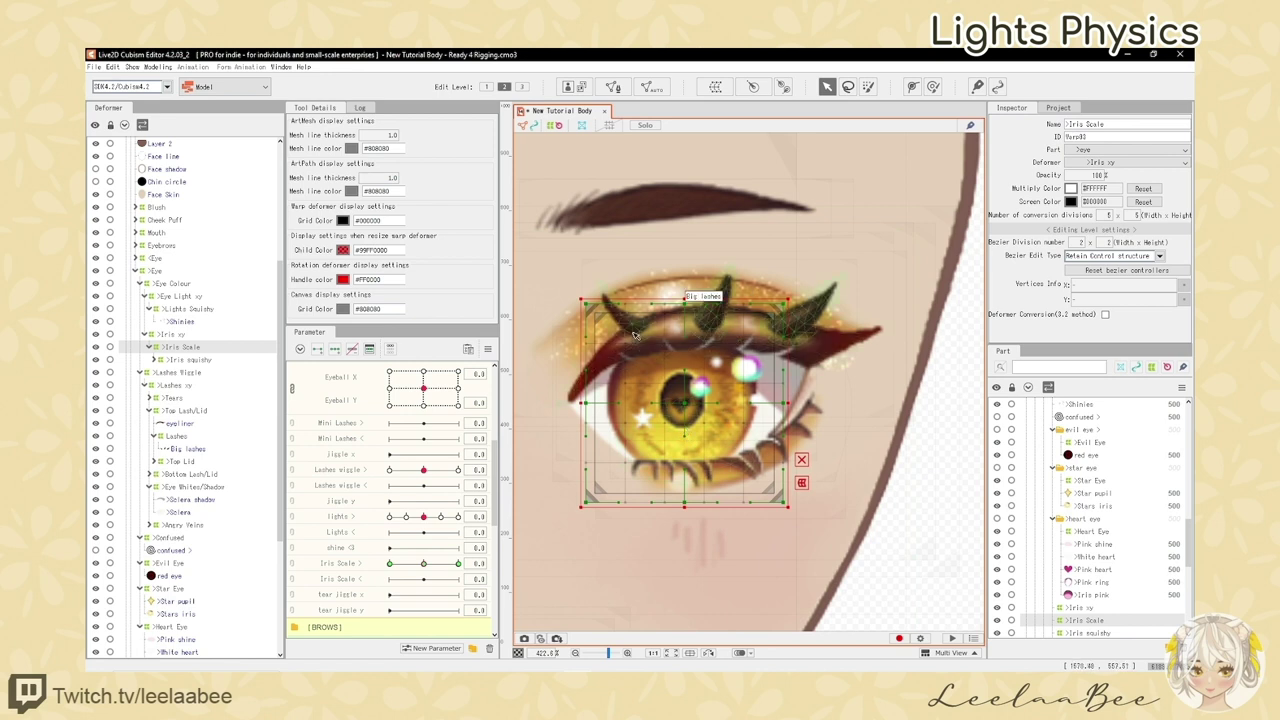
Set the >Iris Scale deformer's conversion divisions to 6 × 6.
scroll(705, 445, up, 2)
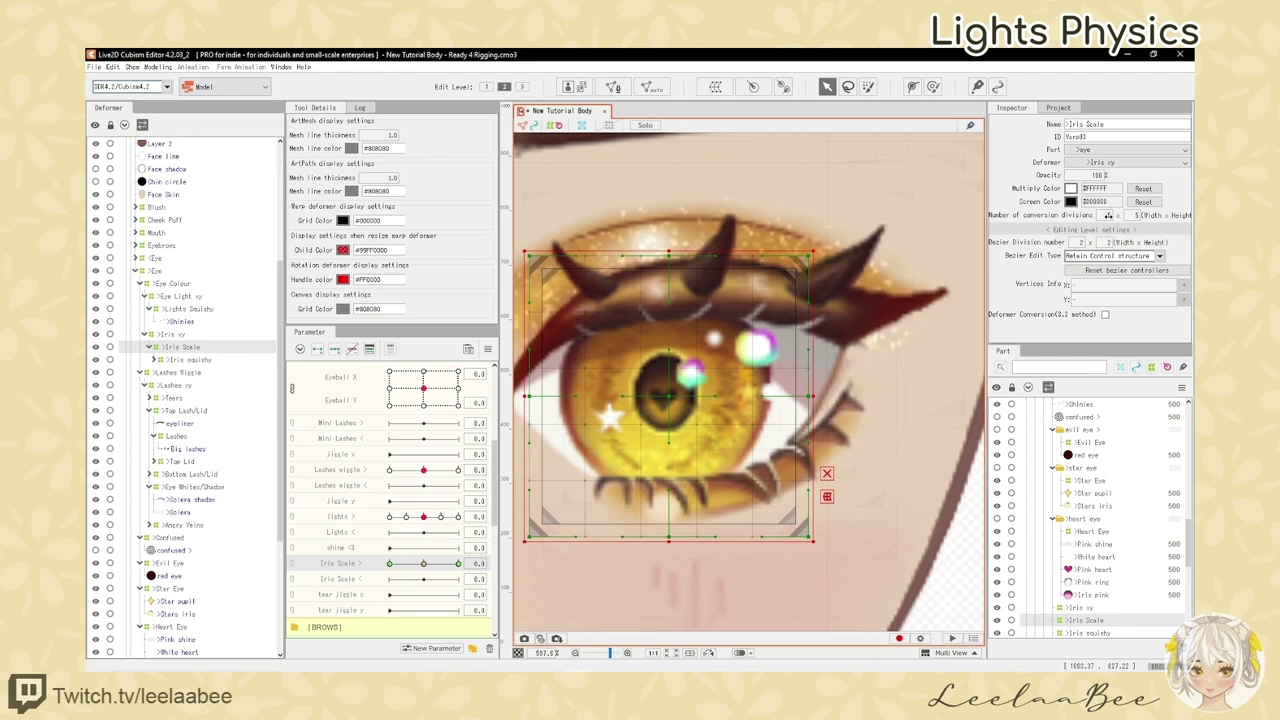
drag(1111, 216, 1041, 233)
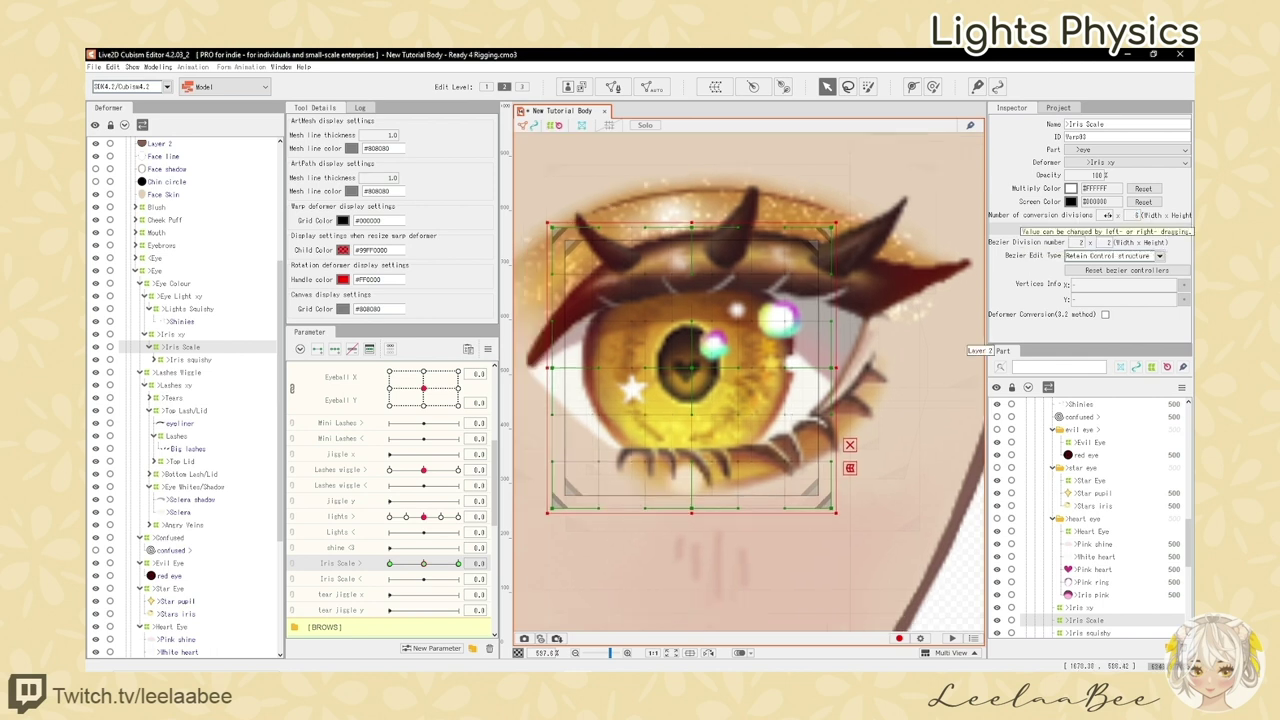
scroll(630, 382, up, 2)
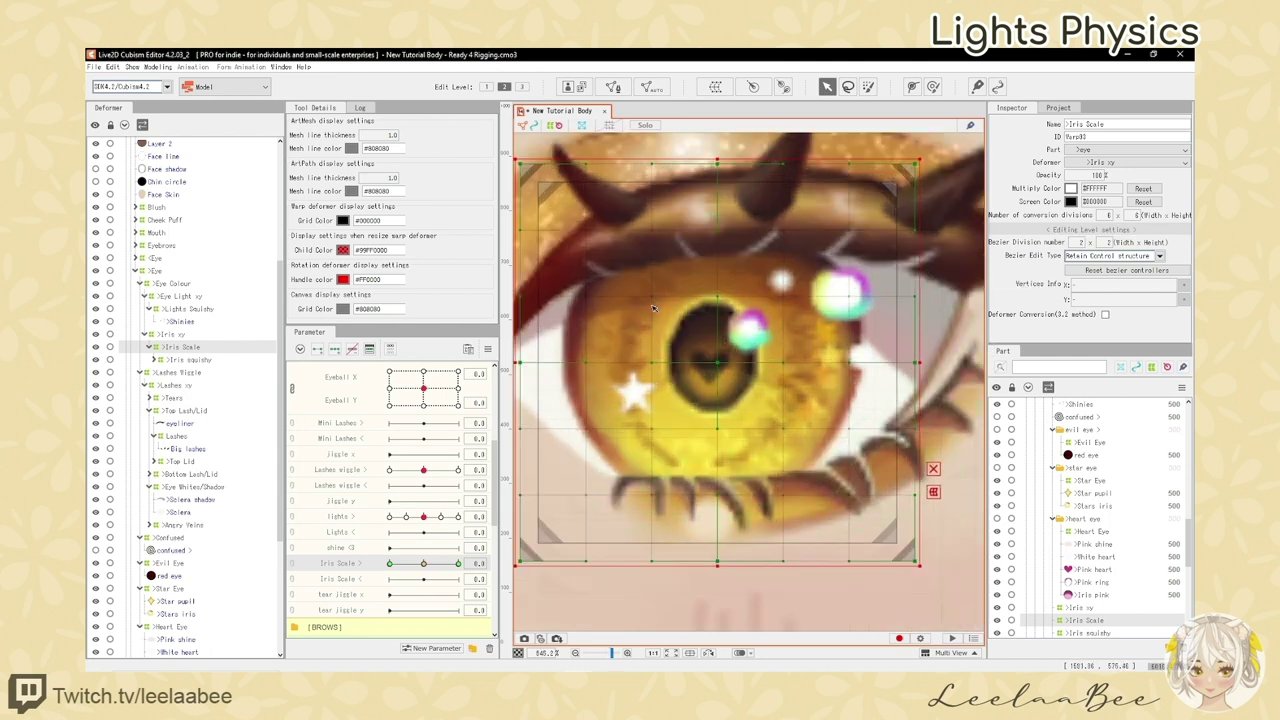
scroll(790, 434, down, 1)
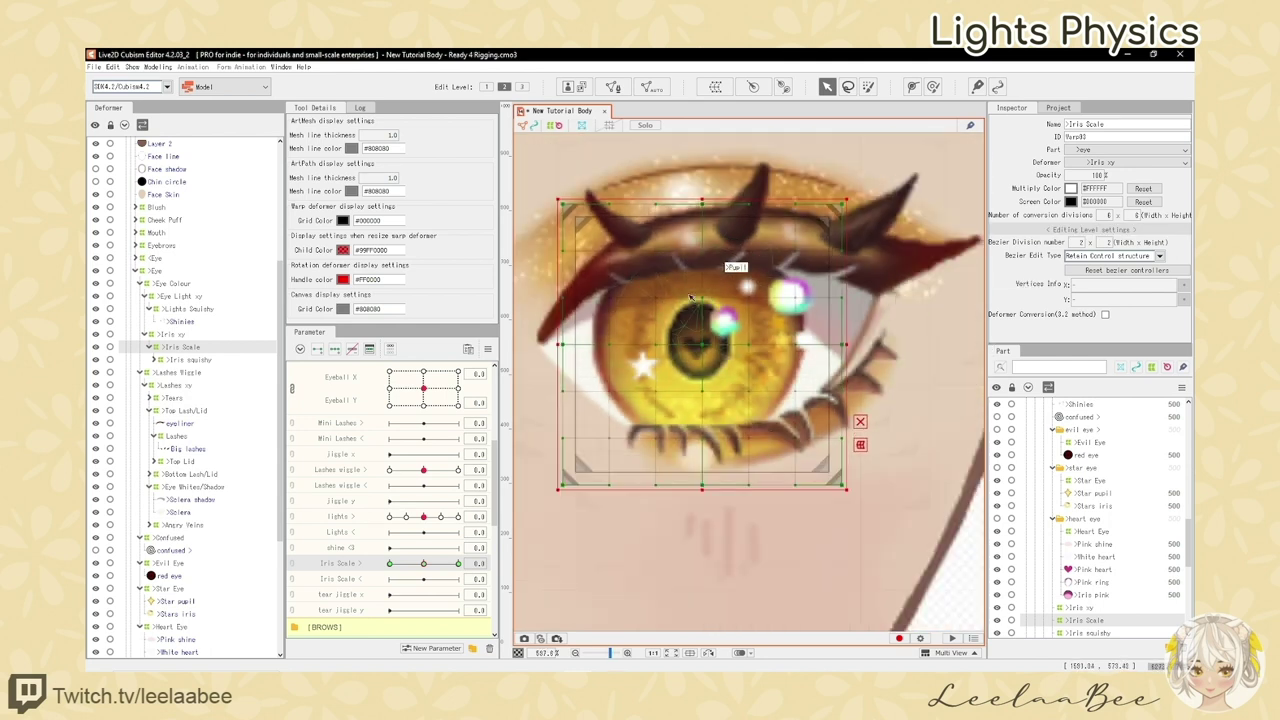
scroll(800, 400, up, 1)
scroll(820, 300, down, 1)
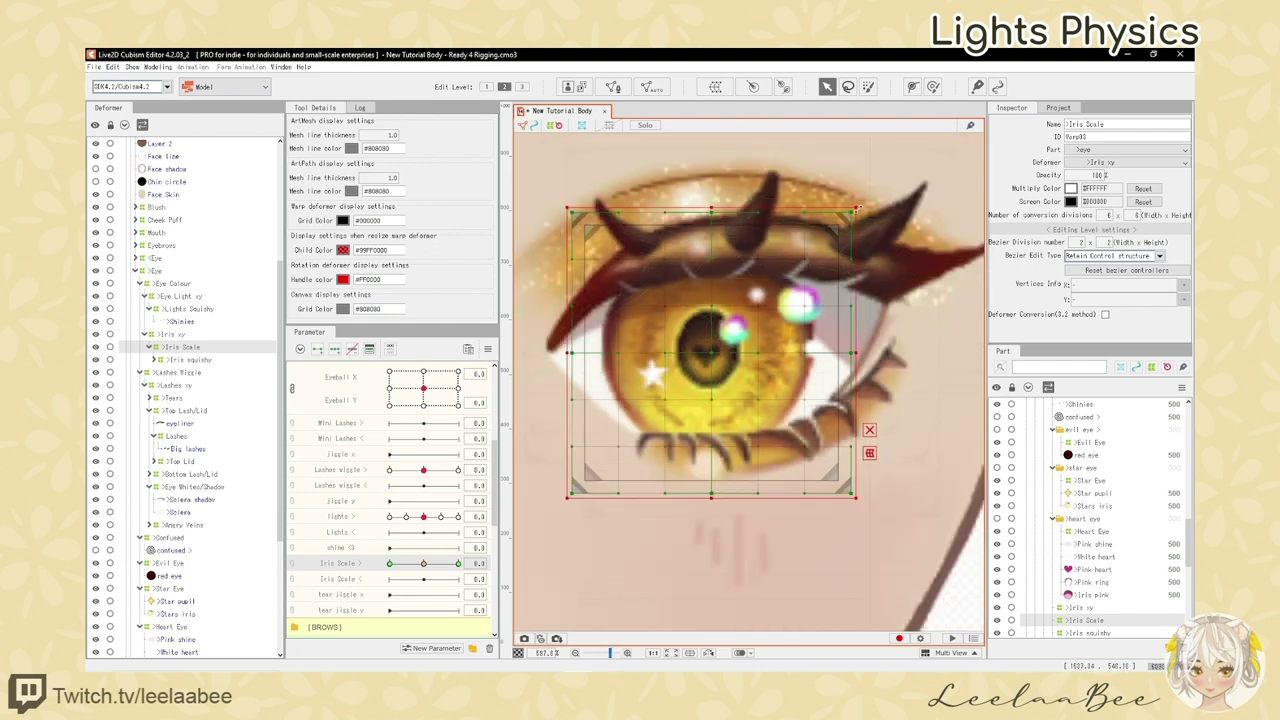
Resize and reposition the >Iris Scale deformer's bounds so that its grid is centred on the pupil.
drag(856, 208, 860, 207)
drag(863, 500, 857, 494)
drag(566, 492, 570, 492)
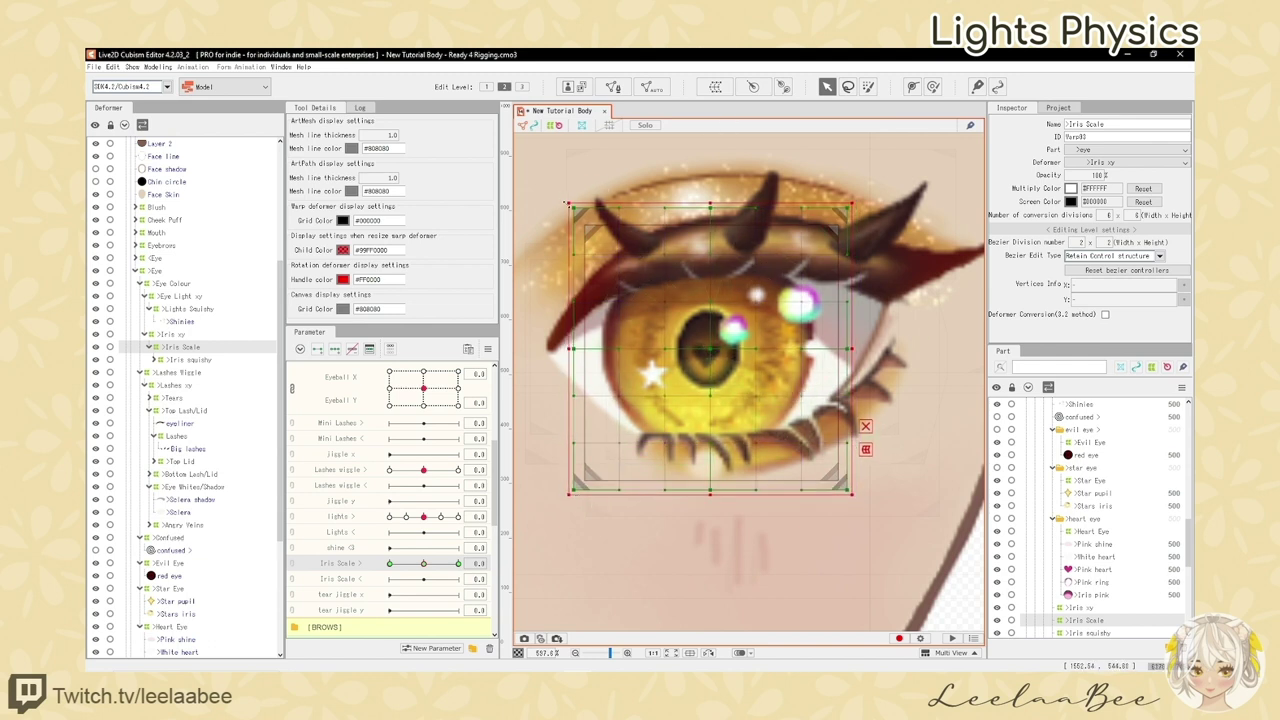
drag(569, 203, 582, 208)
drag(693, 380, 683, 398)
scroll(683, 398, up, 2)
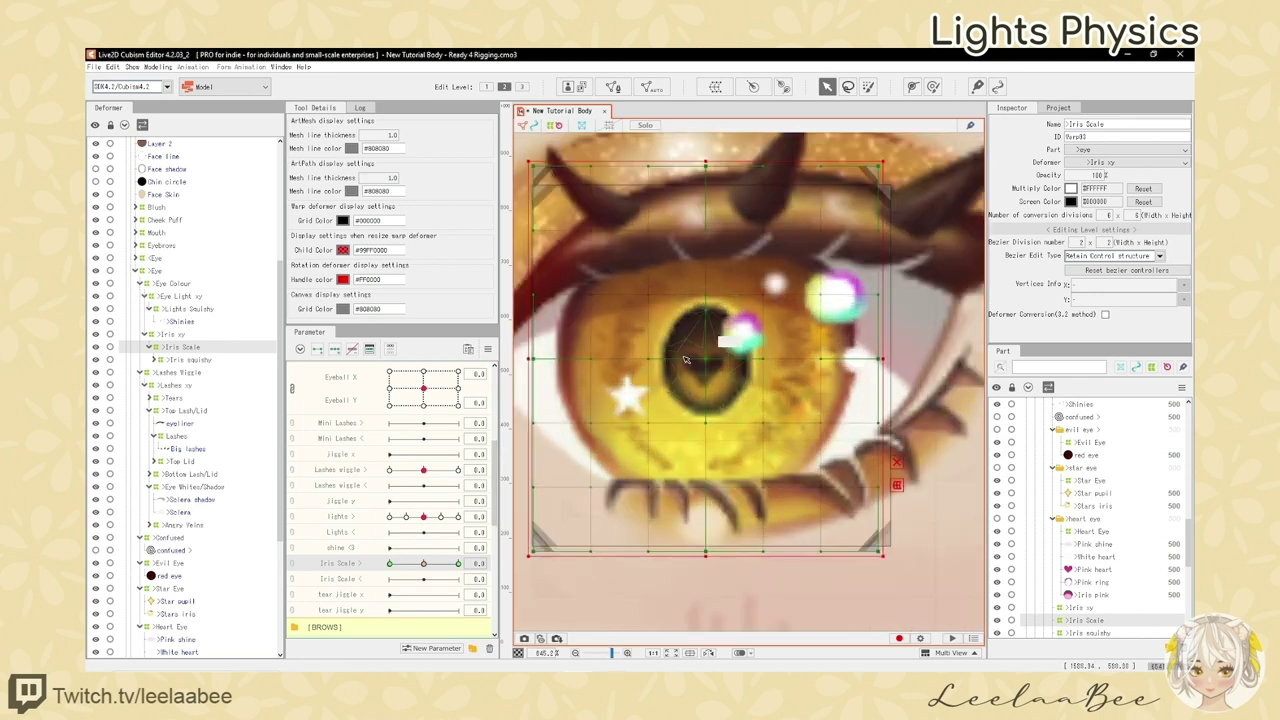
scroll(700, 436, down, 2)
Set Iris Scale > to -30 and pull the midpoints of the >Iris Scale deformer's four edges inward.
click(459, 564)
click(425, 565)
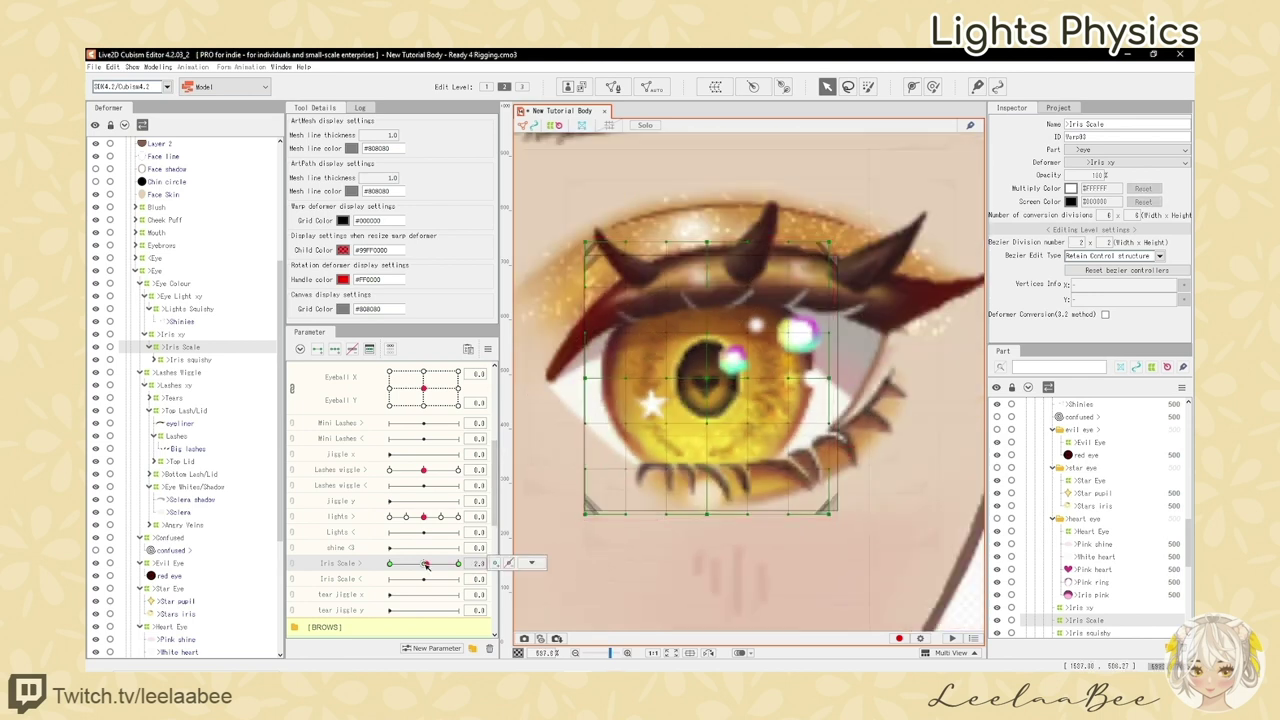
drag(421, 563, 389, 563)
scroll(580, 378, up, 1)
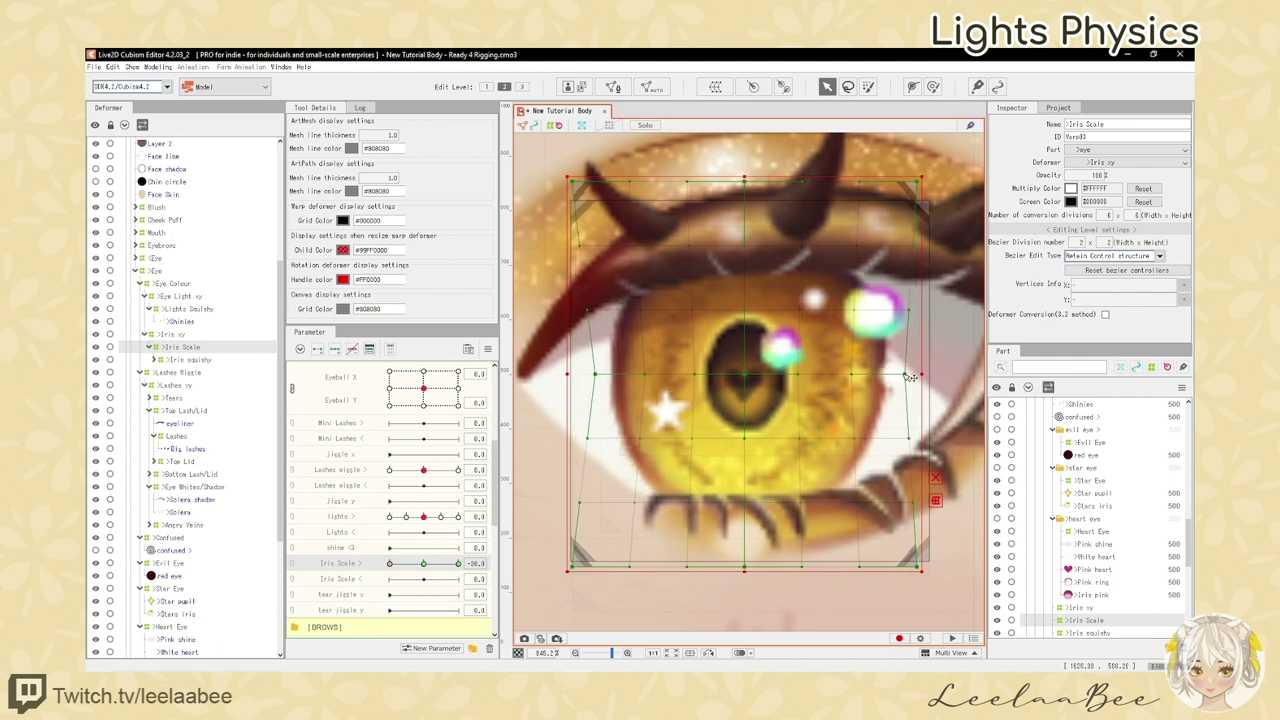
scroll(796, 400, down, 1)
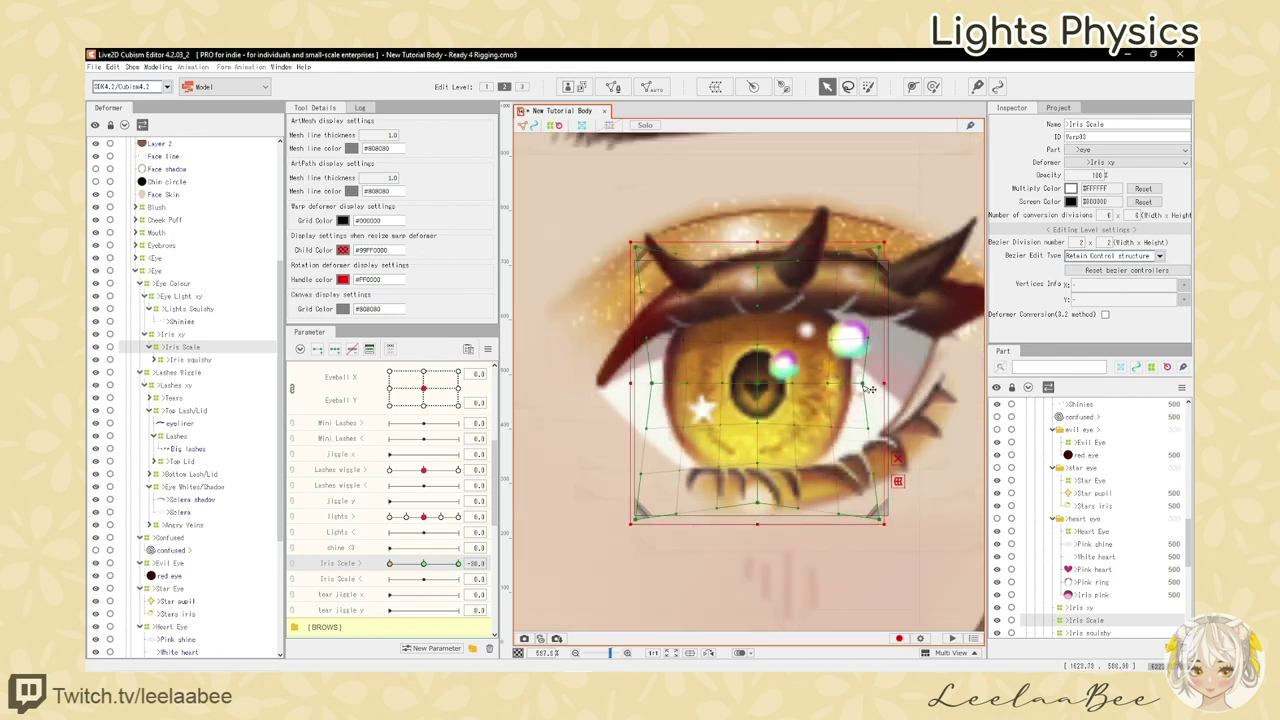
scroll(714, 390, down, 1)
scroll(714, 390, up, 2)
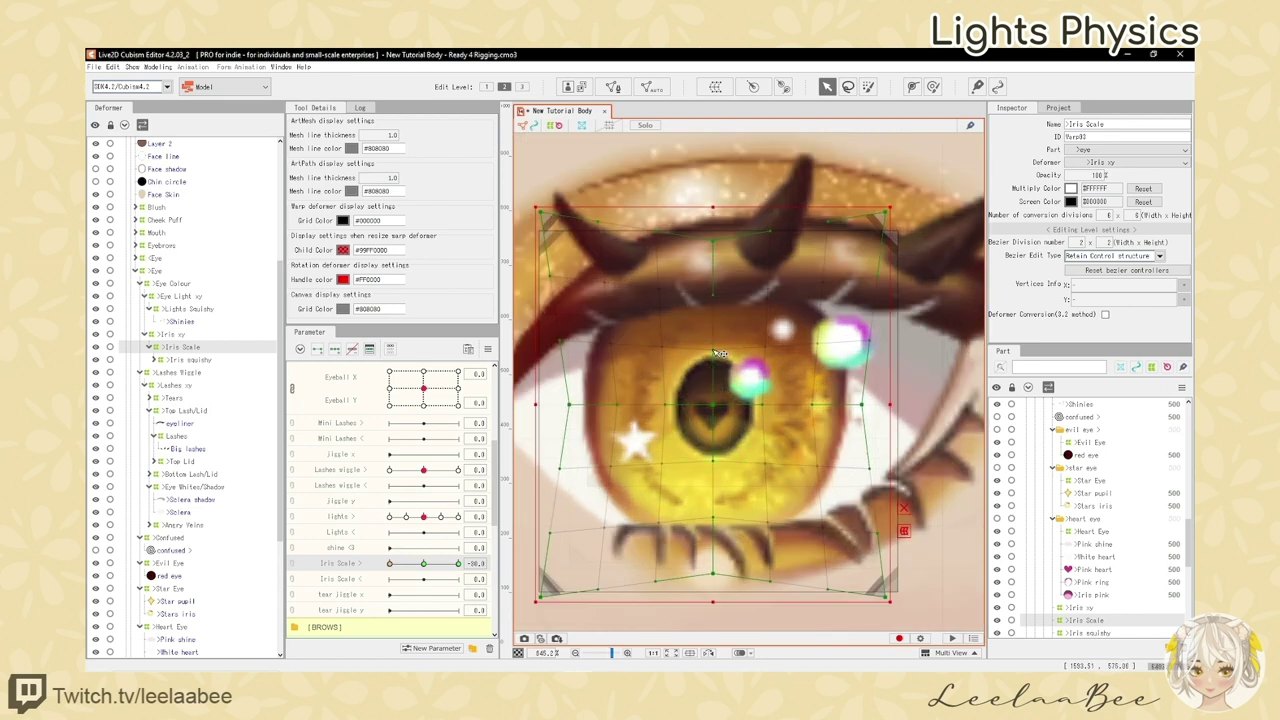
Twist the inner grid points of >Iris Scale clockwise around the pupil for the -30 keyform.
drag(714, 350, 751, 357)
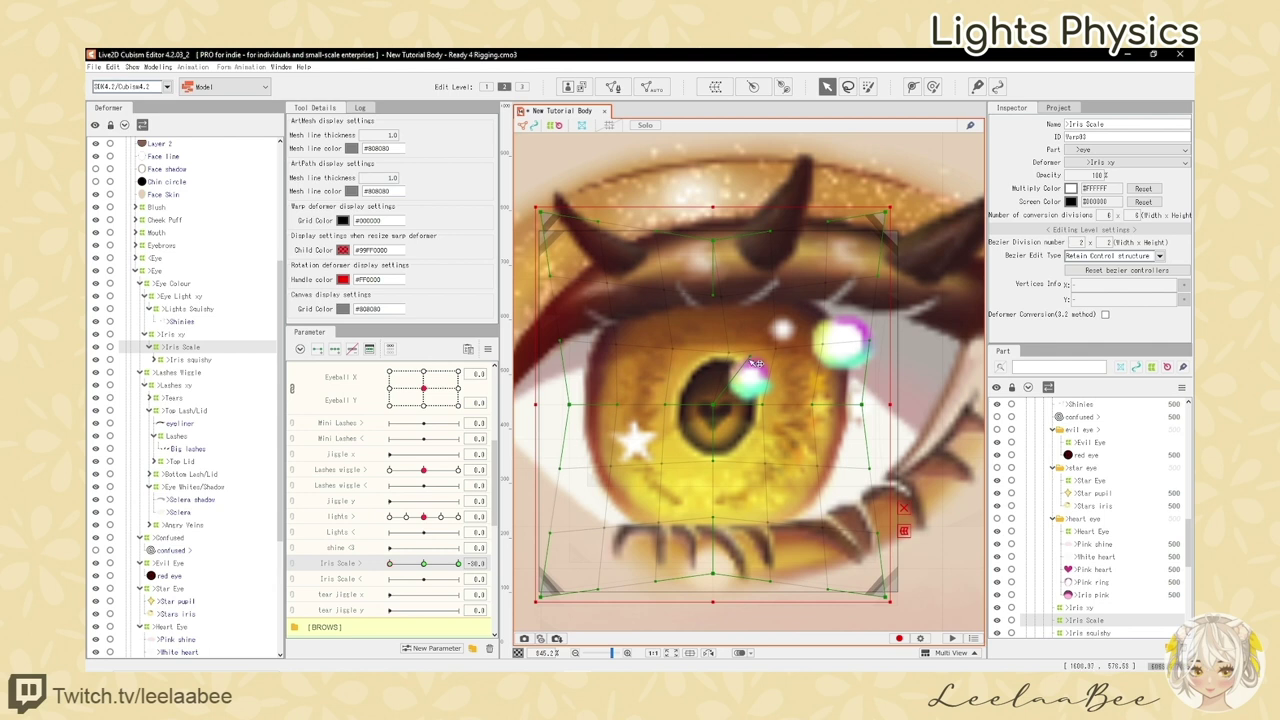
drag(713, 461, 686, 457)
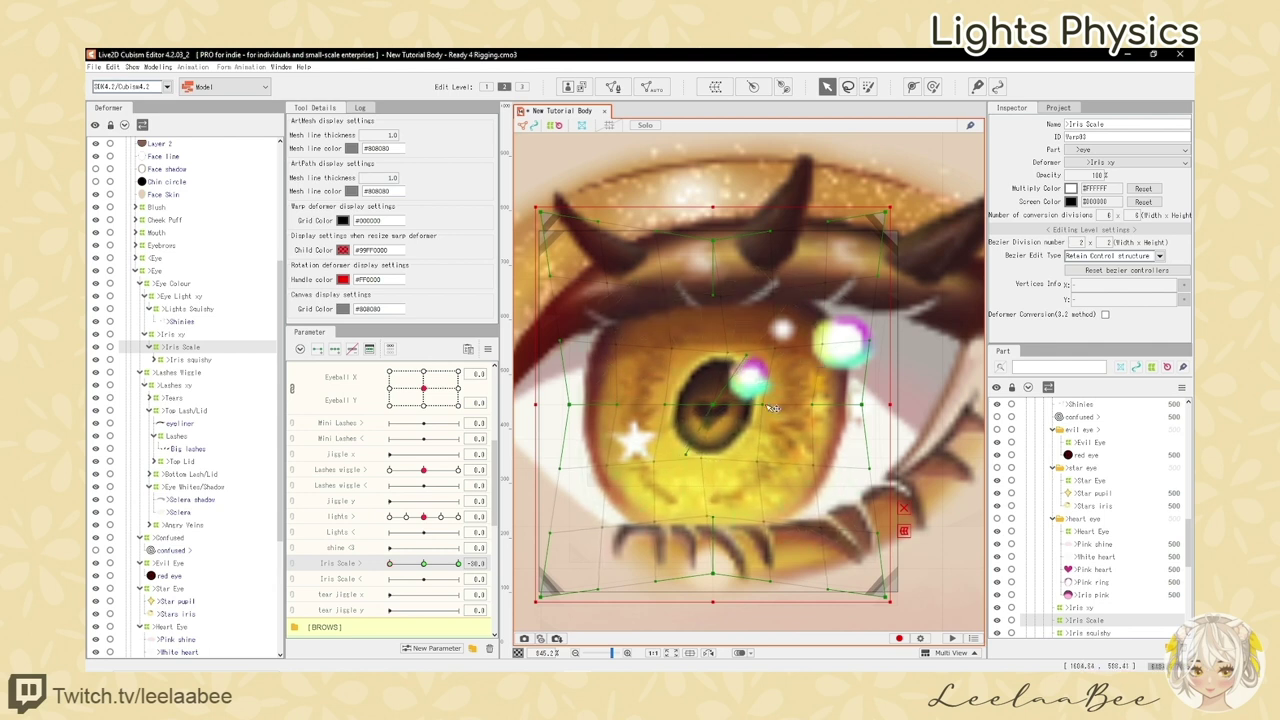
drag(765, 405, 751, 439)
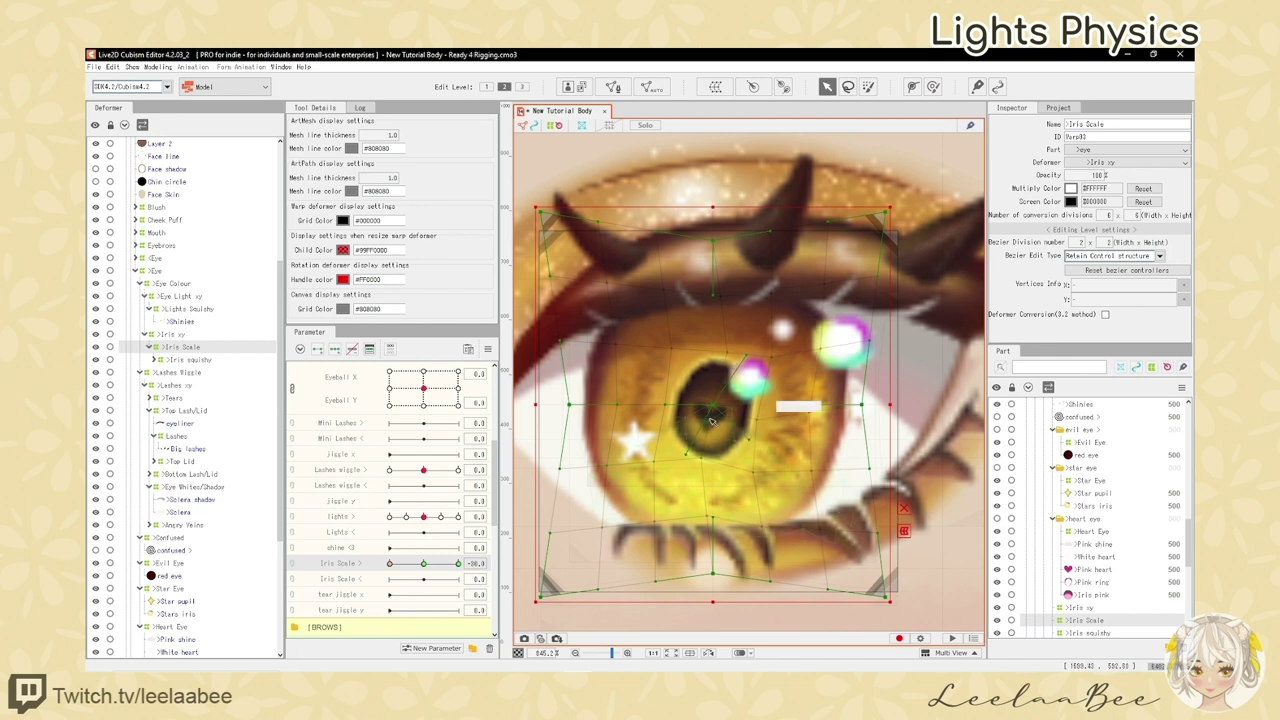
drag(662, 405, 678, 376)
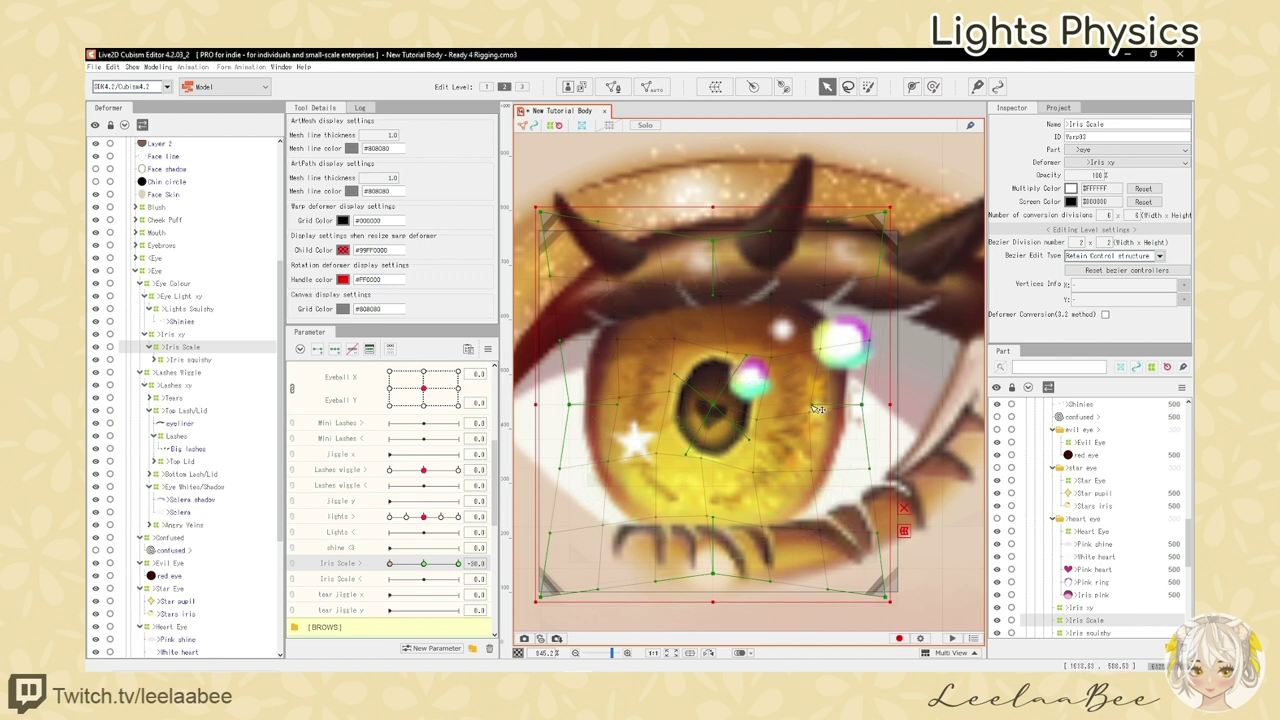
drag(815, 411, 813, 461)
drag(713, 517, 673, 517)
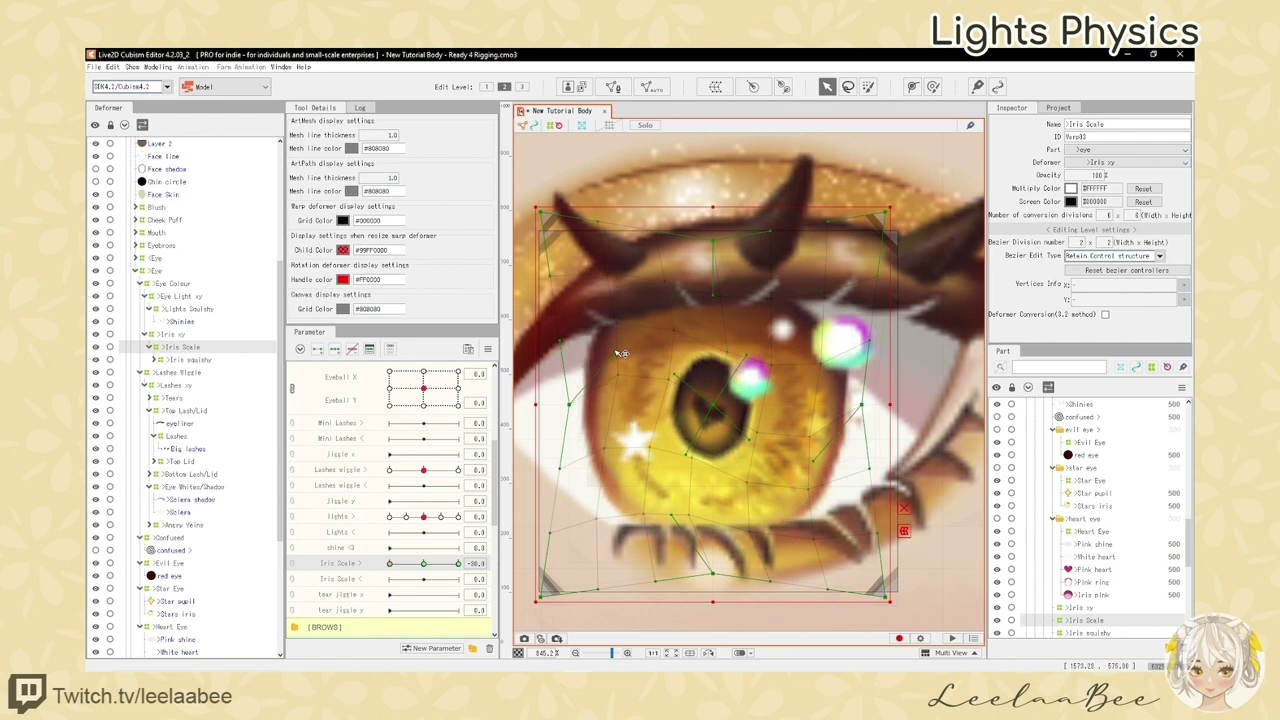
Preview Iris Scale >, return it to -30 and scale down the grid points surrounding the pupil.
scroll(545, 346, down, 2)
drag(424, 564, 388, 570)
scroll(597, 348, up, 2)
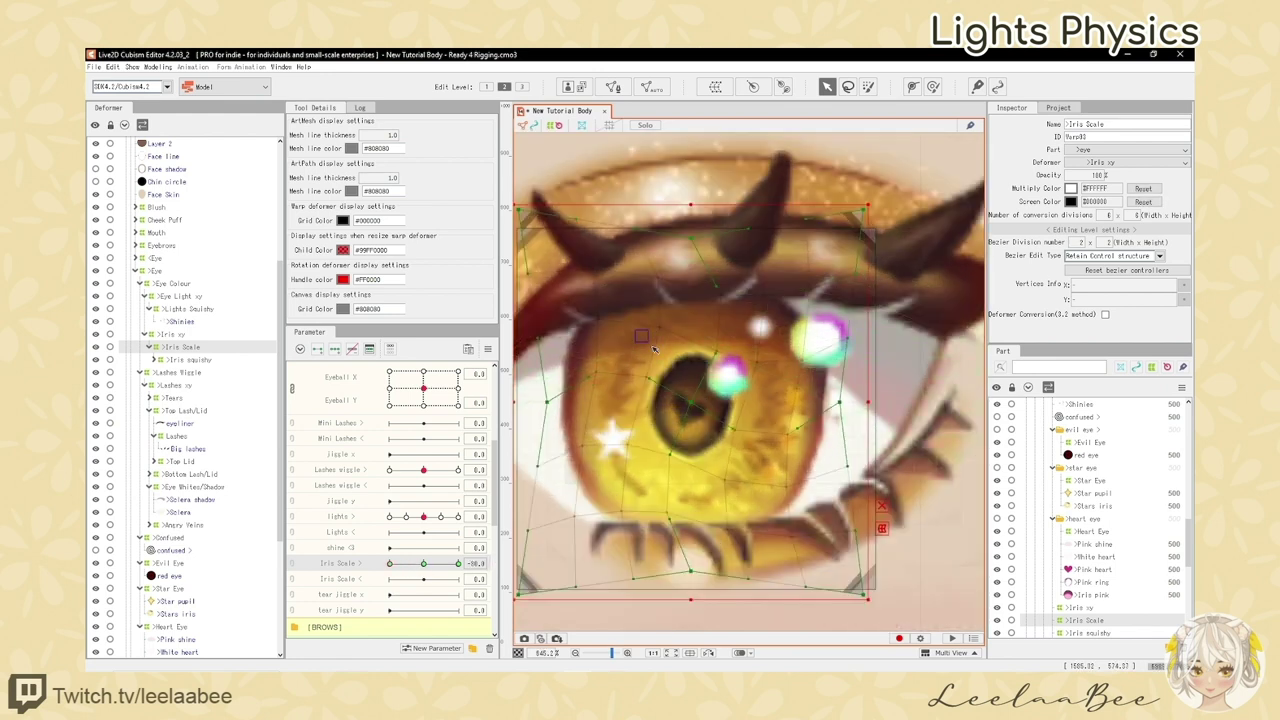
drag(635, 330, 757, 480)
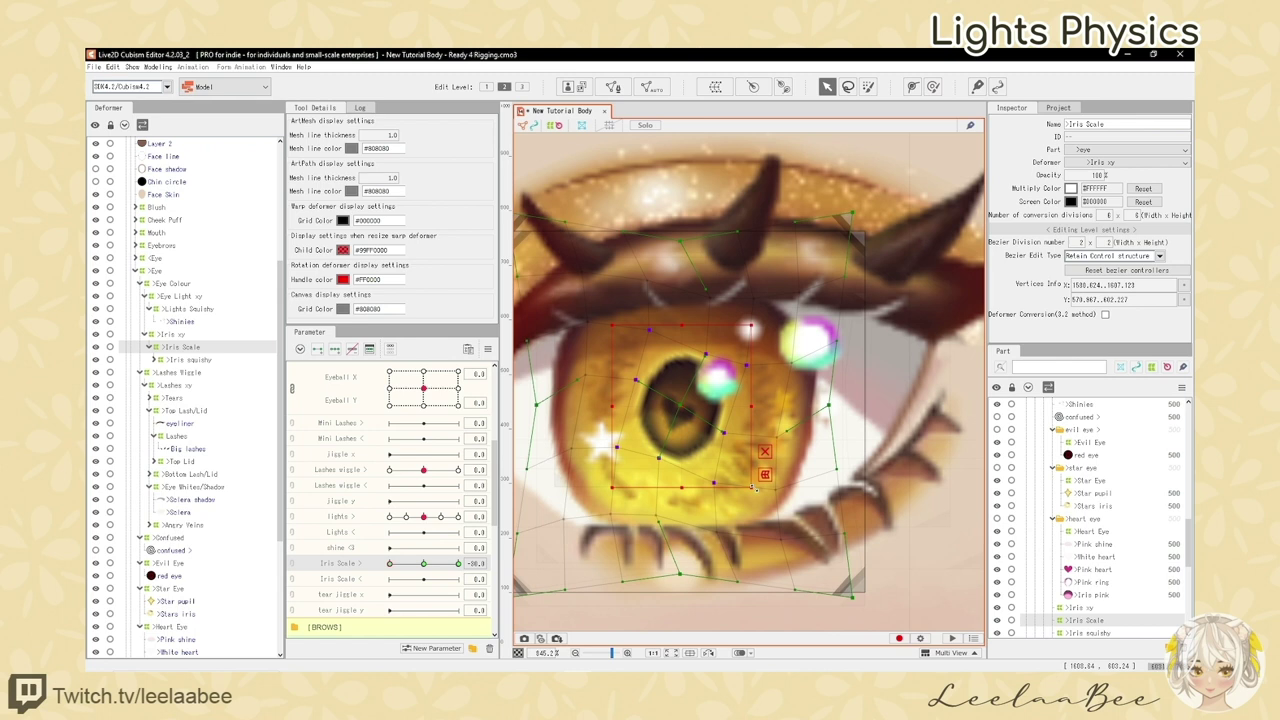
drag(756, 489, 727, 462)
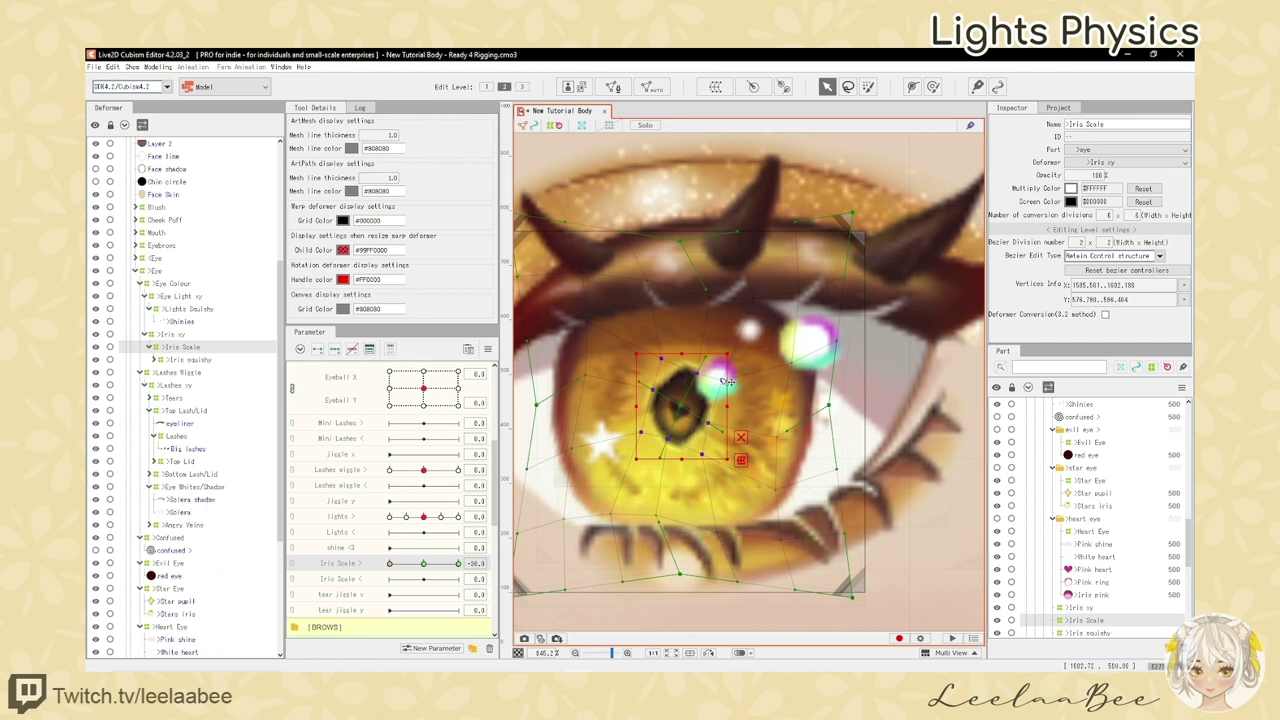
Check the shrunken pupil at Iris Scale > -30 and nudge its selected grid points slightly lower.
mouse_move(390, 564)
mouse_down()
mouse_move(417, 567)
mouse_move(388, 567)
mouse_up()
scroll(738, 395, down, 3)
scroll(746, 402, up, 1)
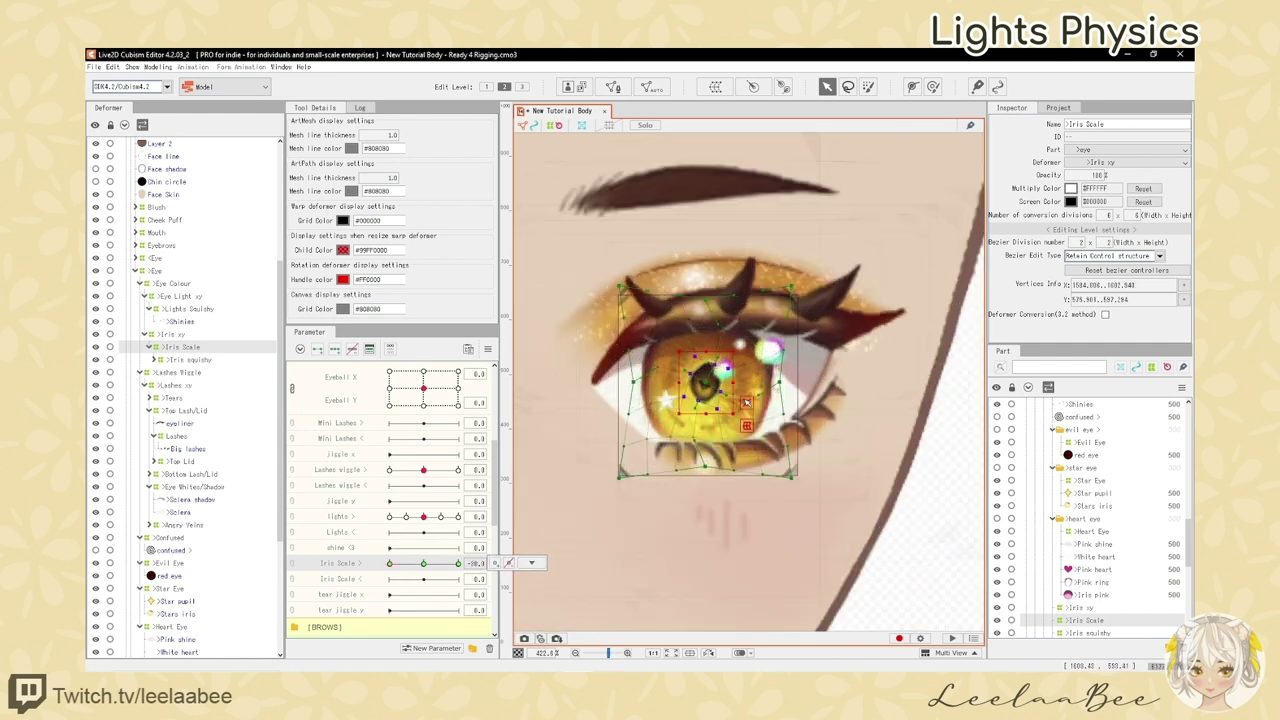
scroll(712, 383, up, 6)
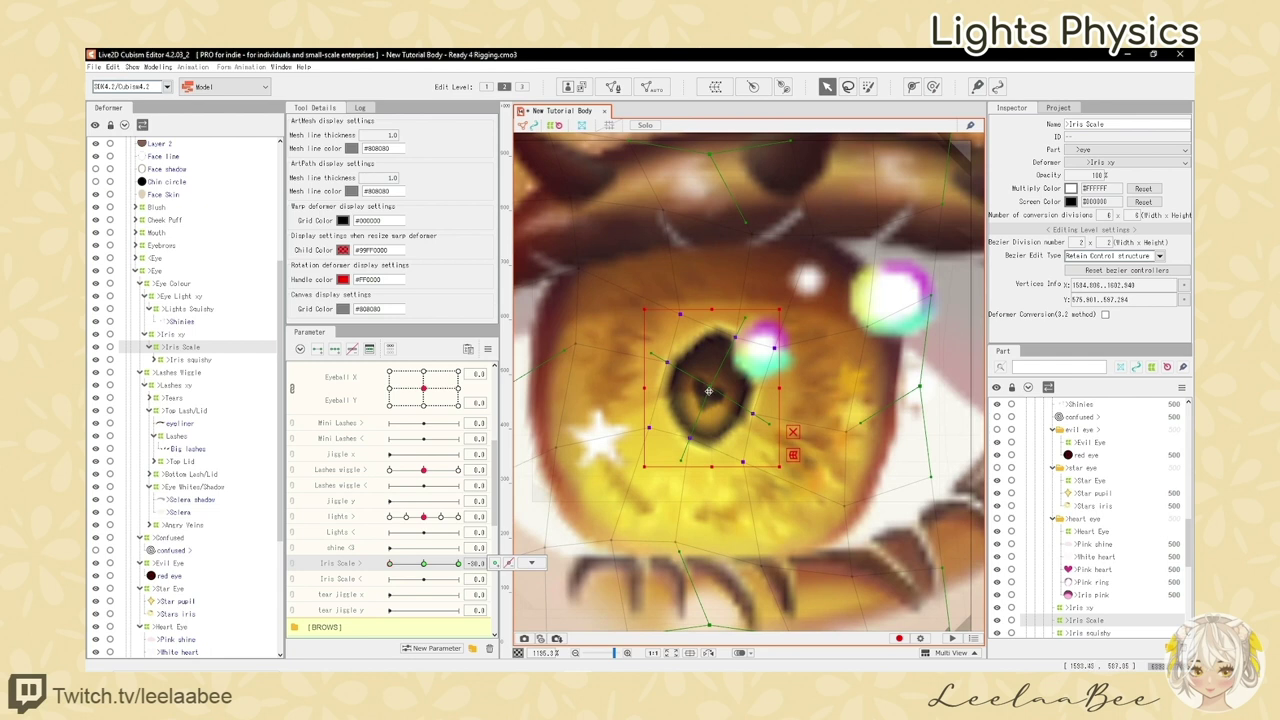
drag(712, 388, 712, 396)
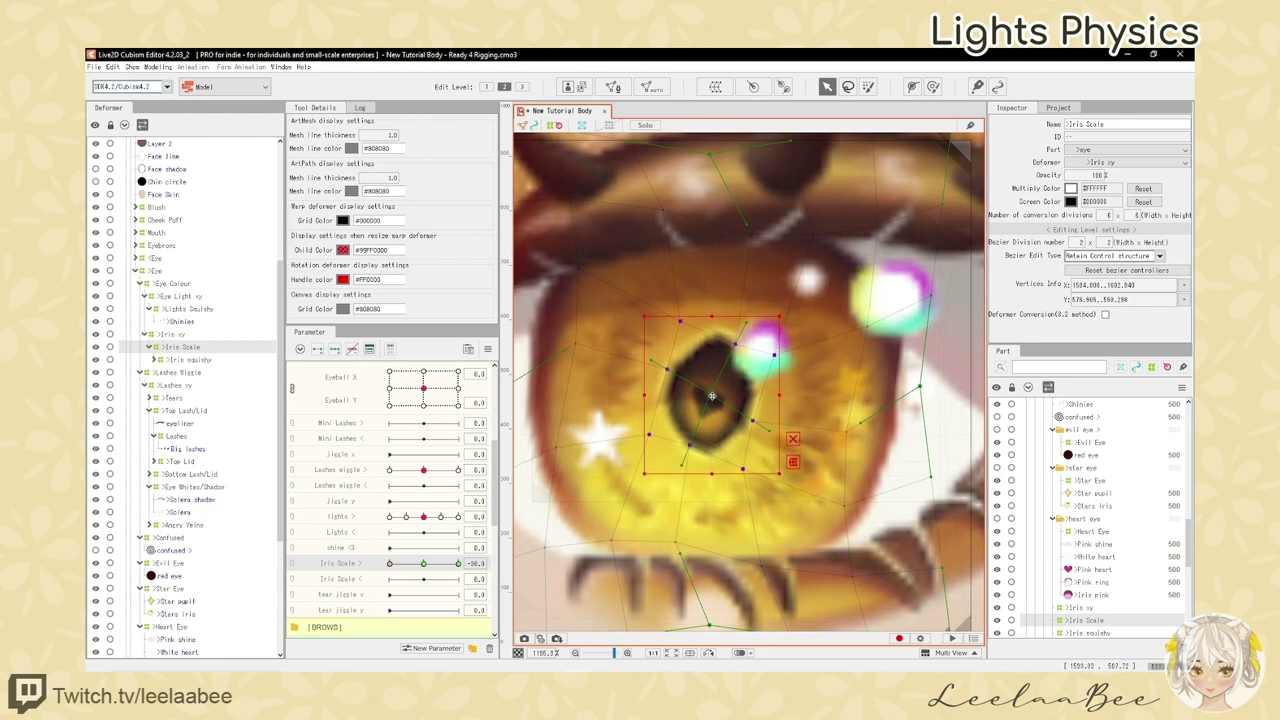
scroll(708, 395, down, 4)
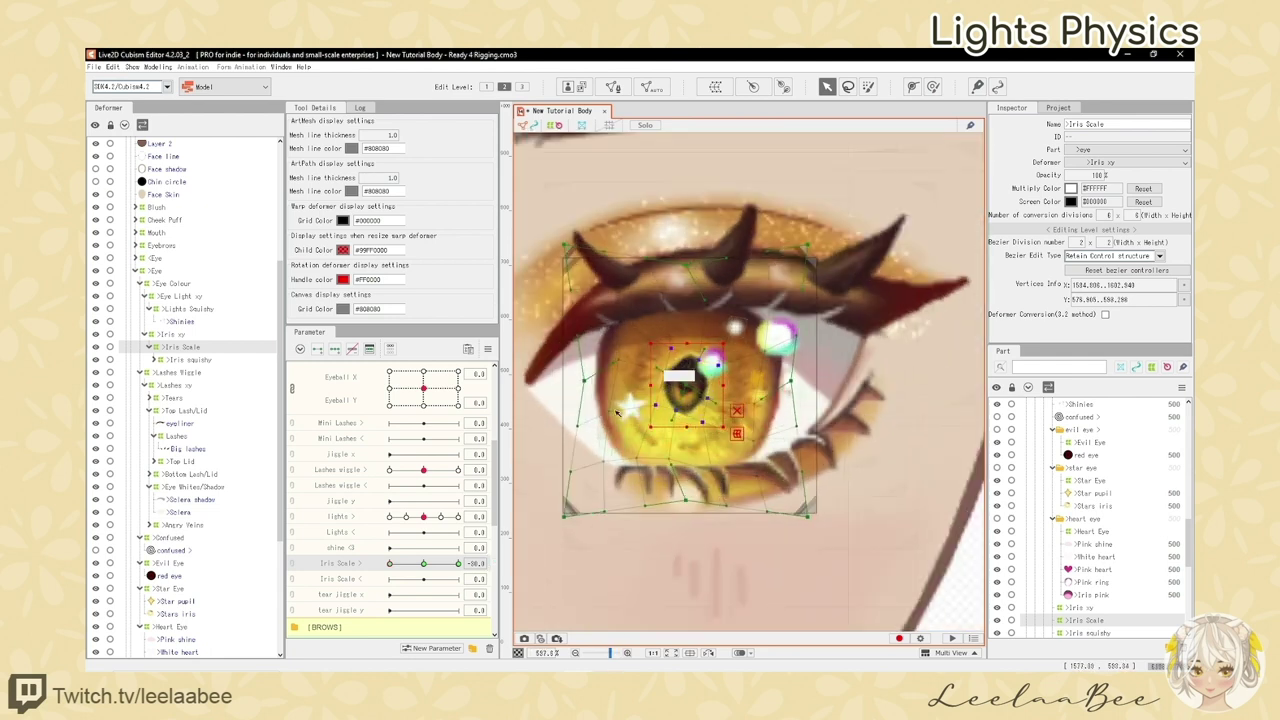
Set Iris Scale > to 30 and pull the midpoints of the >Iris Scale deformer's four edges outward.
drag(423, 564, 385, 565)
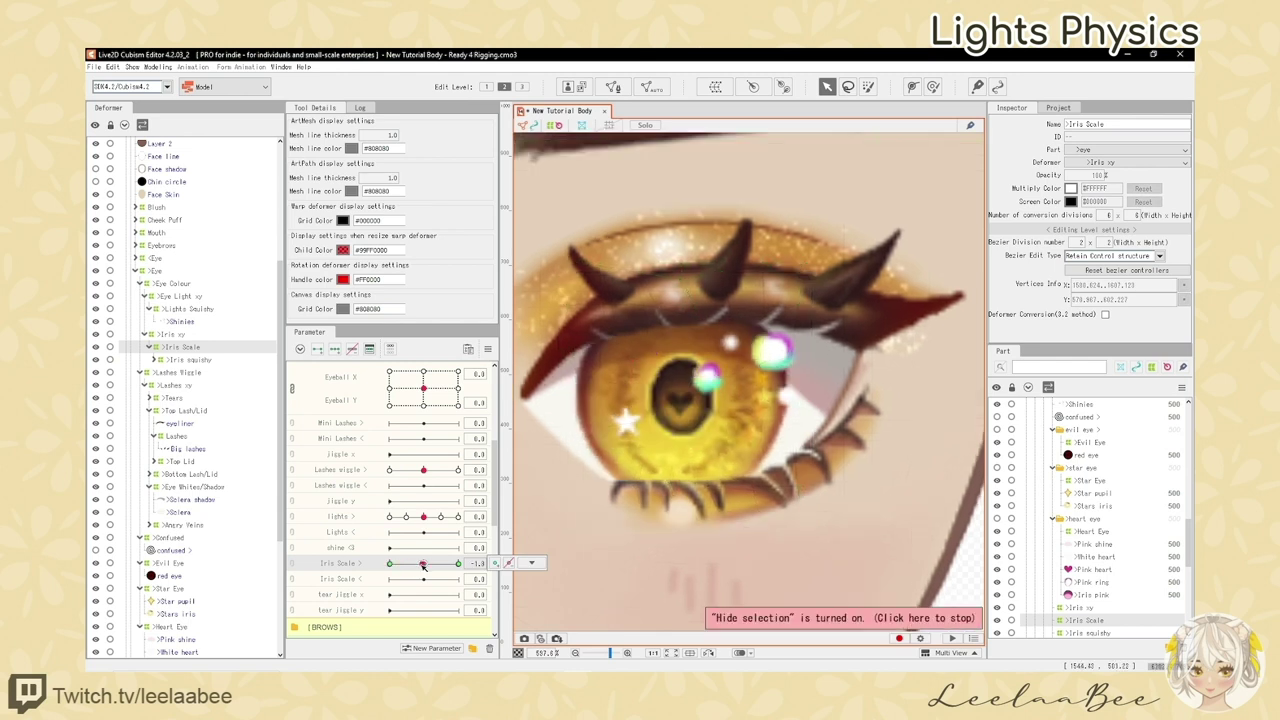
mouse_move(424, 564)
mouse_down()
mouse_move(380, 565)
mouse_move(423, 569)
mouse_up()
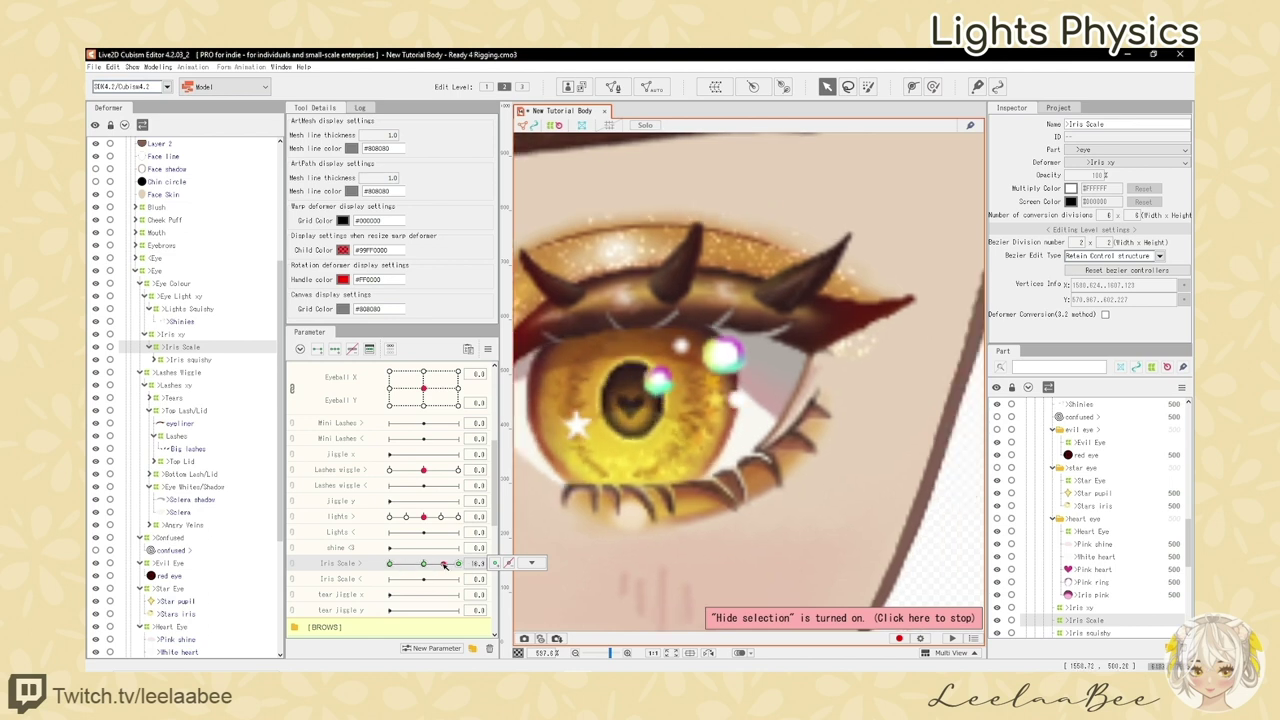
drag(445, 566, 461, 566)
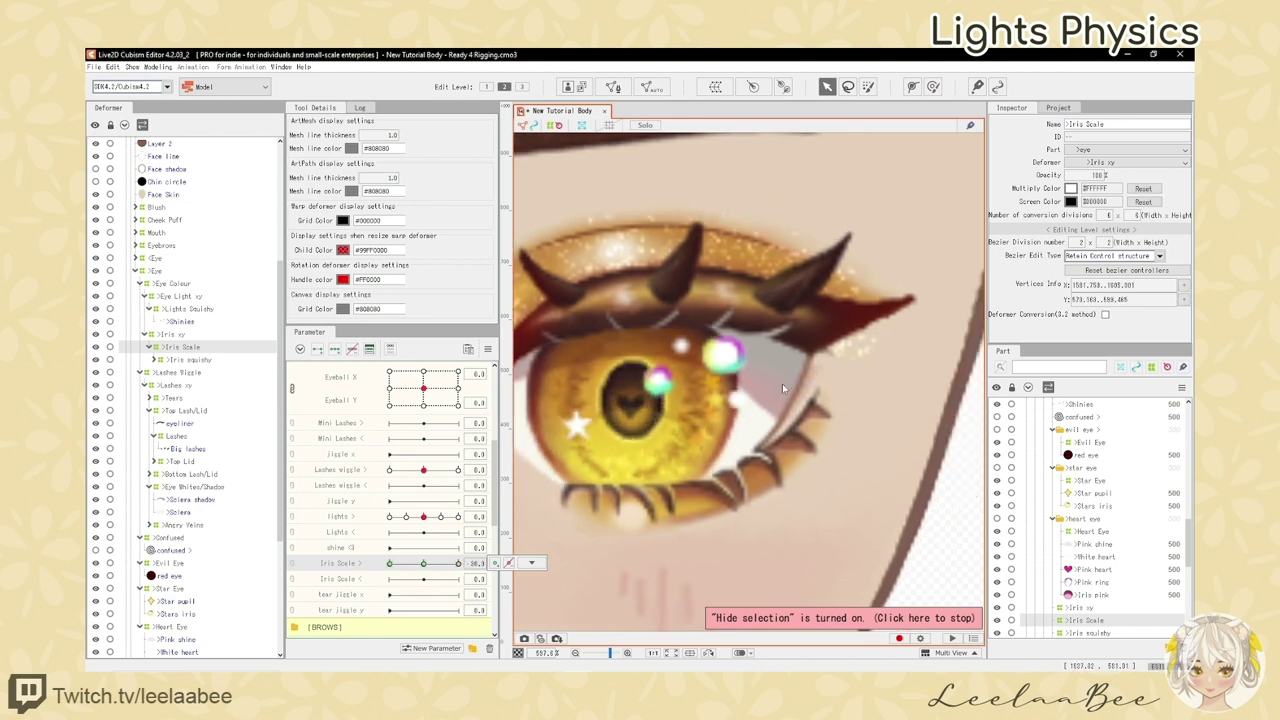
key(ctrl+t)
scroll(790, 383, down, 2)
scroll(716, 401, up, 3)
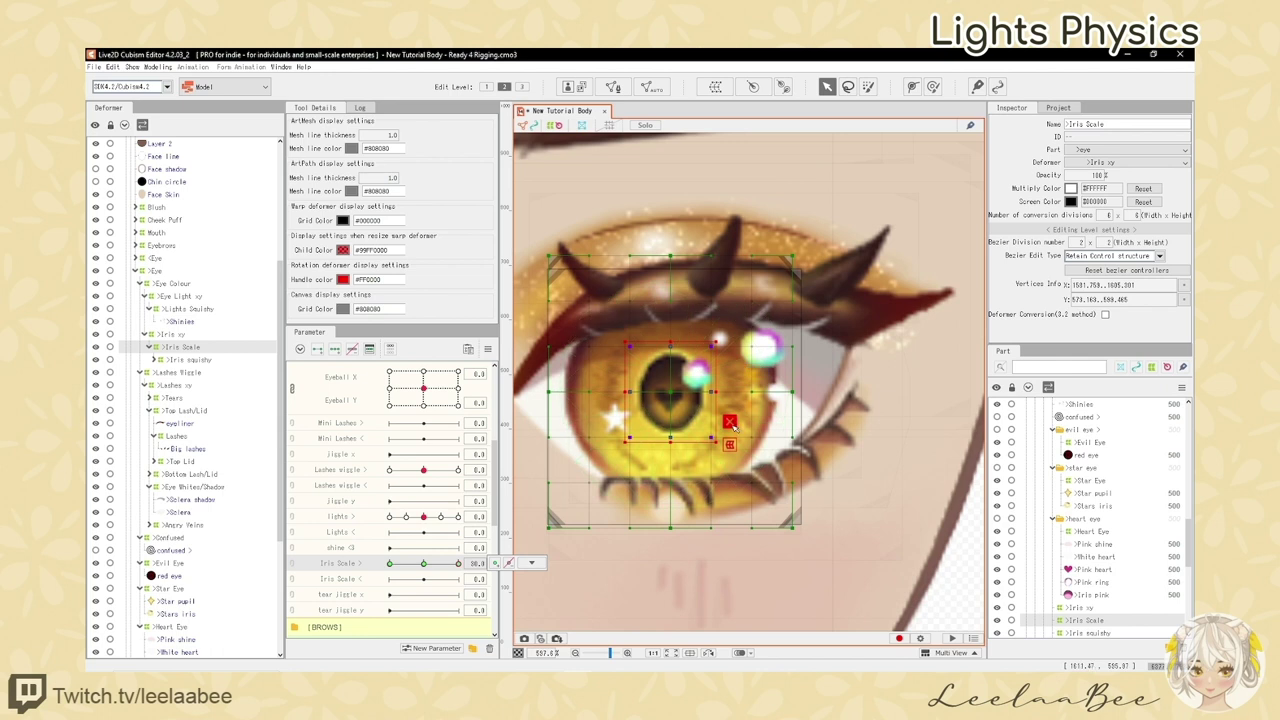
scroll(772, 437, down, 3)
scroll(772, 437, up, 3)
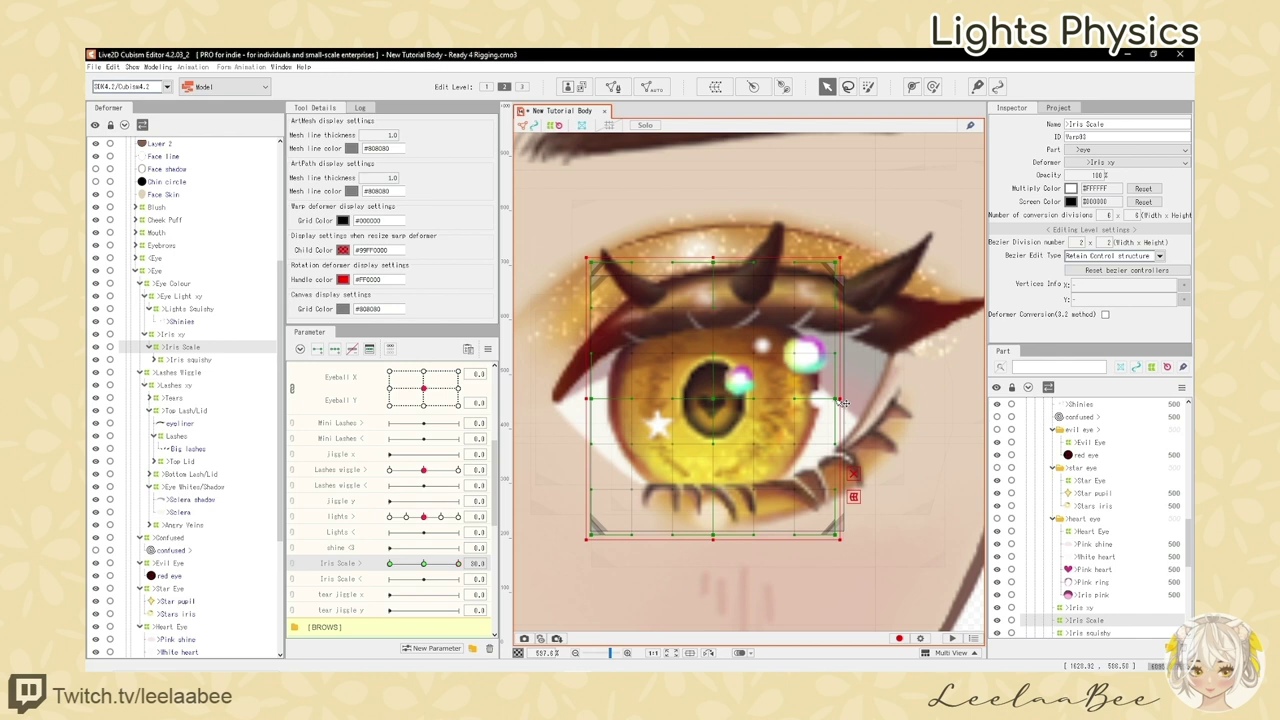
drag(845, 402, 862, 400)
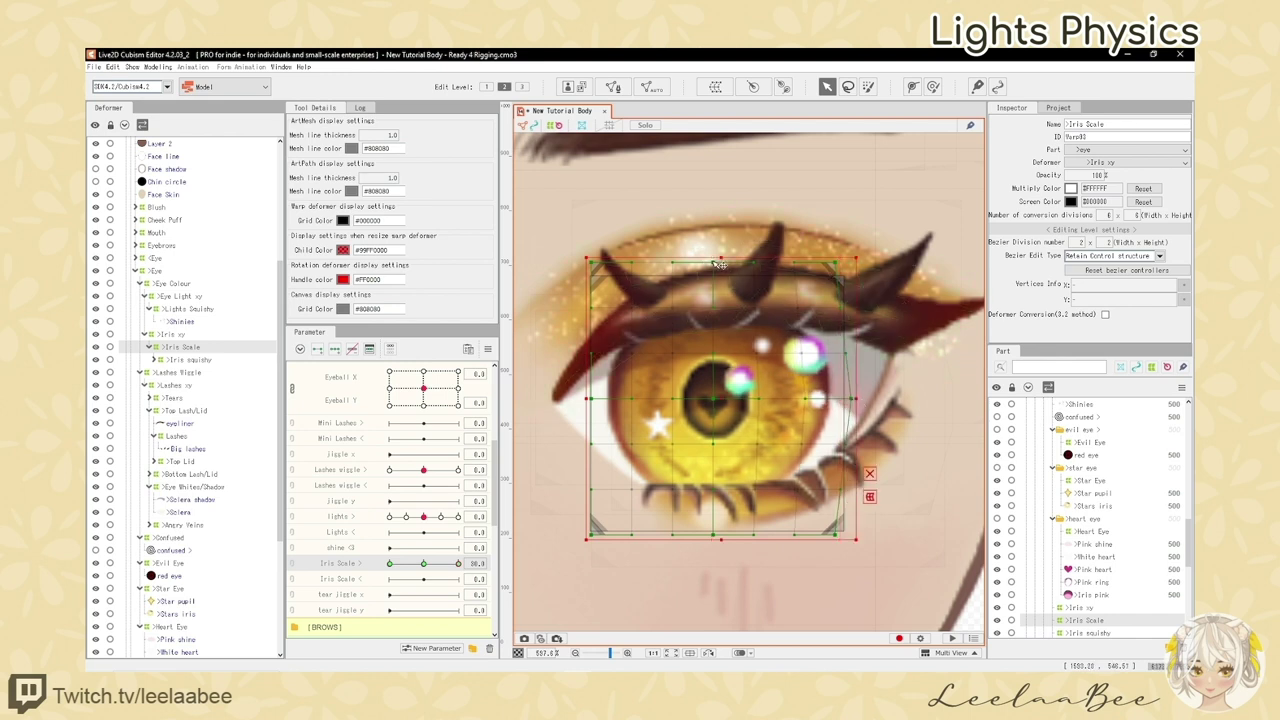
drag(719, 260, 716, 242)
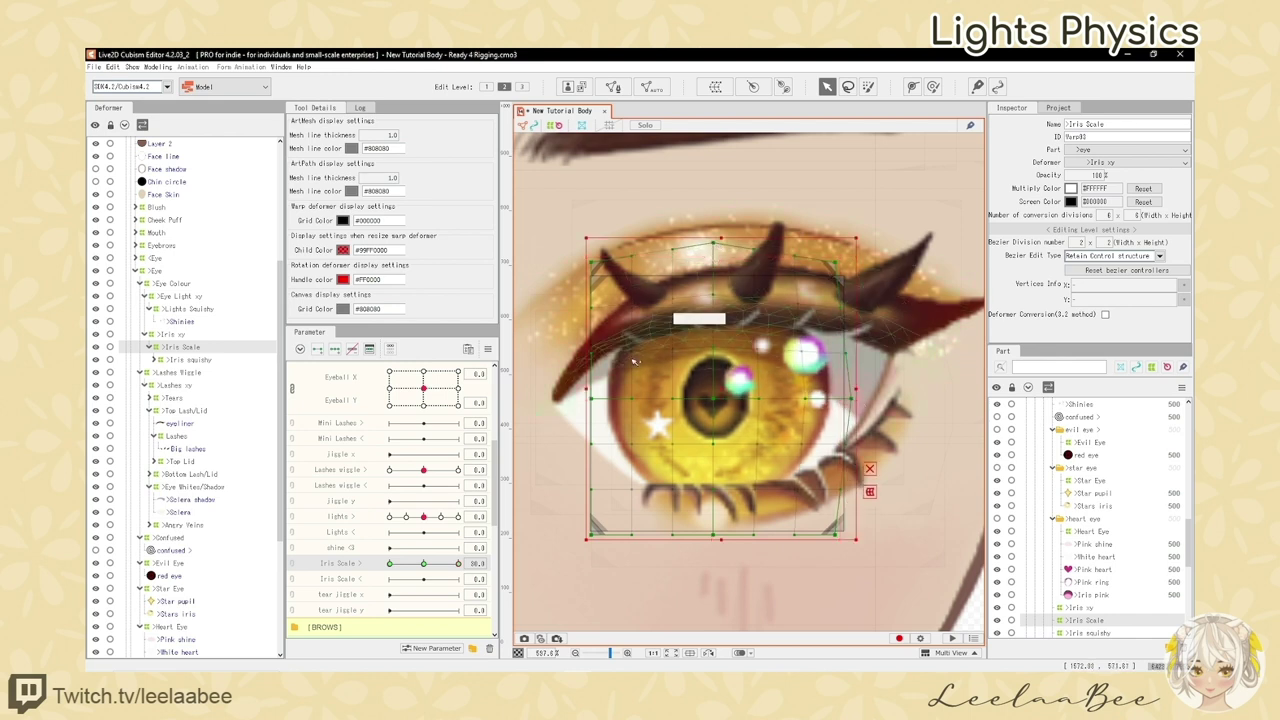
drag(592, 401, 576, 400)
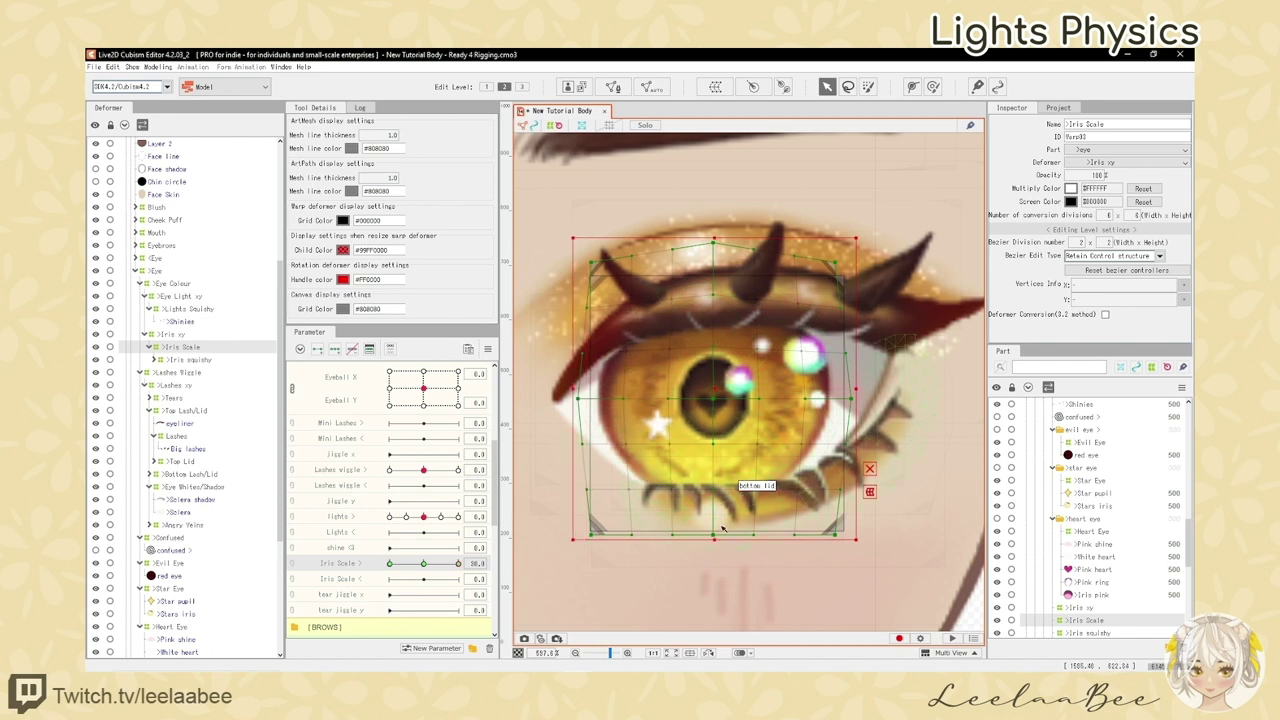
drag(716, 538, 721, 558)
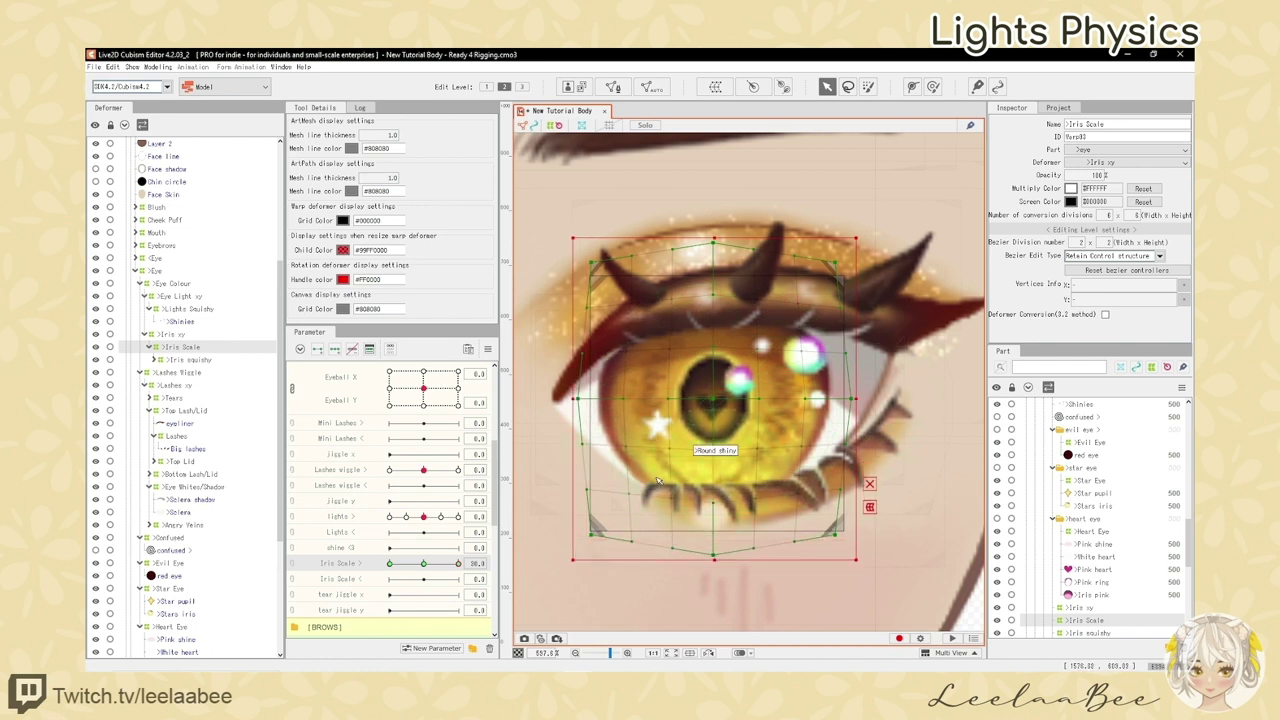
Twist the inner grid points of >Iris Scale counterclockwise around the pupil for the 30 keyform.
drag(716, 450, 688, 456)
drag(686, 356, 653, 364)
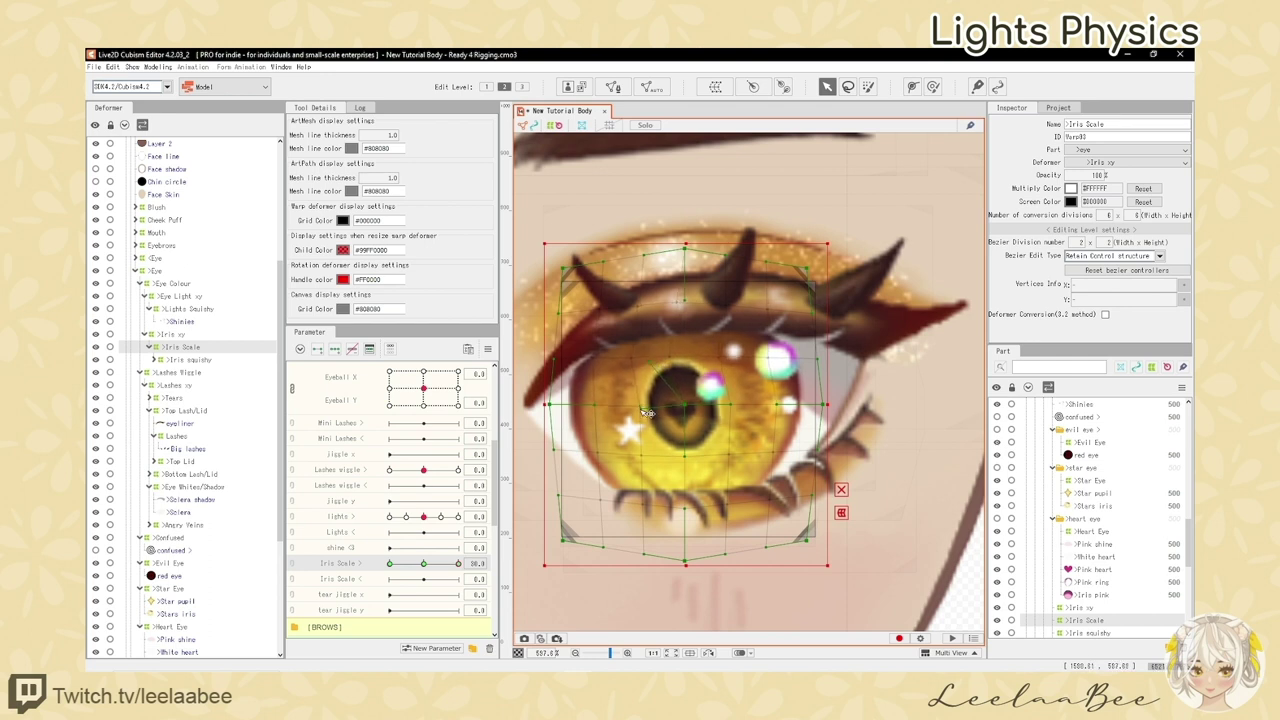
drag(670, 456, 721, 362)
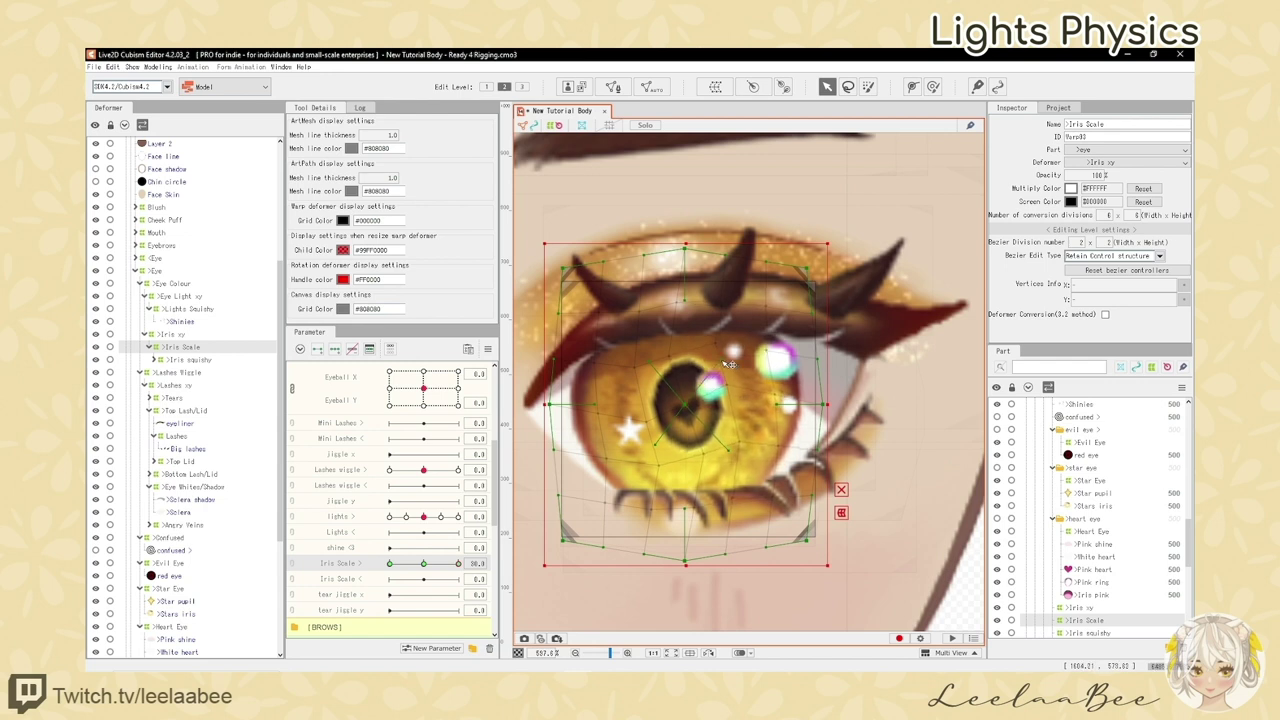
drag(686, 302, 657, 306)
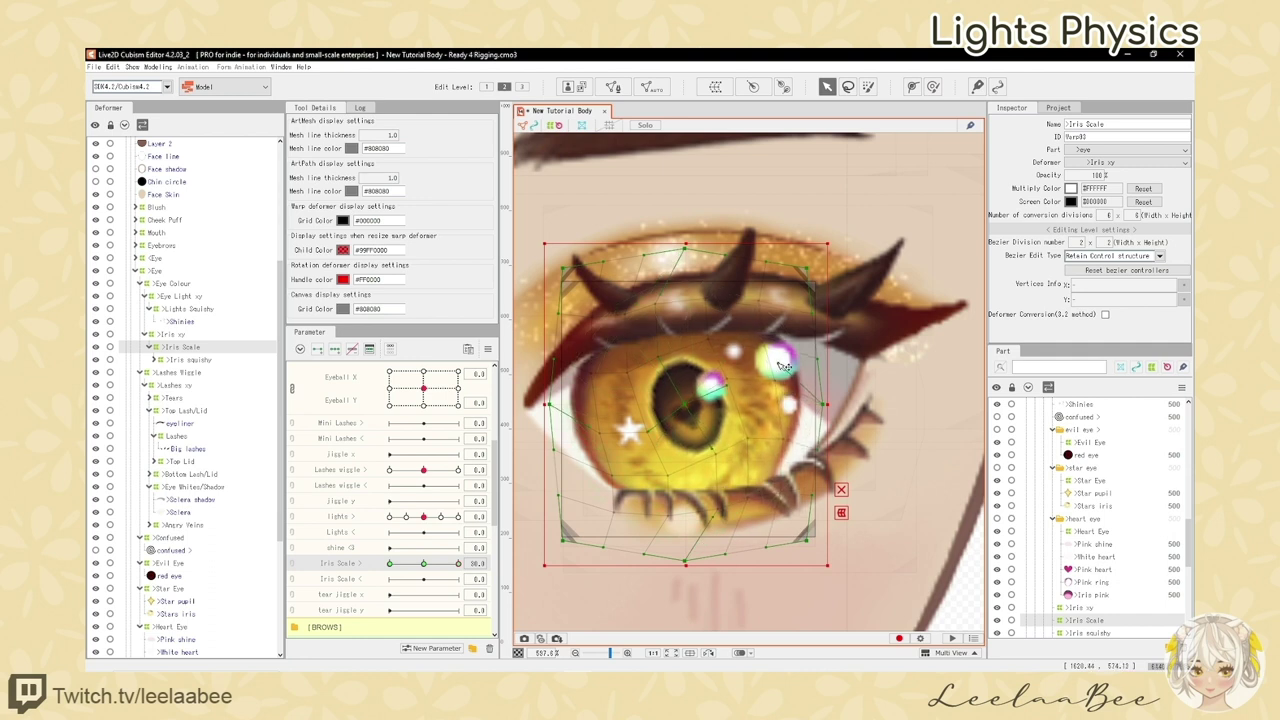
Select the grid points around the pupil at Iris Scale > 30 and scale them up to enlarge the pupil.
click(436, 565)
drag(436, 565, 460, 575)
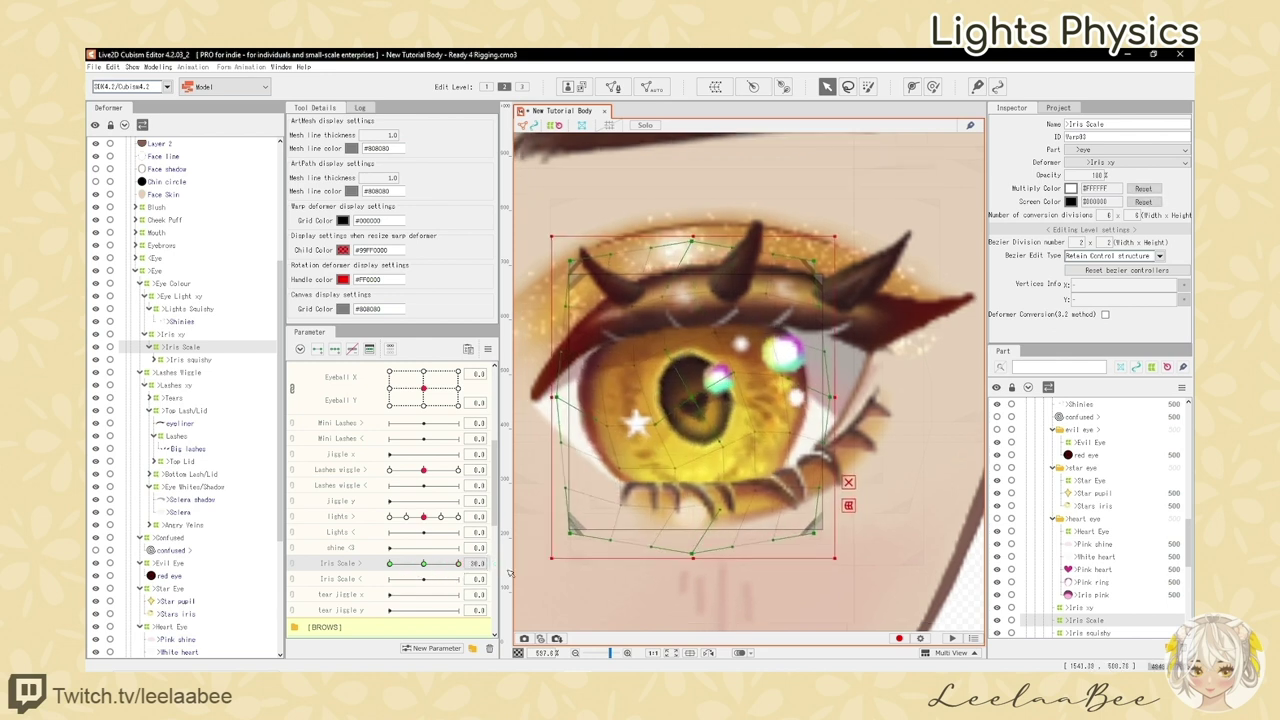
drag(622, 346, 767, 460)
shift+click(715, 332)
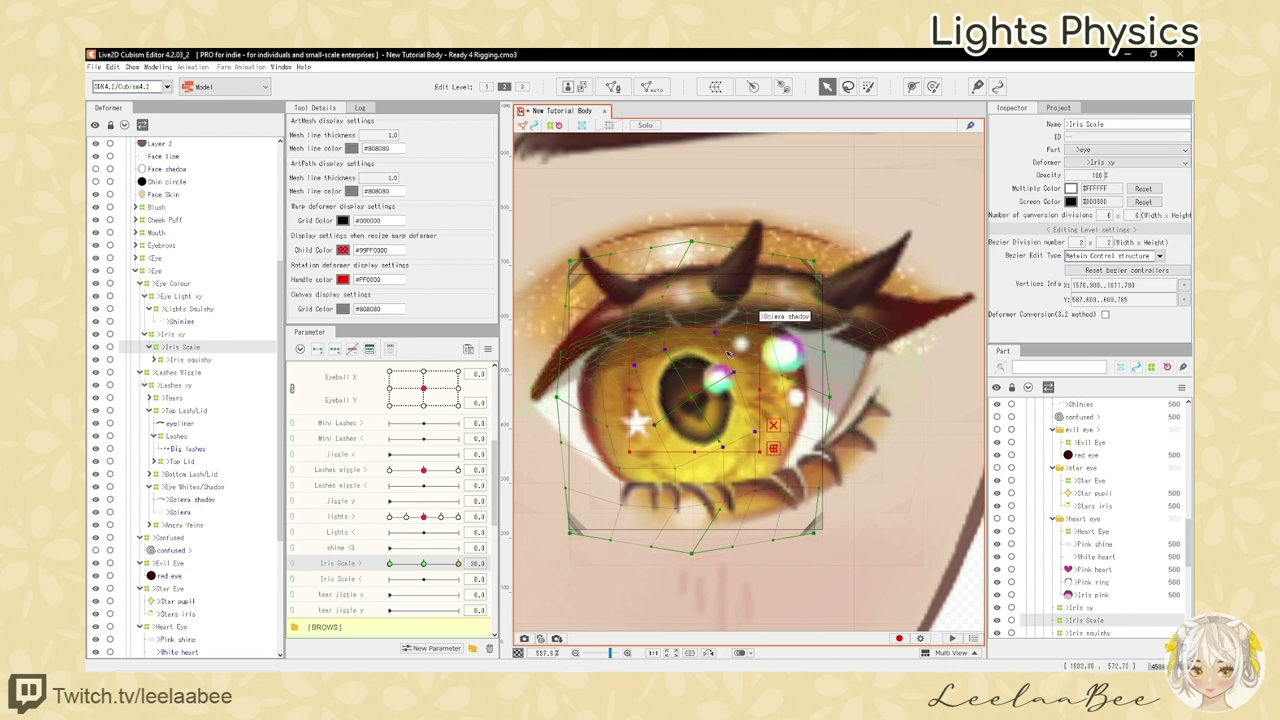
drag(692, 482, 692, 482)
drag(764, 476, 756, 331)
key(ctrl+z)
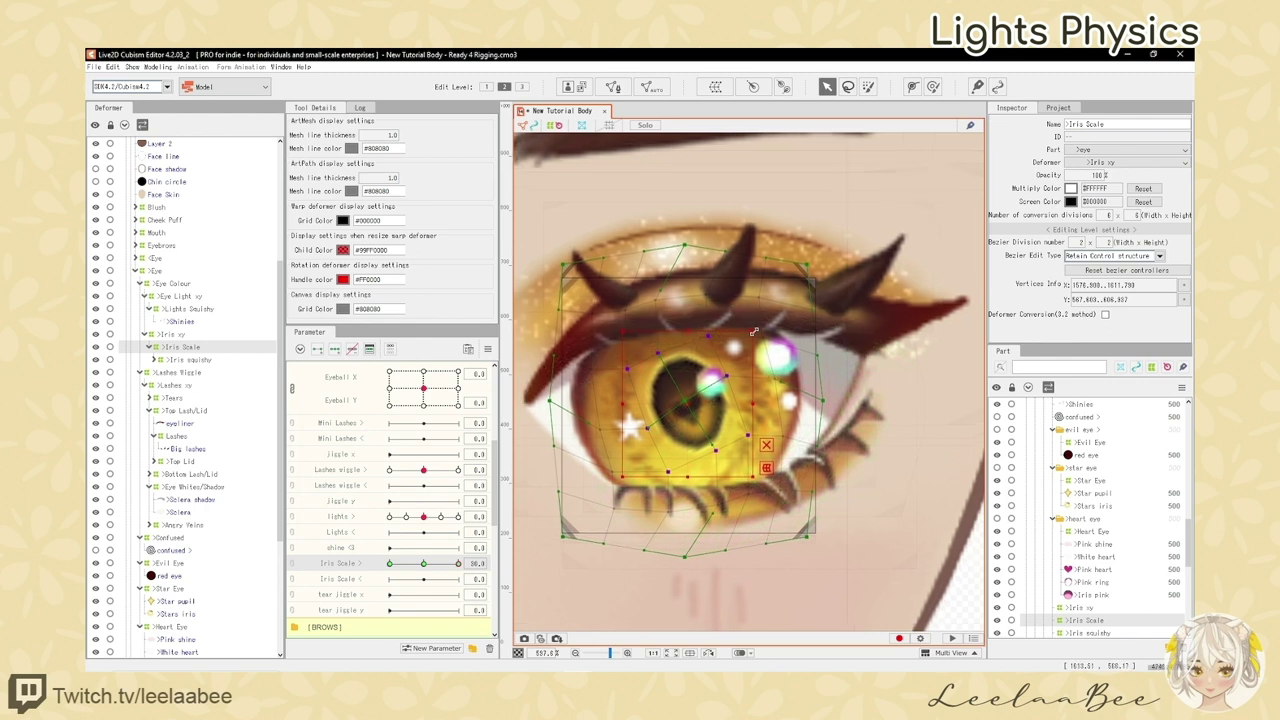
drag(754, 331, 769, 314)
Preview the iris scaling across the Iris Scale > range and return the parameter to 0.
scroll(700, 410, down, 3)
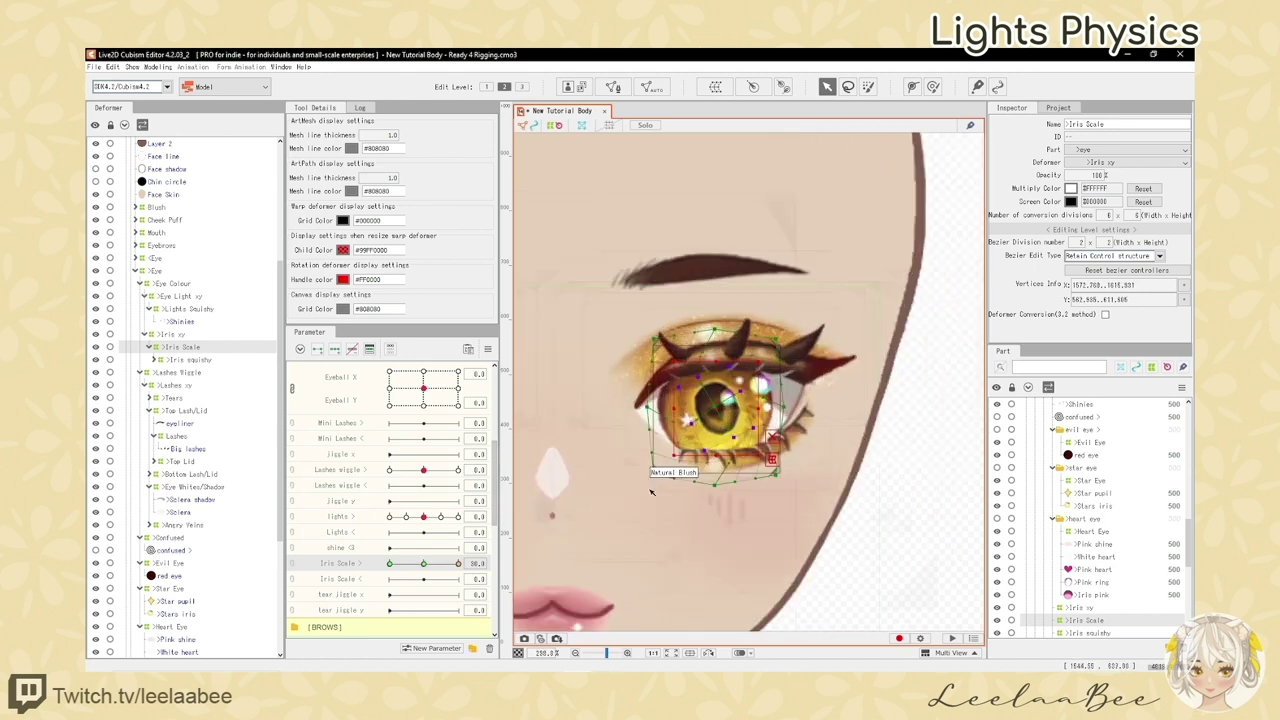
scroll(726, 425, up, 3)
scroll(726, 425, down, 4)
drag(458, 564, 424, 567)
scroll(714, 441, up, 4)
drag(681, 415, 651, 387)
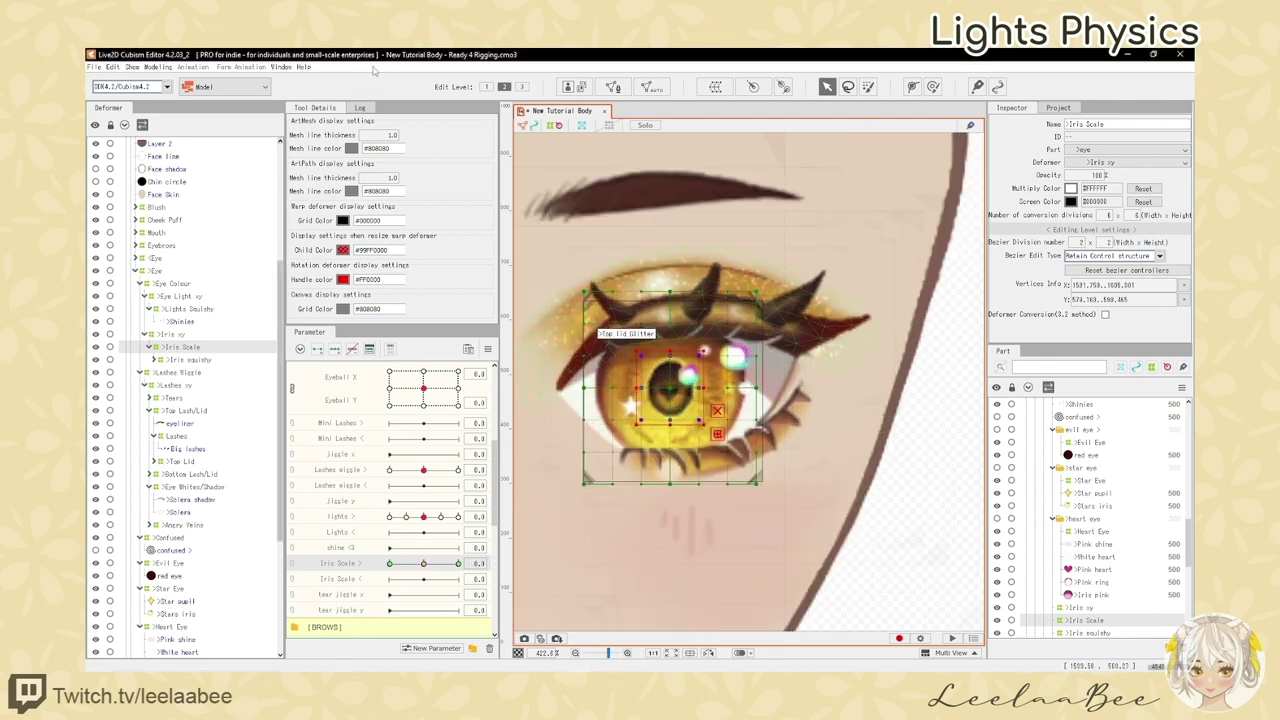
Open the Physics/Scene Blending Settings and add a physics group named ">Iris Scale".
click(93, 67)
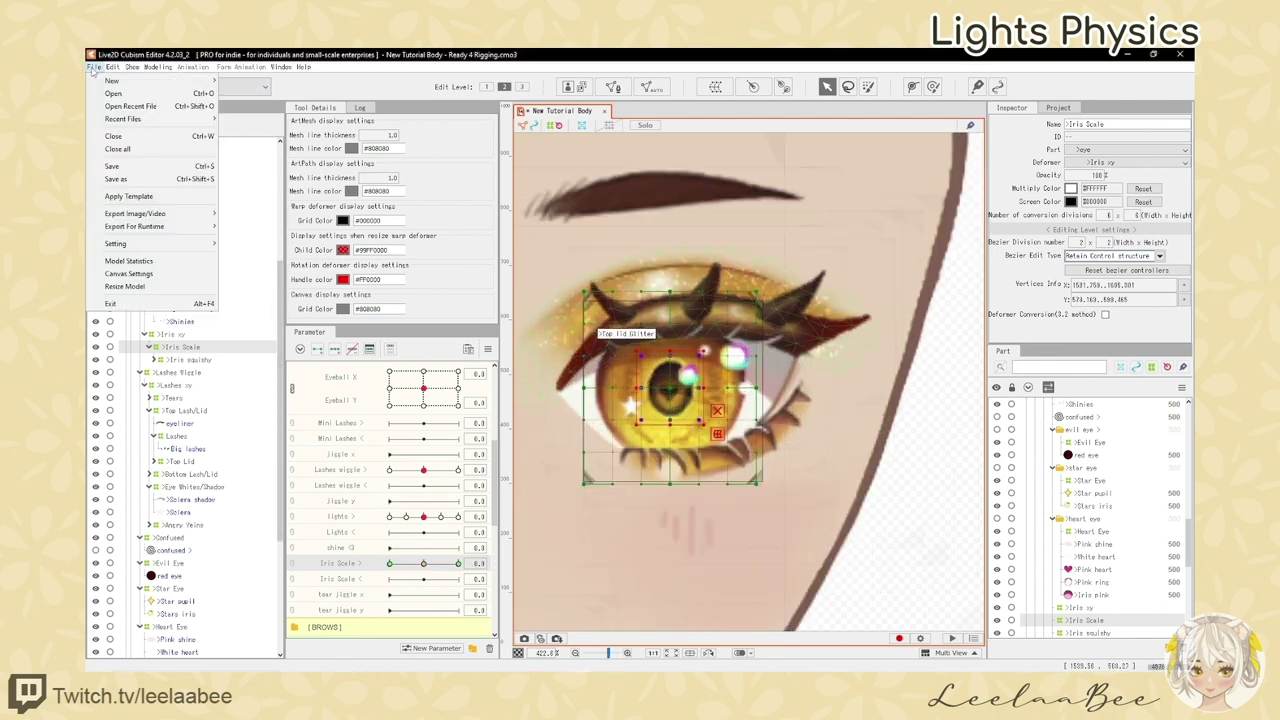
mouse_move(157, 68)
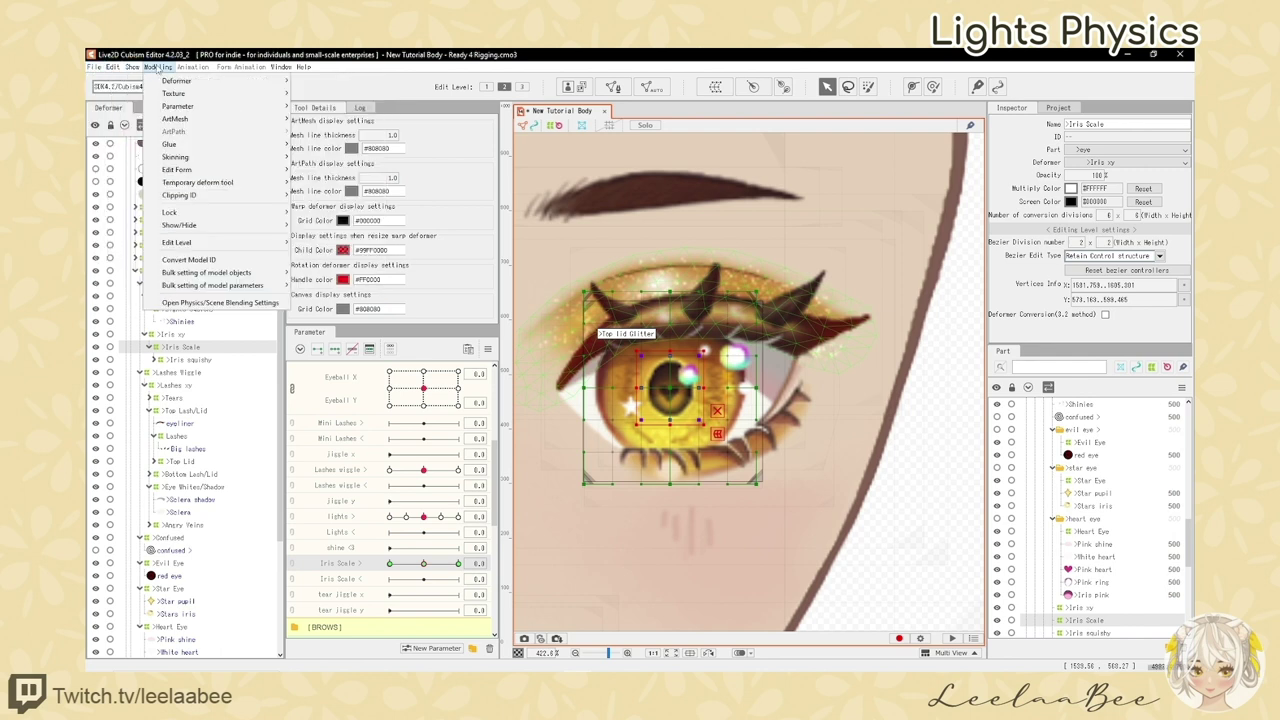
click(240, 303)
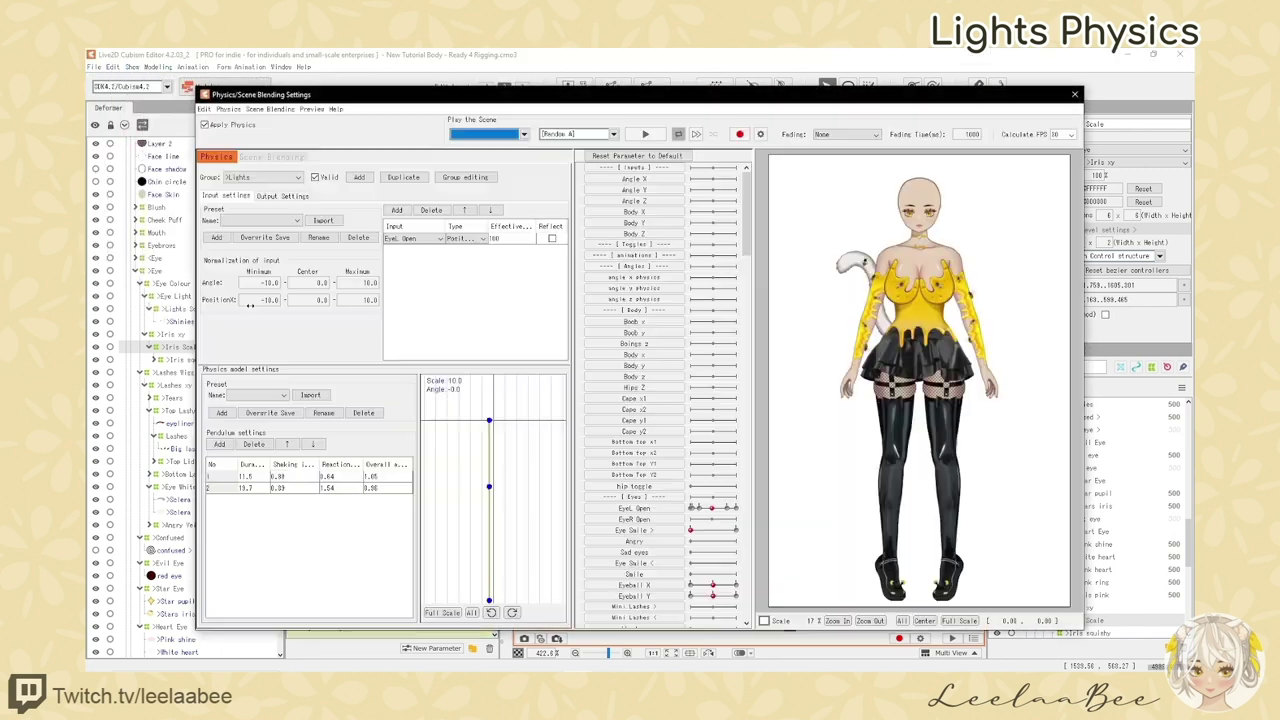
text(>Iris Scale)
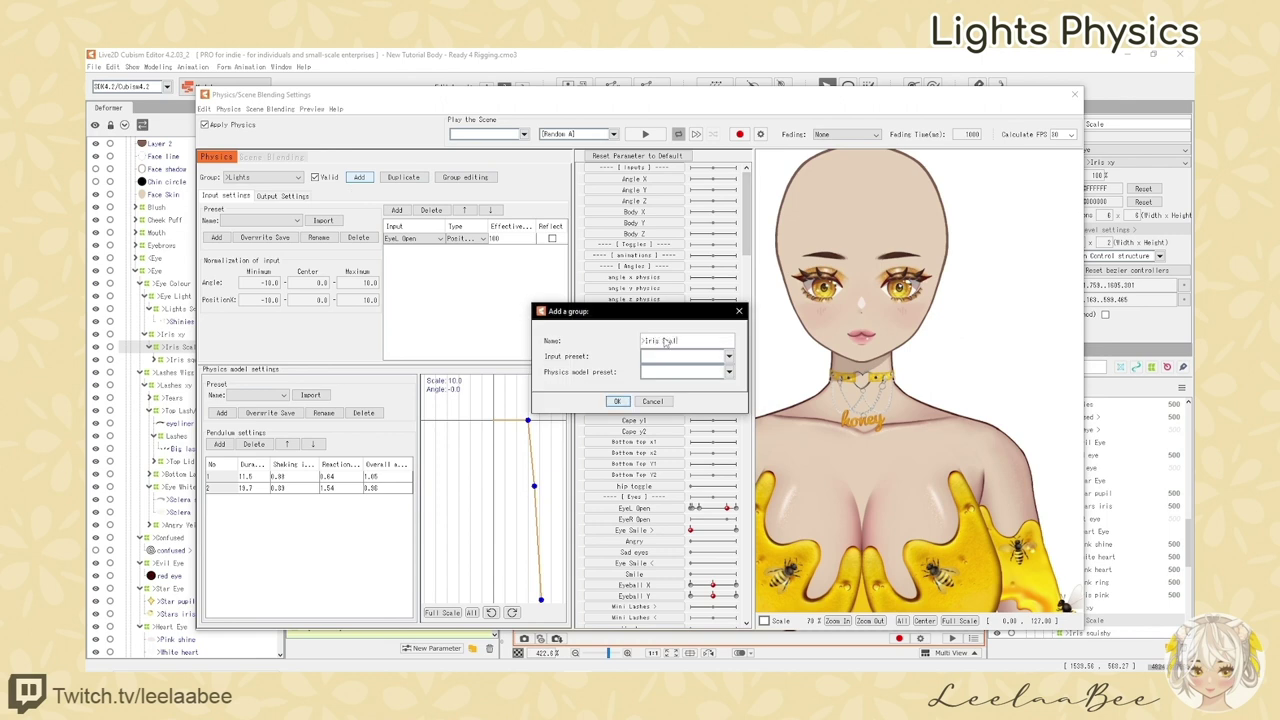
click(616, 401)
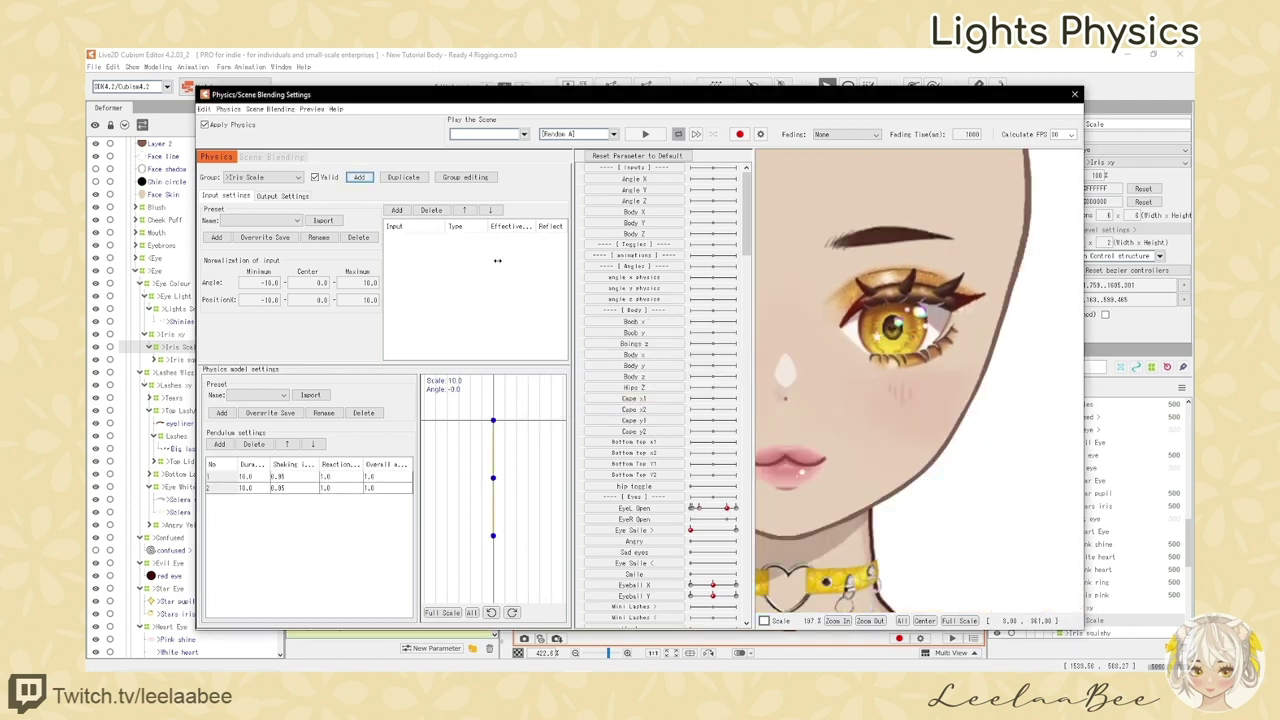
Add EyeL Open as the input parameter of the >Iris Scale physics group.
right_click(453, 252)
click(474, 258)
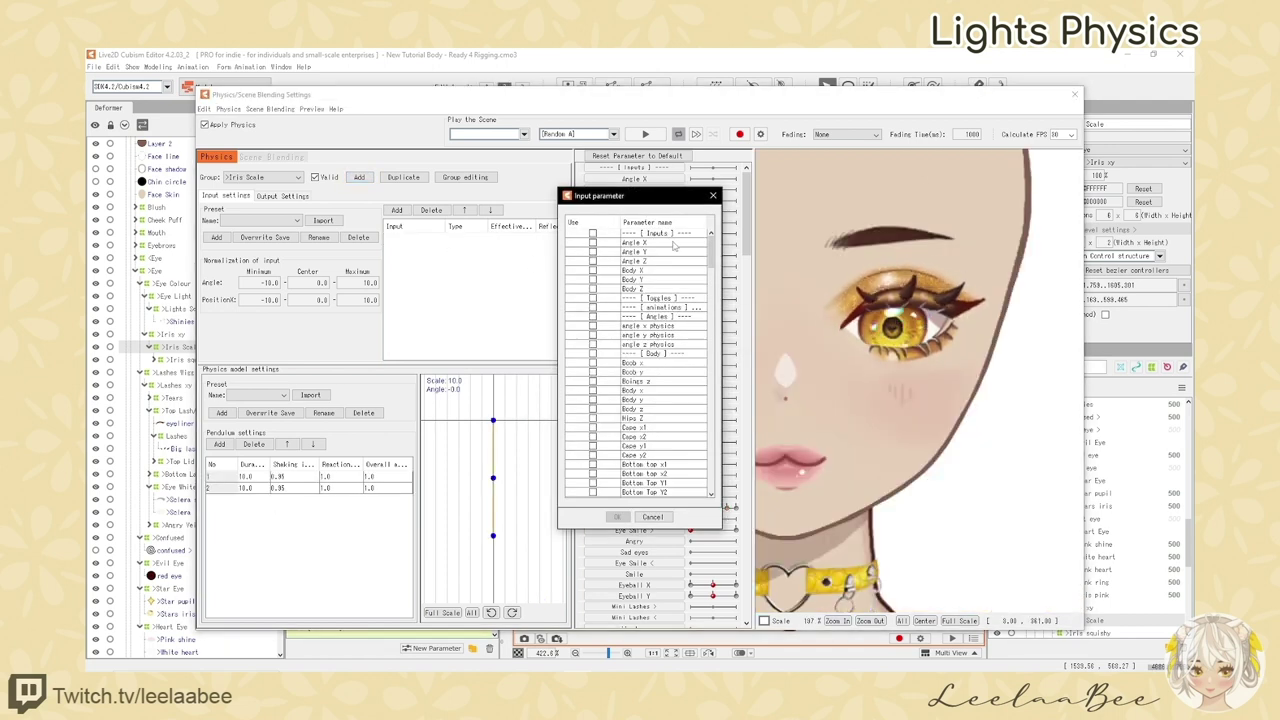
scroll(664, 319, down, 7)
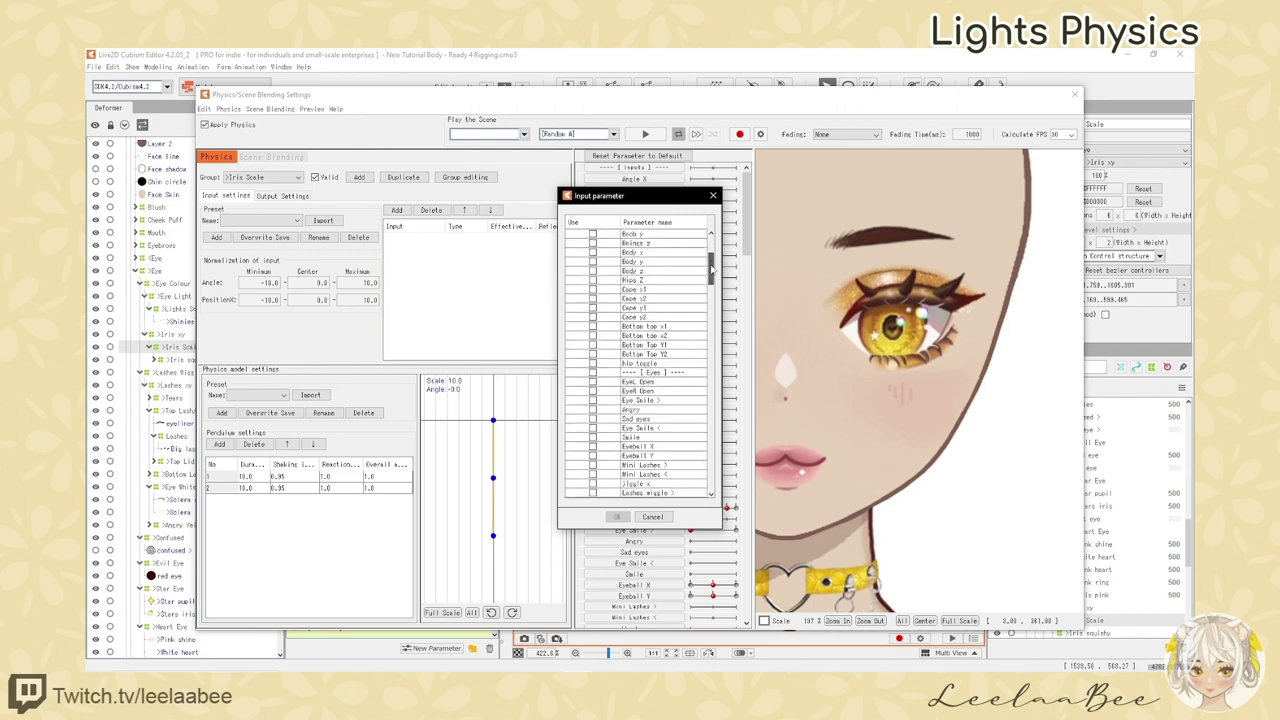
click(592, 334)
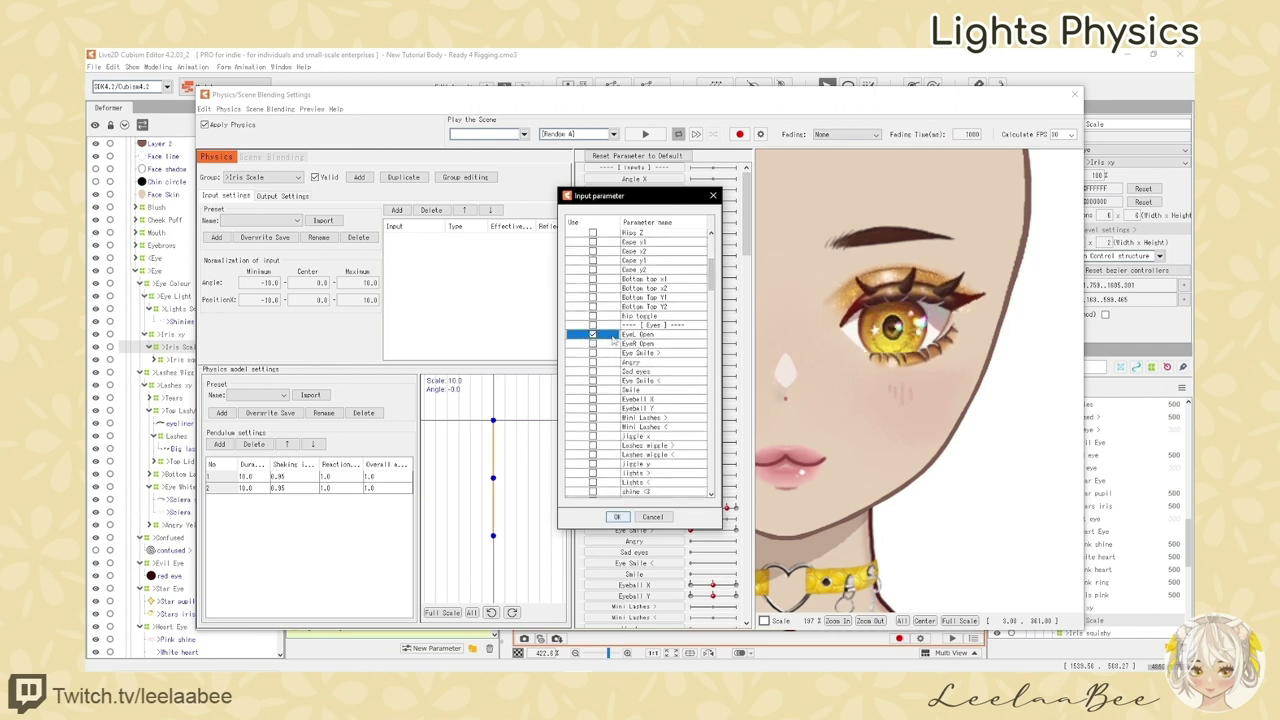
click(617, 516)
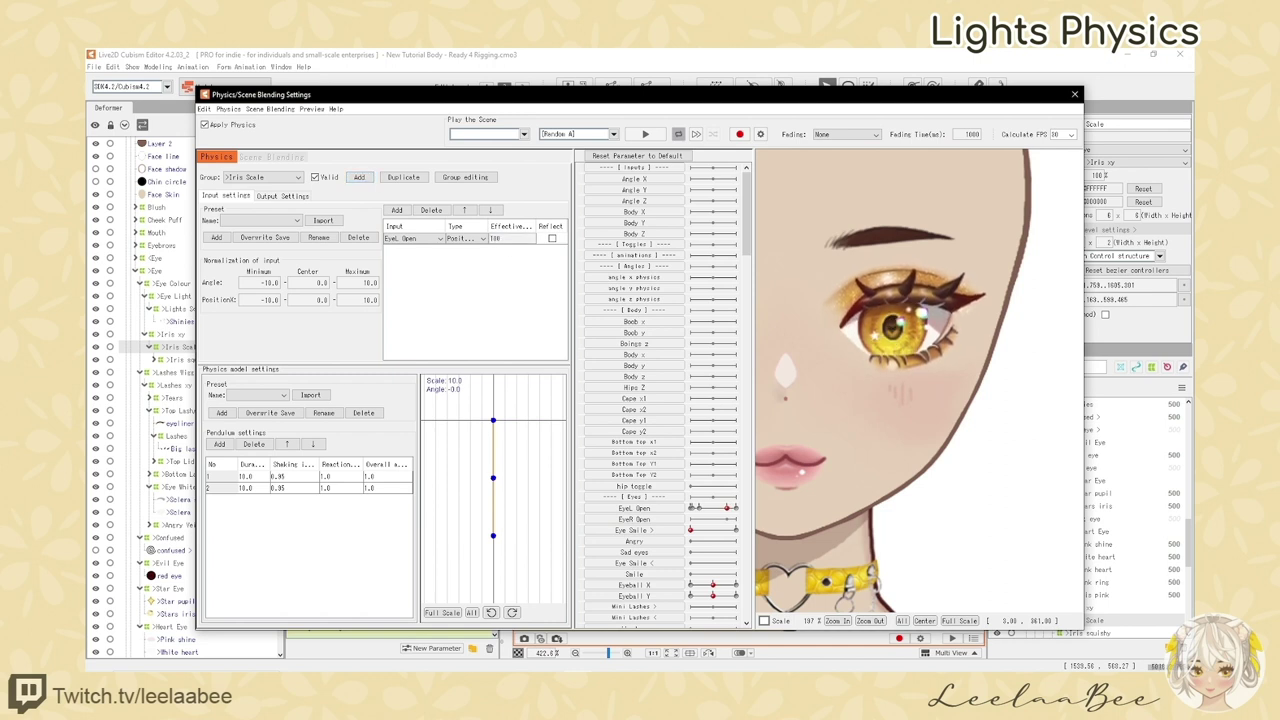
Add Iris Scale > as the output parameter of the >Iris Scale physics group.
click(285, 195)
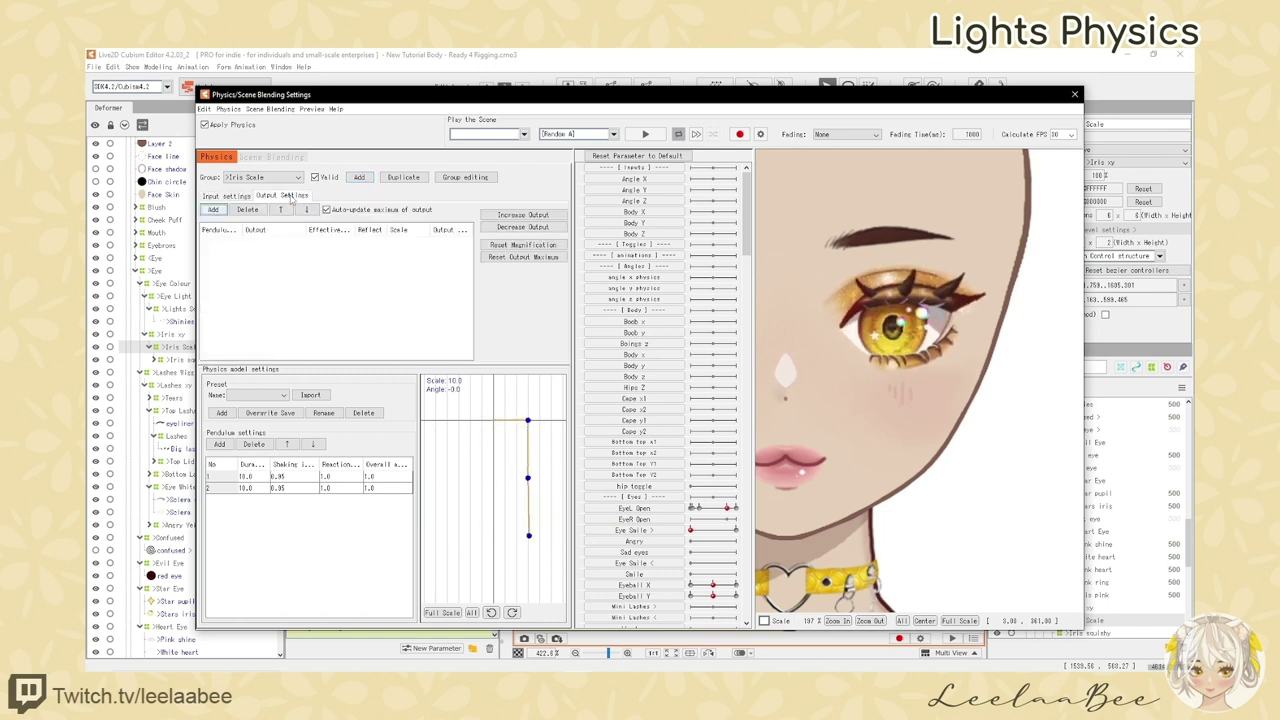
right_click(302, 264)
click(323, 270)
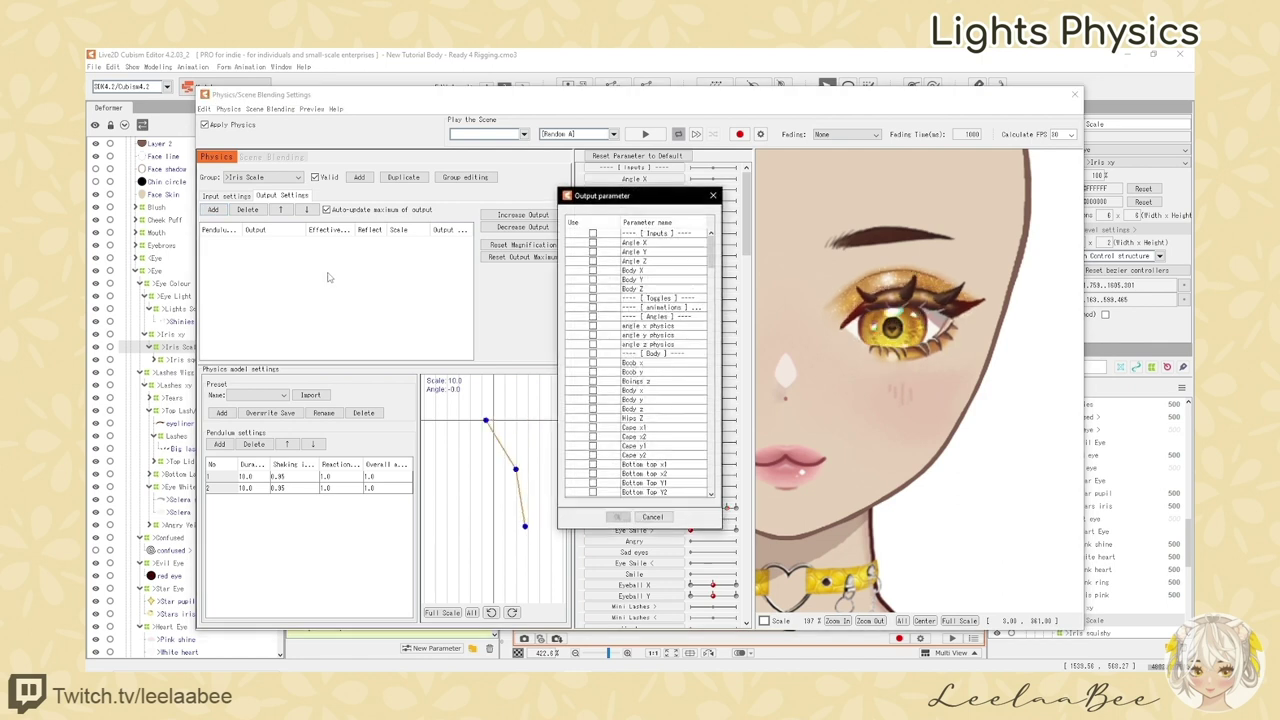
drag(712, 248, 712, 290)
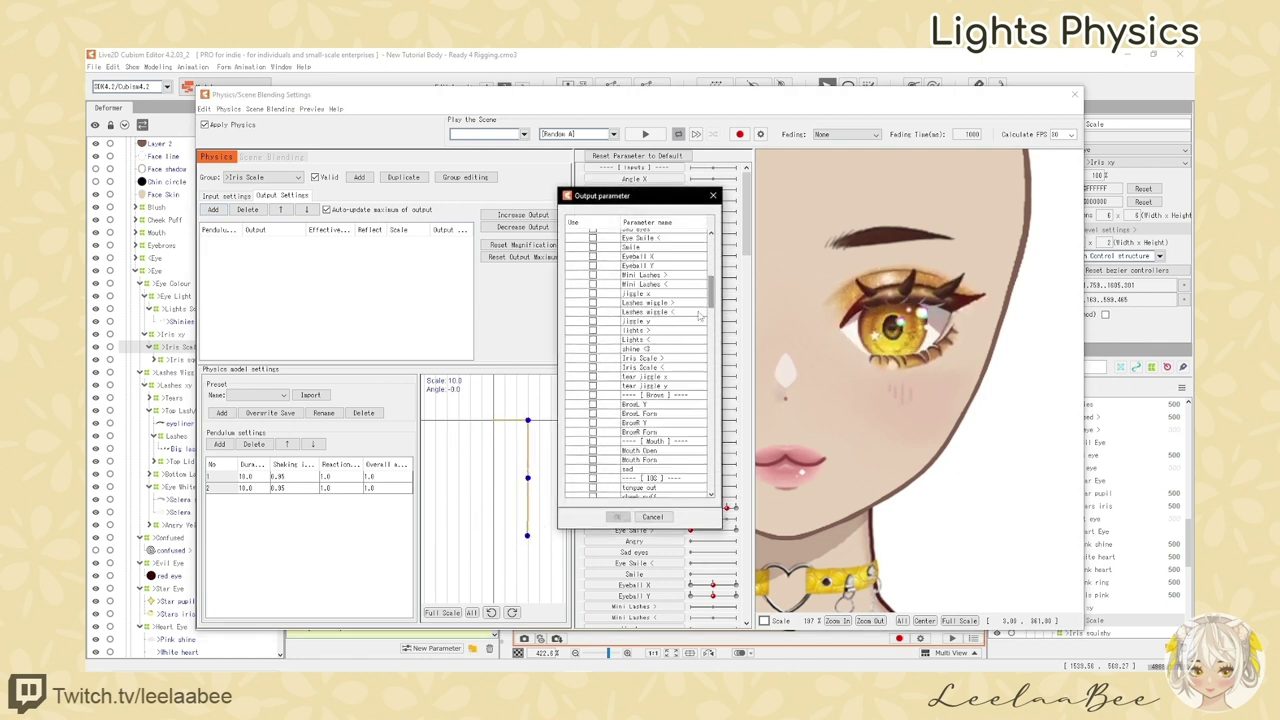
click(593, 359)
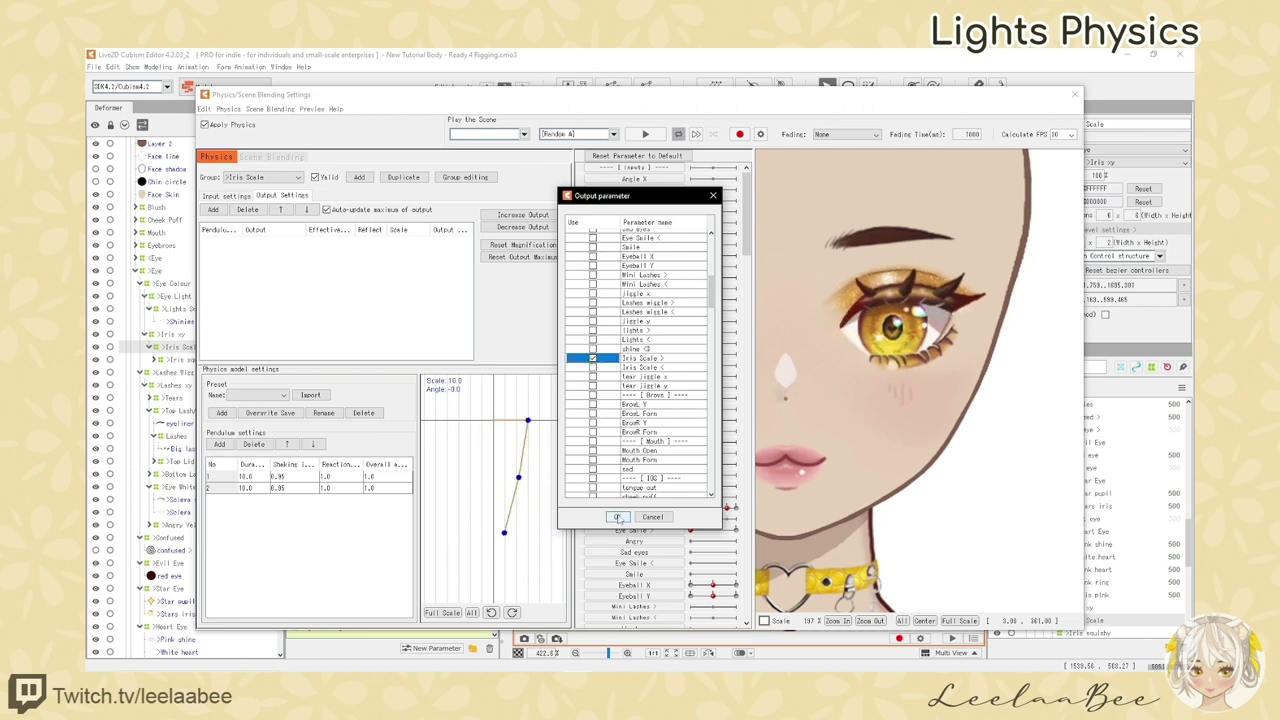
click(617, 516)
Set the Iris Scale > output scale to 30 while previewing the eye up close.
scroll(857, 352, up, 2)
scroll(857, 352, down, 2)
scroll(857, 352, up, 2)
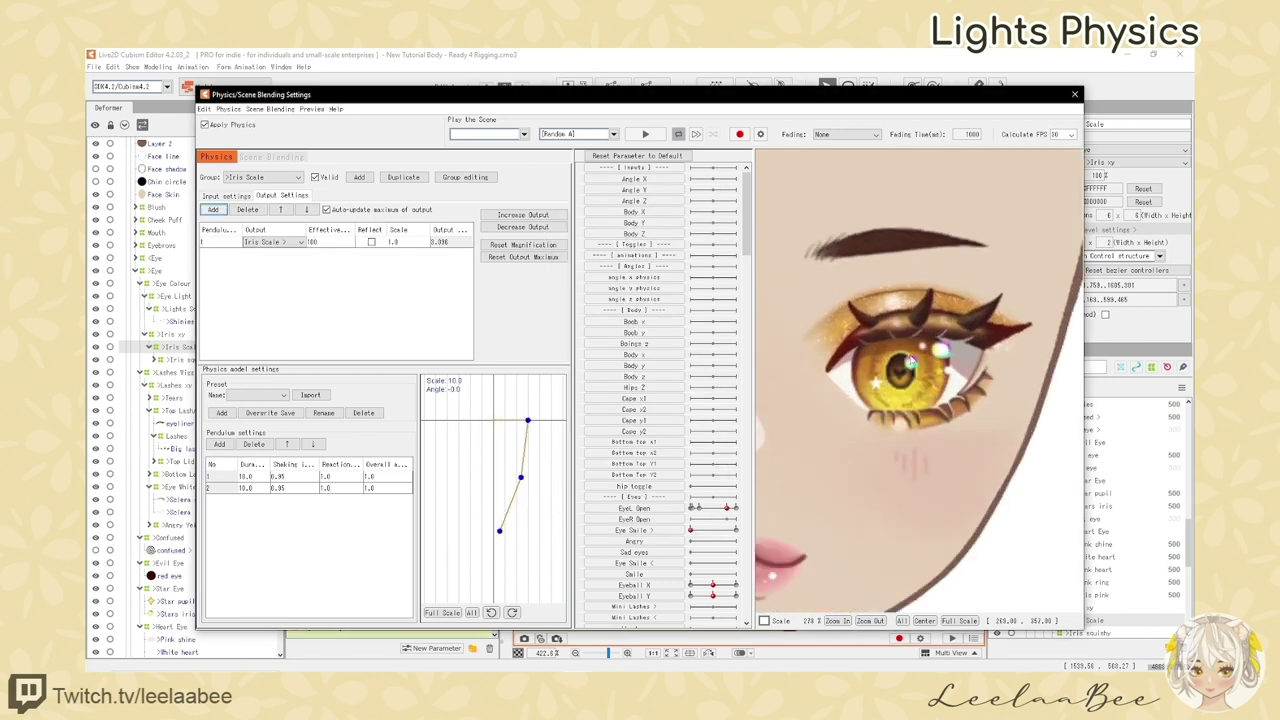
scroll(916, 402, up, 1)
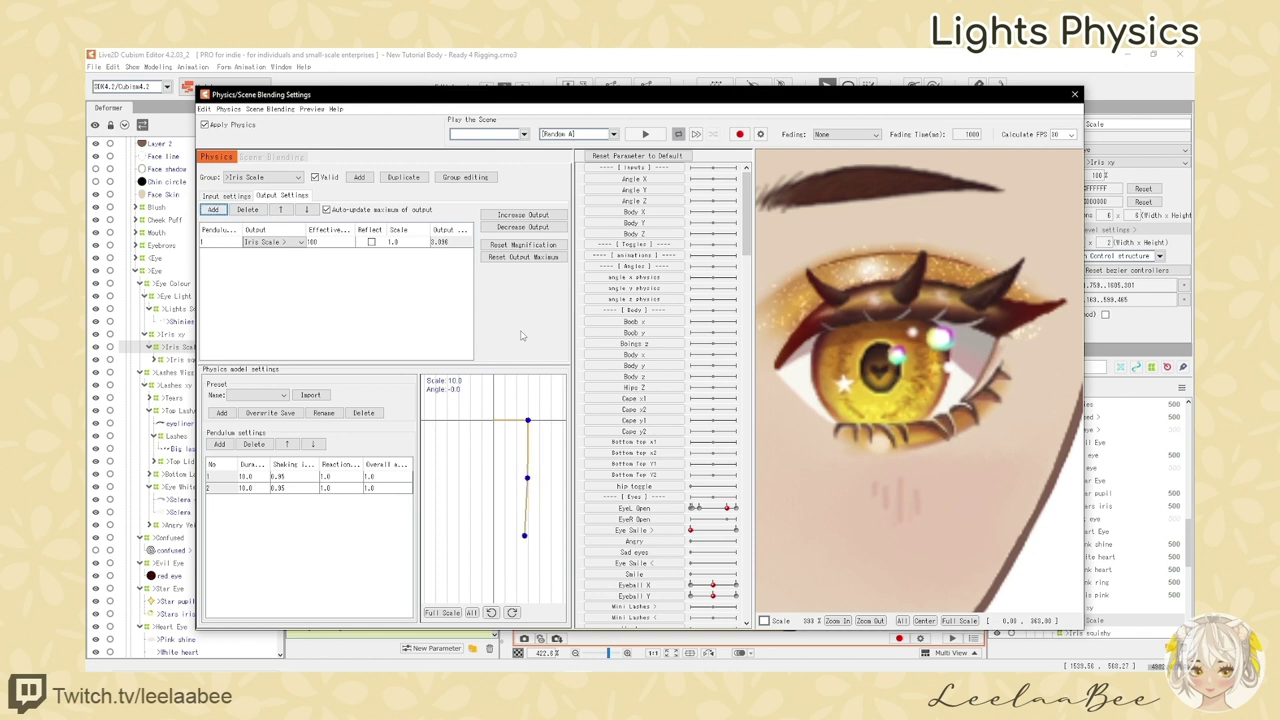
click(402, 244)
text(30)
key(Return)
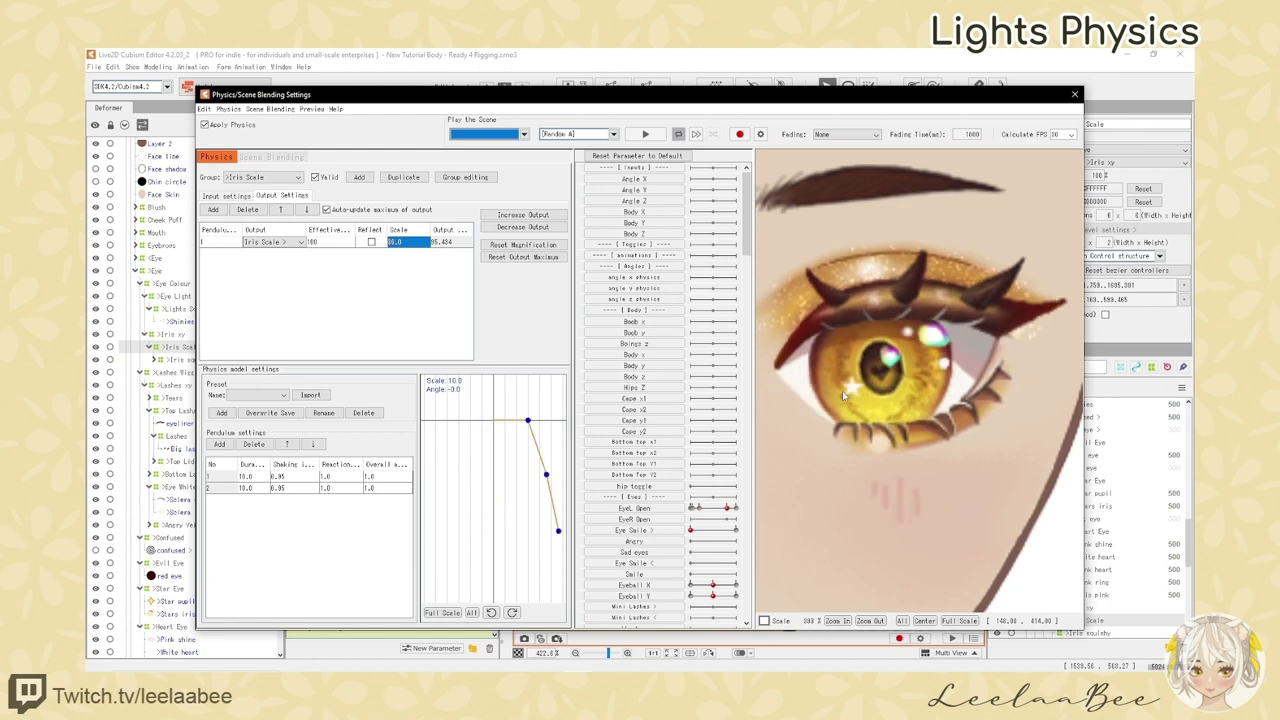
Tune both pendulums, setting the first's length to 14.3 and acceleration to 1.14, and the second's shaking influence to 0.9 and acceleration to 1.25.
scroll(842, 391, down, 4)
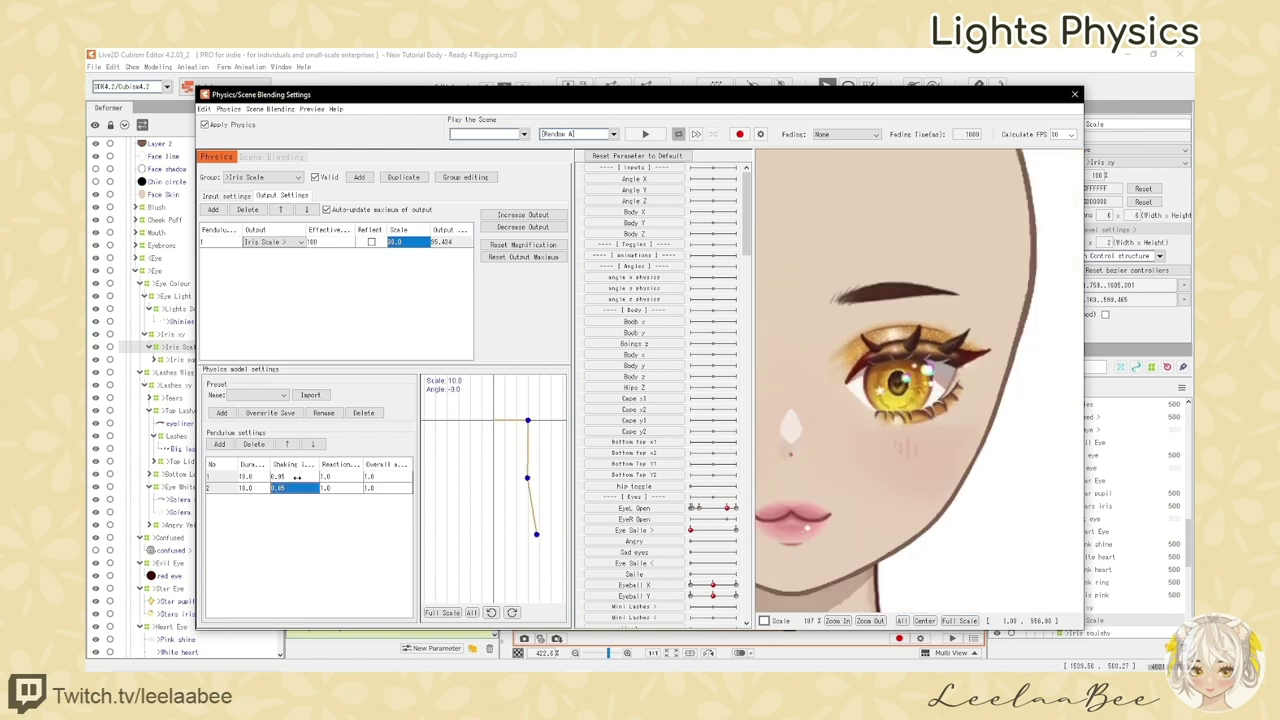
drag(295, 477, 303, 530)
drag(254, 488, 264, 515)
drag(254, 488, 273, 526)
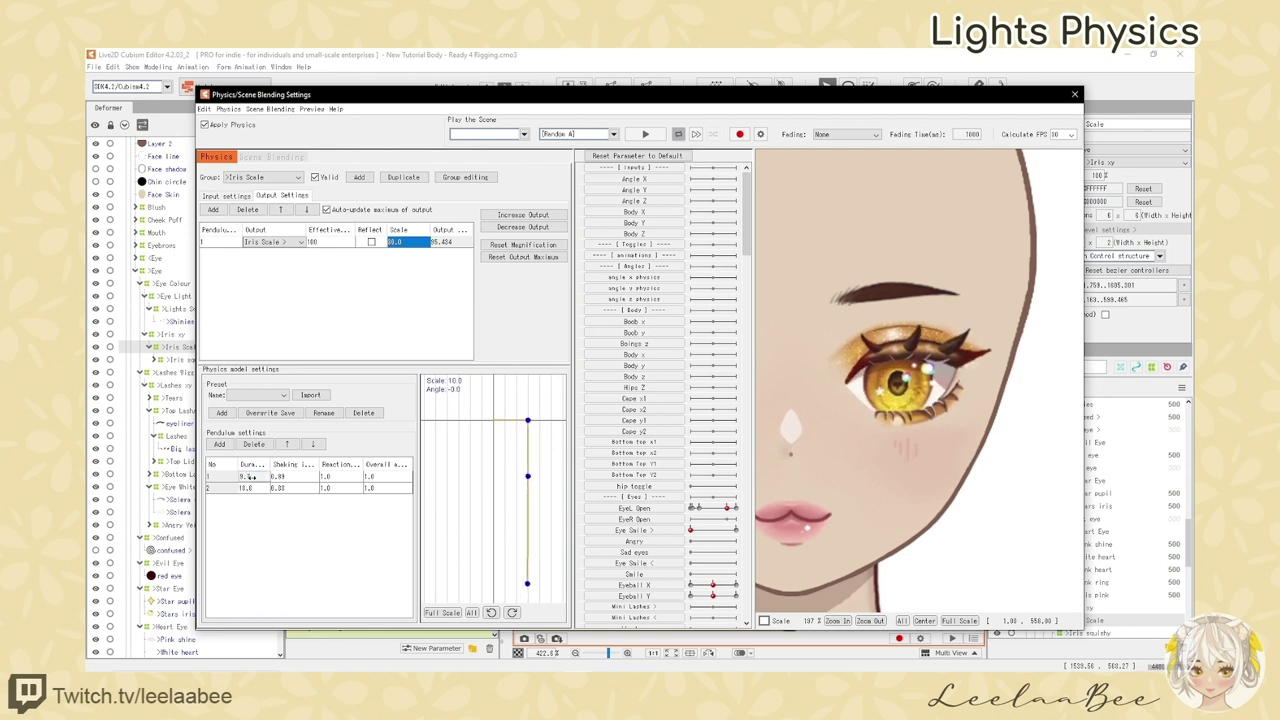
drag(254, 477, 277, 481)
drag(380, 477, 376, 512)
drag(380, 488, 337, 528)
drag(339, 488, 335, 537)
drag(292, 488, 305, 538)
drag(254, 477, 280, 536)
drag(382, 477, 394, 530)
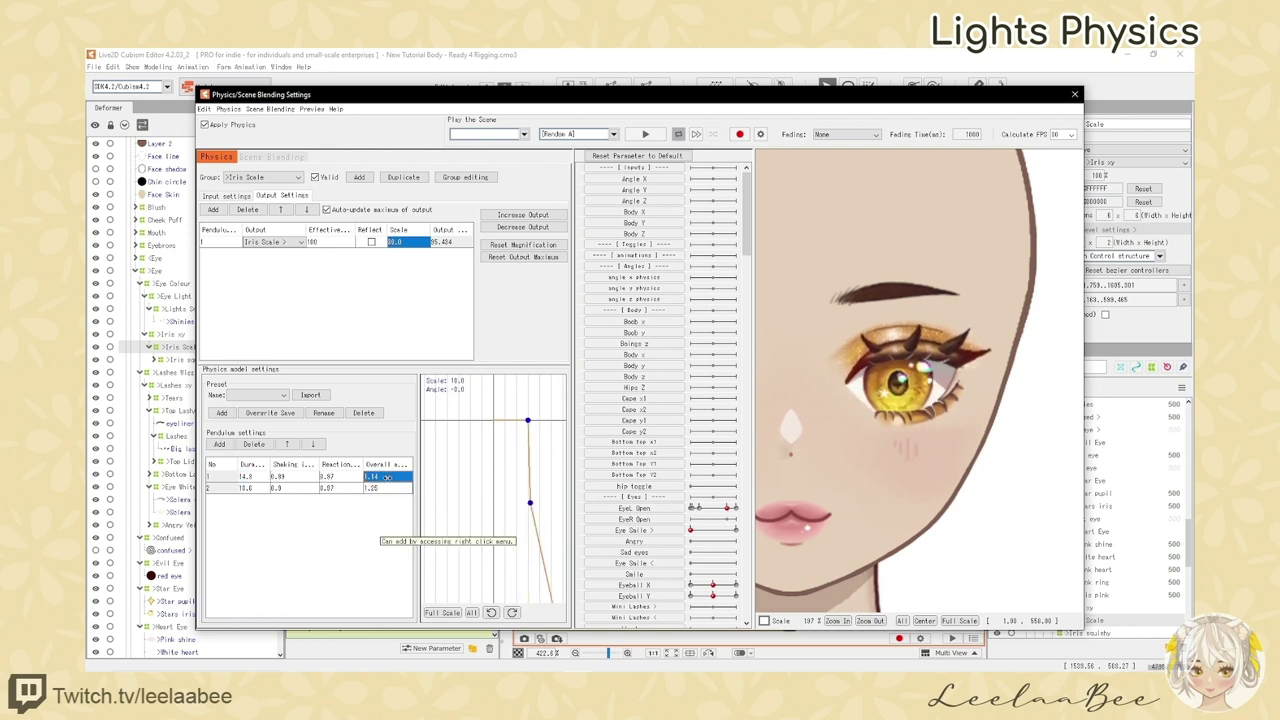
Set the Iris Scale > output scale to 40, lengthen the second pendulum and close the physics settings.
drag(406, 242, 404, 288)
drag(254, 488, 374, 488)
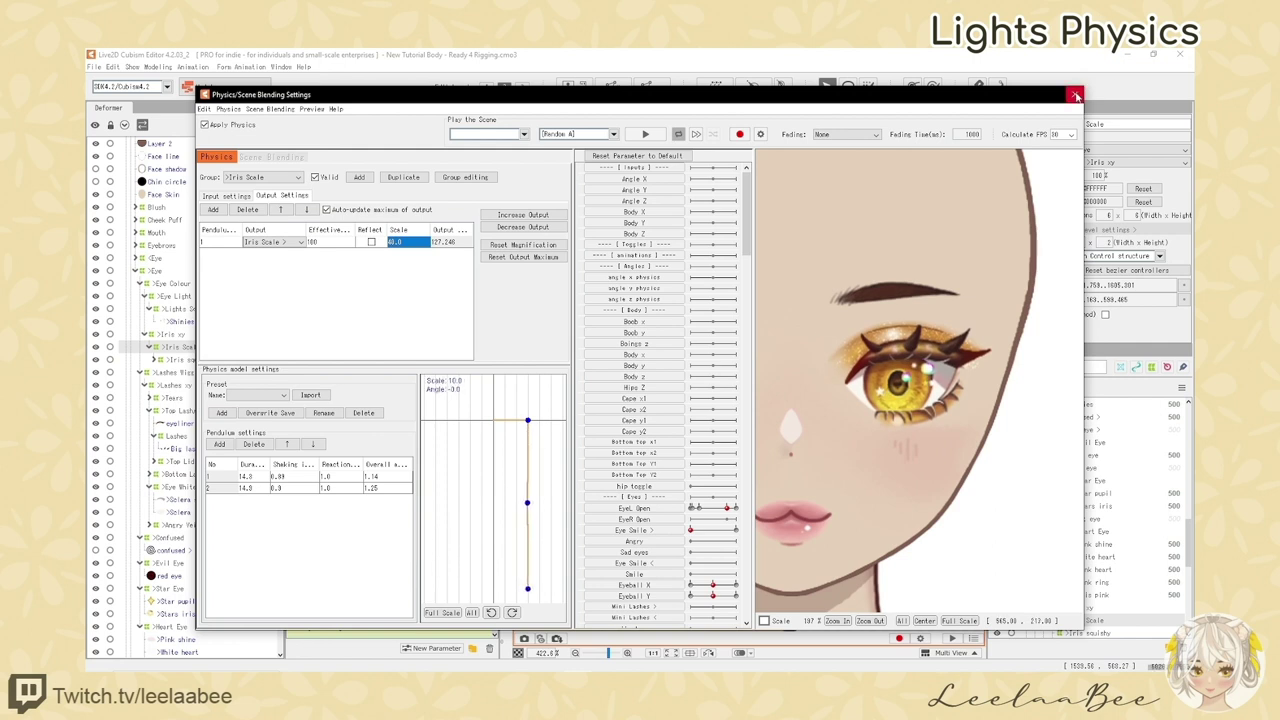
click(1076, 95)
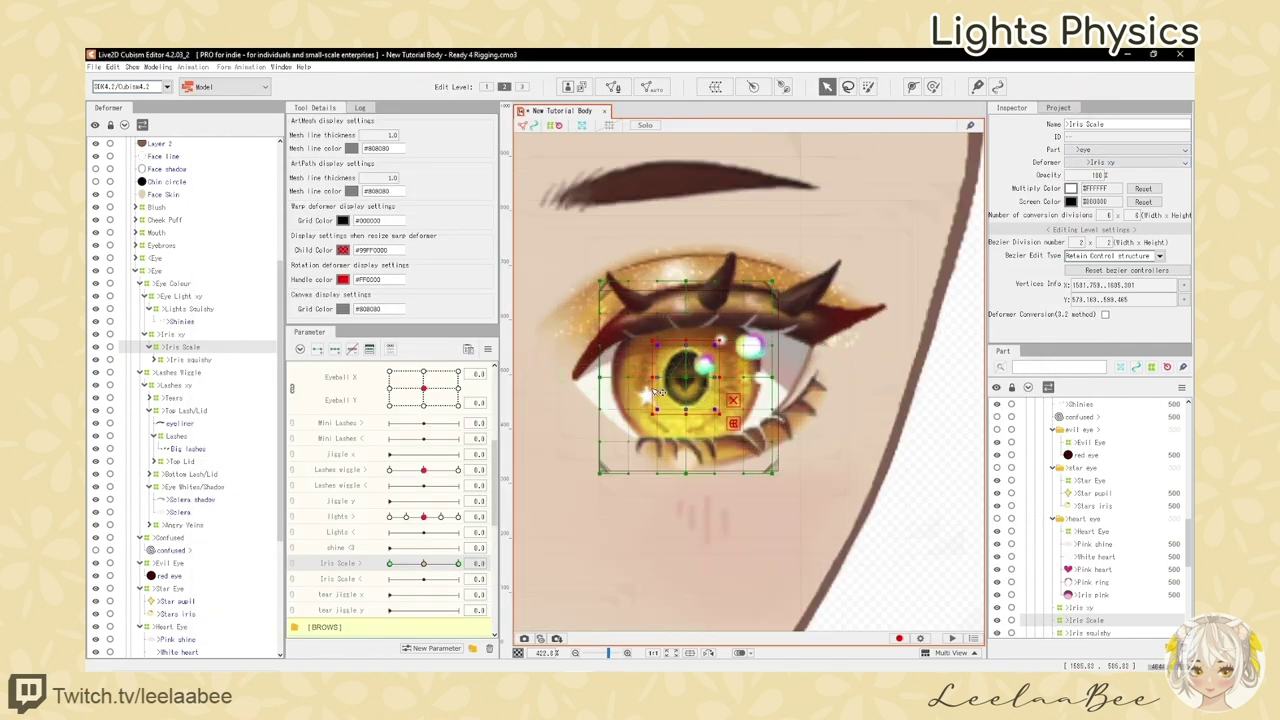
Check the eye at Iris Scale > 30 on the canvas, then set the physics output scale to 50.
click(457, 563)
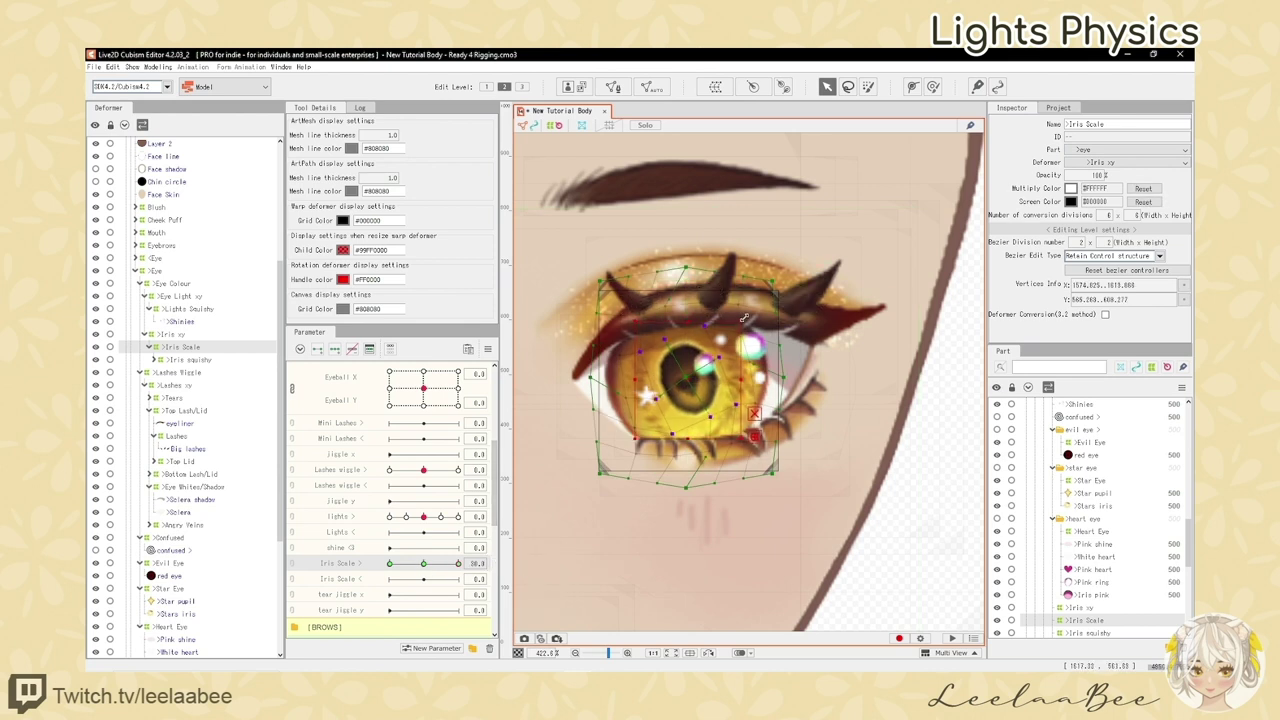
click(740, 320)
click(157, 67)
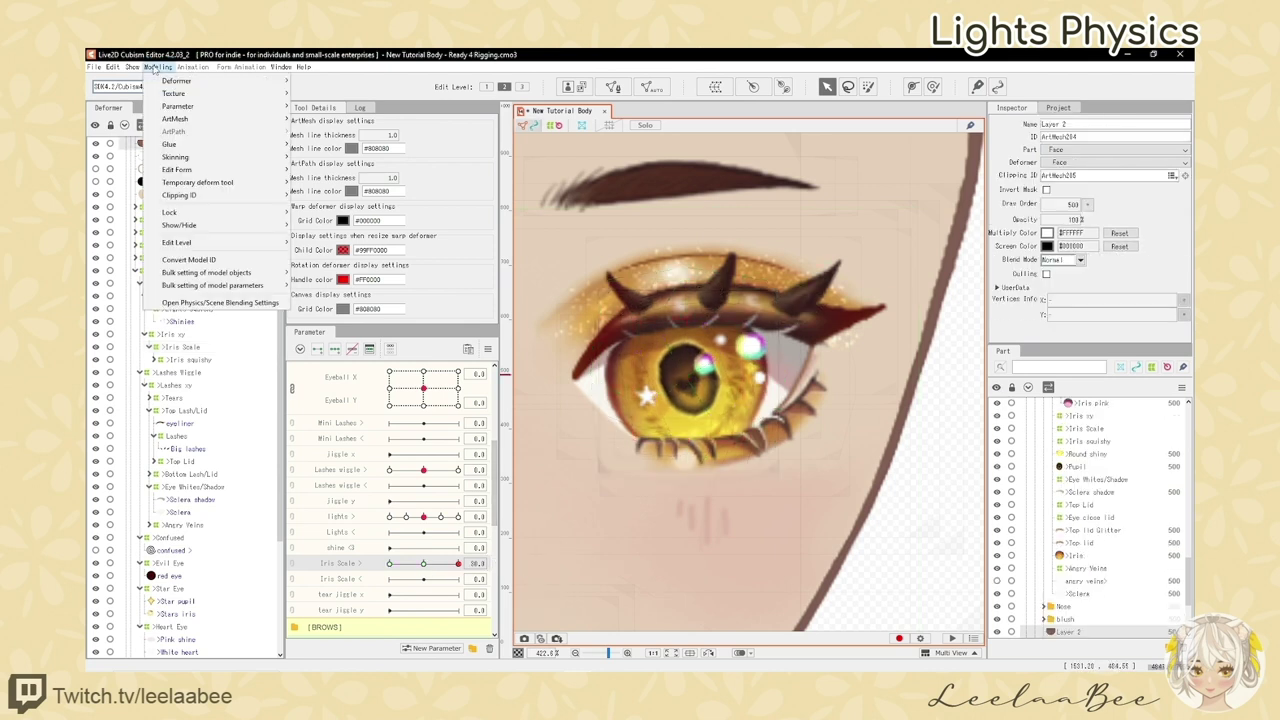
click(215, 302)
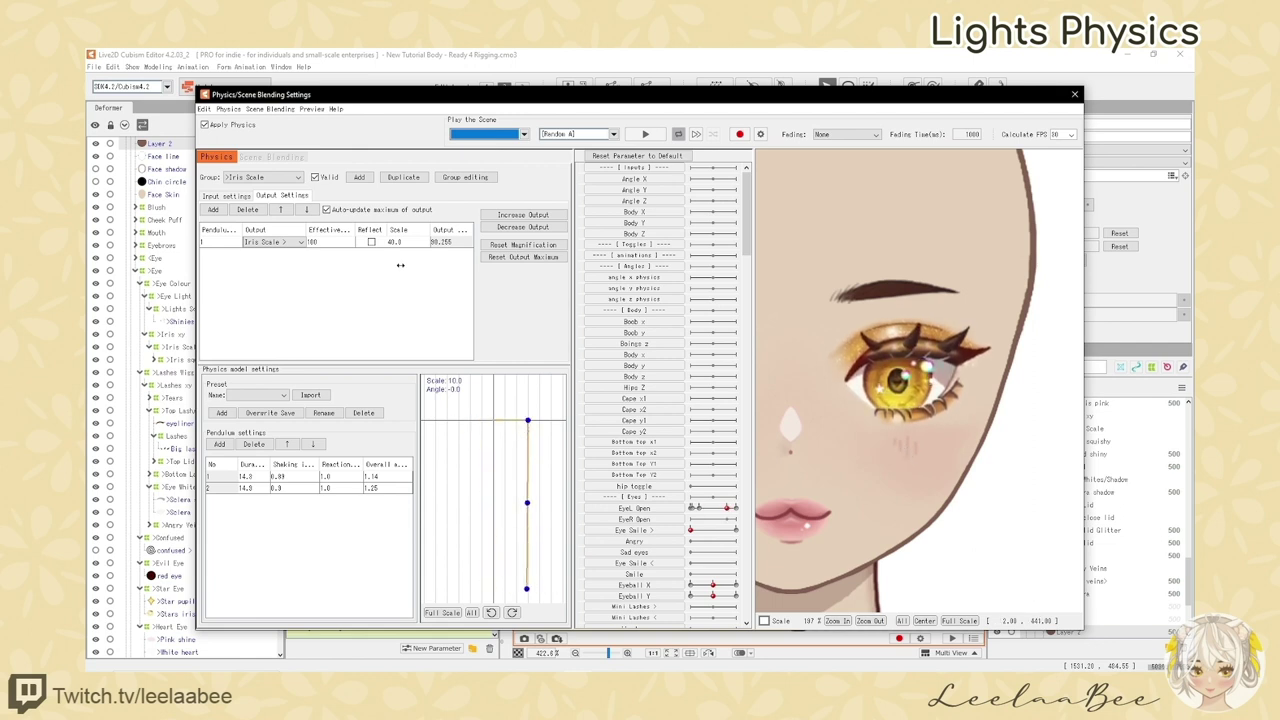
drag(394, 243, 399, 244)
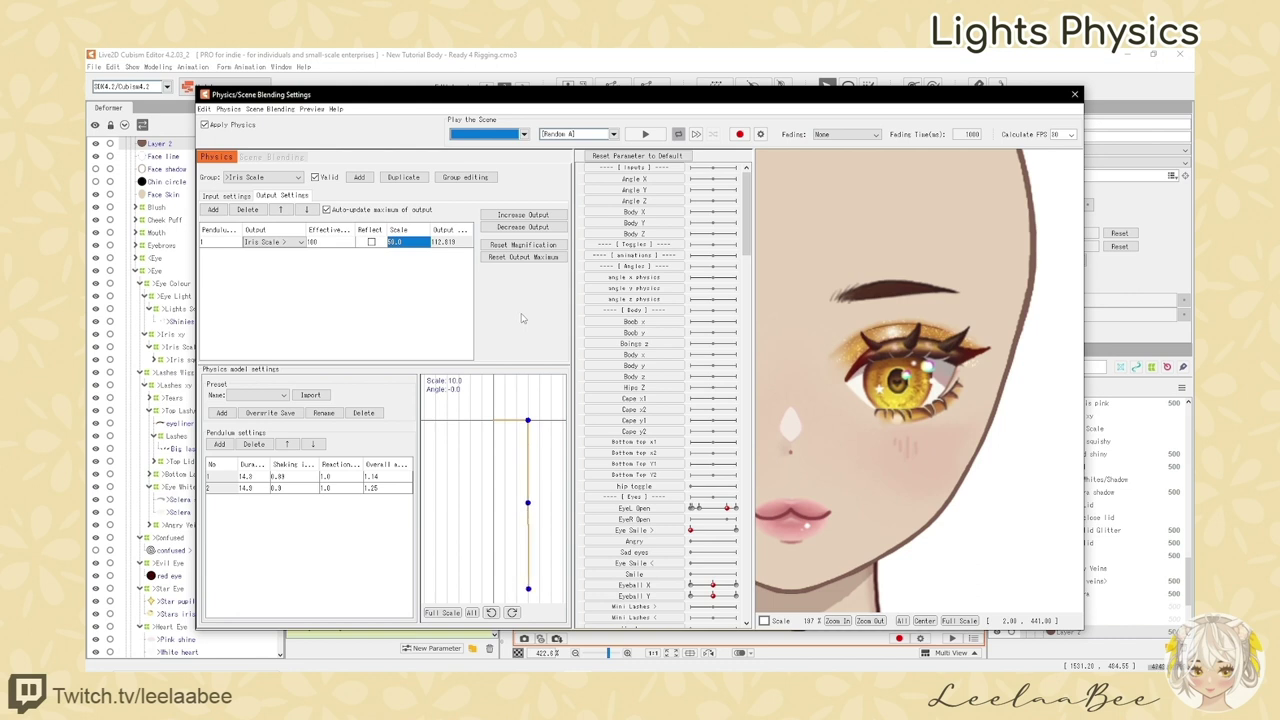
Preview the iris physics on the face, close the physics settings and save the model.
scroll(783, 335, down, 3)
scroll(927, 377, up, 2)
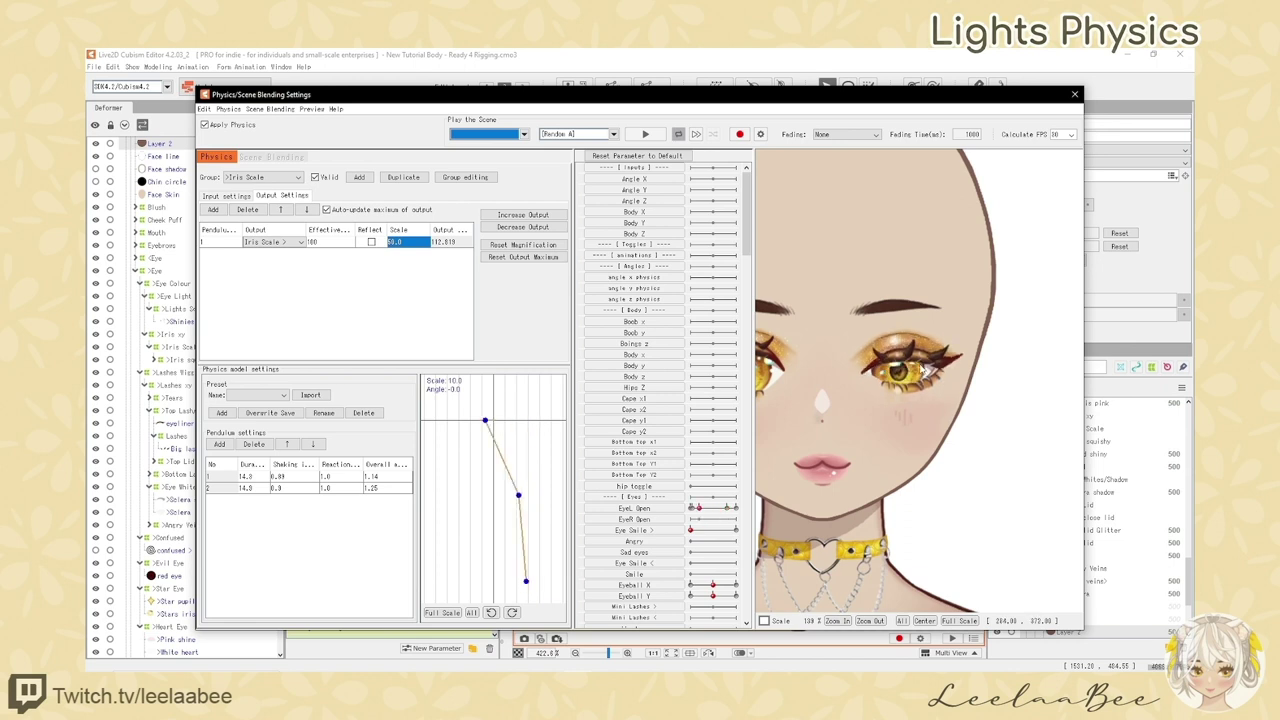
click(1075, 97)
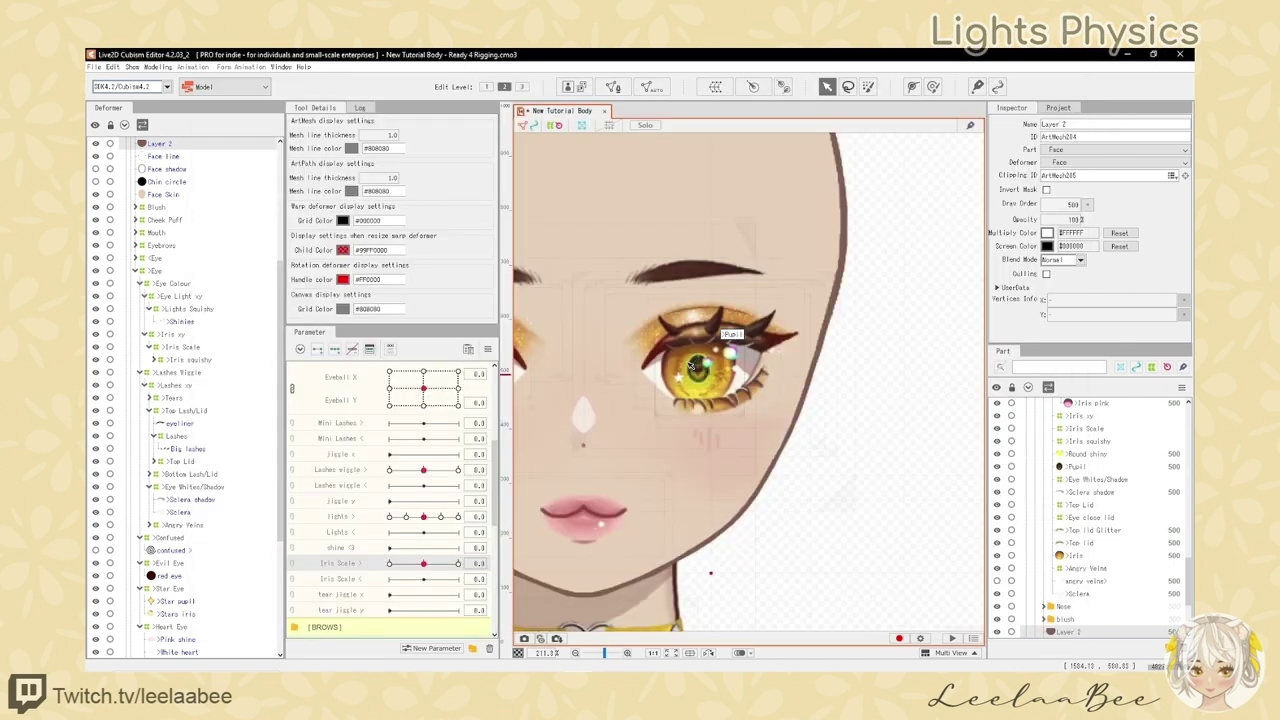
key(ctrl+s)
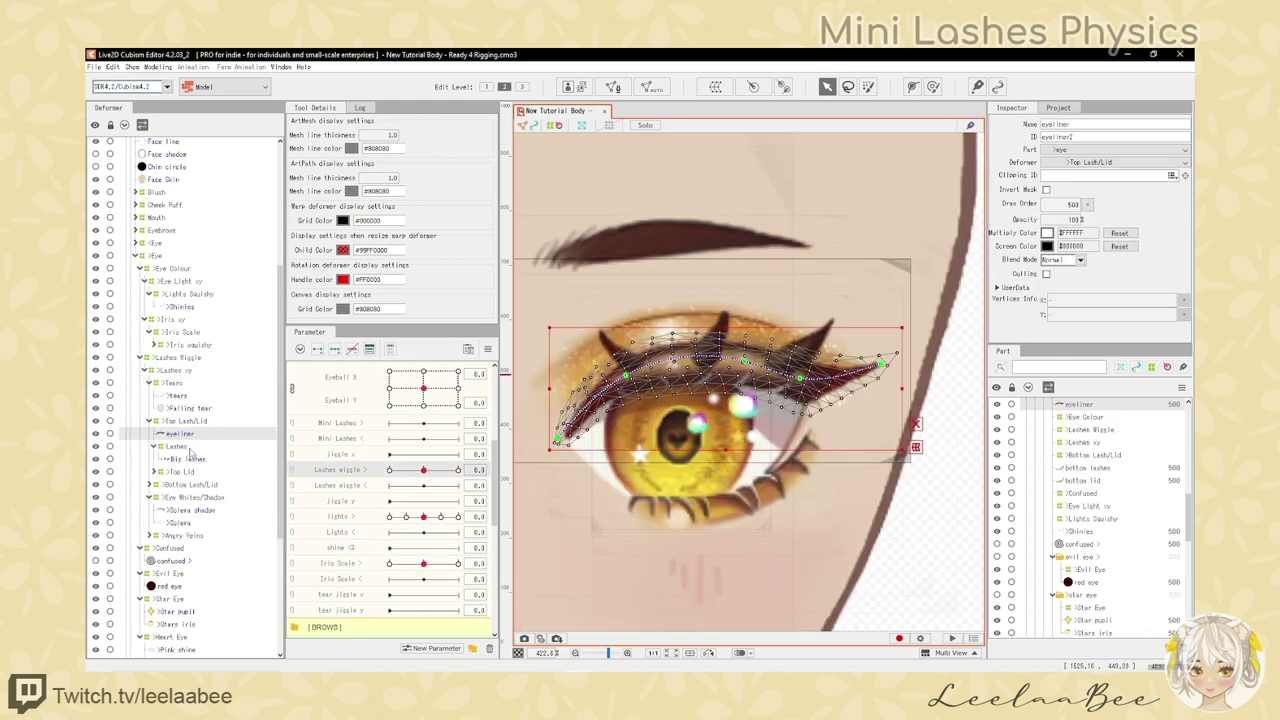
Create a warp deformer named ">Mini Lashes" as parent of >Top Lash/Lid and >Bottom Lash/Lid, with 2 × 2 Bezier and 5 × 5 conversion divisions.
ctrl+click(193, 460)
ctrl+click(195, 460)
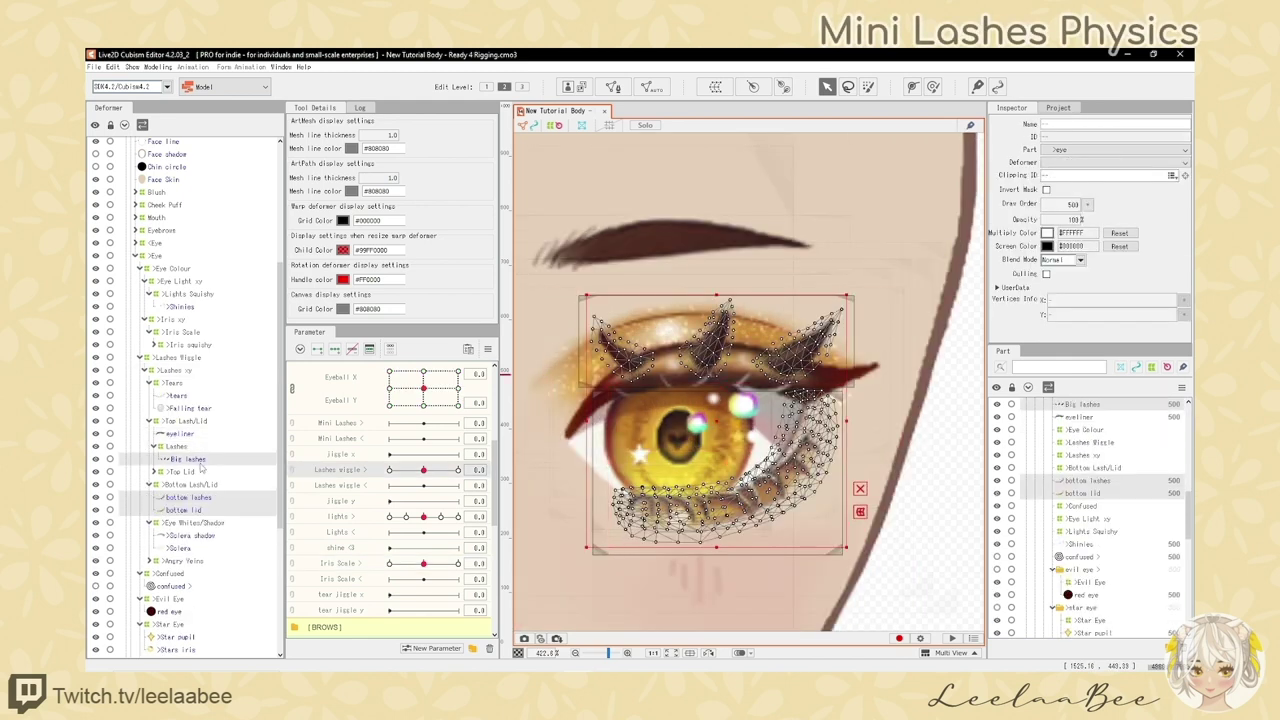
ctrl+click(188, 435)
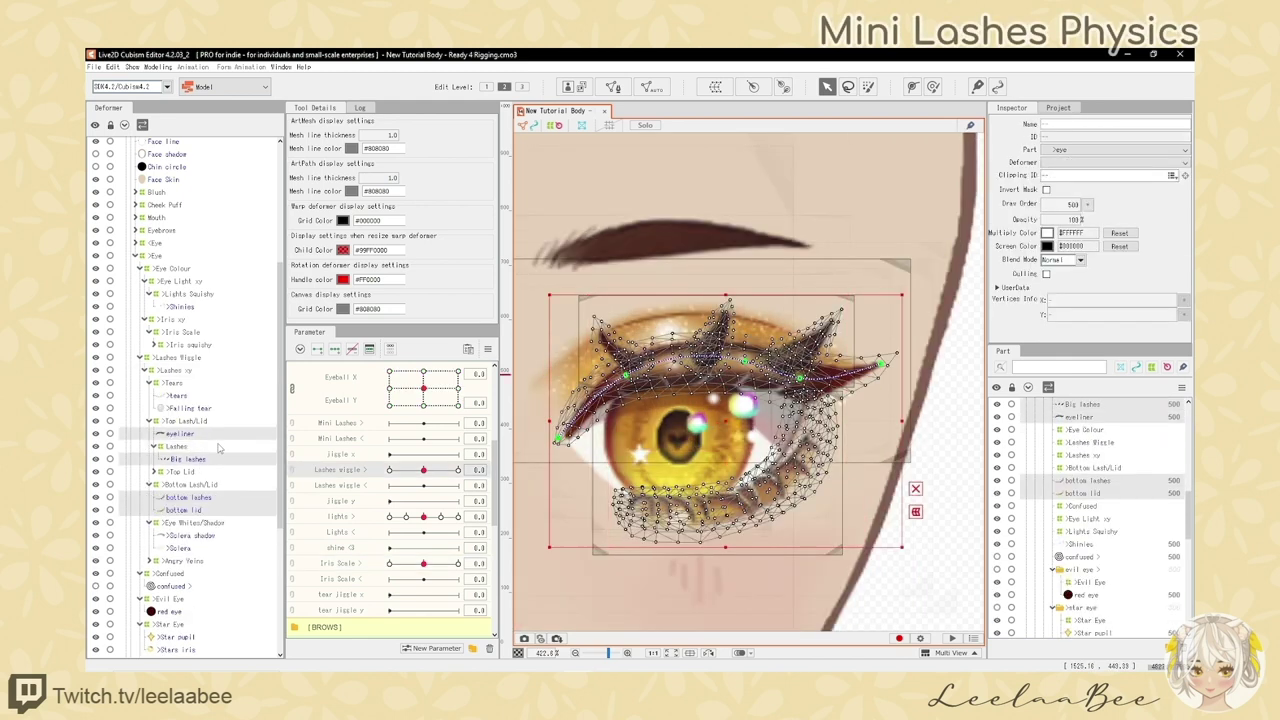
click(725, 88)
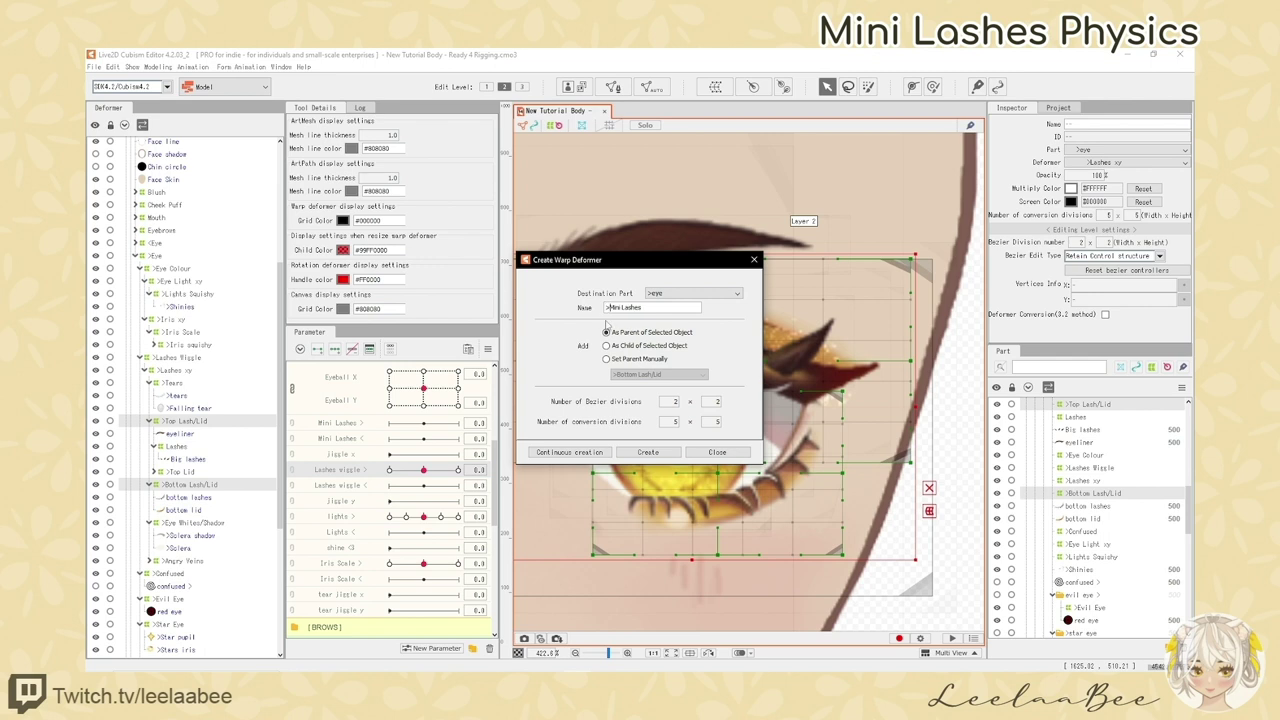
click(648, 453)
Check the Mini Lashes > parameter's range of -1 to 1 and add three keyforms on it for the >Mini Lashes deformer.
right_click(410, 424)
click(420, 433)
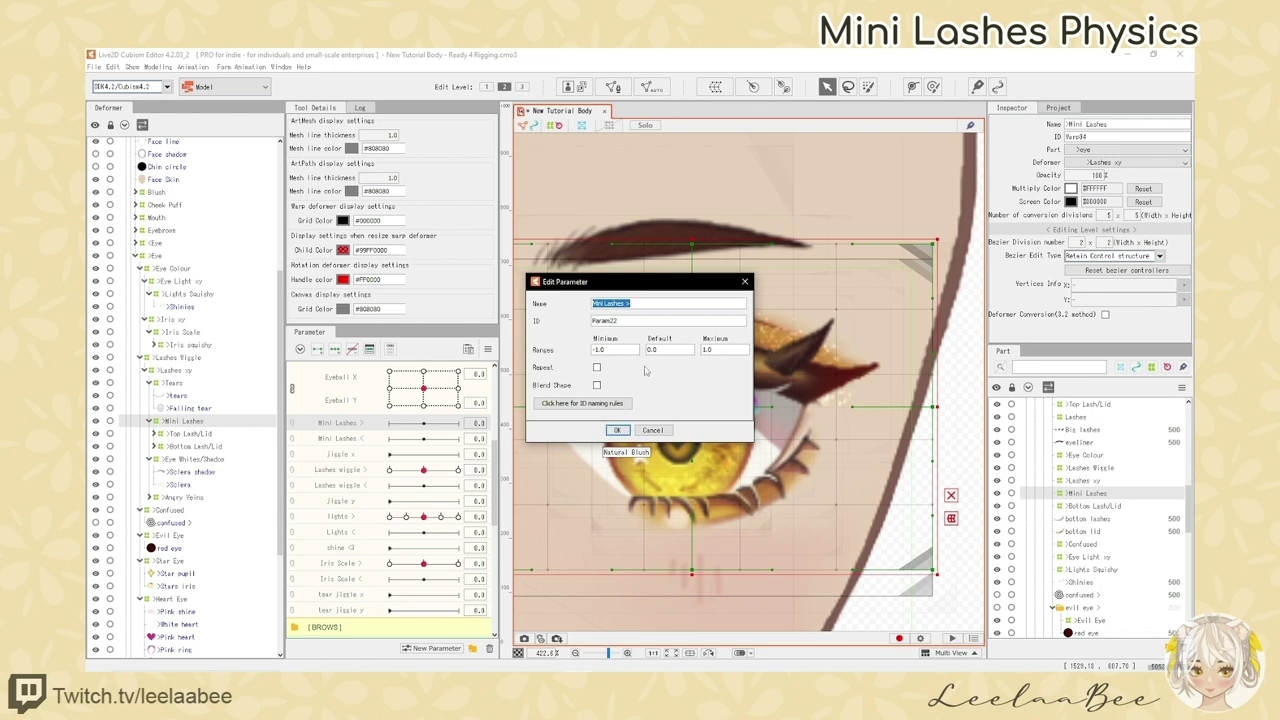
click(617, 430)
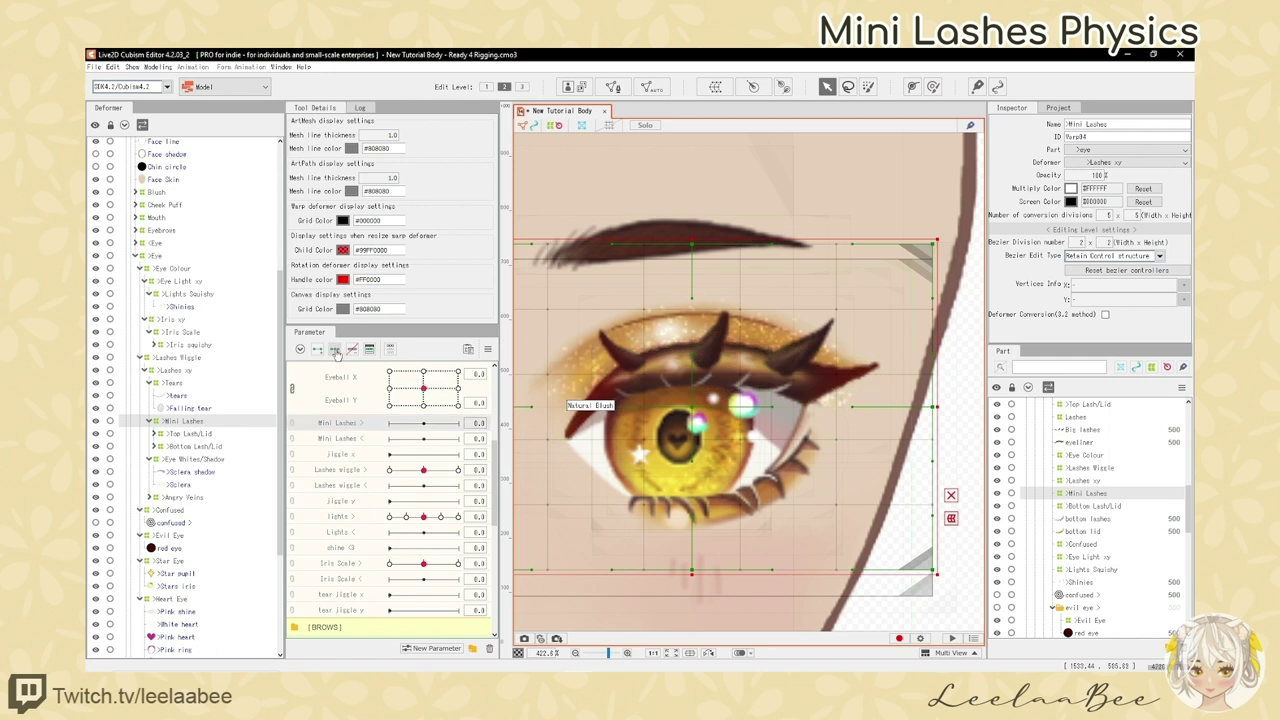
drag(711, 459, 709, 451)
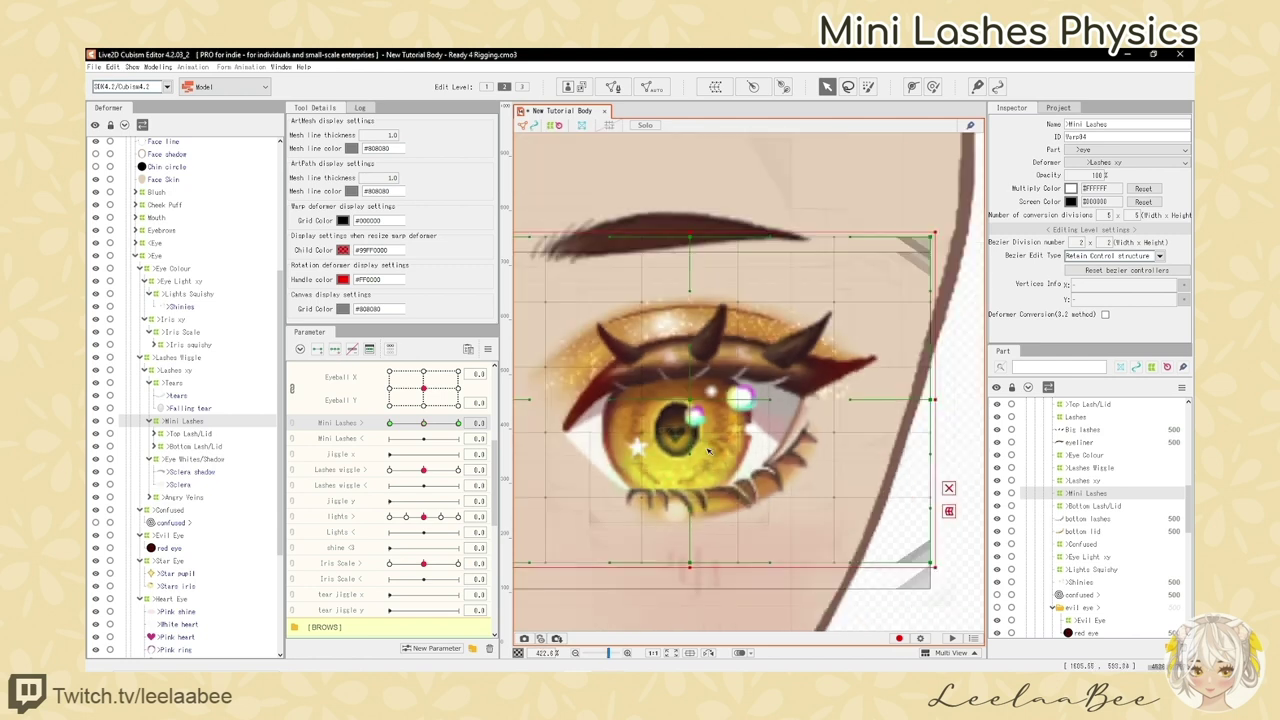
Set Mini Lashes > to -1 and increase the >Mini Lashes deformer's conversion divisions in width and height.
click(390, 423)
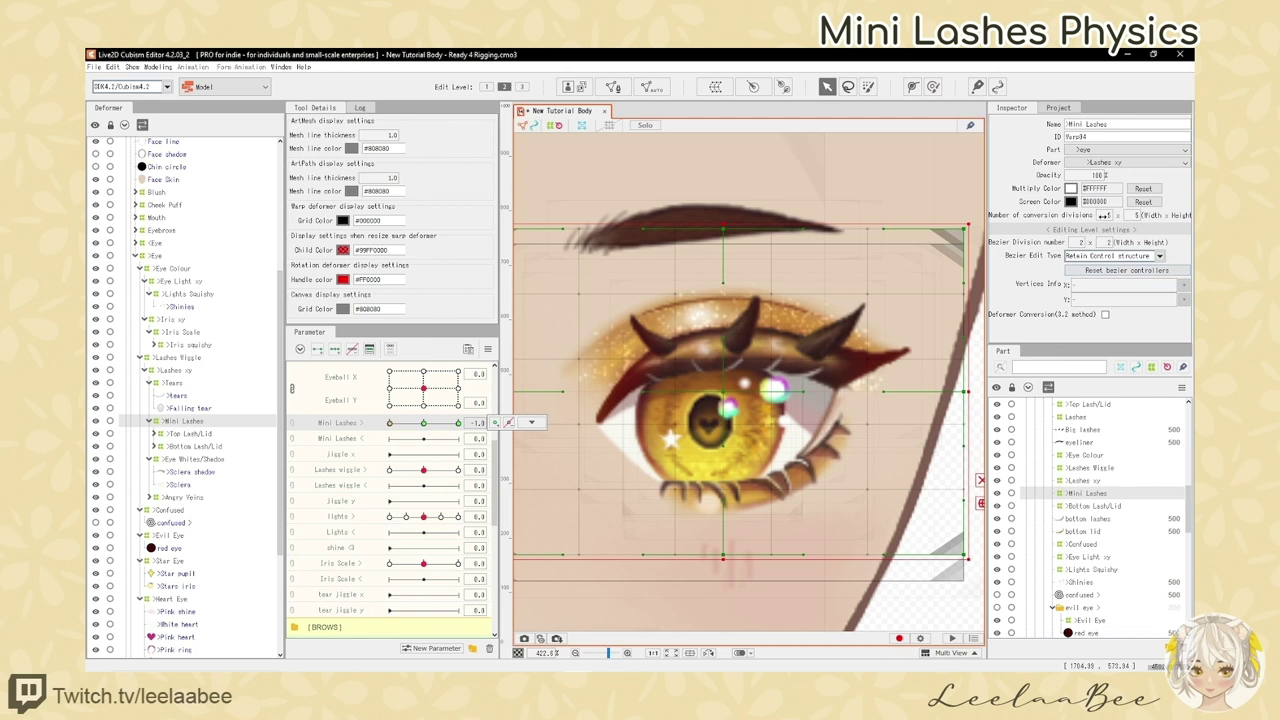
drag(1105, 216, 1146, 217)
scroll(745, 322, down, 2)
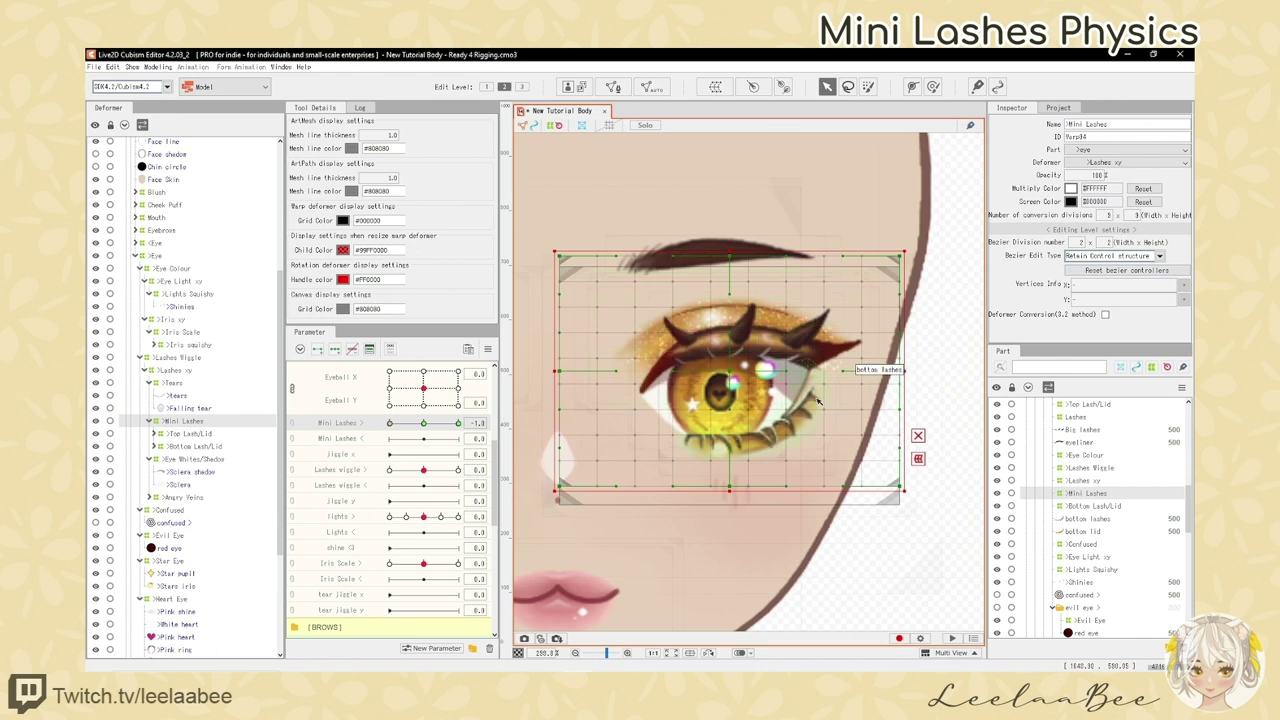
Bend the upper edge of the mini lash top warp deformer toward the nose using edit level 2 at Mini Lashes > -1.0.
scroll(860, 320, up, 2)
scroll(855, 343, down, 2)
scroll(800, 340, up, 3)
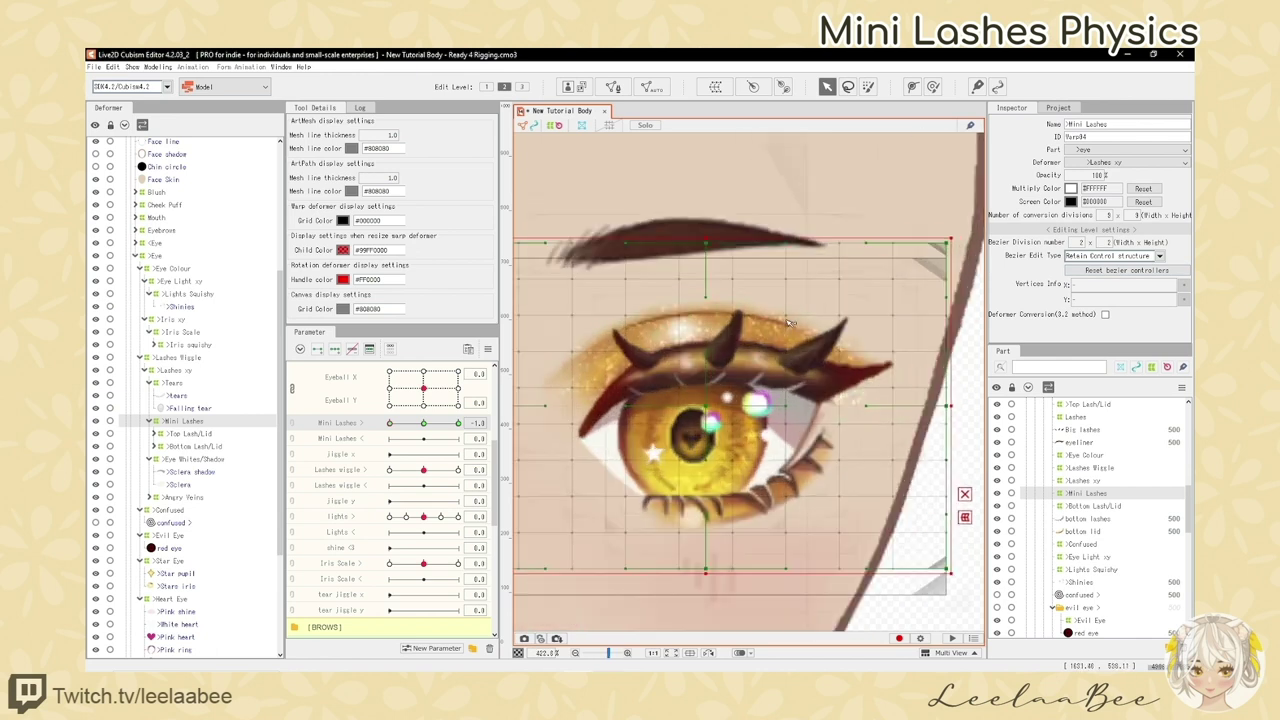
scroll(768, 336, down, 1)
scroll(790, 300, up, 1)
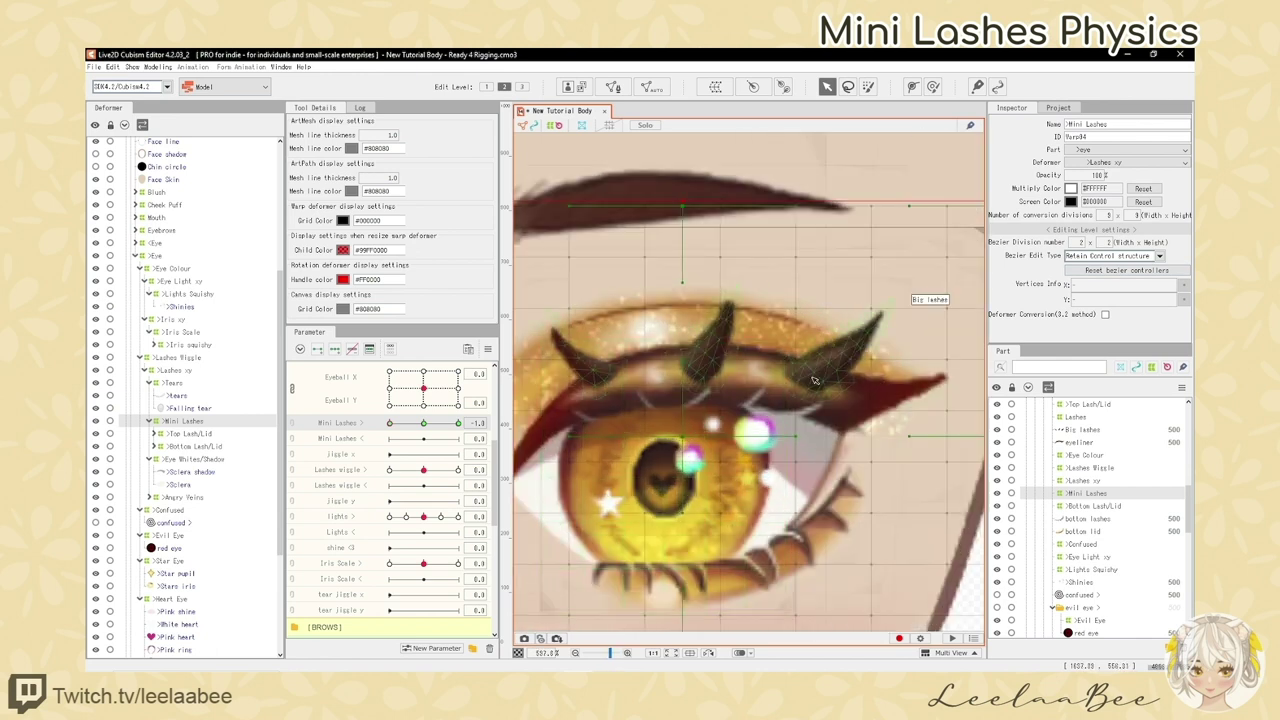
scroll(815, 380, down, 1)
mouse_move(799, 356)
mouse_down()
mouse_move(773, 344)
mouse_move(783, 372)
mouse_up()
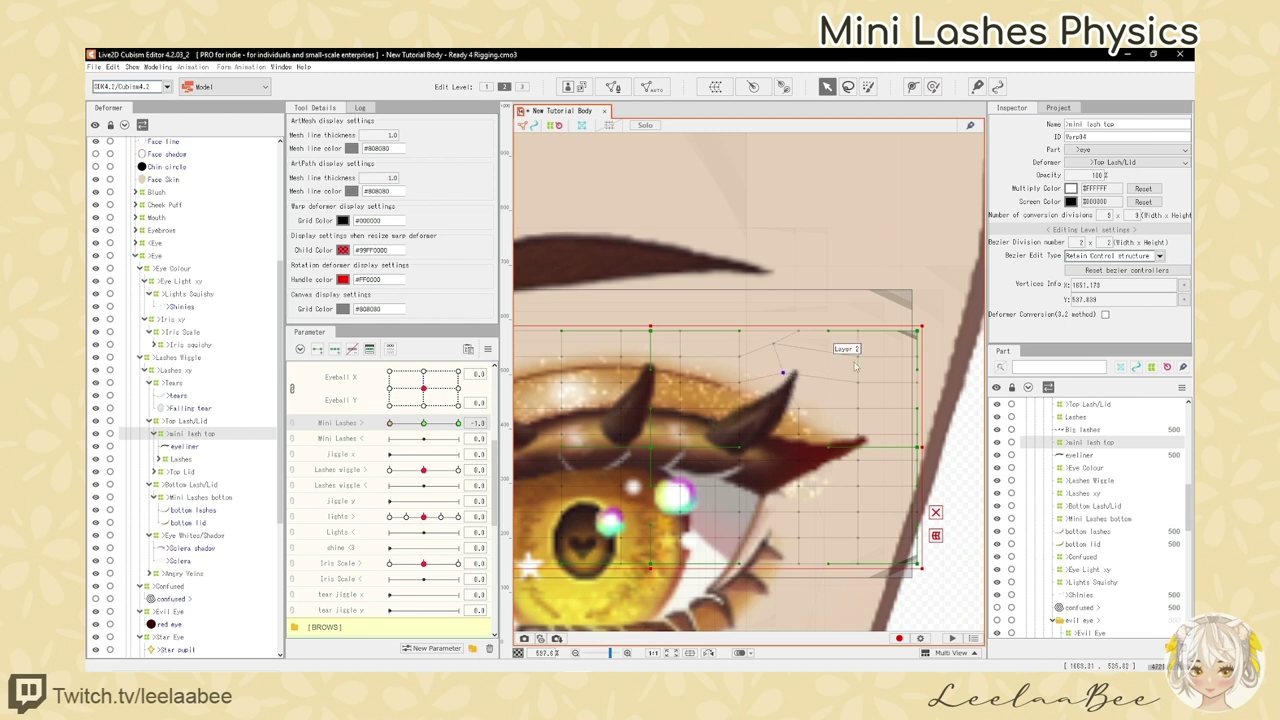
drag(919, 329, 858, 296)
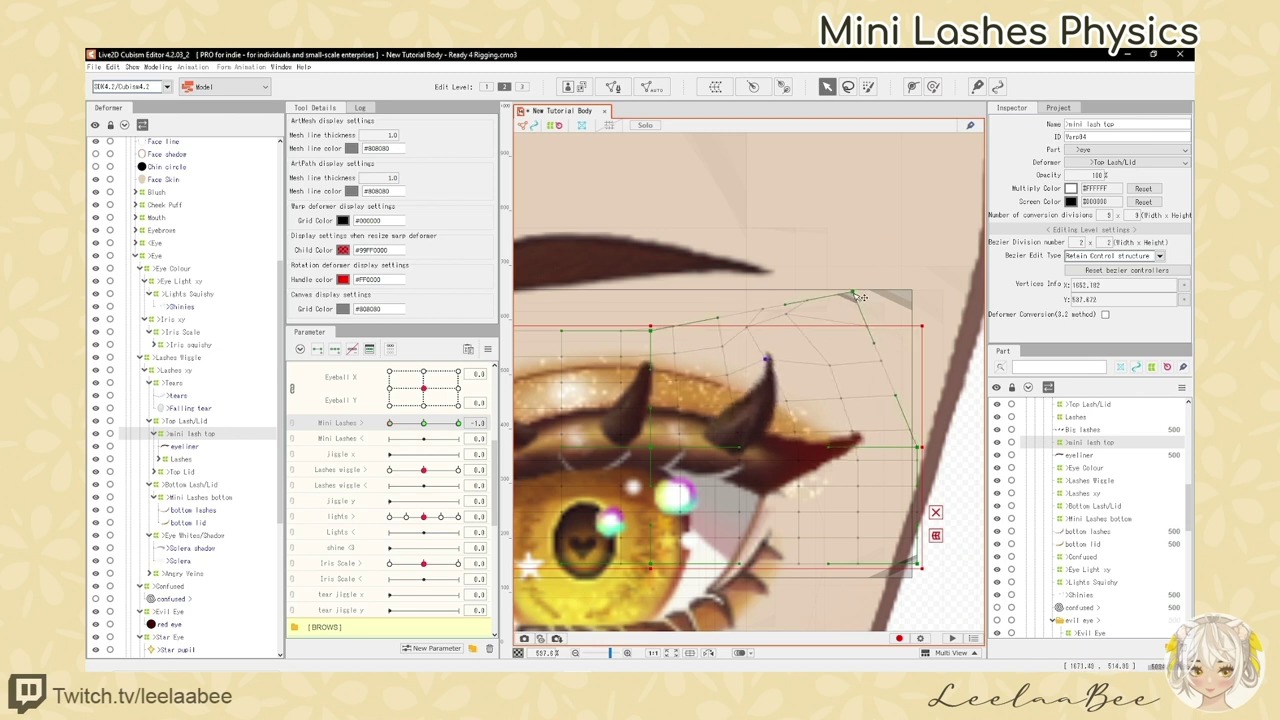
drag(622, 339, 749, 364)
drag(708, 325, 688, 345)
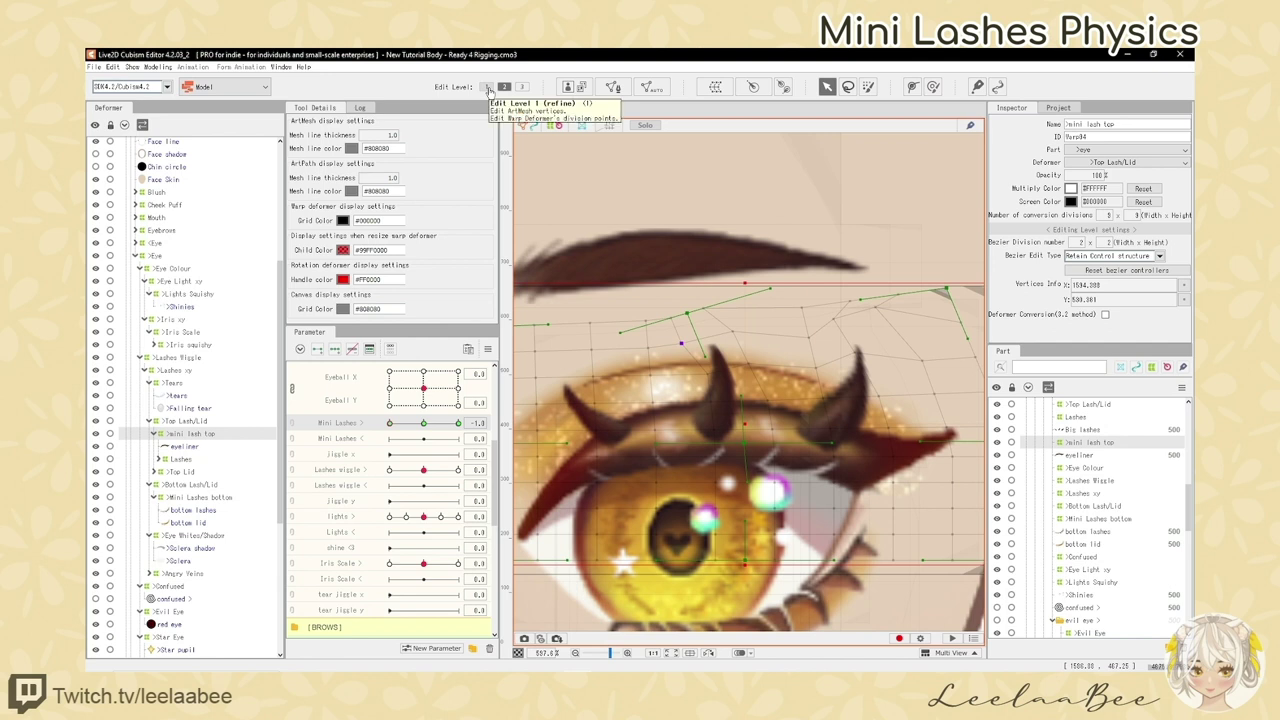
Switch to edit level 1 and nudge individual mini lash top grid points around the middle and inner lash spikes.
click(487, 87)
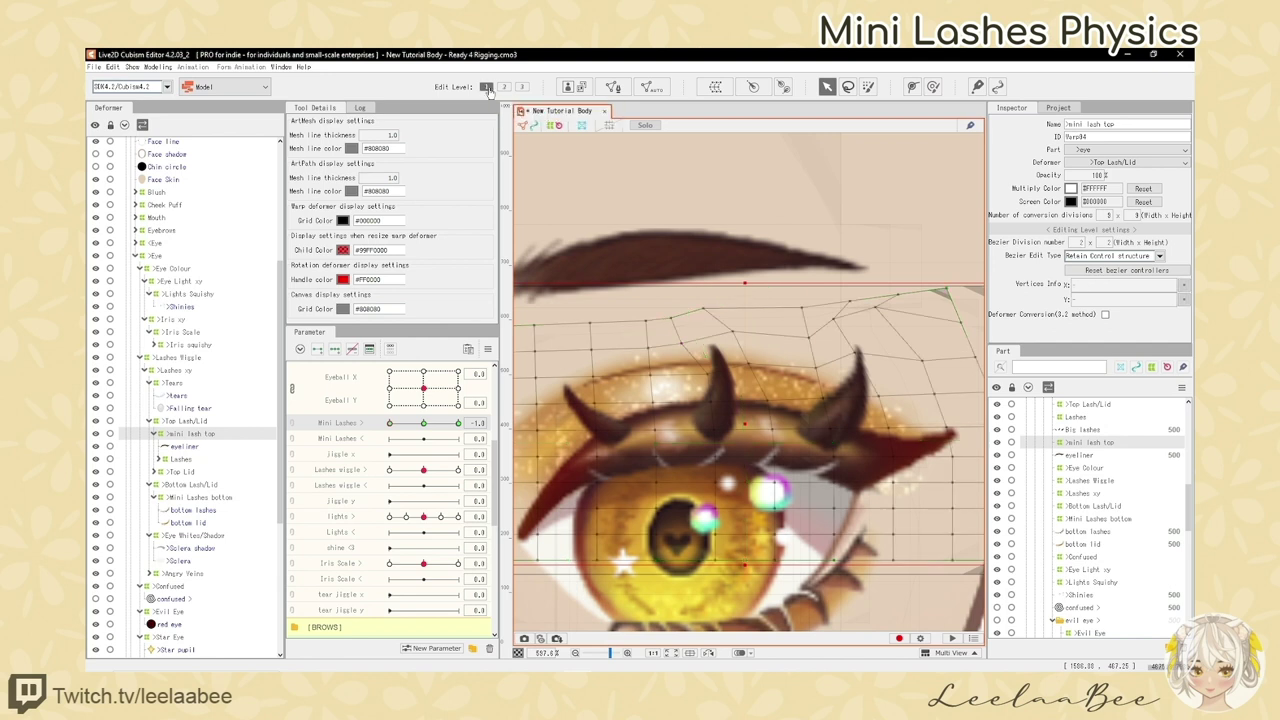
scroll(647, 358, down, 2)
scroll(686, 360, up, 2)
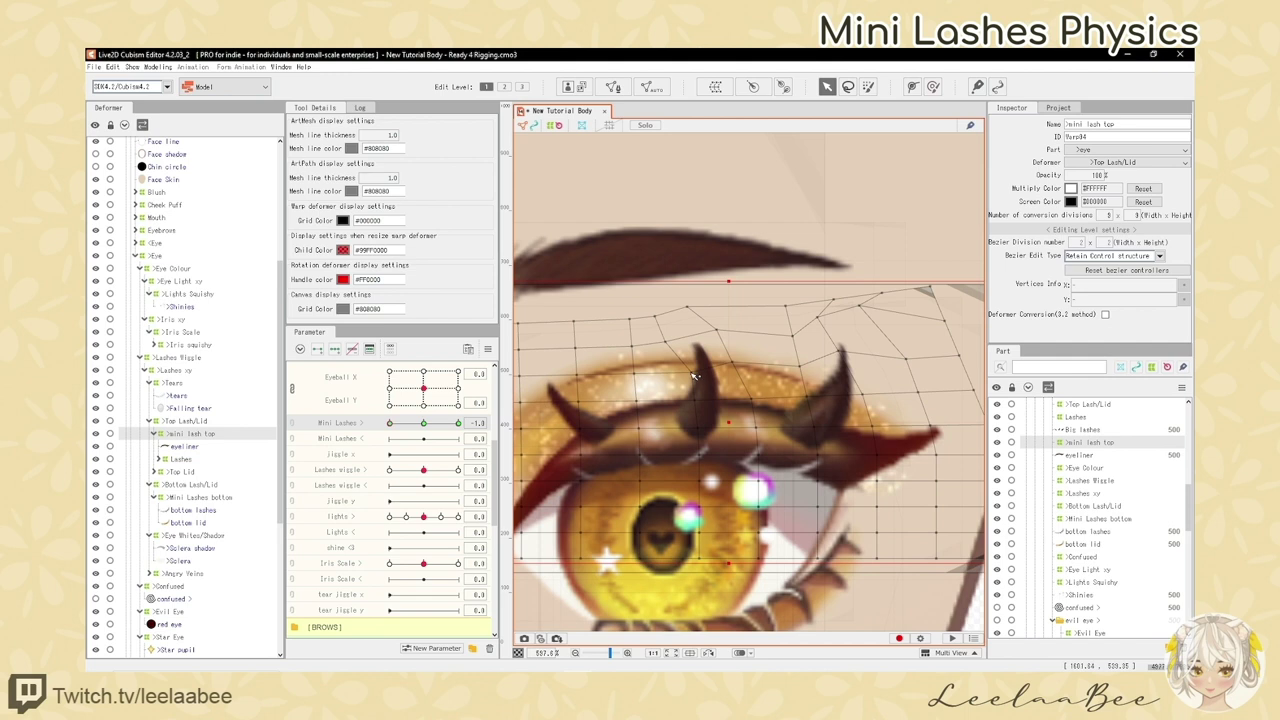
drag(693, 373, 684, 370)
scroll(694, 369, down, 2)
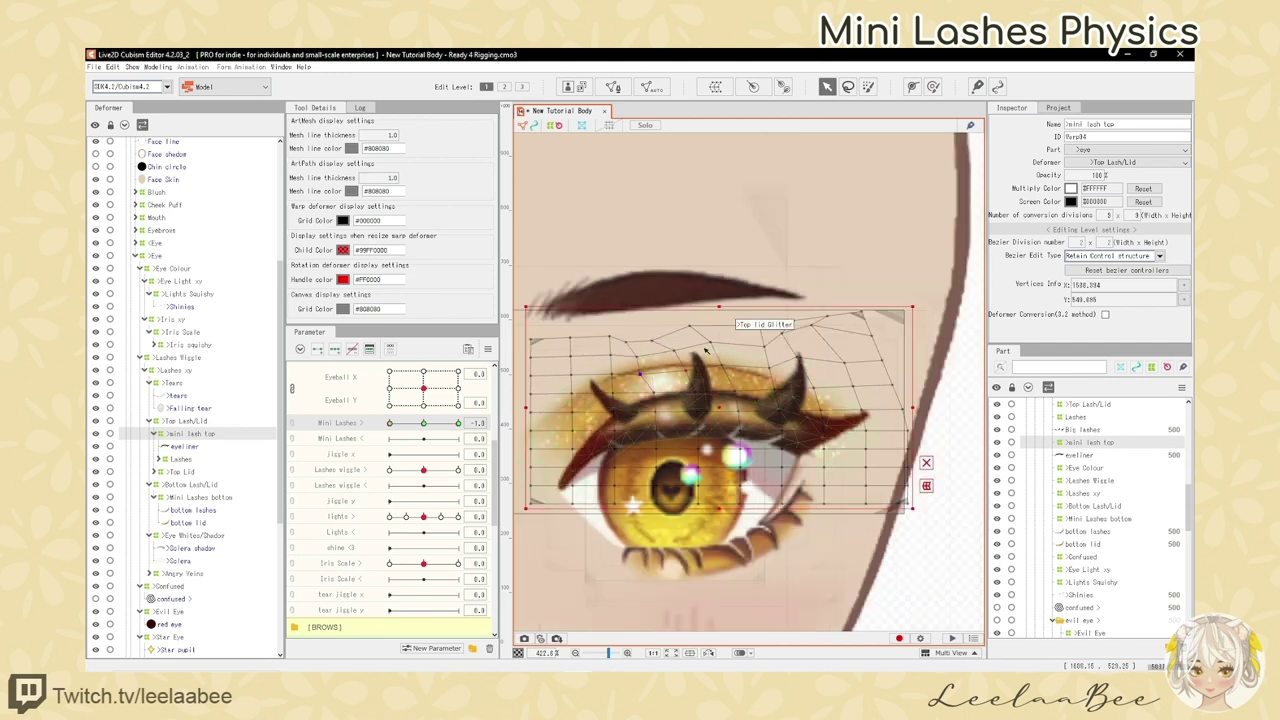
scroll(640, 390, up, 2)
drag(656, 381, 649, 387)
mouse_move(690, 338)
mouse_down()
mouse_move(724, 332)
mouse_move(684, 354)
mouse_up()
drag(618, 414, 612, 409)
Reshape the mini lash top grid points above the middle and outer spikes and at the inner lower corner.
scroll(660, 400, down, 2)
scroll(800, 400, up, 2)
drag(768, 414, 711, 392)
click(709, 389)
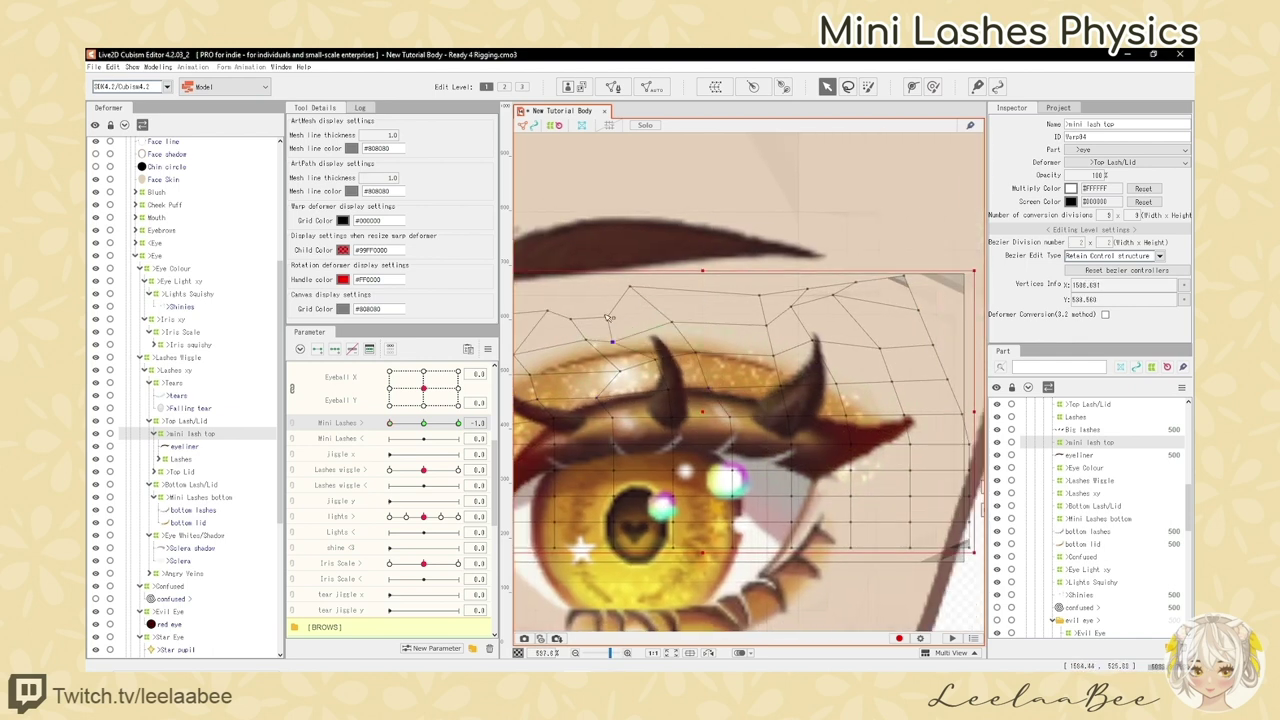
scroll(650, 300, down, 2)
scroll(795, 309, up, 2)
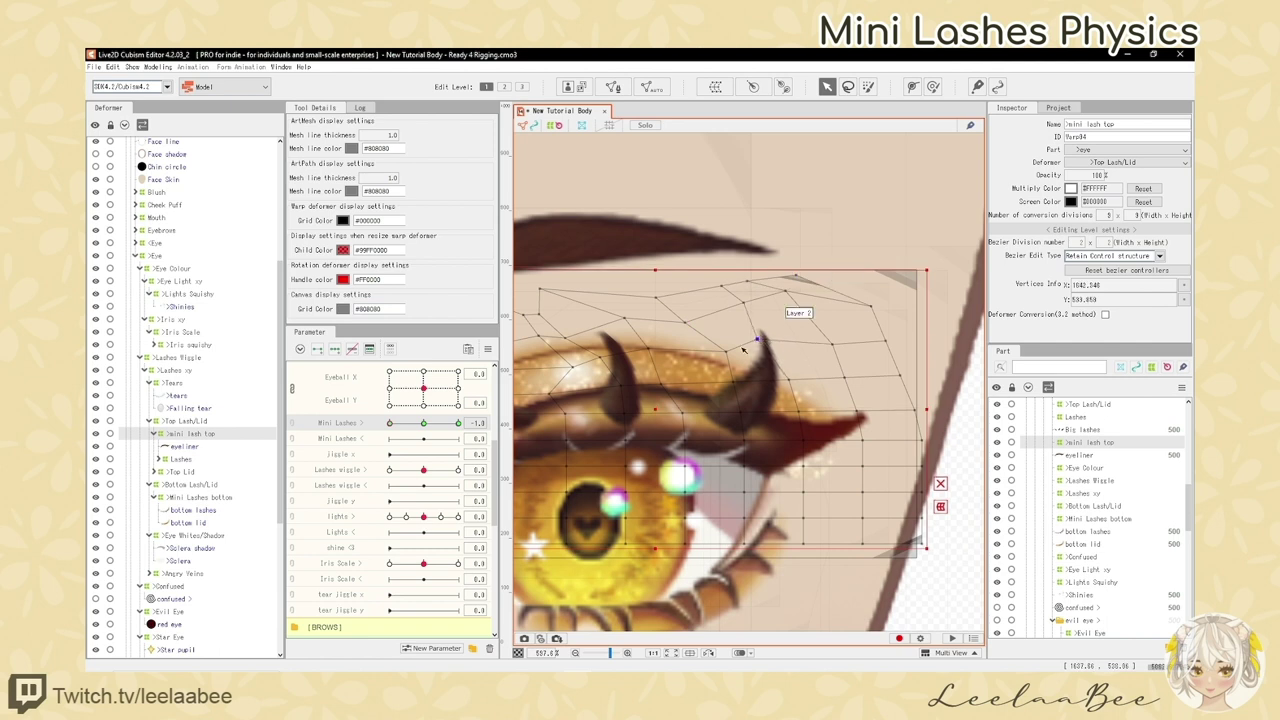
scroll(720, 380, down, 2)
scroll(660, 461, up, 2)
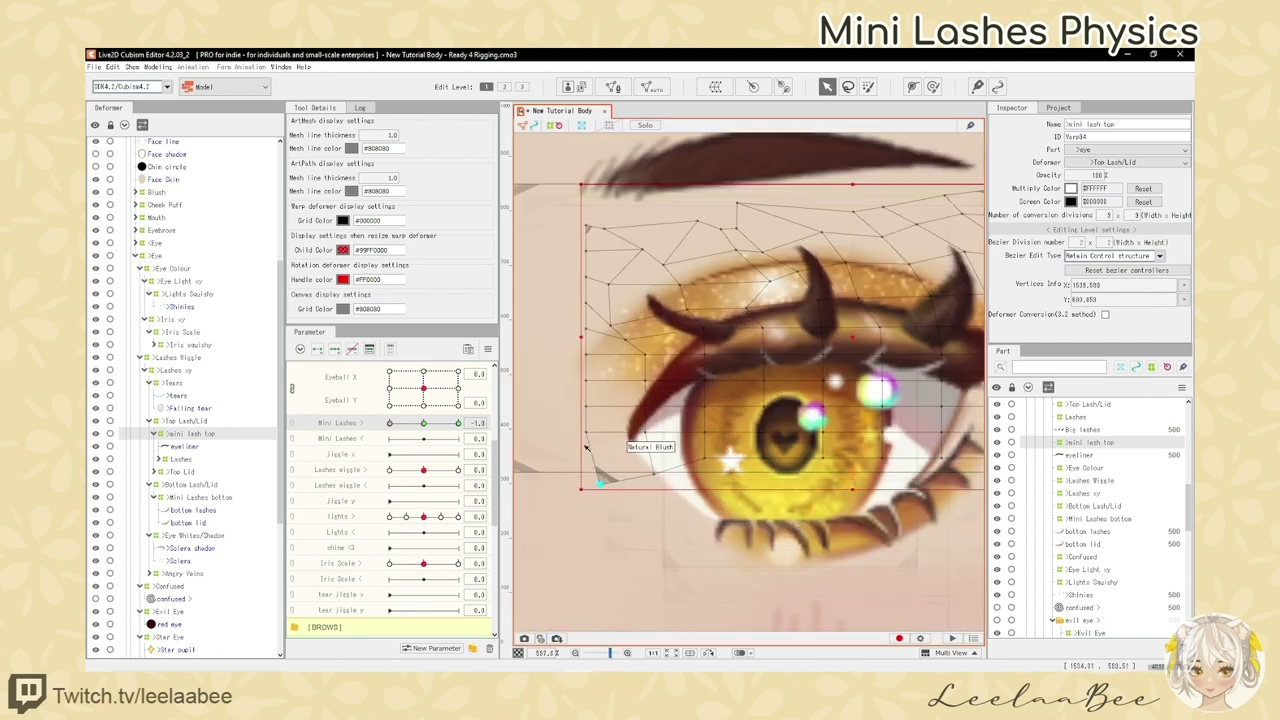
scroll(610, 420, down, 2)
scroll(843, 392, up, 2)
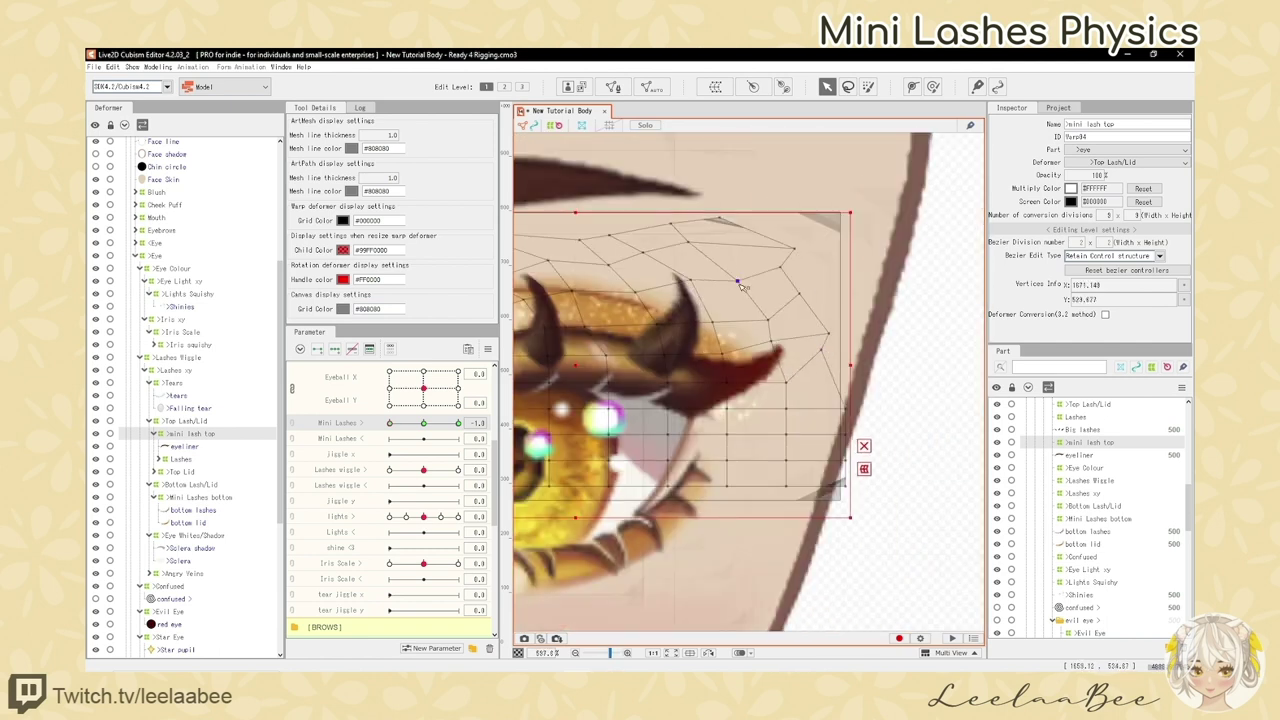
Adjust the outer-corner points of the mini lash top deformer and test the bend across the Mini Lashes > keys.
drag(457, 423, 390, 423)
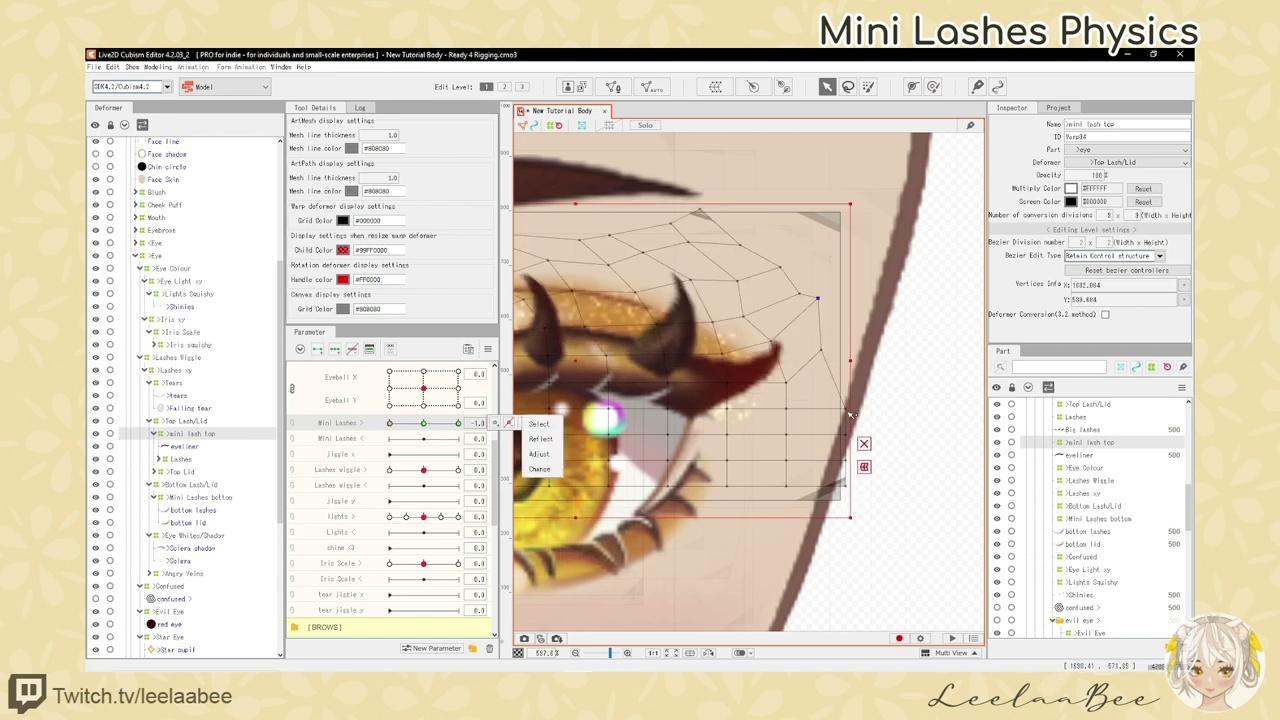
drag(774, 366, 803, 294)
drag(390, 423, 424, 423)
drag(424, 423, 390, 423)
scroll(800, 362, down, 2)
scroll(714, 402, up, 3)
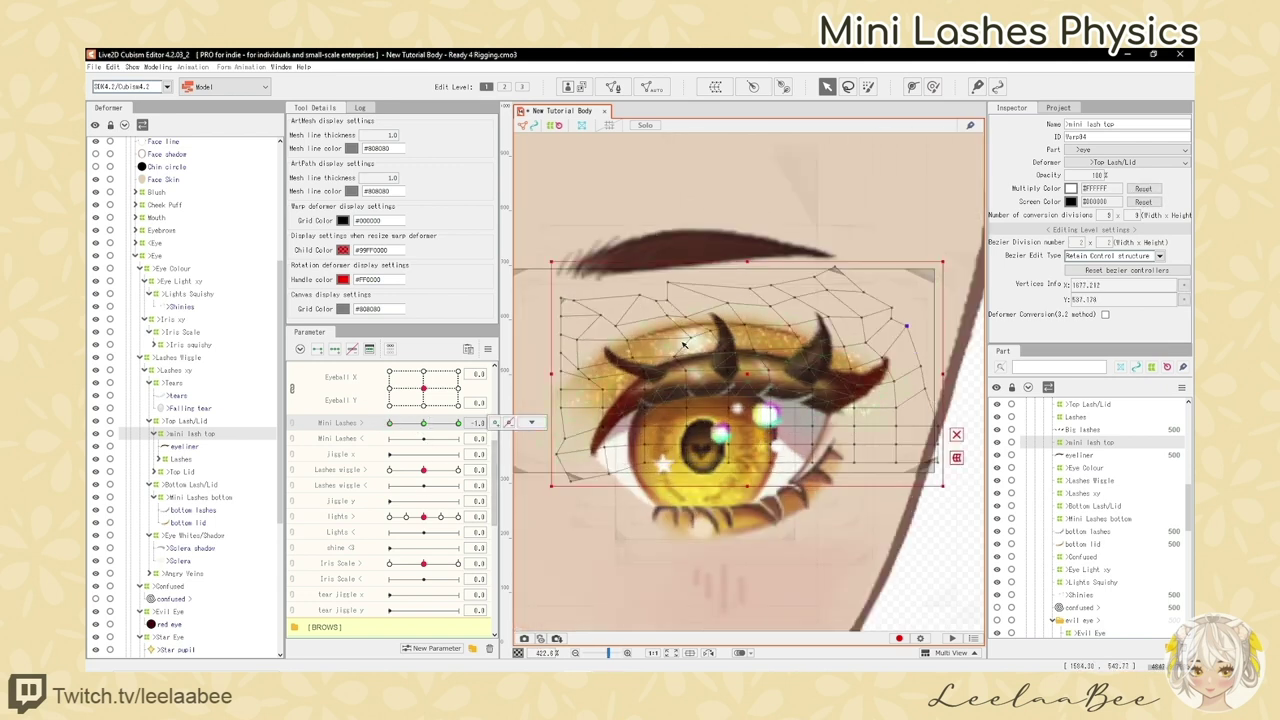
Curve the mini lash top grid points around the inner corner of the upper lid.
click(563, 374)
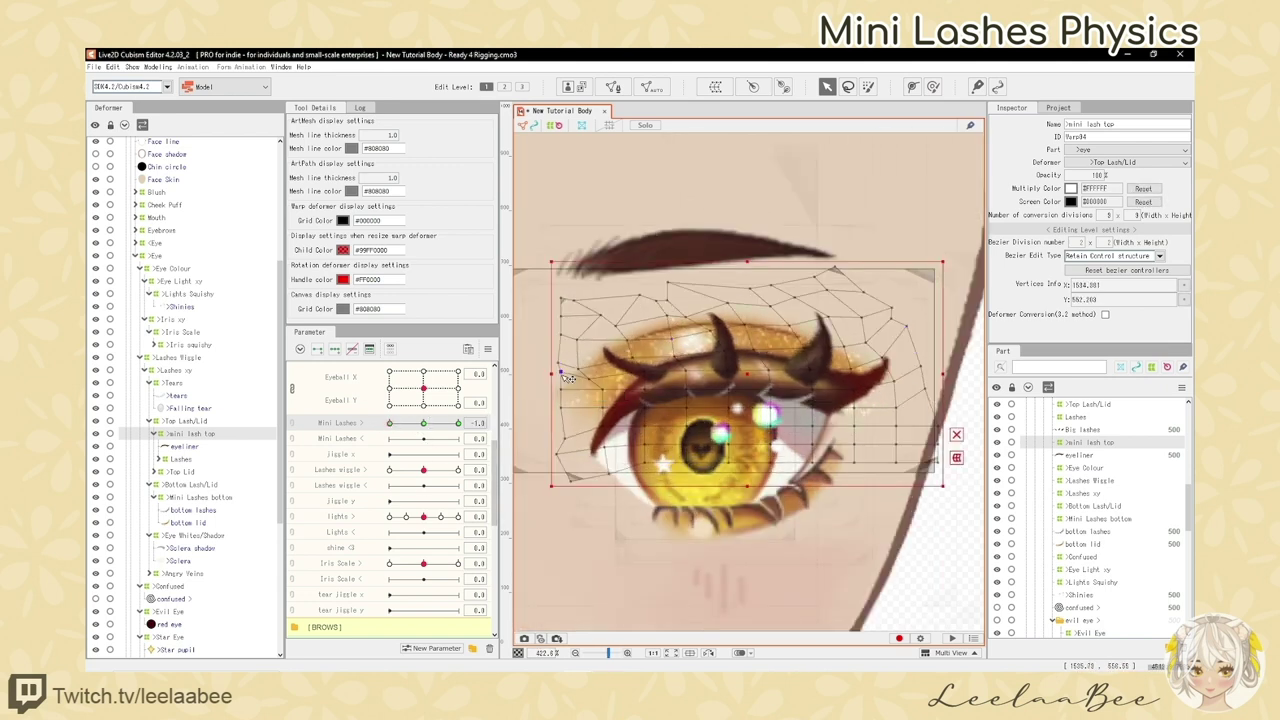
drag(565, 325, 579, 327)
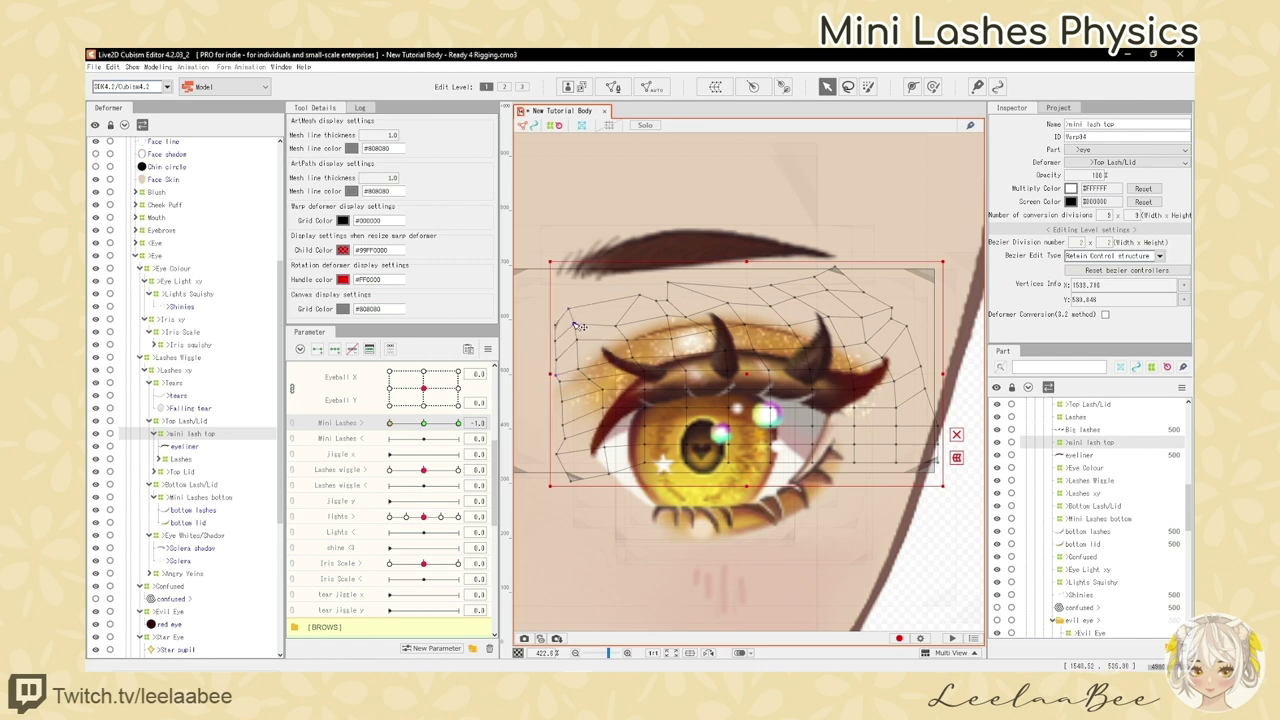
drag(666, 300, 643, 322)
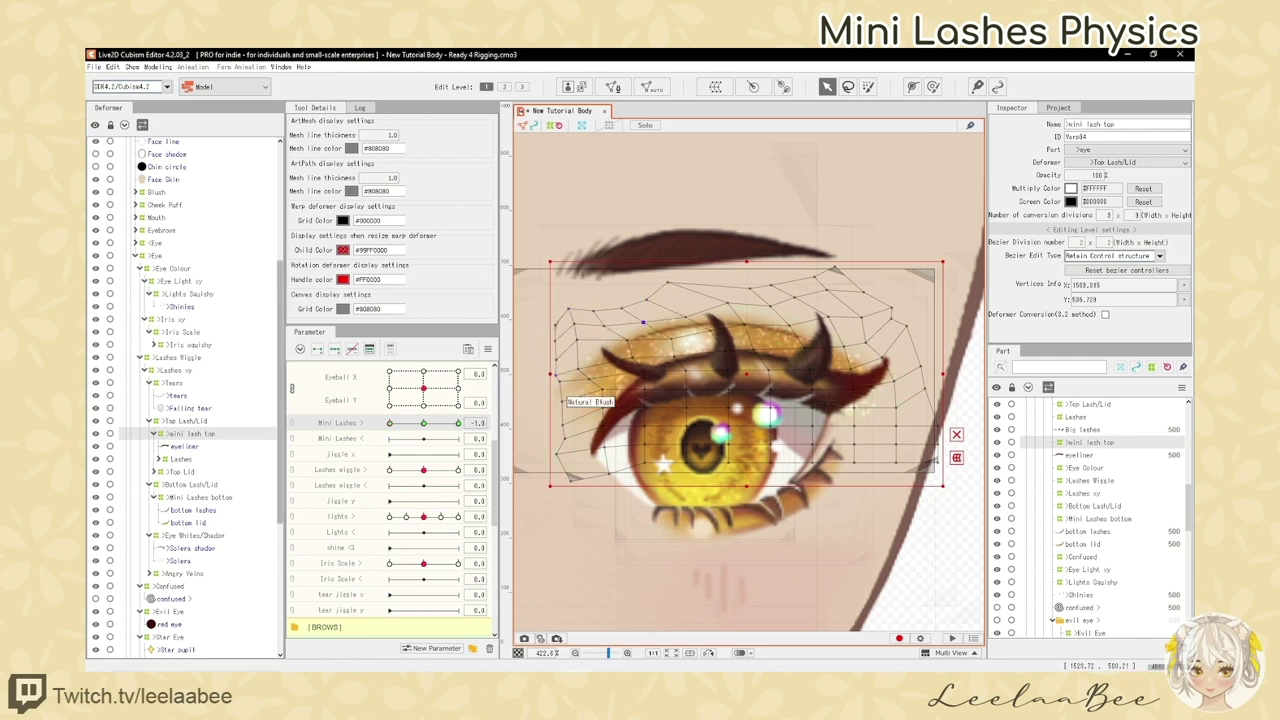
Reflect the mini lash top deformer vertically for the Mini Lashes > 1.0 key.
drag(427, 424, 390, 424)
click(488, 350)
click(541, 430)
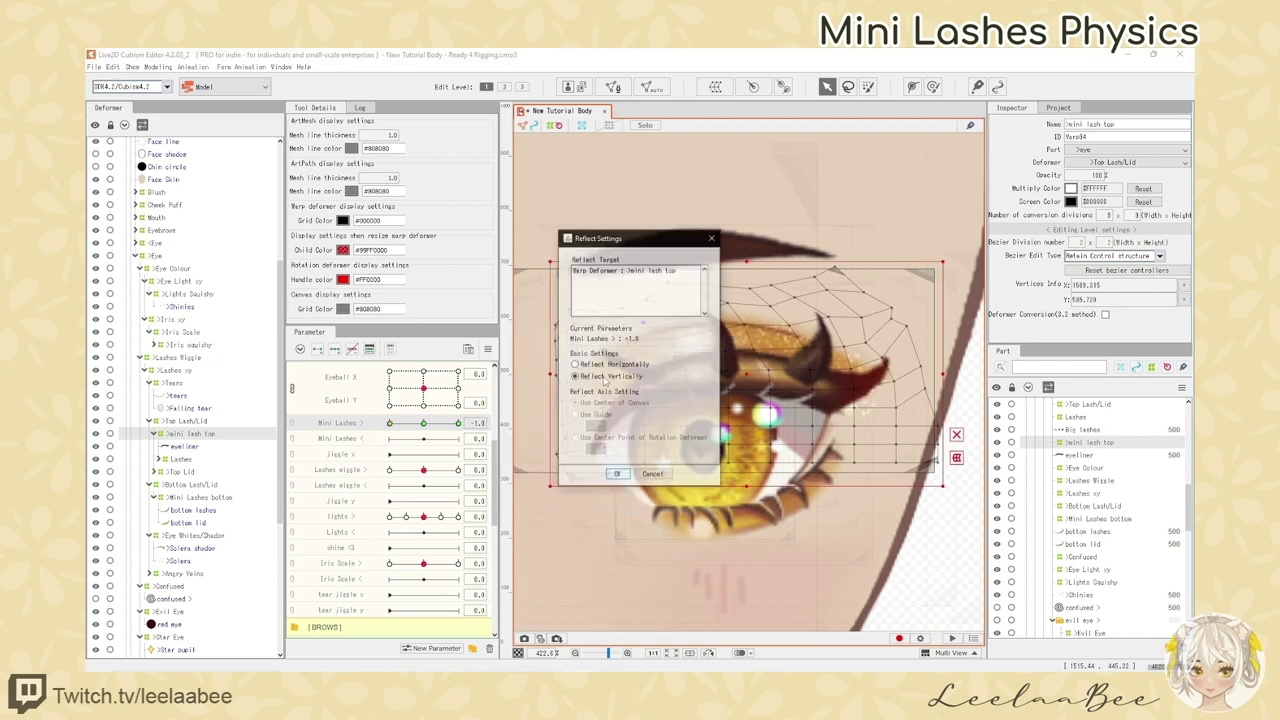
click(617, 475)
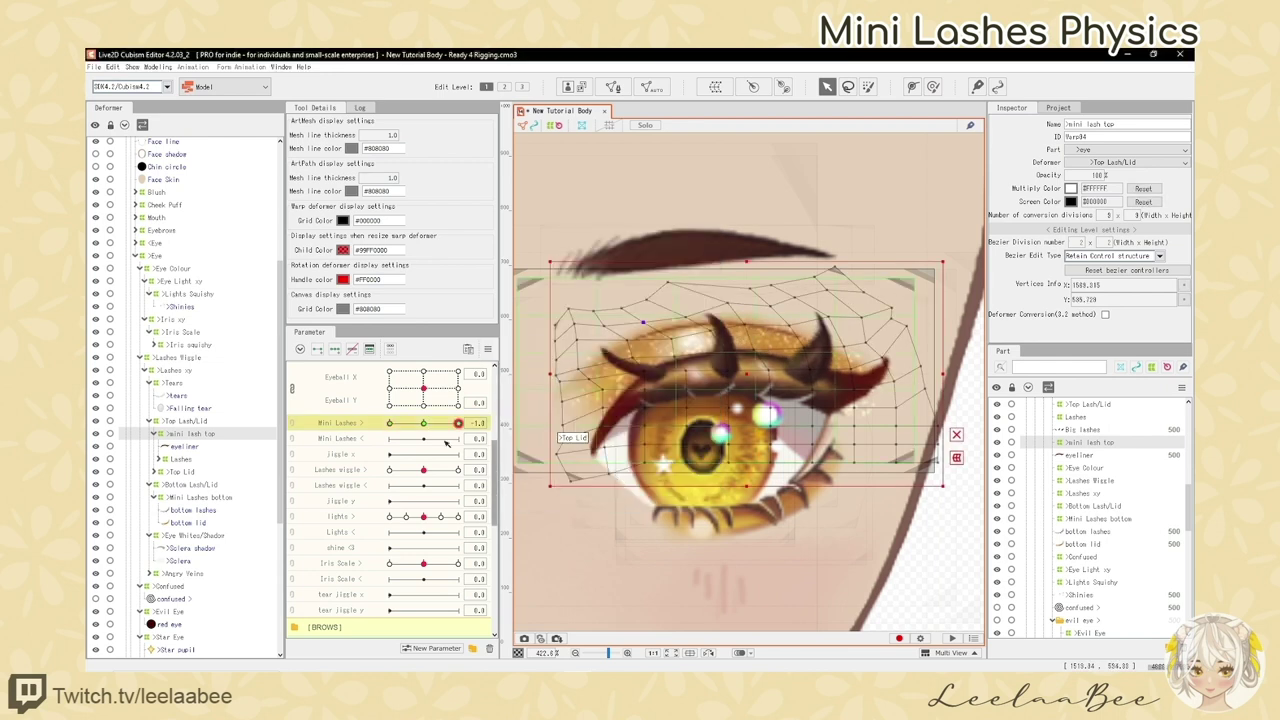
drag(457, 423, 438, 440)
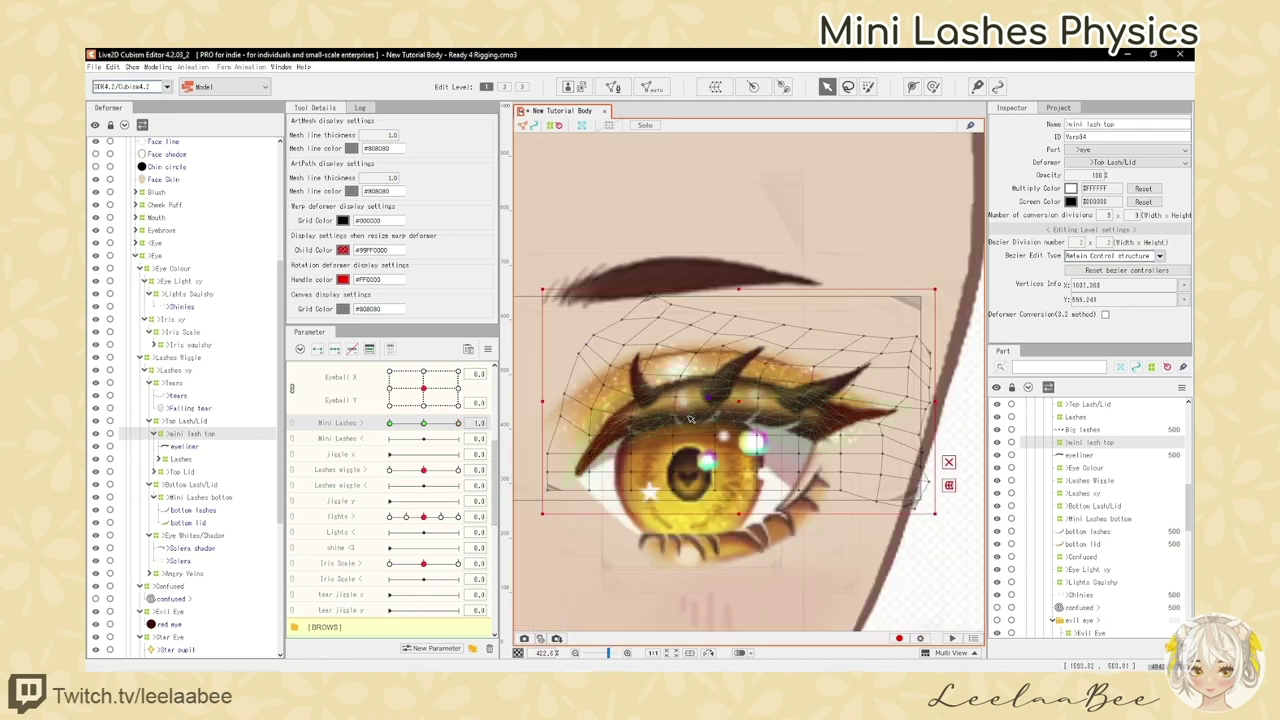
Fine-tune the mini lash top shape at Mini Lashes > 1.0, compare both extremes, and return the parameter to 0.0.
scroll(940, 406, up, 3)
scroll(816, 407, down, 5)
scroll(746, 400, up, 5)
drag(458, 423, 358, 426)
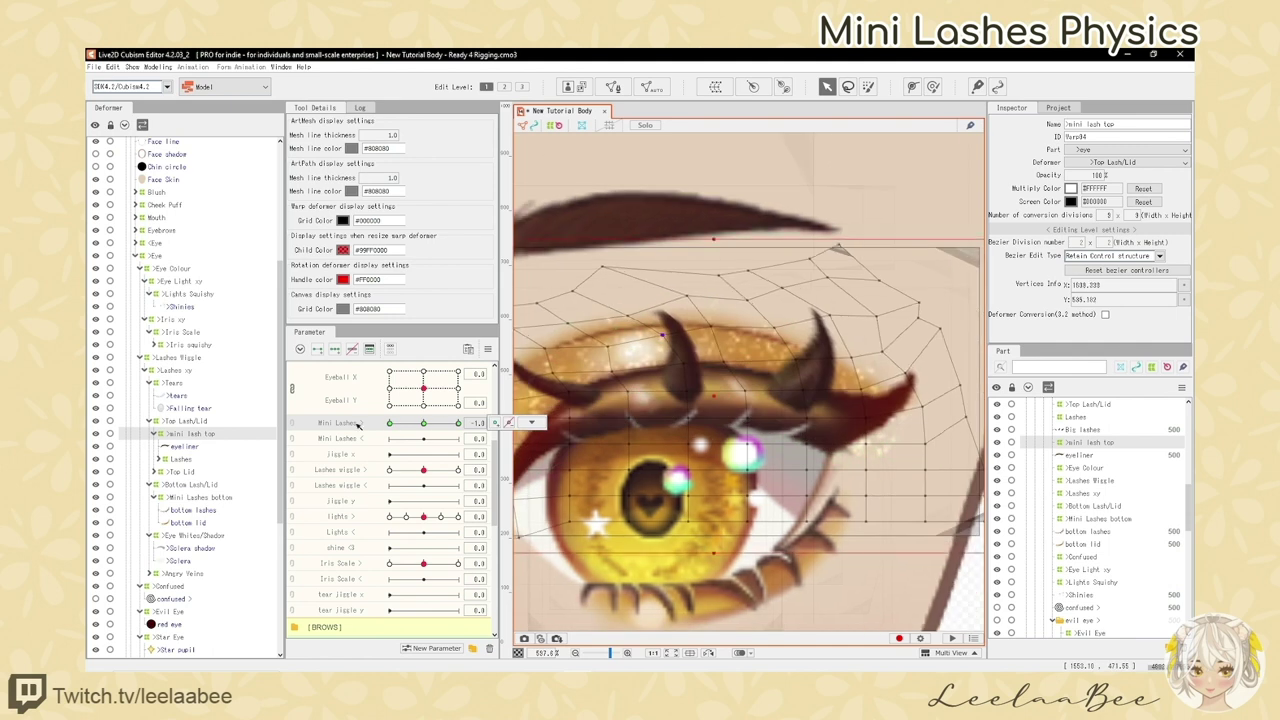
scroll(560, 385, down, 2)
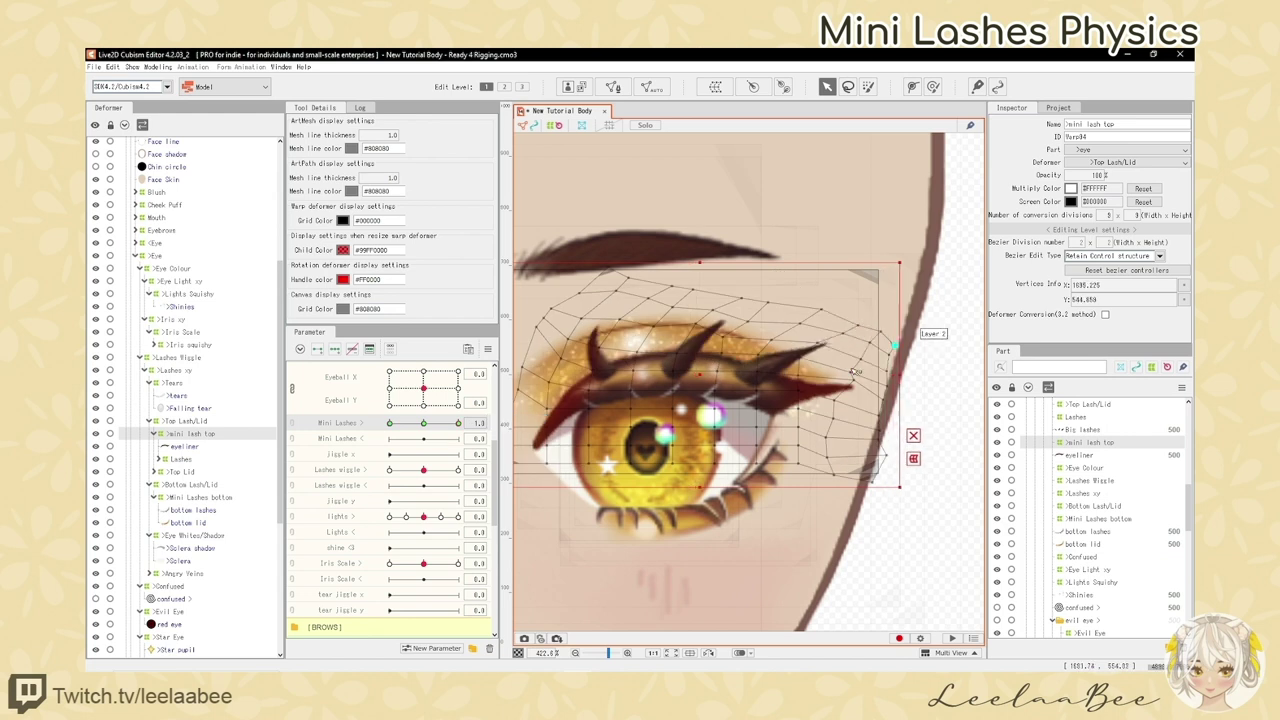
scroll(855, 372, up, 2)
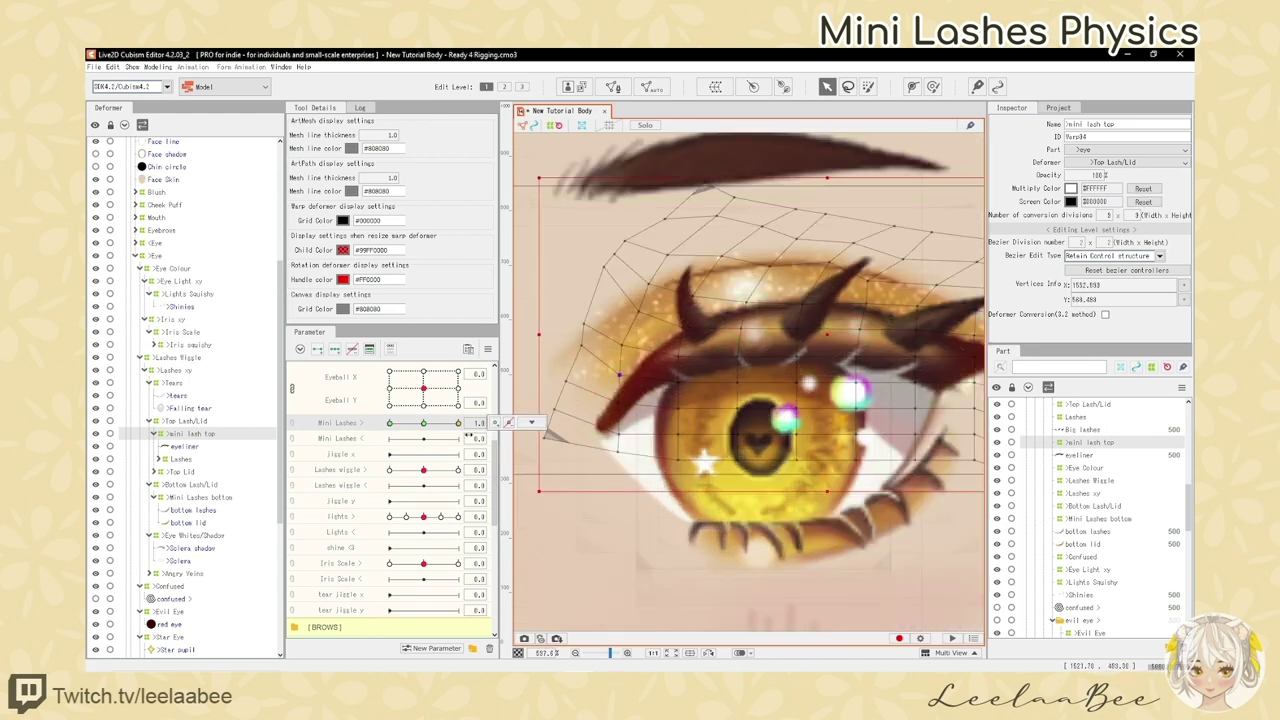
scroll(570, 376, down, 2)
drag(458, 423, 376, 426)
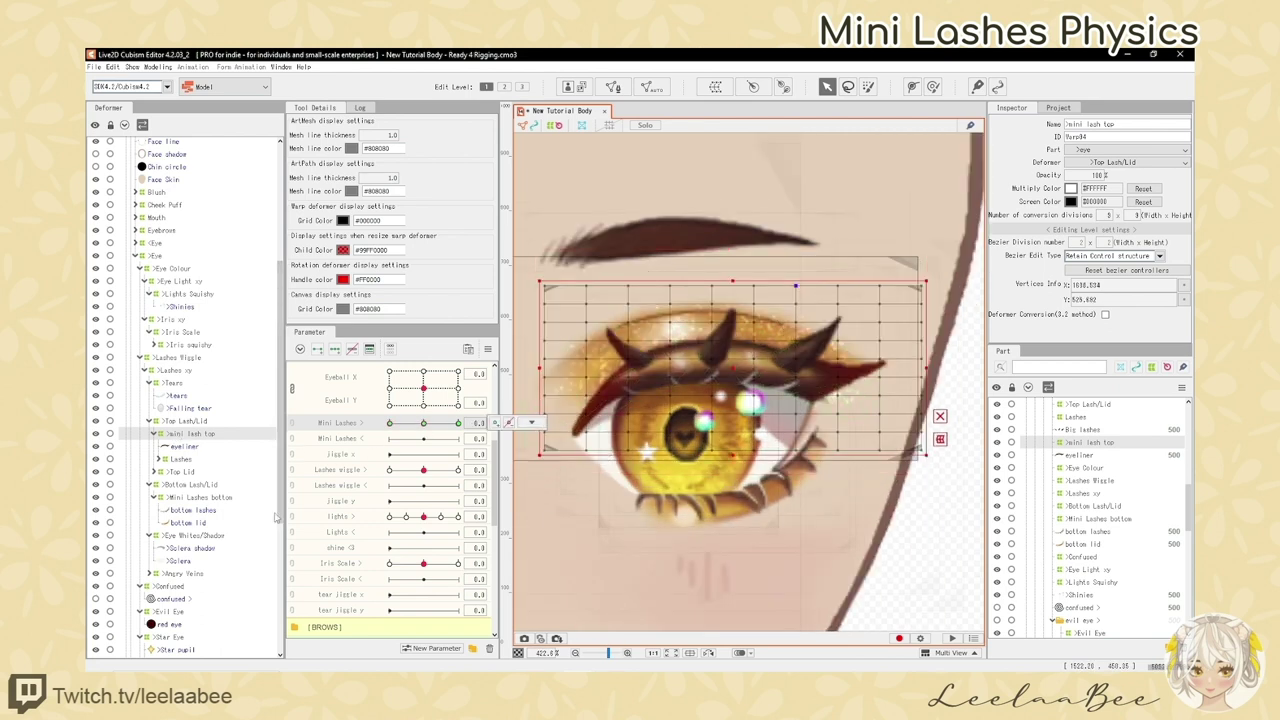
Create a warp deformer named ">mini lash bottom" as parent of the bottom lashes.
click(195, 497)
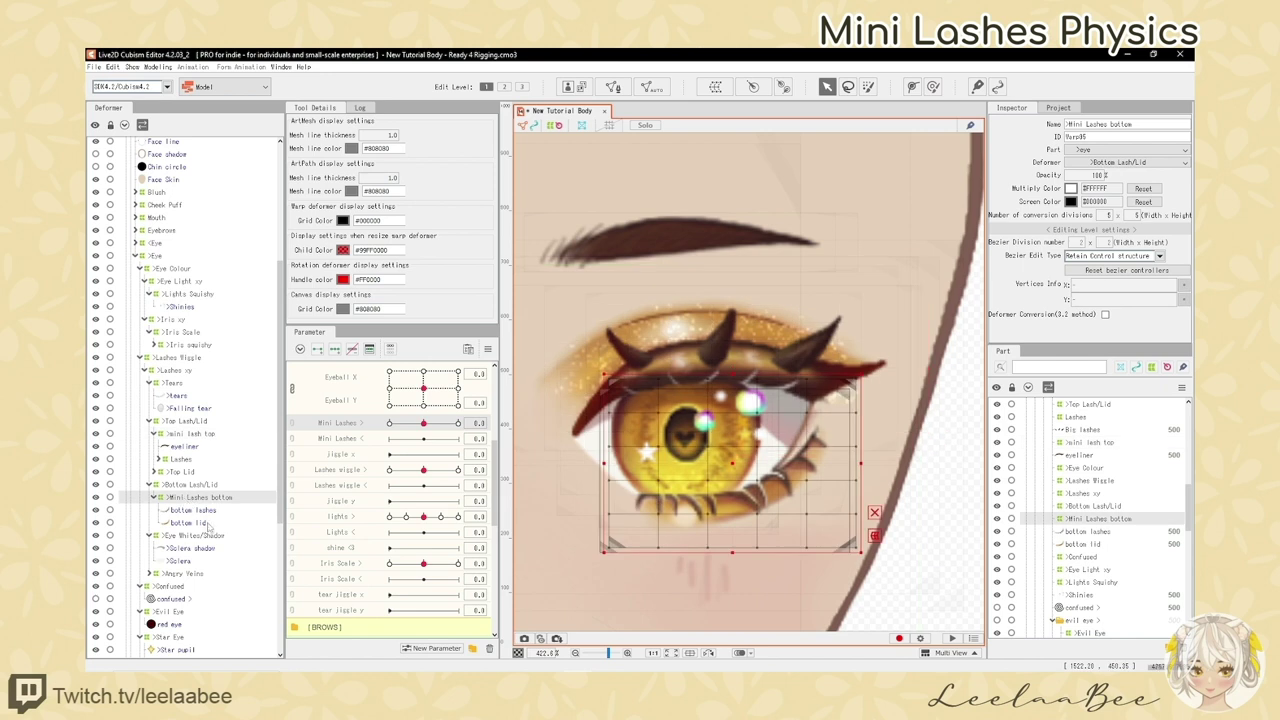
click(196, 511)
scroll(672, 426, down, 3)
scroll(725, 446, up, 5)
click(715, 87)
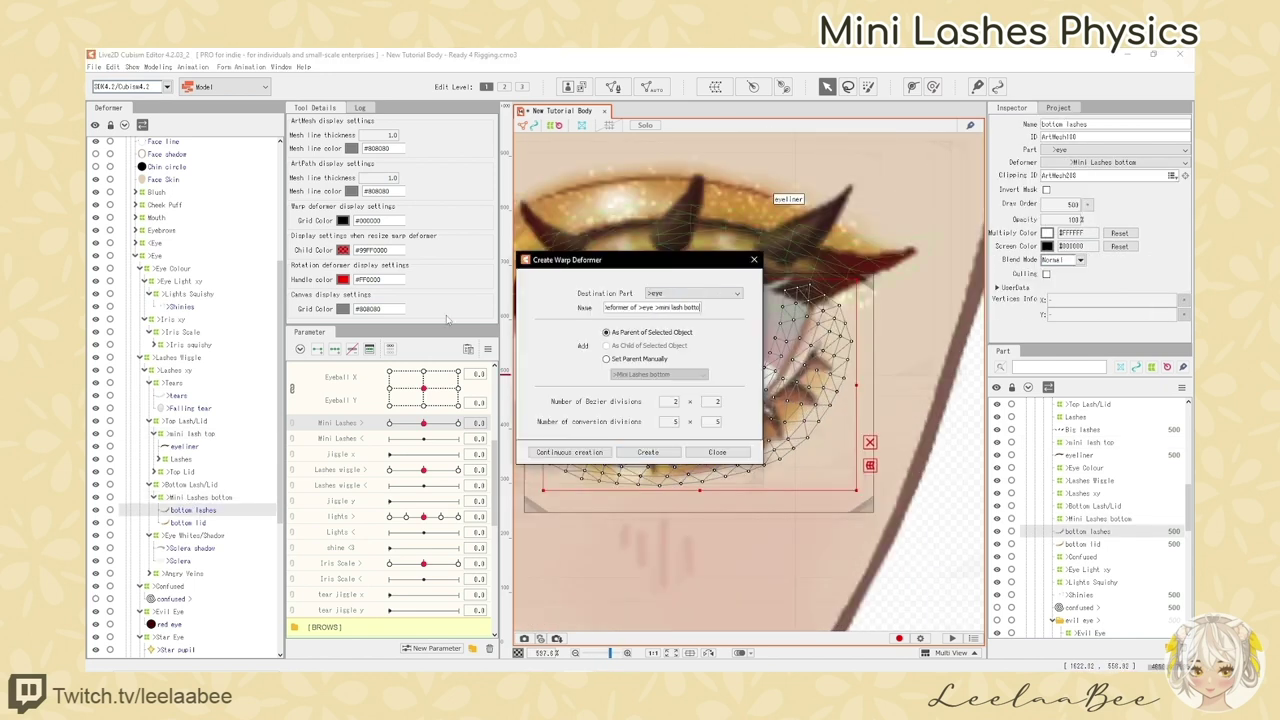
click(646, 307)
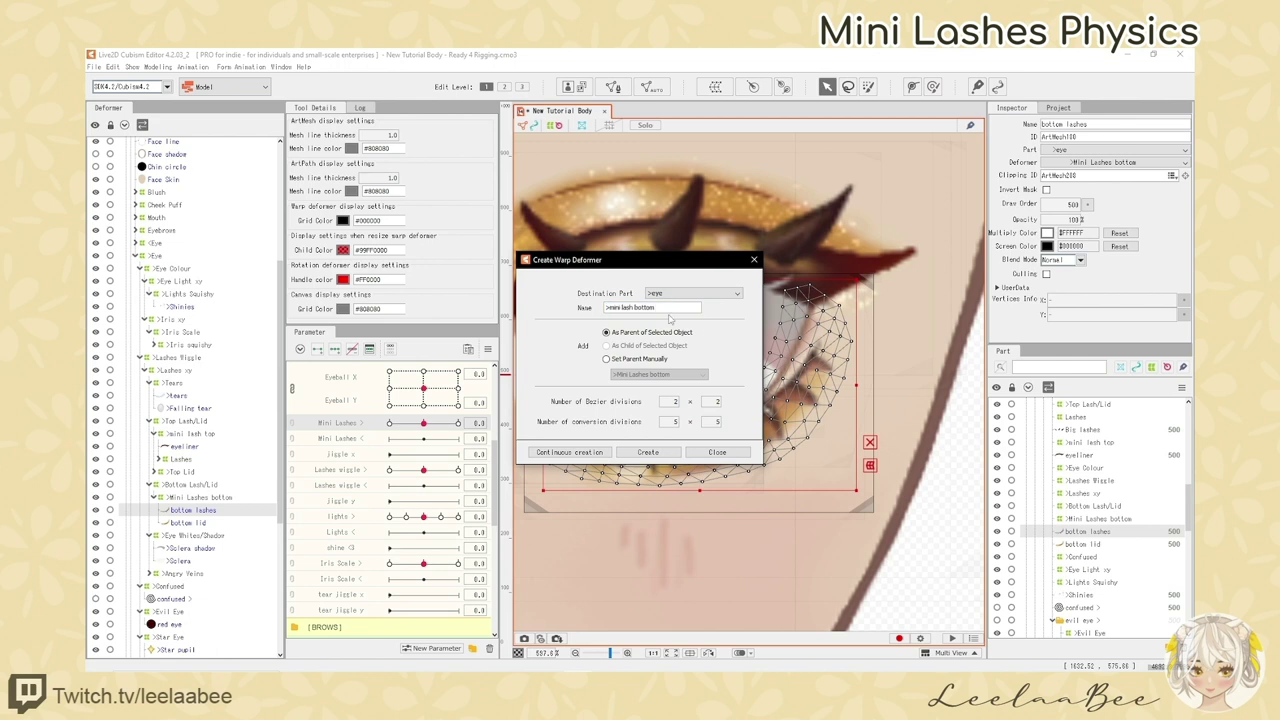
click(648, 452)
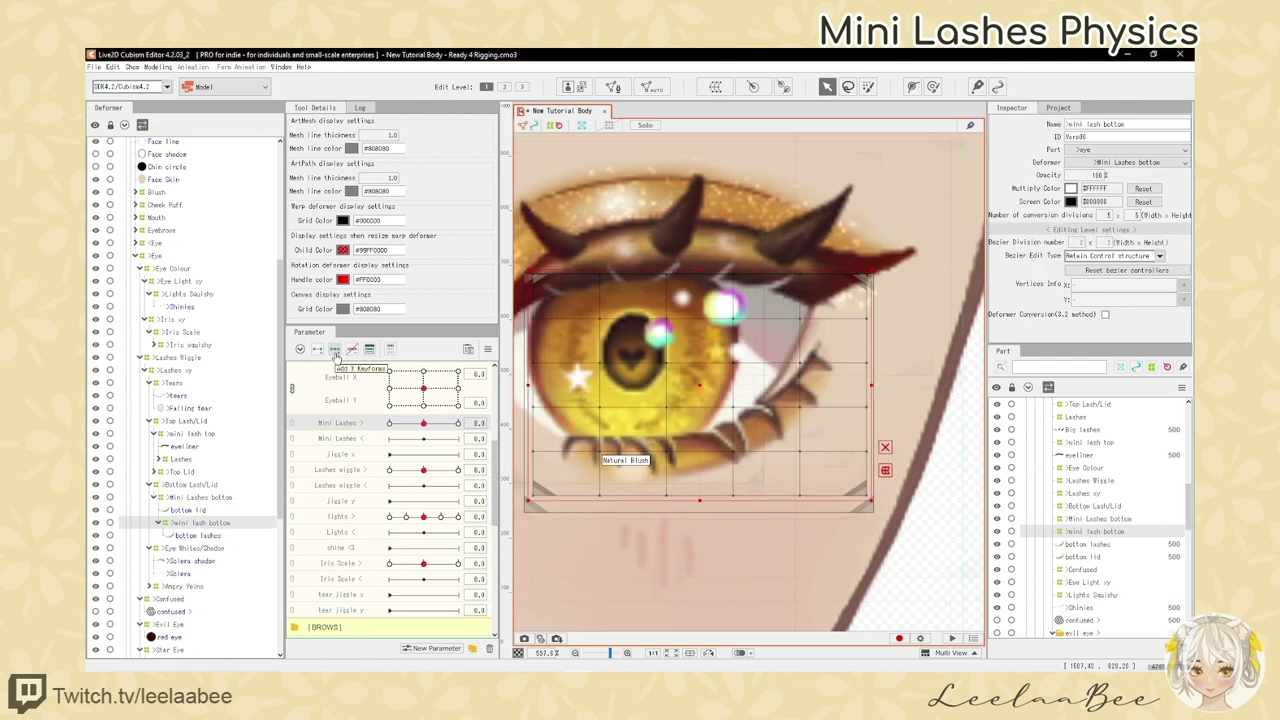
Add three keyforms on Mini Lashes > for the mini lash bottom deformer and increase its number of conversion divisions.
scroll(786, 440, down, 2)
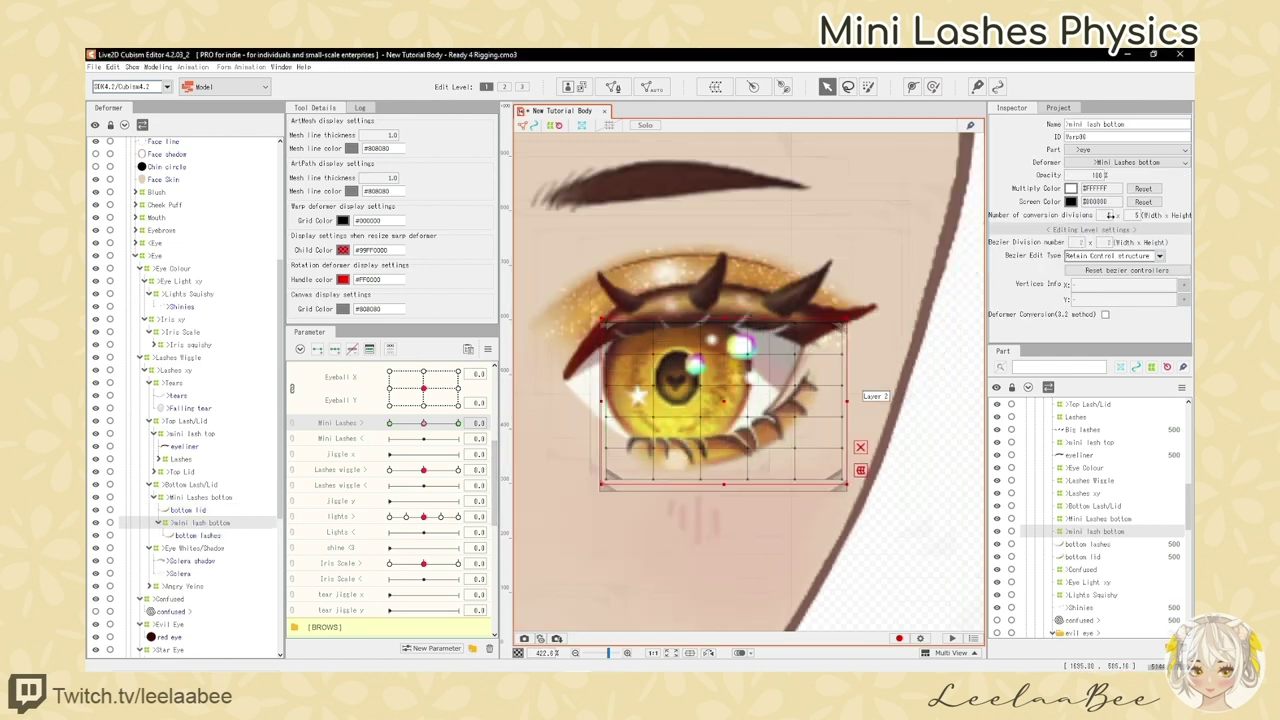
drag(1110, 216, 1152, 217)
scroll(698, 463, up, 2)
At Mini Lashes > -1.0, bend the lower edge and outer corner of mini lash bottom outward using edit level 2.
drag(424, 424, 390, 423)
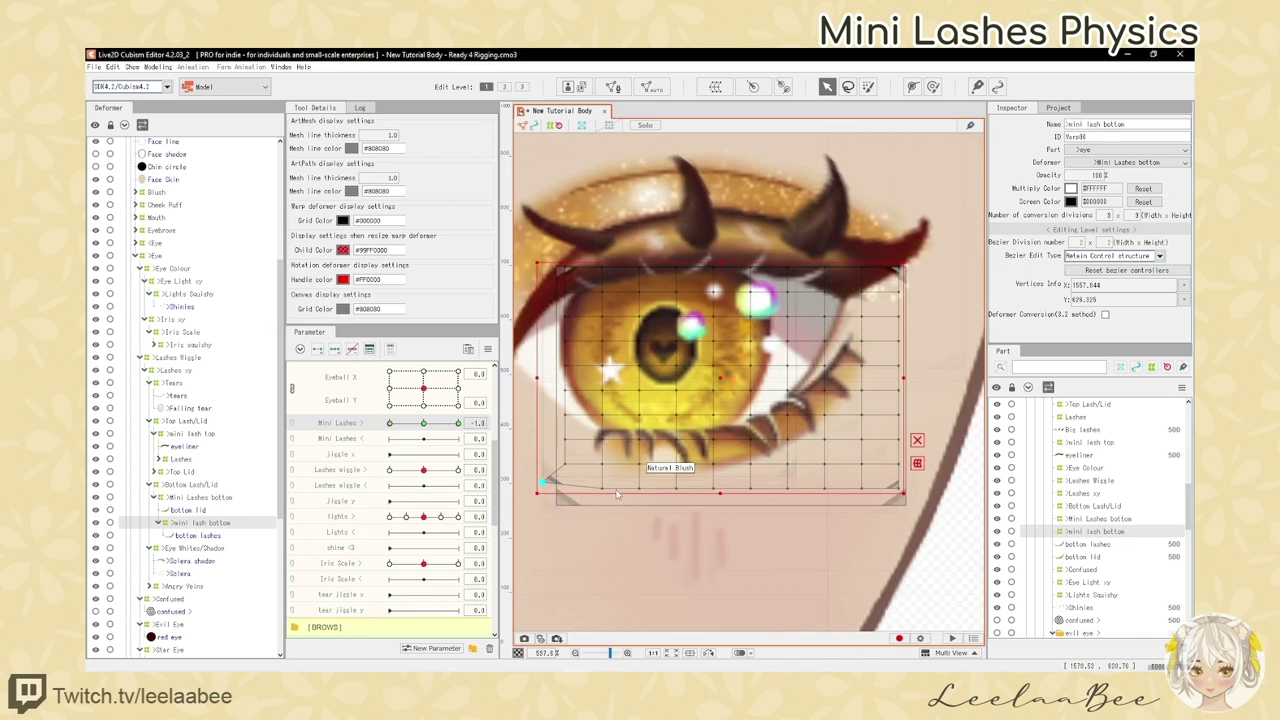
key(ctrl+z)
key(2)
drag(859, 468, 873, 453)
drag(777, 456, 786, 452)
drag(879, 397, 900, 393)
mouse_move(390, 423)
mouse_down()
mouse_move(402, 423)
mouse_move(389, 423)
mouse_up()
Using edit level 1, shift individual mini lash bottom grid points beneath the bottom lashes.
key(1)
drag(820, 411, 826, 399)
mouse_move(822, 438)
mouse_down()
mouse_move(834, 429)
mouse_move(800, 444)
mouse_up()
drag(729, 447, 753, 446)
drag(616, 451, 638, 450)
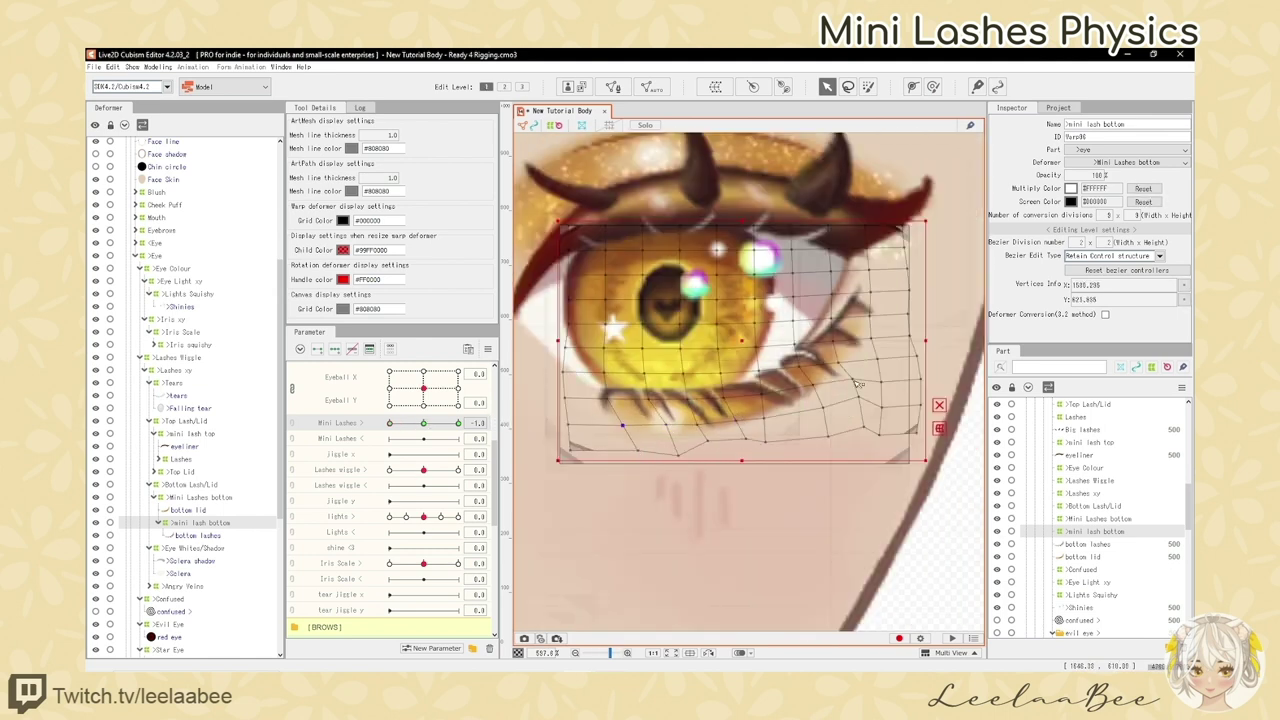
Refine the mini lash bottom grid points around the outer lower lashes, and set Mini Lashes > to 1.0.
drag(874, 332, 884, 328)
drag(872, 301, 875, 274)
drag(877, 354, 857, 354)
drag(816, 378, 823, 379)
drag(738, 416, 623, 428)
drag(390, 423, 466, 425)
click(725, 408)
click(488, 350)
click(535, 433)
click(652, 467)
key(ctrl+z)
At Mini Lashes > 1.0, bend the lower edge and corners of mini lash bottom toward the nose using edit level 2.
click(504, 87)
drag(735, 447, 723, 450)
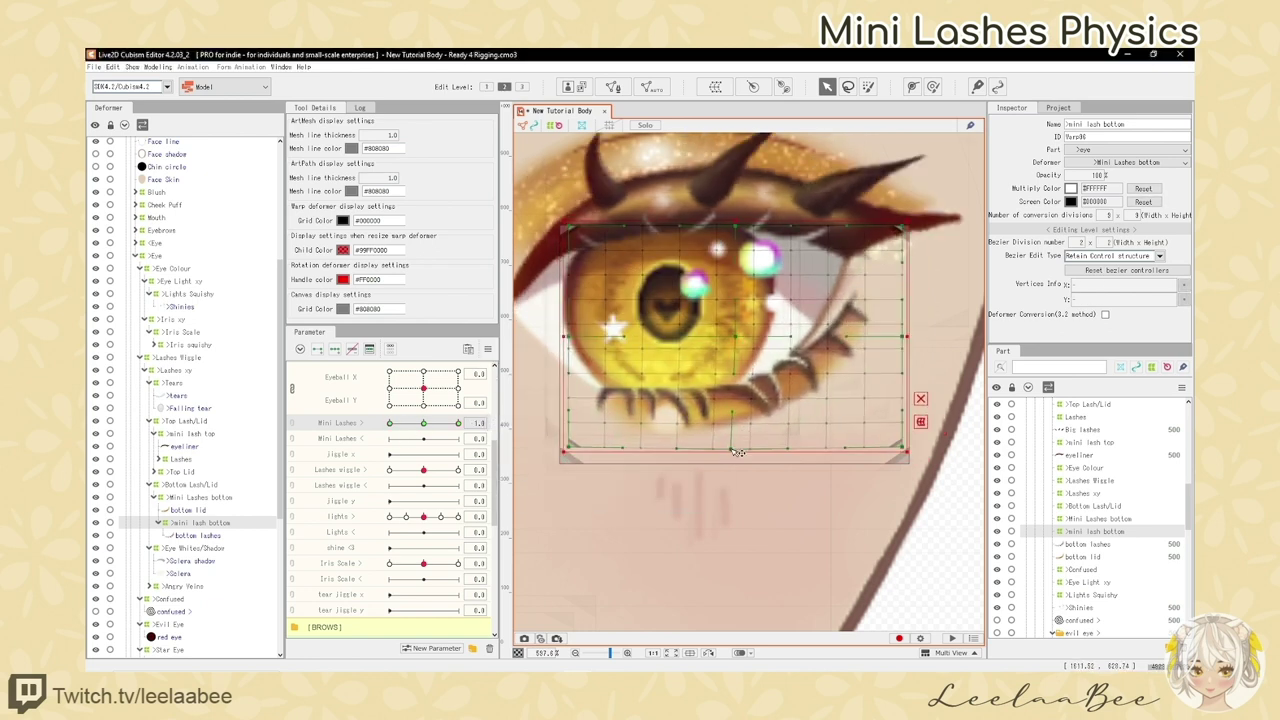
drag(568, 447, 557, 443)
drag(568, 337, 553, 366)
drag(847, 447, 807, 434)
Using edit level 1, pull the mini lash bottom points along the lower edge and inner corner toward the nose.
key(1)
drag(843, 448, 780, 454)
drag(768, 447, 673, 446)
drag(657, 443, 639, 439)
drag(658, 420, 595, 433)
drag(585, 440, 570, 421)
drag(585, 393, 565, 382)
Adjust the mini lash bottom grid points at the roots and tips of the individual bottom lashes.
drag(621, 416, 600, 408)
mouse_move(647, 421)
mouse_down()
mouse_move(660, 420)
mouse_move(648, 441)
mouse_up()
drag(694, 421, 689, 421)
drag(702, 438, 686, 443)
drag(746, 411, 741, 408)
drag(748, 441, 769, 463)
drag(765, 411, 760, 406)
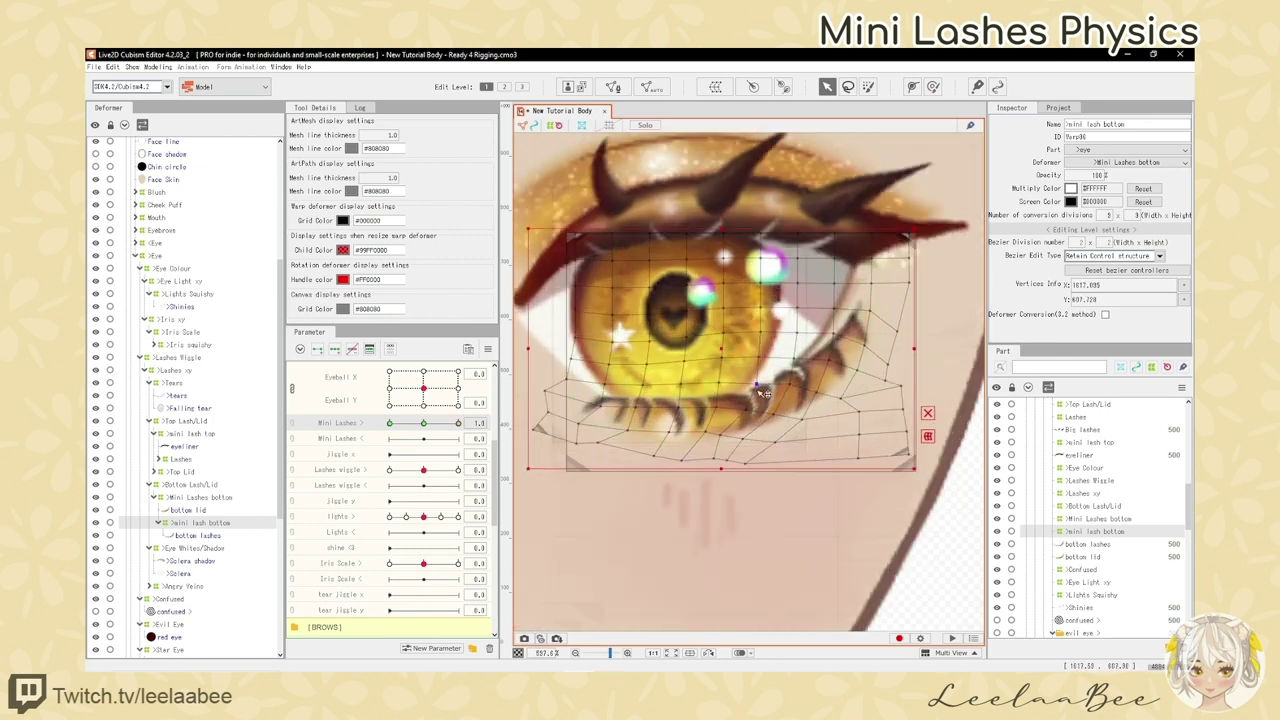
Check the lash movement by sweeping Mini Lashes > through its range, and return it to 0.0.
click(601, 403)
mouse_move(458, 424)
mouse_down()
mouse_move(424, 428)
mouse_move(455, 432)
mouse_up()
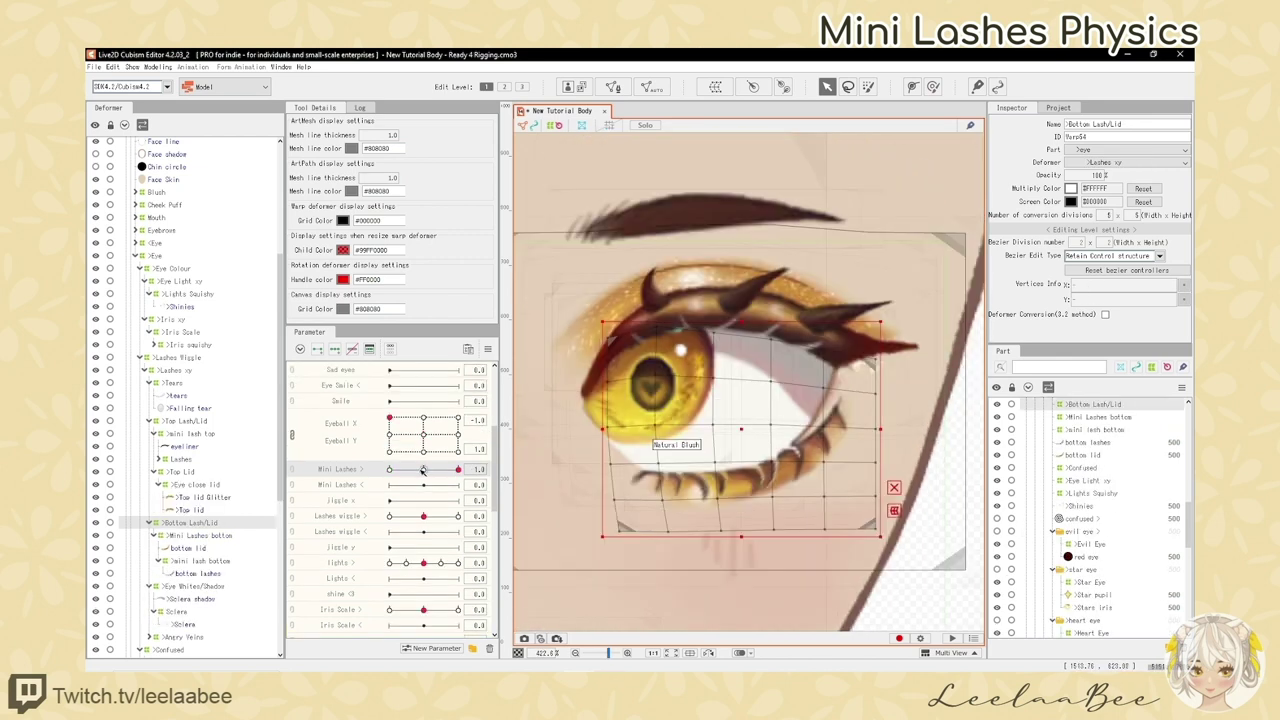
drag(390, 469, 424, 485)
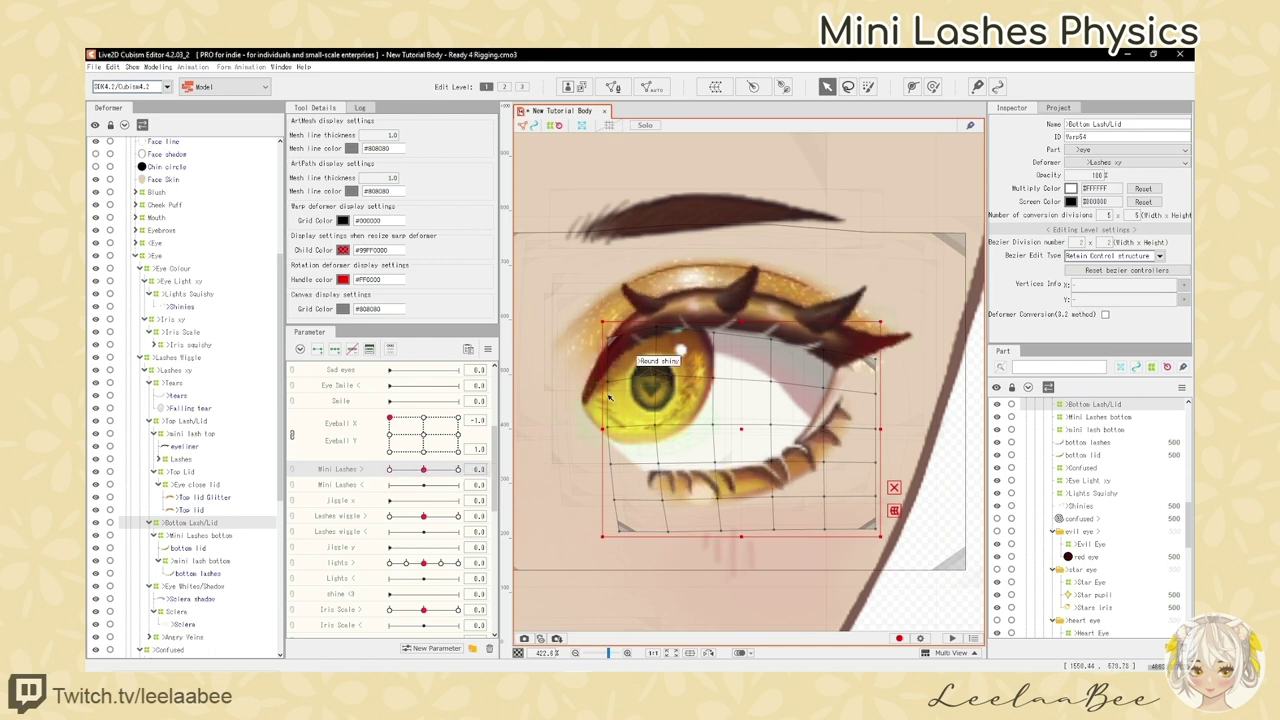
Open the physics settings and add a new physics group named >Mini Lashes.
click(157, 67)
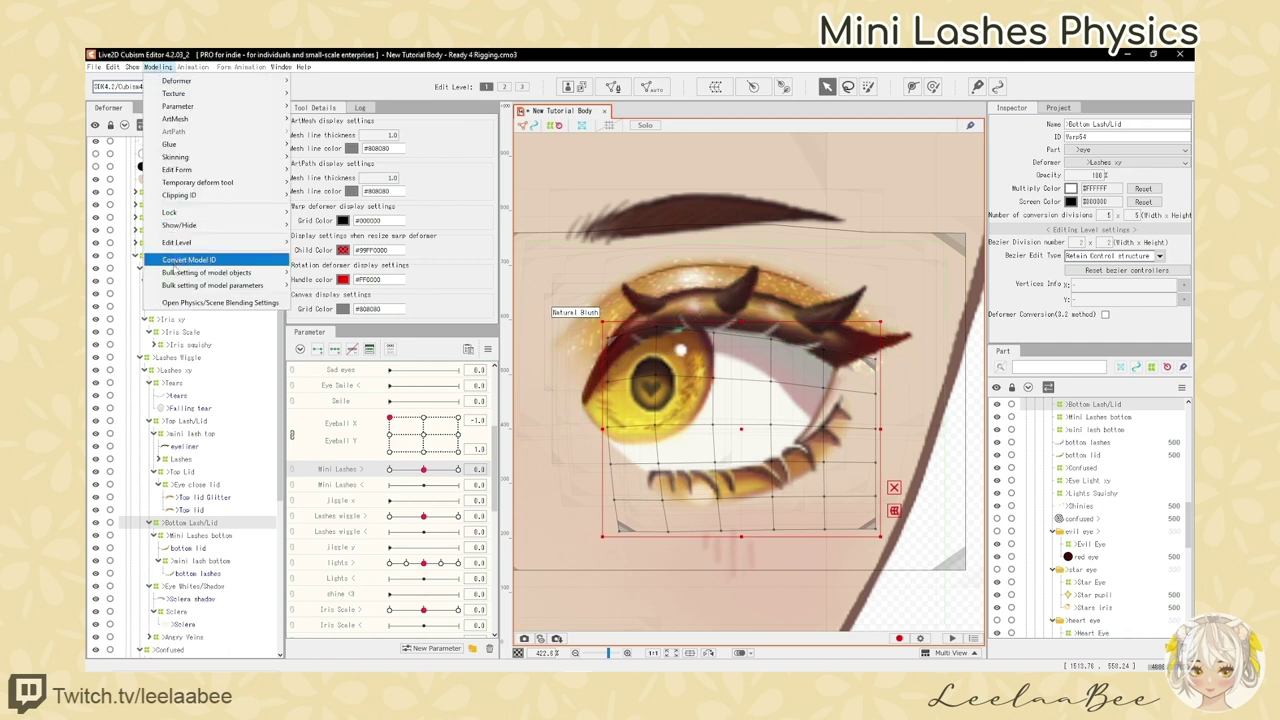
click(178, 302)
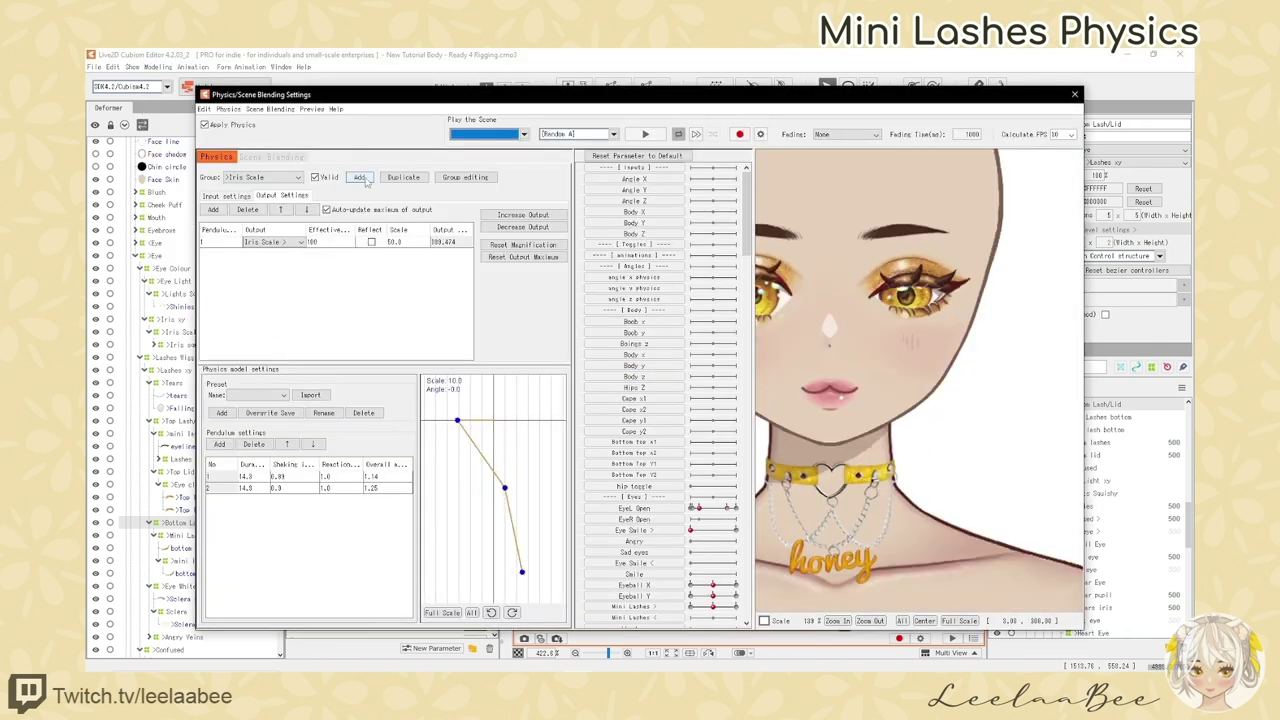
click(360, 177)
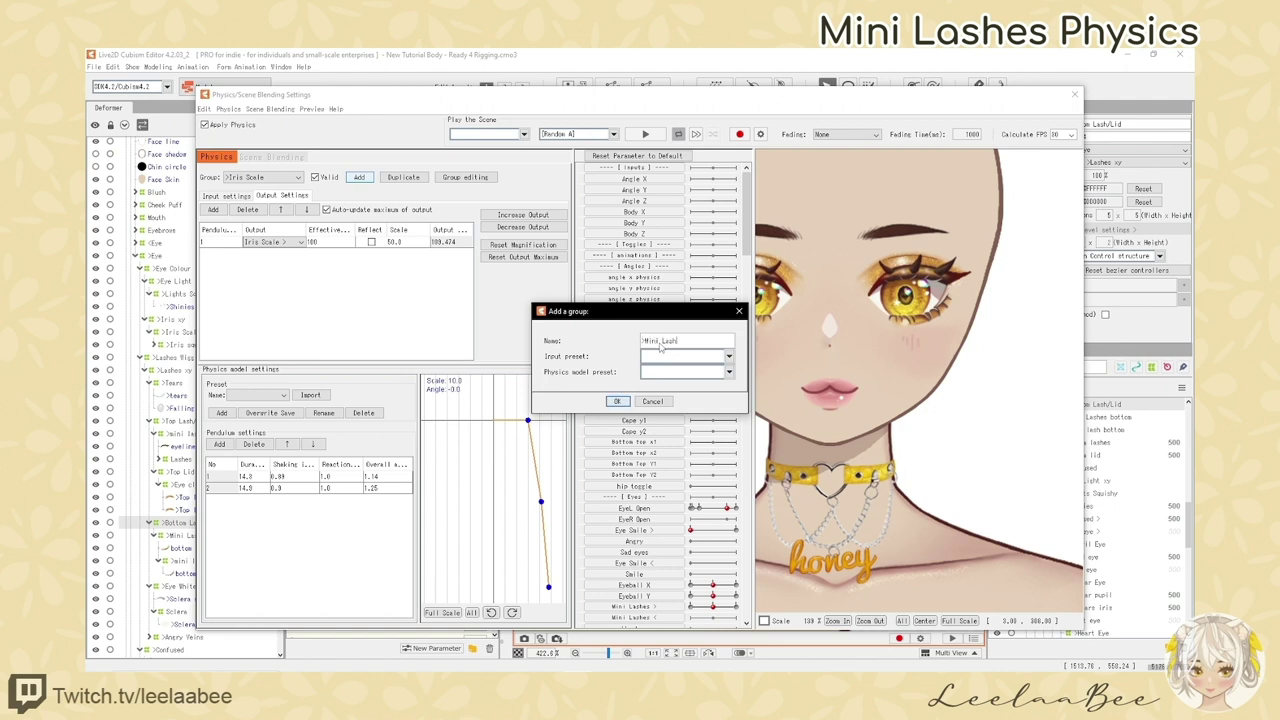
click(618, 402)
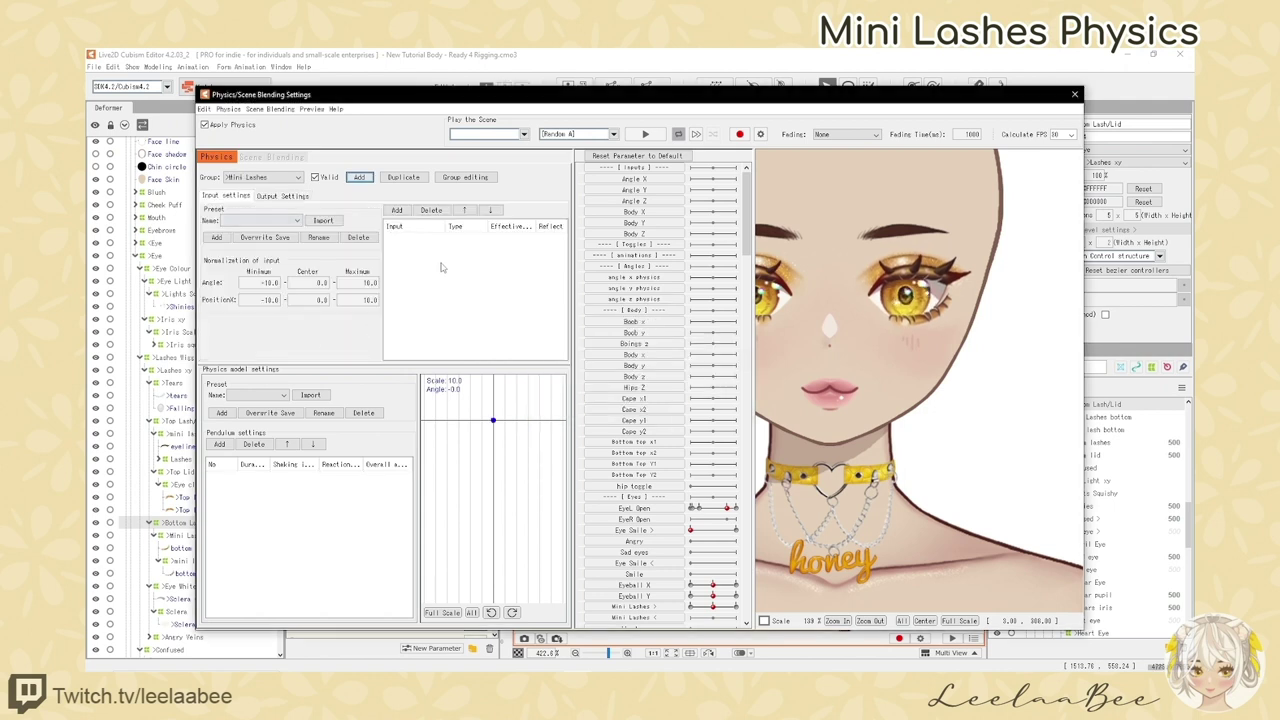
Add EyeL Open as the input parameter of the >Mini Lashes physics group.
right_click(439, 263)
click(461, 270)
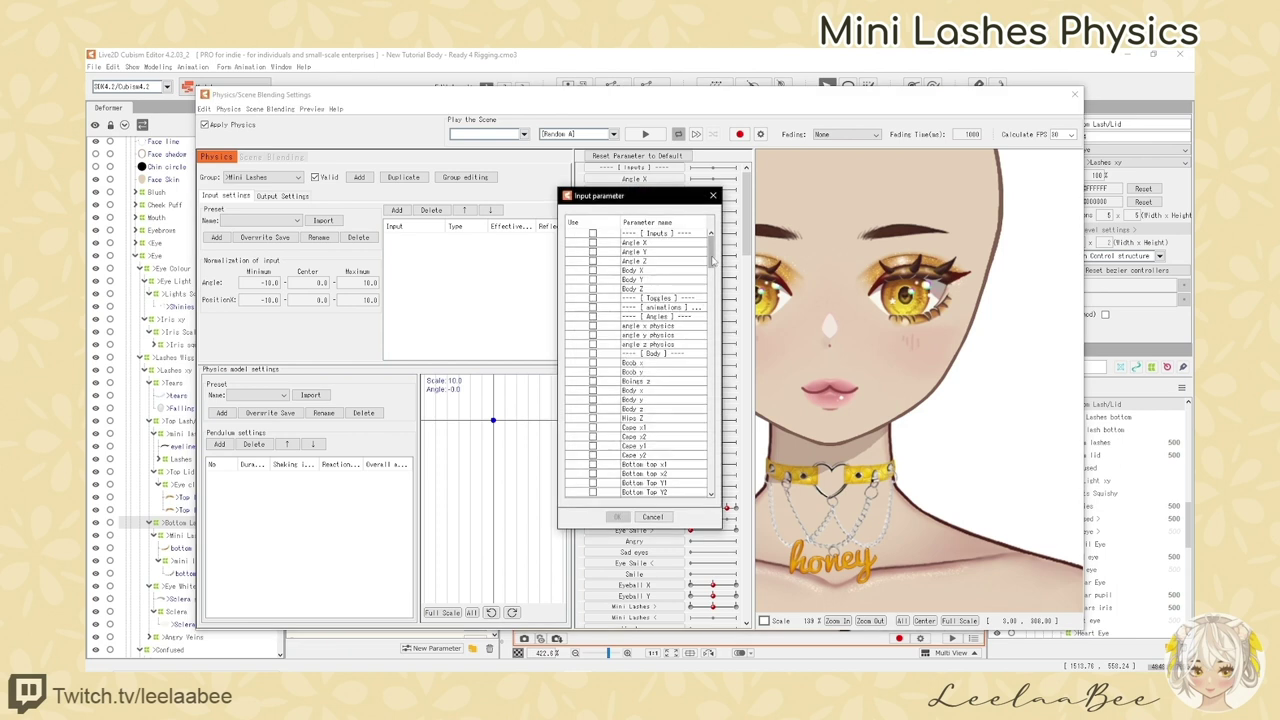
drag(712, 260, 710, 285)
click(593, 387)
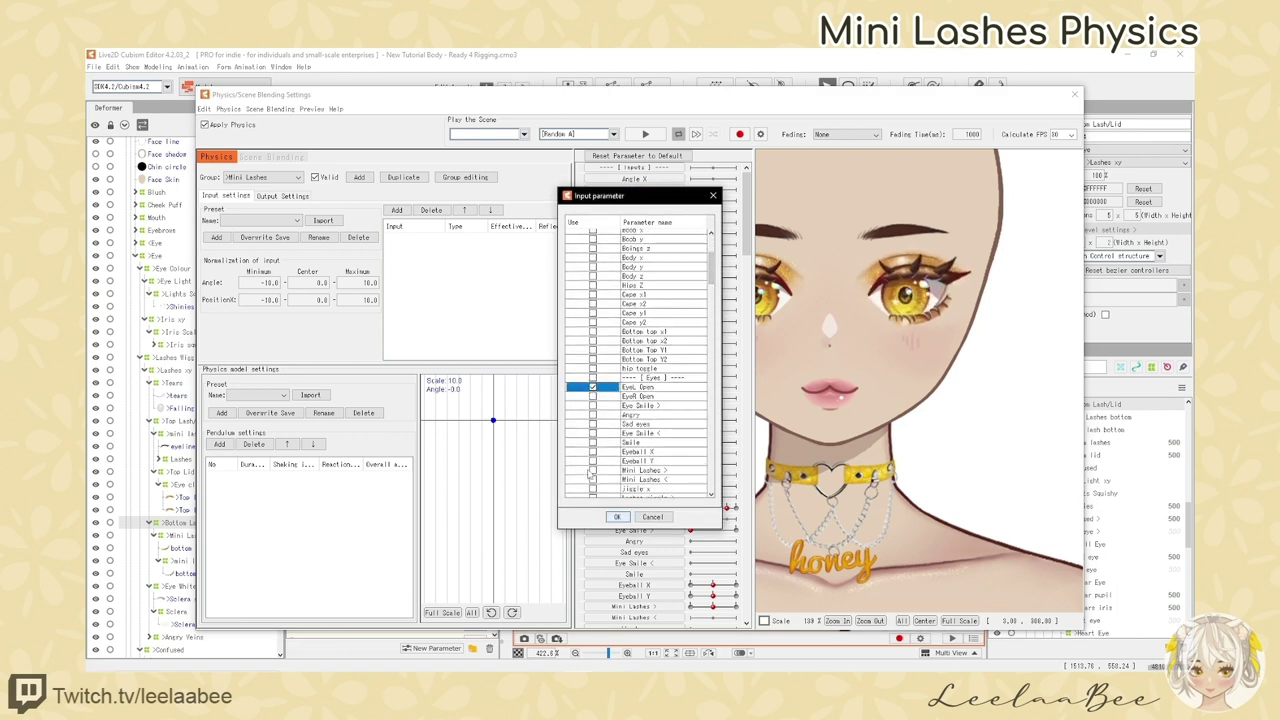
click(617, 517)
Add two pendulums to the >Mini Lashes physics model.
right_click(377, 507)
click(399, 518)
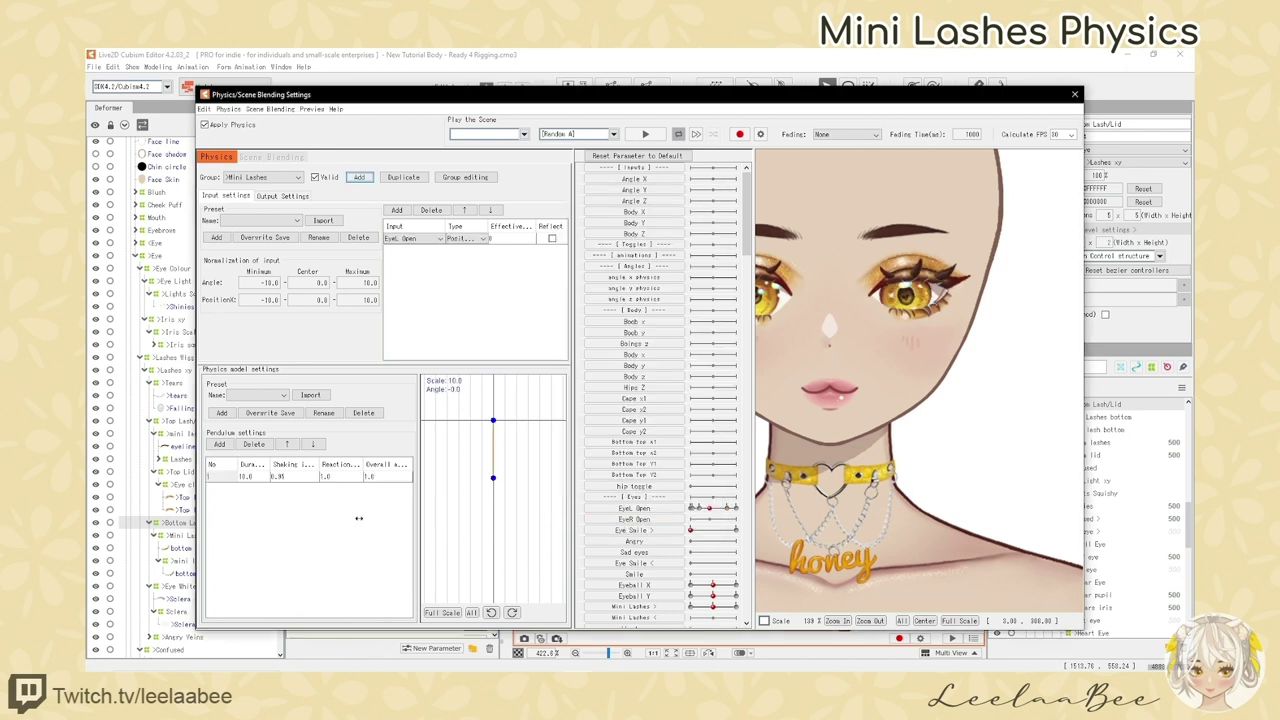
right_click(356, 518)
click(378, 529)
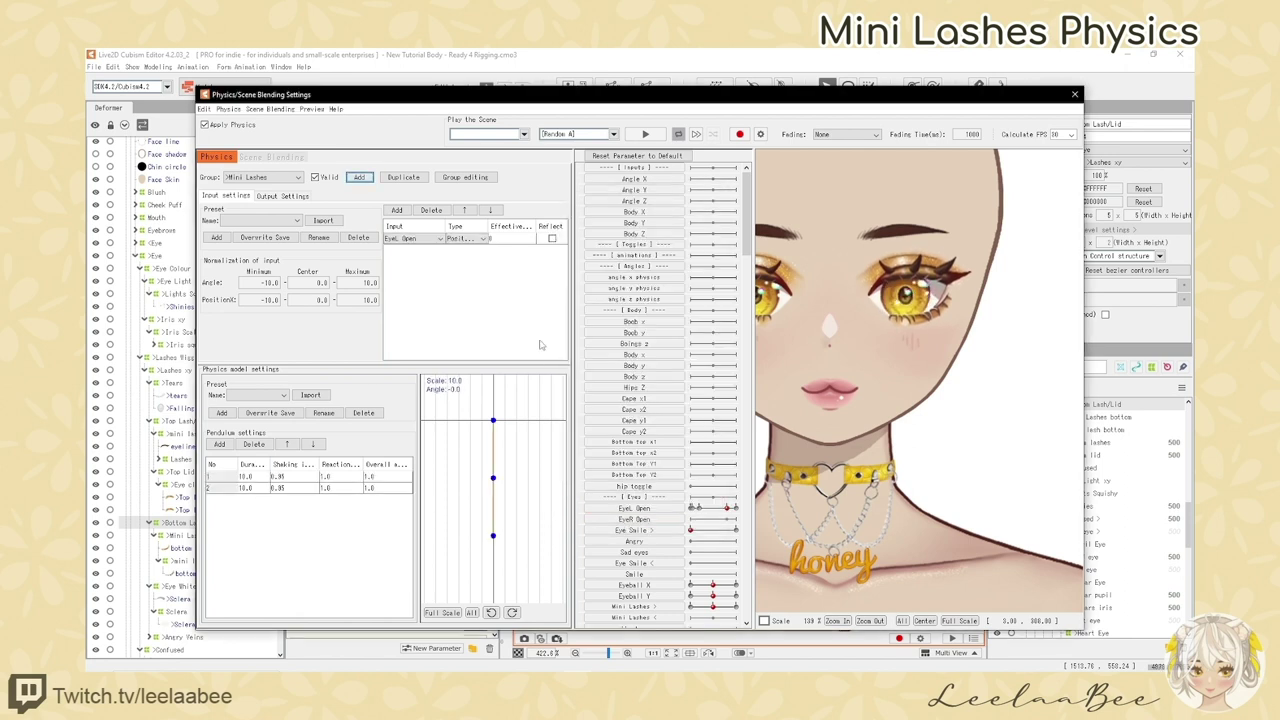
Add Mini Lashes > as the output parameter of the >Mini Lashes physics group.
click(282, 196)
right_click(310, 258)
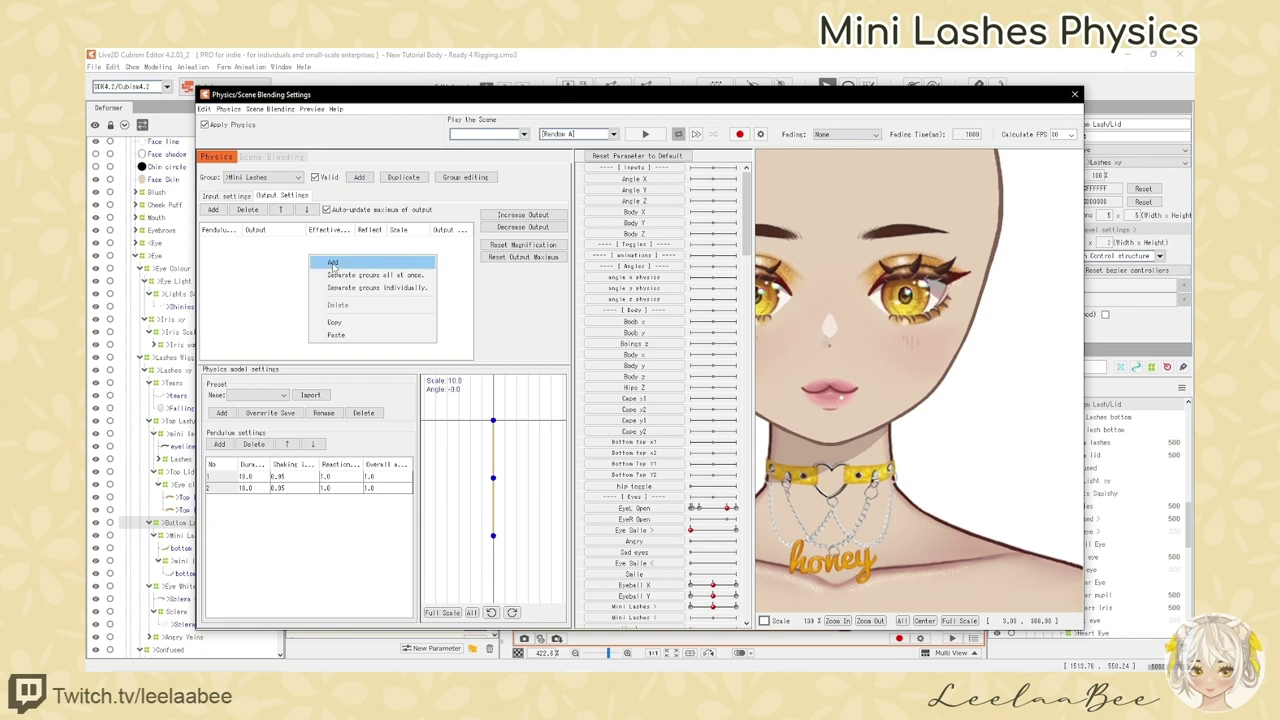
click(333, 263)
scroll(594, 328, down, 10)
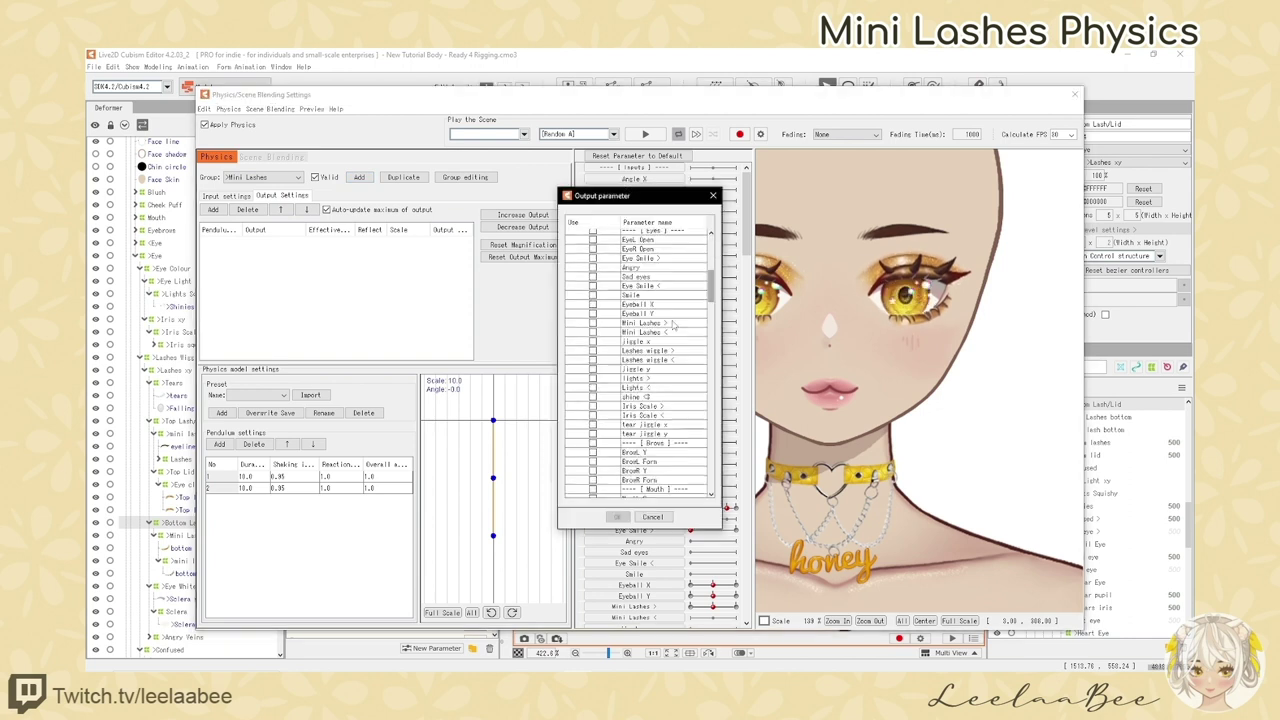
click(593, 323)
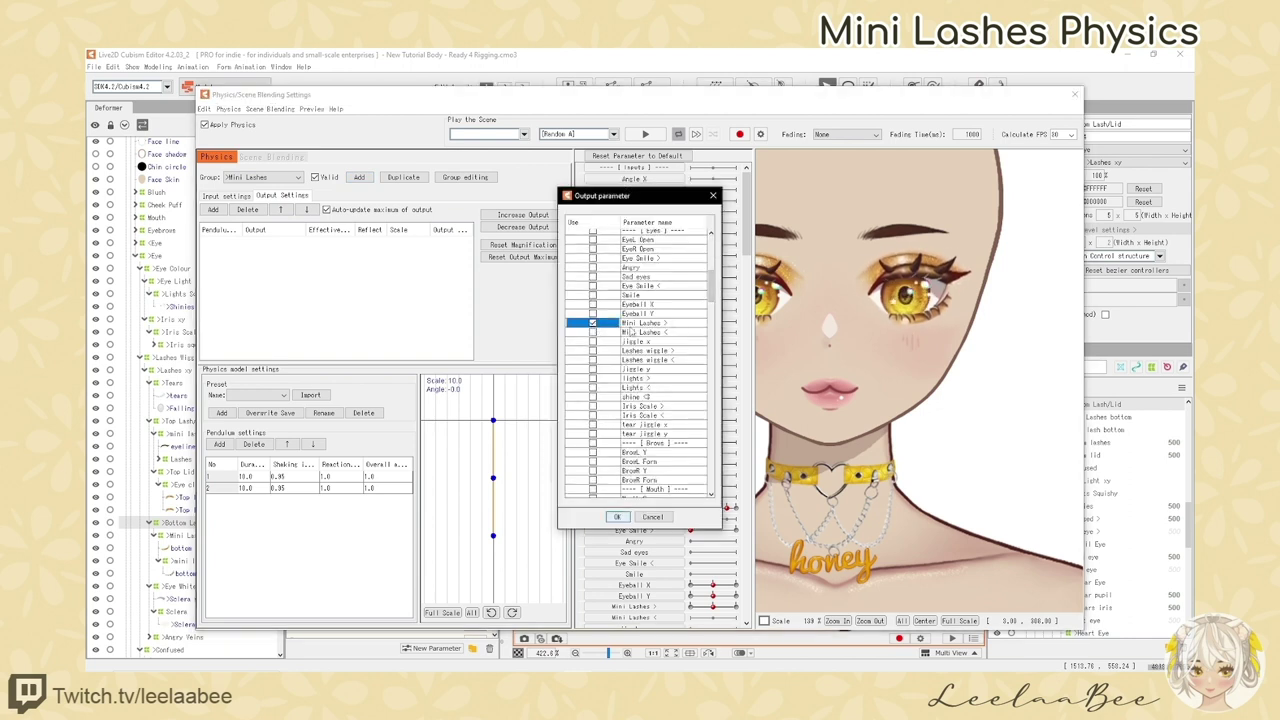
click(617, 517)
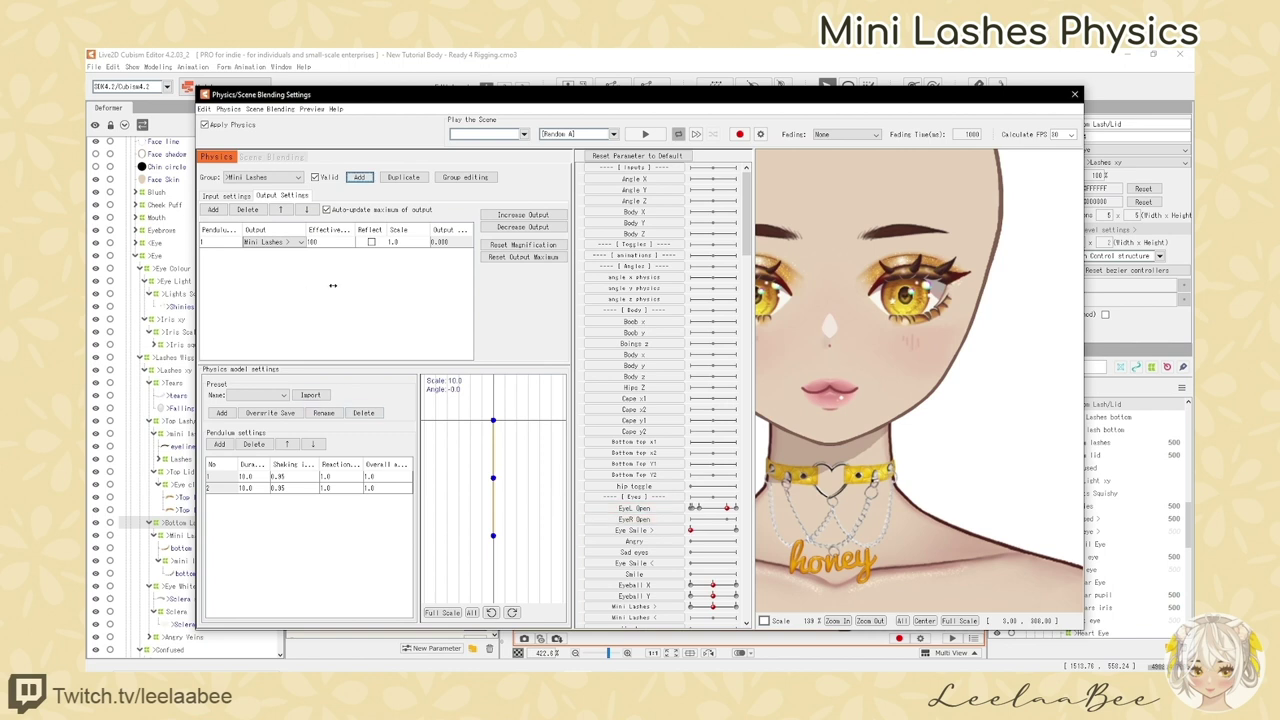
Set the effectiveness of the EyeL Open input to 100 and preview the lash movement close up on the eye.
click(240, 196)
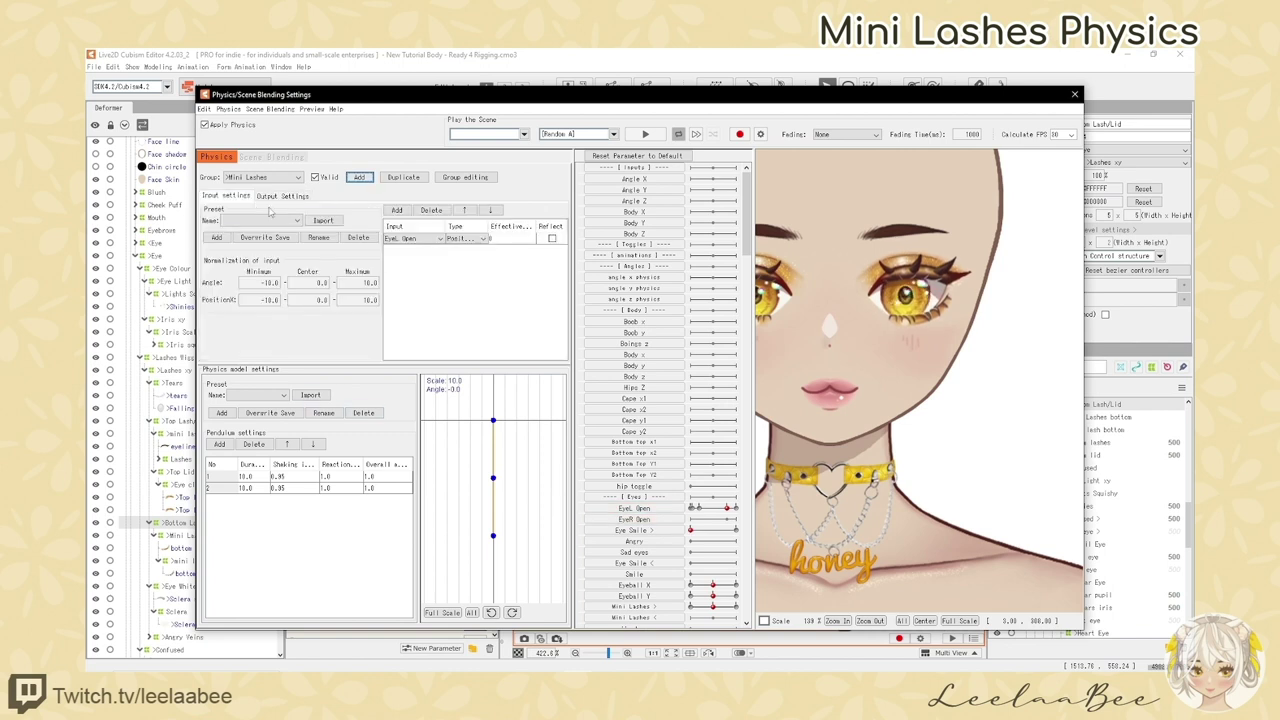
click(512, 238)
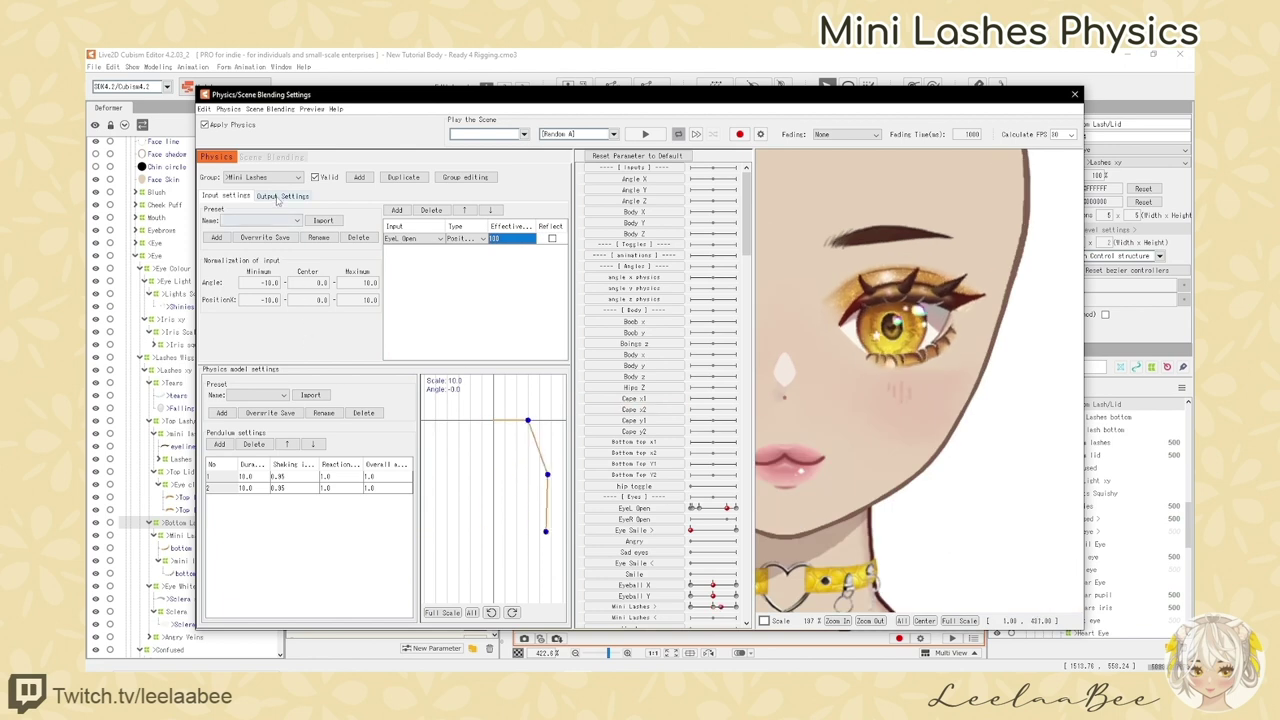
click(280, 196)
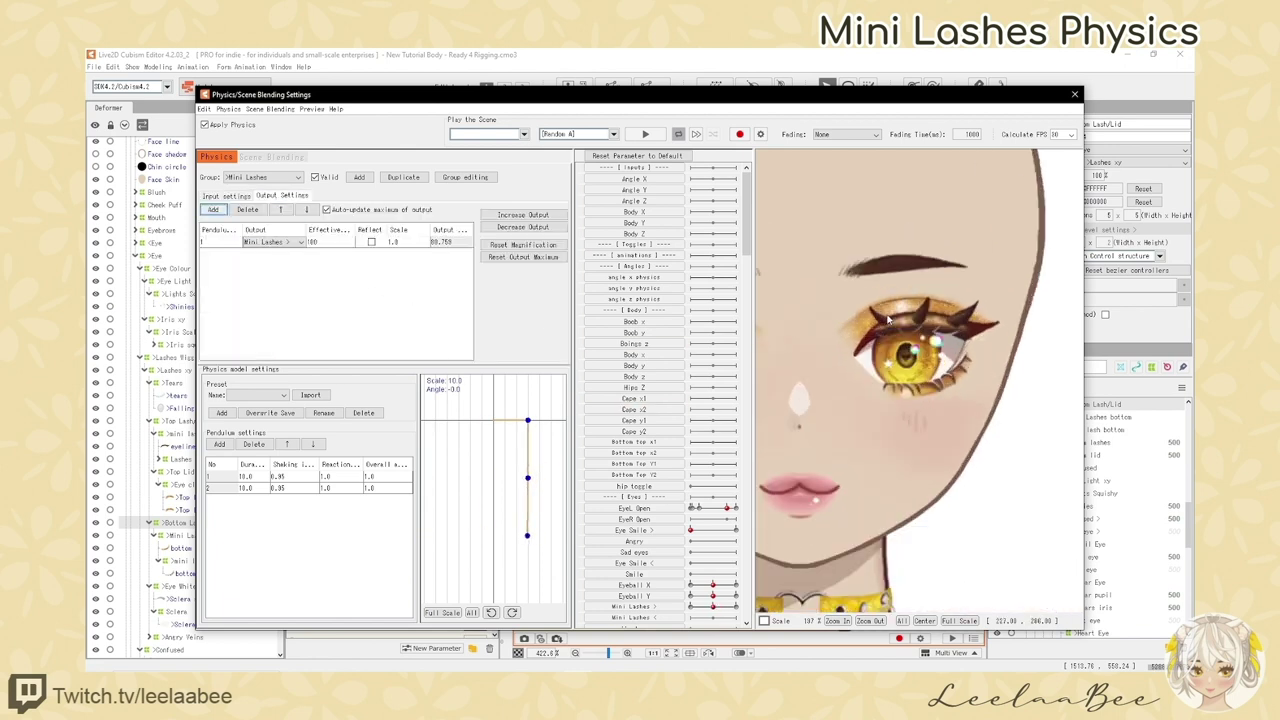
scroll(888, 318, up, 2)
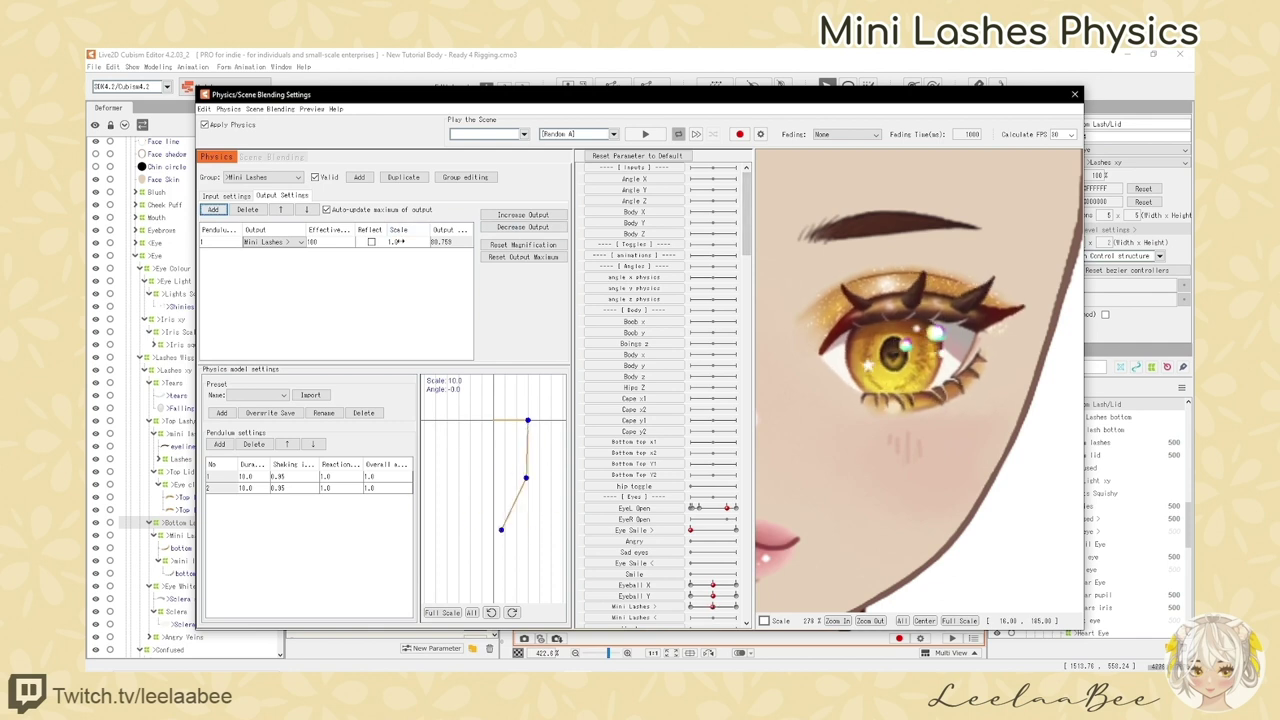
Adjust the shaking influence of both pendulums and check the motion on the model.
double_click(289, 477)
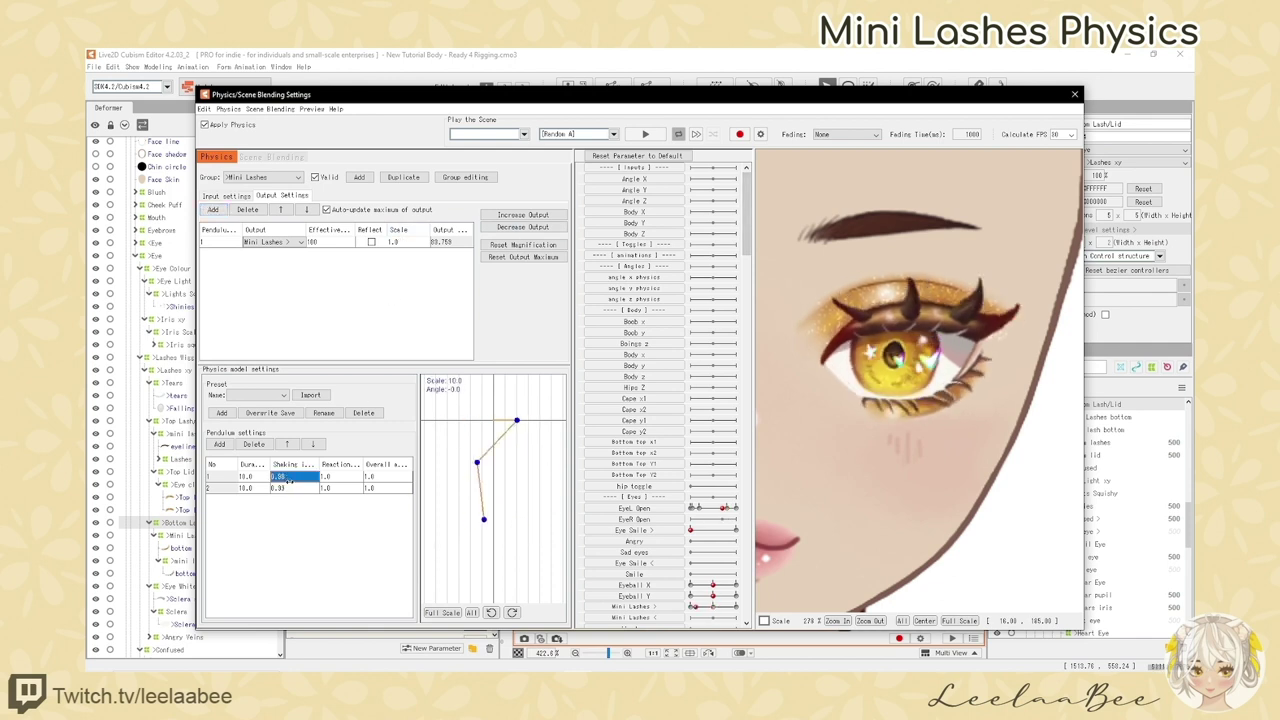
double_click(290, 488)
text(0.8)
key(Return)
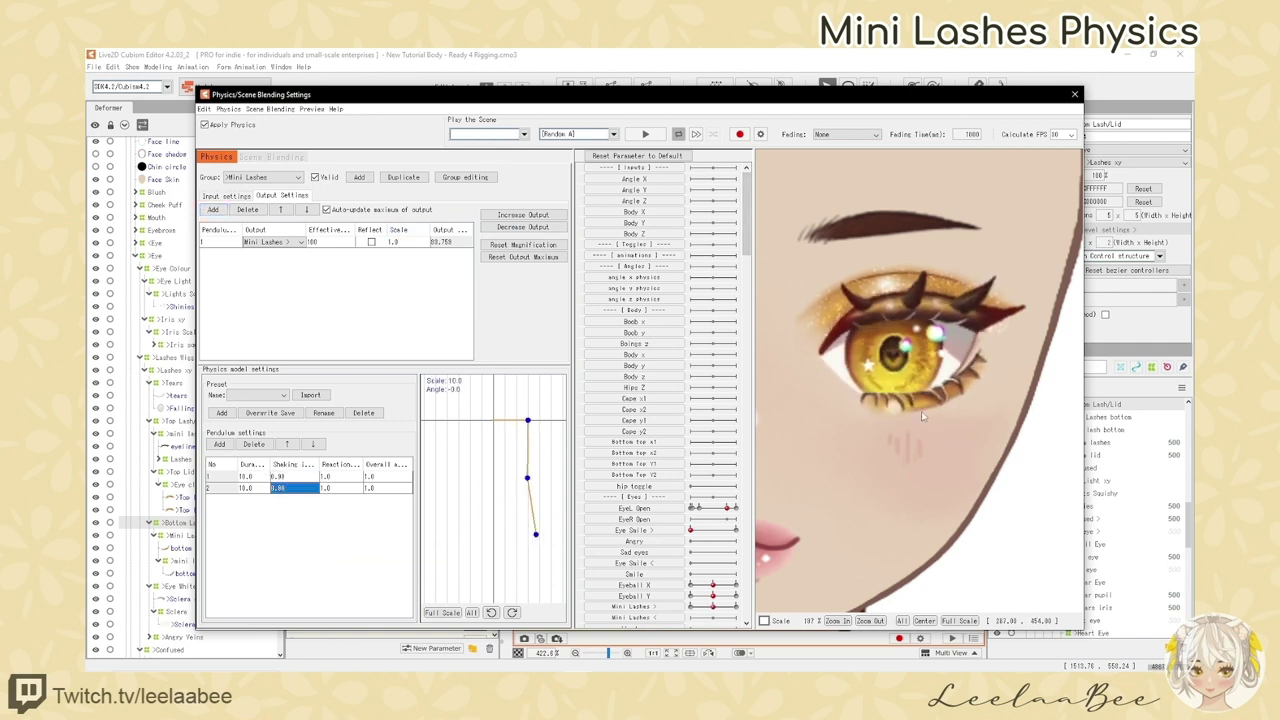
scroll(922, 416, down, 3)
Set the overall acceleration to 1.88 for the first pendulum and 0.89 for the second.
double_click(388, 477)
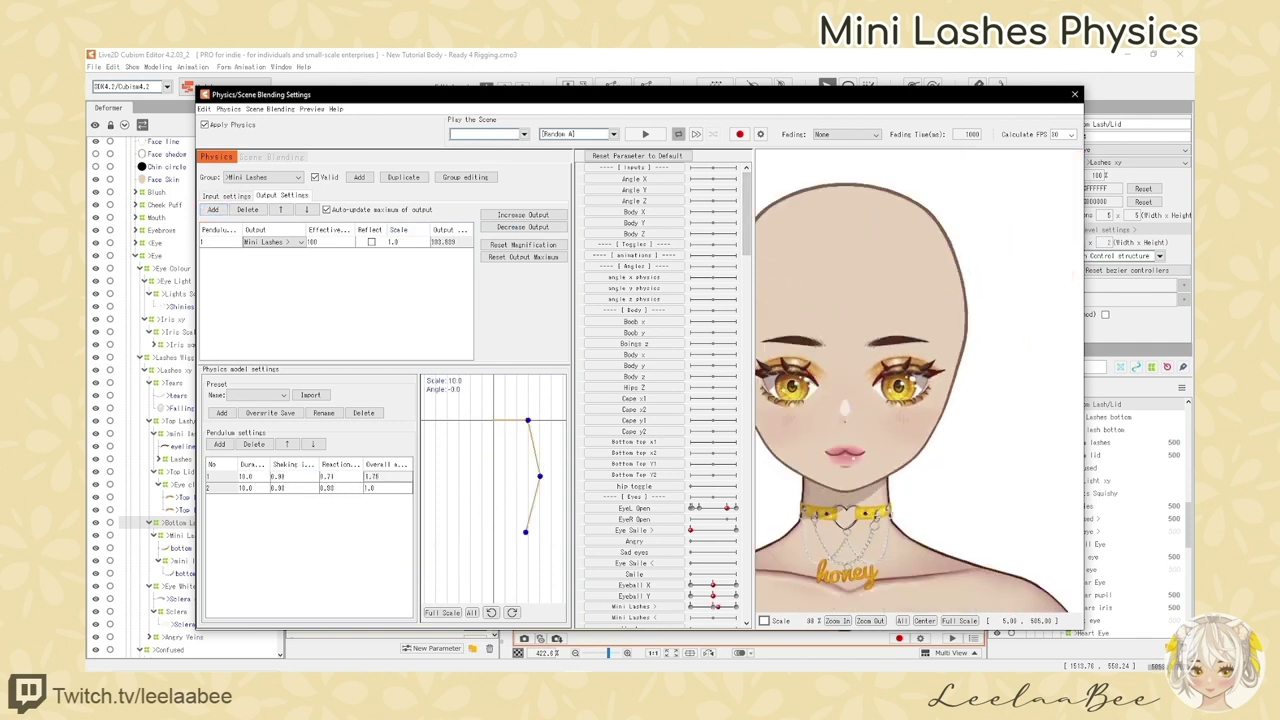
text(1.88)
key(Return)
double_click(388, 488)
text(0.89)
key(Return)
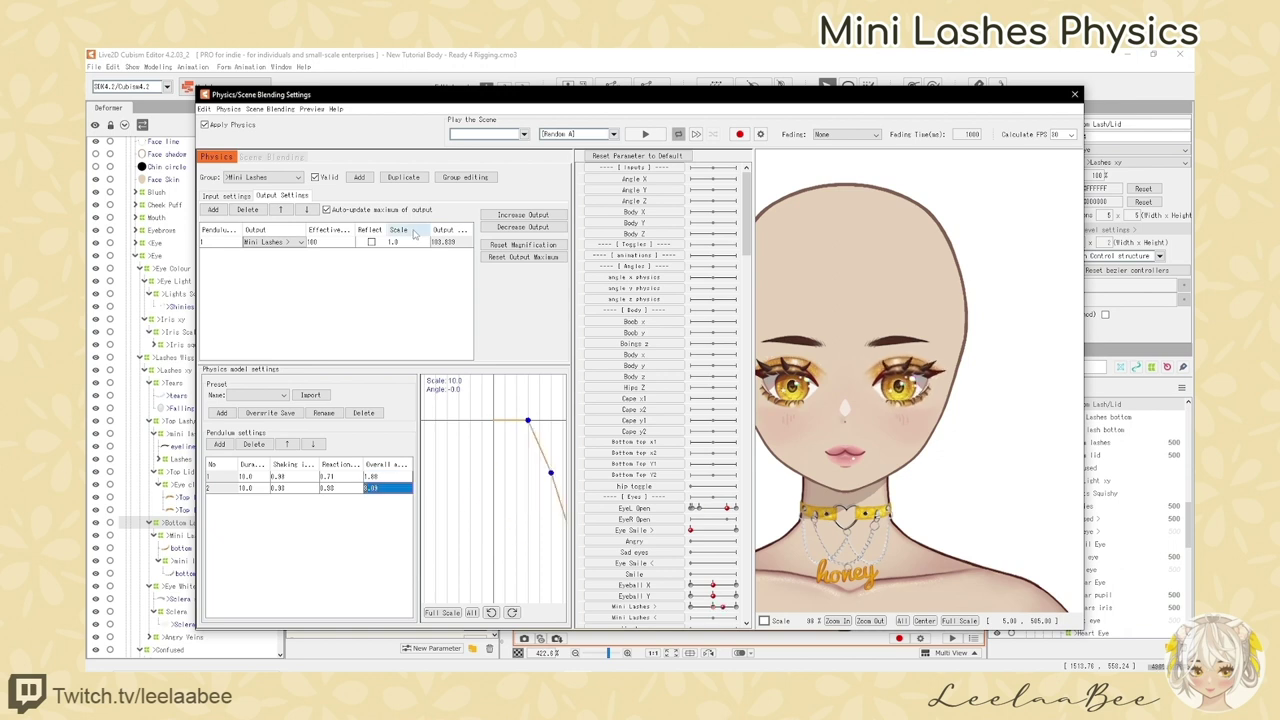
Set the first pendulum's duration to 9.4, lengthen the second pendulum's duration, and preview the lash movement.
click(250, 476)
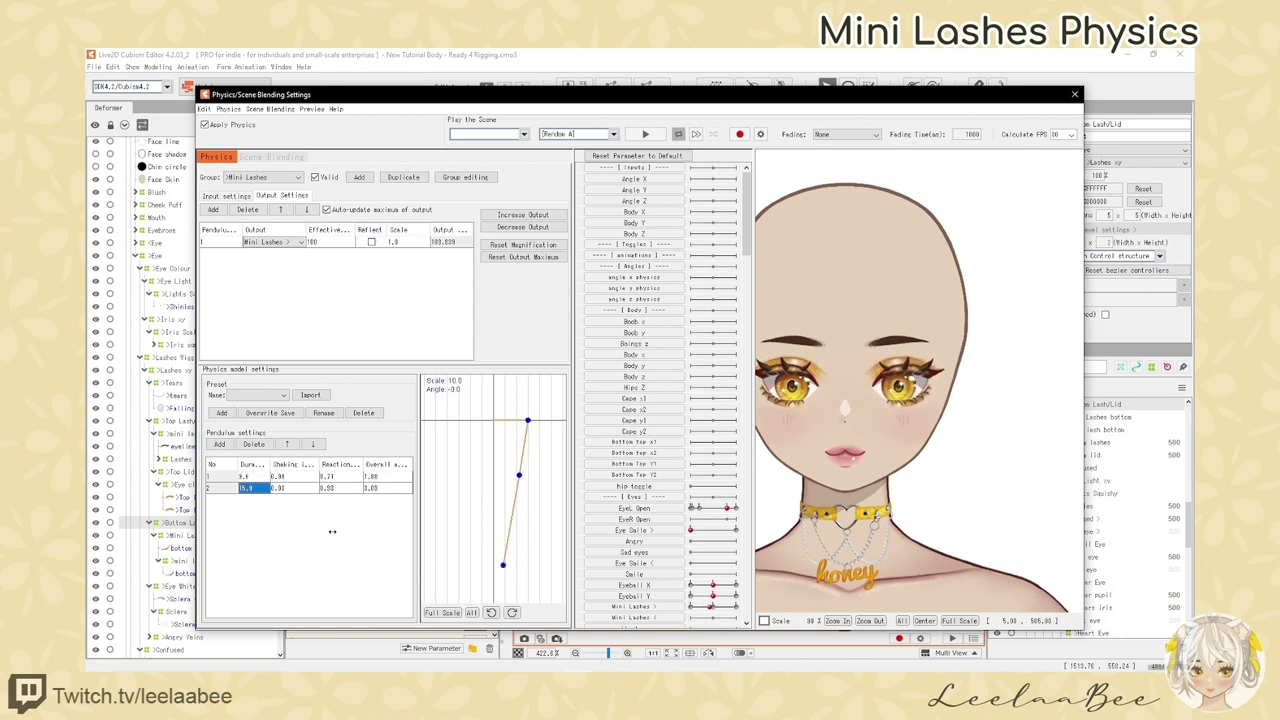
scroll(912, 403, up, 1)
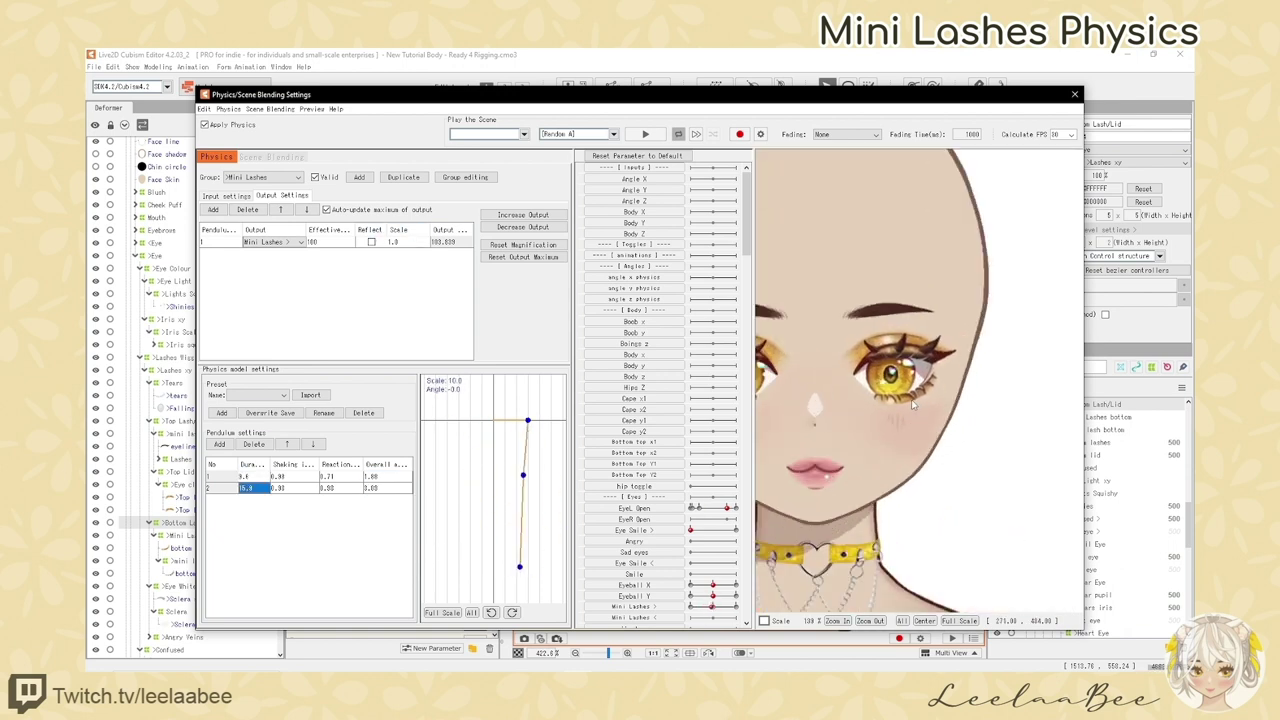
scroll(912, 403, down, 1)
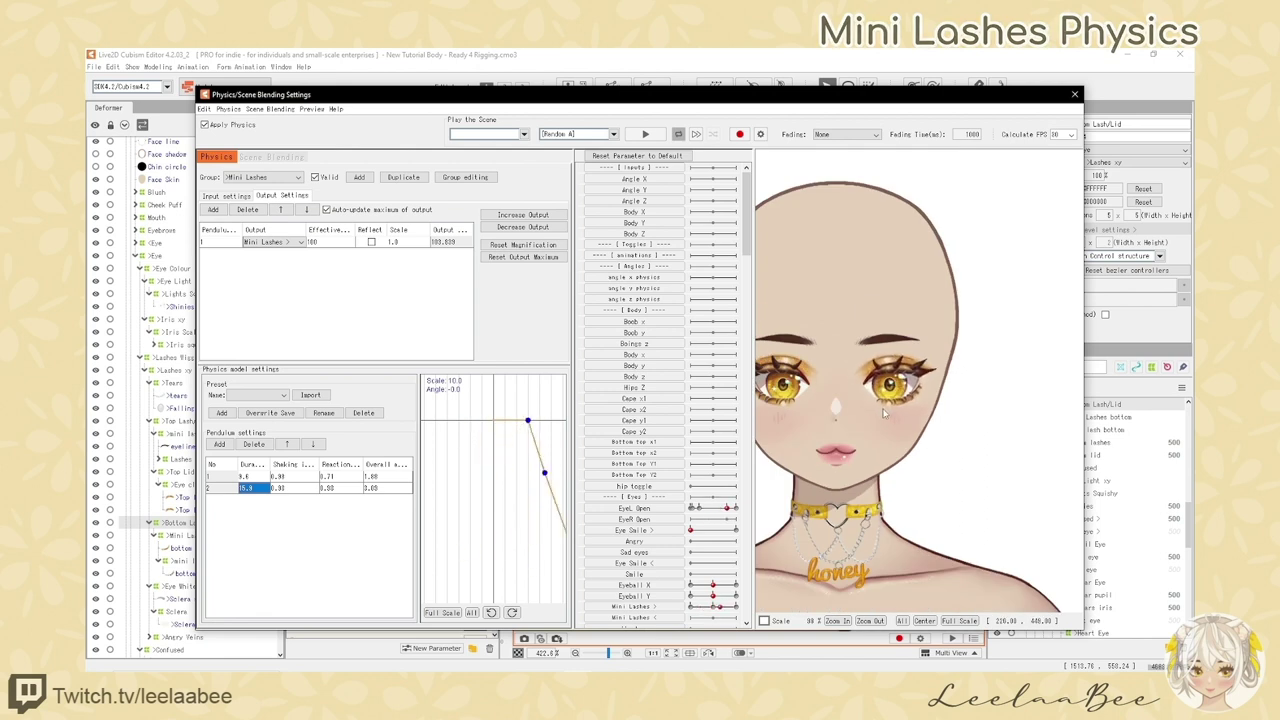
scroll(890, 403, up, 1)
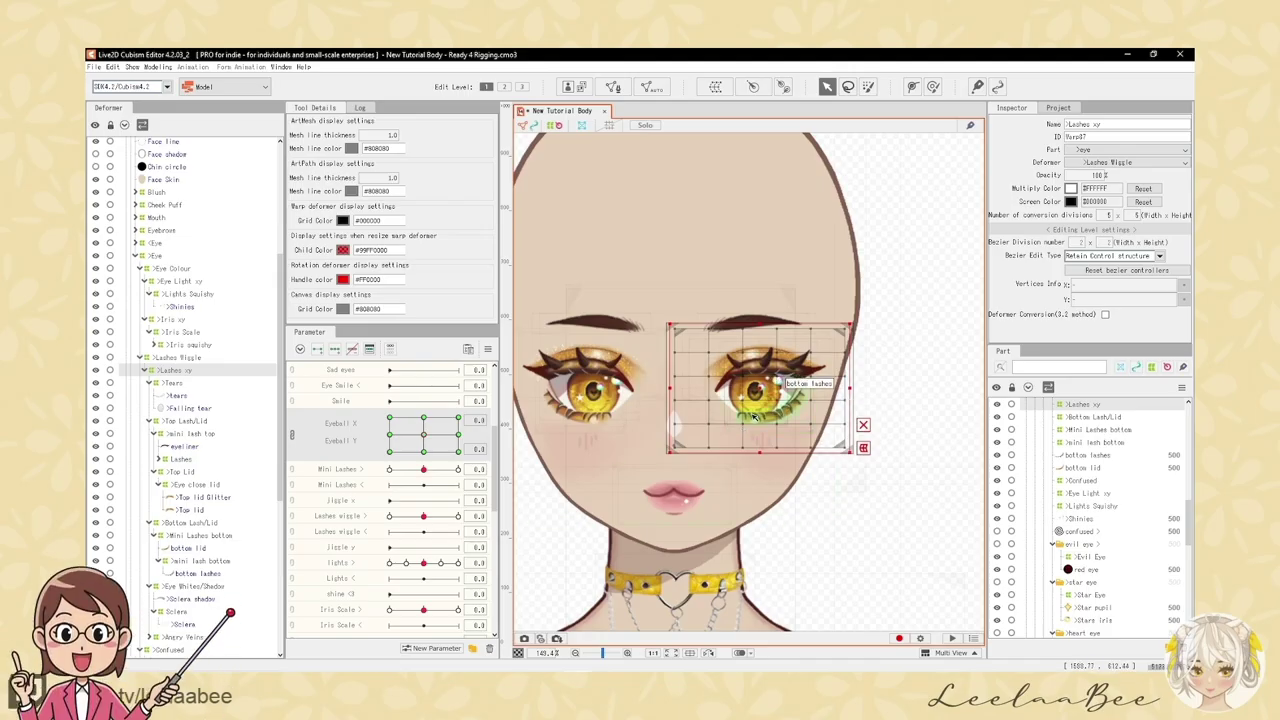
Save the model after the mini lash physics work.
key(ctrl+s)
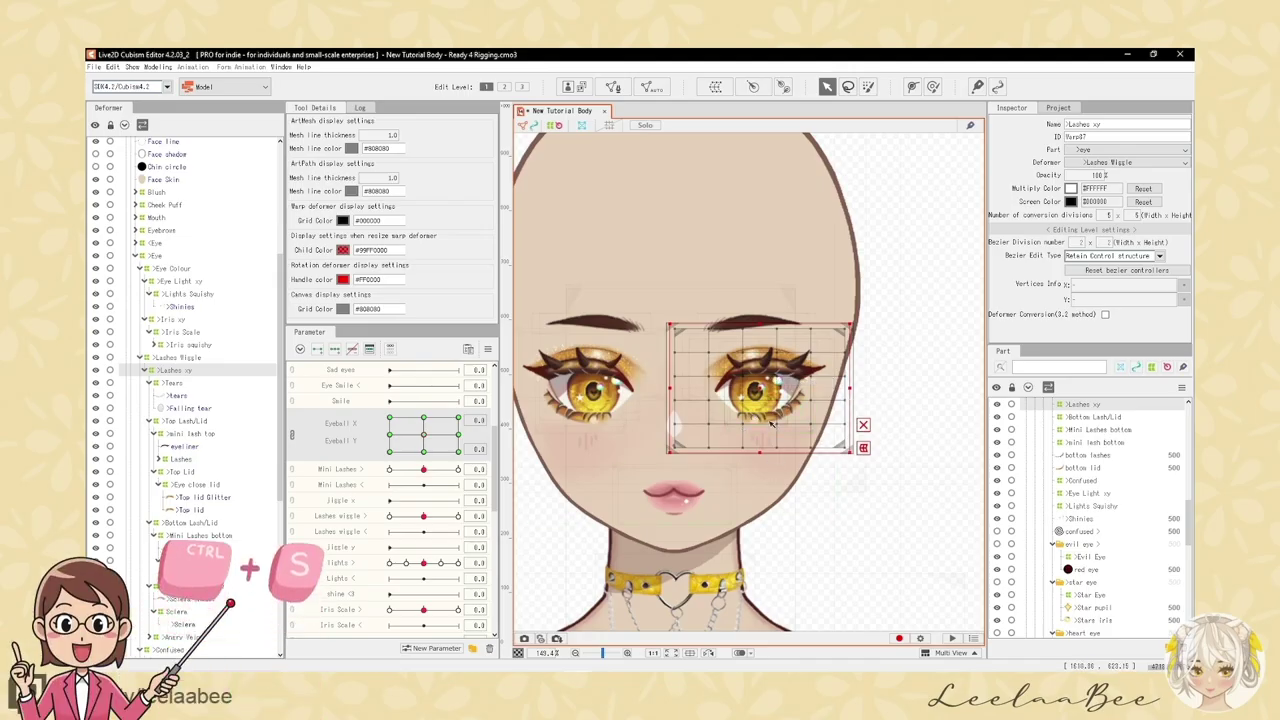
scroll(760, 393, up, 3)
scroll(757, 393, down, 3)
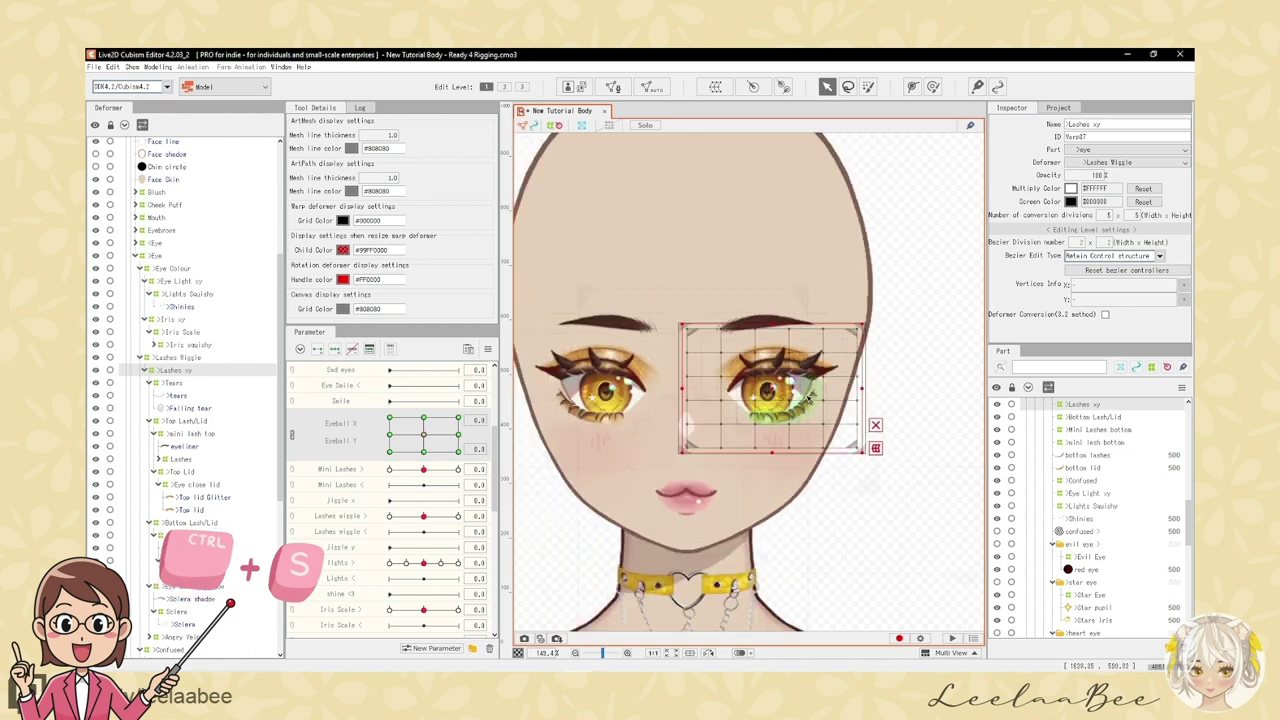
scroll(738, 393, up, 3)
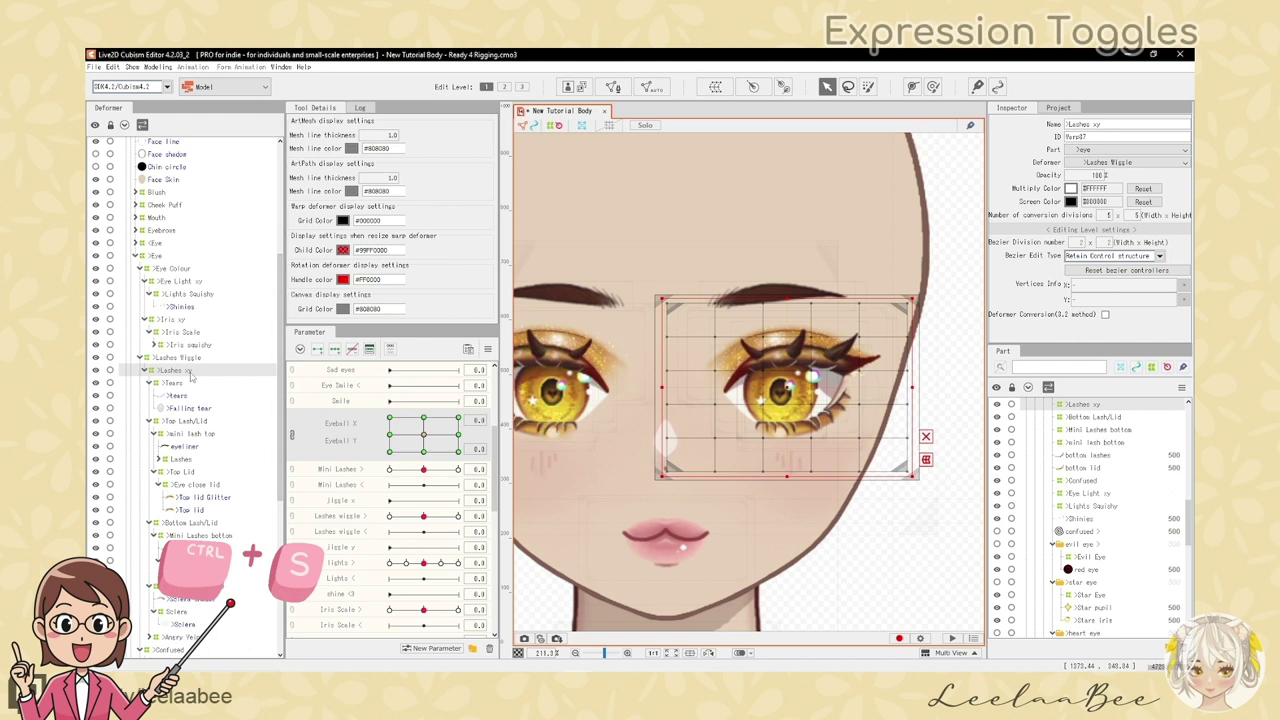
Create a warp deformer named >Expression as the parent of >Lashes xy, with 3 × 3 Bezier and 5 × 5 conversion divisions.
click(715, 87)
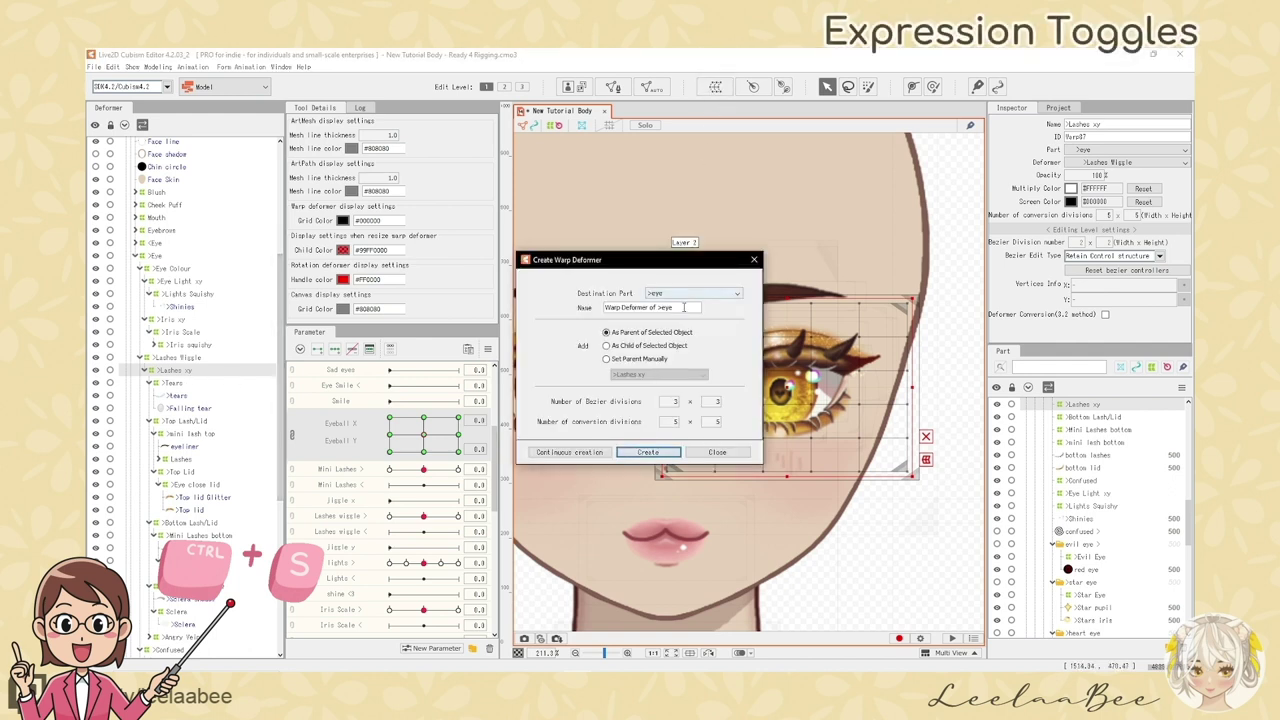
click(684, 307)
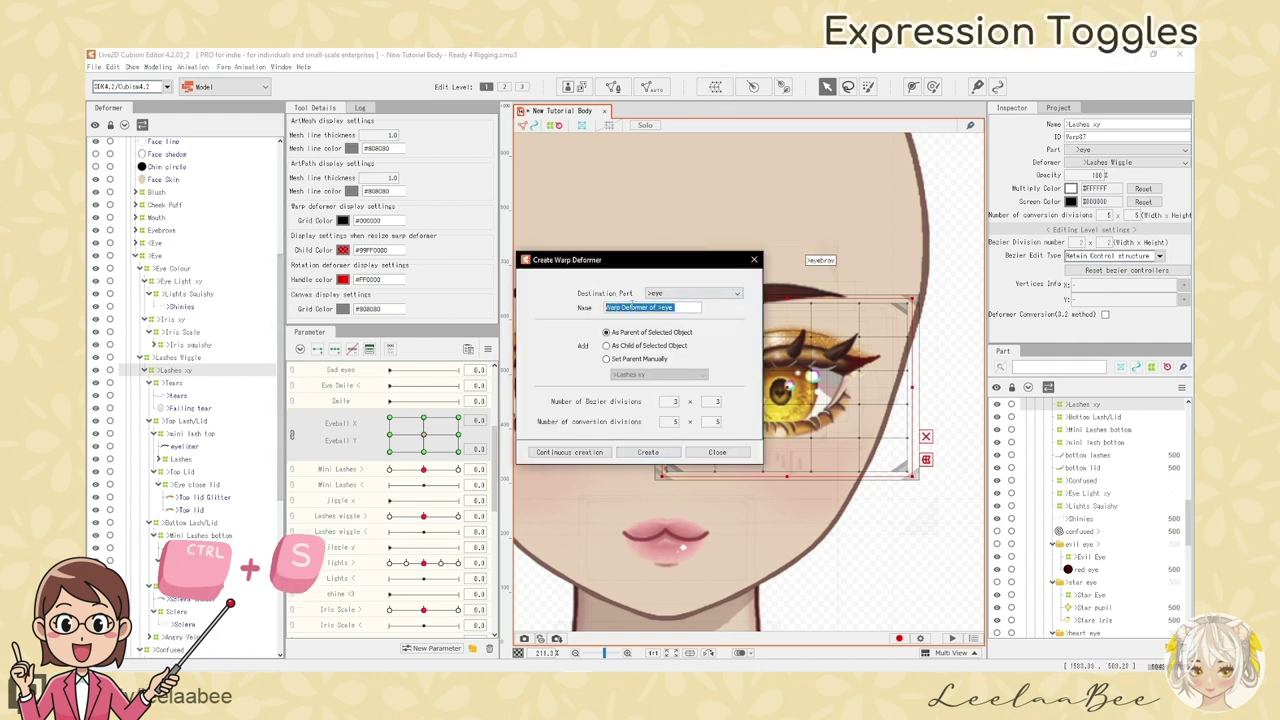
text(>Expression)
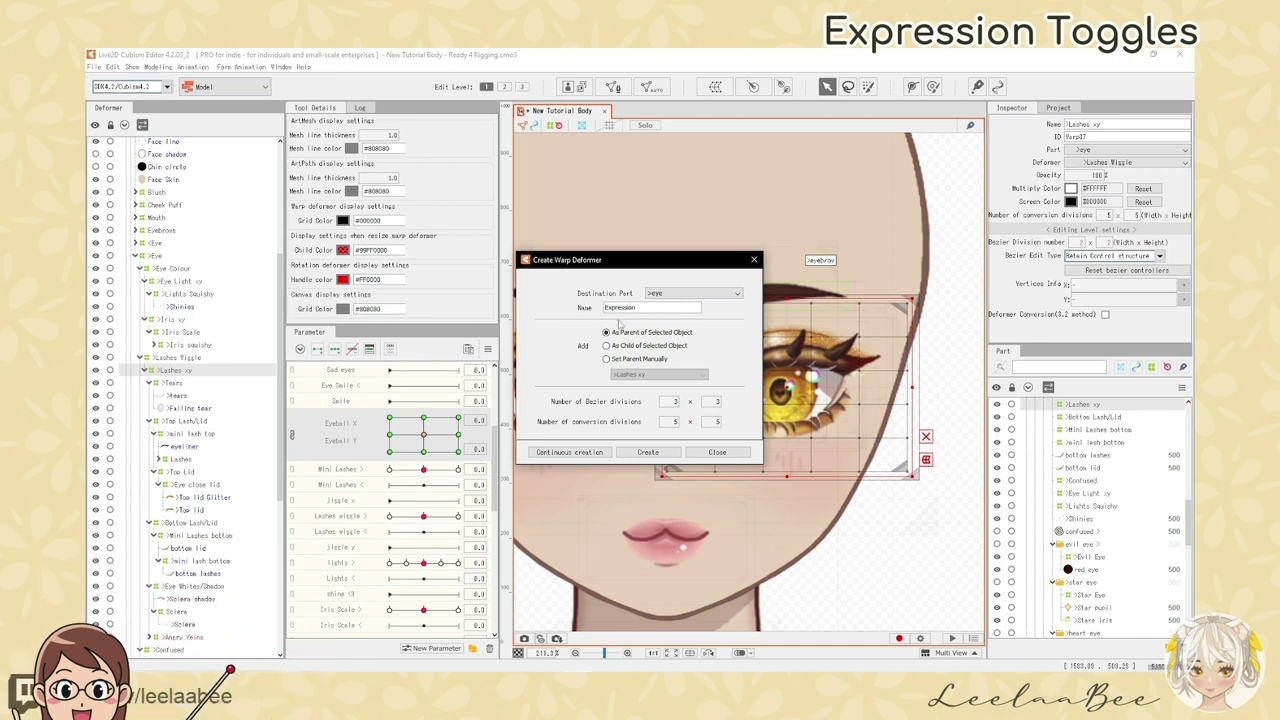
click(650, 452)
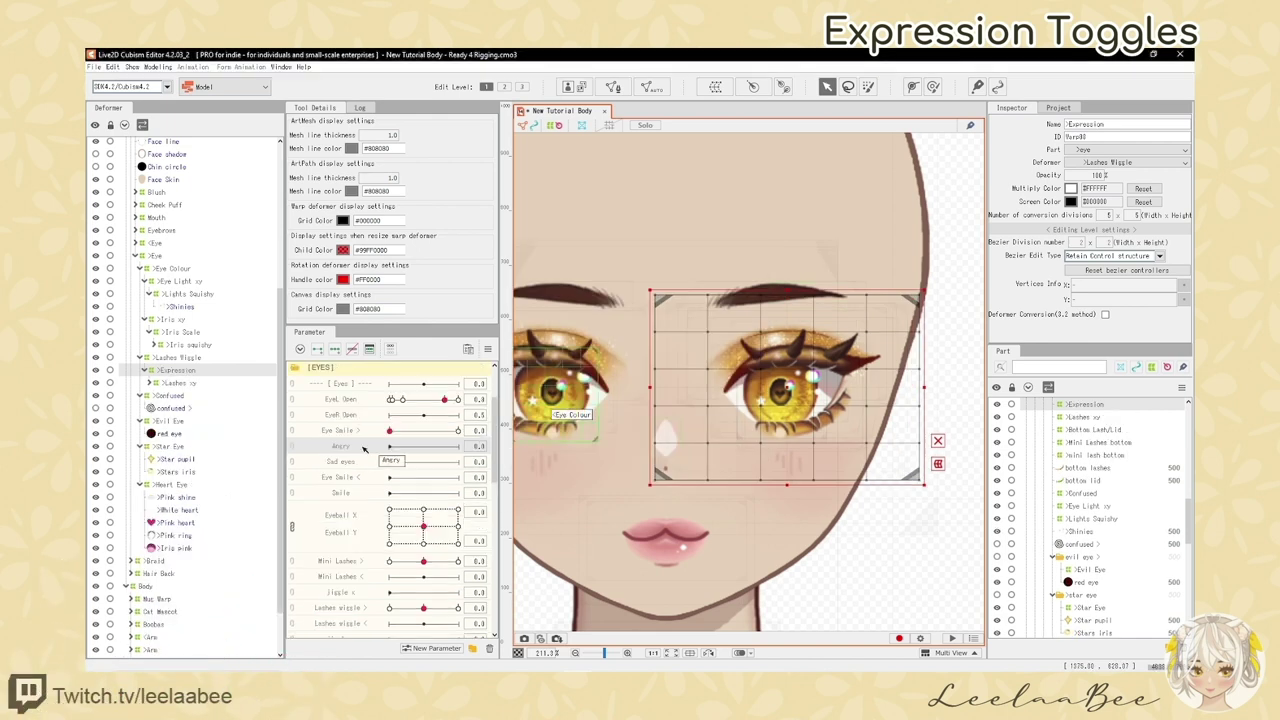
Check the Angry parameter's range, add keyforms for the >Expression deformer at its two ends, and set Angry to 1.0.
right_click(364, 449)
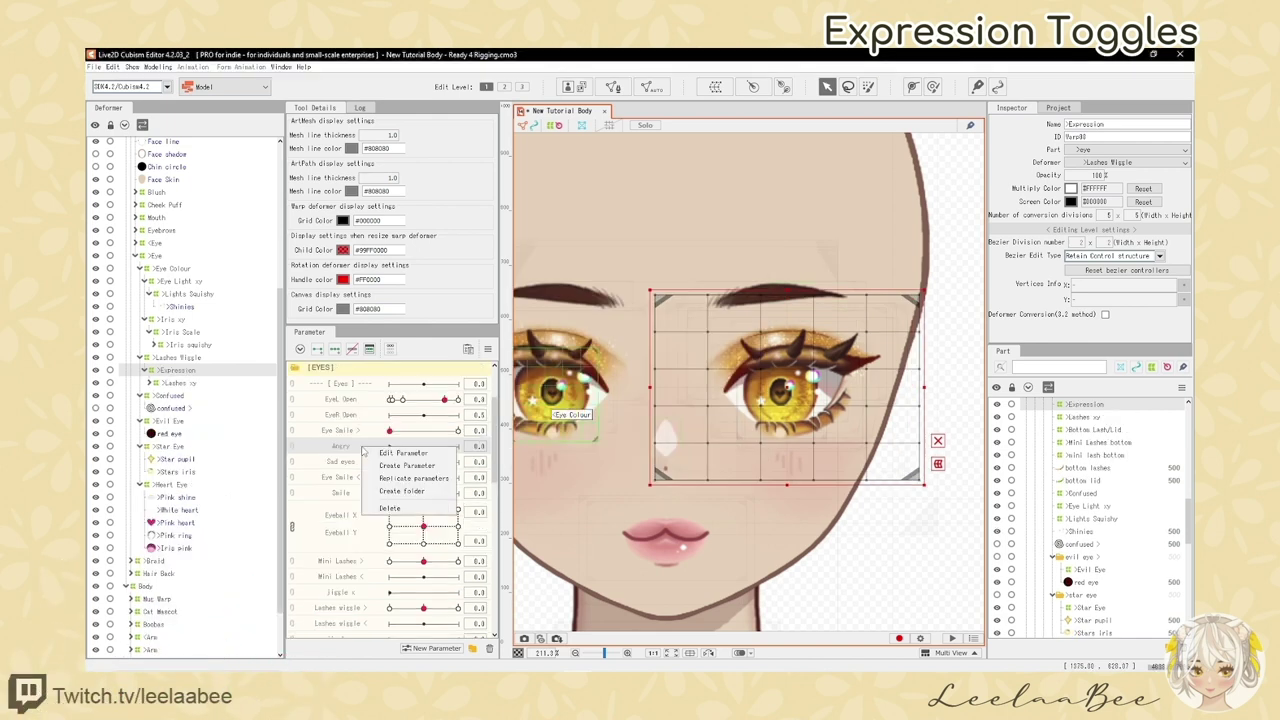
click(403, 453)
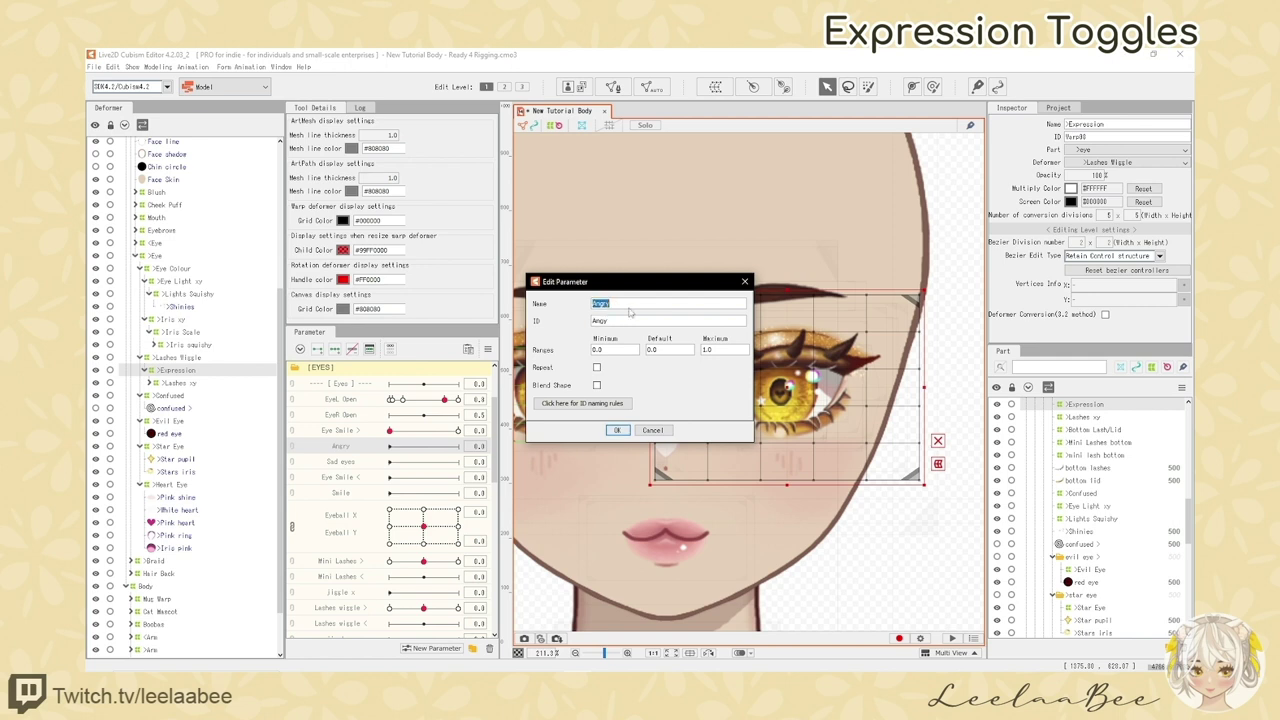
click(618, 430)
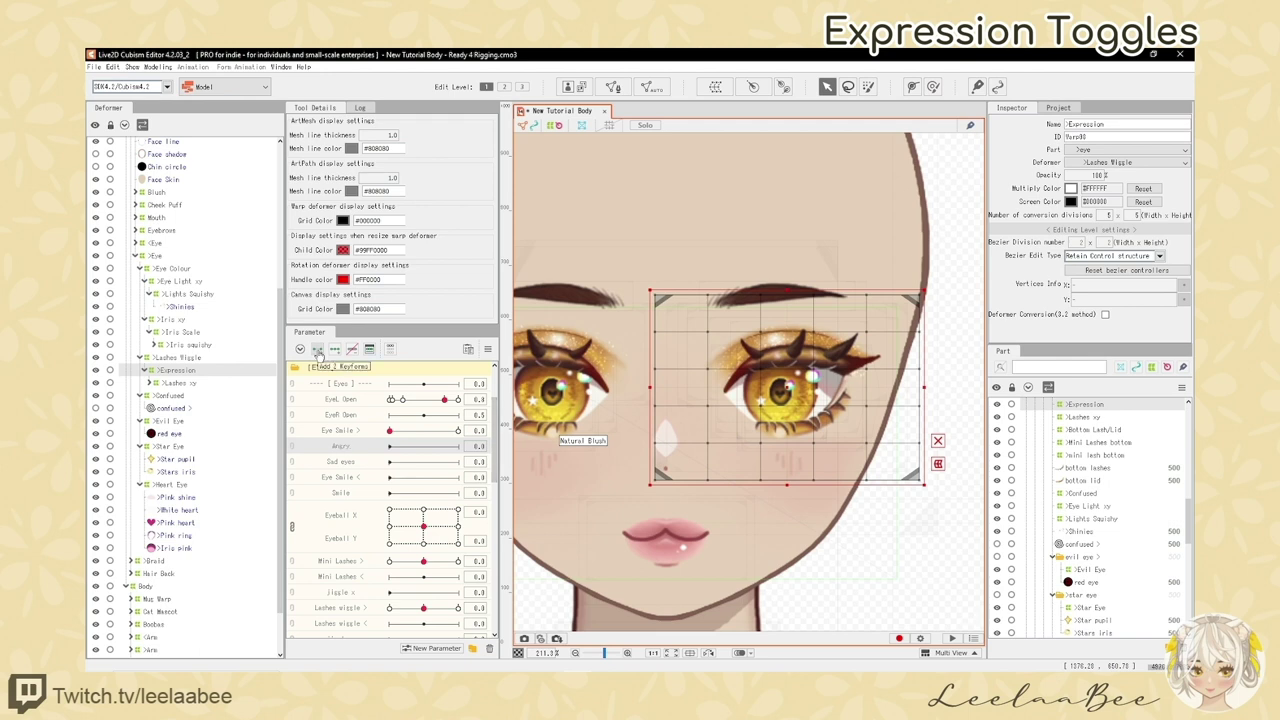
click(389, 447)
drag(389, 447, 462, 447)
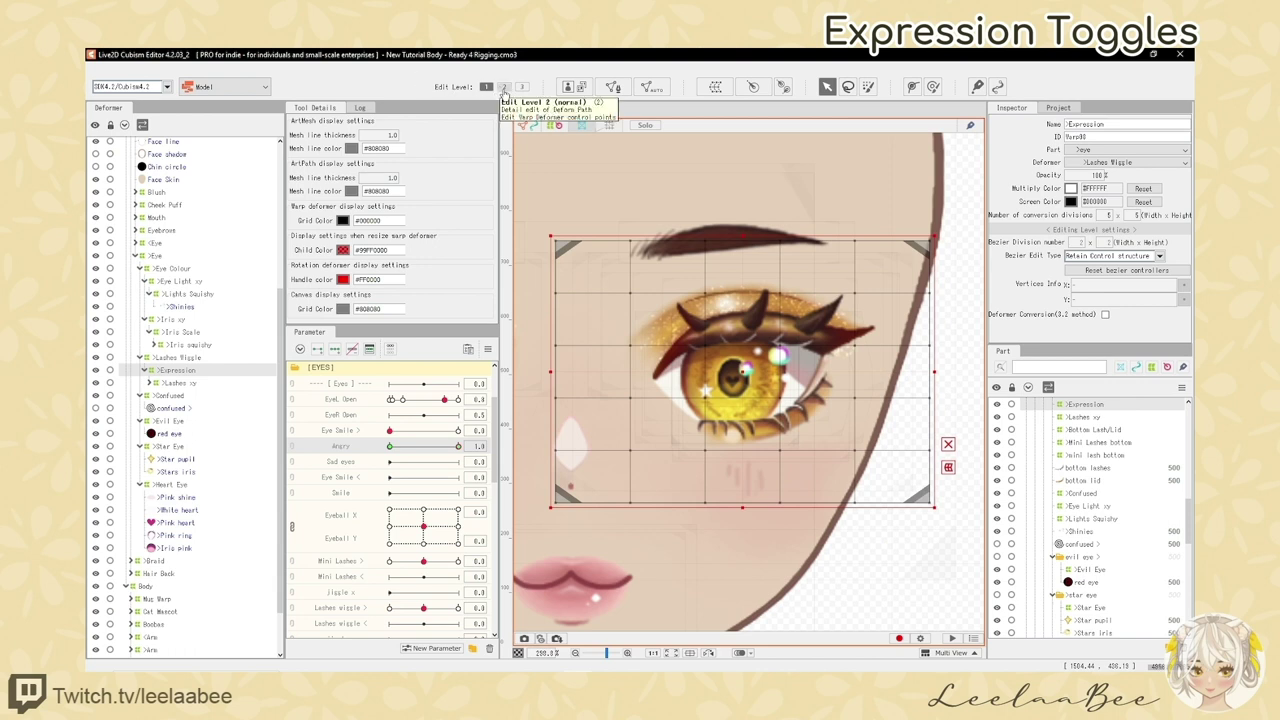
In Edit Level 2, pull the >Expression deformer's inner upper-lid control point and its handle downward for the angry shape.
click(503, 87)
key(ctrl+minus)
scroll(757, 343, up, 1)
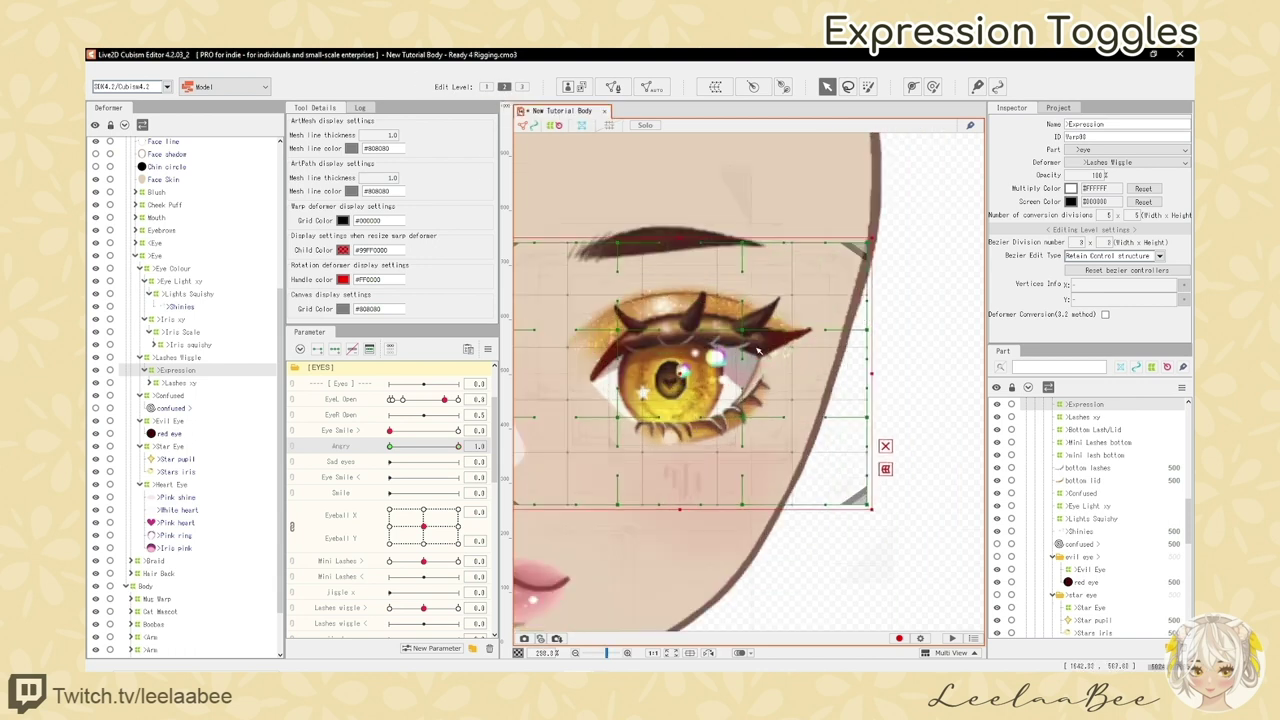
scroll(757, 343, down, 1)
scroll(659, 342, up, 1)
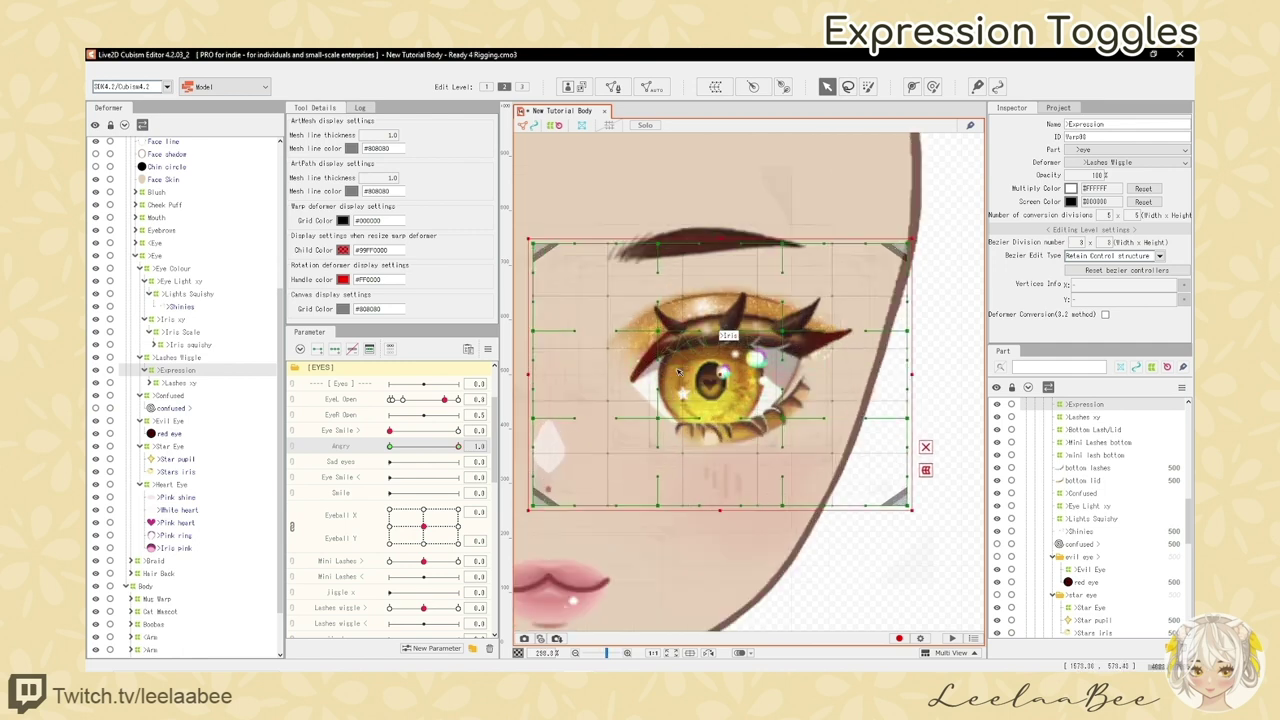
scroll(675, 372, up, 2)
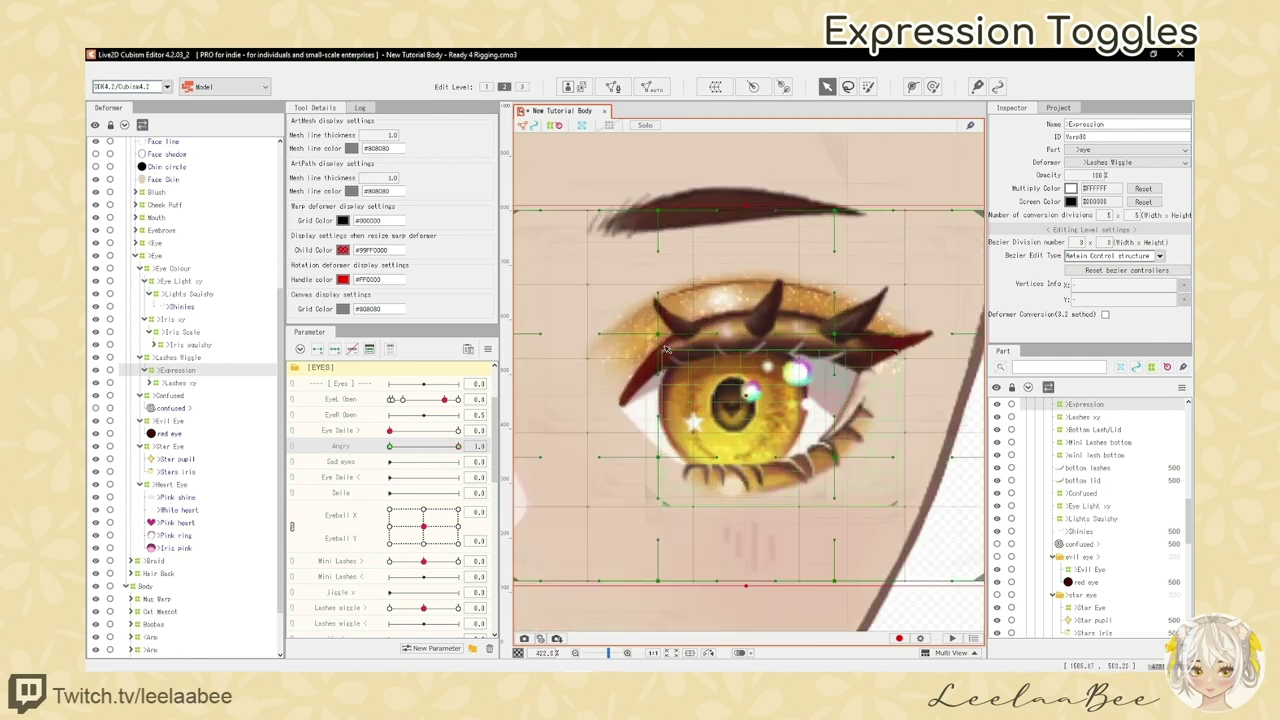
drag(660, 339, 663, 356)
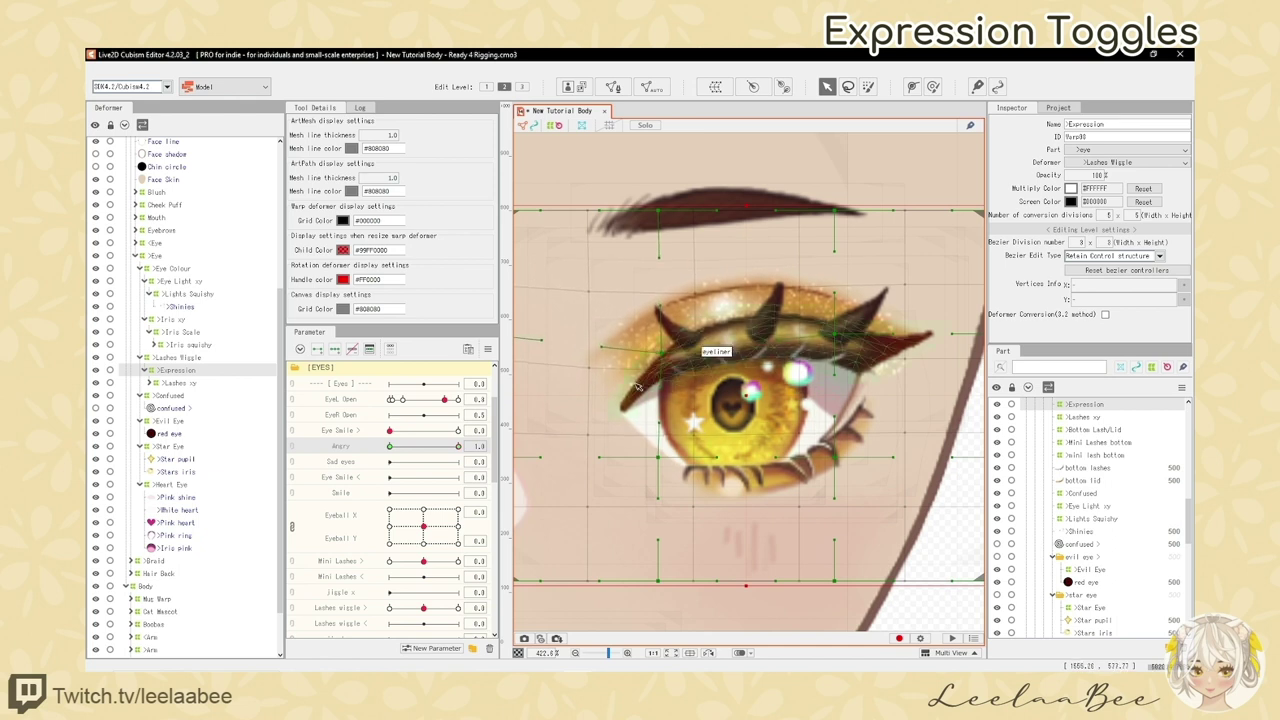
drag(604, 350, 667, 362)
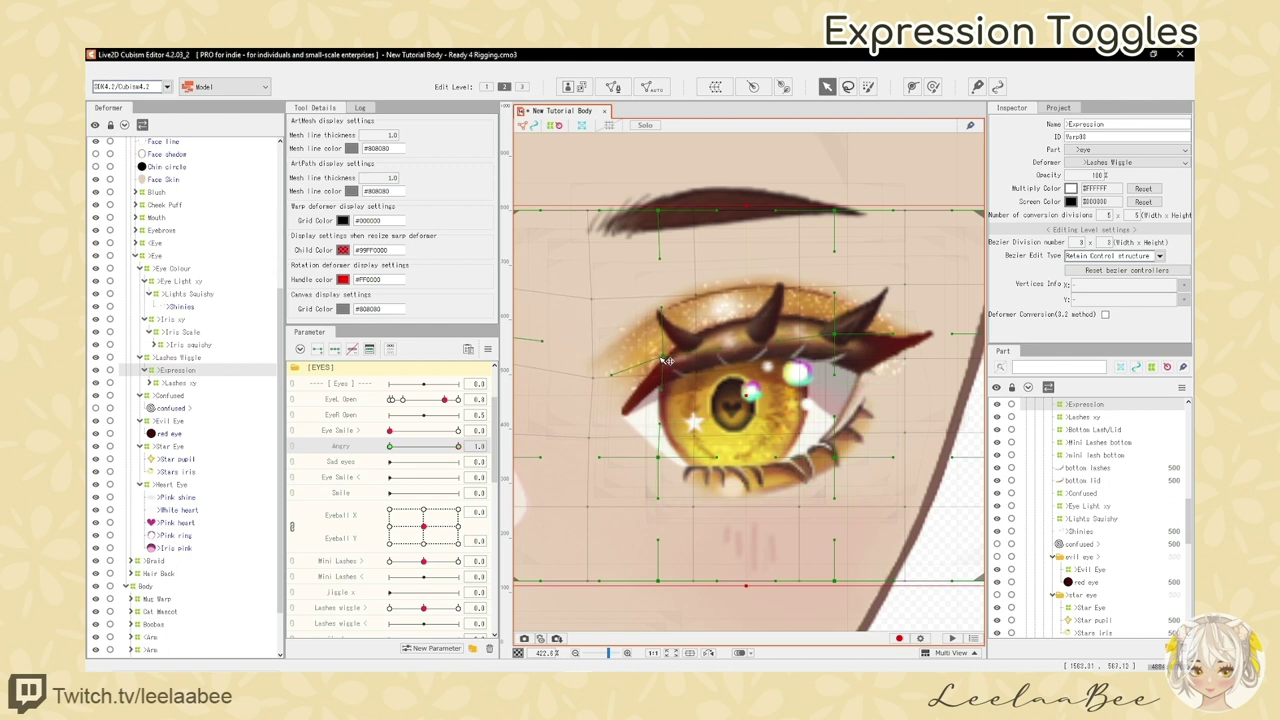
Refine the >Expression deformer's inner upper- and lower-lid curves for the angry shape, checking them against the Angry parameter and whole face.
scroll(668, 361, down, 4)
drag(390, 446, 459, 446)
scroll(763, 440, down, 2)
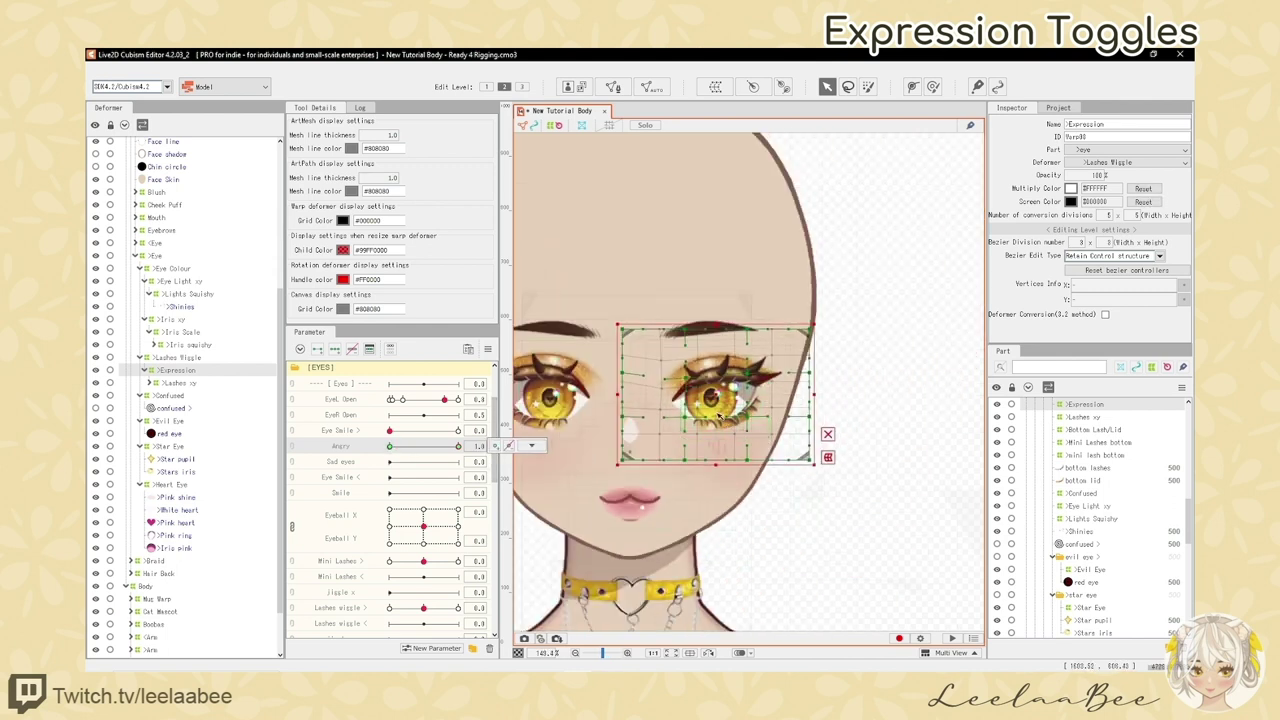
scroll(718, 416, up, 4)
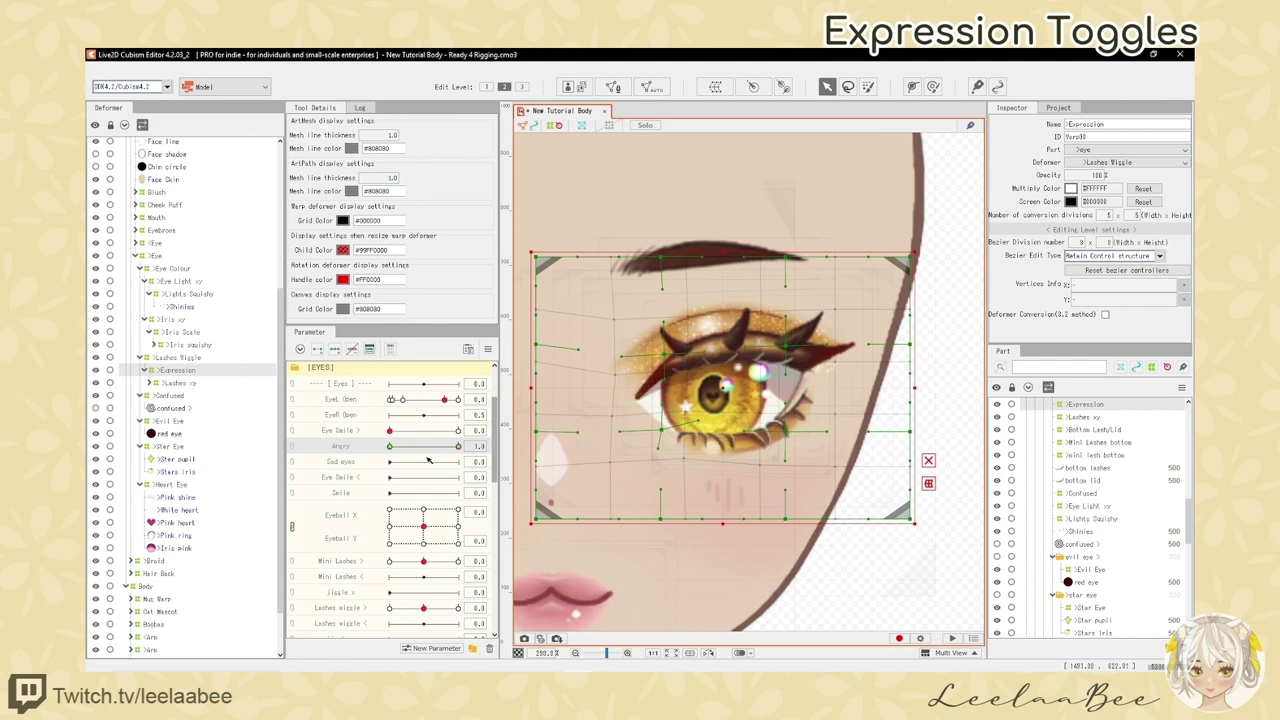
drag(458, 446, 459, 446)
scroll(690, 429, down, 3)
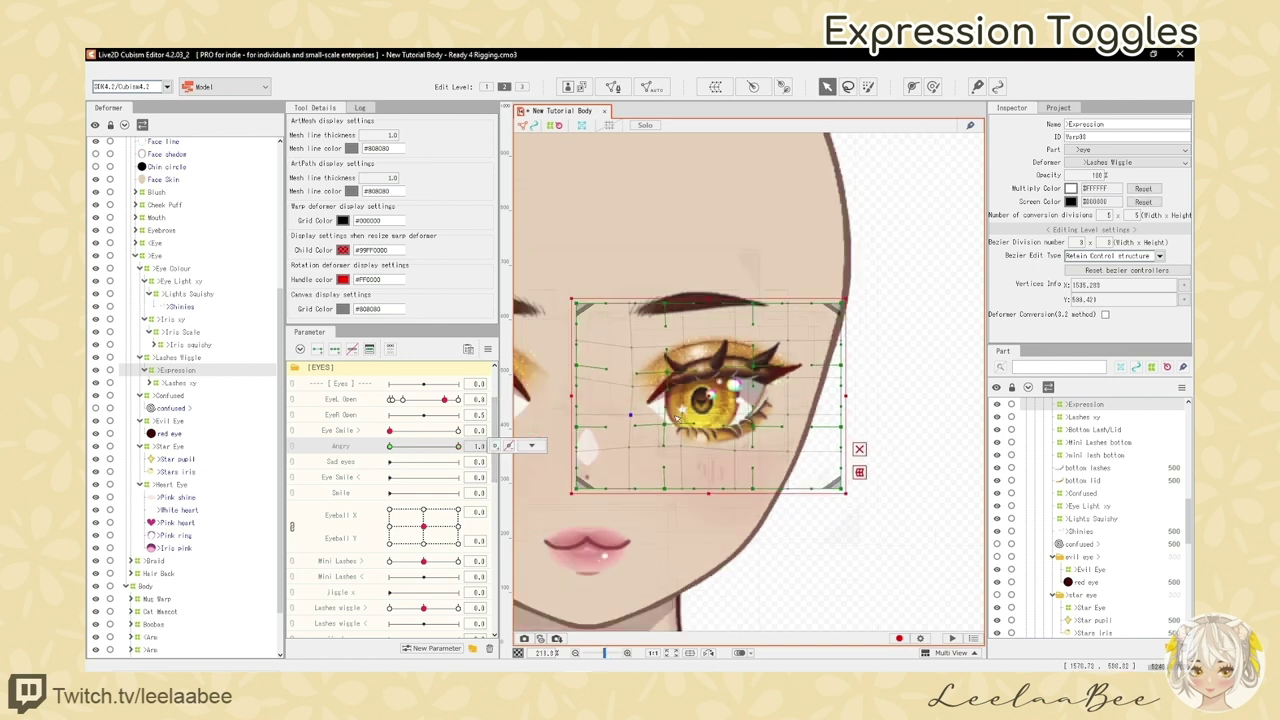
scroll(745, 410, up, 3)
scroll(621, 320, down, 3)
scroll(621, 318, up, 3)
drag(594, 307, 600, 320)
scroll(650, 360, down, 3)
scroll(686, 330, up, 3)
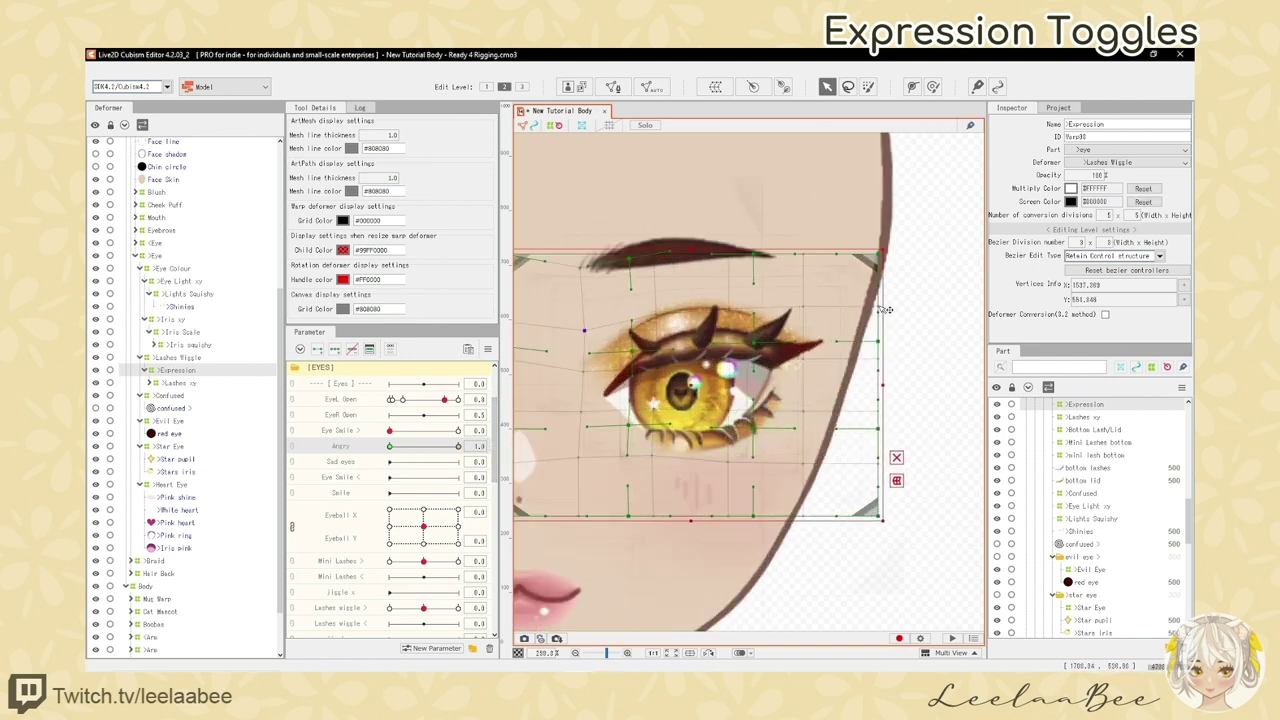
Raise the >Expression deformer's outer-edge control point at the upper lid, preview the angry shape, and return Angry to 0.0.
drag(879, 343, 879, 335)
scroll(885, 336, down, 2)
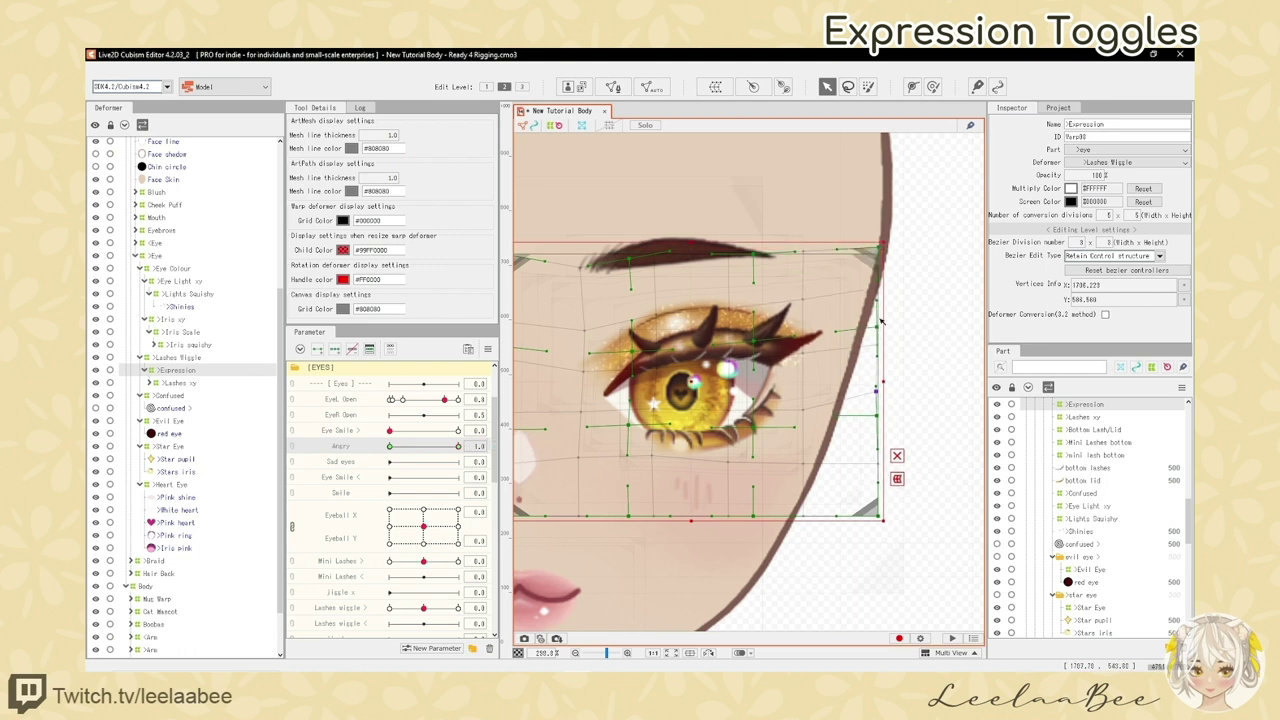
scroll(659, 432, up, 2)
mouse_move(457, 446)
mouse_down()
mouse_move(390, 449)
mouse_move(460, 449)
mouse_up()
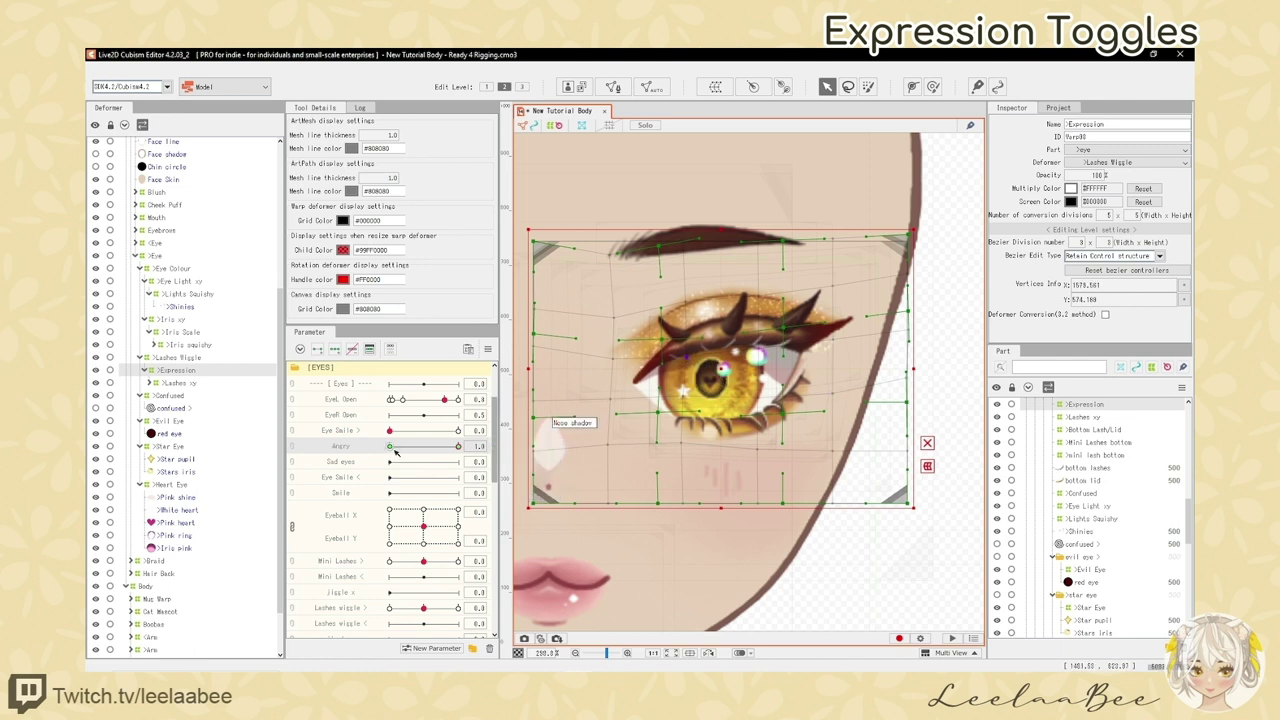
scroll(694, 418, down, 3)
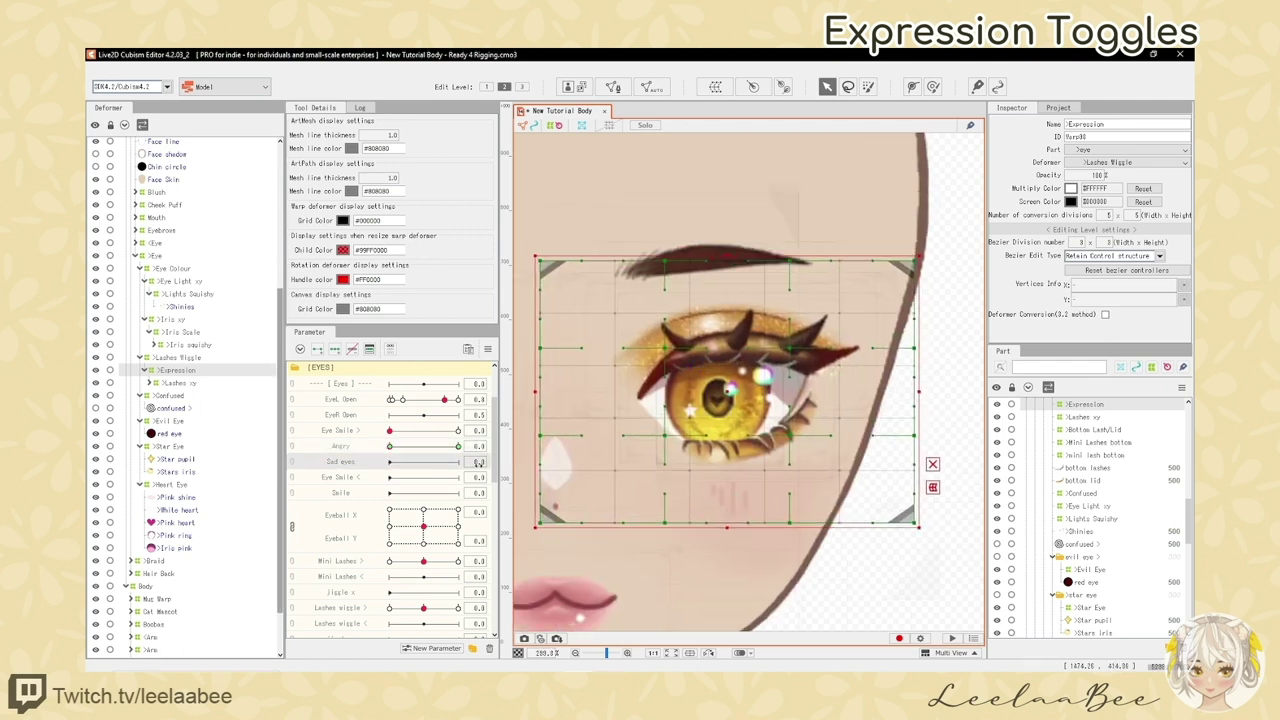
Create a parent warp deformer named Sad Expression with 3 × 3 Bezier and 5 × 5 conversion divisions, and rename >Expression to >Angry Expression.
click(715, 87)
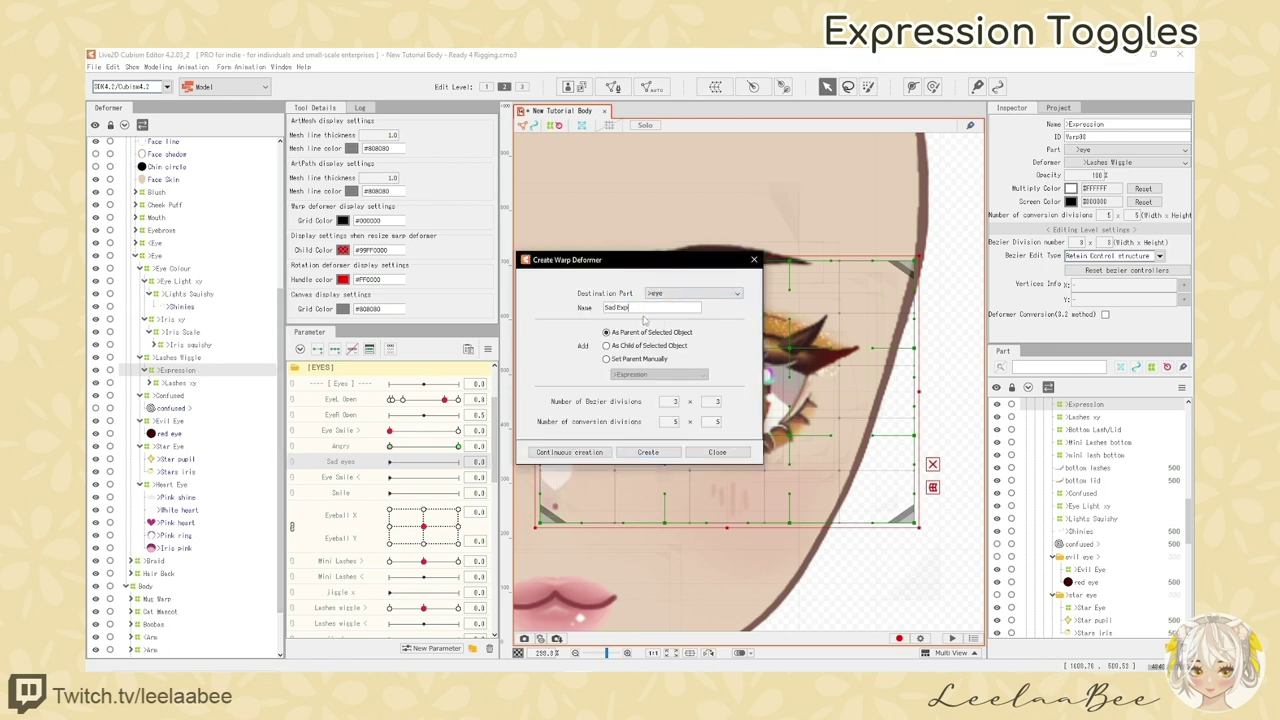
click(645, 453)
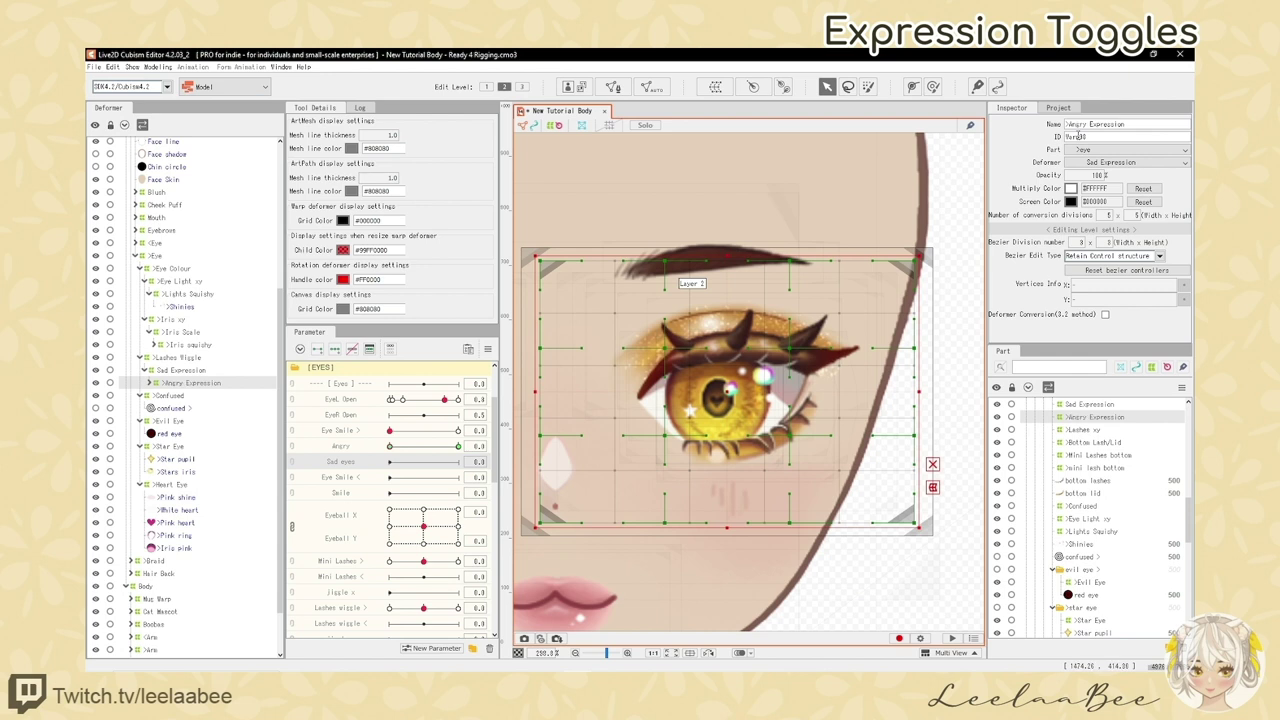
Add keyforms for the Sad Expression deformer at both ends of the Sad eyes parameter and move it to 1.0.
click(181, 370)
scroll(680, 409, down, 3)
scroll(722, 411, up, 3)
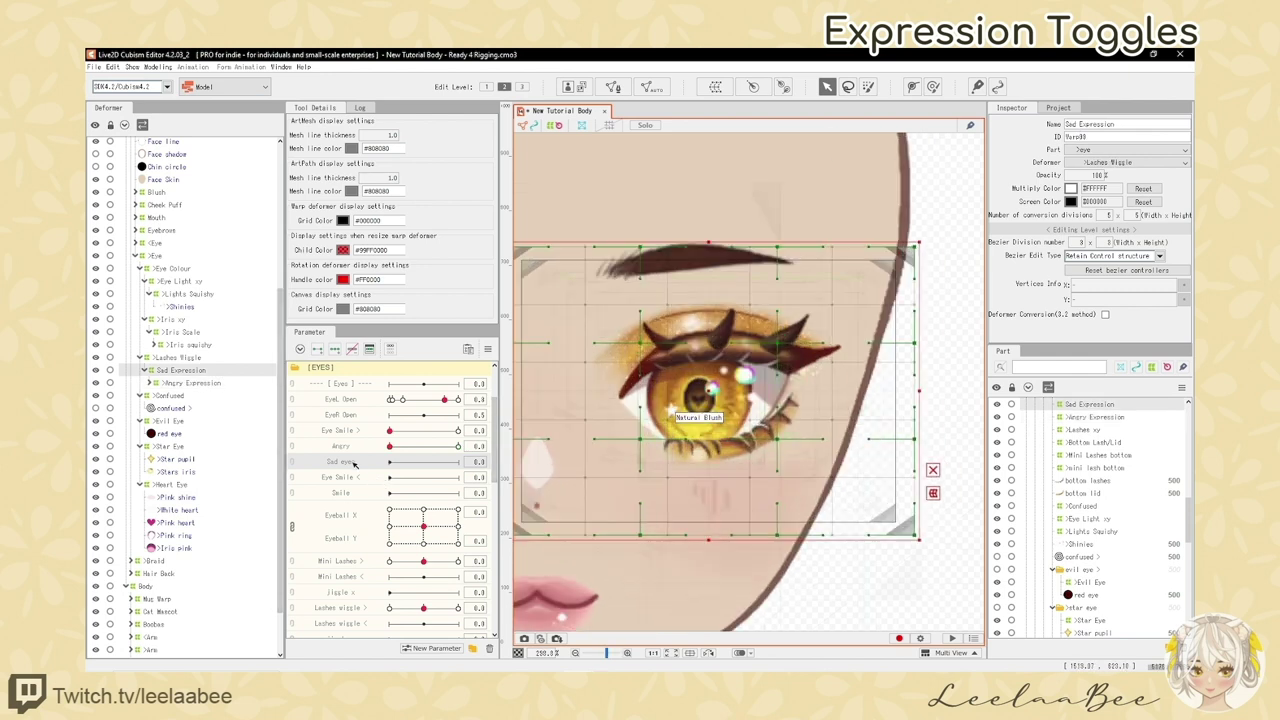
click(392, 463)
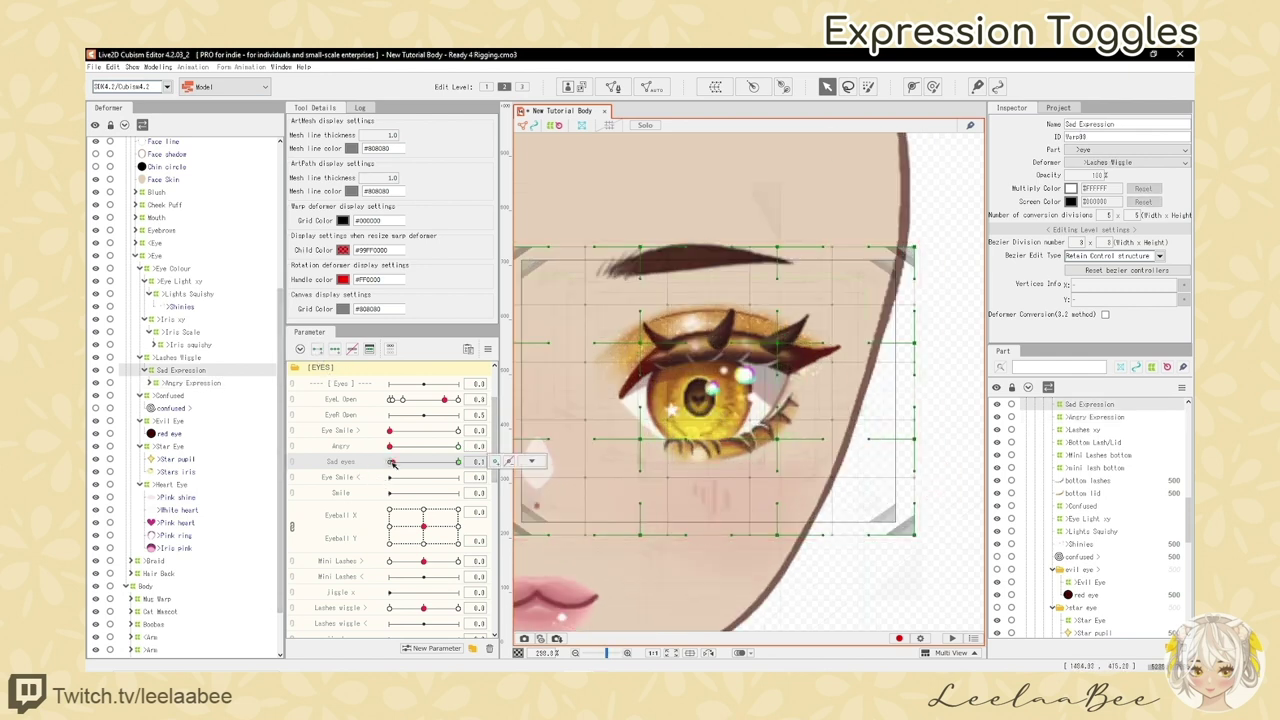
drag(434, 464, 476, 463)
Give the Sad eyes parameter a descriptive ID matching its name and keep the parameter at 1.0 for shaping.
right_click(376, 464)
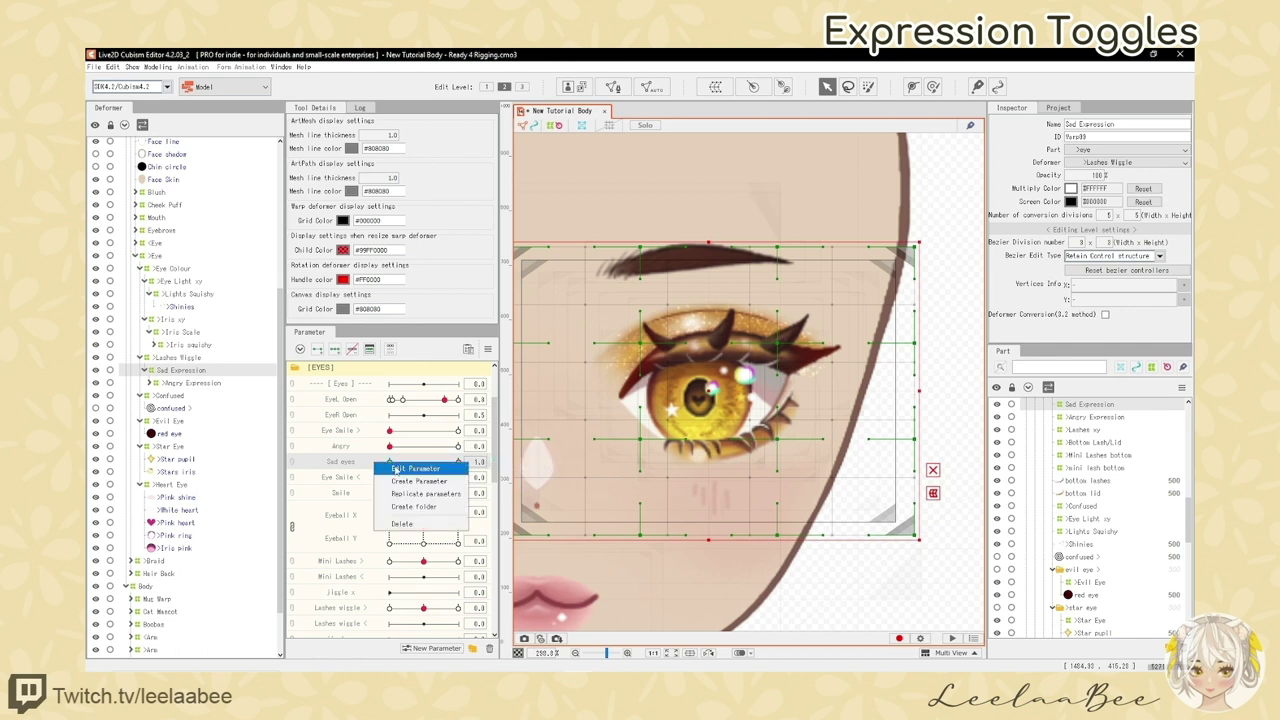
click(440, 470)
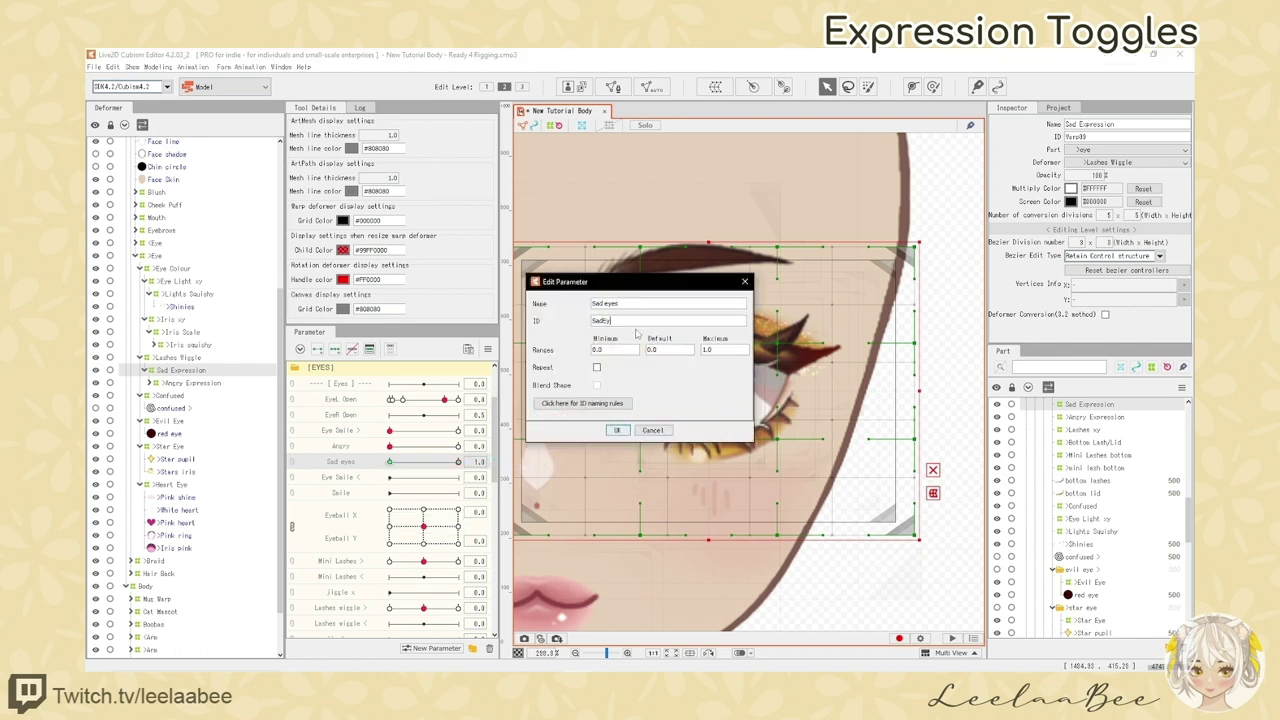
click(620, 431)
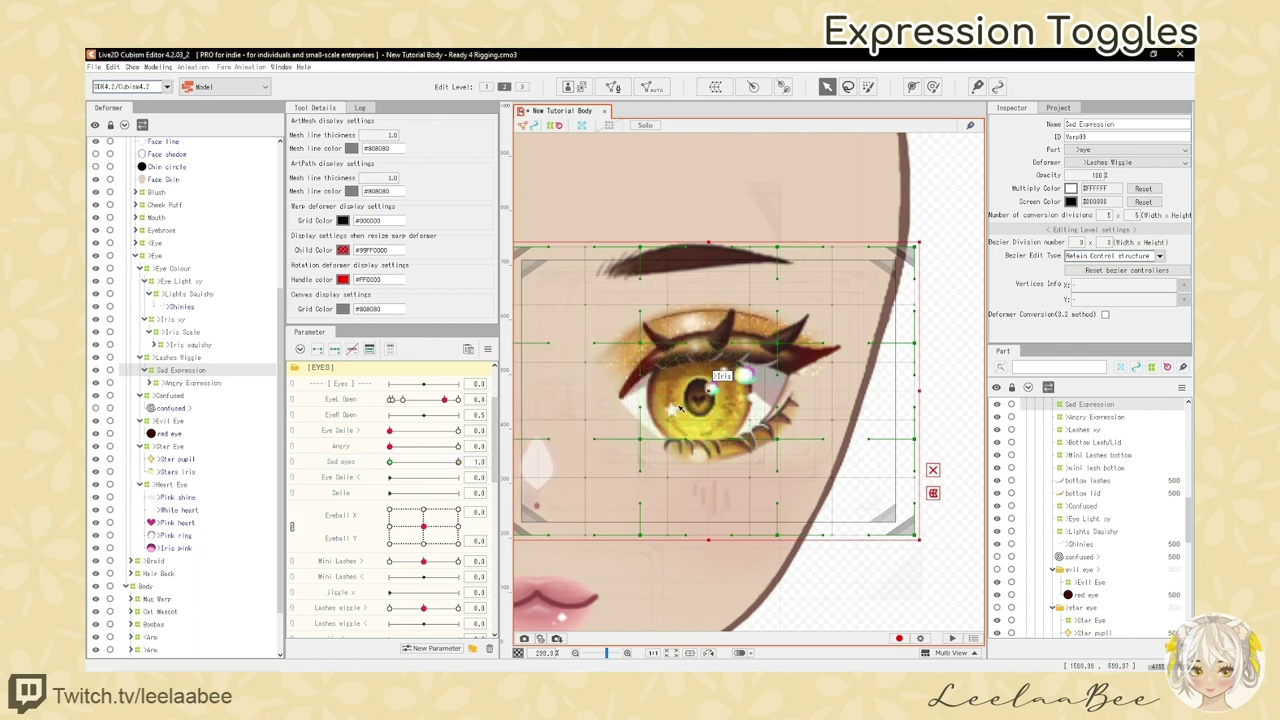
click(390, 462)
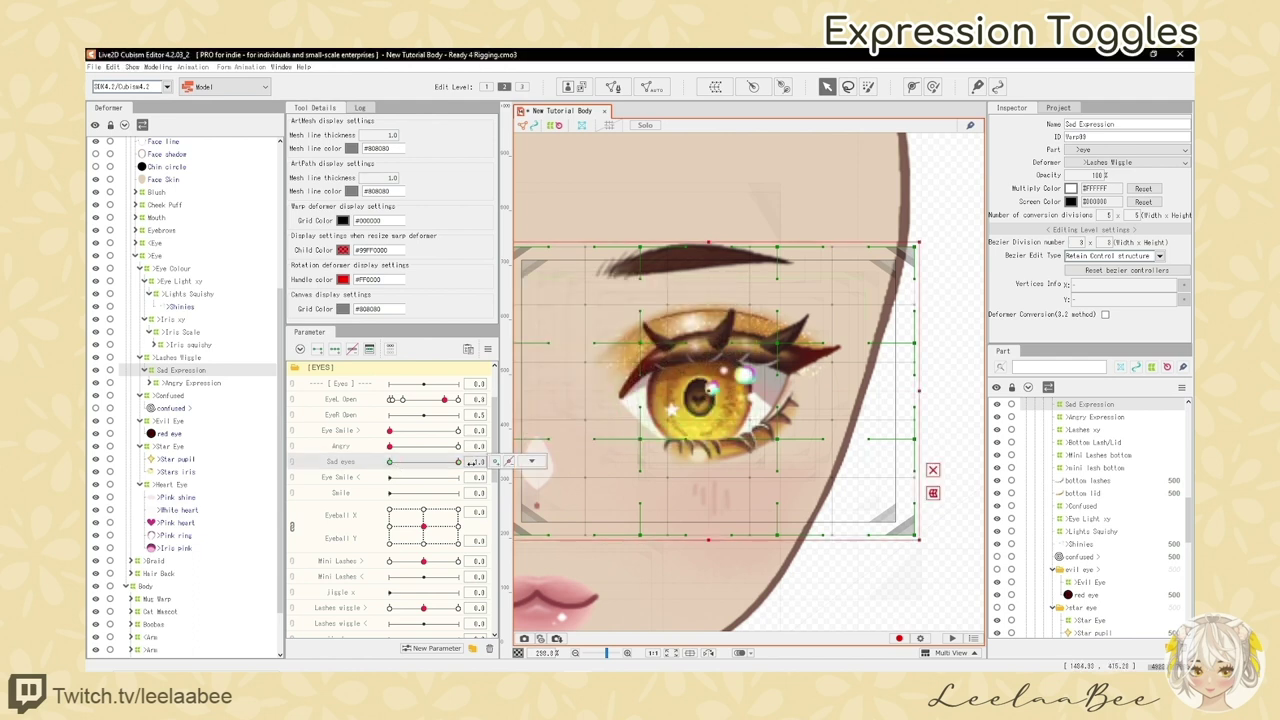
Shape the Sad Expression deformer at Sad eyes 1.0 by raising the inner lid control points and adjusting the outer handles.
scroll(641, 421, up, 4)
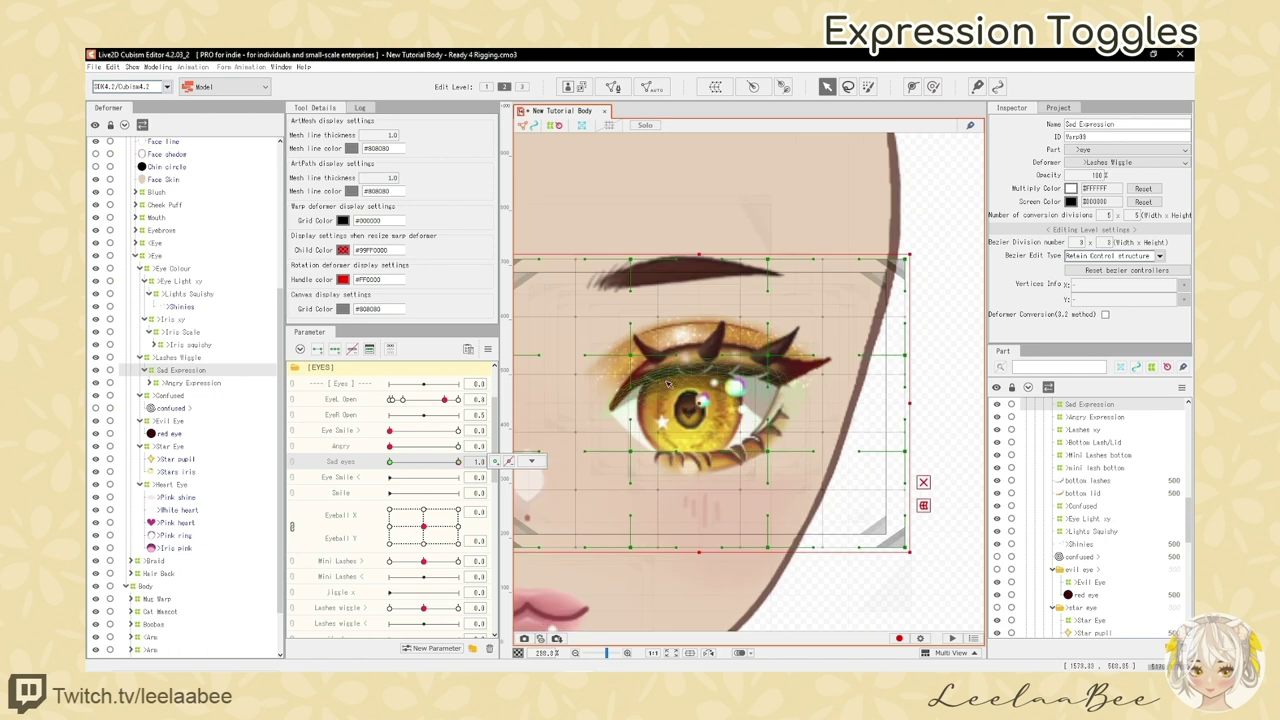
drag(630, 348, 632, 337)
drag(634, 437, 630, 402)
scroll(750, 395, down, 2)
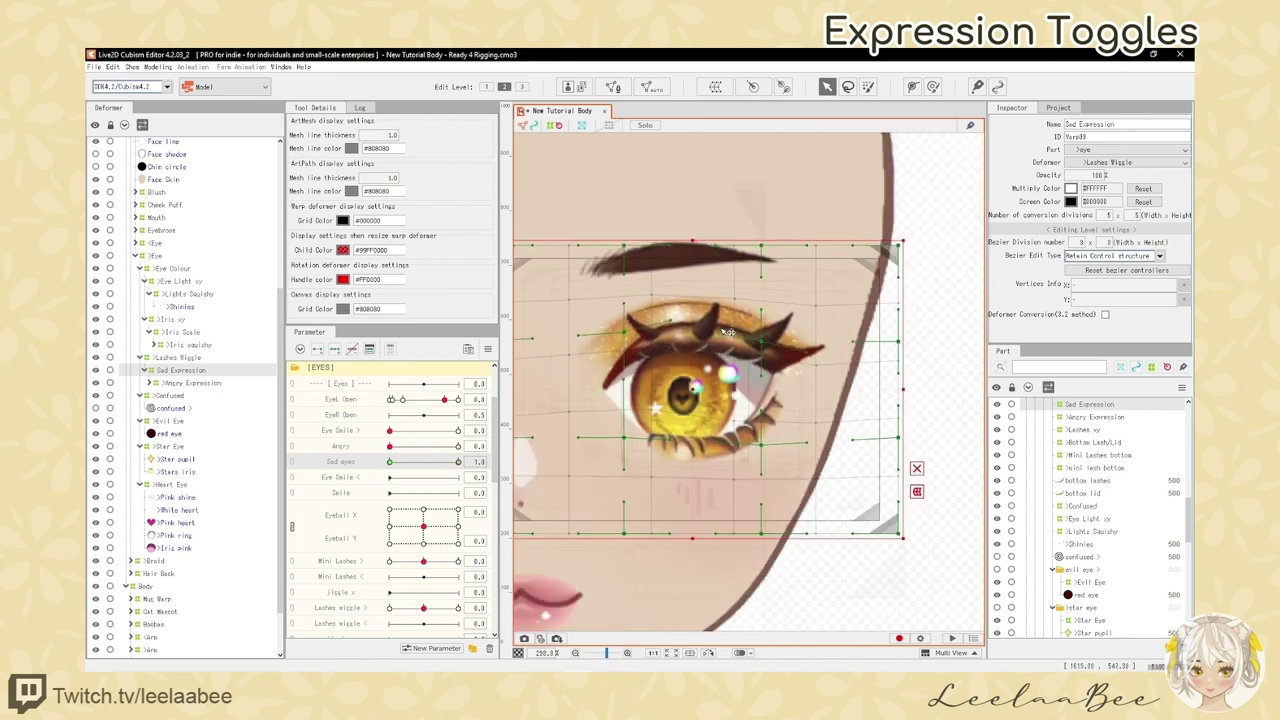
scroll(663, 422, down, 2)
scroll(716, 384, up, 1)
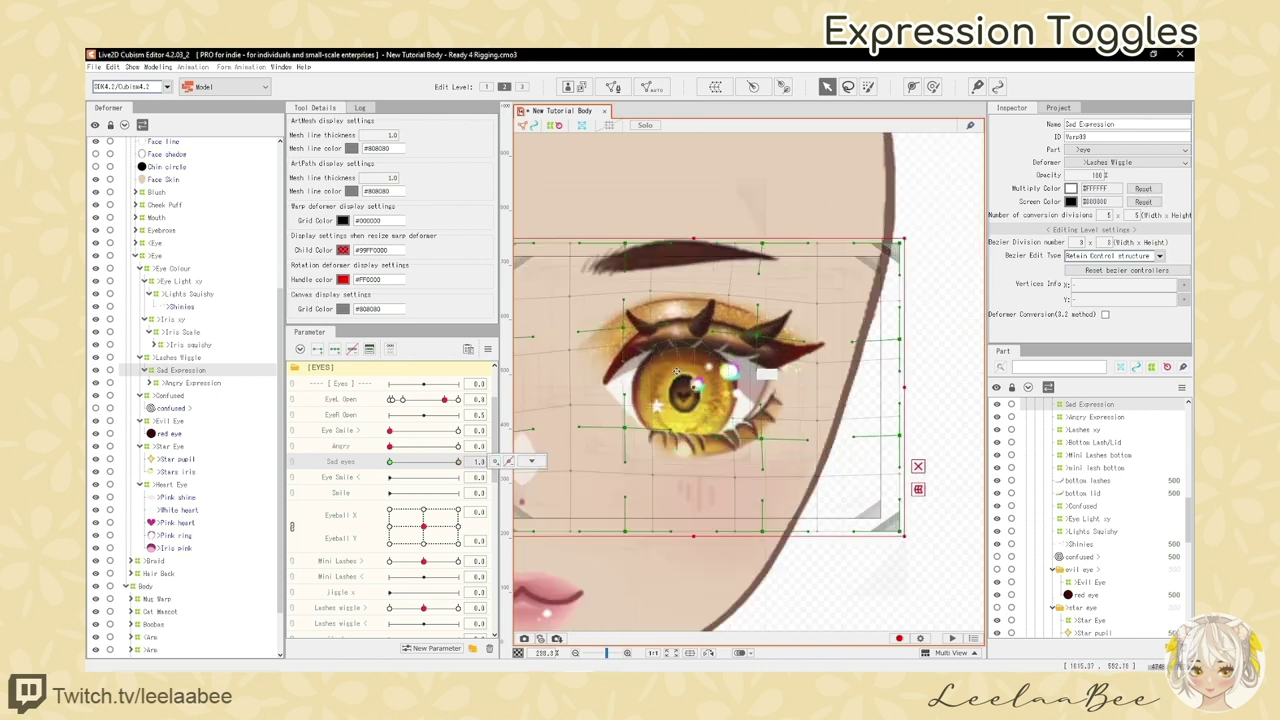
drag(807, 430, 812, 418)
scroll(764, 445, down, 2)
scroll(756, 453, up, 1)
scroll(700, 375, up, 1)
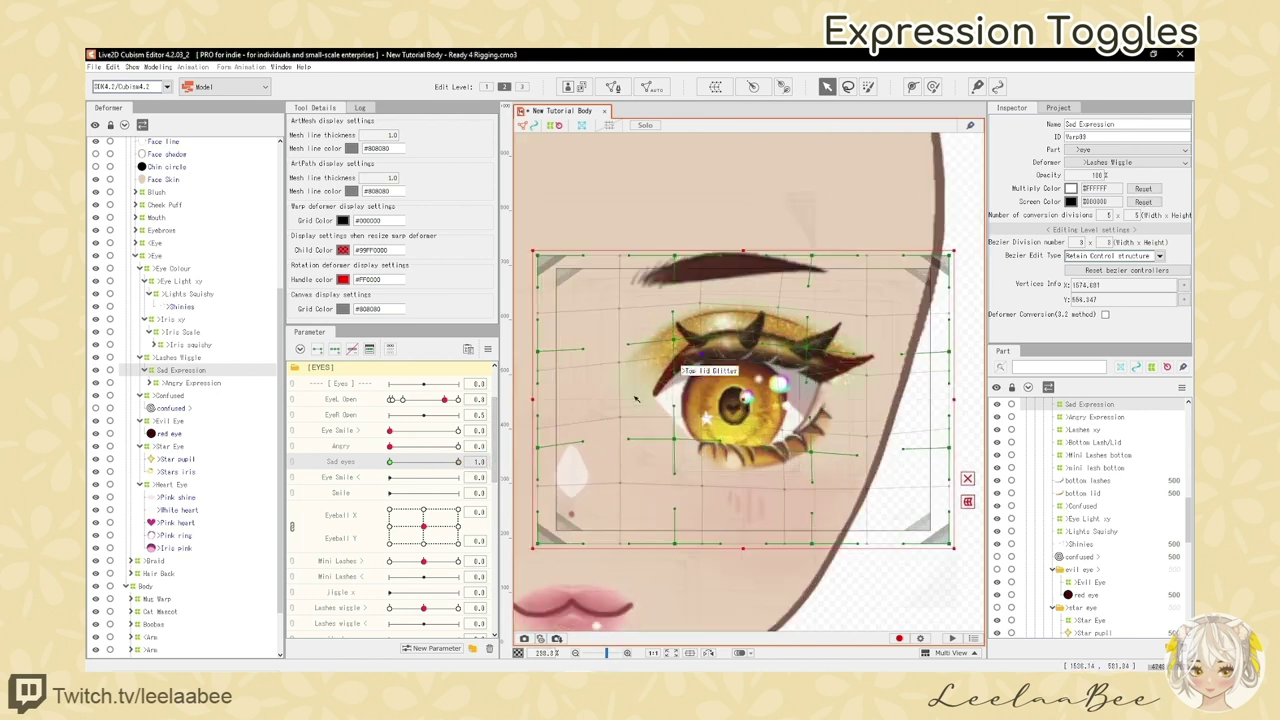
Fine-tune the Sad Expression deformer's lid control points and preview the Sad eyes parameter with the selection display hidden.
scroll(648, 414, down, 3)
key(ctrl+t)
scroll(680, 435, up, 2)
key(ctrl+h)
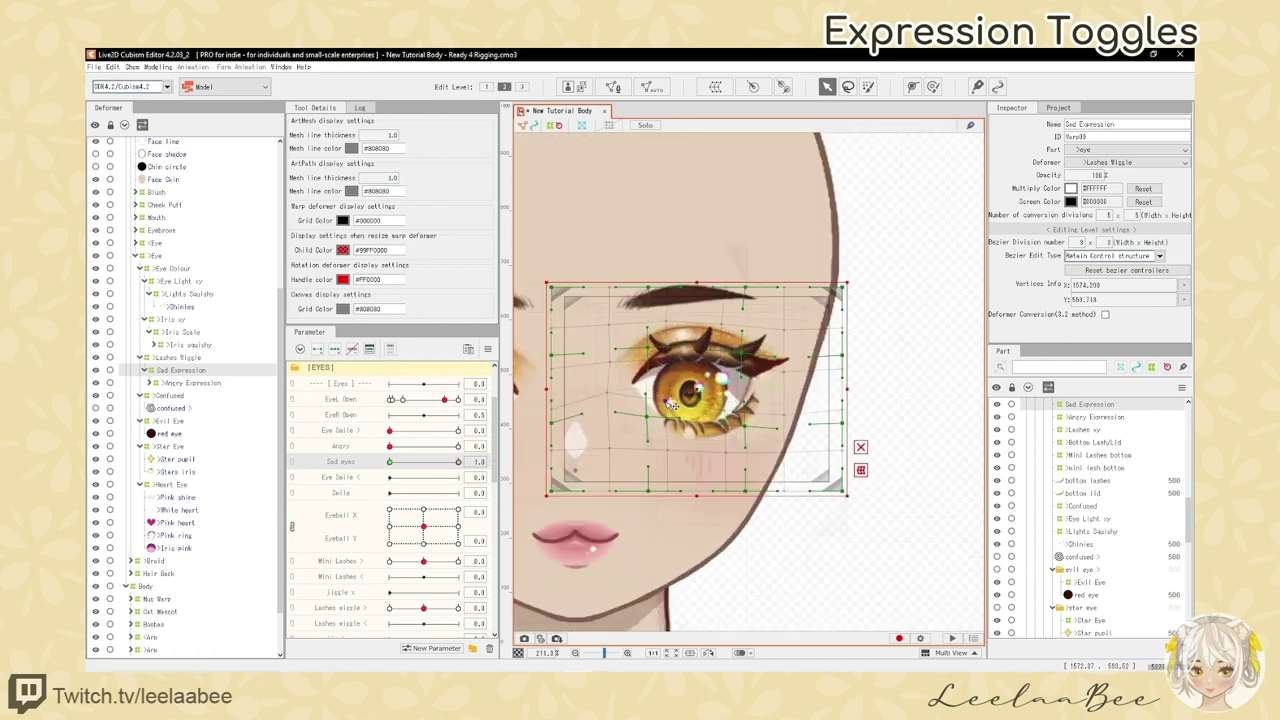
key(ctrl+h)
key(ctrl+h)
key(ctrl+h)
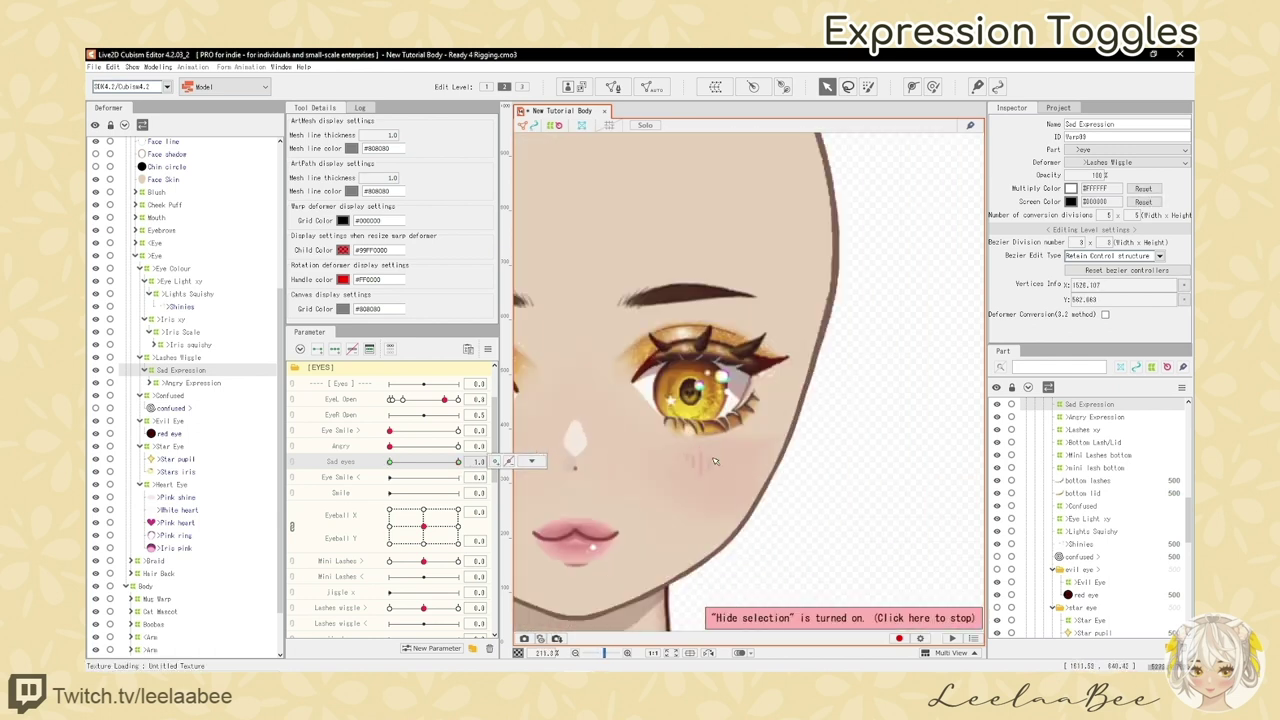
key(ctrl+h)
scroll(614, 370, down, 1)
key(ctrl+h)
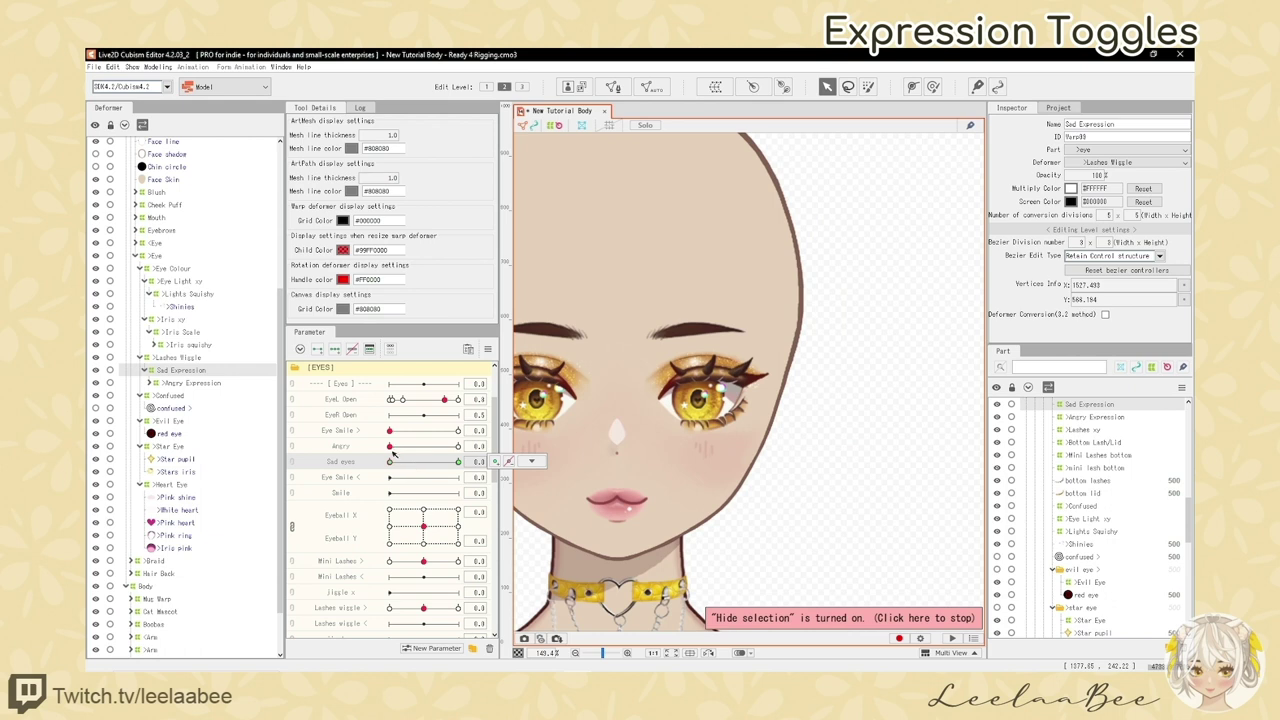
click(394, 447)
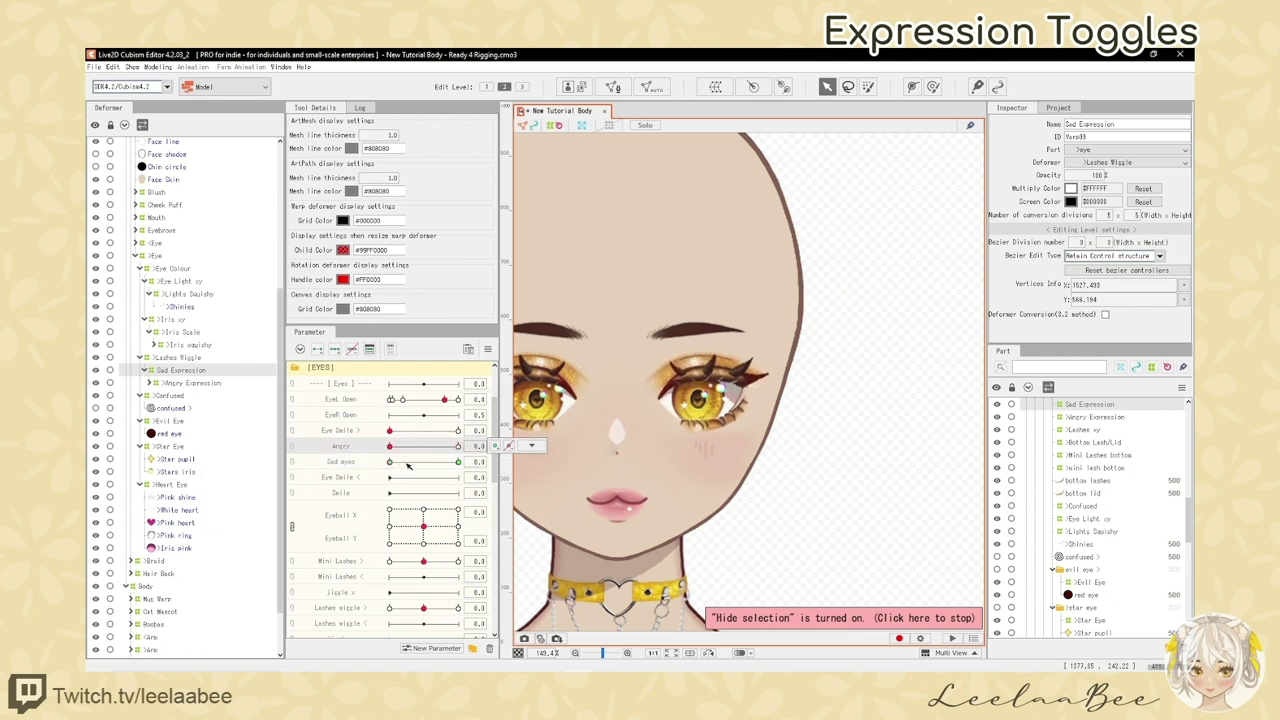
drag(391, 463, 458, 464)
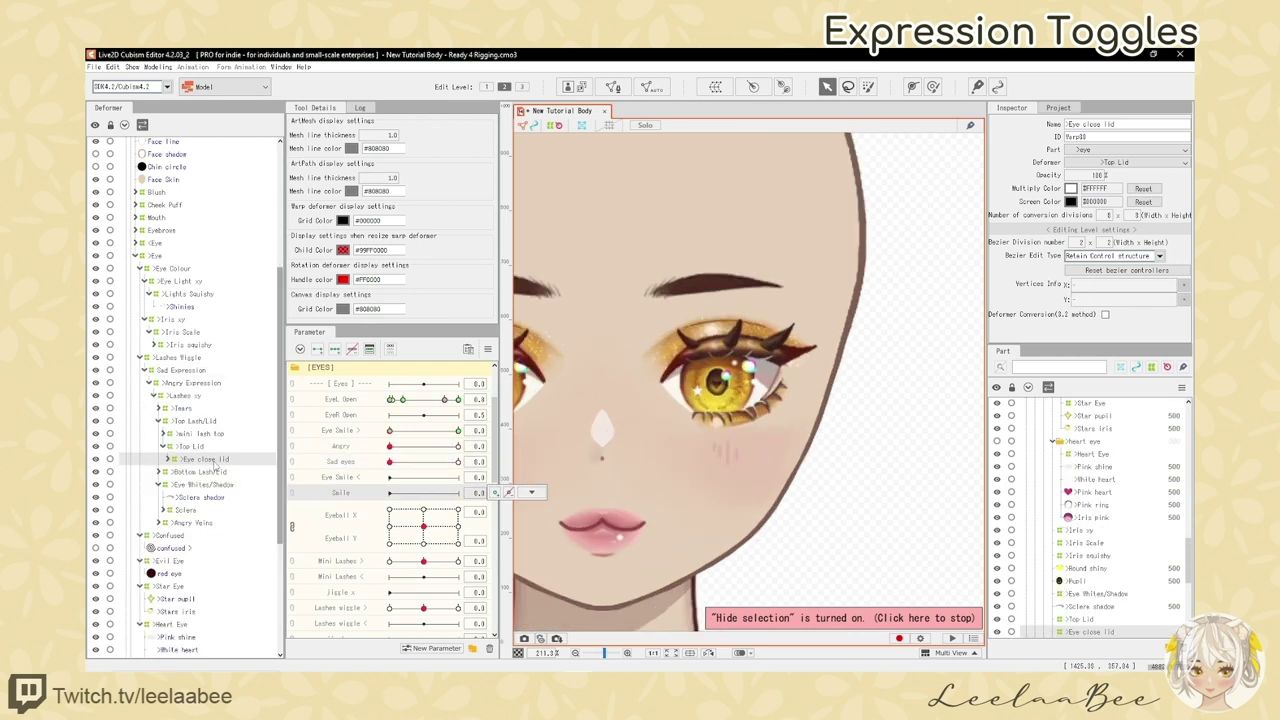
Create a warp deformer named Happy Expression as the parent of Sad Expression, with 3 × 3 Bezier and 5 × 5 conversion divisions.
click(196, 371)
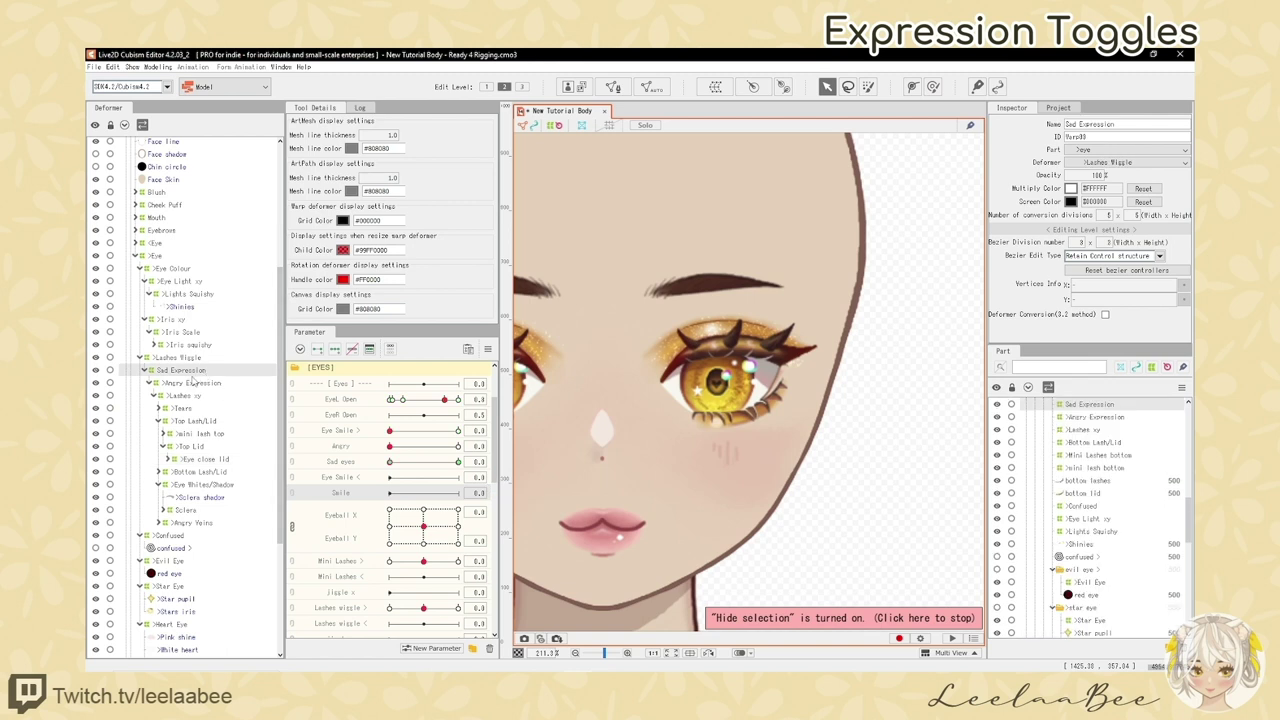
click(715, 88)
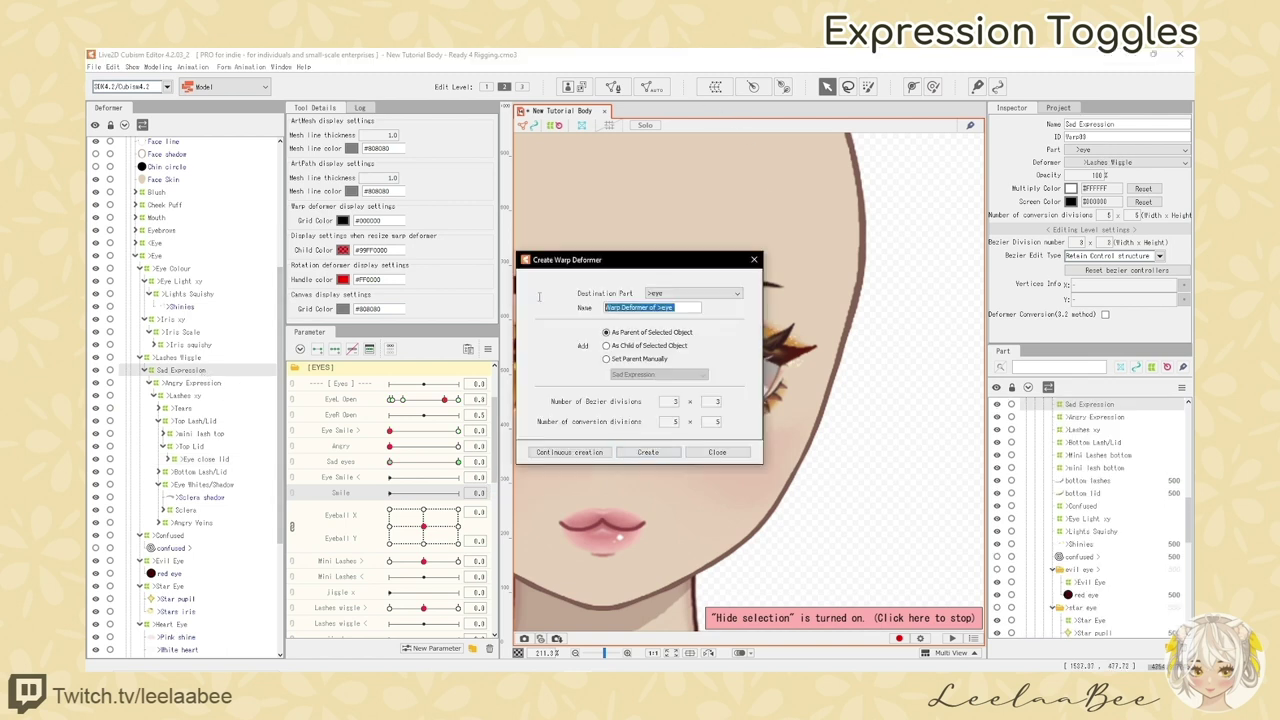
click(648, 453)
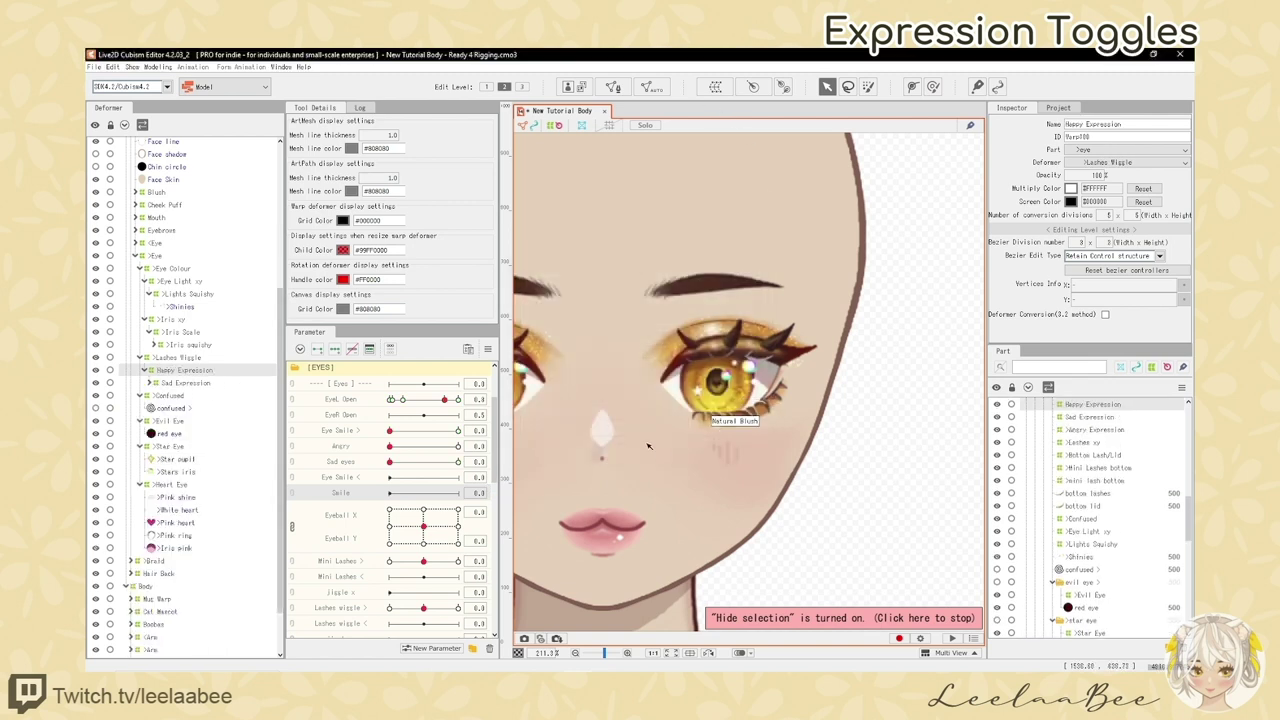
Set the Smile parameter's ID to HappyEyes.
scroll(714, 413, up, 3)
scroll(672, 428, down, 3)
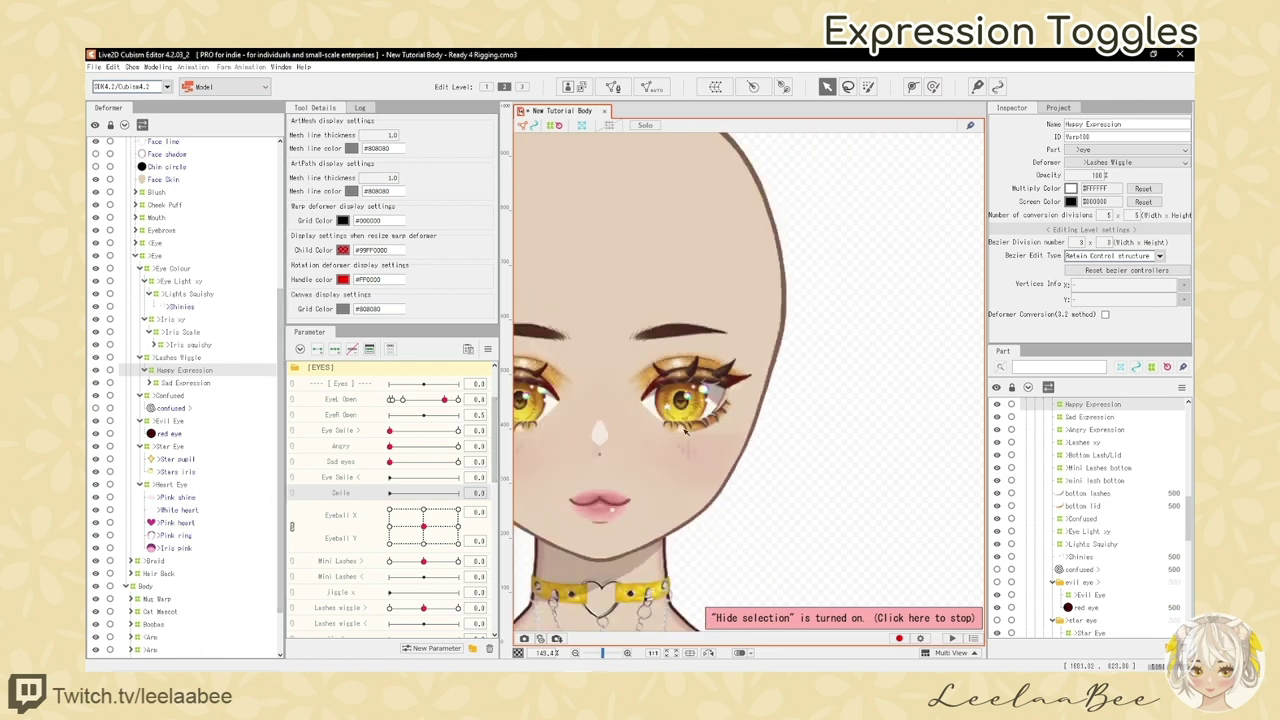
scroll(670, 420, up, 3)
scroll(667, 414, down, 1)
scroll(665, 412, up, 1)
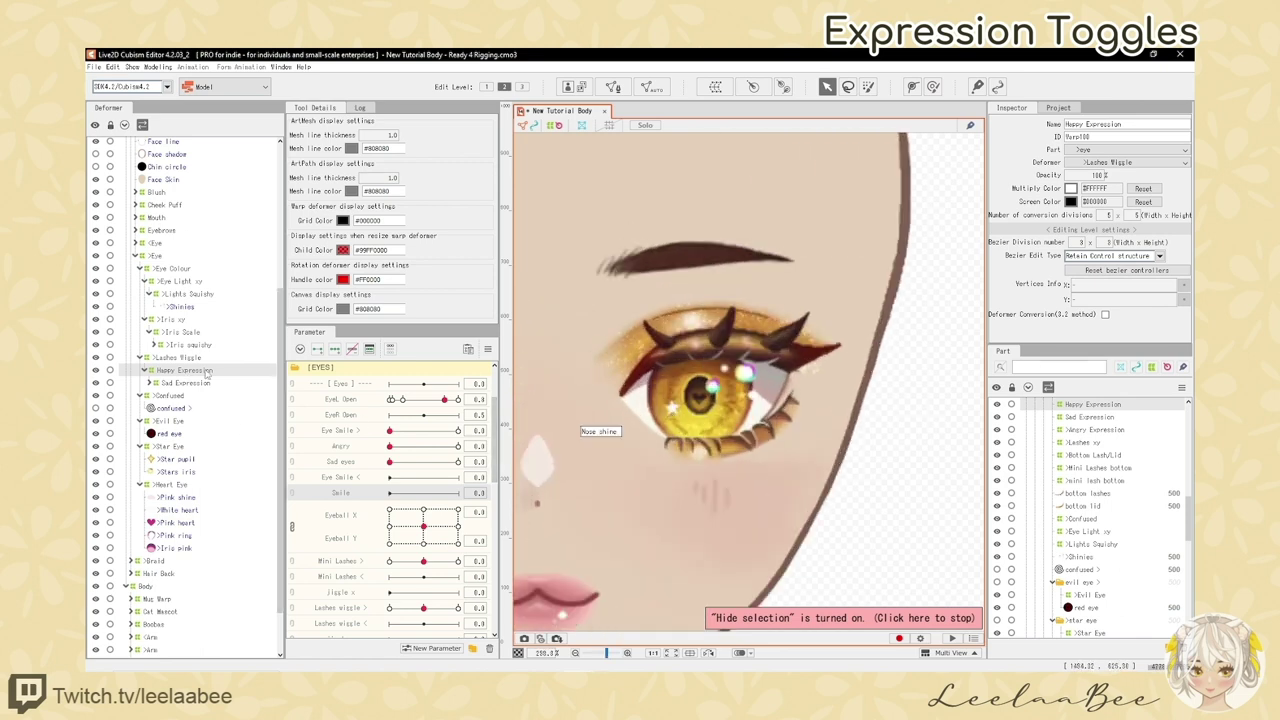
right_click(361, 494)
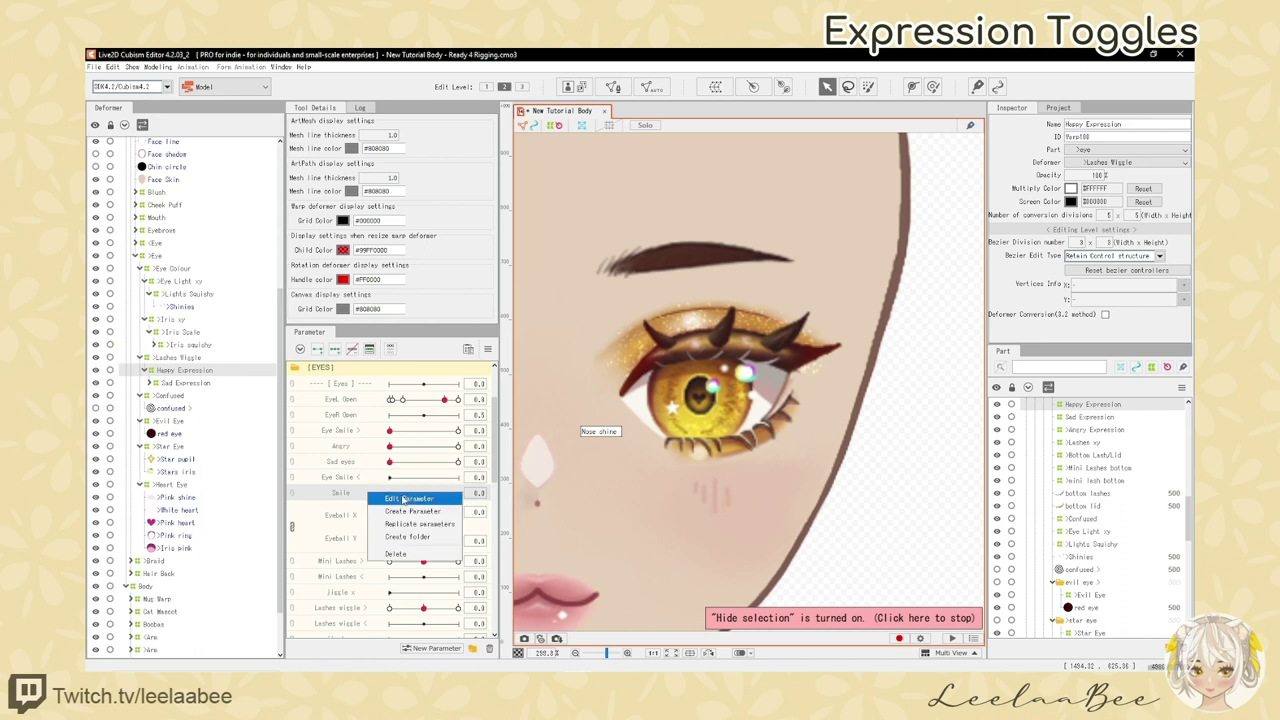
click(395, 500)
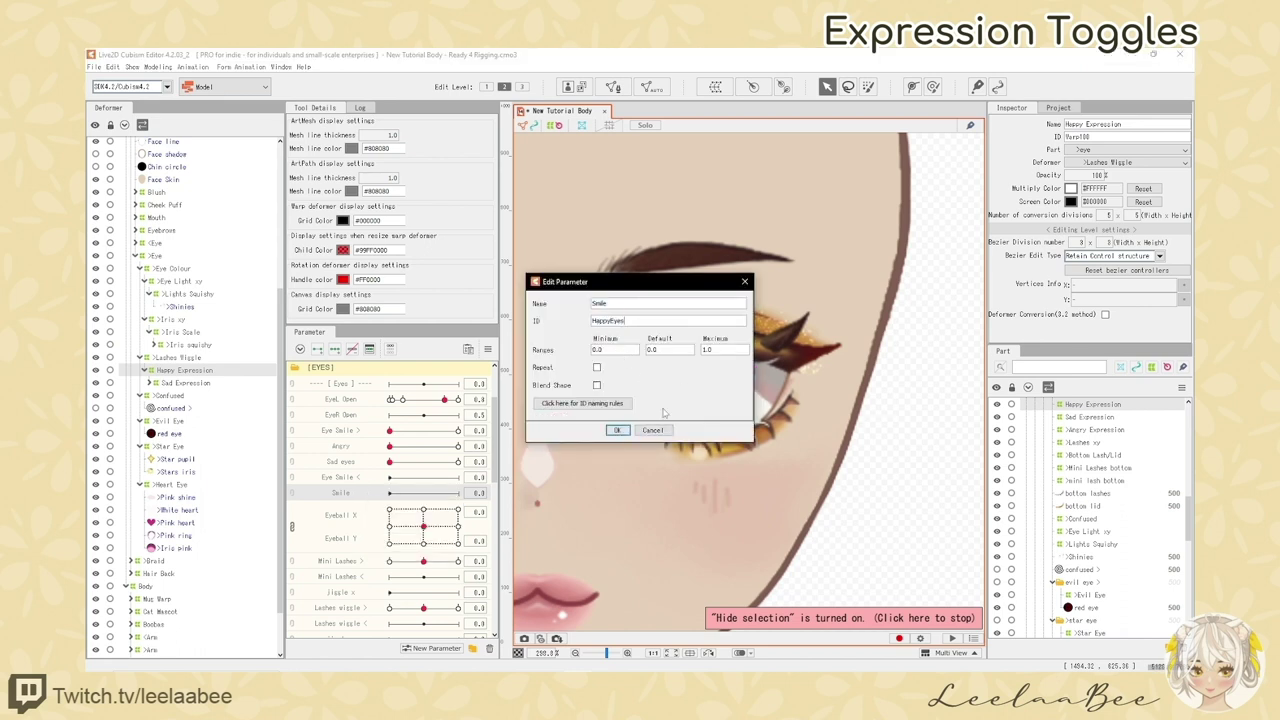
click(618, 430)
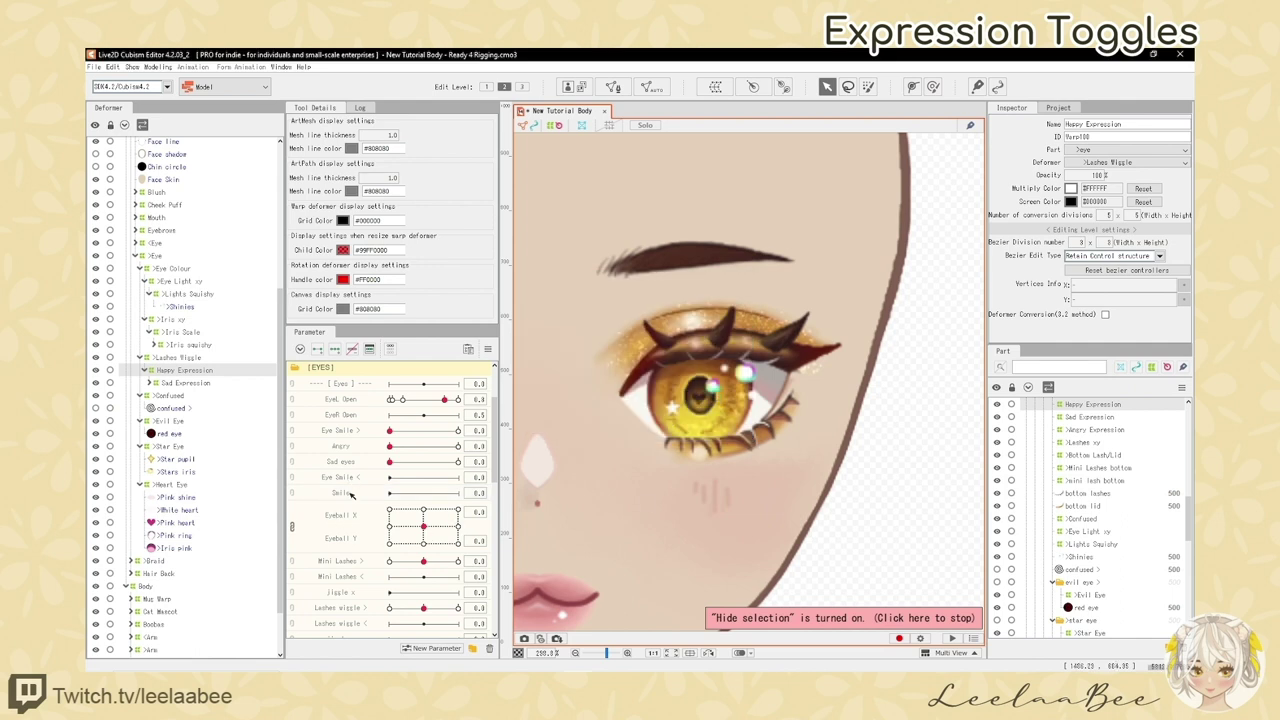
Key the Happy Expression deformer to the Smile parameter at 0.0 and 1.0, and set Smile to 1.0.
click(350, 494)
scroll(692, 432, down, 1)
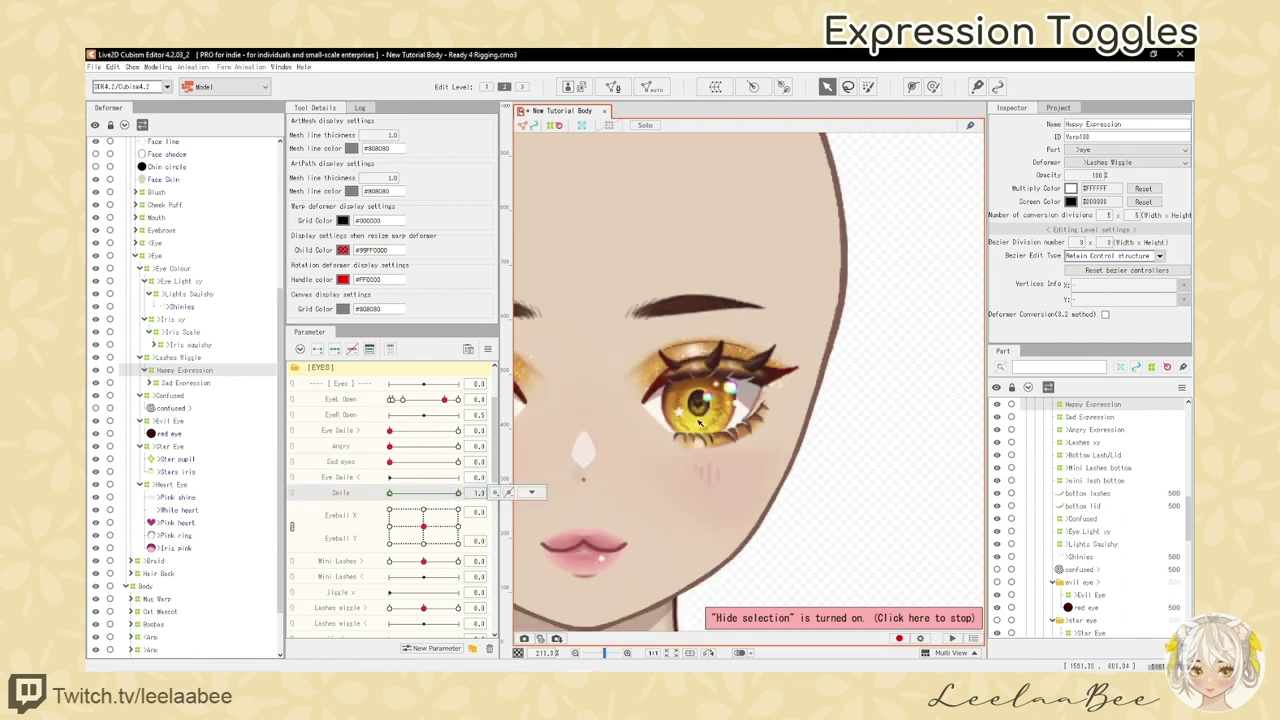
scroll(692, 430, up, 2)
scroll(690, 426, down, 1)
key(ctrl+t)
scroll(686, 424, up, 1)
scroll(686, 425, down, 3)
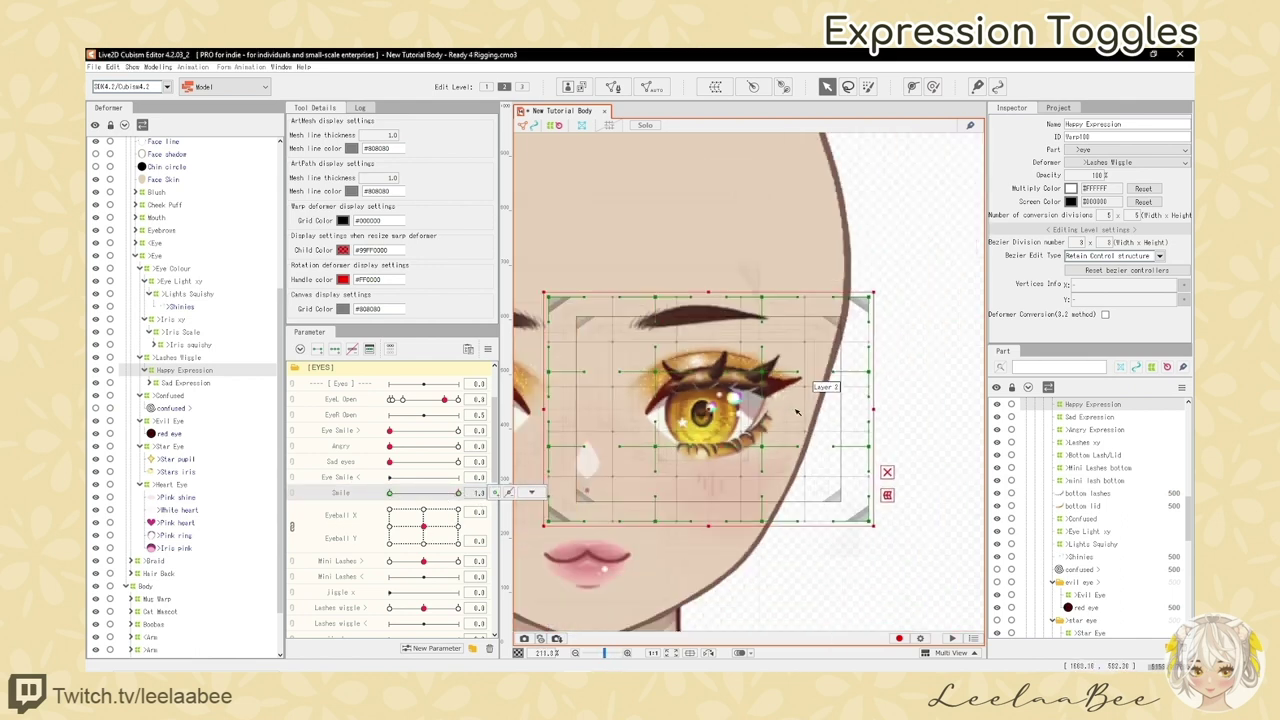
scroll(686, 425, up, 2)
scroll(720, 430, down, 3)
scroll(715, 420, up, 3)
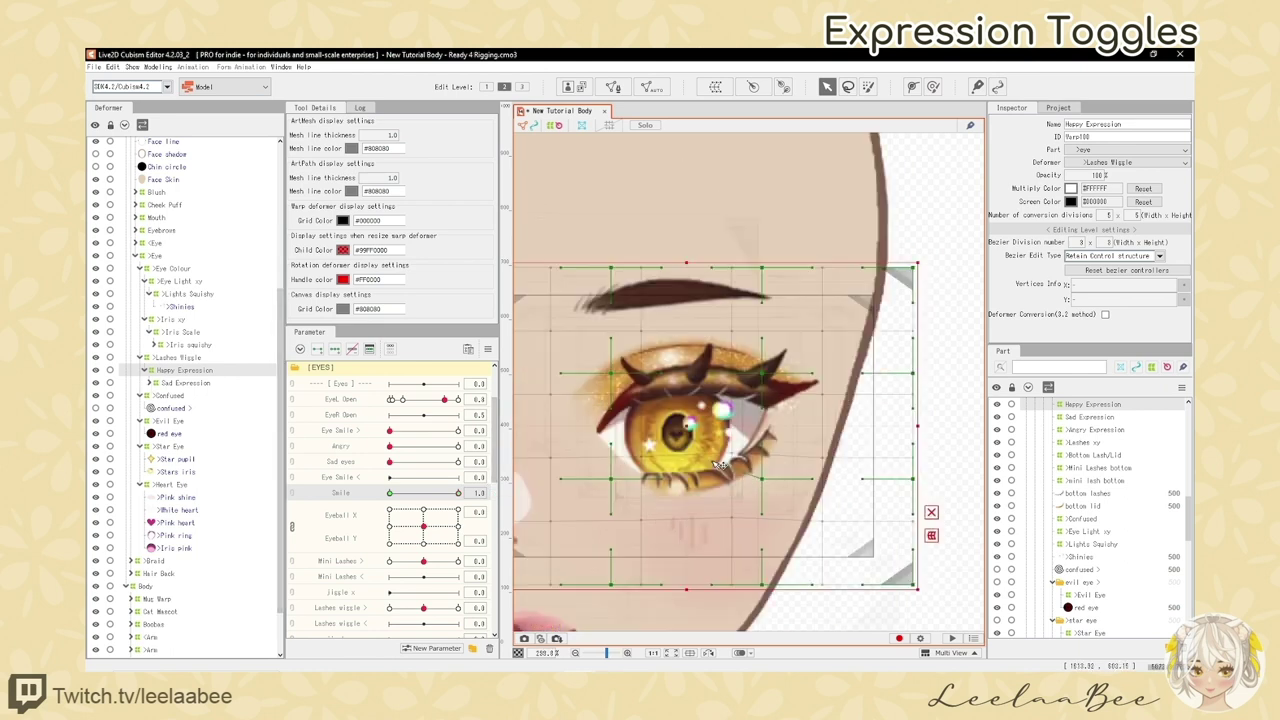
Shape the Happy Expression deformer at Smile 1.0 by raising the inner and lower lid control points and lowering the outer upper ones.
drag(762, 480, 762, 475)
drag(611, 480, 611, 475)
drag(611, 375, 611, 371)
drag(915, 374, 915, 379)
scroll(797, 355, down, 3)
scroll(805, 385, up, 3)
drag(902, 222, 902, 234)
drag(751, 222, 751, 227)
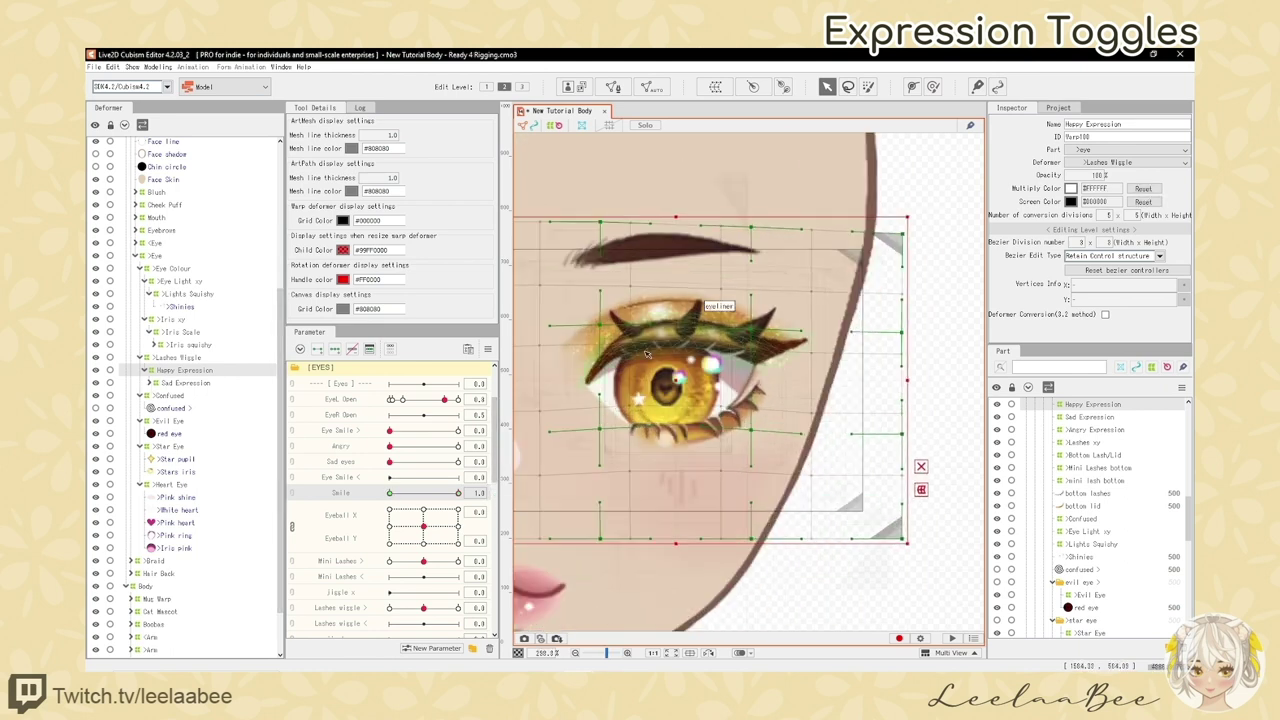
Raise the upper inner and lower outer lid points of the Happy Expression deformer slightly and preview the Smile parameter.
mouse_move(458, 493)
mouse_down()
mouse_move(392, 493)
mouse_move(458, 493)
mouse_up()
scroll(915, 410, down, 3)
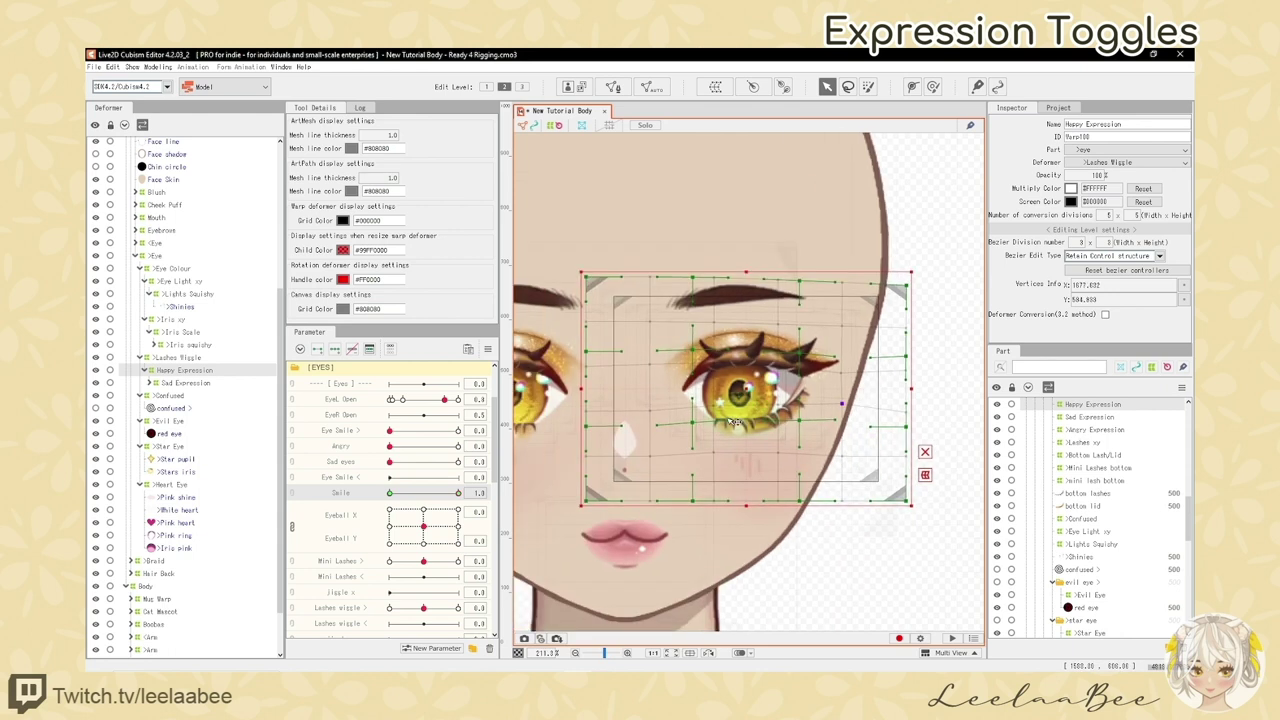
scroll(721, 428, up, 3)
drag(672, 320, 672, 316)
drag(821, 421, 821, 416)
scroll(565, 440, down, 3)
key(ctrl+t)
mouse_move(458, 493)
mouse_down()
mouse_move(398, 494)
mouse_move(458, 493)
mouse_up()
key(ctrl+t)
scroll(702, 377, up, 3)
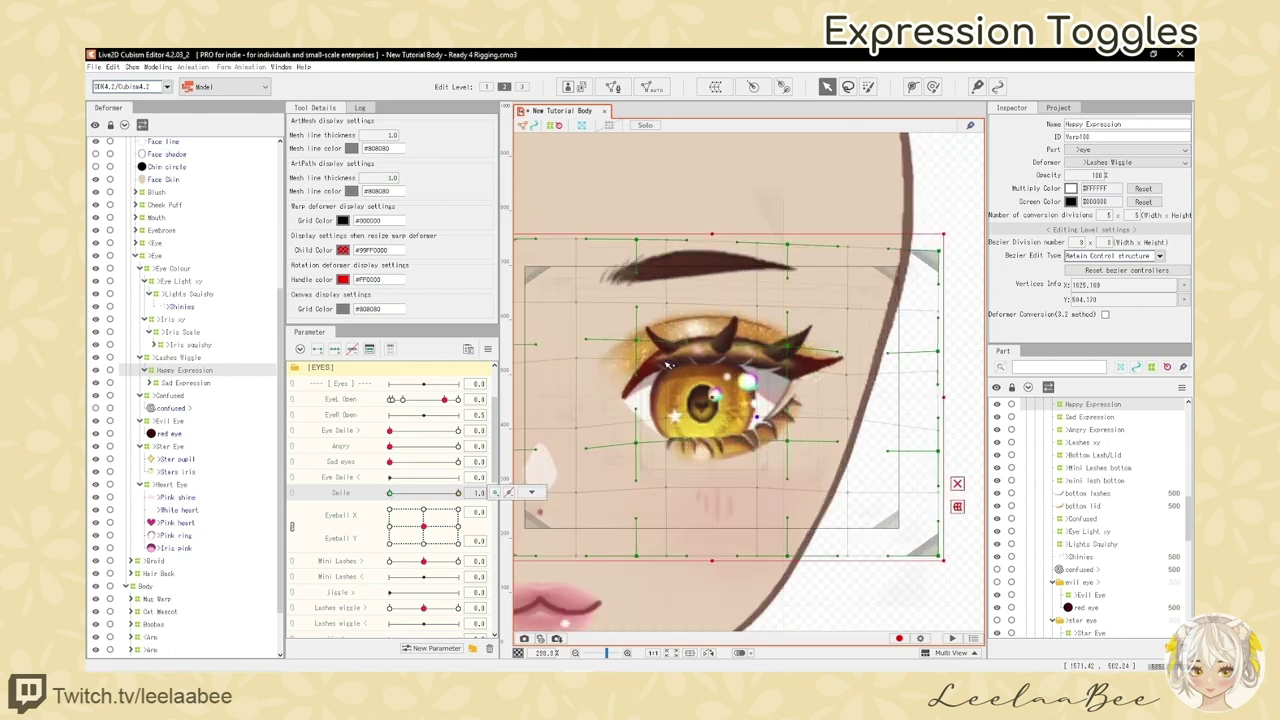
Fine-tune the outer edge of the Happy Expression deformer and preview the Smile parameter with the selection display hidden.
scroll(766, 370, down, 3)
scroll(766, 370, up, 3)
scroll(740, 400, down, 3)
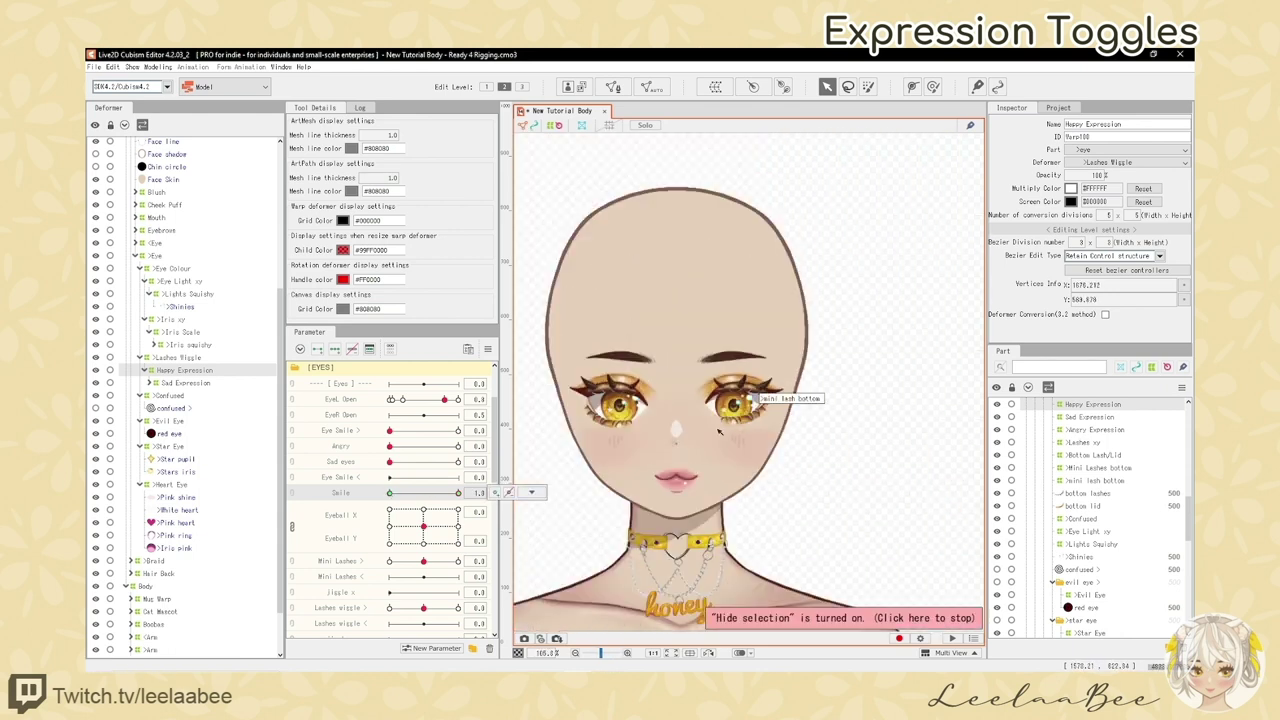
scroll(760, 405, up, 3)
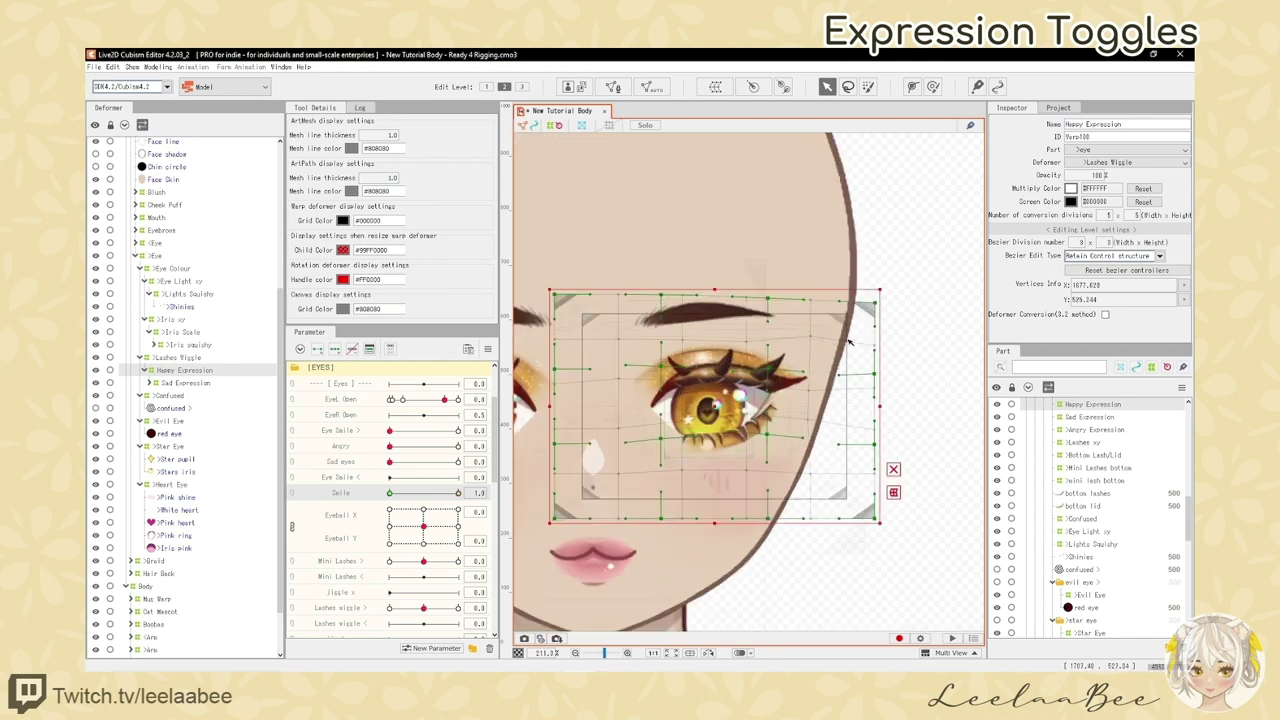
click(878, 342)
key(ctrl+t)
scroll(739, 432, down, 2)
scroll(700, 412, up, 2)
key(ctrl+t)
key(ctrl+t)
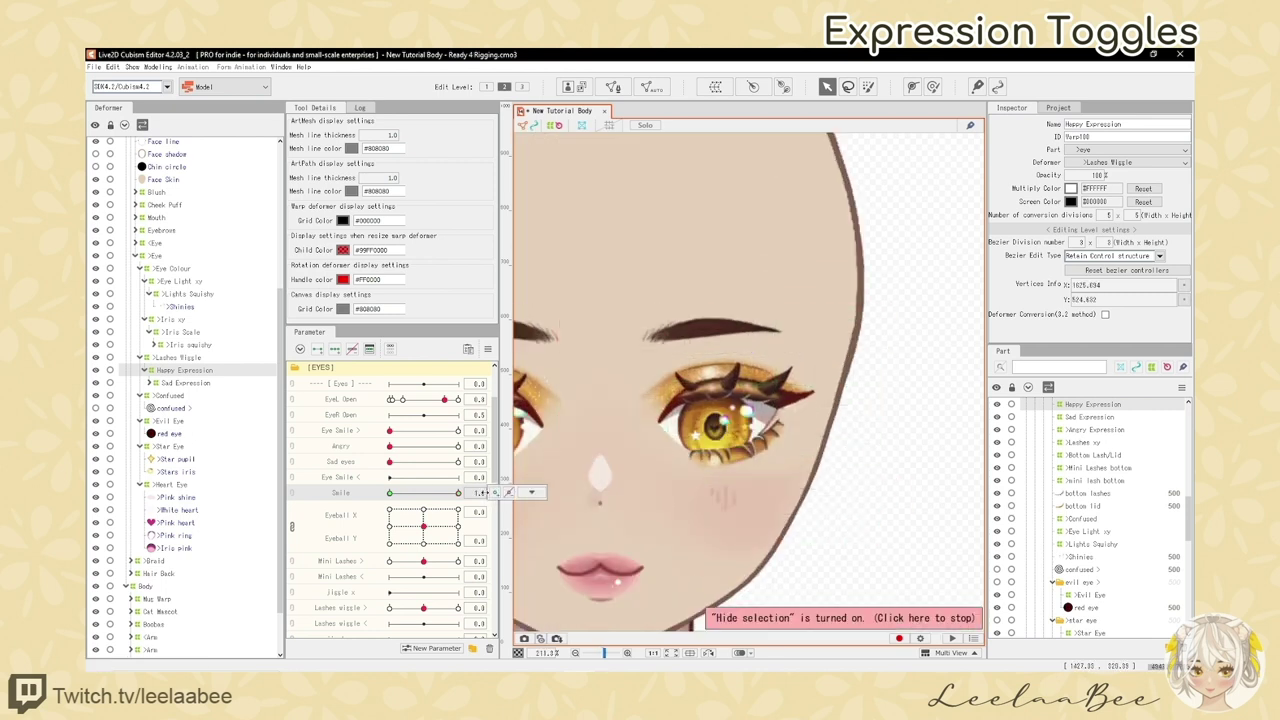
scroll(710, 420, down, 3)
drag(390, 494, 428, 494)
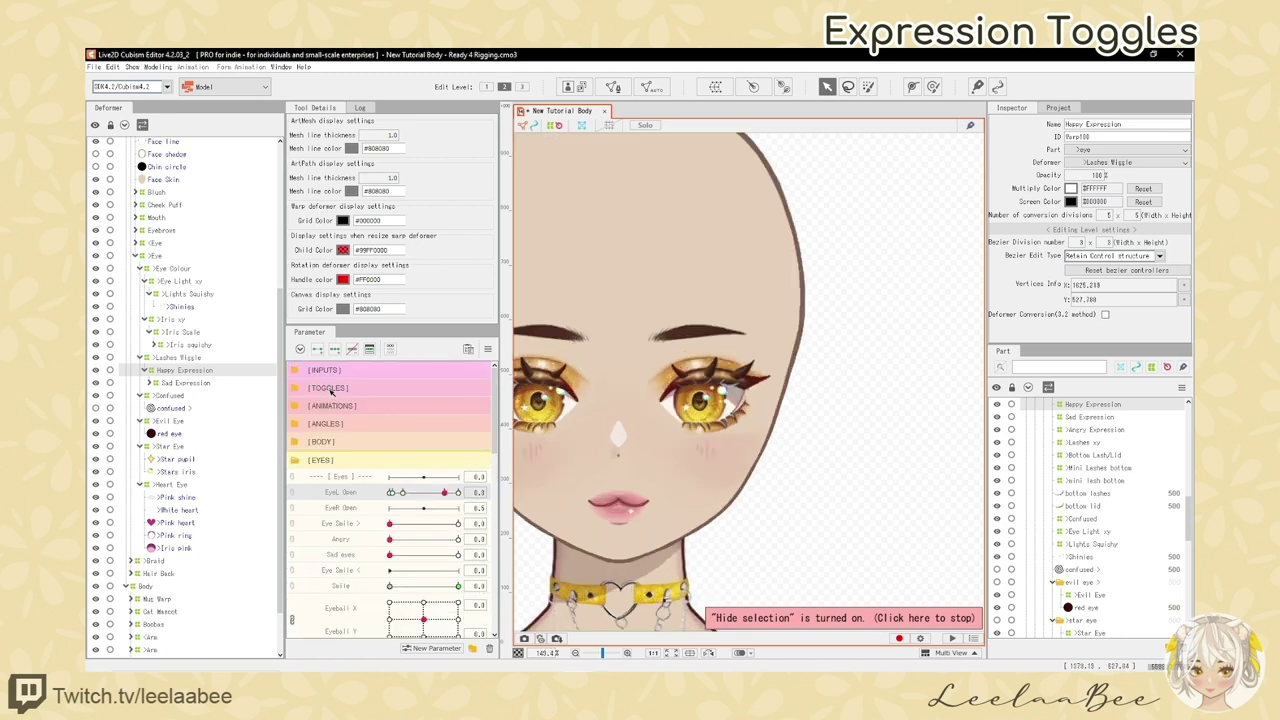
Create ConfusedToggle and Confused Animation parameters in the TOGGLES folder and key the confused swirl mesh to both.
click(330, 390)
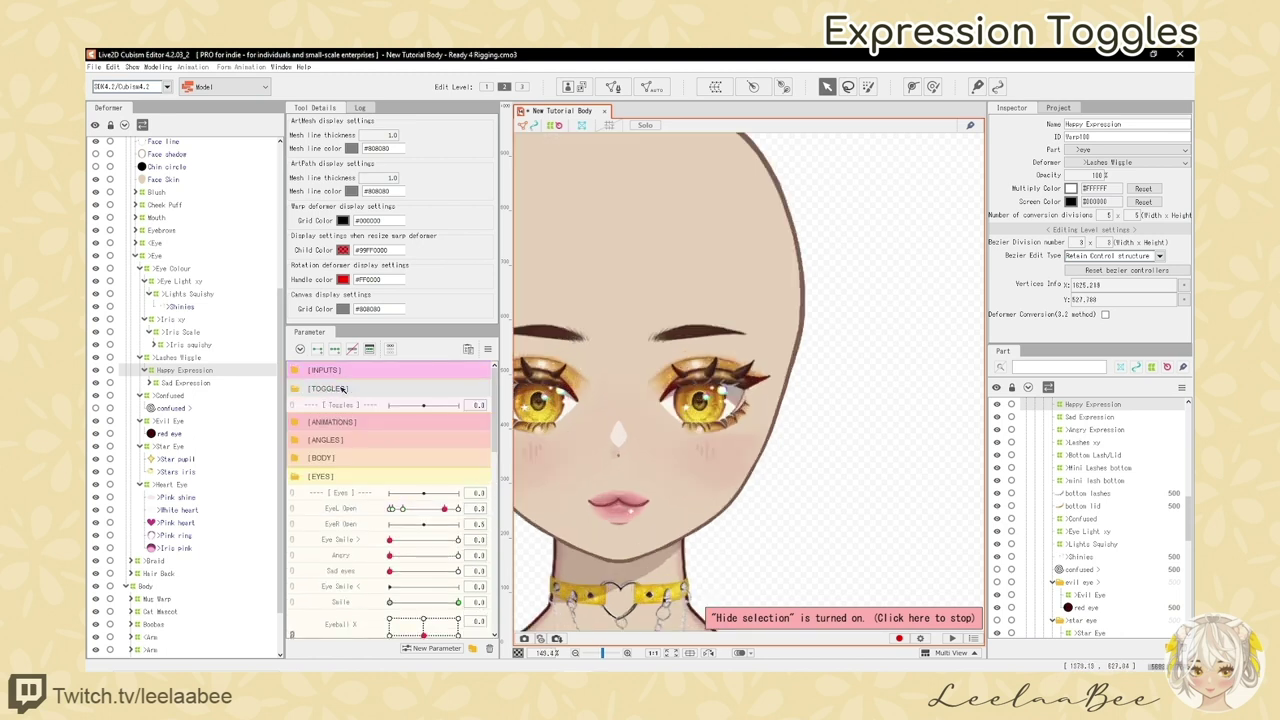
click(178, 396)
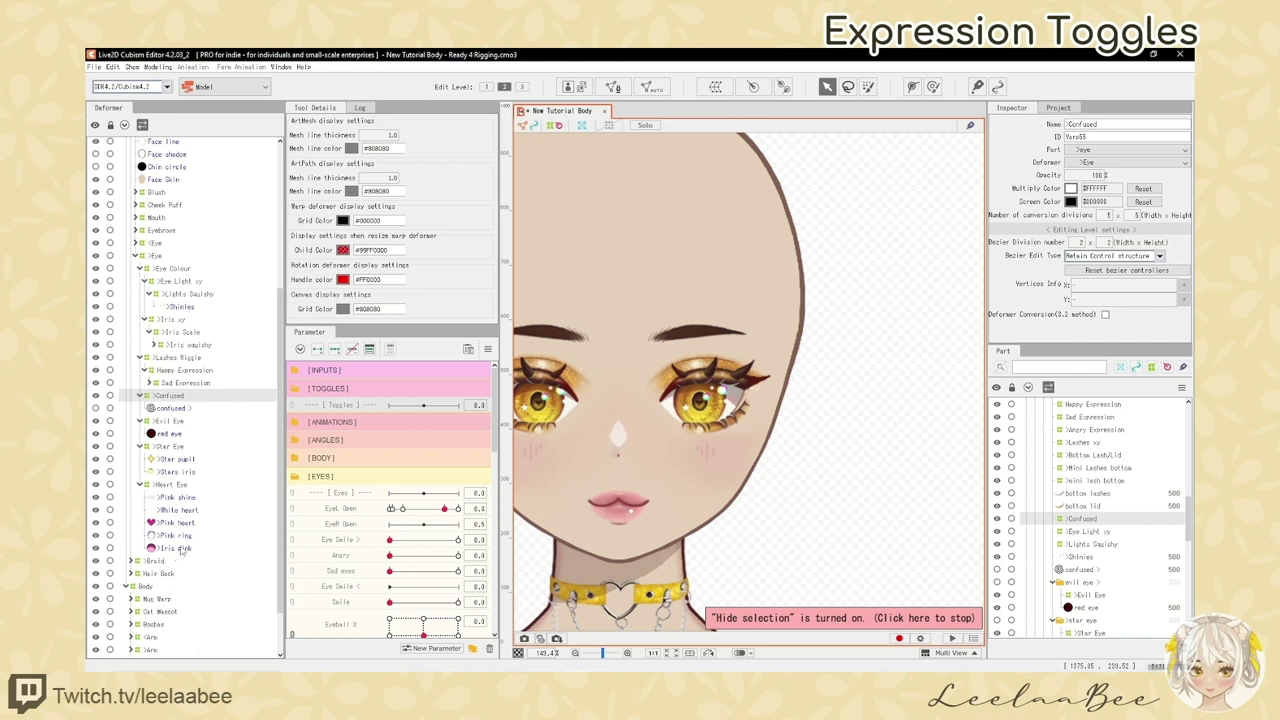
scroll(727, 451, up, 5)
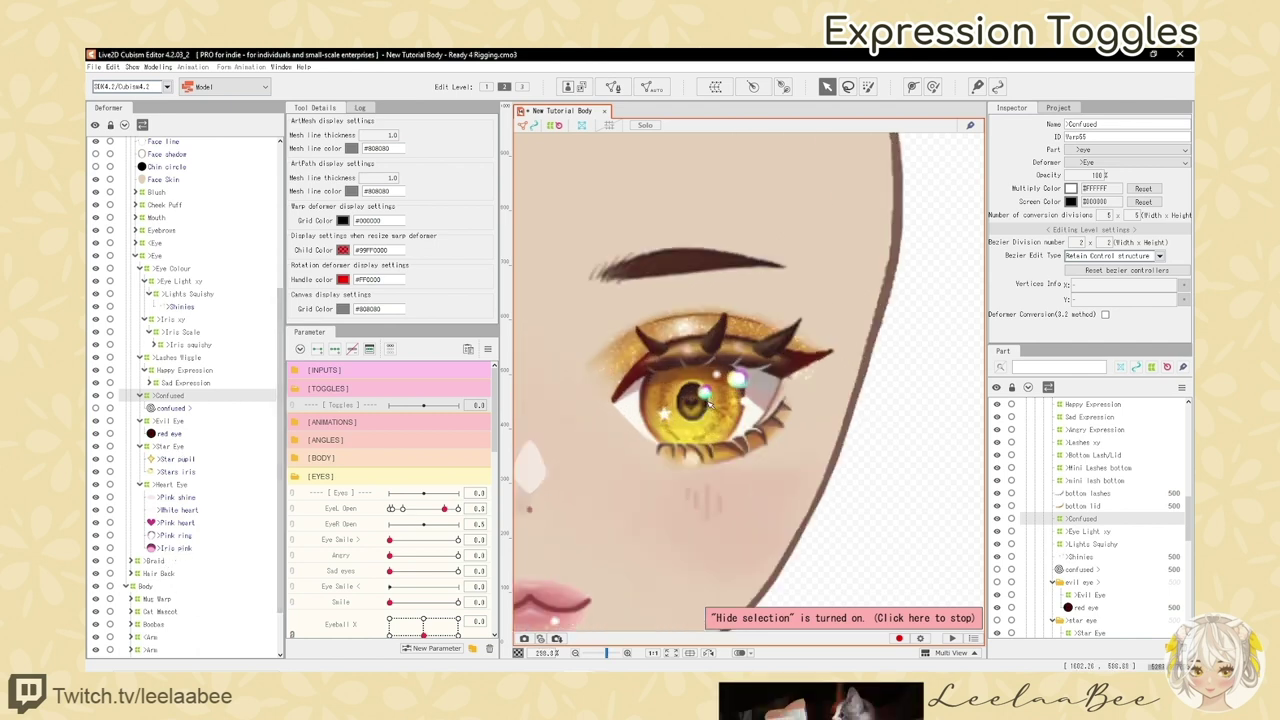
click(437, 648)
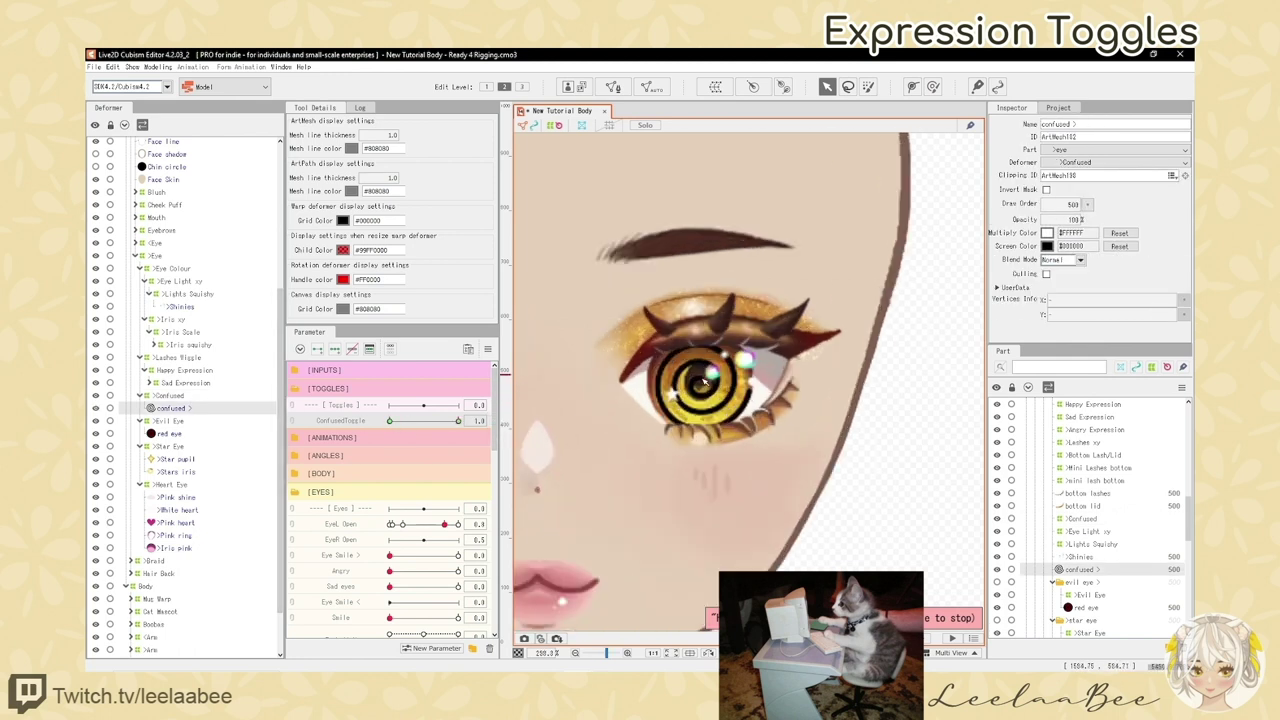
click(611, 429)
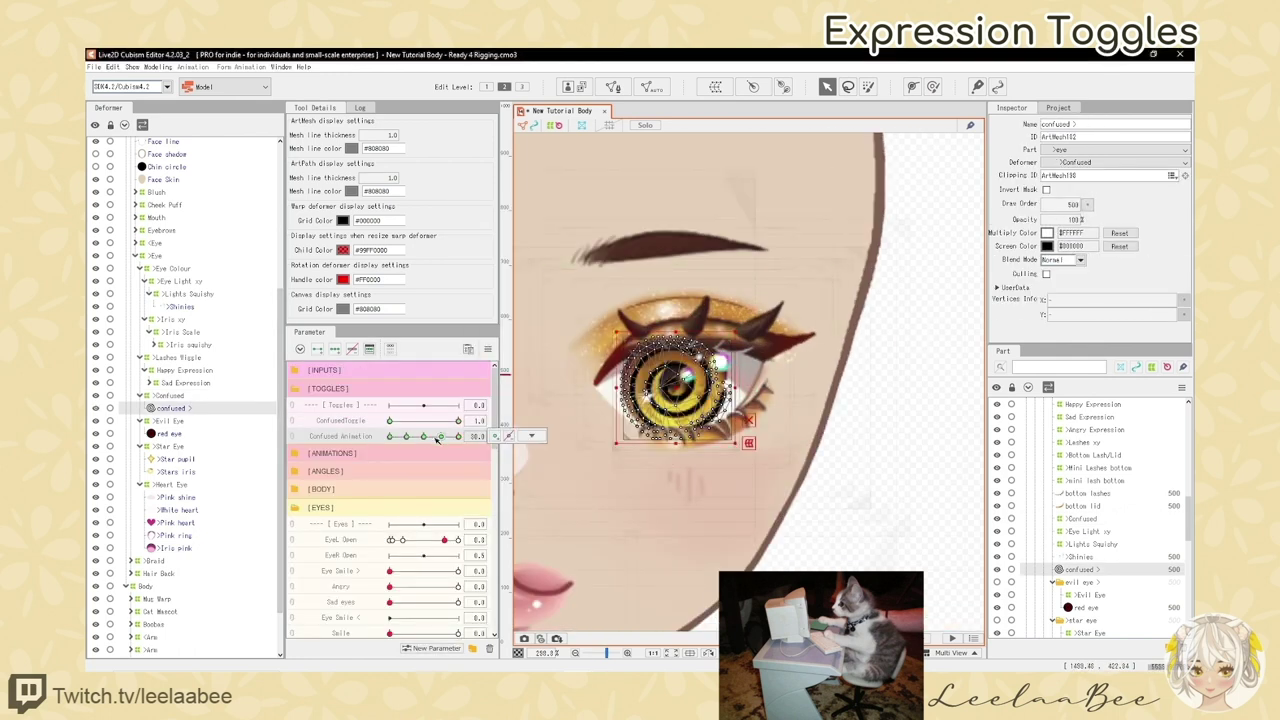
mouse_move(437, 440)
mouse_down()
mouse_move(407, 440)
mouse_move(424, 437)
mouse_up()
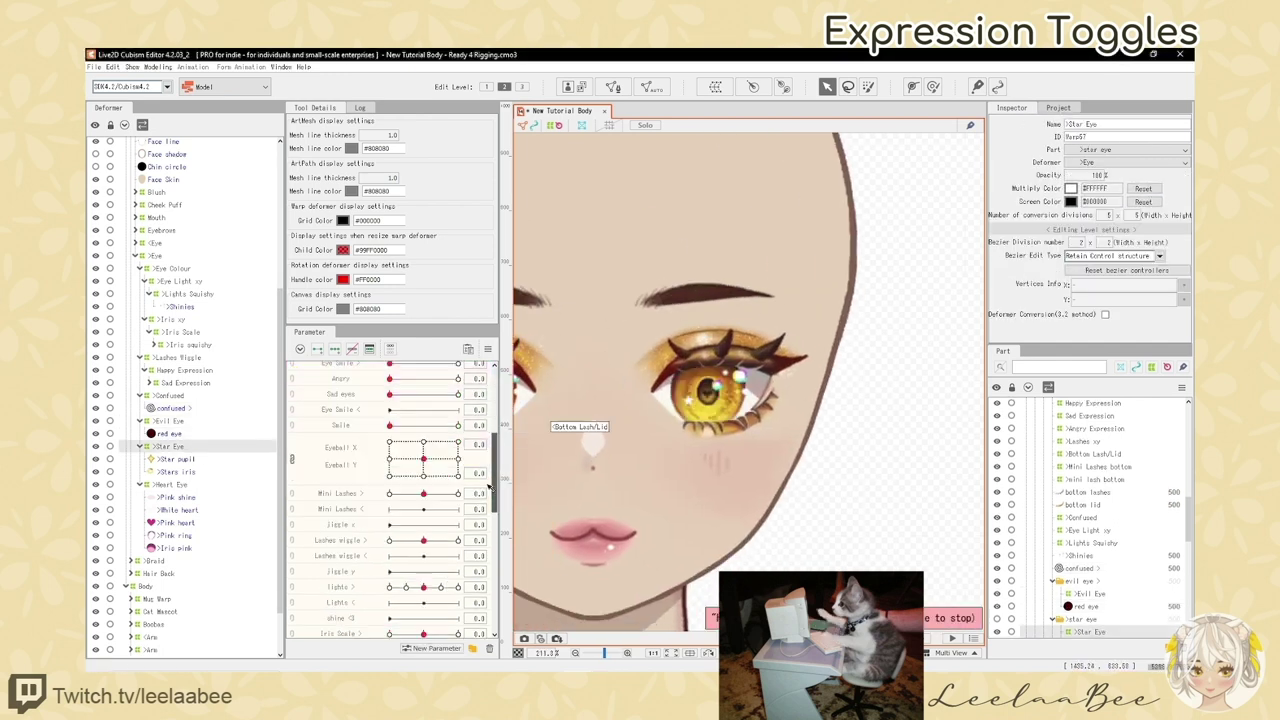
Key the Star Eye deformer to Star Eyes with 0% opacity when off, and add a star eye xy deformer keyed to Eyeball X and Y.
scroll(369, 567, down, 6)
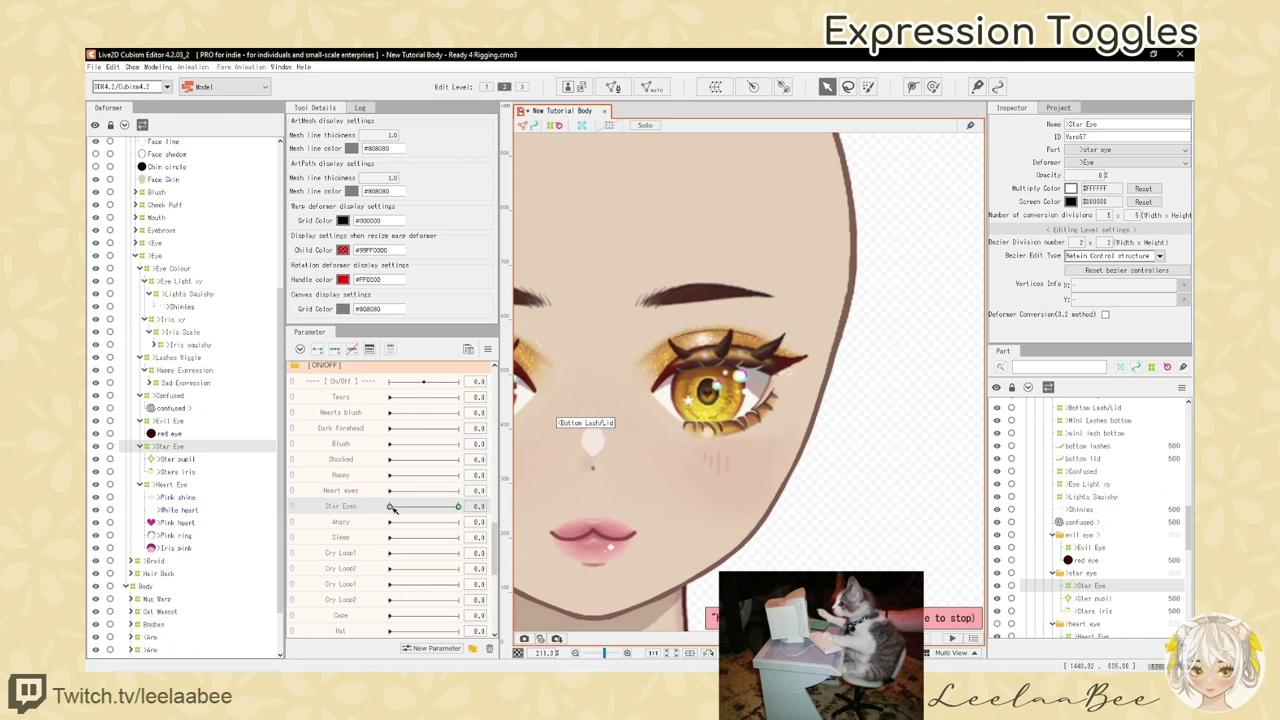
scroll(368, 480, up, 10)
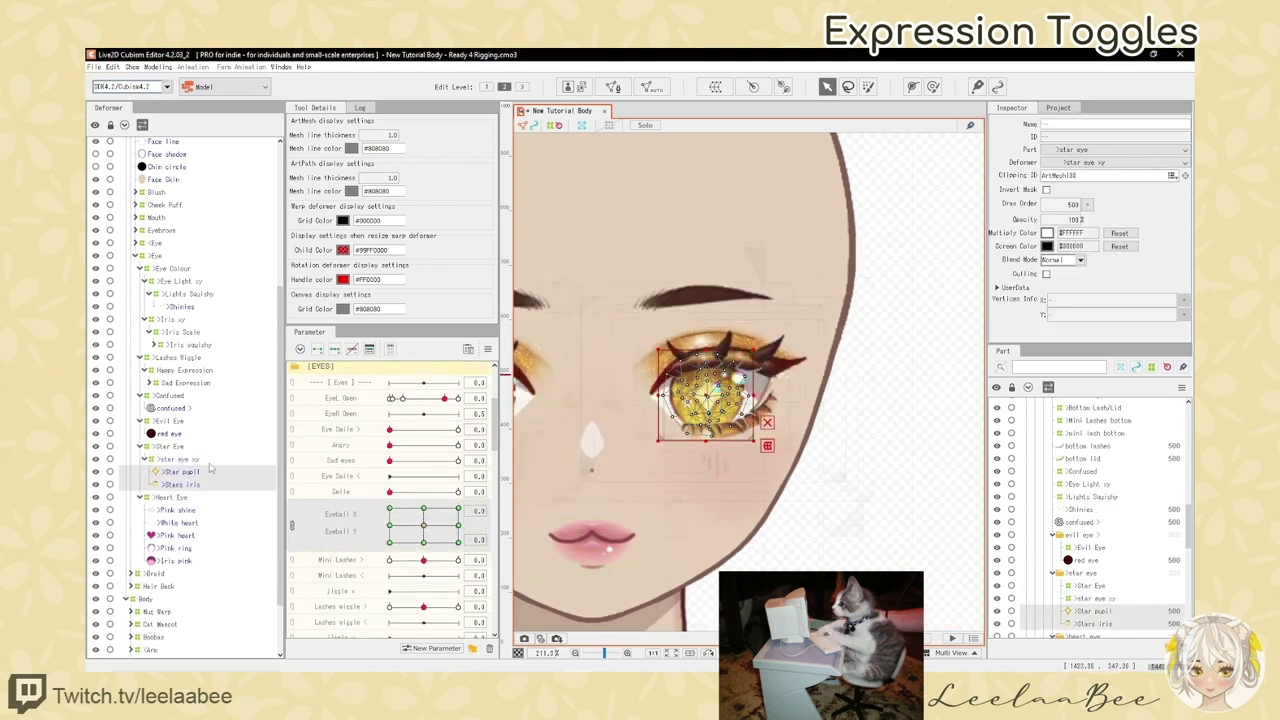
ctrl+click(207, 460)
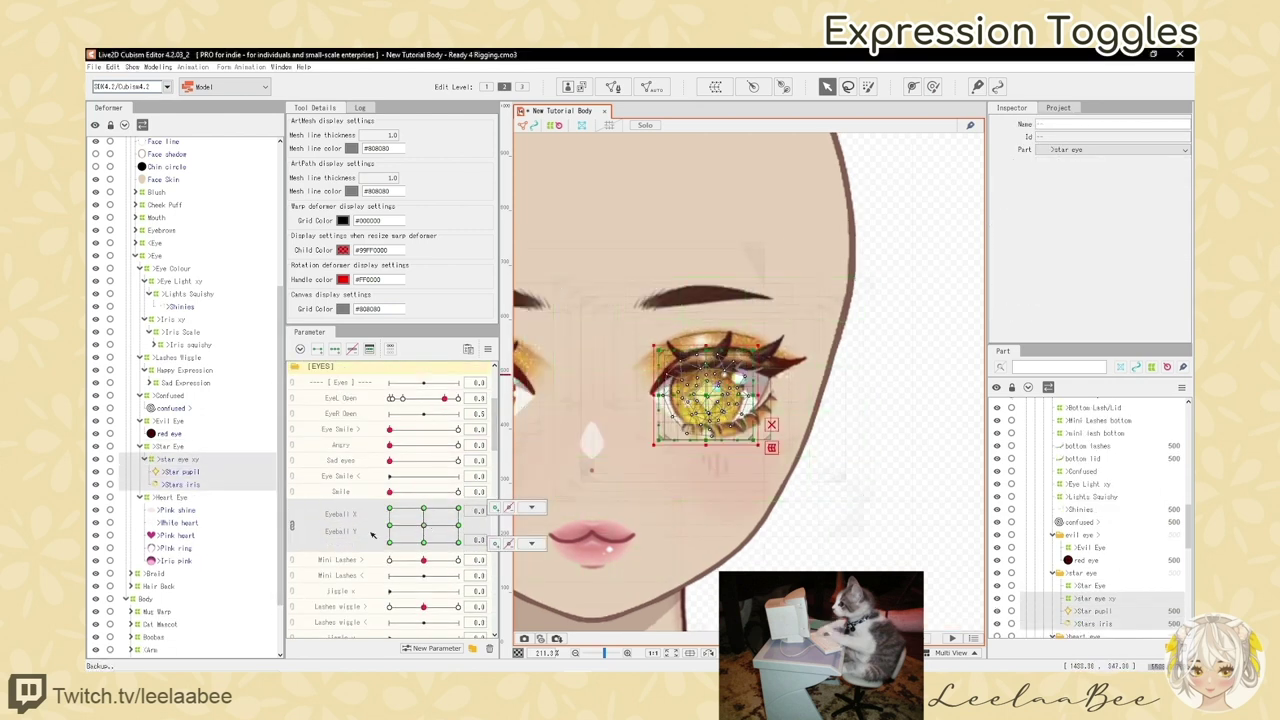
drag(390, 508, 486, 524)
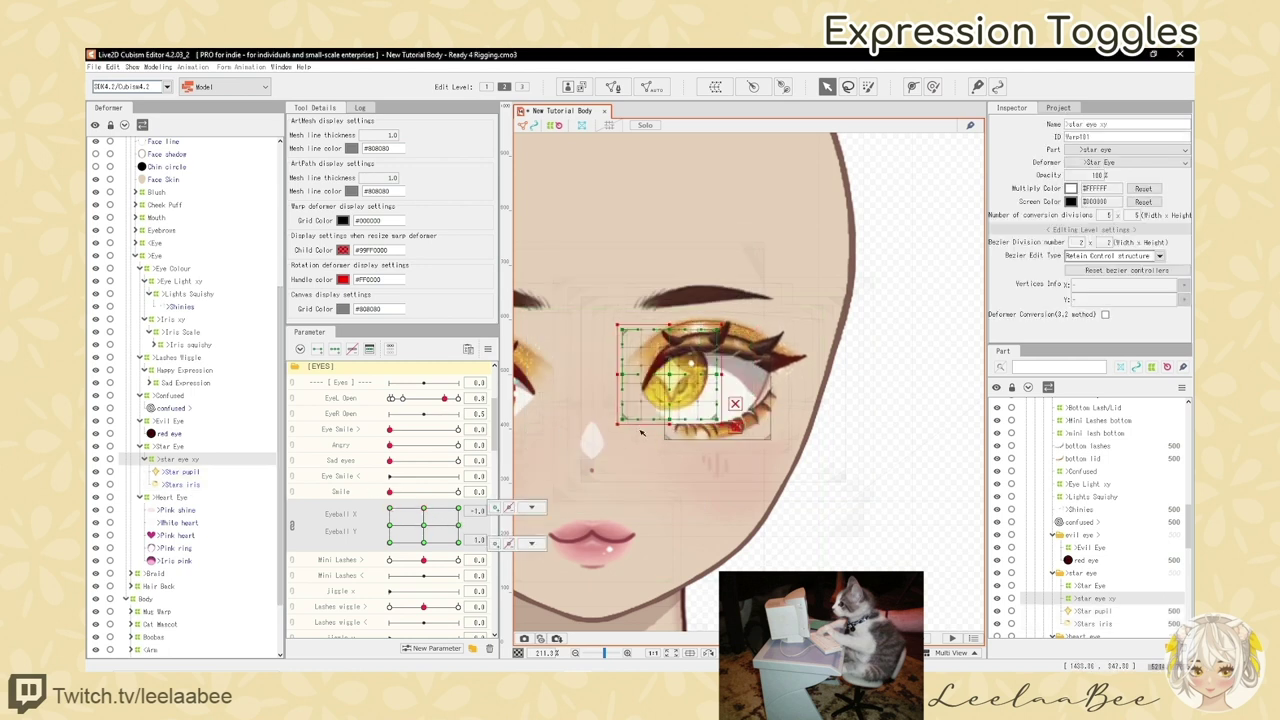
click(182, 472)
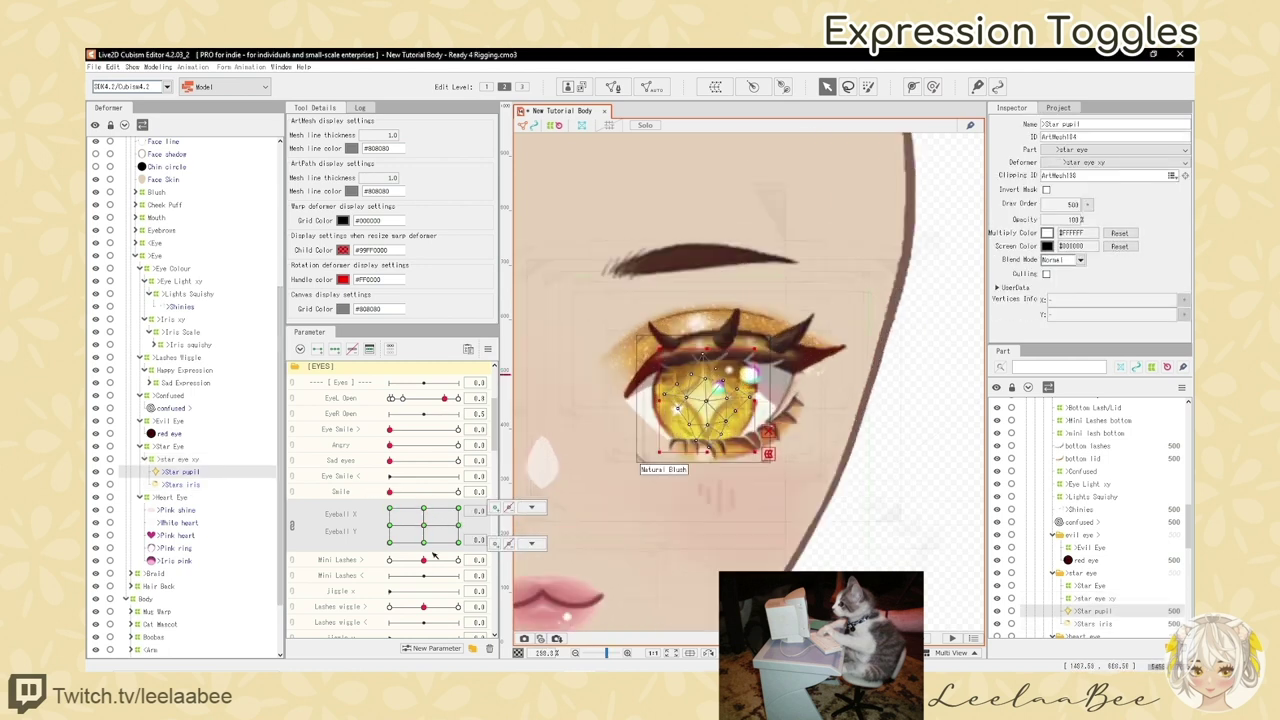
Key the Heart Eye deformer to the two ends of the Heart eyes parameter.
scroll(345, 580, down, 3)
click(318, 350)
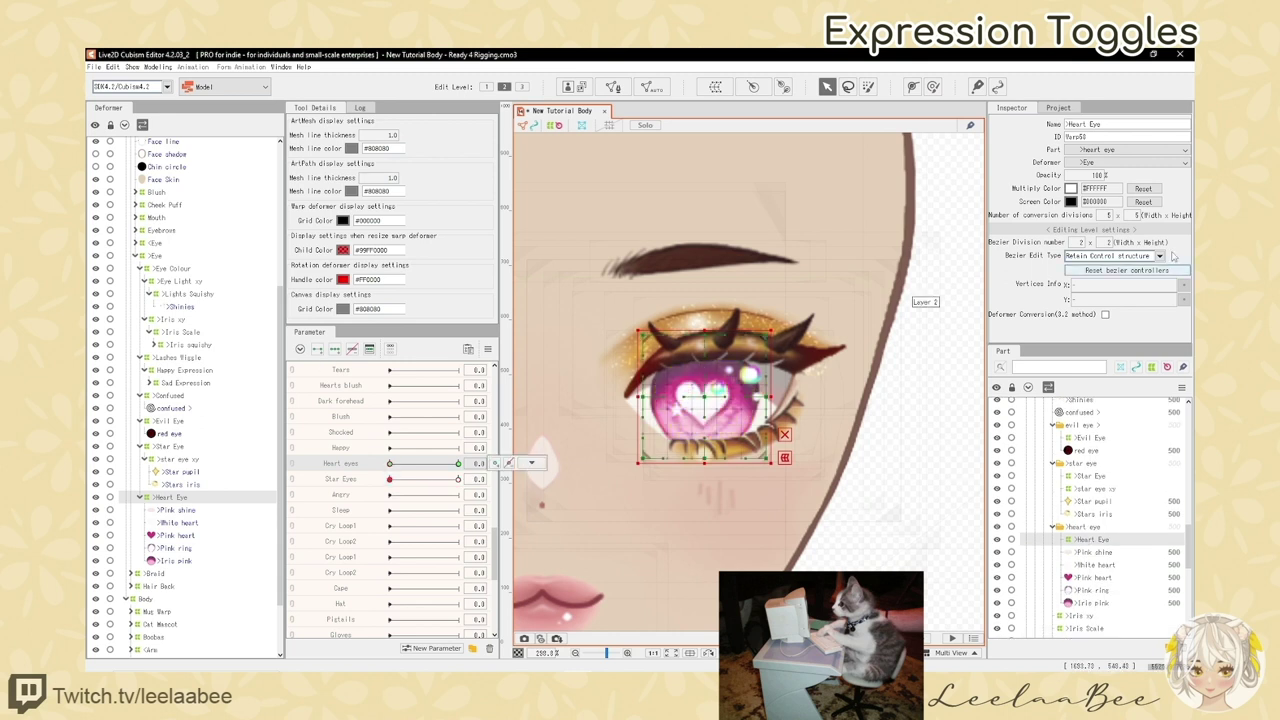
scroll(420, 520, down, 1)
click(508, 459)
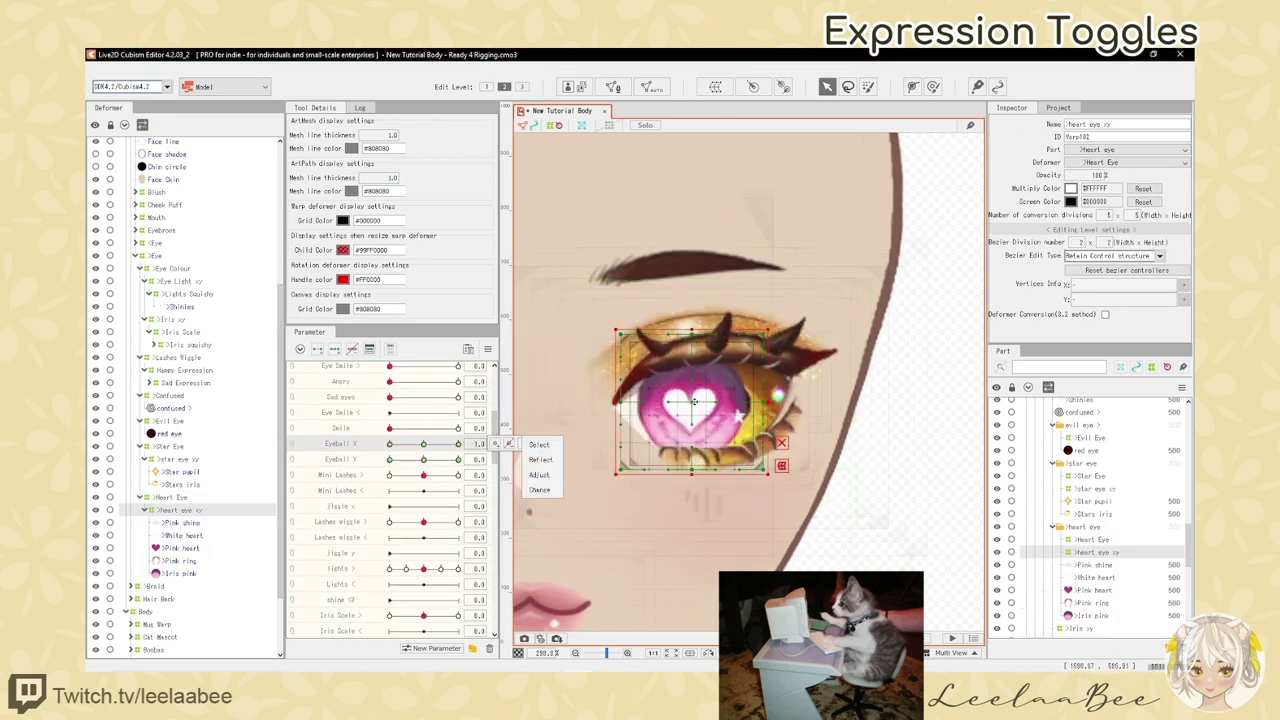
Pose the heart eye xy deformer at the Eyeball X and Y extremes and add a heart eye pupil deformer around the white and pink hearts.
click(292, 444)
click(458, 444)
drag(692, 401, 751, 370)
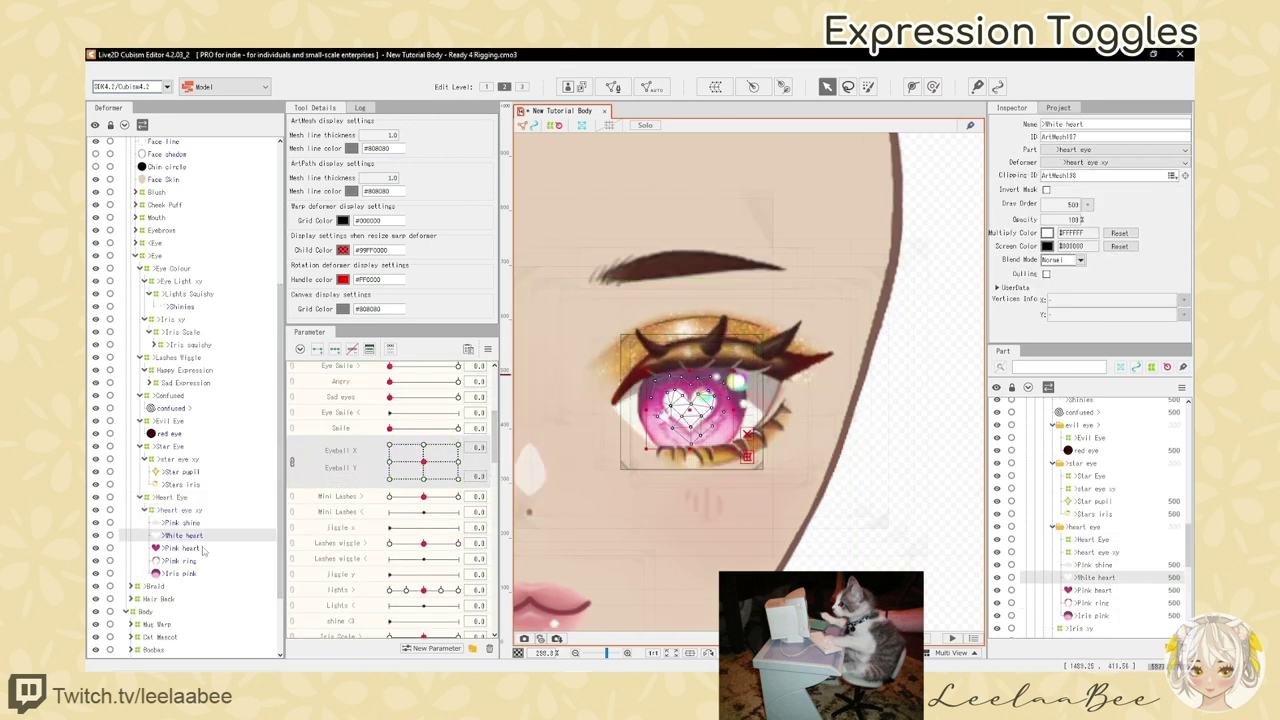
drag(457, 445, 390, 476)
click(424, 461)
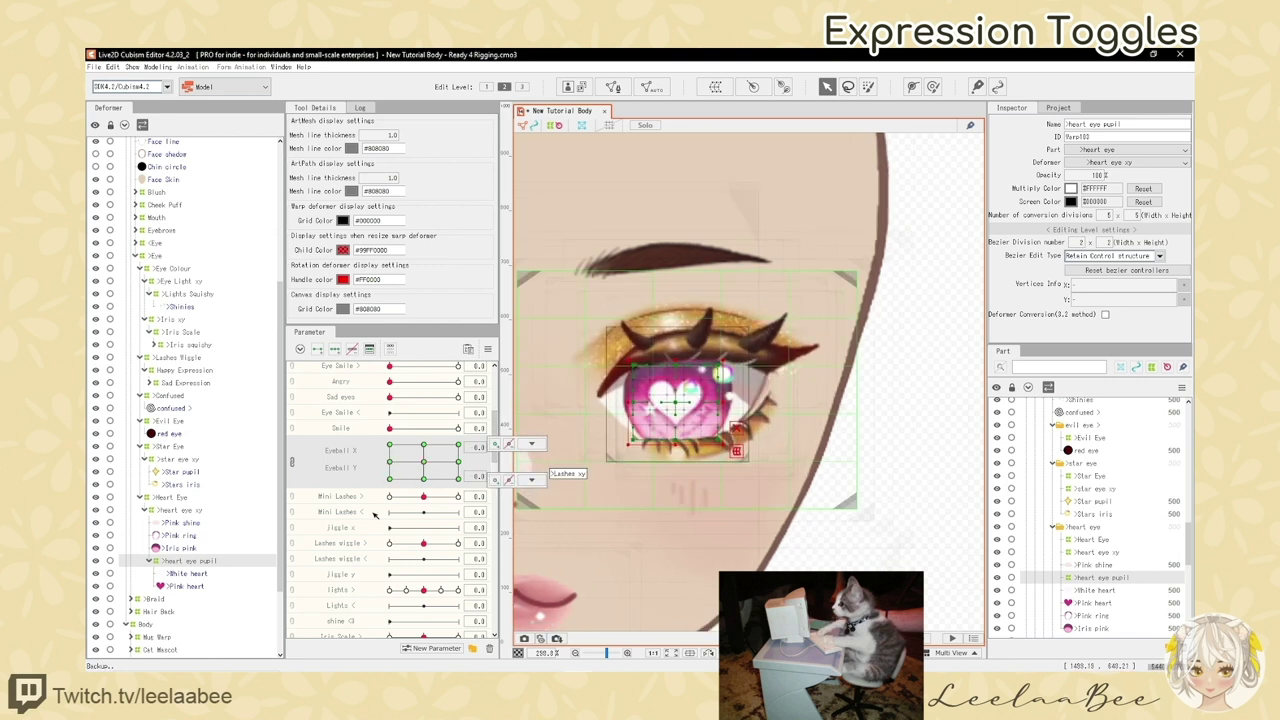
Reshape the Heart Eye deformer at the highest and lowest Iris Scale keys to enlarge and shrink the heart iris.
scroll(440, 520, down, 3)
click(458, 544)
click(185, 498)
scroll(710, 410, up, 3)
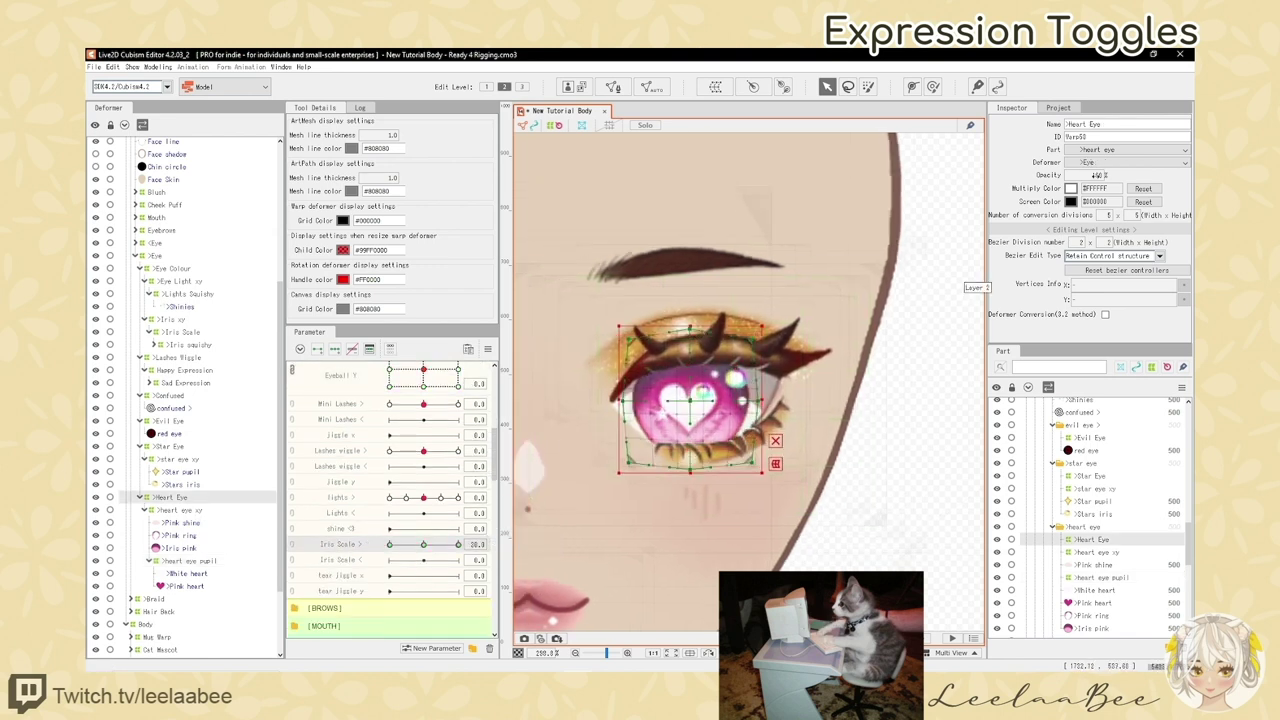
drag(601, 403, 613, 404)
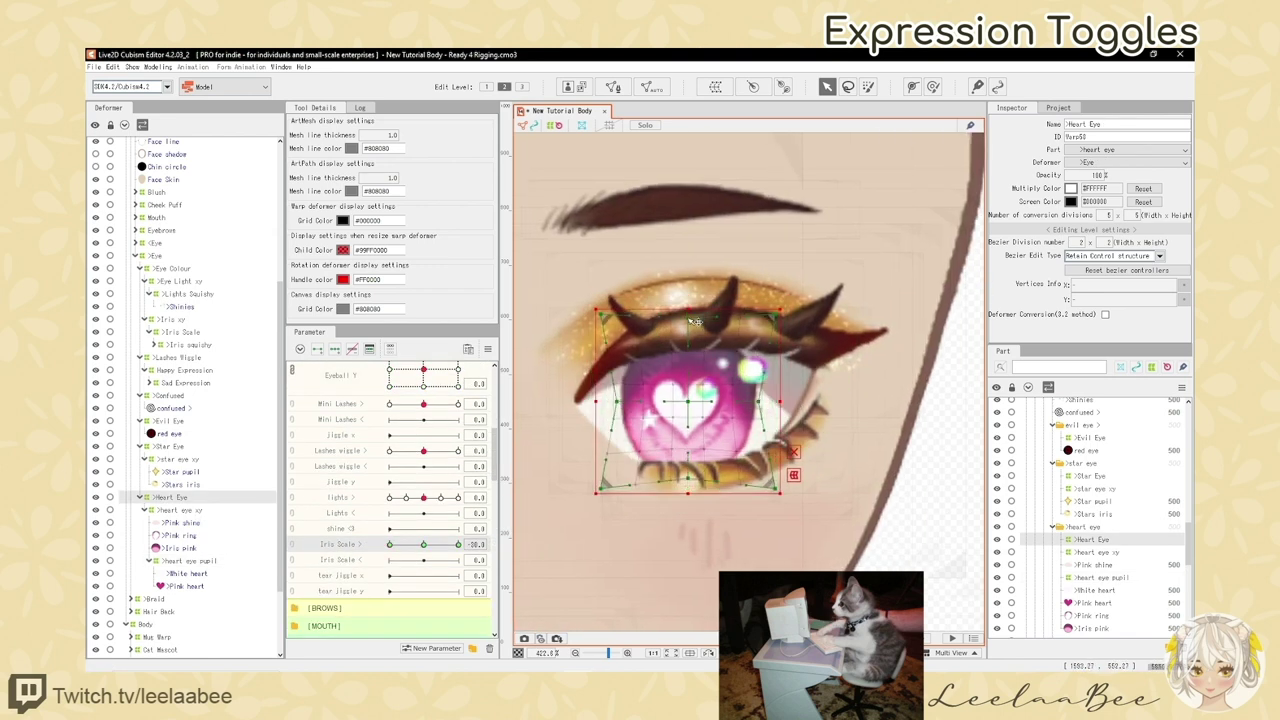
click(424, 370)
click(390, 544)
drag(688, 427, 682, 430)
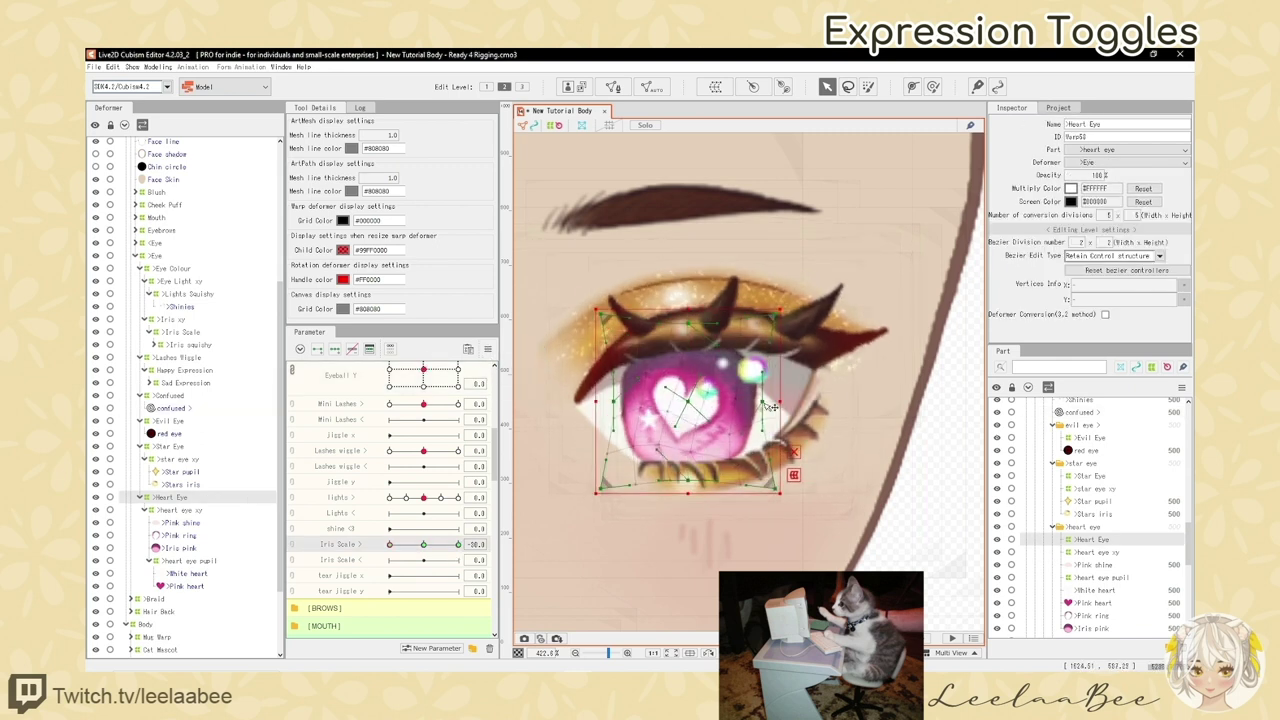
Adjust the heart eye pupil deformer at the lowest Iris Scale key and check the scaling.
click(424, 370)
click(190, 561)
click(390, 544)
scroll(700, 420, up, 2)
click(172, 498)
click(190, 561)
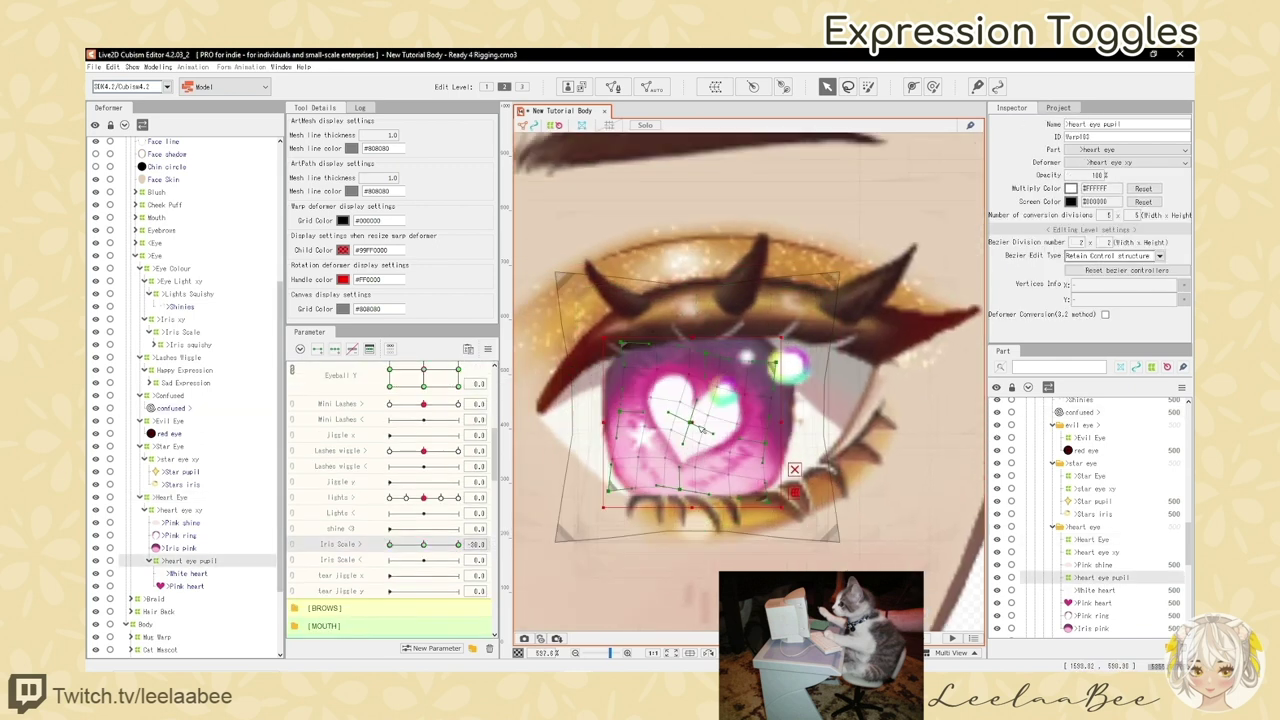
drag(390, 544, 424, 544)
scroll(676, 419, down, 2)
scroll(366, 455, up, 5)
Create a warp deformer named heart eye open as the parent of the Heart Eye deformer.
drag(445, 427, 494, 551)
click(172, 498)
click(715, 87)
text(open)
click(648, 452)
click(532, 427)
With the heart eyes switched off, key the Star Eye deformer to the EyeL Open parameter.
scroll(717, 394, down, 2)
scroll(352, 572, down, 5)
scroll(352, 572, up, 10)
drag(458, 476, 390, 476)
click(184, 459)
click(168, 446)
scroll(390, 500, up, 5)
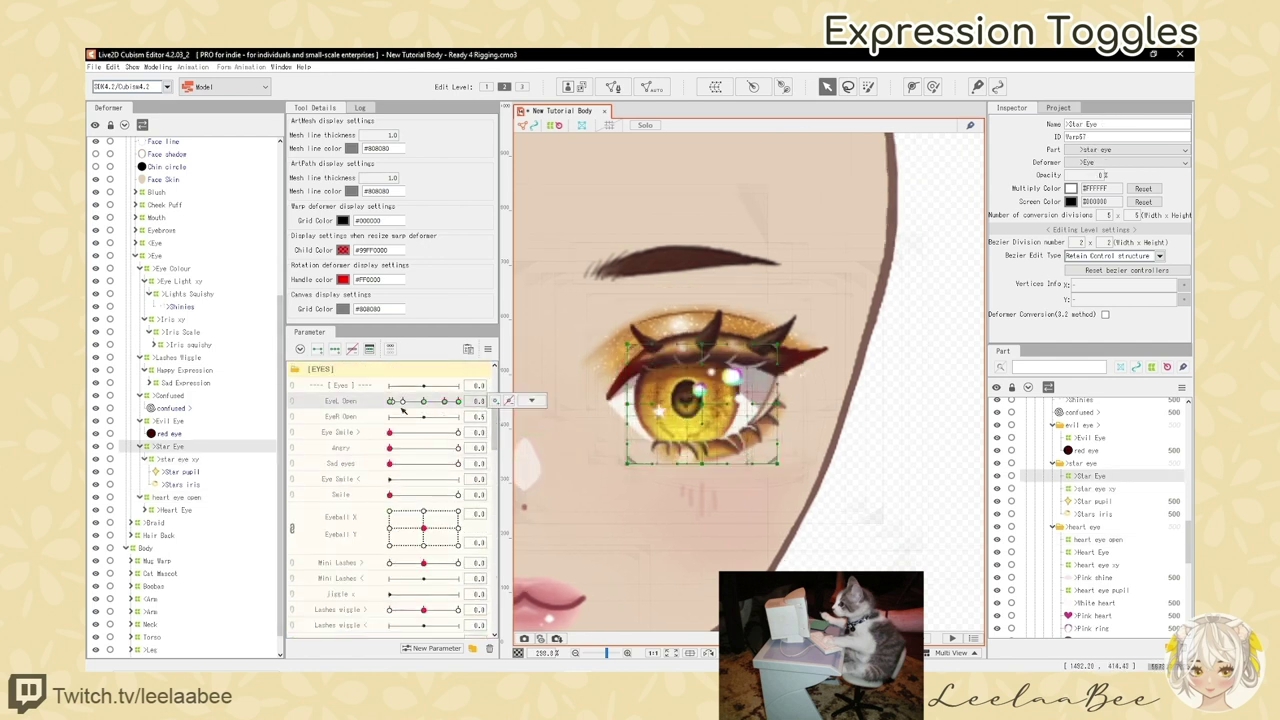
Create a warp deformer named star eye Iris Scale as the parent of Star Eye and enlarge it at the highest Iris Scale key.
scroll(702, 406, up, 2)
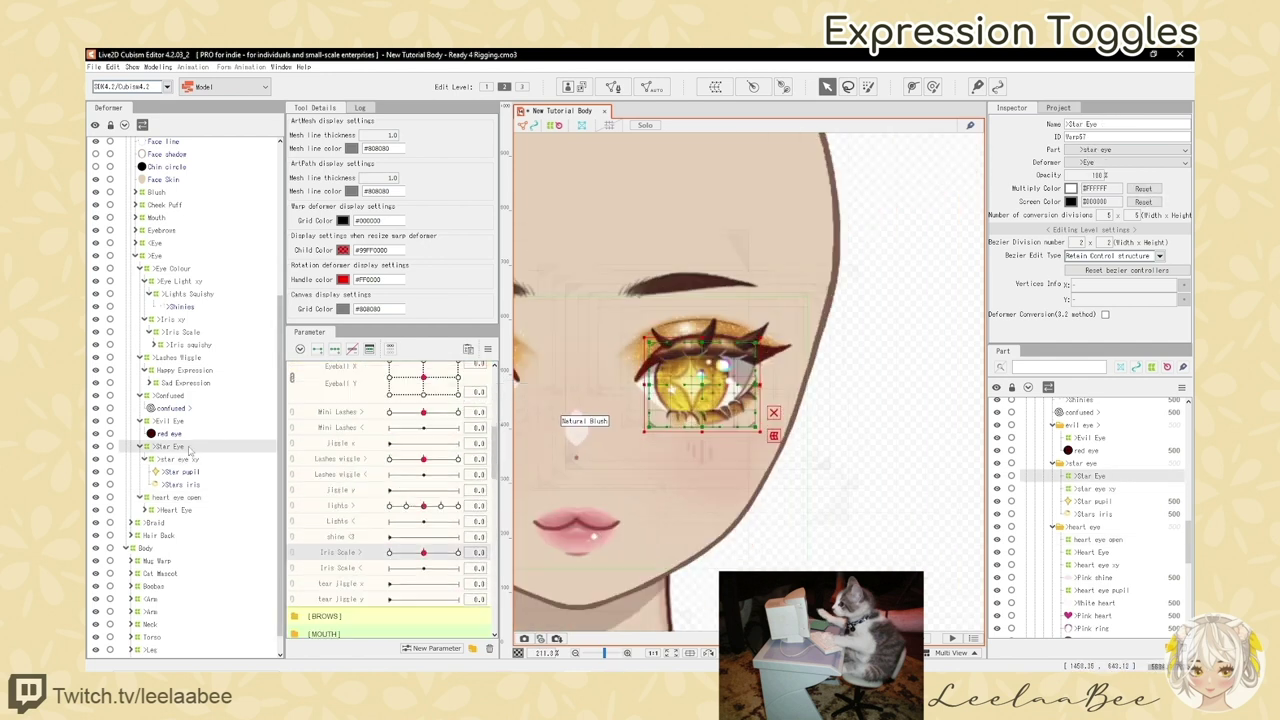
scroll(843, 390, up, 2)
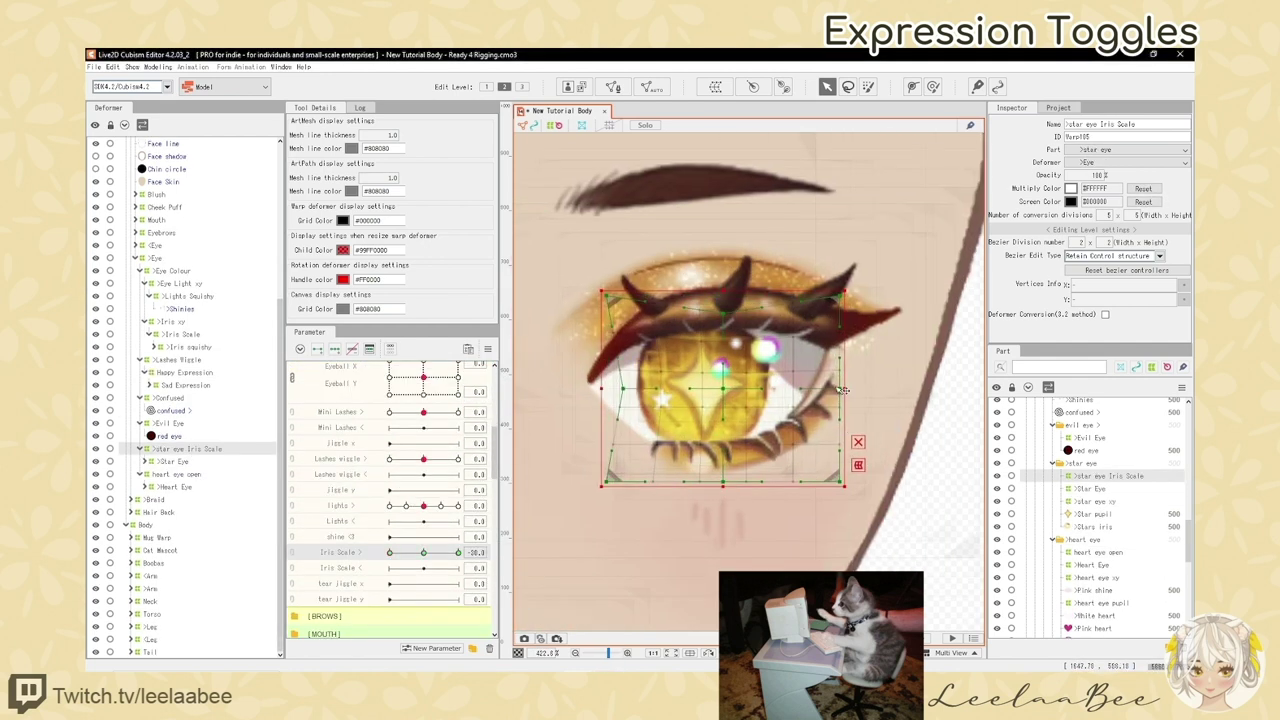
drag(390, 552, 458, 552)
drag(723, 296, 723, 275)
drag(840, 388, 856, 388)
drag(723, 482, 723, 494)
drag(606, 388, 598, 388)
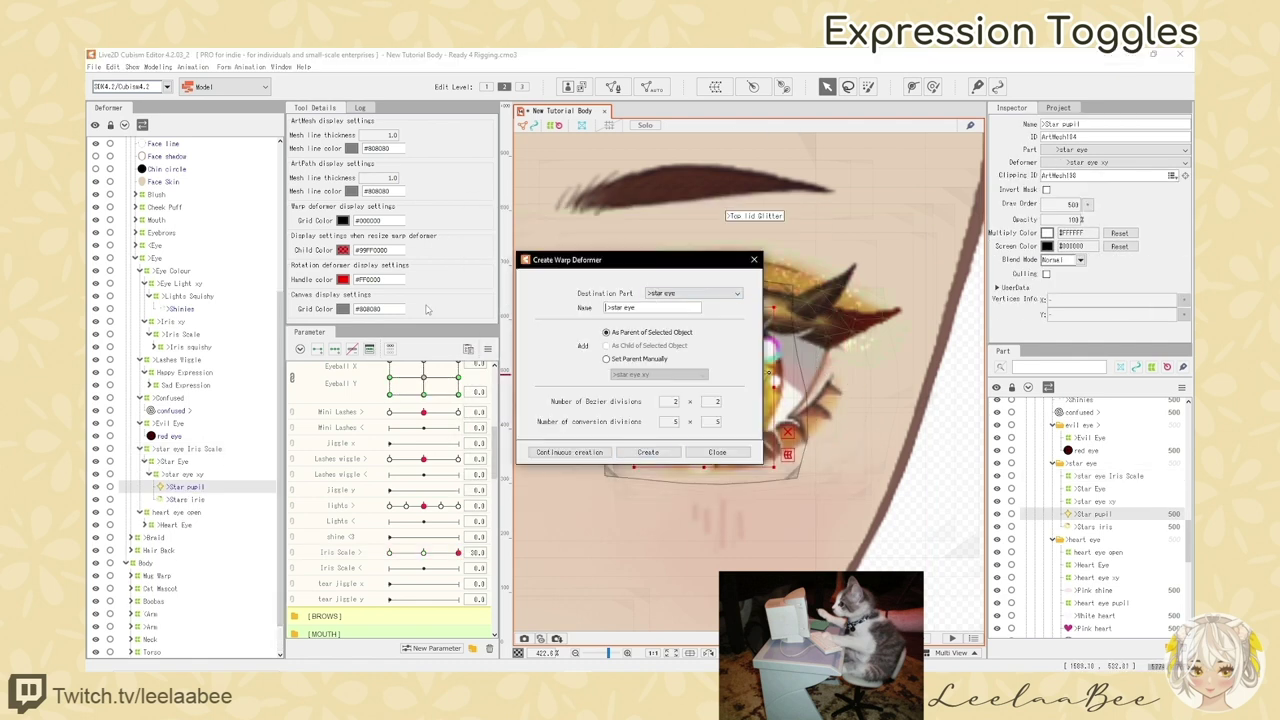
Create a warp deformer named star eye pupil as the parent of the Star pupil mesh.
click(635, 451)
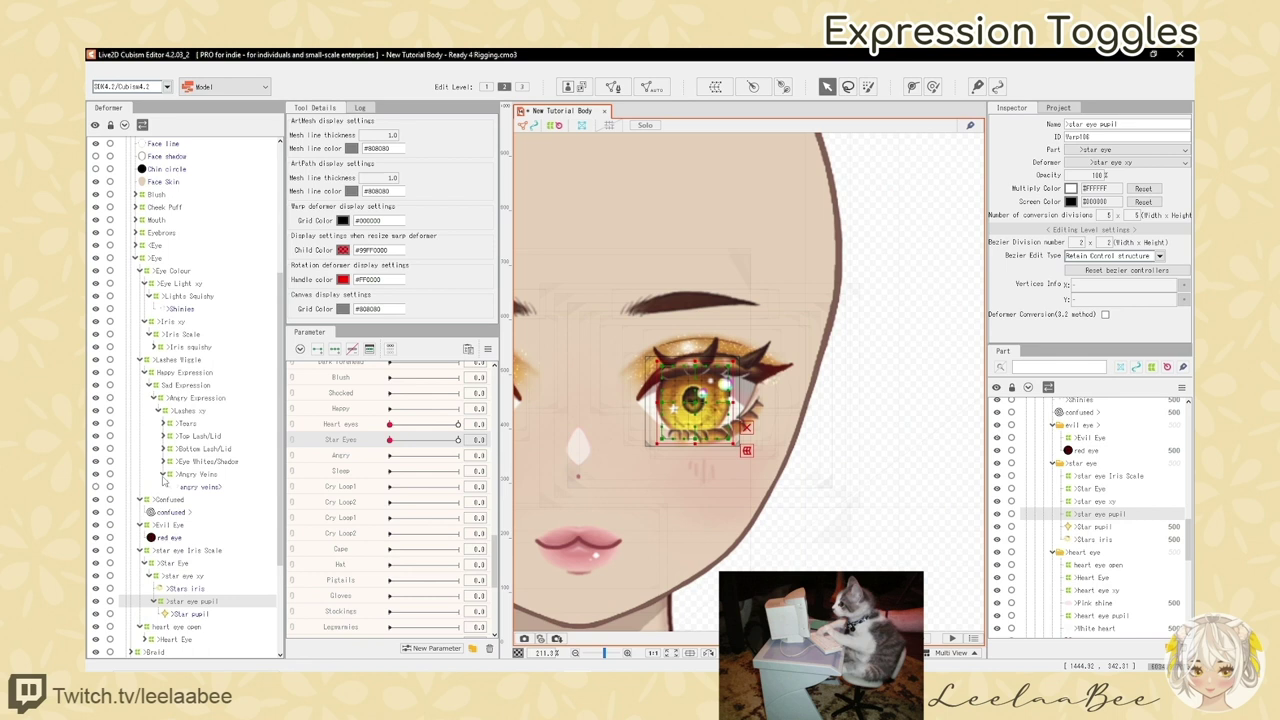
Key the Angry Veins deformer to the Angry on/off parameter and the Tears deformer to the Tears on/off parameter.
click(683, 479)
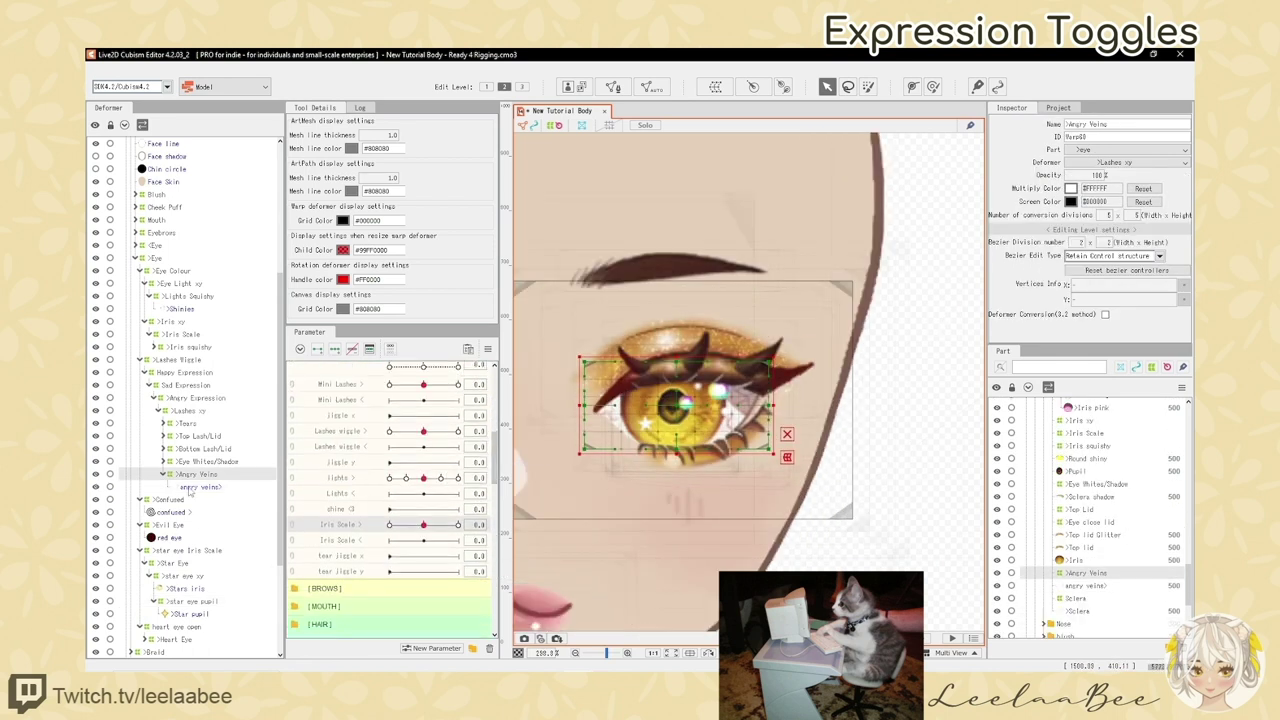
scroll(160, 443, down, 2)
click(165, 448)
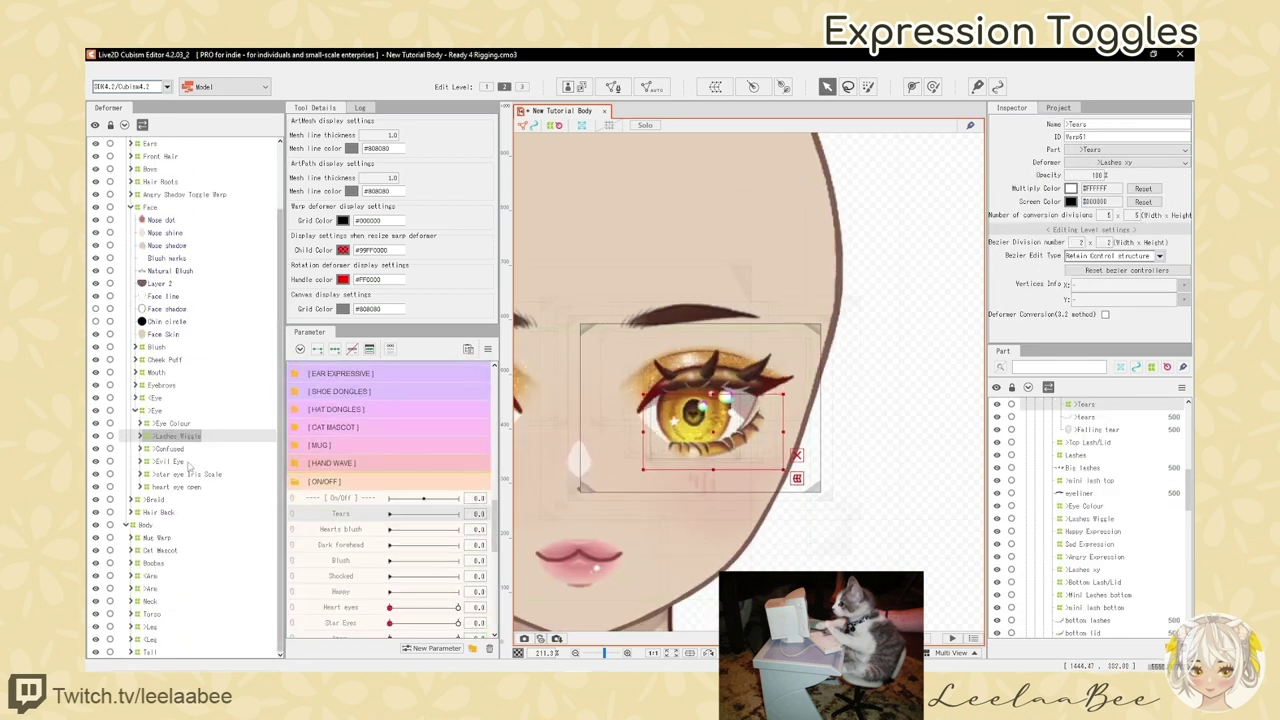
click(186, 466)
click(186, 453)
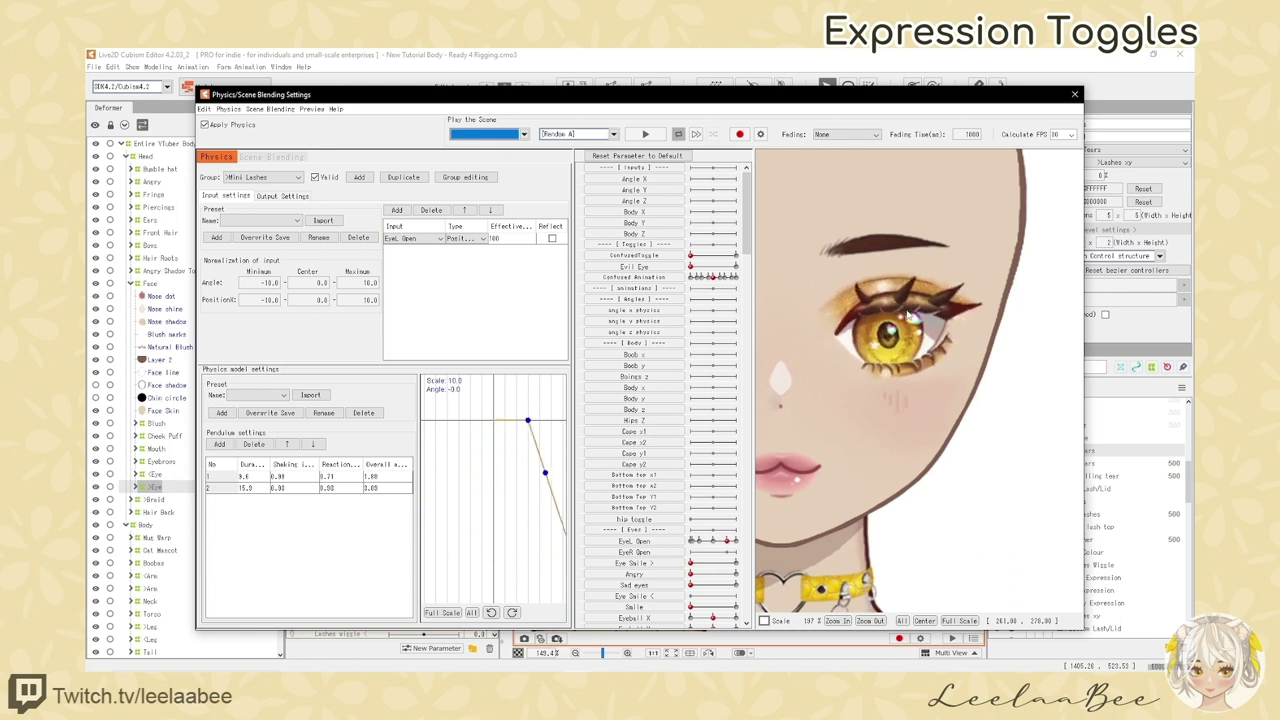
Preview the Evil Eye and ConfusedToggle parameters and the angry and sad lid shapes in the physics settings.
click(736, 266)
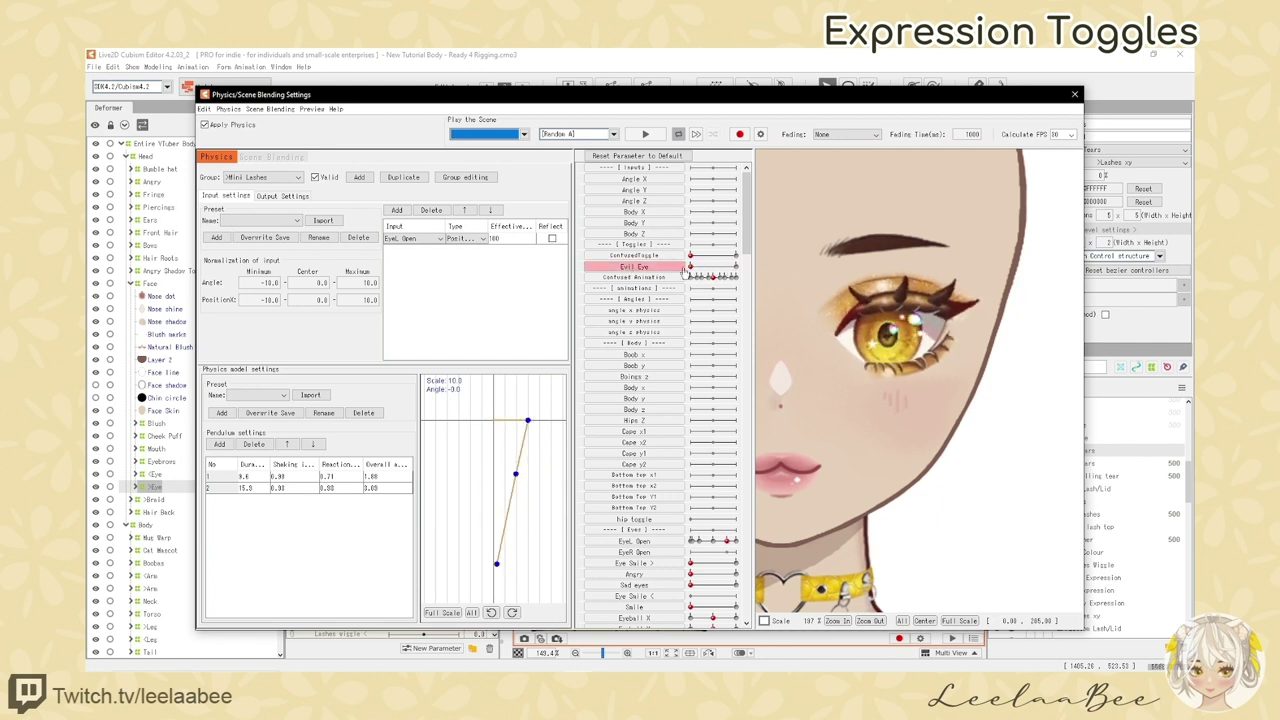
drag(691, 256, 780, 267)
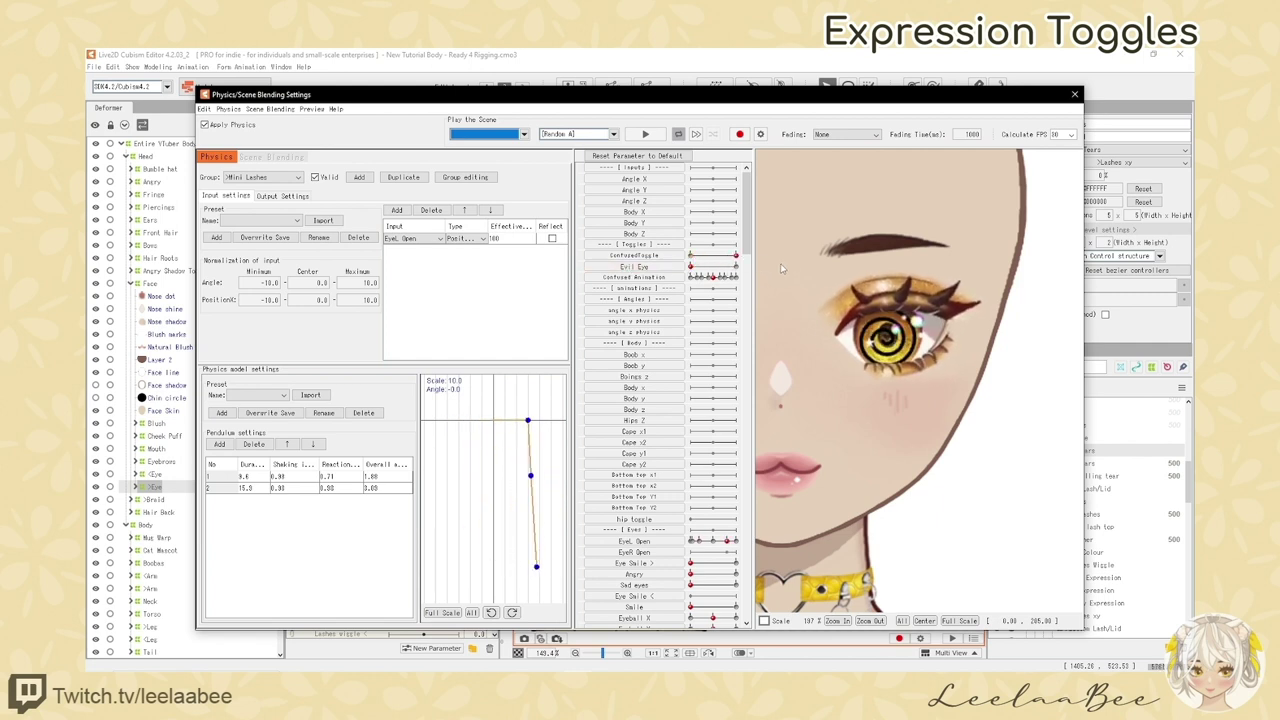
scroll(705, 327, down, 8)
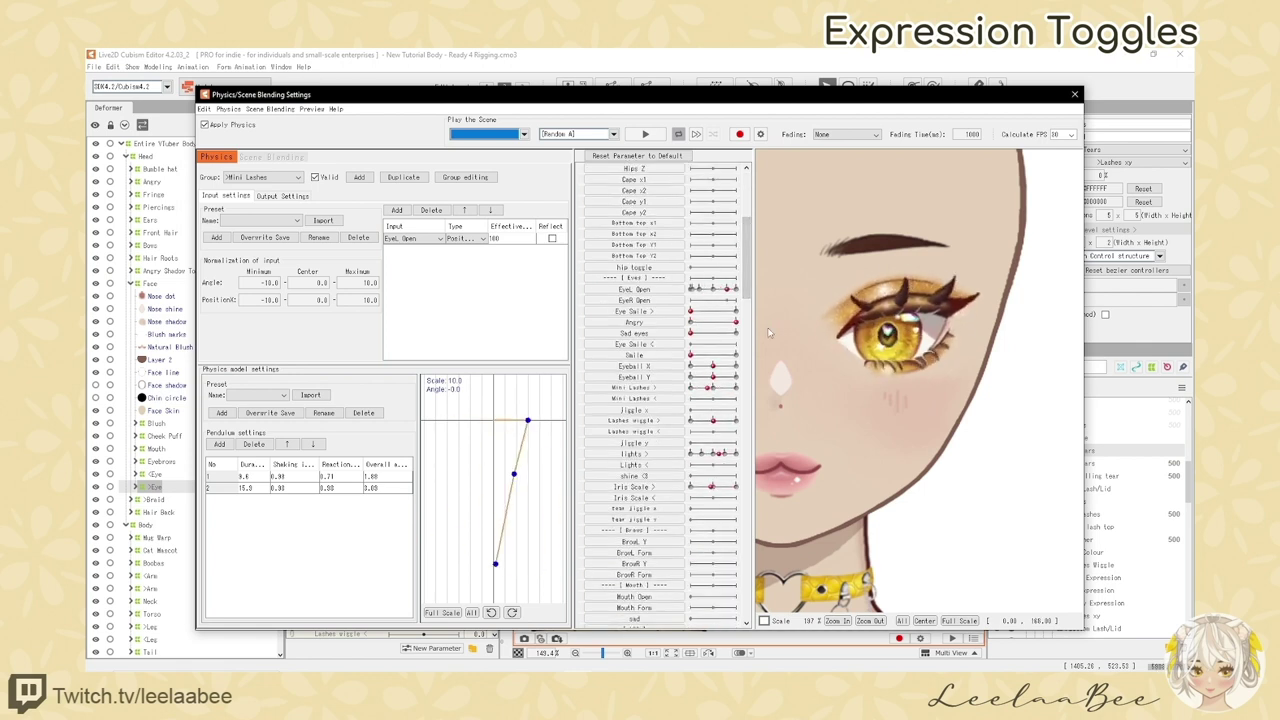
drag(769, 332, 713, 358)
click(664, 334)
scroll(705, 340, down, 10)
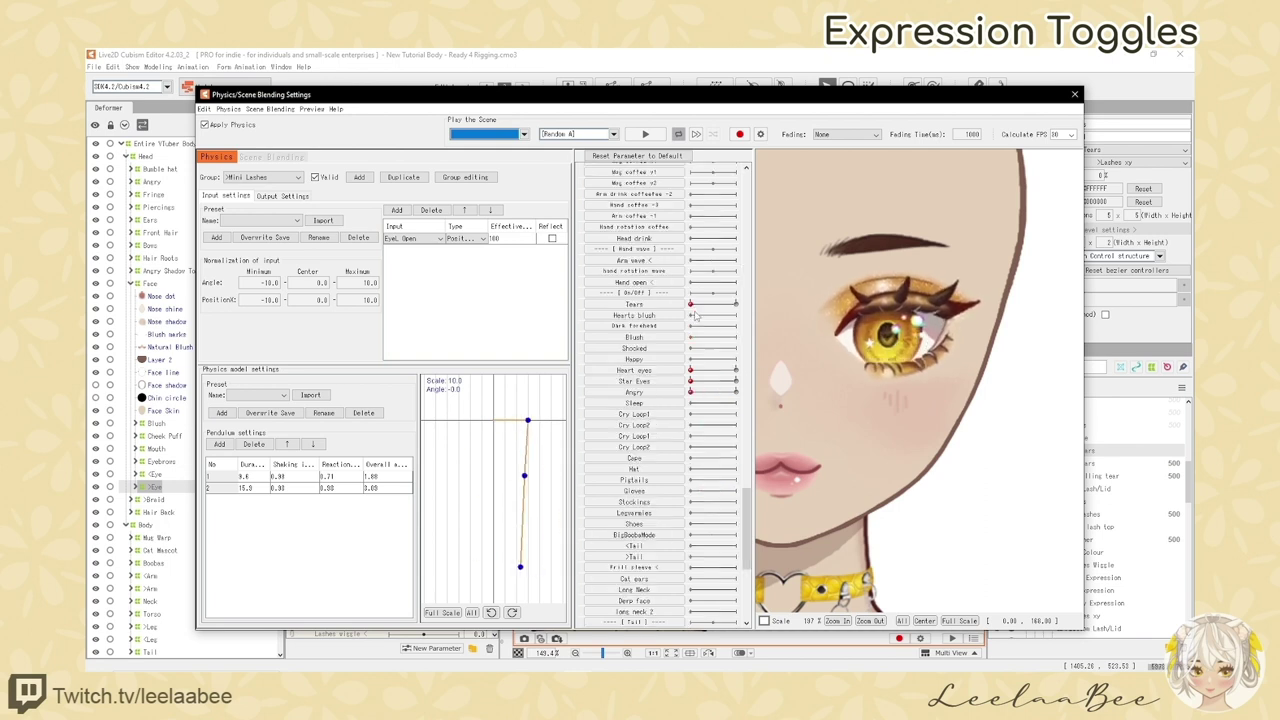
Preview the Tears, Heart eyes, Star Eyes and Angry on/off toggles one after another.
drag(736, 303, 690, 303)
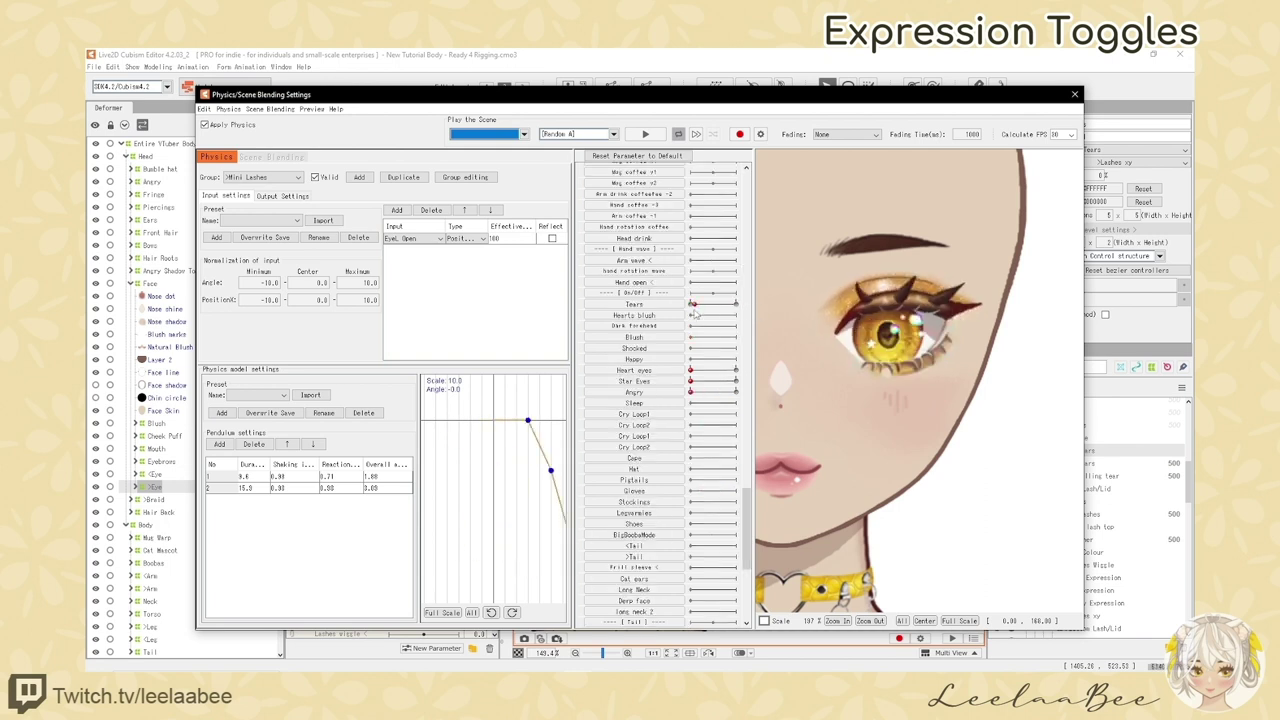
drag(690, 370, 703, 372)
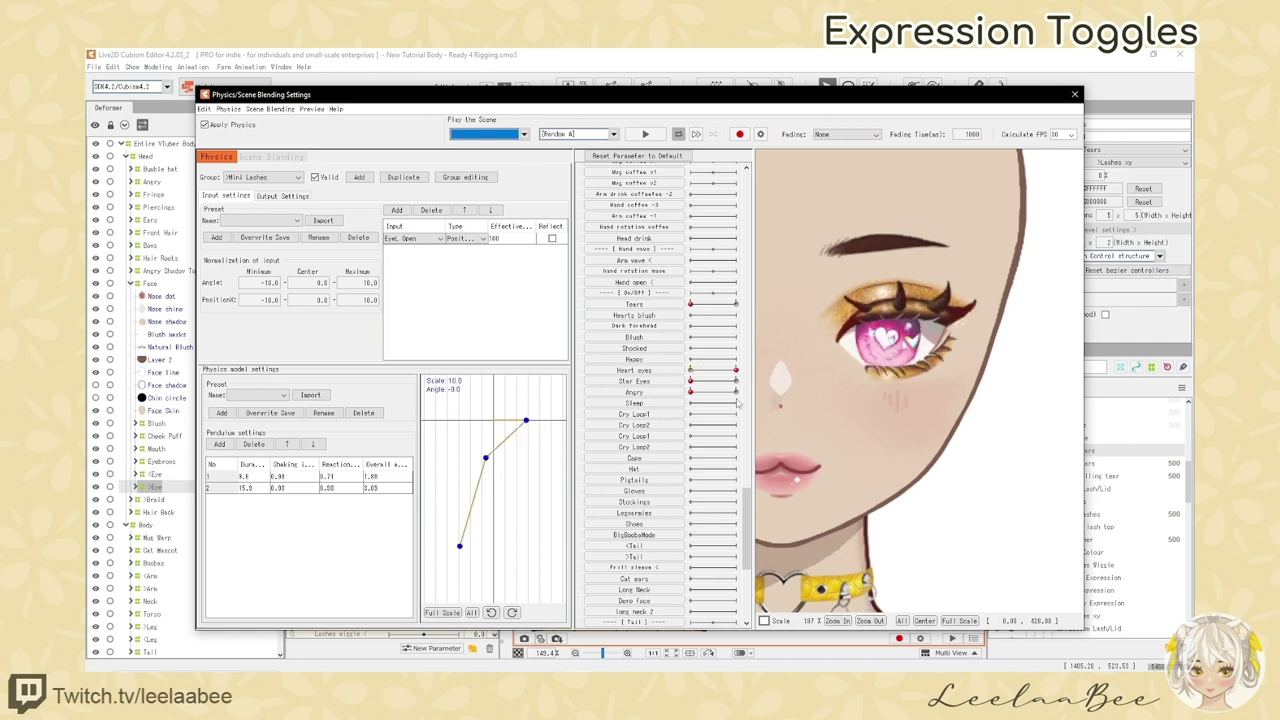
drag(692, 384, 737, 385)
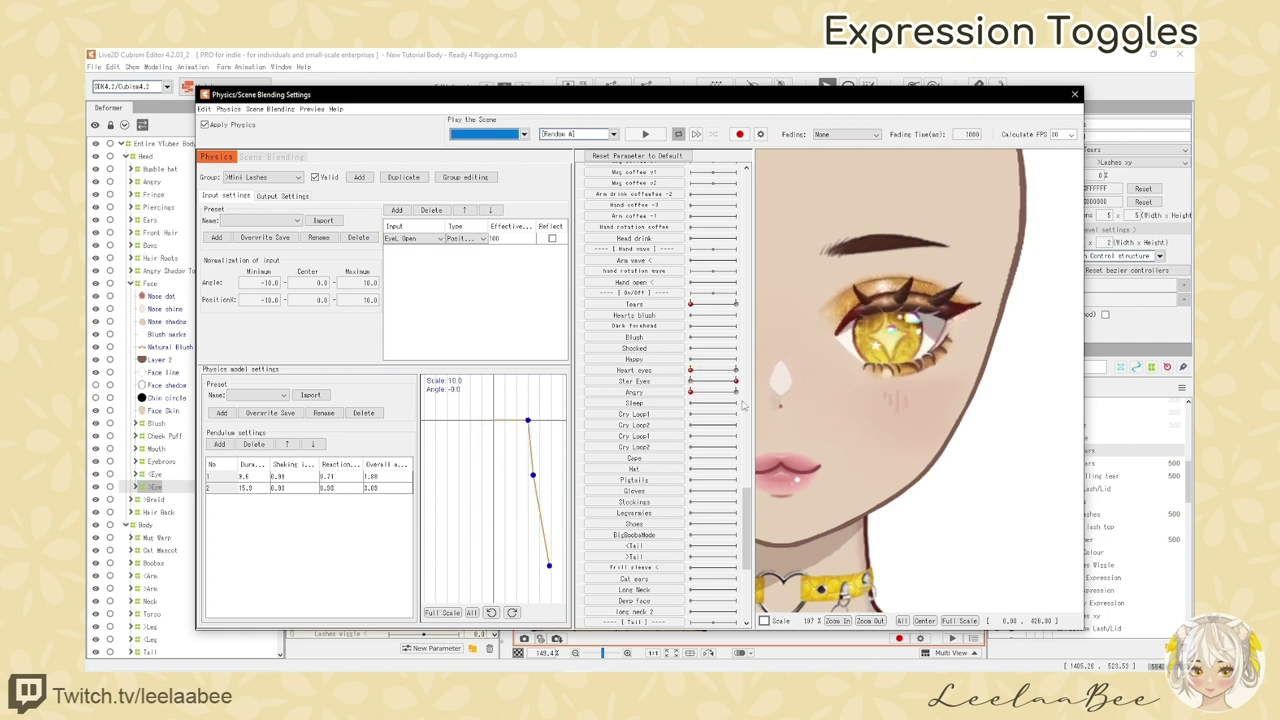
click(737, 392)
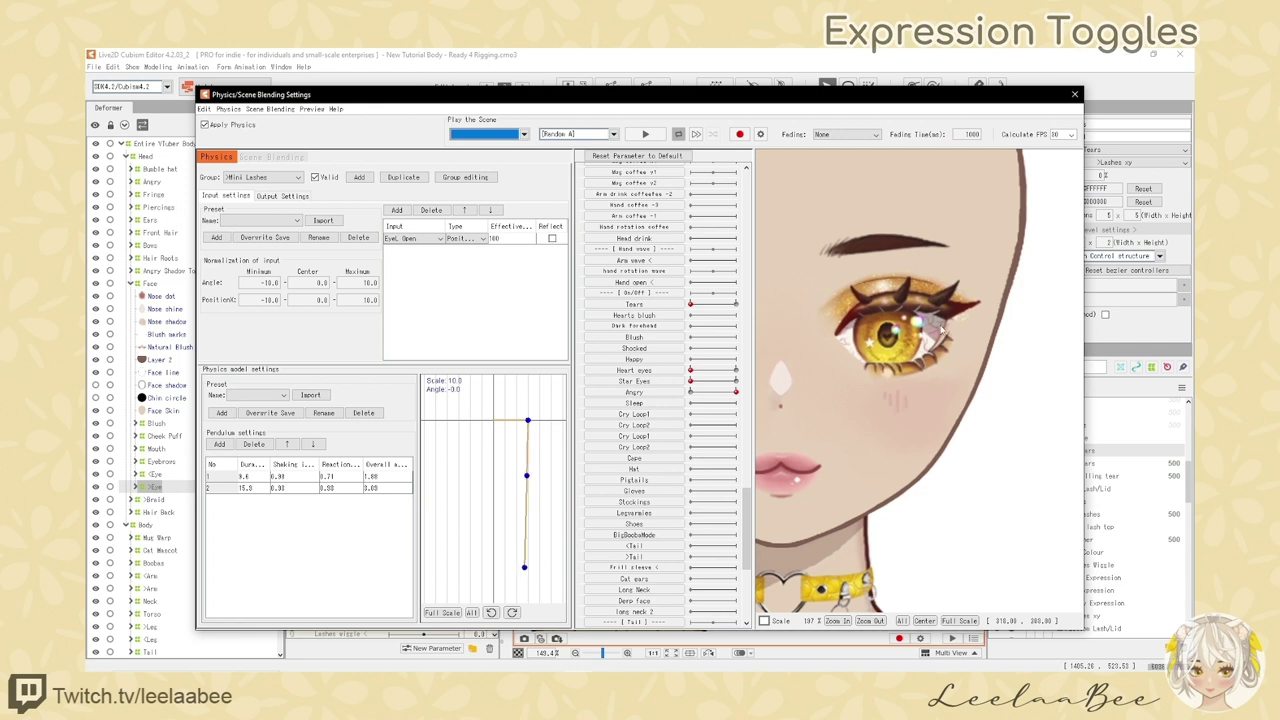
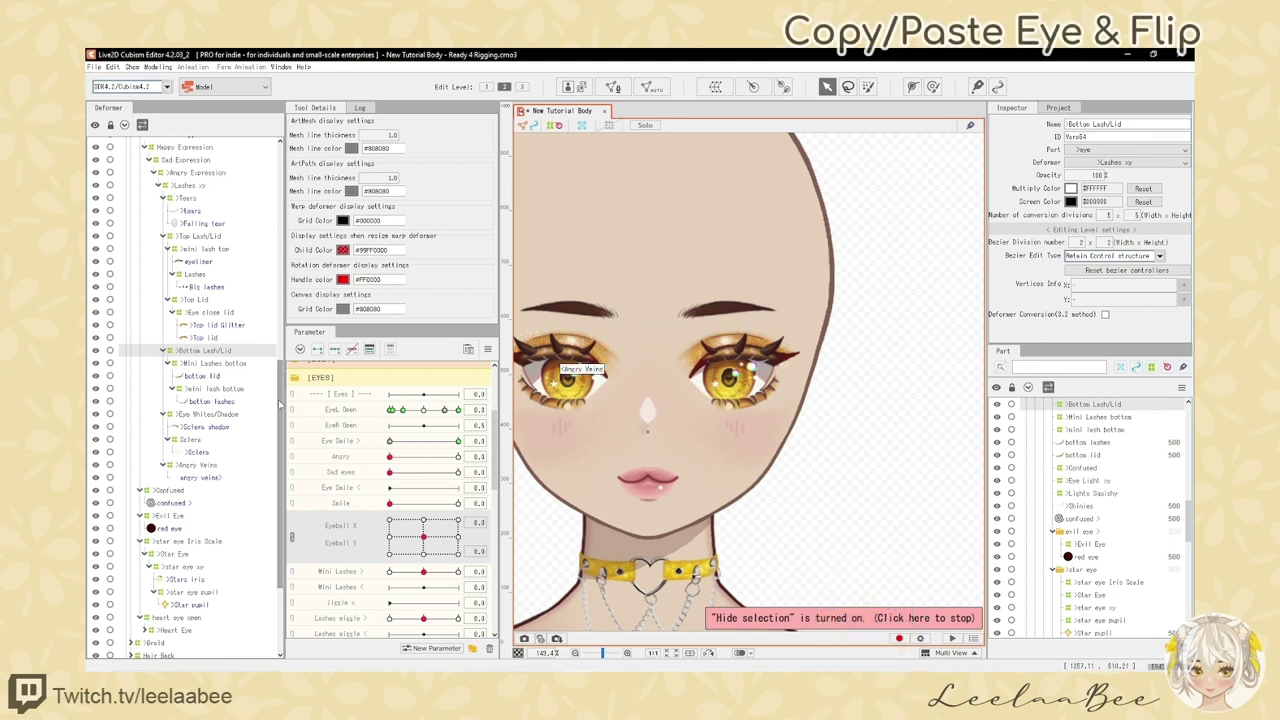
Expand the eye's deformer hierarchy, select everything from >Eye down to >Pink heart, and turn off Hide Selection.
scroll(203, 488, down, 2)
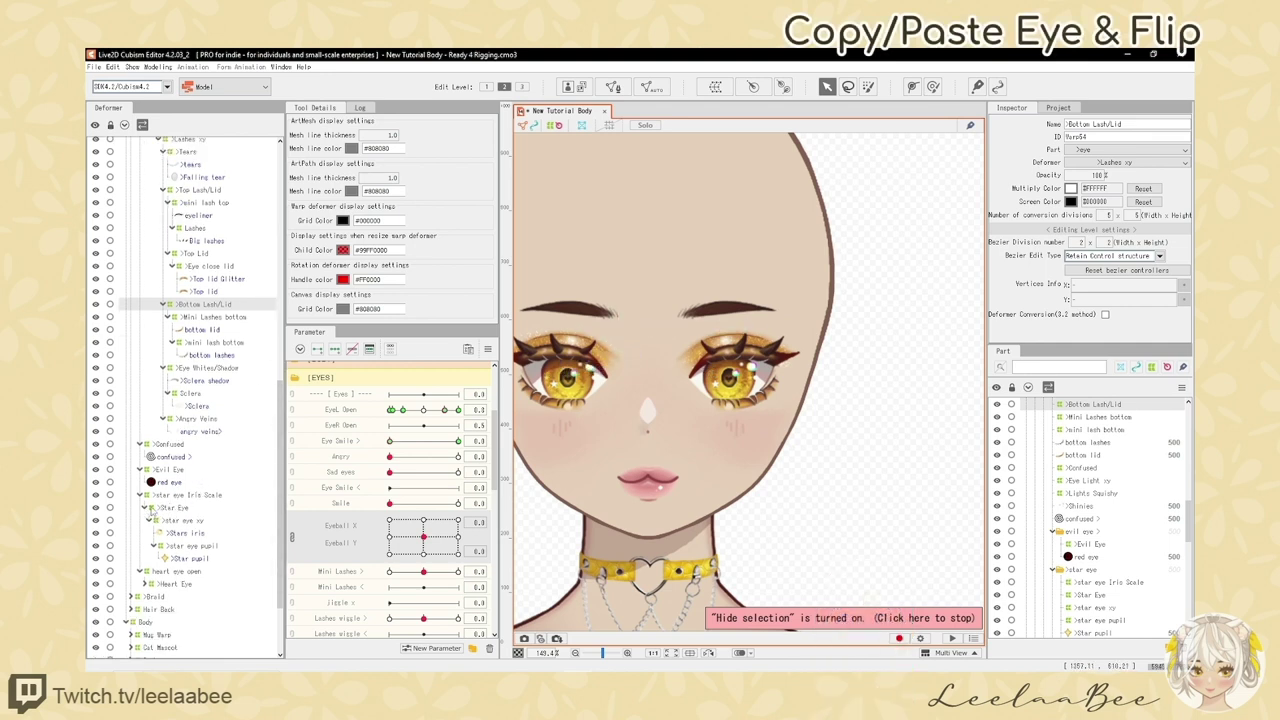
scroll(152, 530, down, 2)
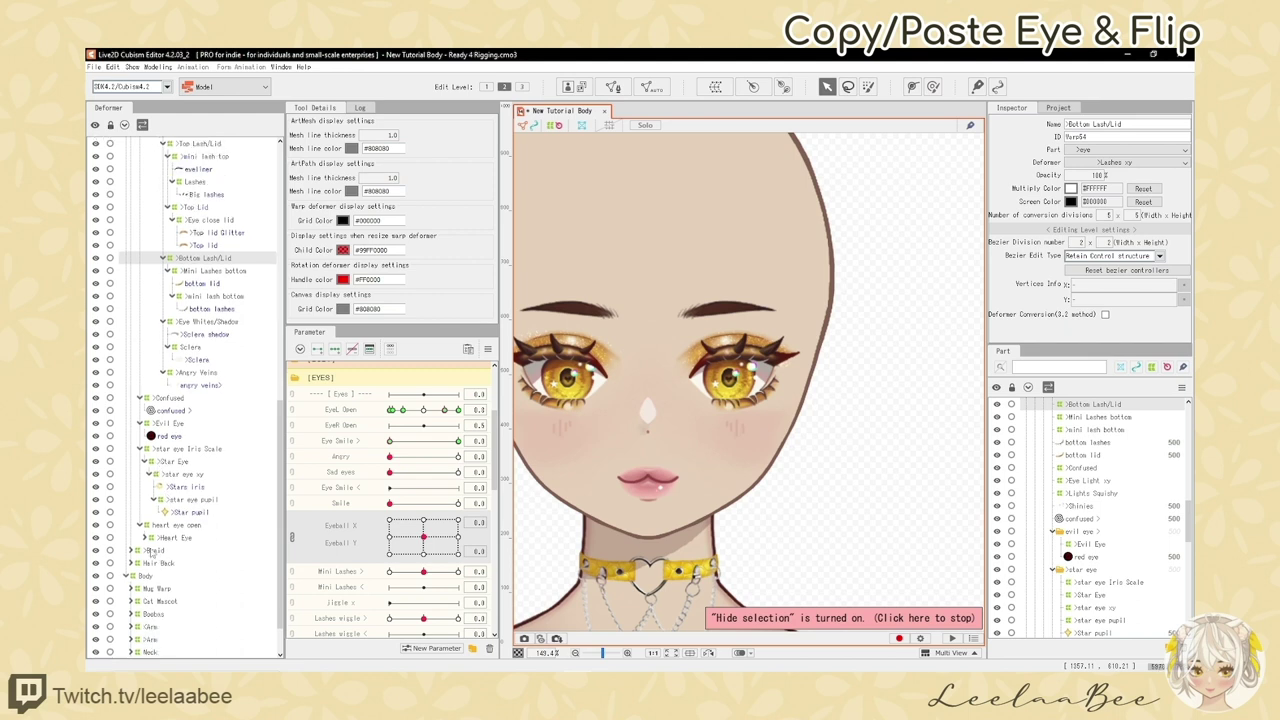
click(146, 538)
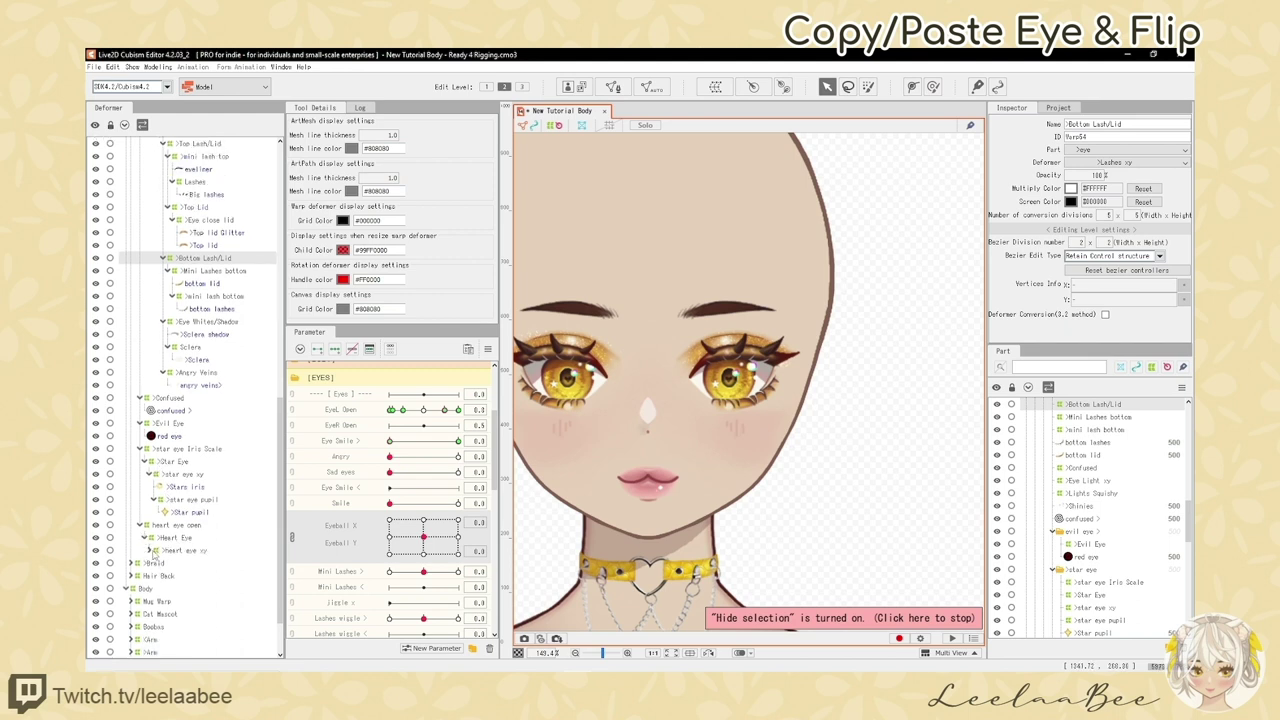
click(150, 551)
scroll(190, 580, down, 2)
click(194, 585)
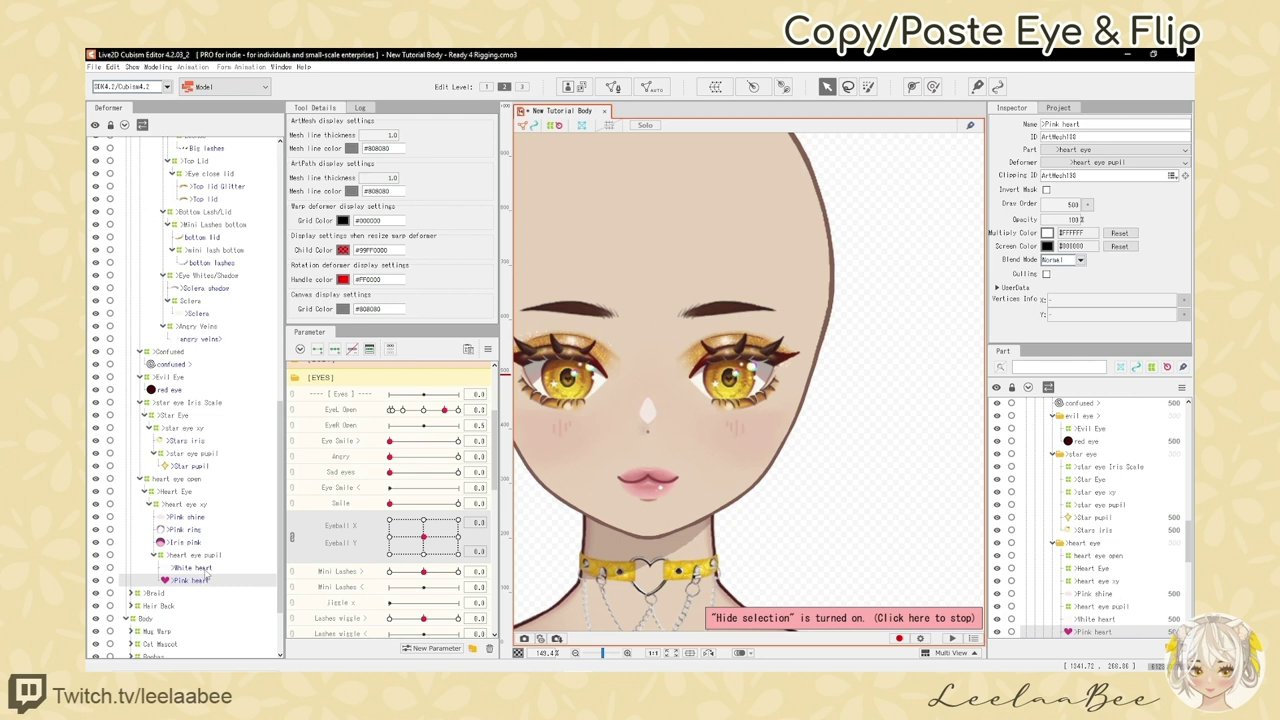
scroll(189, 460, up, 18)
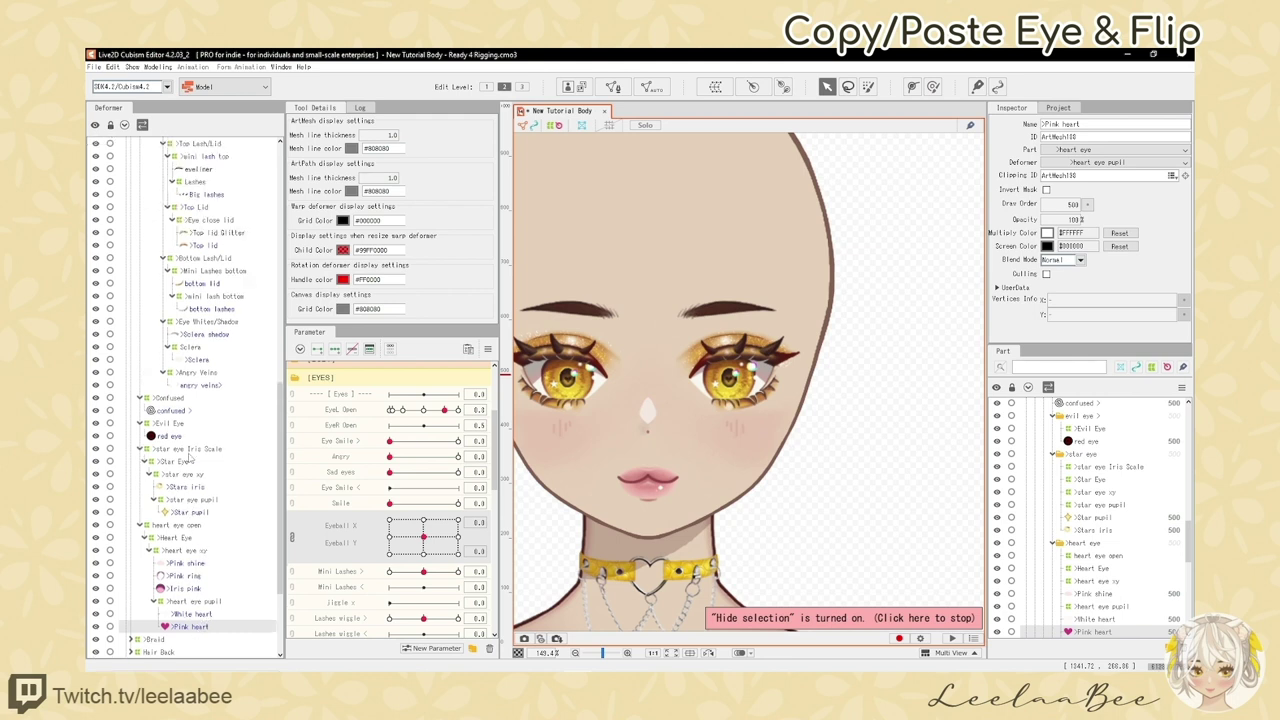
scroll(195, 397, up, 2)
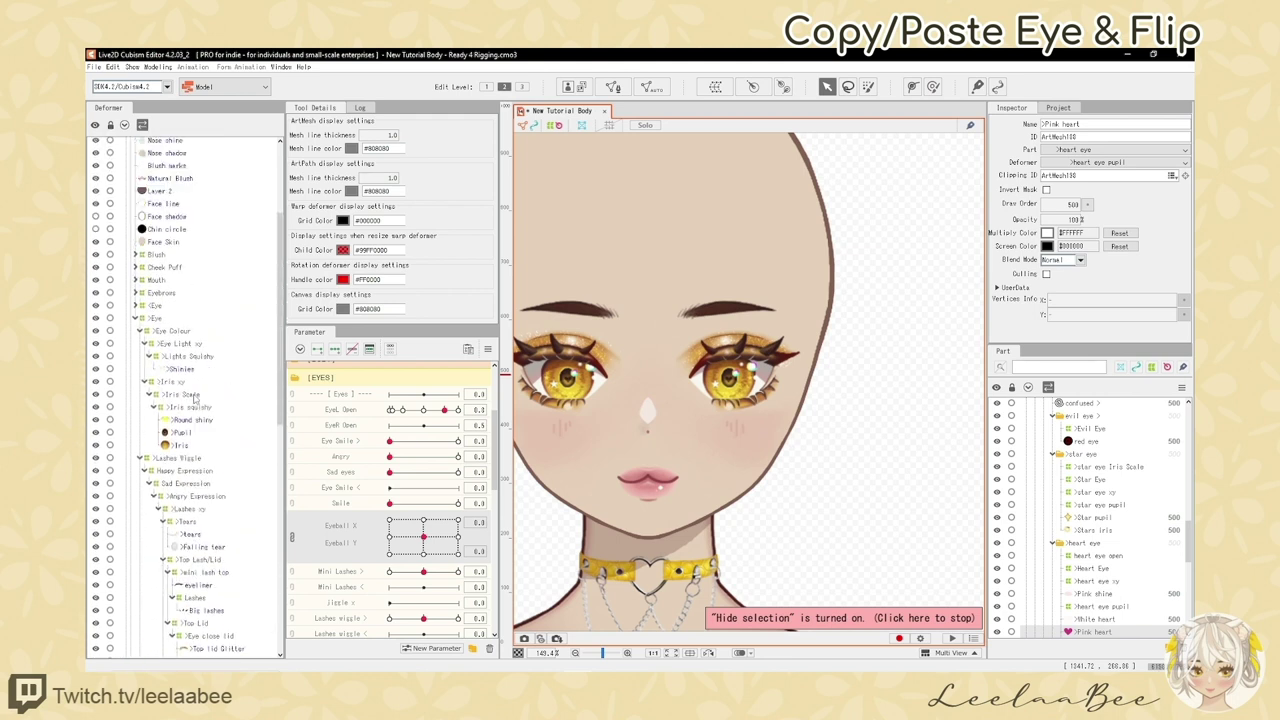
click(156, 318)
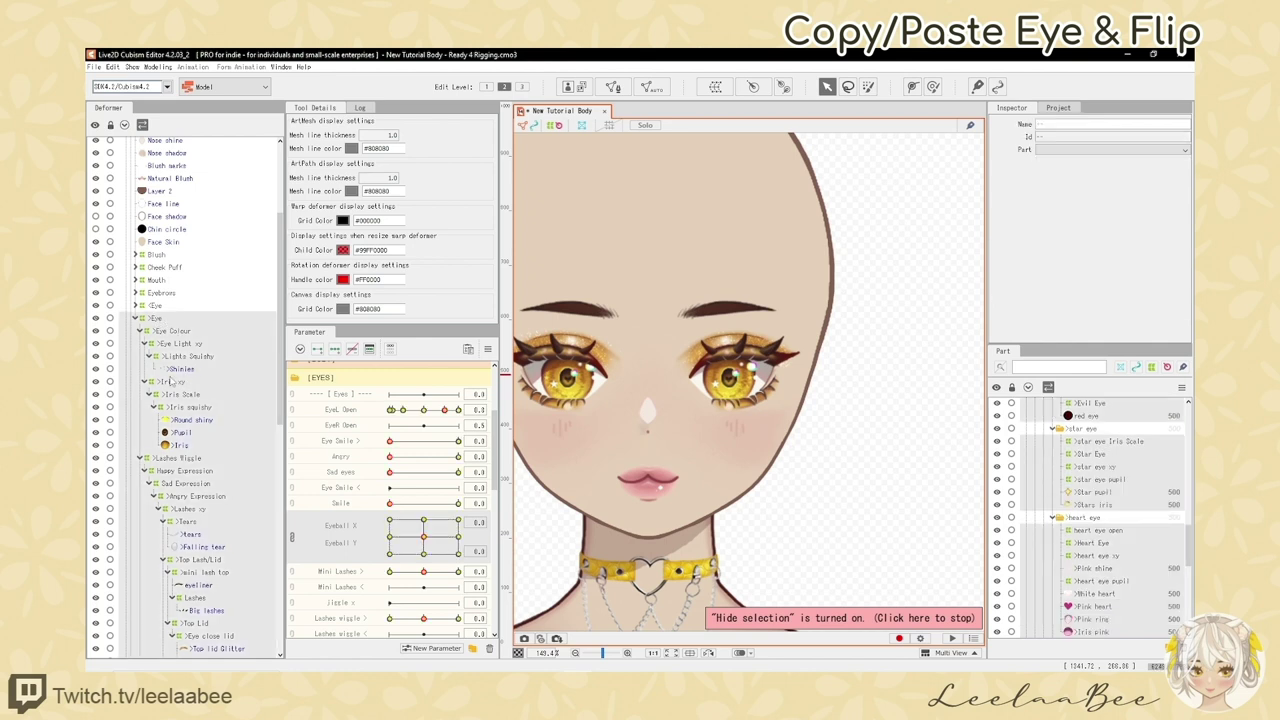
key(ctrl+t)
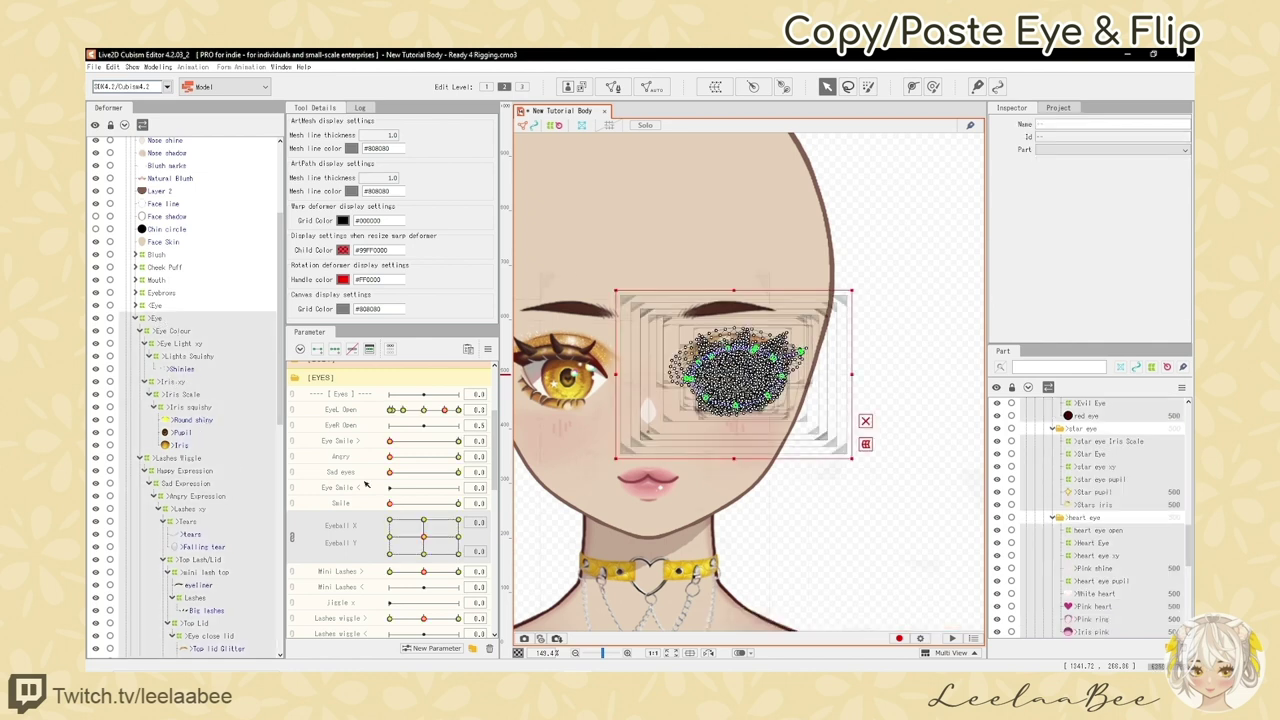
Copy the complete selected eye rig and paste a duplicate of it into the model.
scroll(710, 392, down, 2)
scroll(780, 382, up, 4)
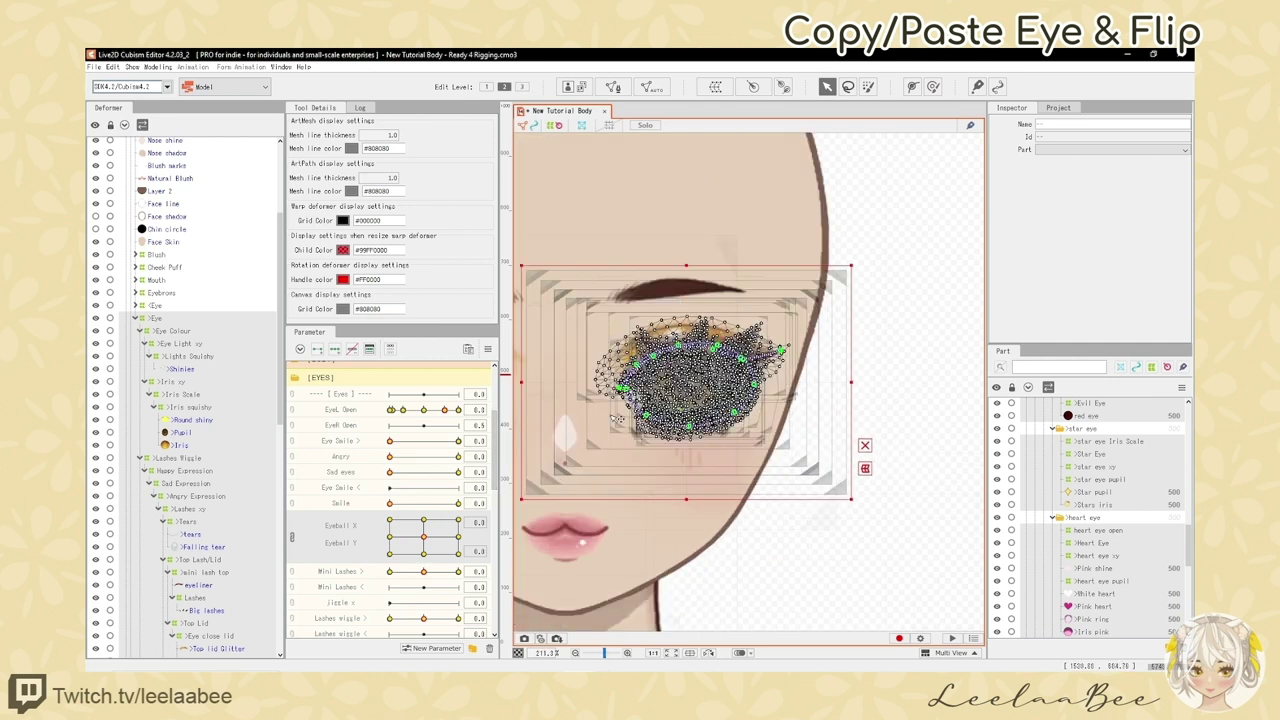
scroll(700, 386, down, 2)
scroll(670, 340, up, 2)
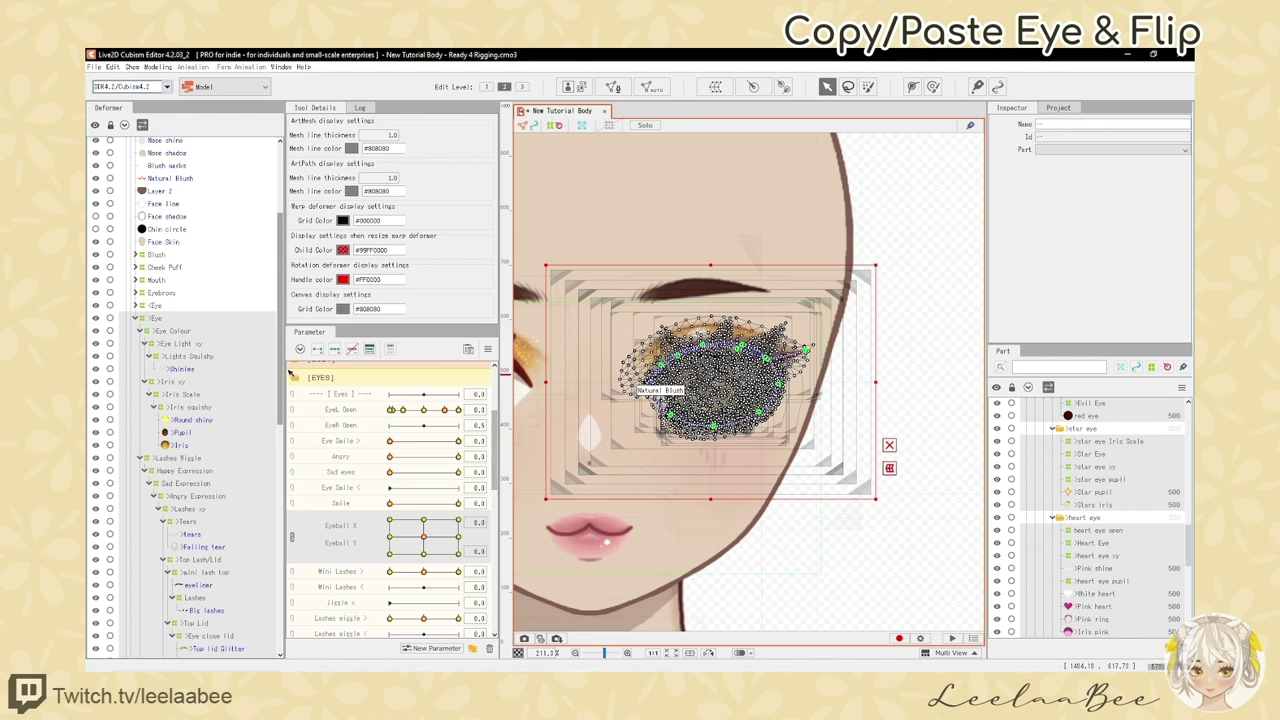
drag(280, 377, 215, 400)
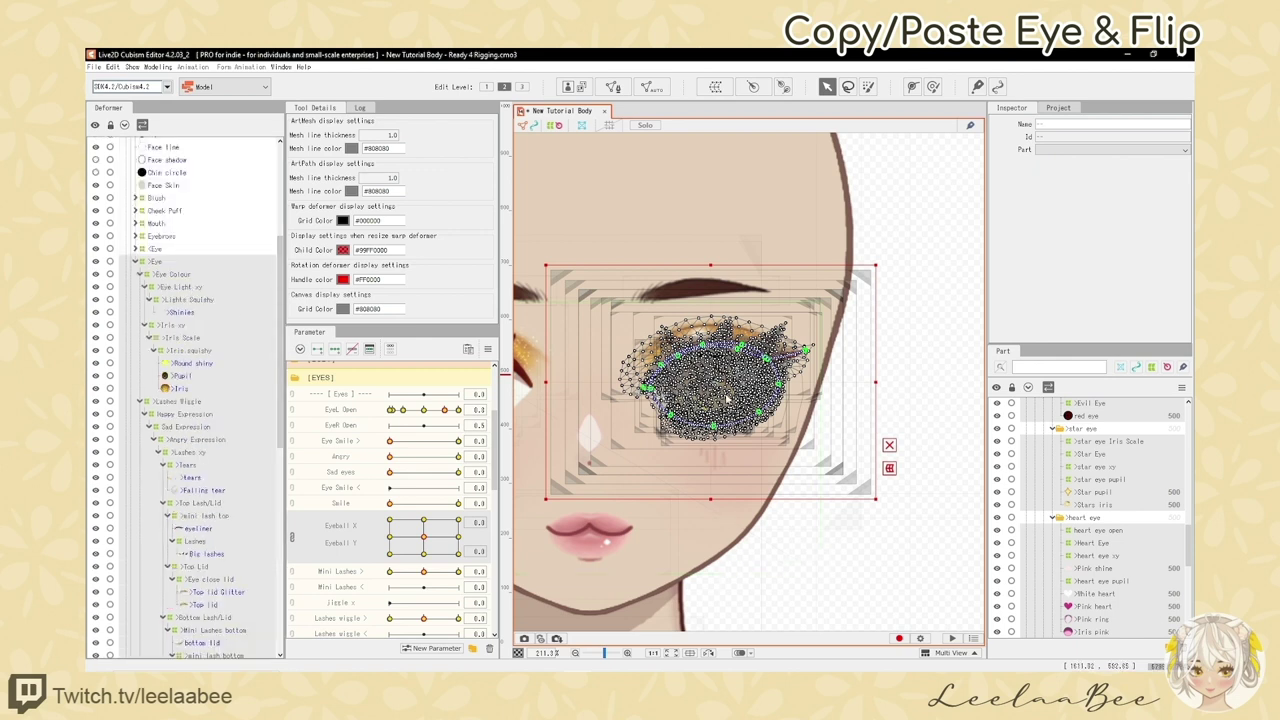
click(113, 67)
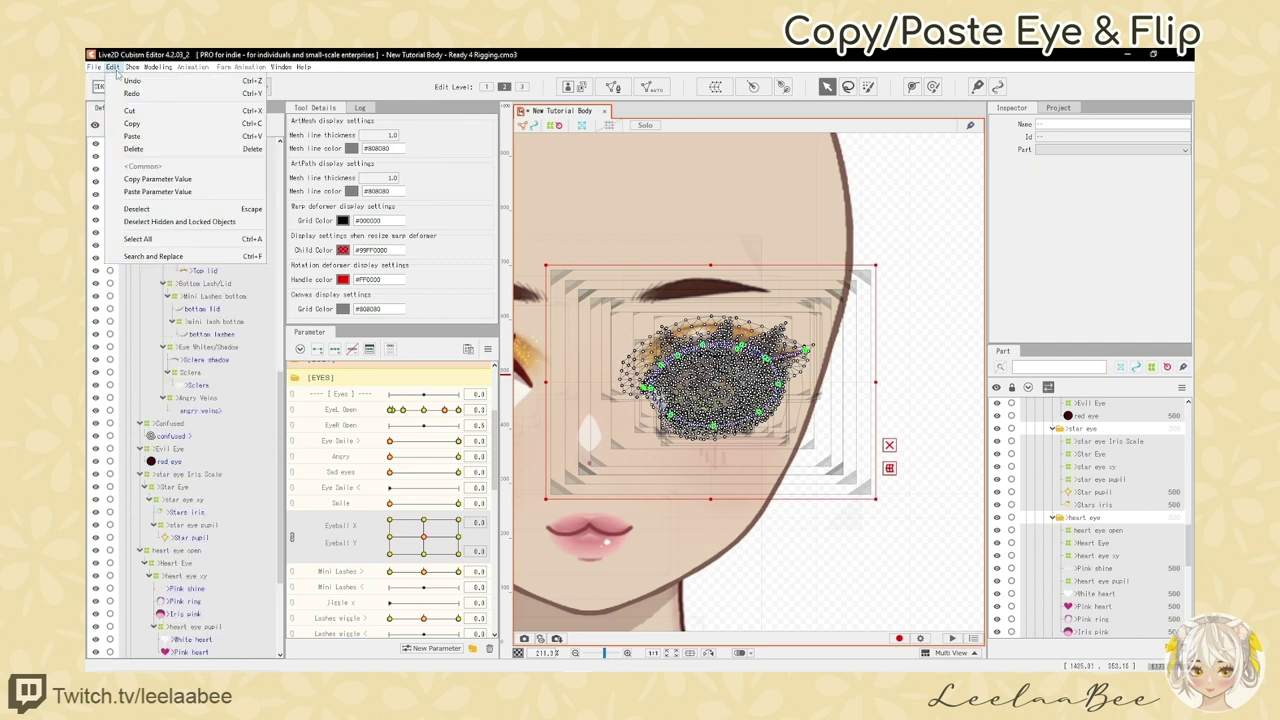
click(131, 123)
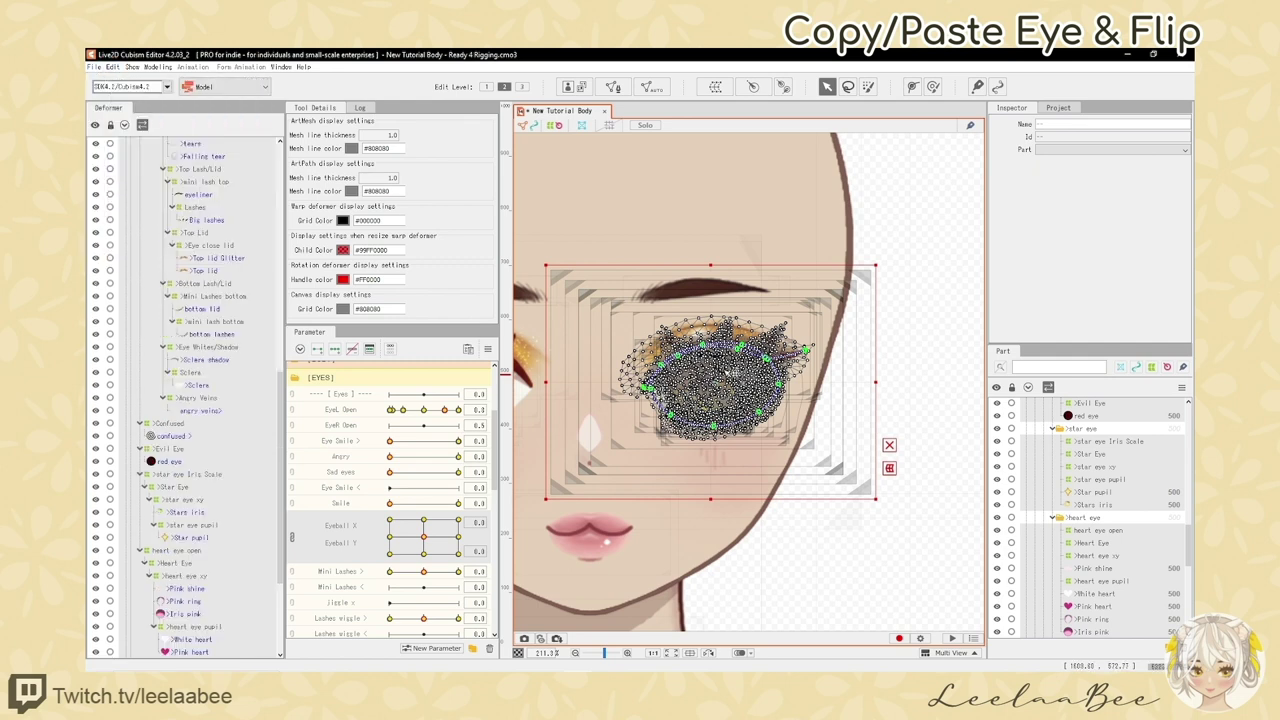
key(ctrl+v)
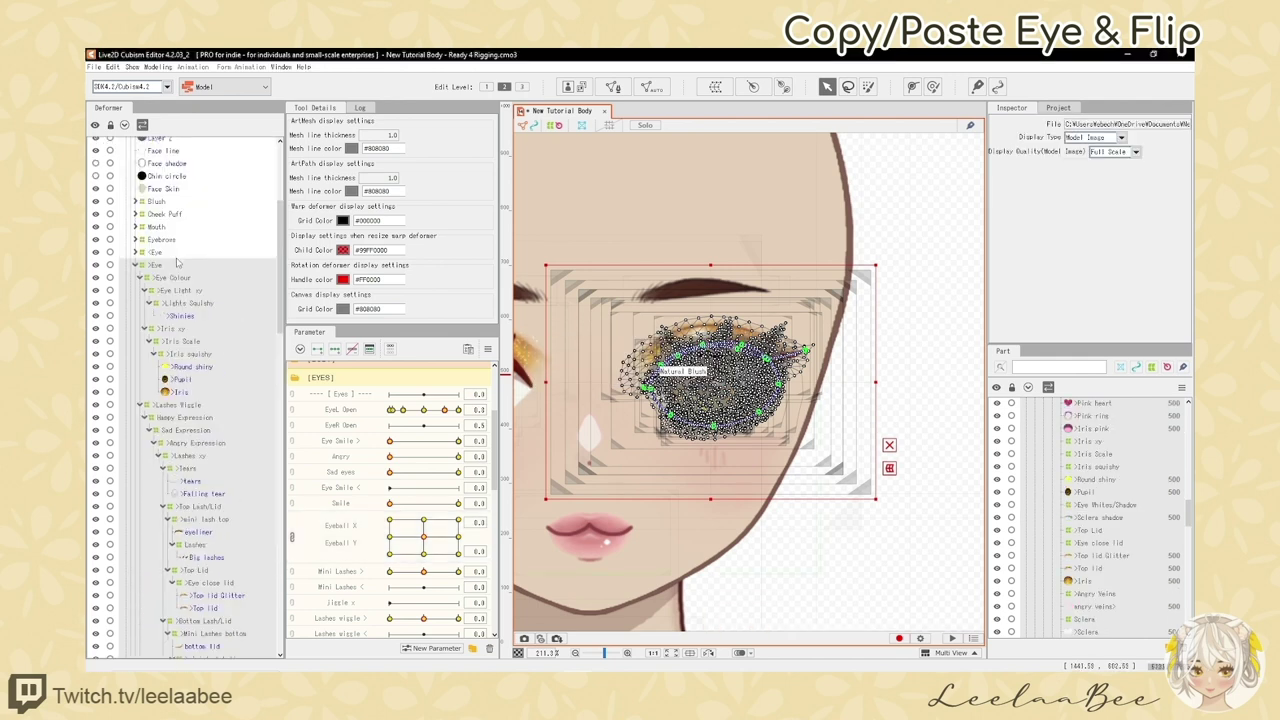
Reflect the pasted eye rig horizontally with no parameters reflected.
scroll(196, 360, down, 10)
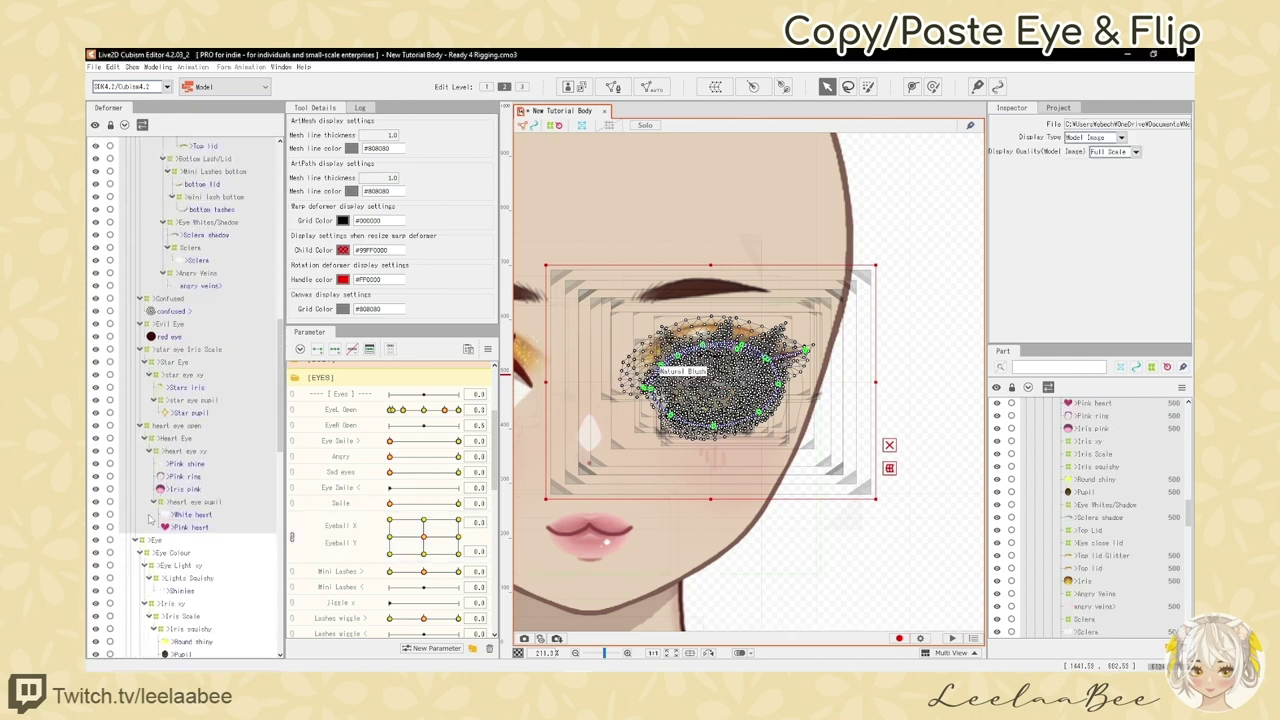
scroll(204, 420, up, 6)
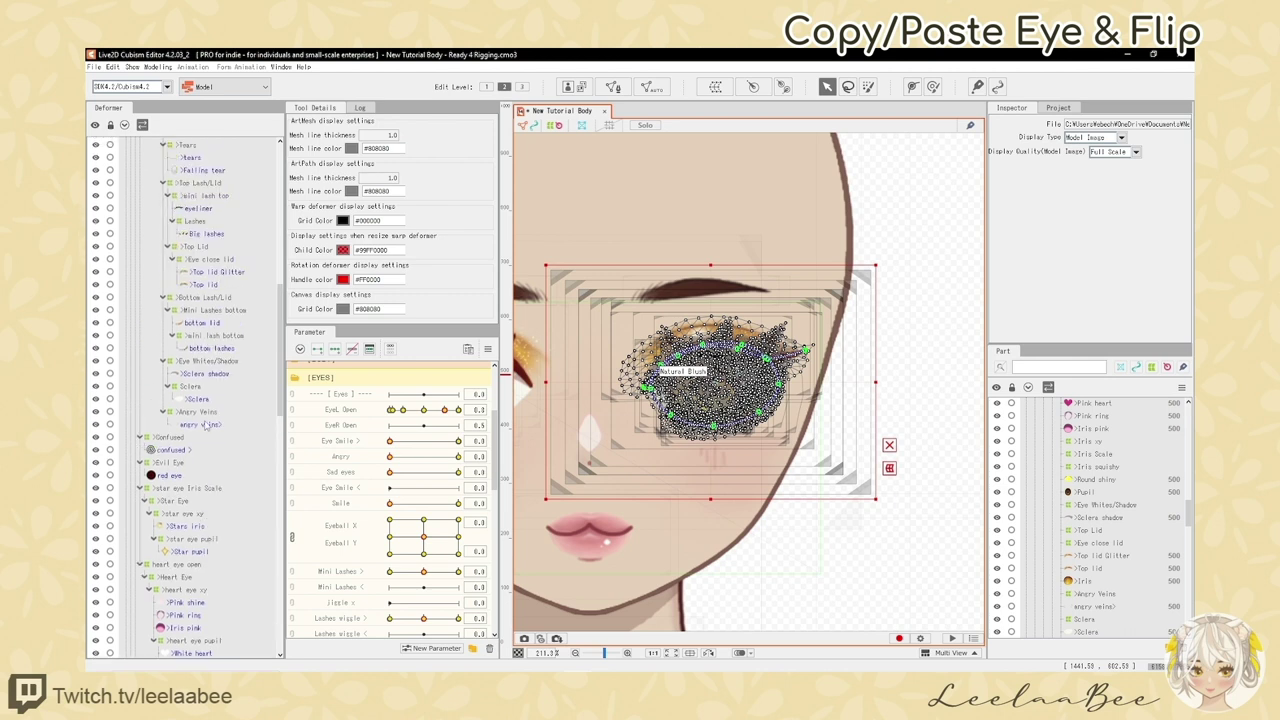
right_click(714, 386)
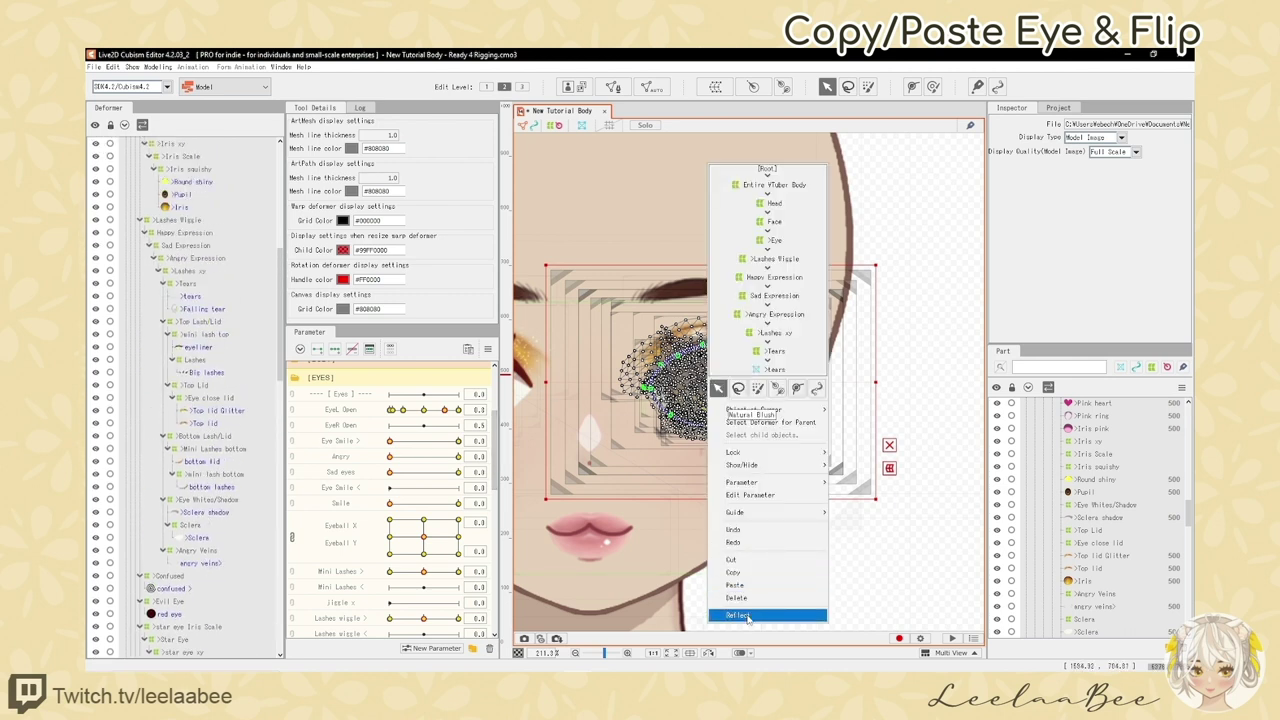
click(740, 615)
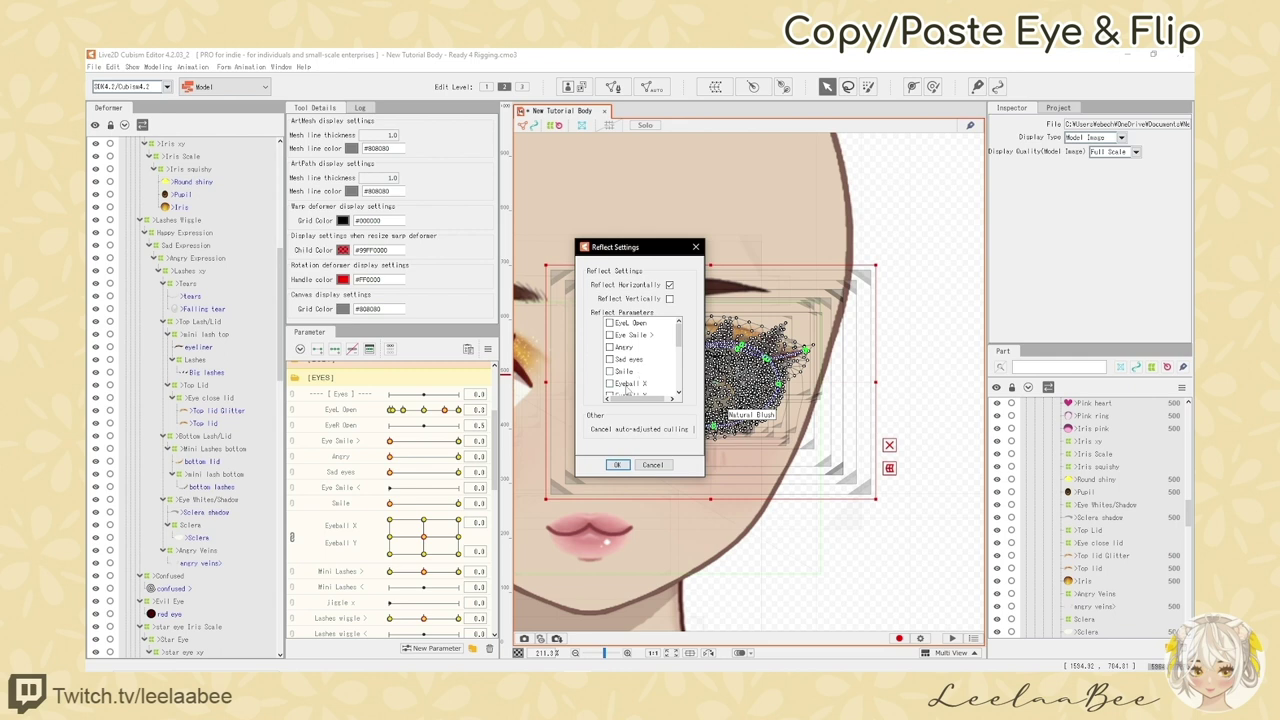
mouse_move(681, 343)
mouse_down()
mouse_move(681, 383)
mouse_move(680, 340)
mouse_up()
click(618, 465)
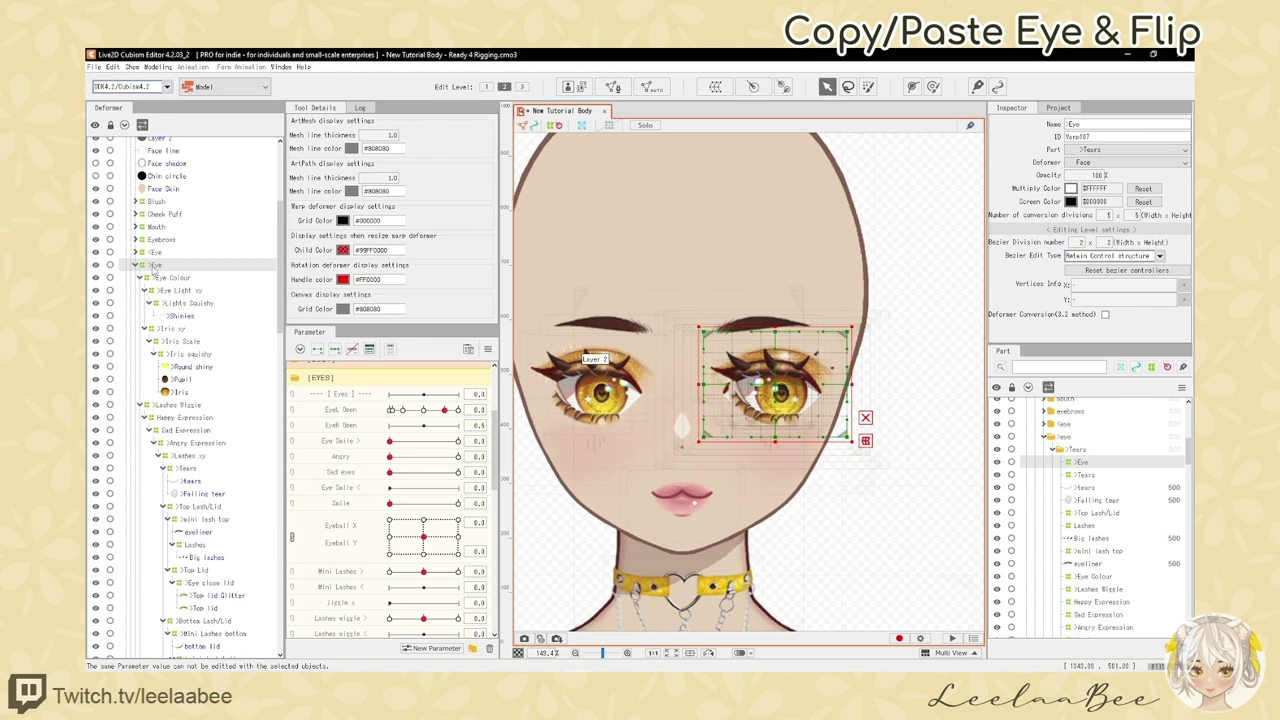
Collapse the >Eye deformer groups and move the duplicated >eye part above <eye in the part order.
click(136, 267)
click(140, 279)
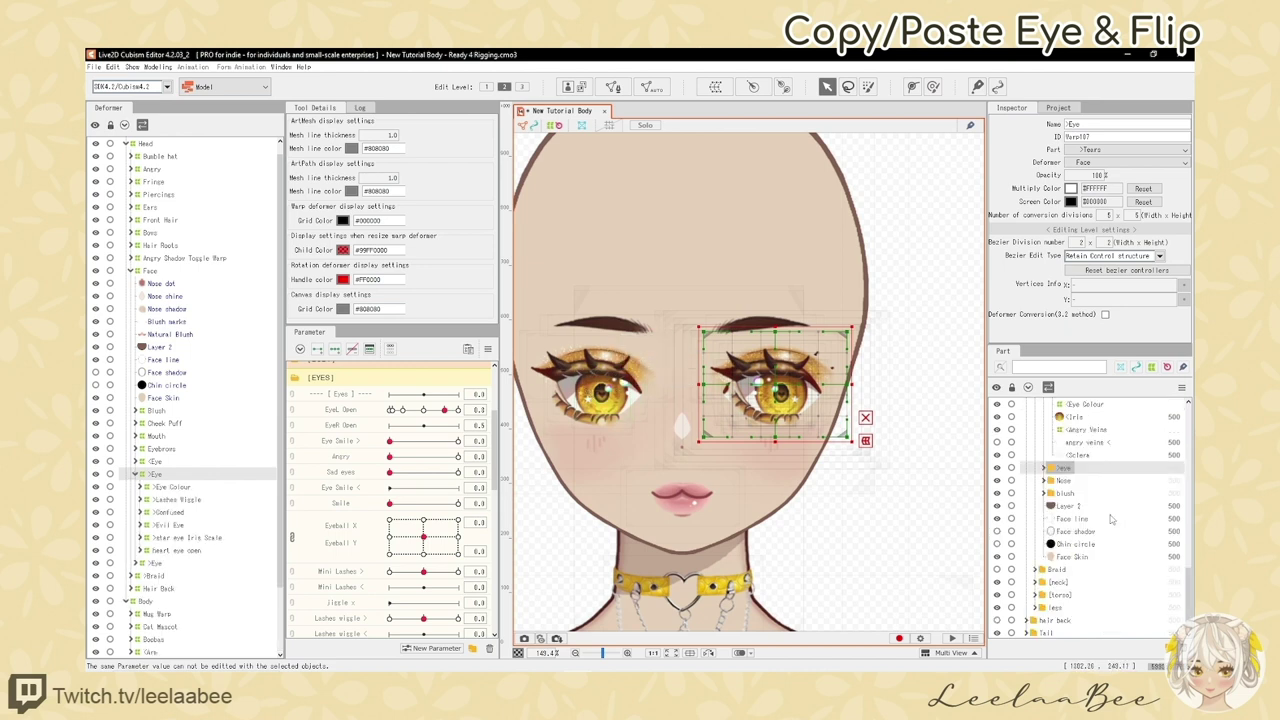
scroll(1111, 519, up, 8)
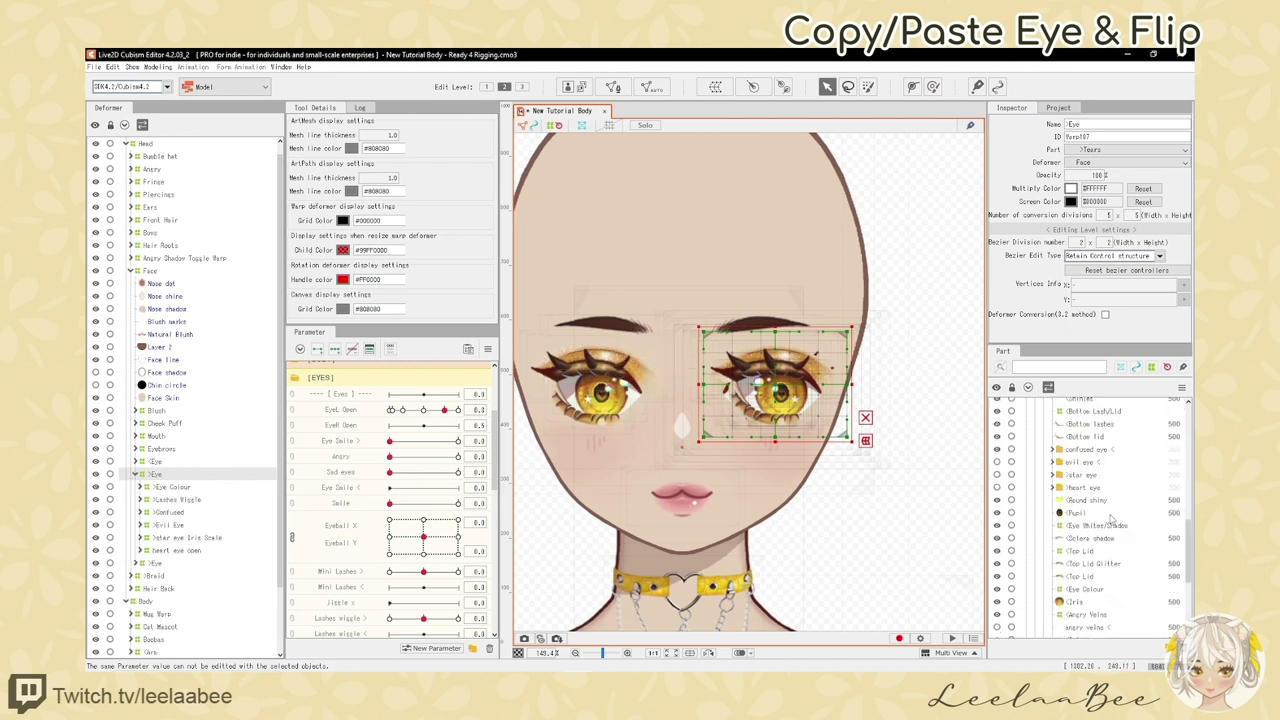
click(1044, 469)
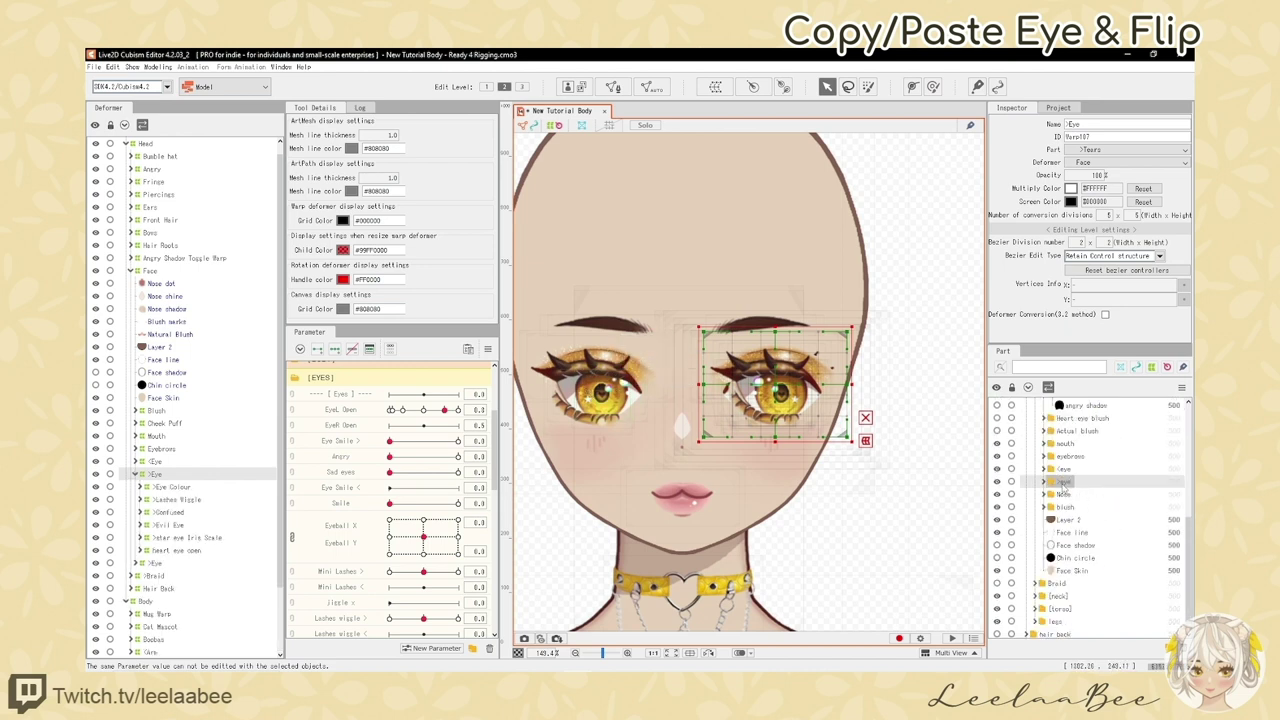
click(1063, 482)
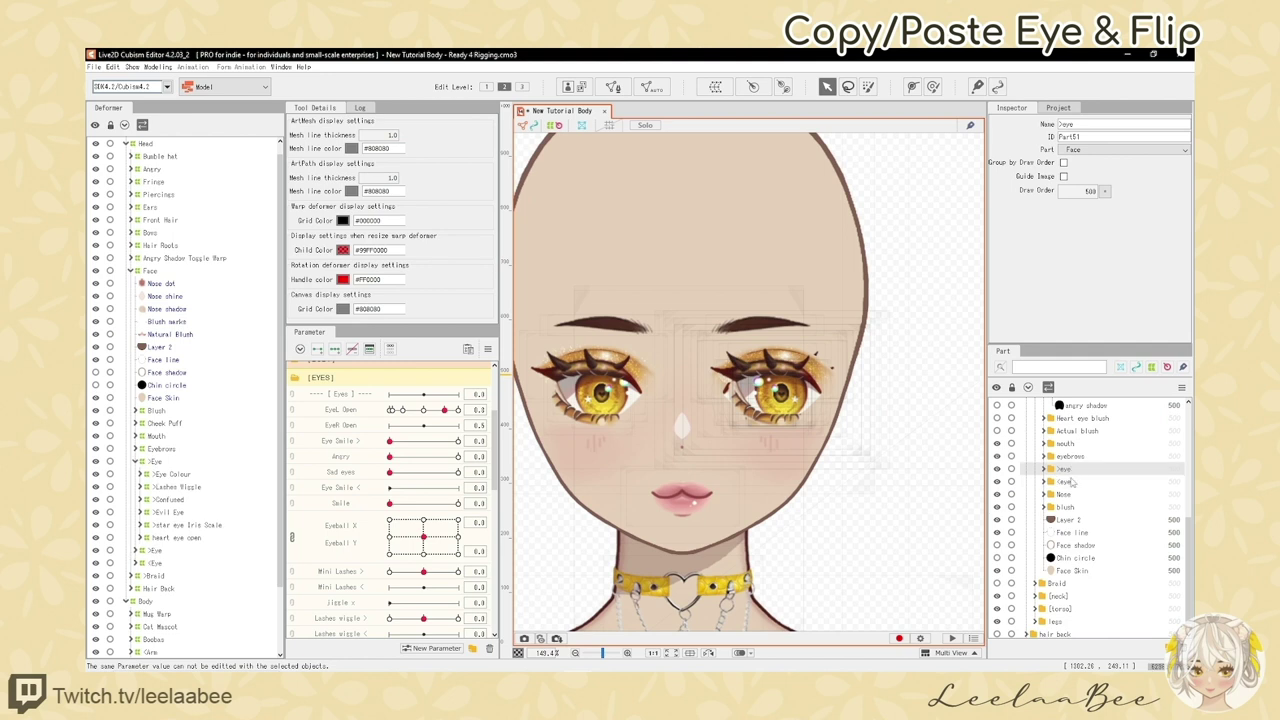
Move the mirrored >Eye duplicate across the face onto the opposite eye and nudge it into alignment.
click(1047, 472)
click(776, 386)
drag(776, 388, 595, 389)
scroll(586, 388, up, 4)
key(Right)
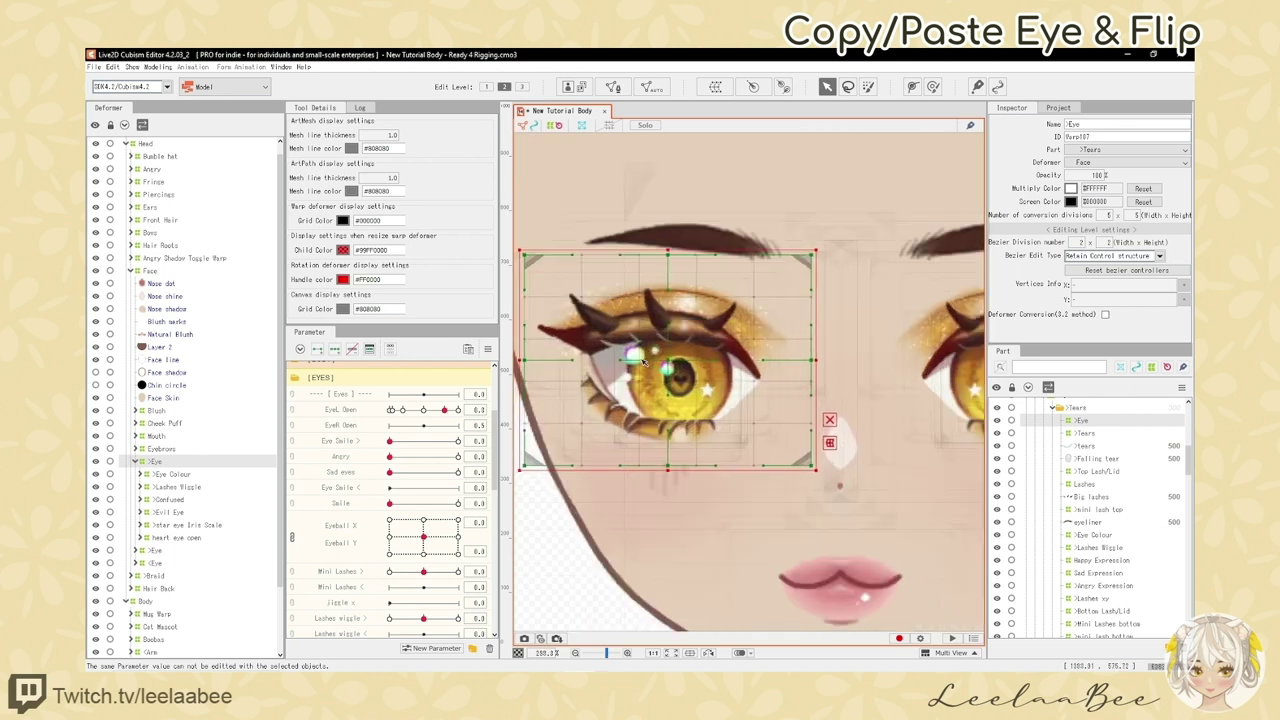
scroll(1080, 432, up, 1)
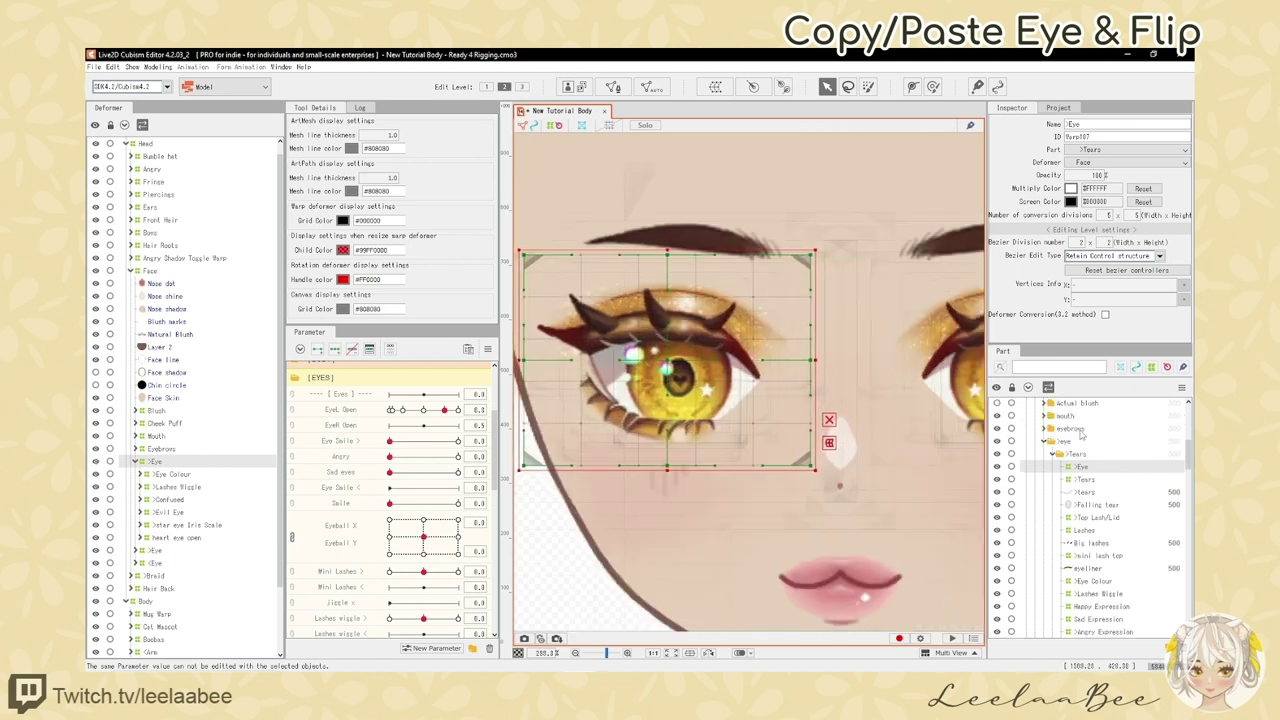
Compare the mirrored duplicate with the original eye beneath it by toggling visibility, and hide the original <eye part.
click(1000, 445)
click(998, 444)
click(998, 444)
click(998, 444)
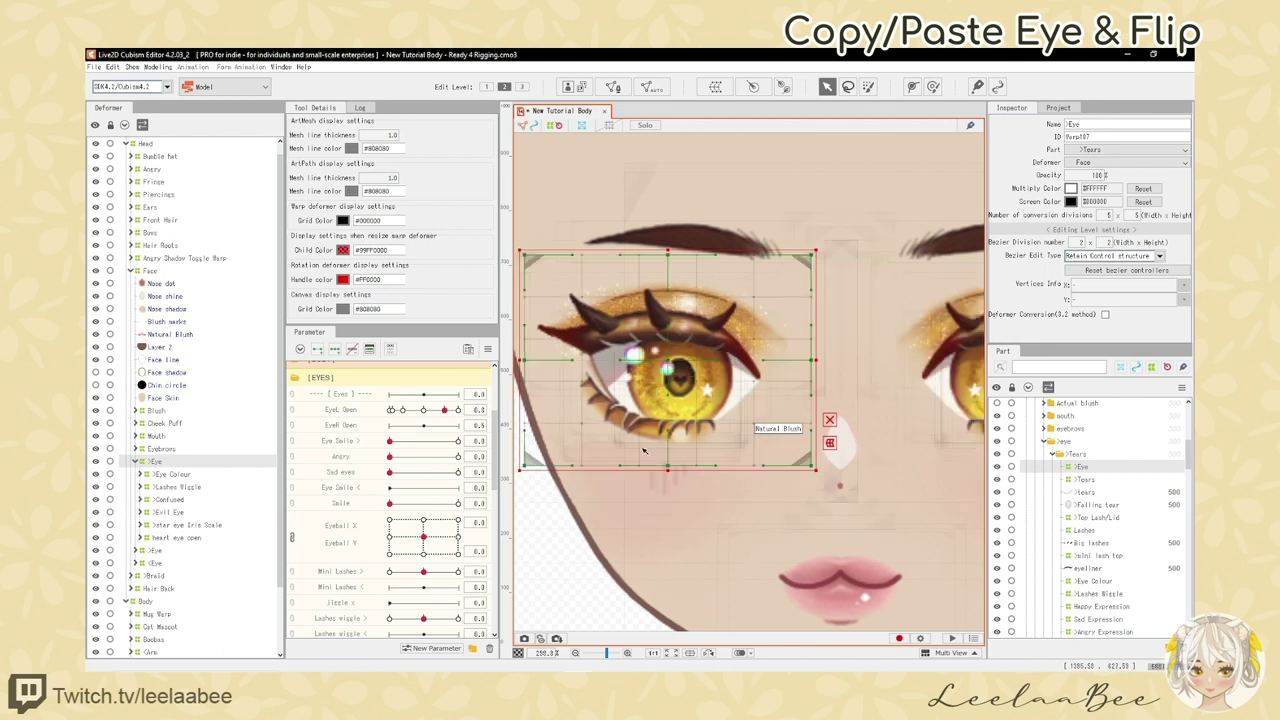
scroll(605, 428, down, 4)
scroll(610, 430, up, 2)
scroll(610, 430, down, 2)
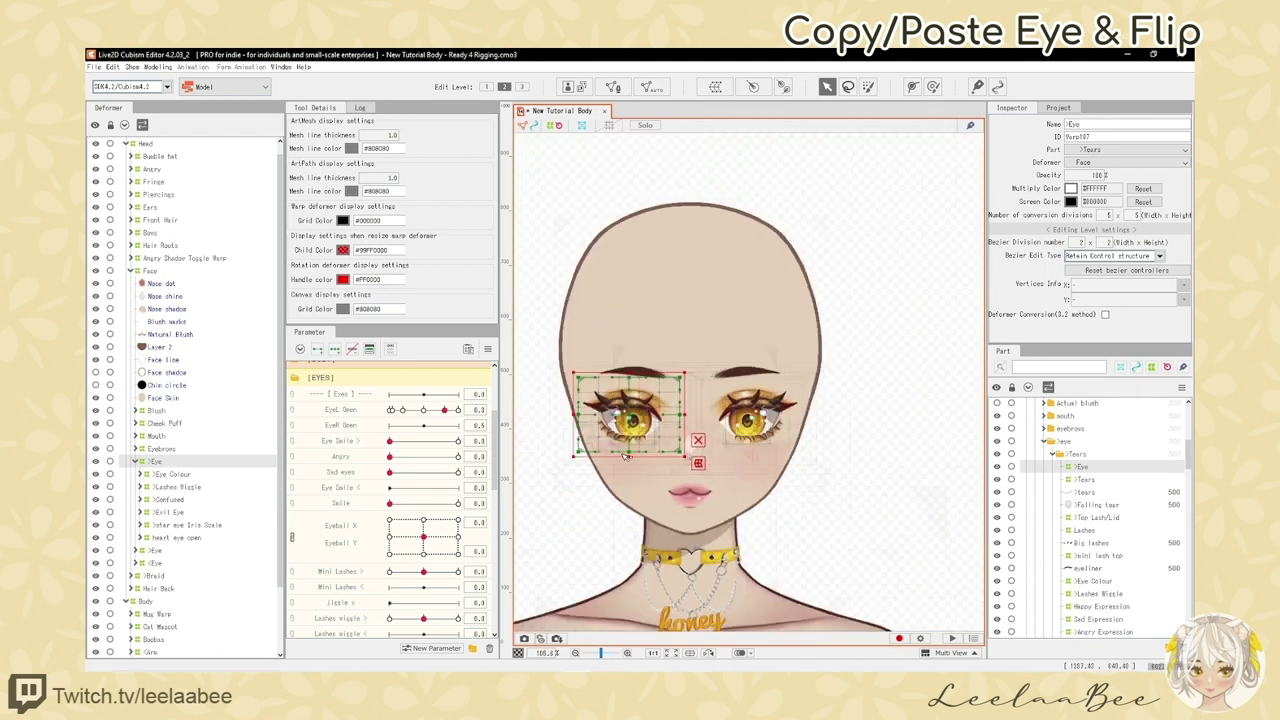
scroll(615, 432, up, 4)
scroll(1085, 462, down, 5)
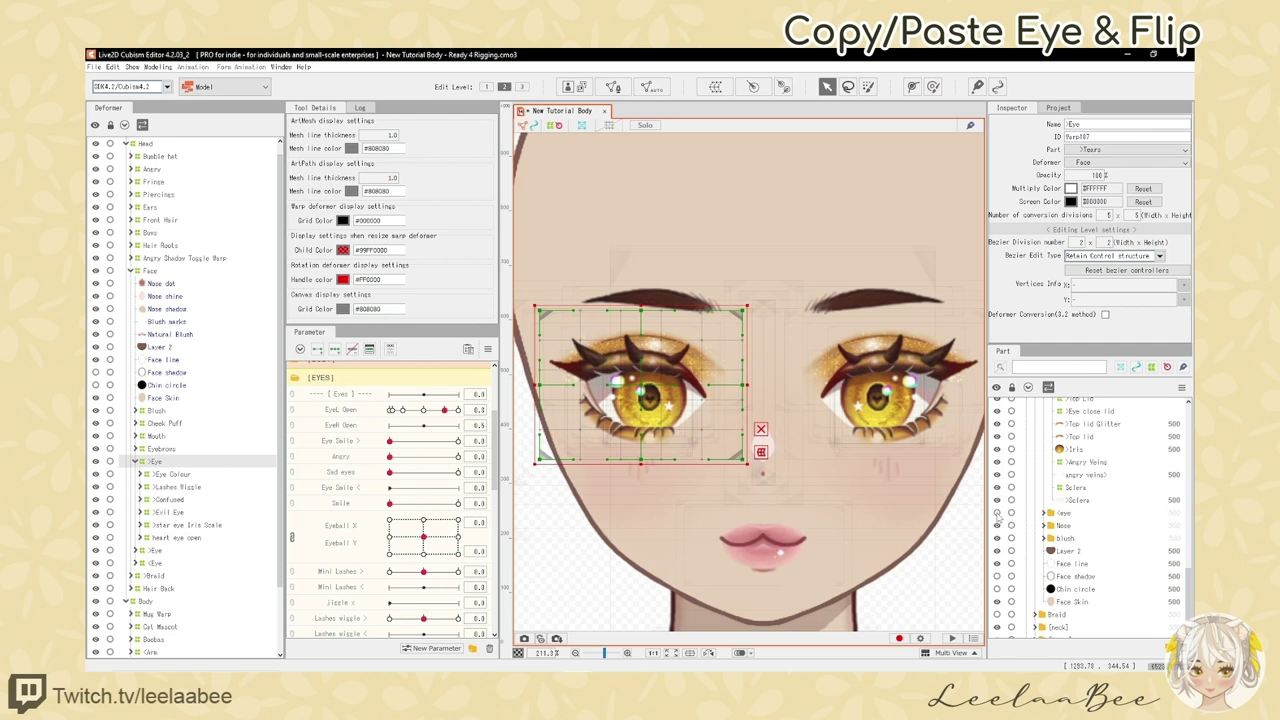
scroll(938, 505, down, 3)
scroll(850, 440, up, 1)
scroll(815, 400, down, 1)
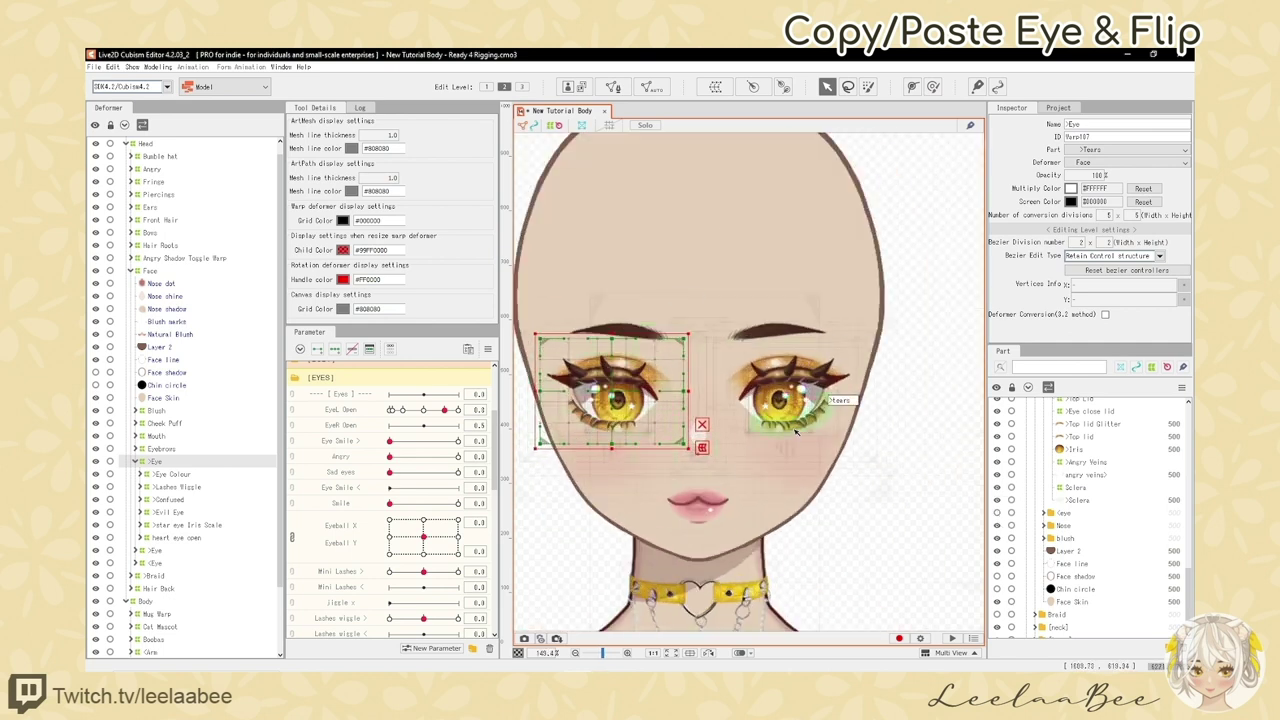
Reflect the duplicated eye's >Shinies mesh horizontally, leaving the lights > parameter unreflected.
scroll(600, 395, up, 2)
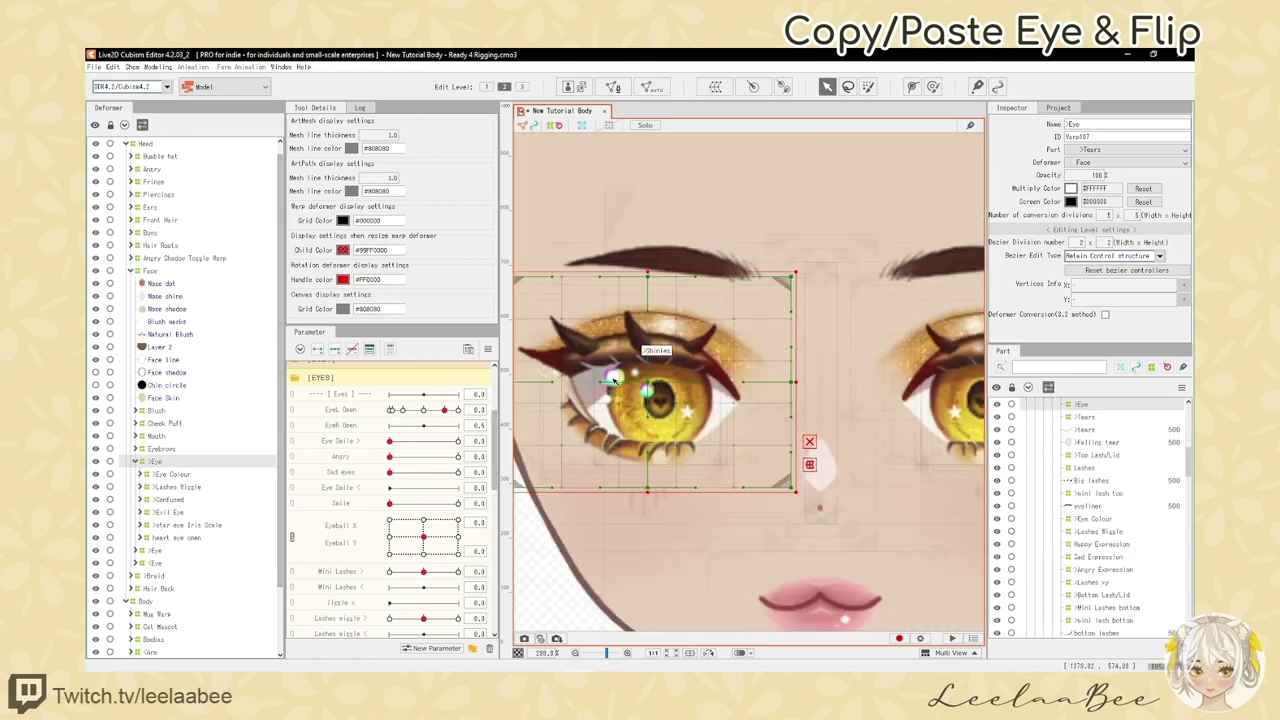
click(615, 378)
scroll(615, 378, down, 1)
scroll(820, 420, down, 1)
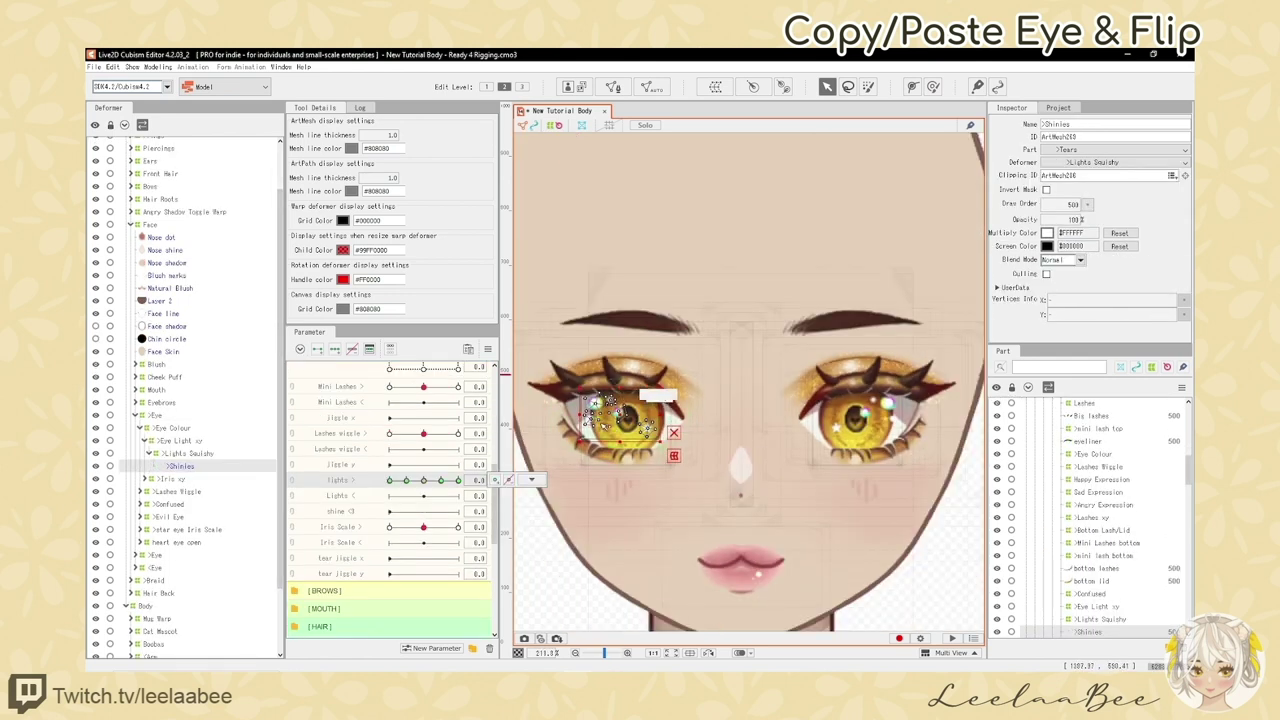
scroll(598, 394, up, 1)
right_click(598, 394)
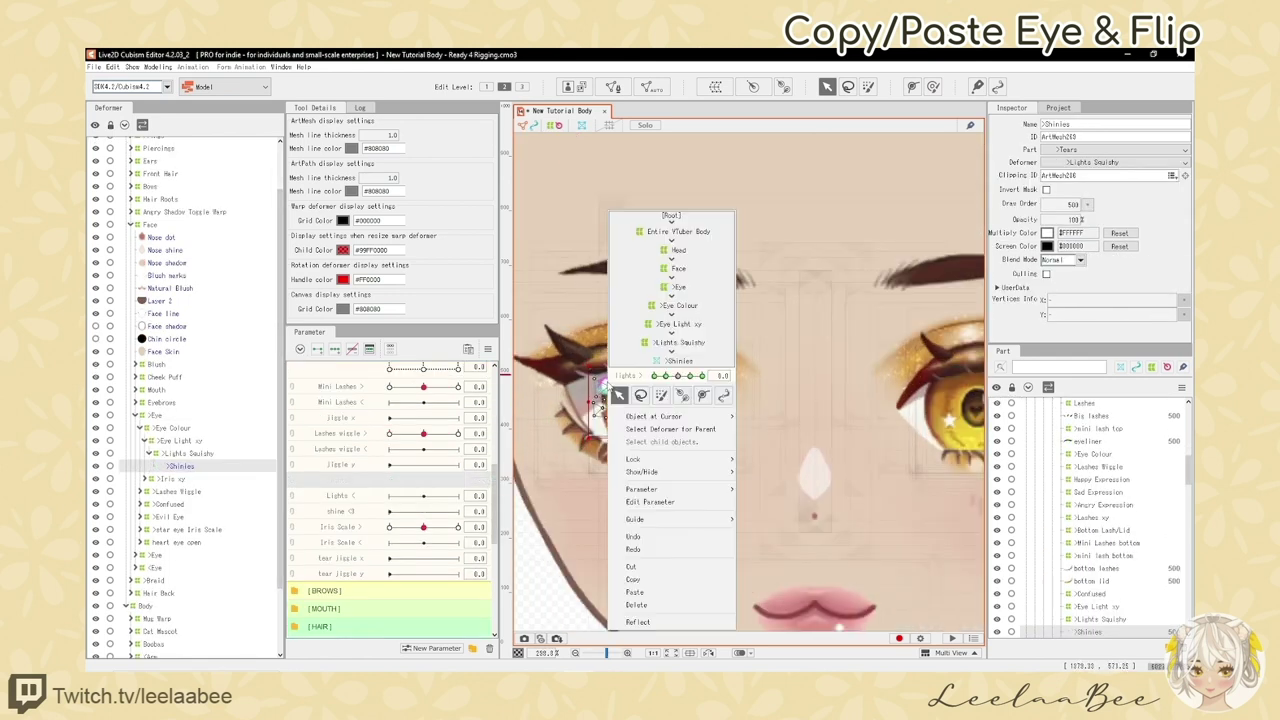
click(650, 622)
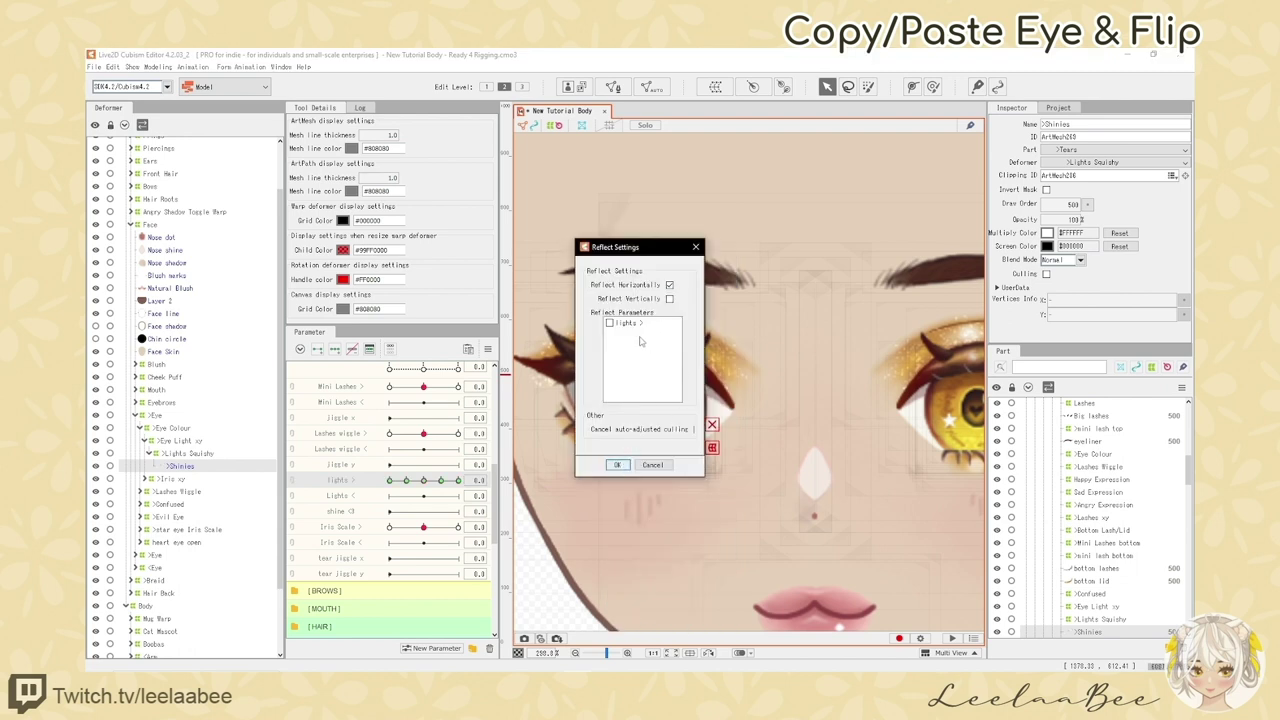
click(619, 466)
scroll(650, 420, down, 1)
Check the reflected shinies at the lights > keyforms and shift them slightly toward the nose at -0.5.
click(441, 480)
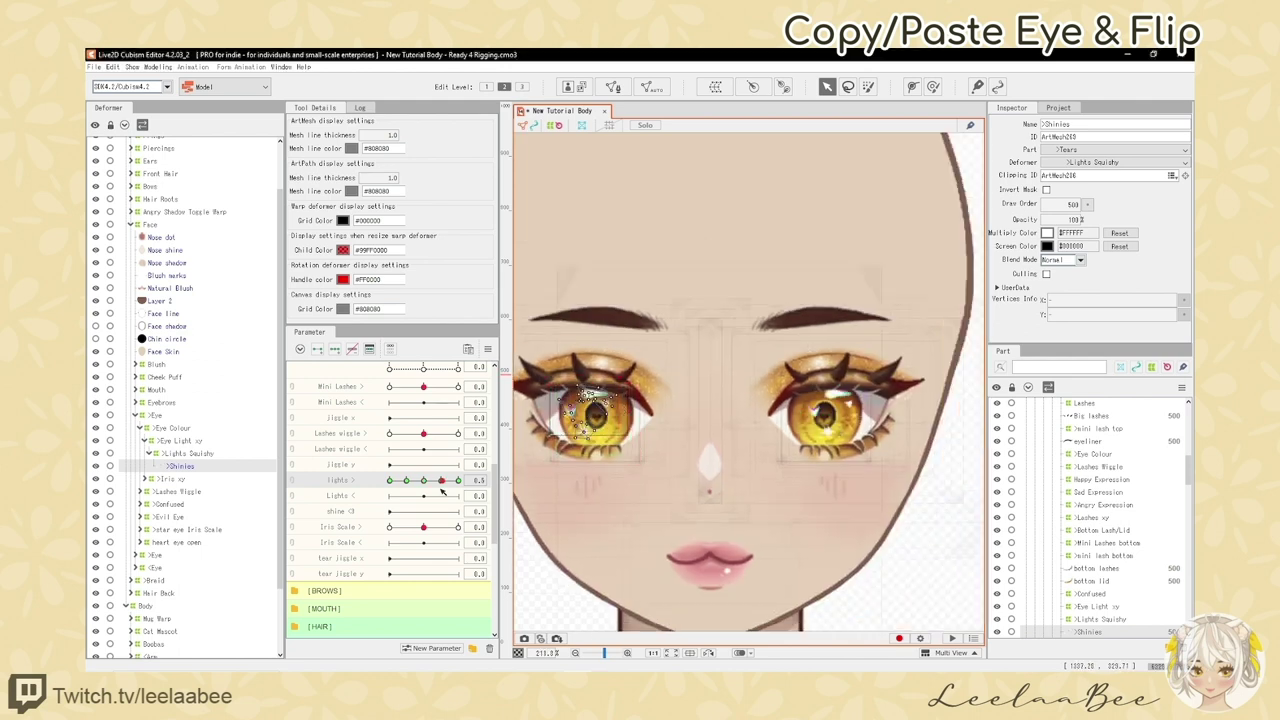
click(424, 480)
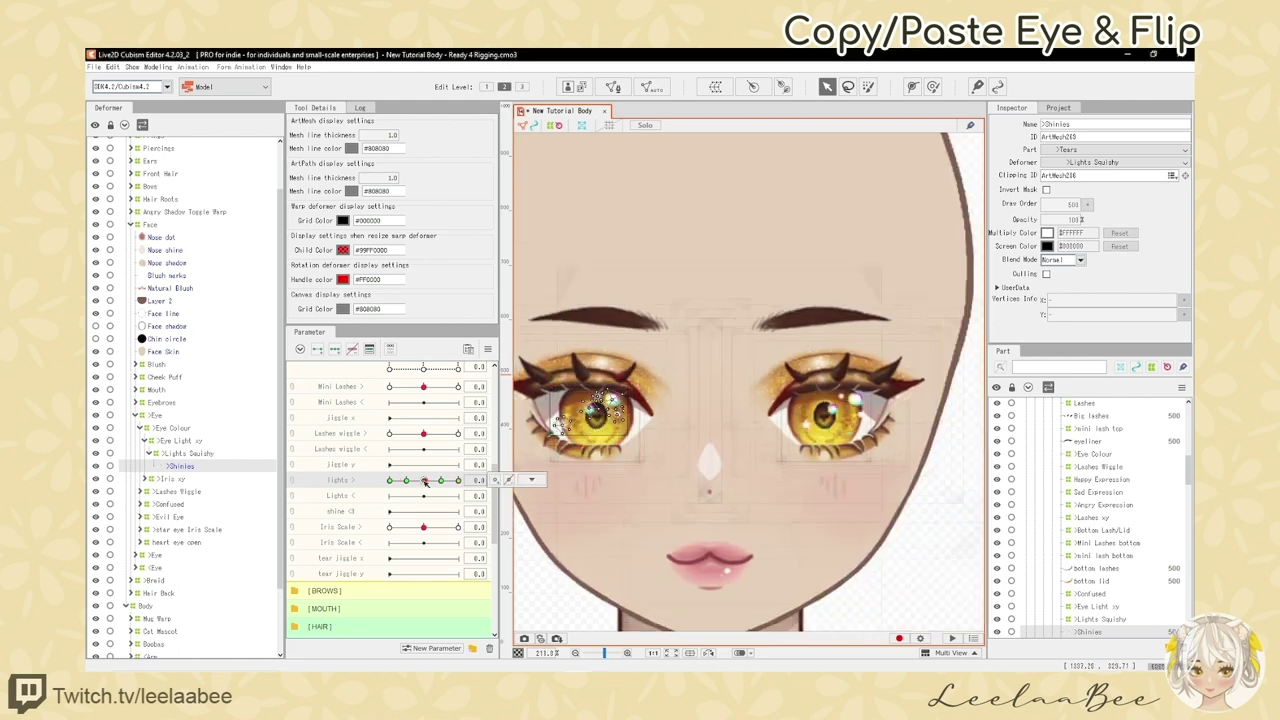
scroll(602, 415, up, 1)
scroll(622, 409, down, 1)
mouse_move(424, 480)
mouse_down()
mouse_move(458, 480)
mouse_move(390, 480)
mouse_move(441, 480)
mouse_move(407, 480)
mouse_up()
mouse_move(525, 481)
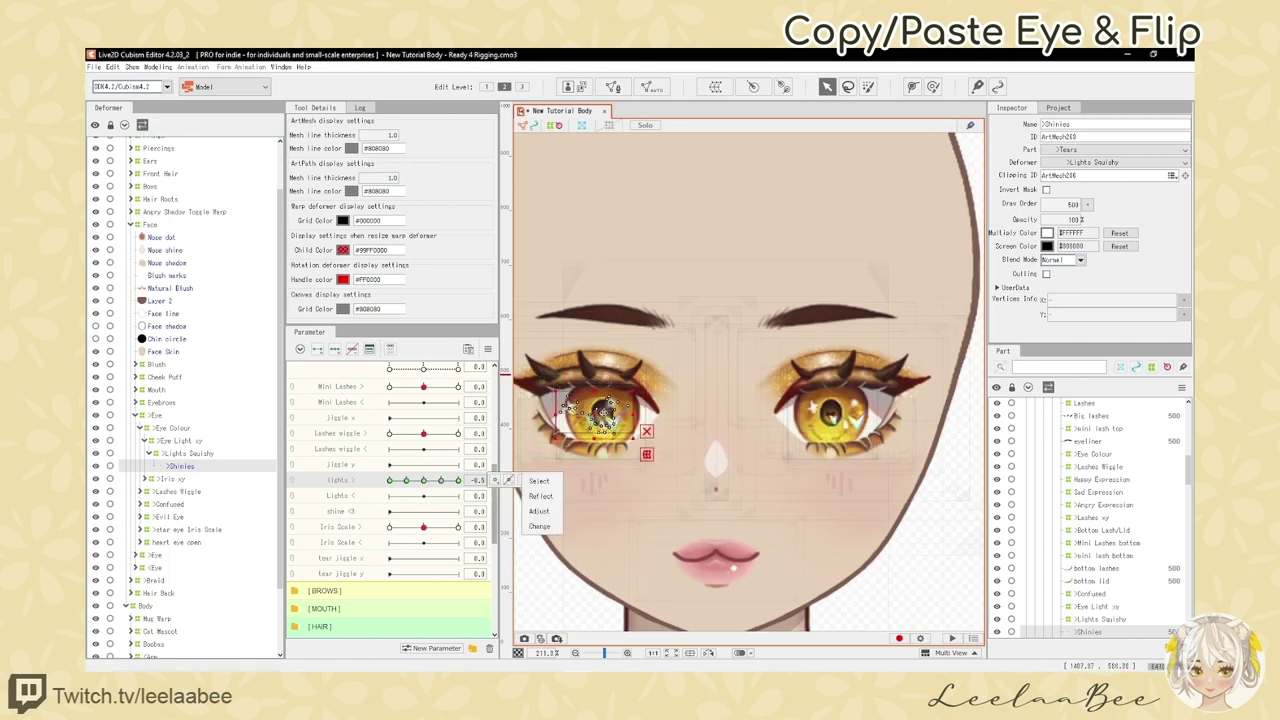
drag(603, 413, 620, 411)
Turn on Hide Selection and preview the shinies along lights > up to 1.0, finishing at 0.0.
key(ctrl+h)
drag(407, 481, 459, 482)
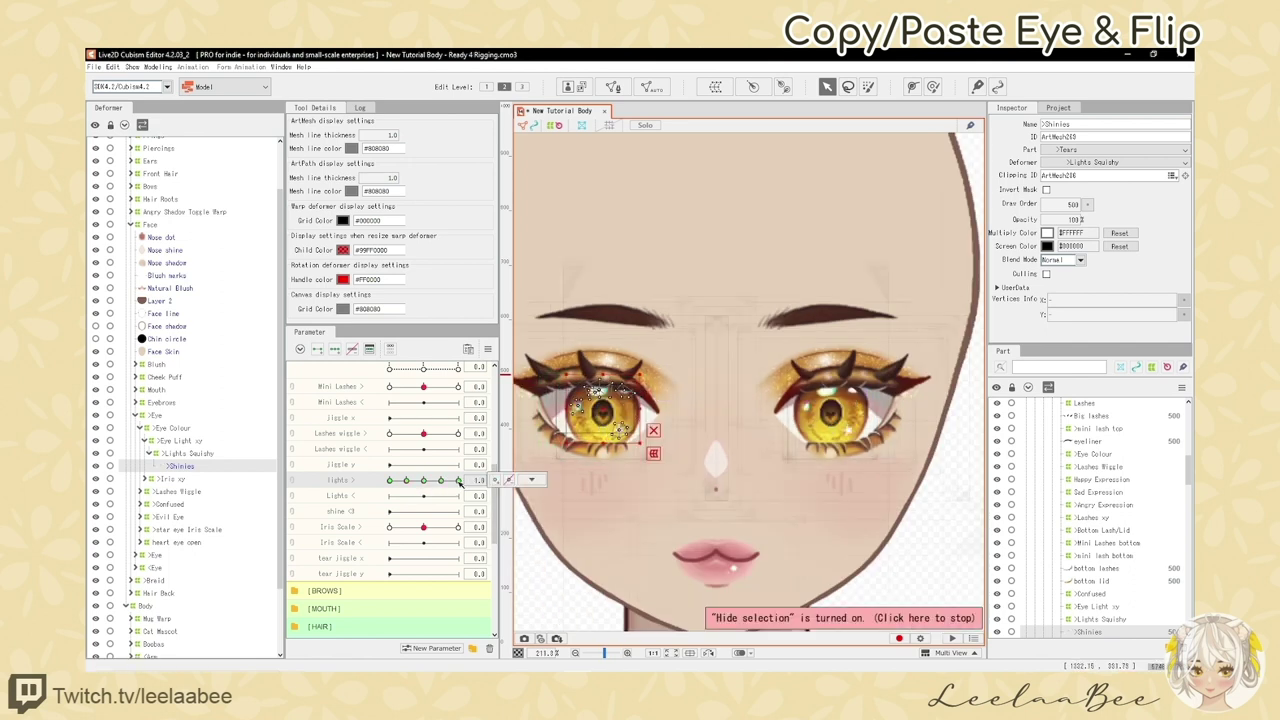
scroll(673, 483, down, 3)
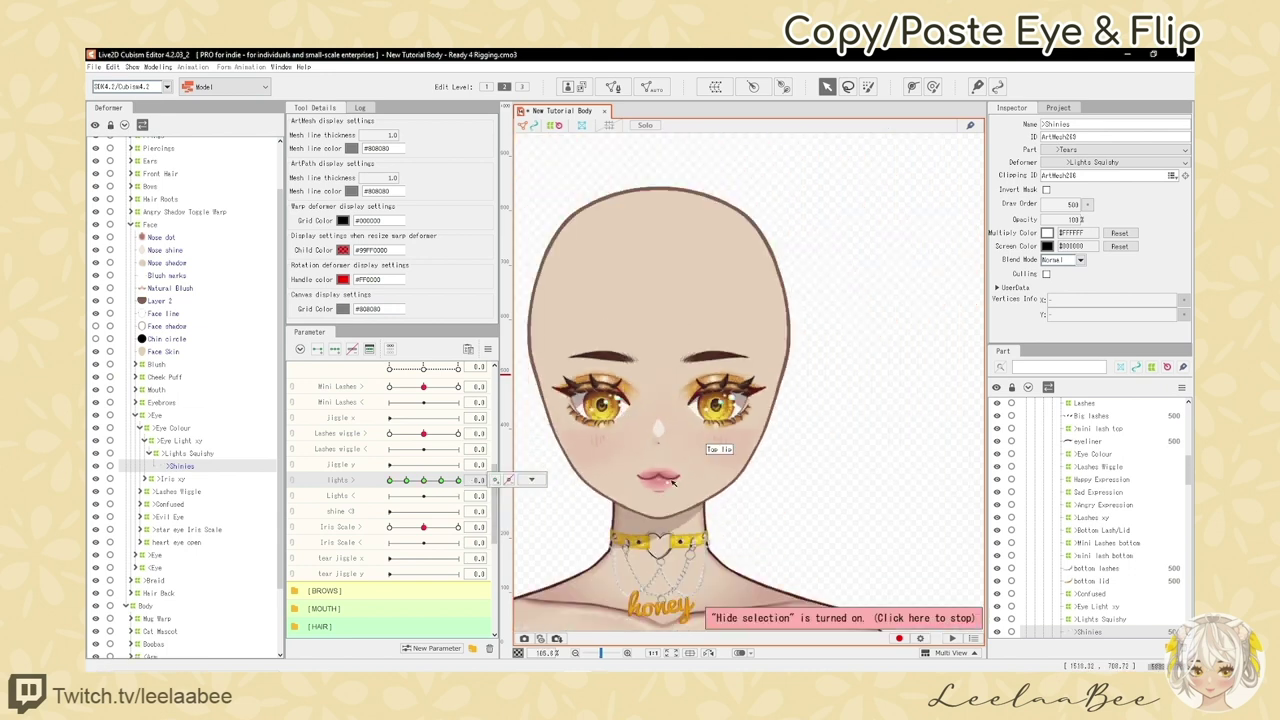
scroll(622, 465, up, 1)
scroll(632, 477, down, 1)
scroll(603, 470, up, 1)
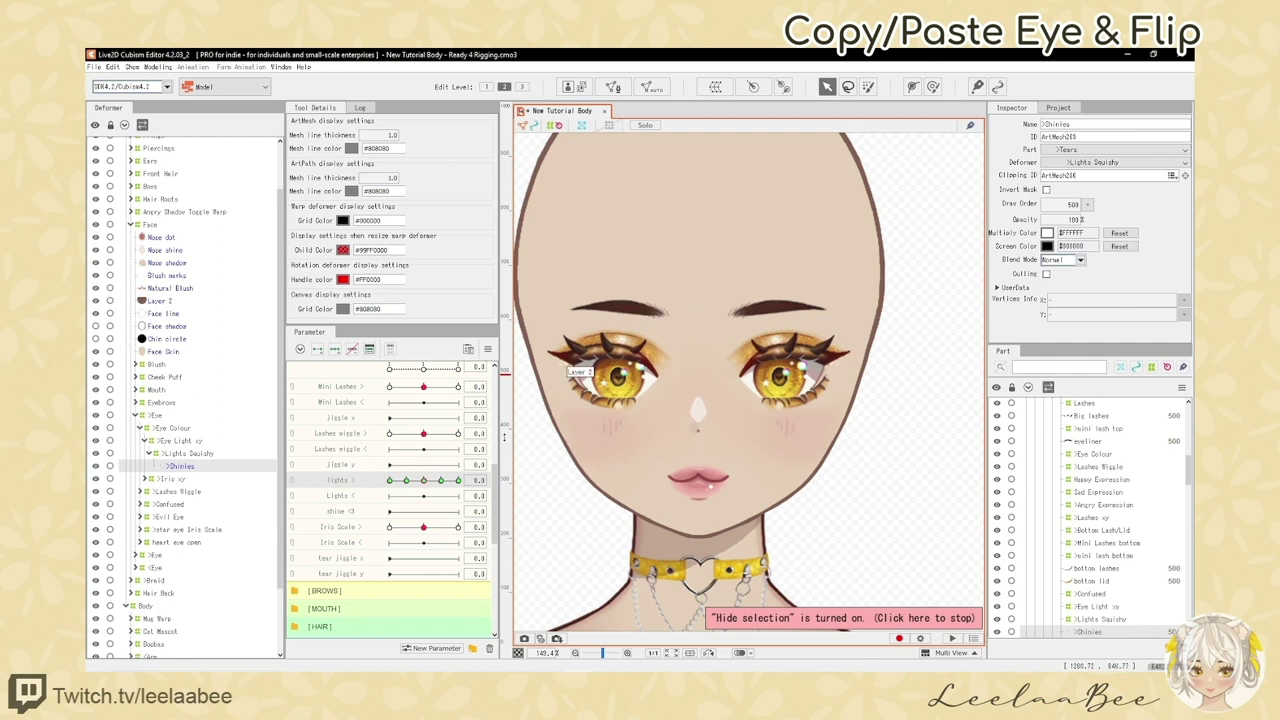
Test both eyes with the EyeL Open parameter, finishing at 0.5.
scroll(492, 470, up, 3)
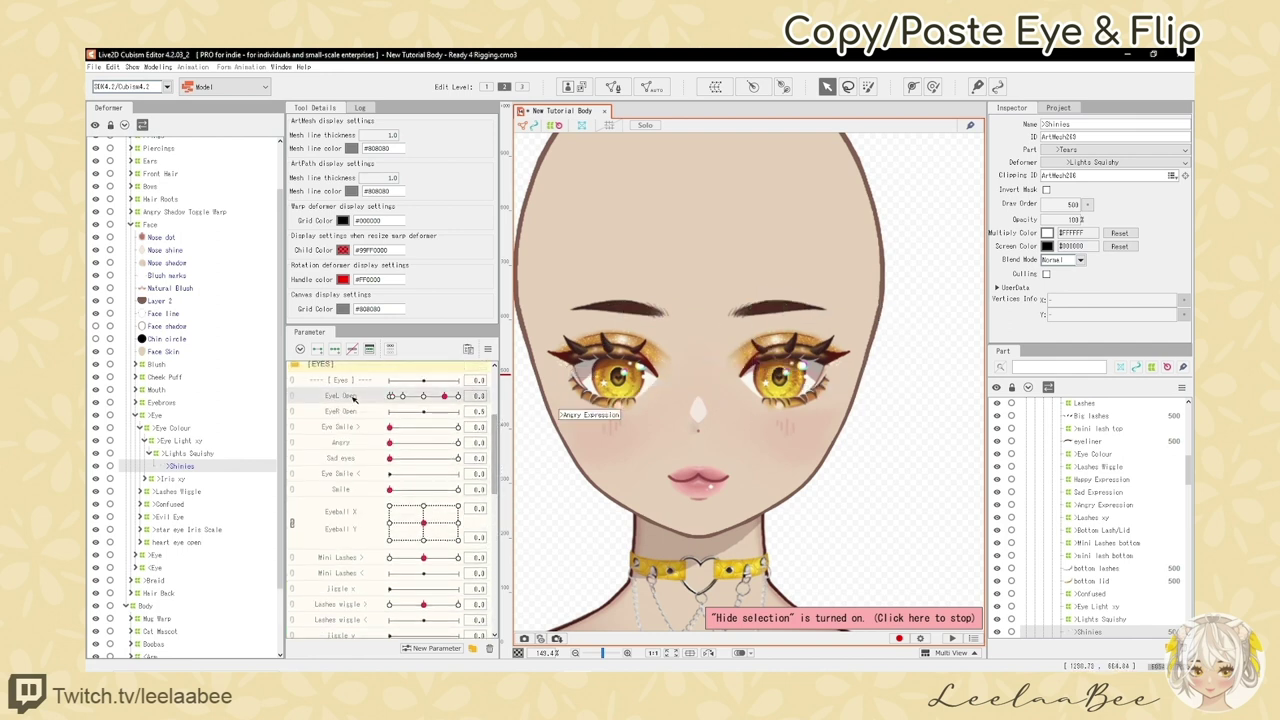
mouse_move(444, 397)
mouse_down()
mouse_move(459, 398)
mouse_move(392, 398)
mouse_move(423, 398)
mouse_up()
click(461, 398)
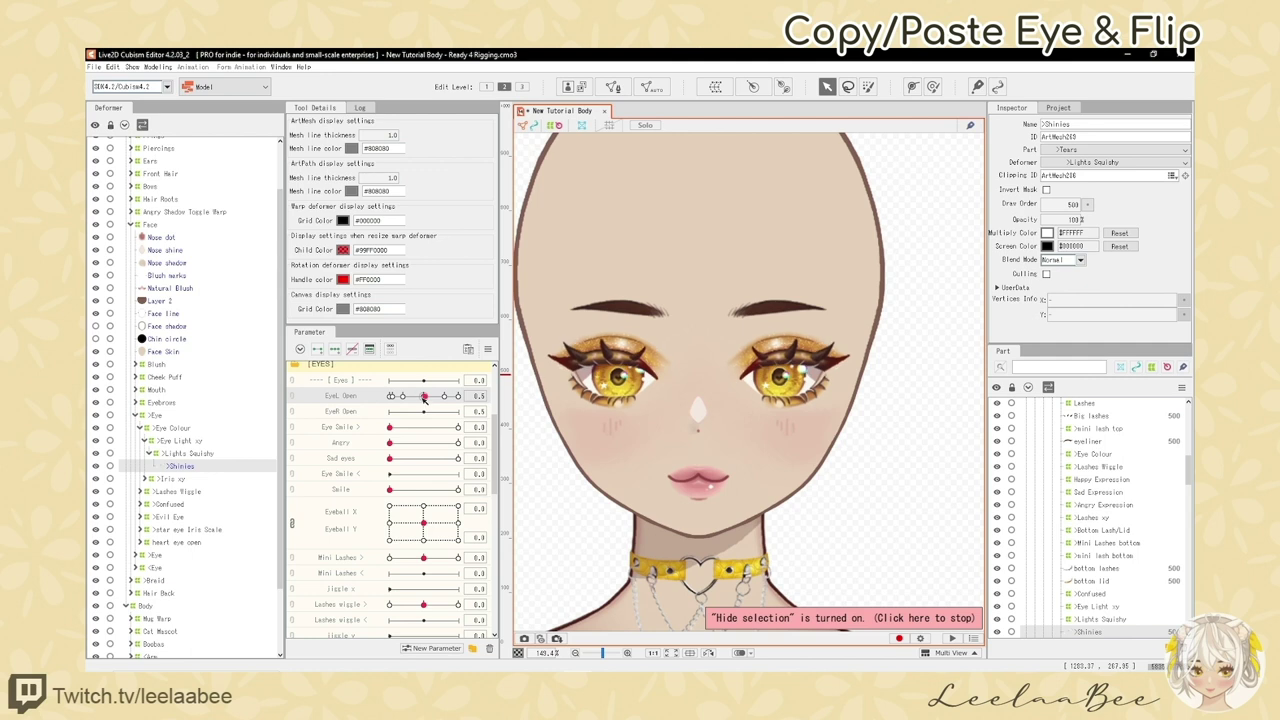
Review the separate parameters for the opposite eye: EyeR Open, Eye Smile <, Mini Lashes <, Lashes wiggle <, Lights < and Iris Scale <.
click(364, 413)
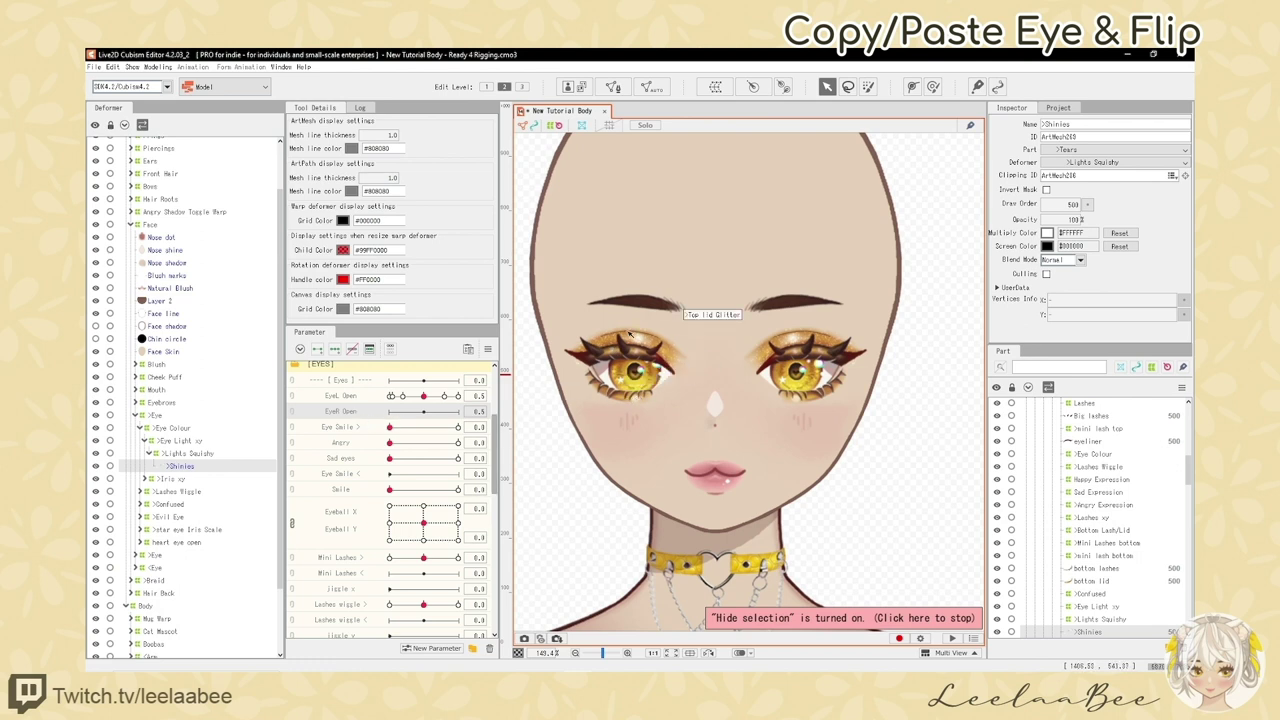
click(345, 573)
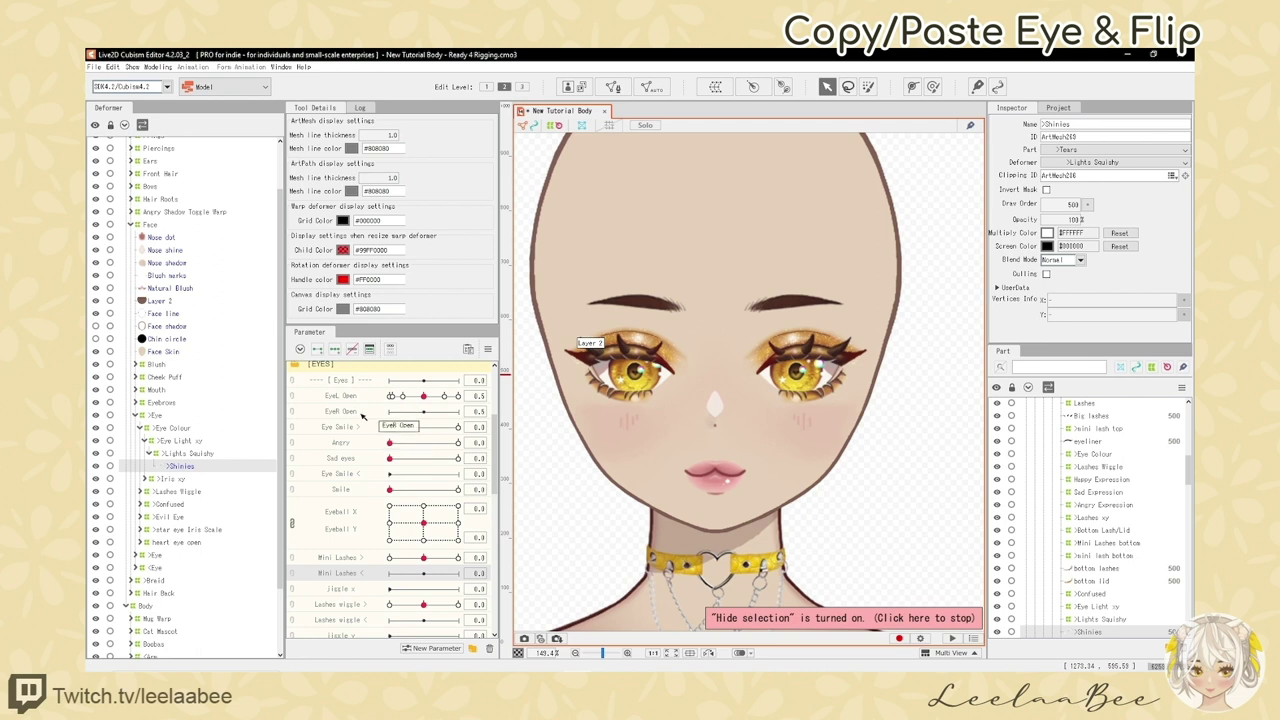
click(362, 413)
click(368, 475)
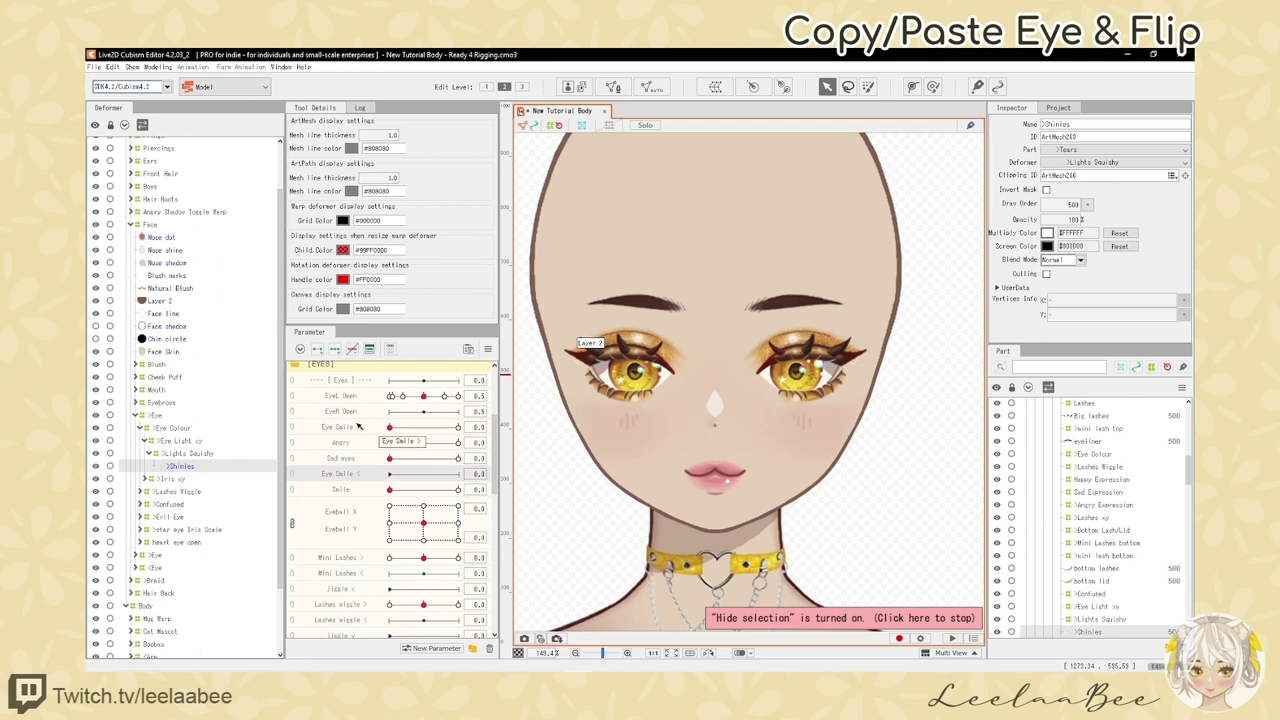
scroll(360, 440, down, 3)
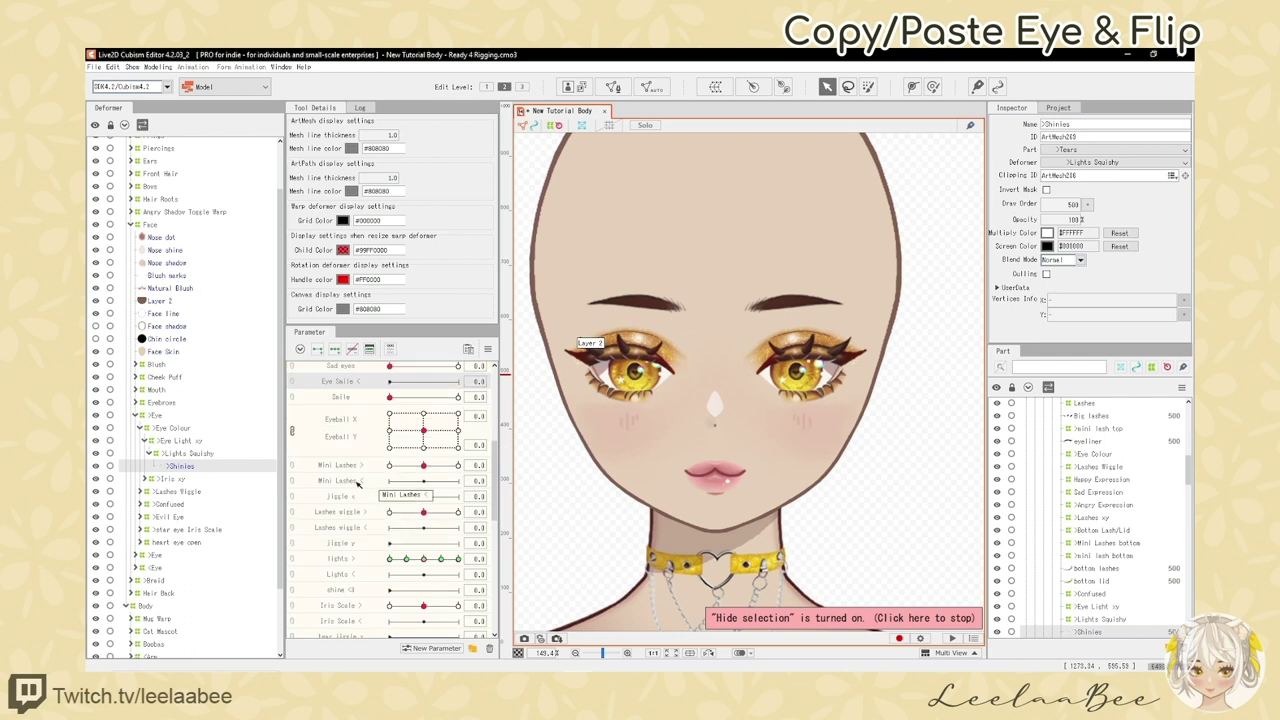
click(366, 482)
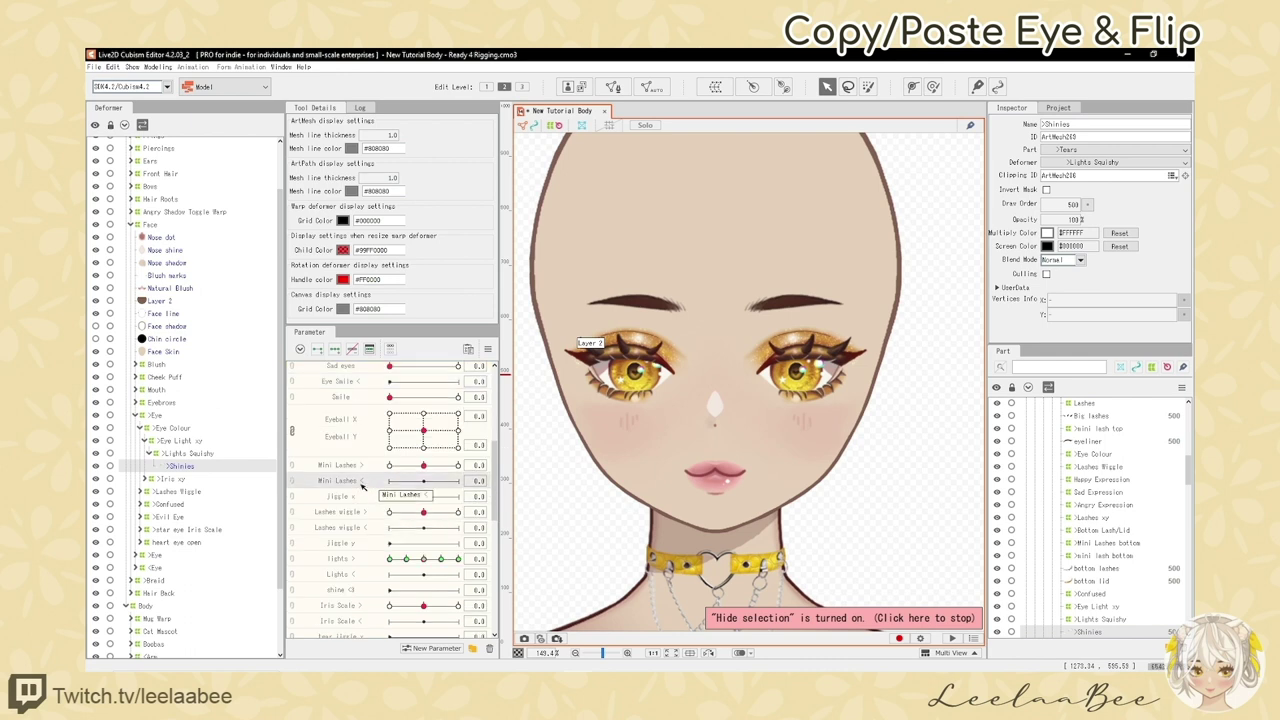
scroll(368, 530, down, 1)
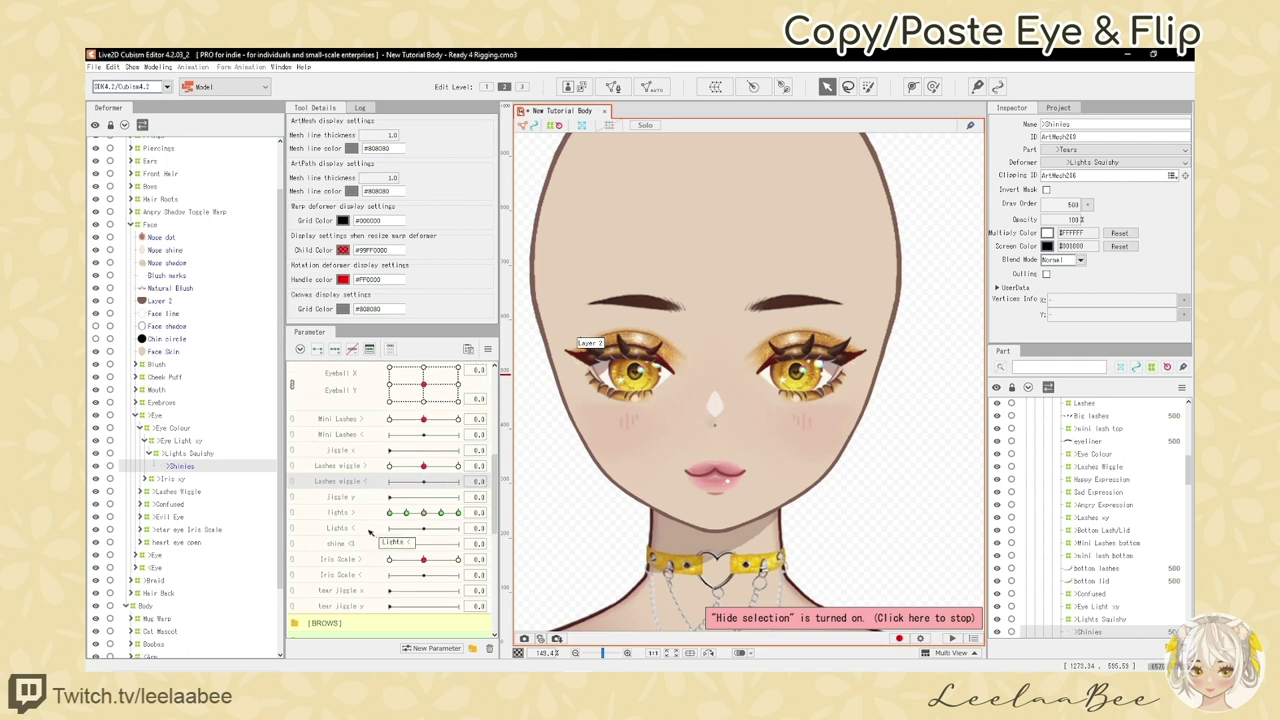
click(368, 527)
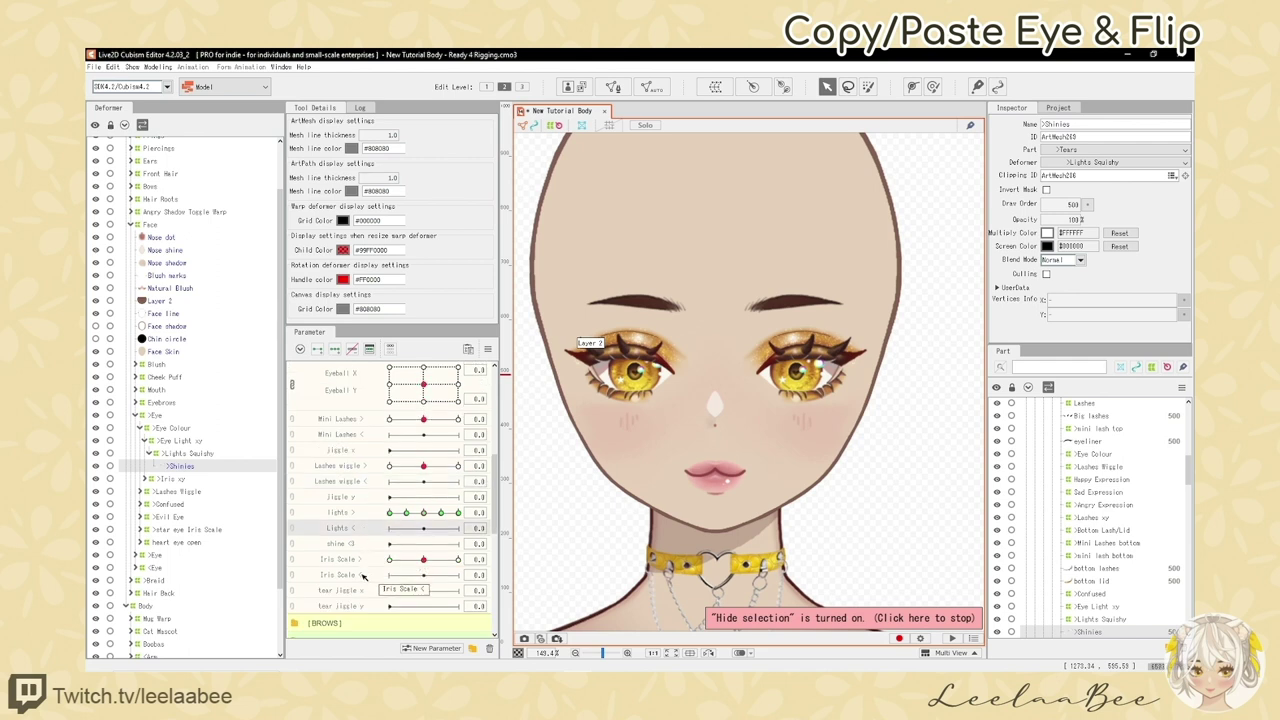
click(424, 622)
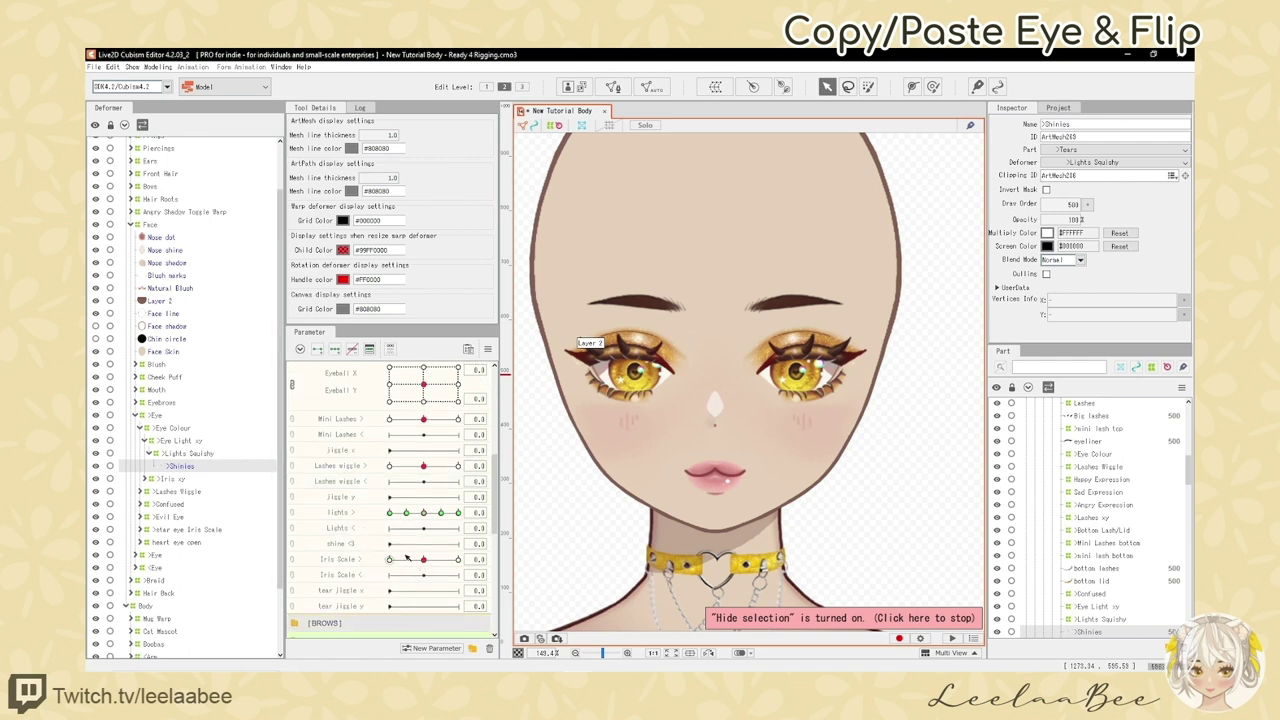
Replicate the lights > parameter and rename the copy lights <.
right_click(359, 516)
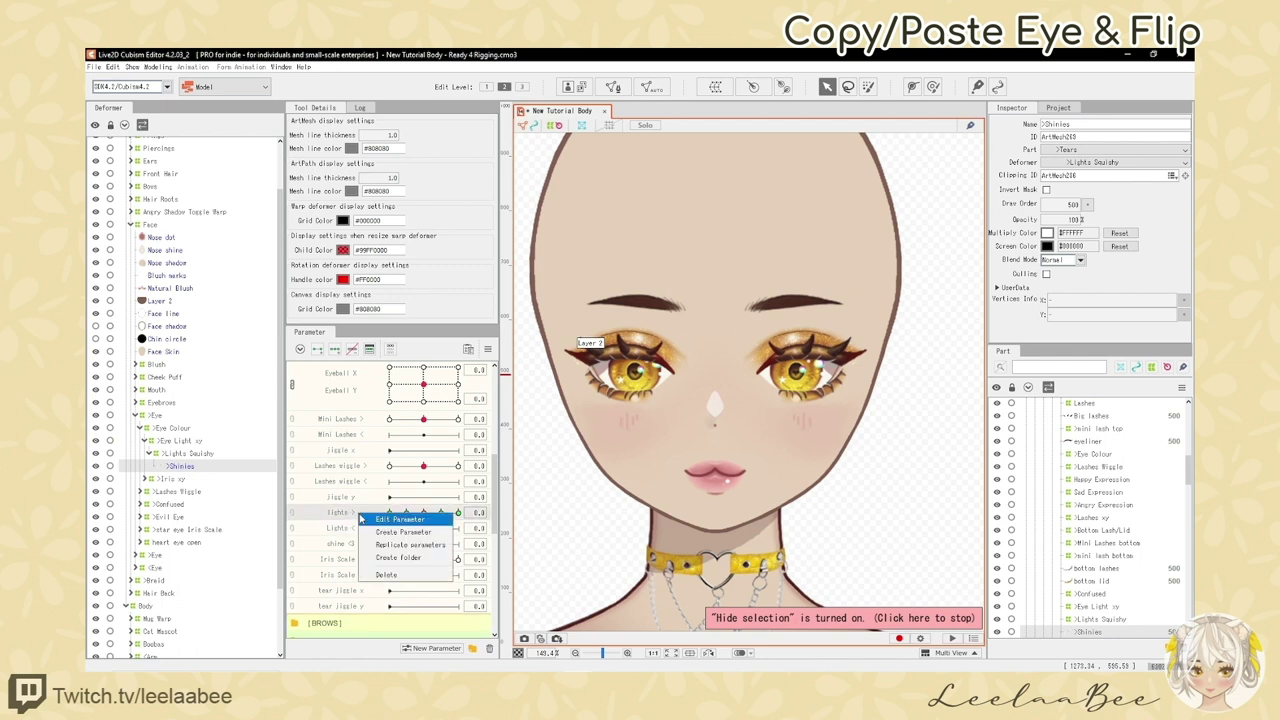
click(400, 545)
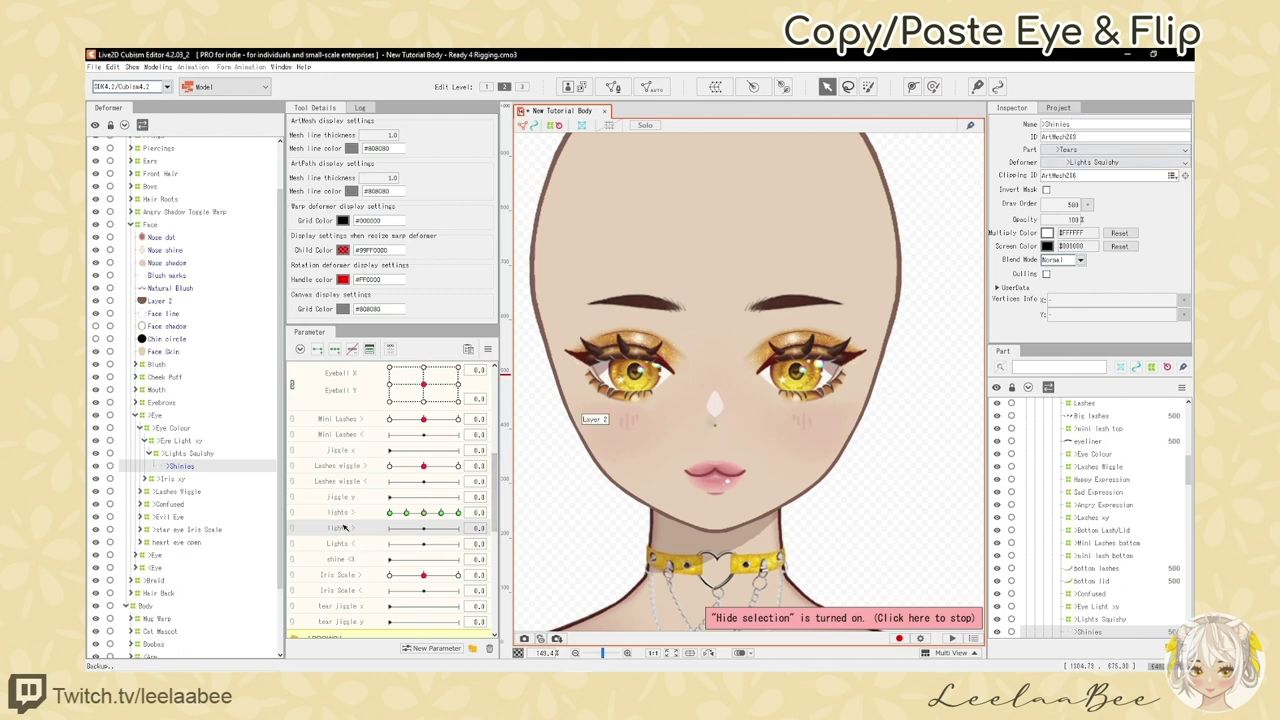
right_click(343, 527)
click(383, 535)
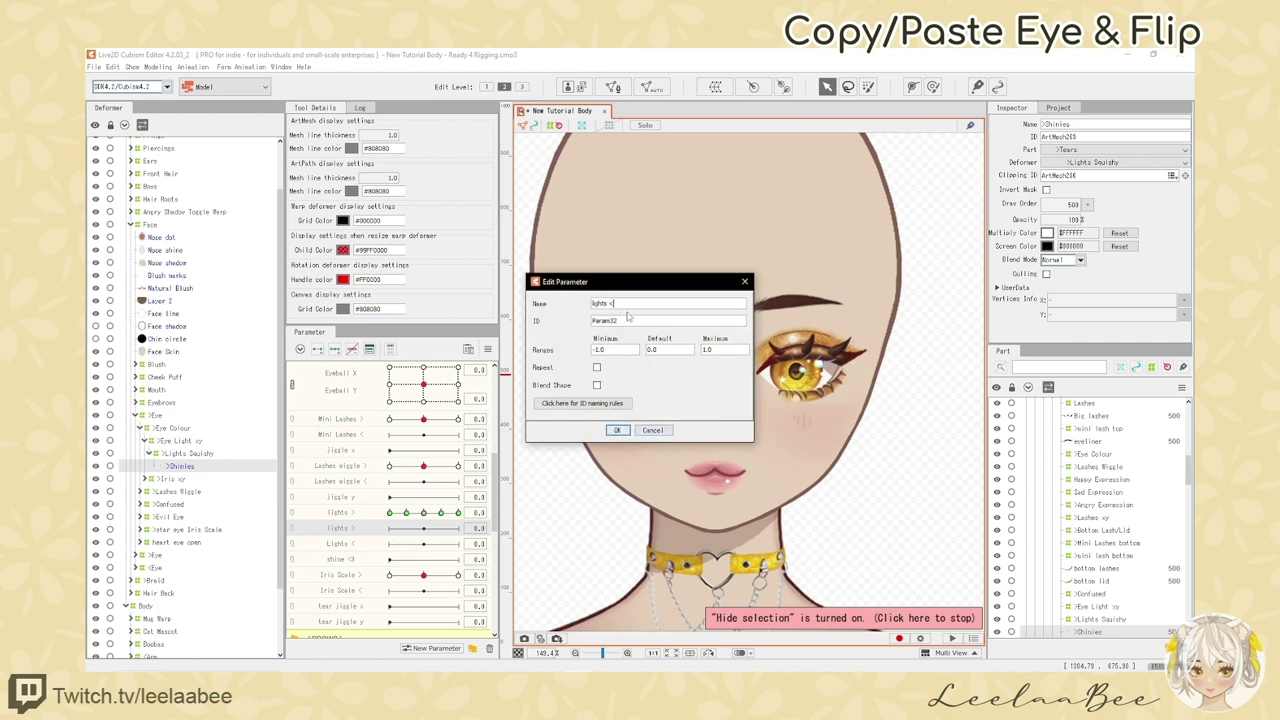
click(617, 430)
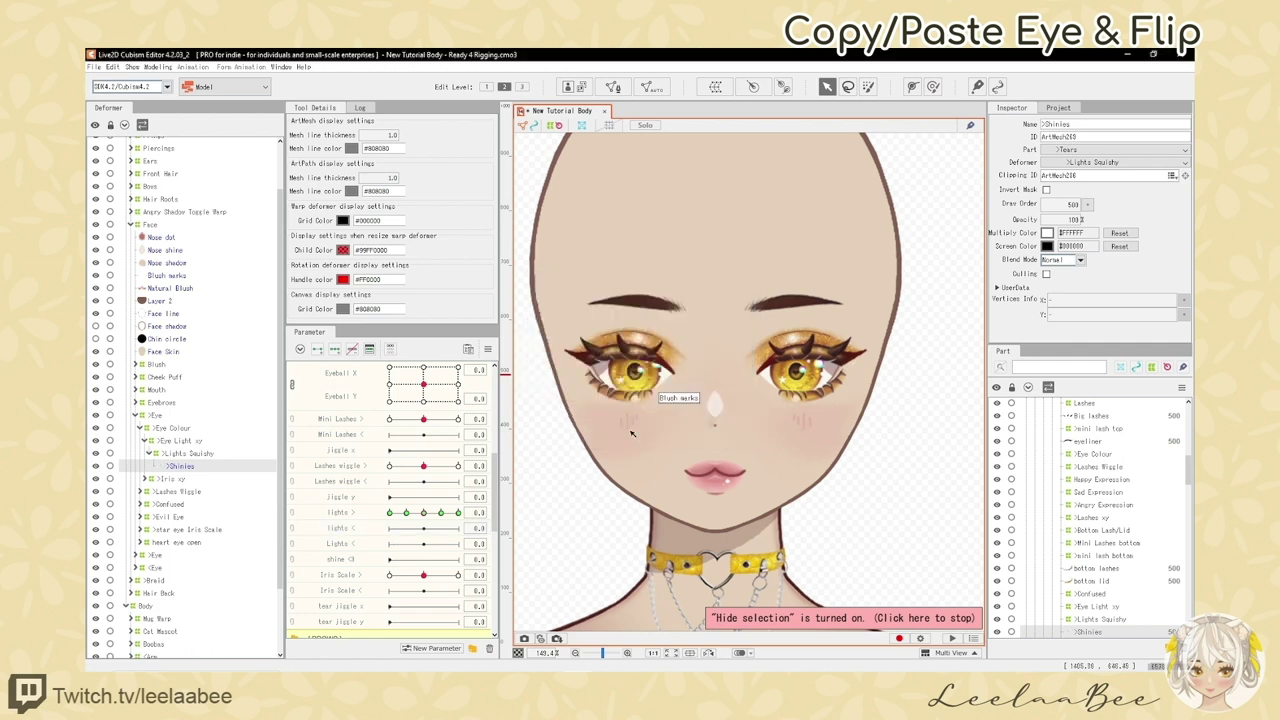
Delete the replicated lights < parameter placed directly below lights >.
click(362, 550)
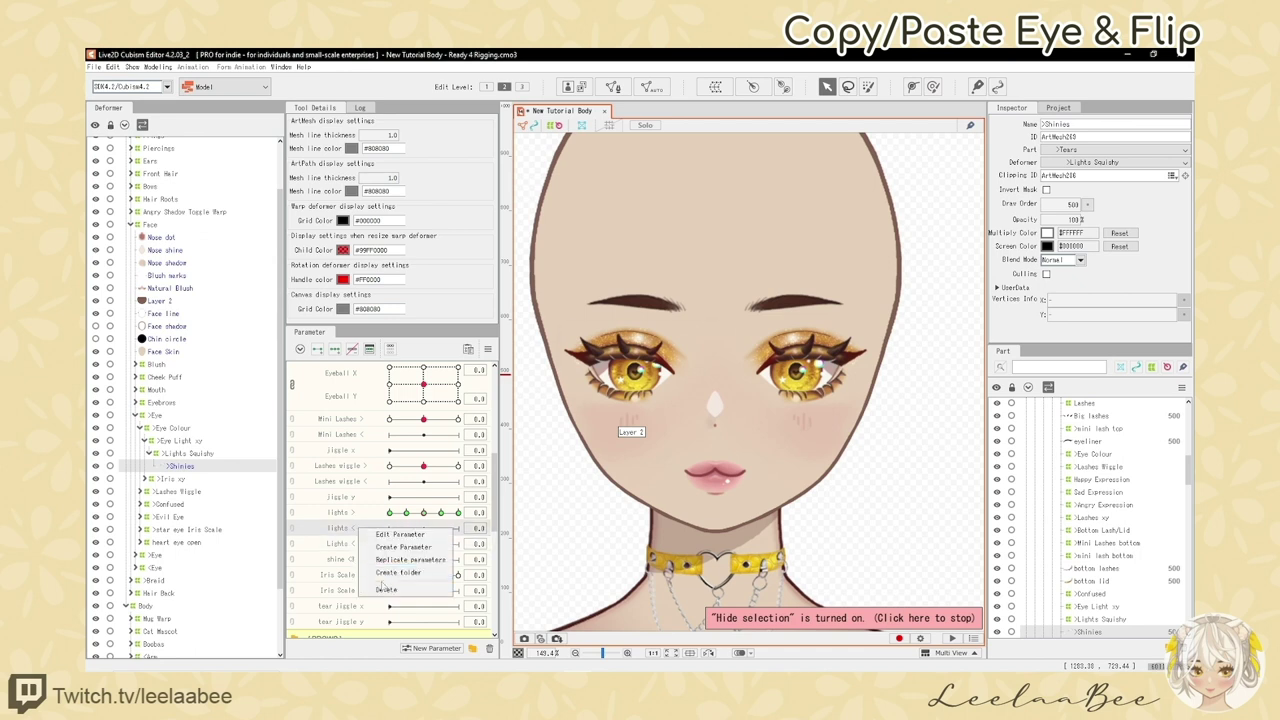
key(Delete)
key(Return)
scroll(362, 416, up, 3)
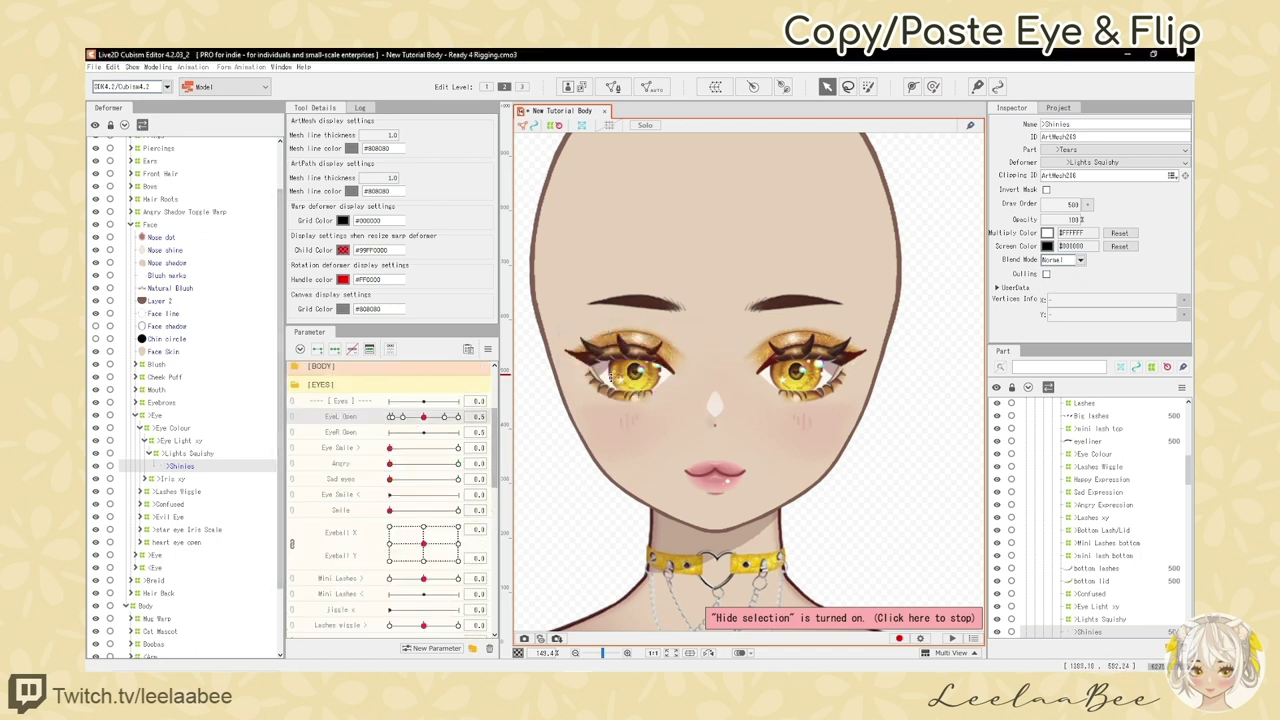
Expand the full deformer hierarchy of the >Eye group, from Iris xy and Lashes Wiggle down to heart eye pupil.
click(641, 353)
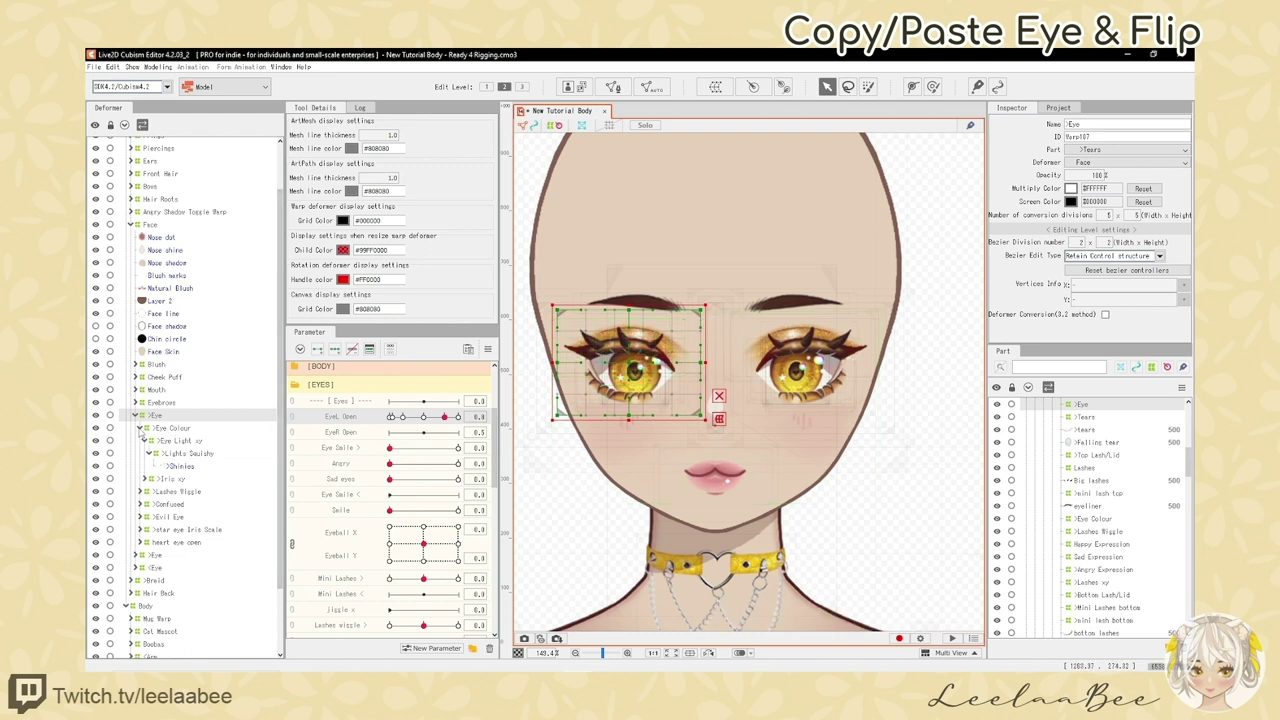
click(147, 479)
click(150, 492)
scroll(150, 490, down, 1)
click(141, 506)
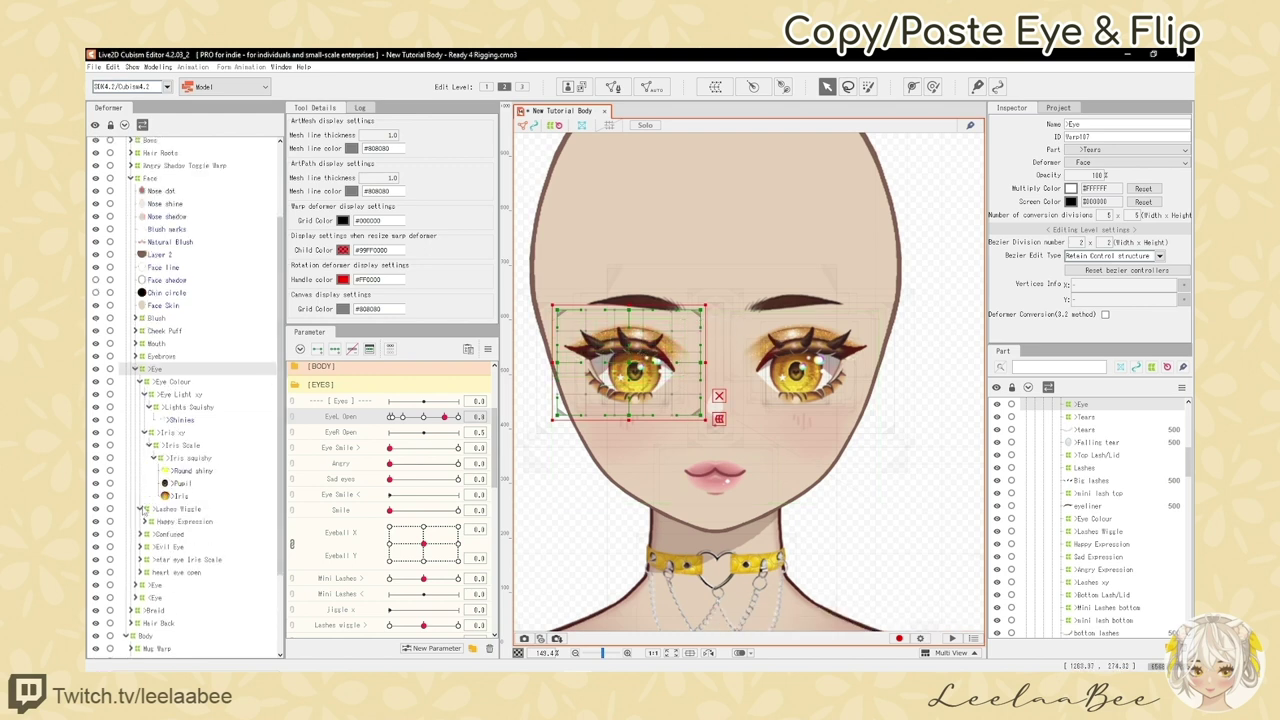
scroll(160, 490, down, 4)
click(168, 488)
scroll(168, 488, down, 2)
click(174, 465)
click(163, 490)
click(163, 541)
click(205, 553)
scroll(212, 512, up, 1)
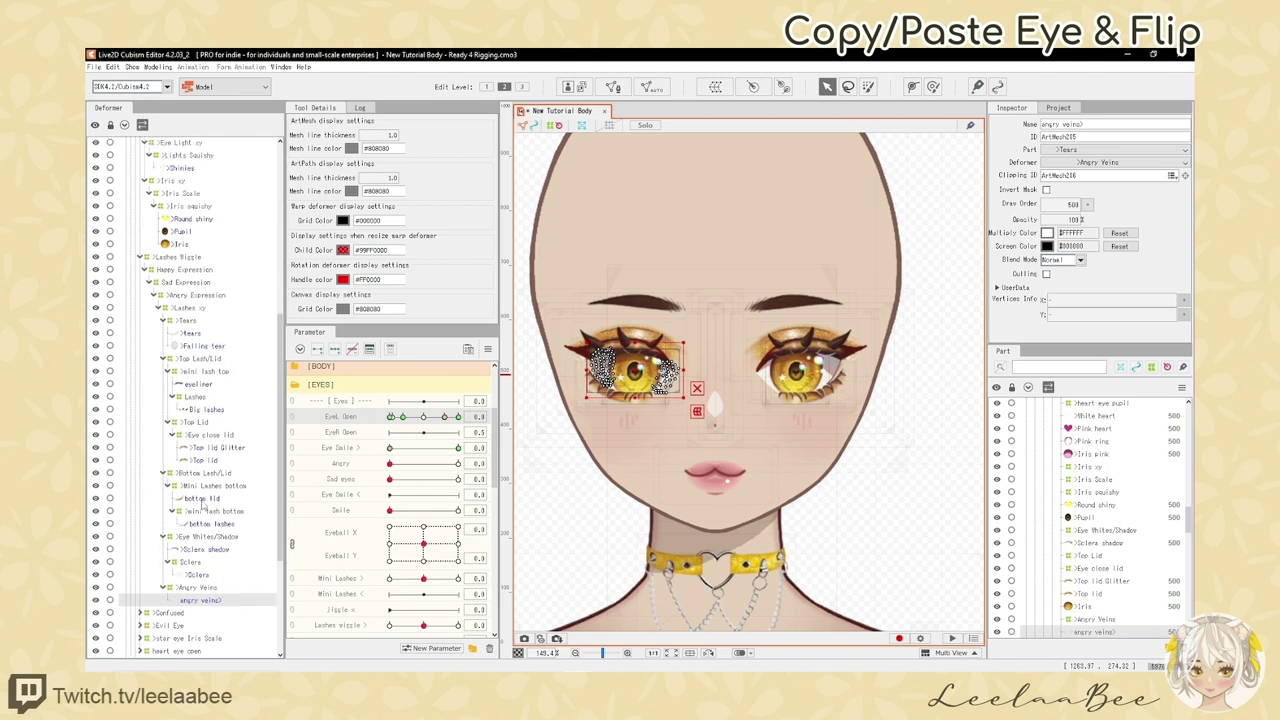
scroll(160, 540, down, 5)
click(160, 534)
click(155, 585)
Select every deformer and art mesh from >Eye through >Pink heart.
click(181, 611)
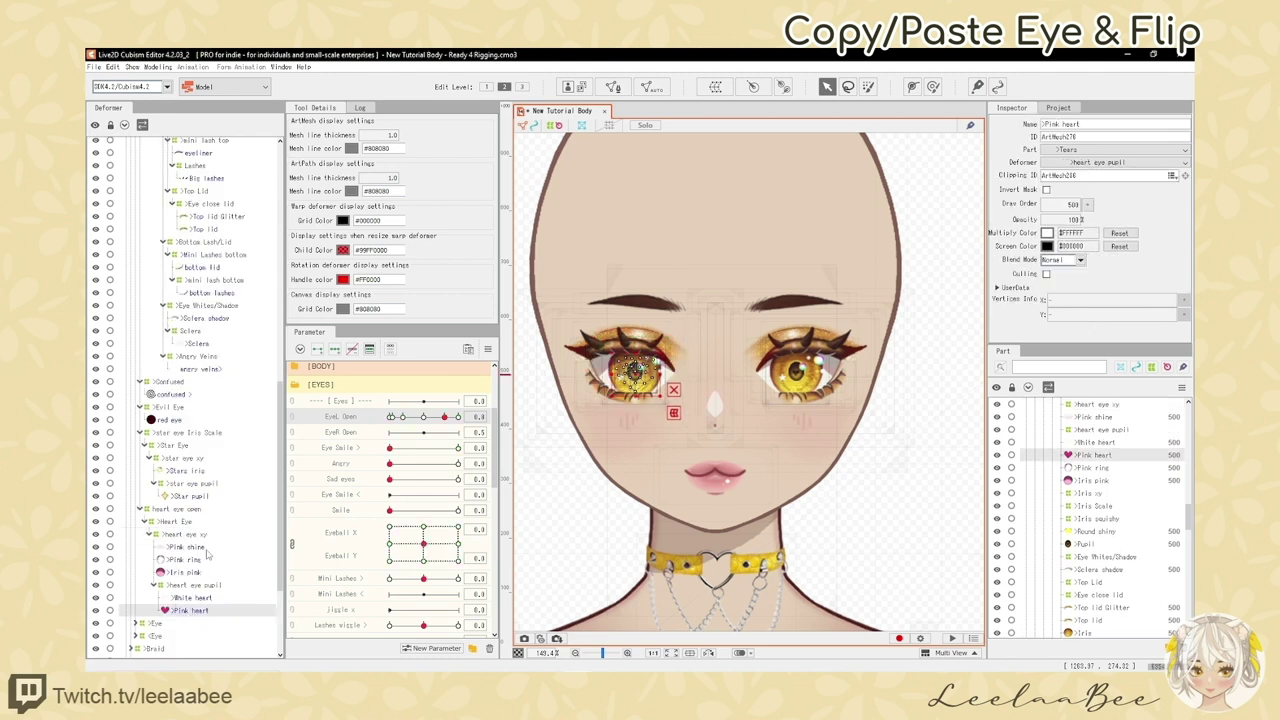
scroll(207, 553, up, 10)
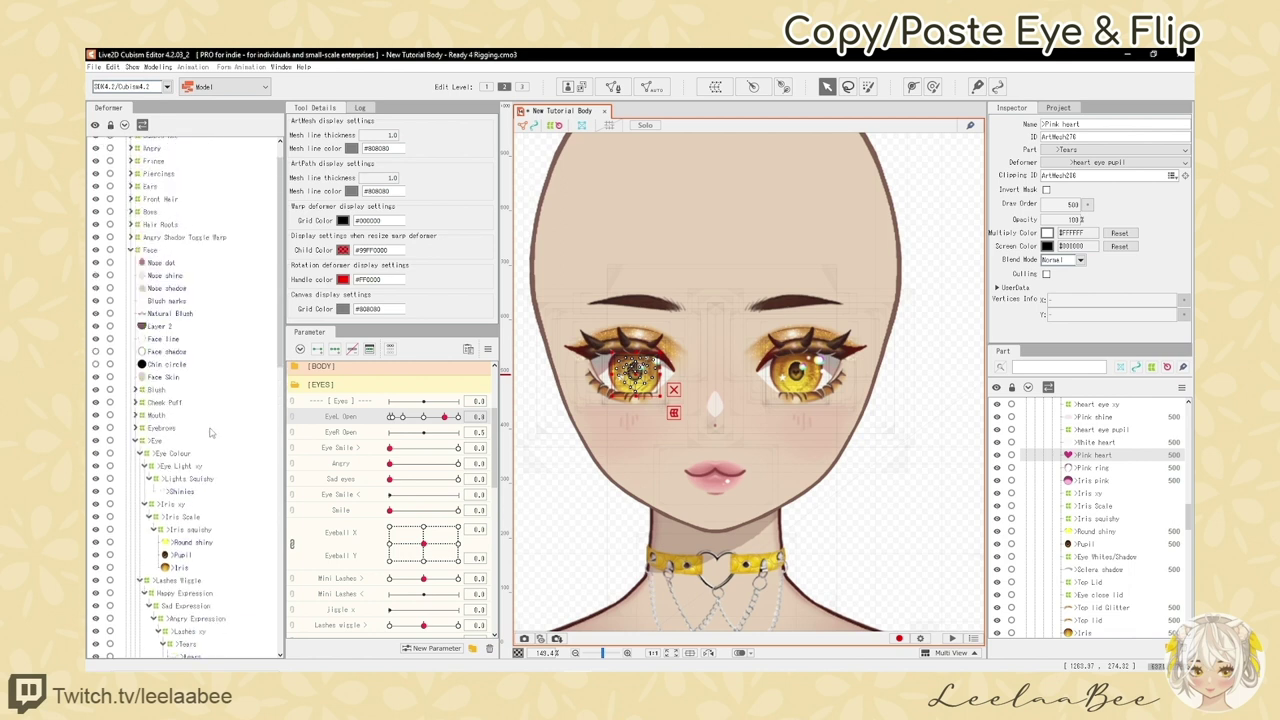
scroll(212, 430, down, 3)
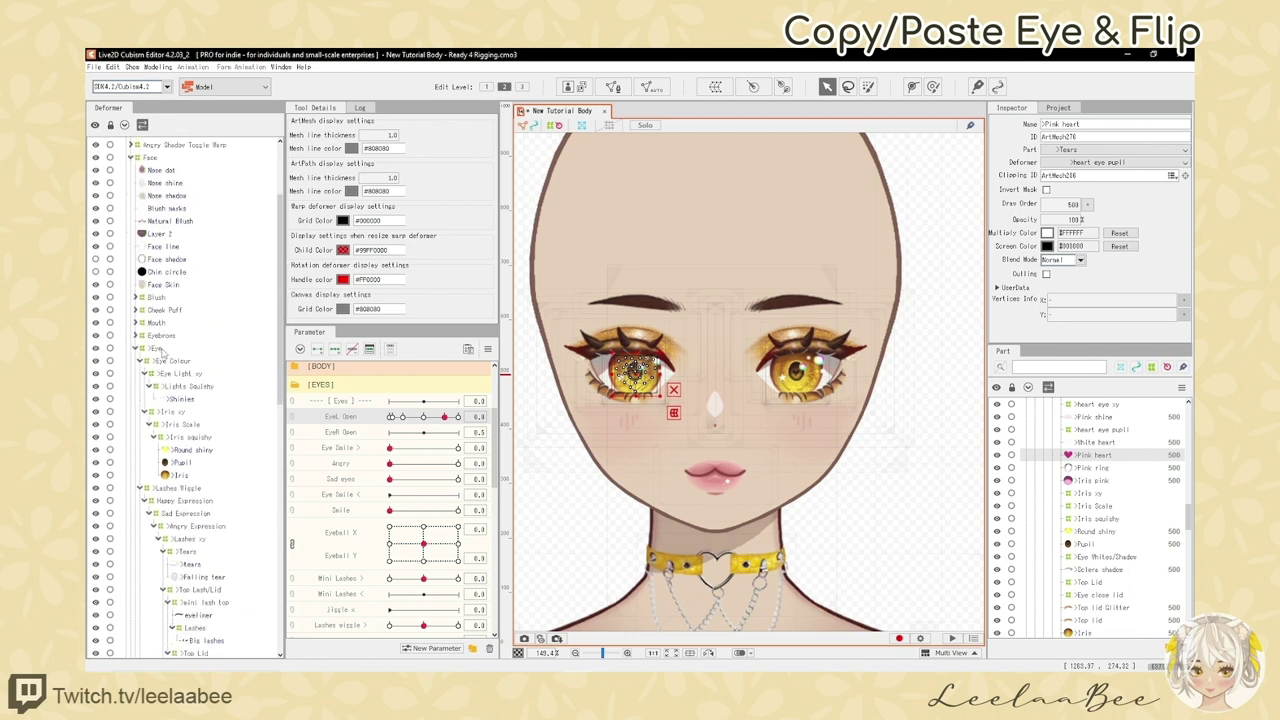
click(160, 349)
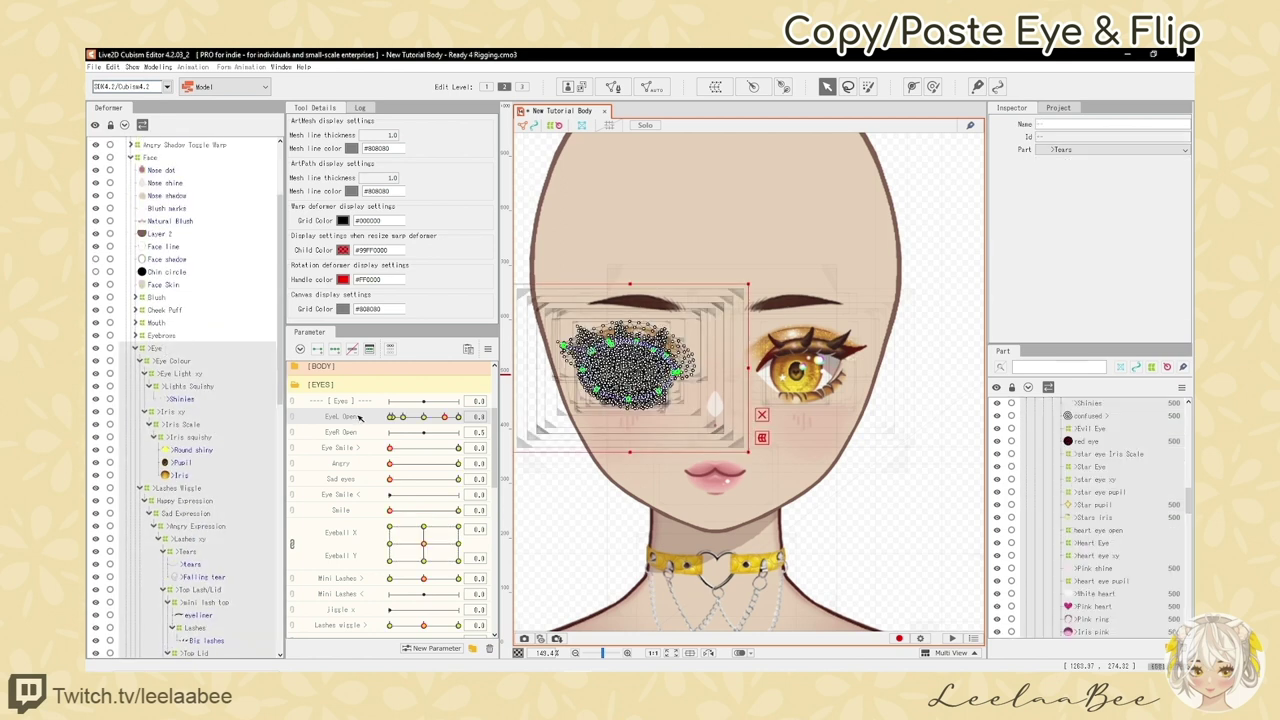
Change the selected eye's EyeL Open keyforms over to the EyeR Open parameter.
click(479, 416)
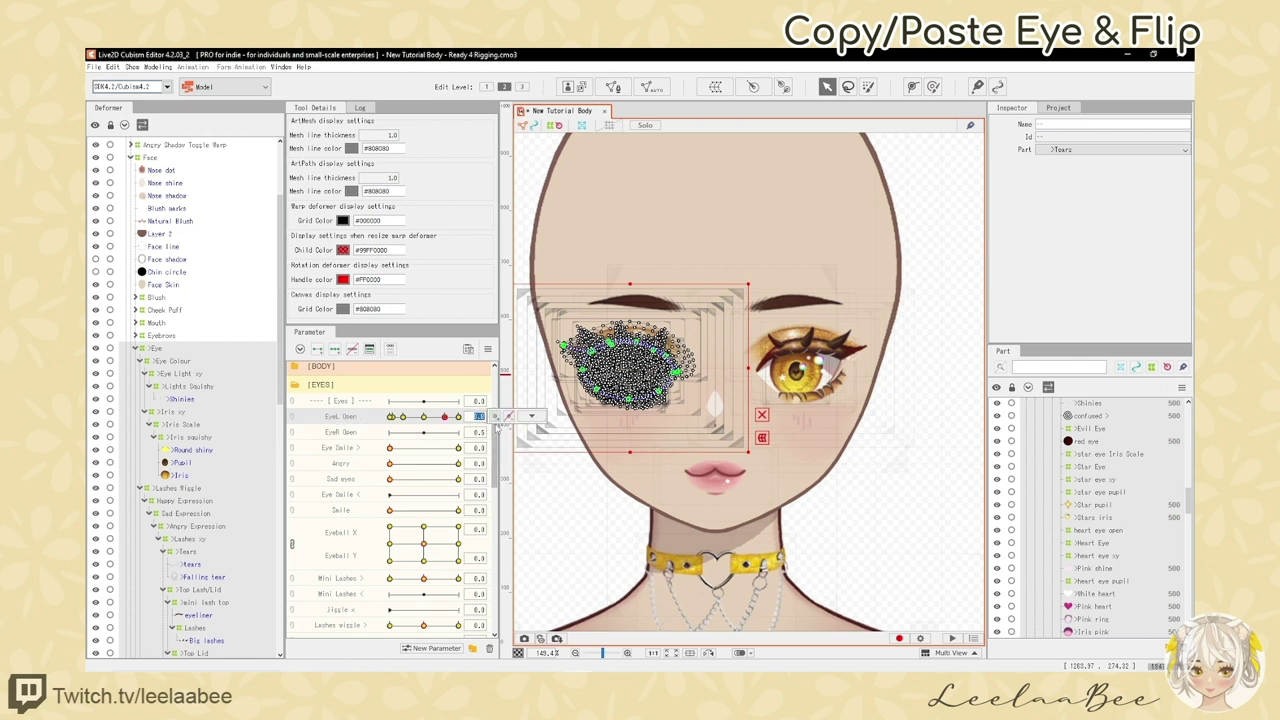
click(531, 416)
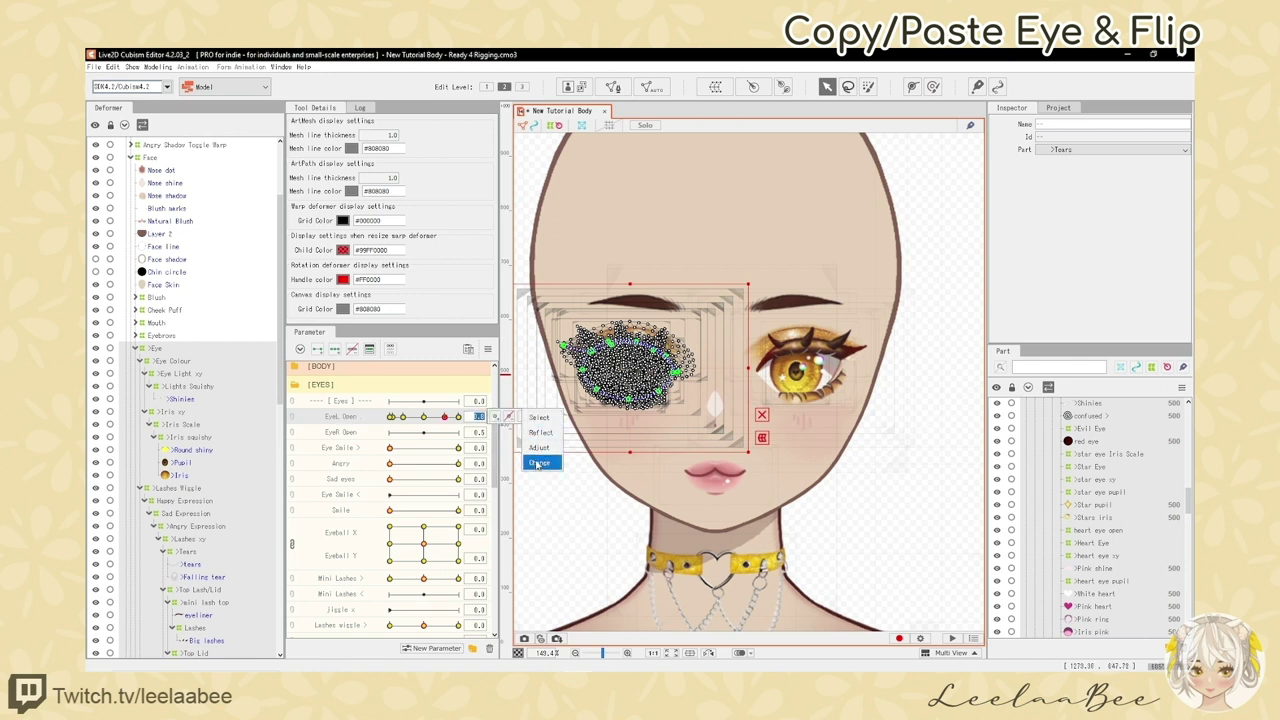
click(538, 463)
scroll(785, 341, up, 5)
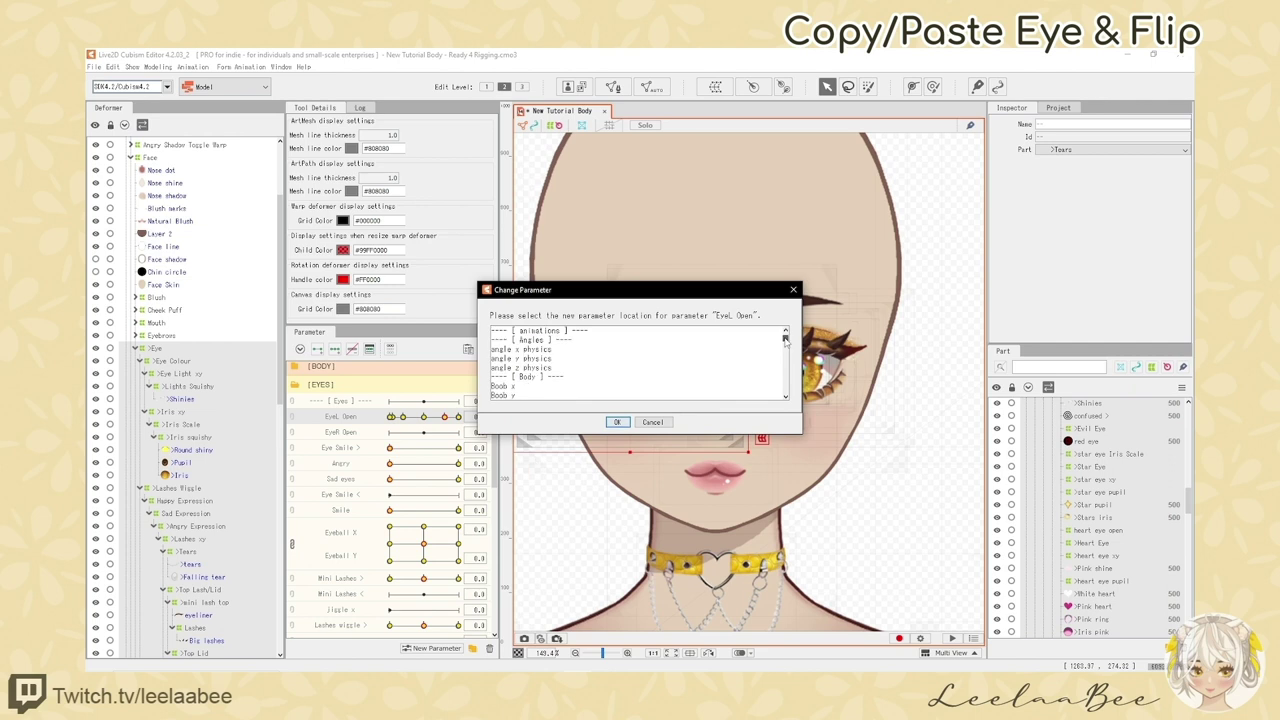
drag(785, 341, 785, 345)
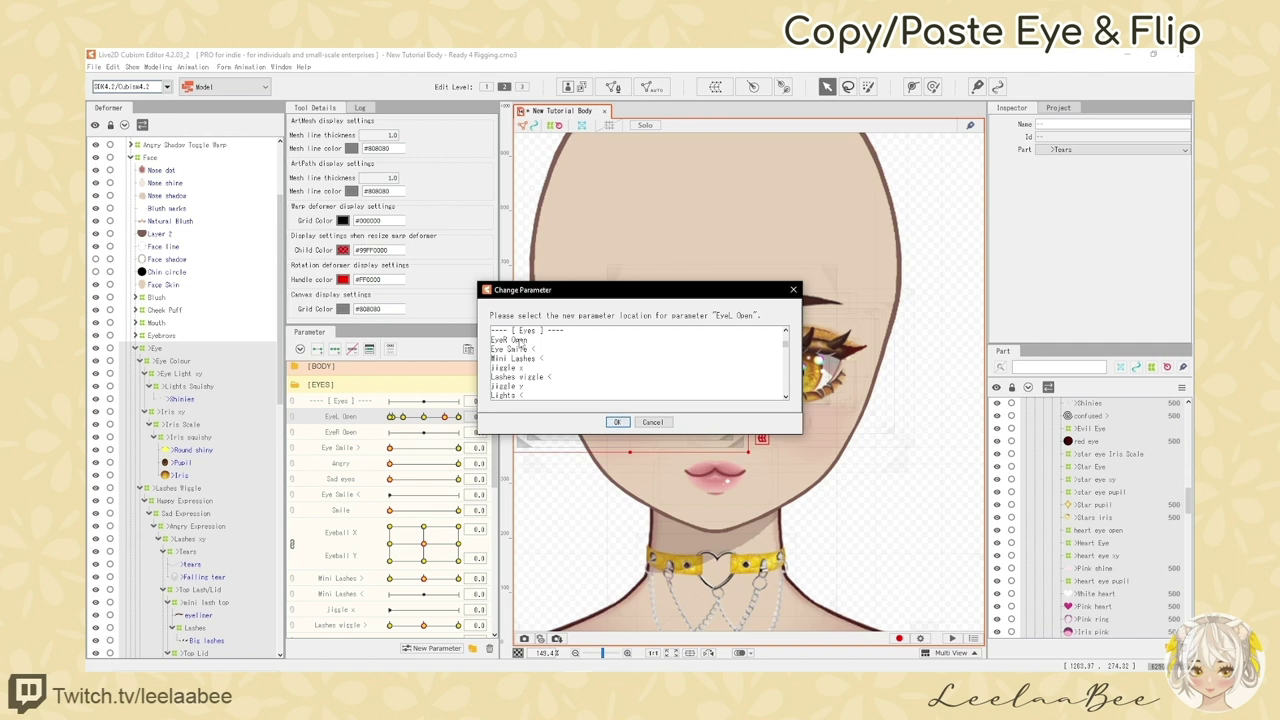
click(519, 341)
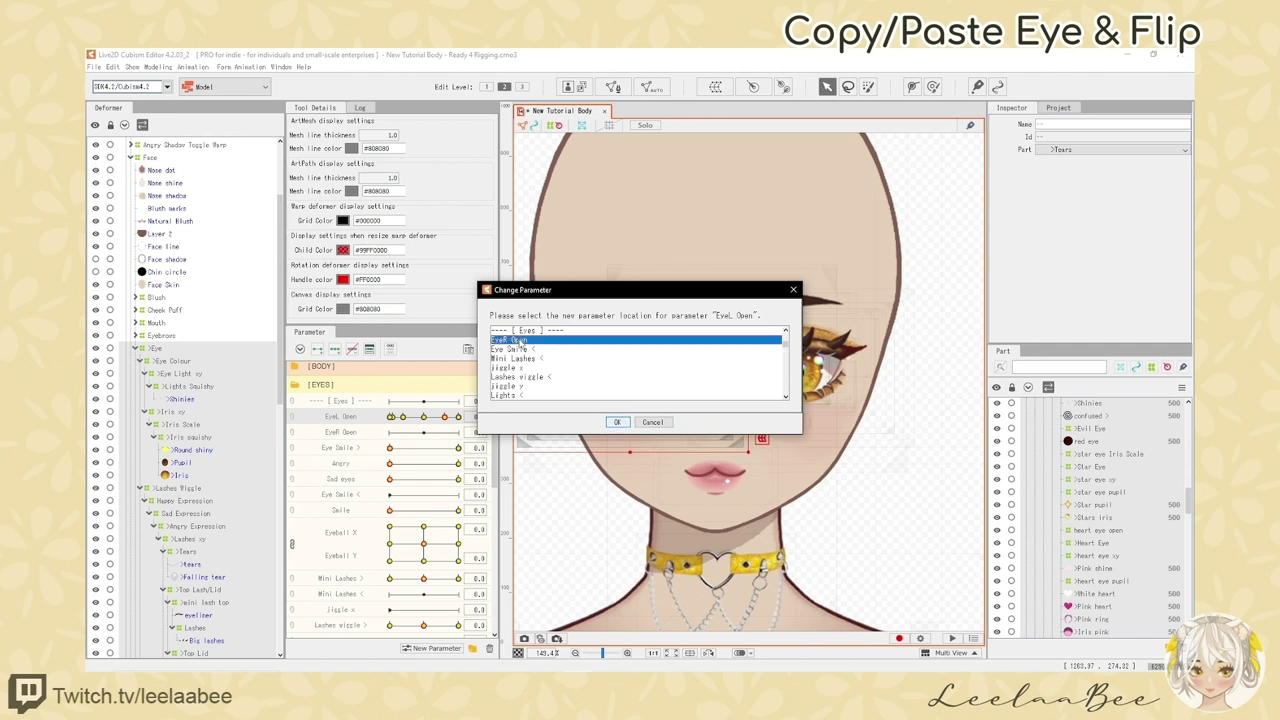
click(617, 423)
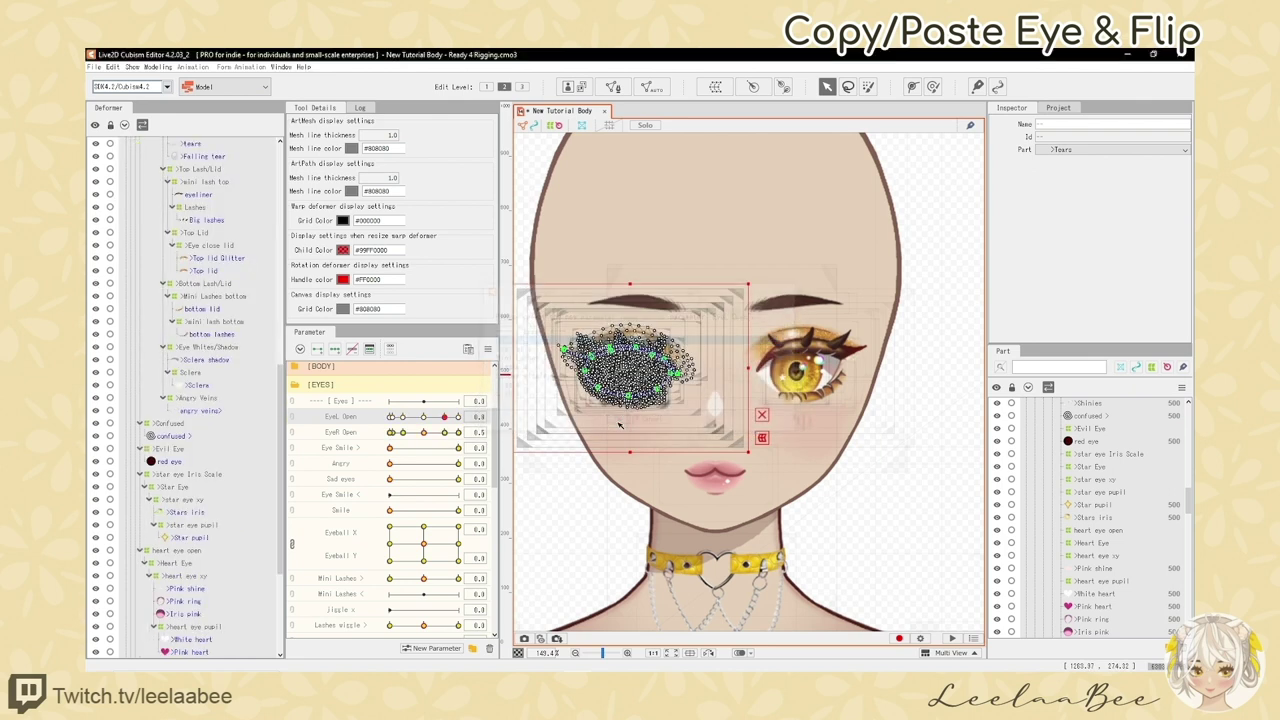
Check EyeR Open's parameter settings and test each eye's opening separately, finishing with EyeL Open and EyeR Open at 0.8.
right_click(362, 434)
click(398, 438)
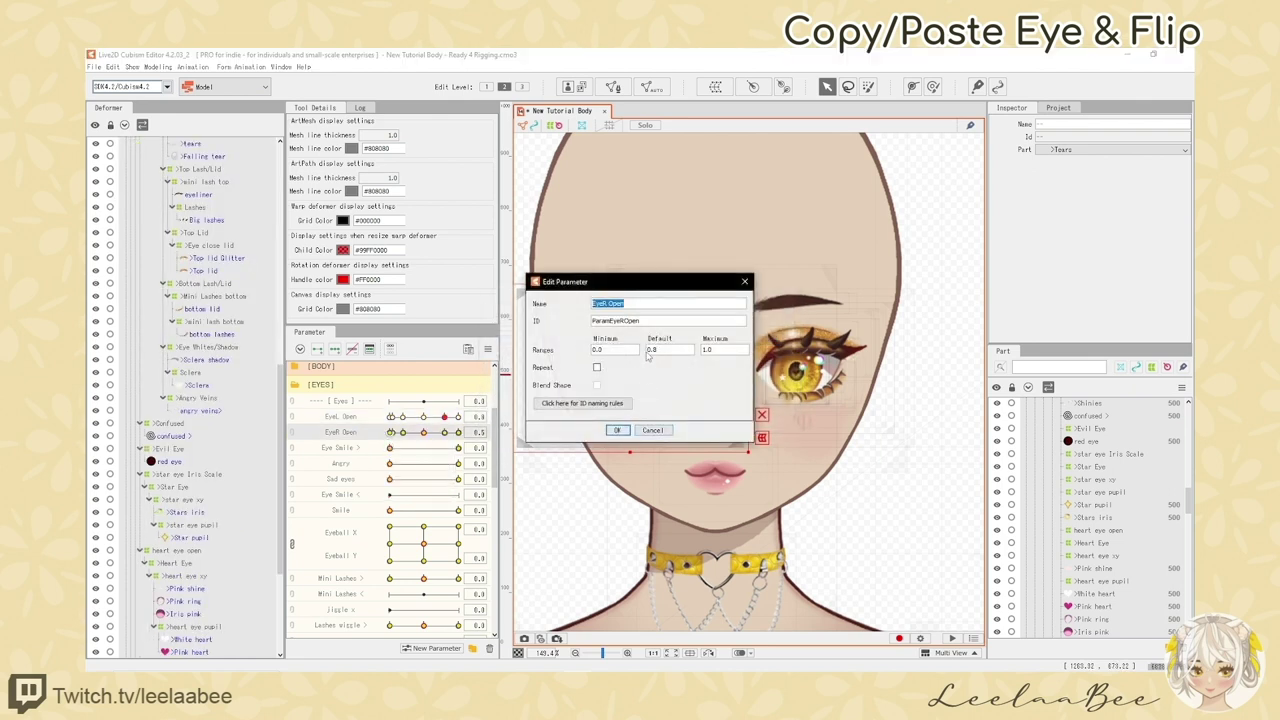
double_click(651, 350)
click(617, 432)
mouse_move(424, 433)
mouse_down()
mouse_move(453, 433)
mouse_move(398, 433)
mouse_move(456, 435)
mouse_move(386, 437)
mouse_move(449, 434)
mouse_up()
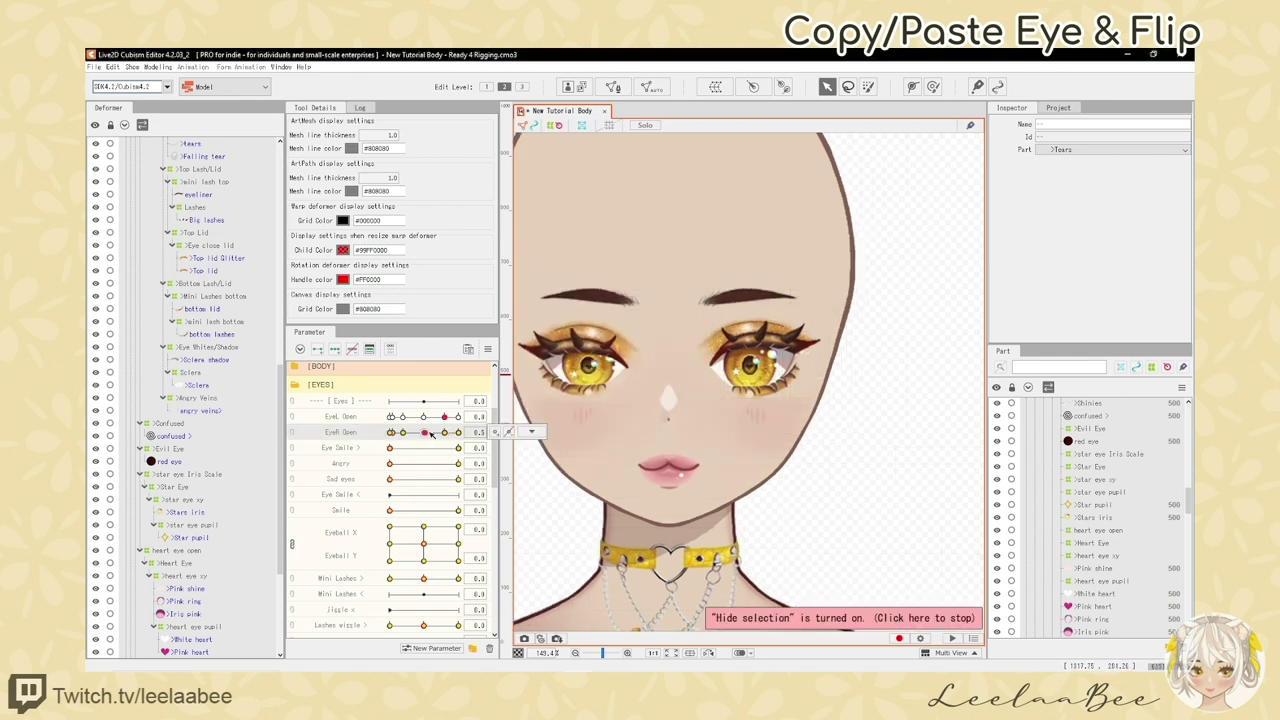
mouse_move(446, 417)
mouse_down()
mouse_move(388, 418)
mouse_move(446, 419)
mouse_up()
click(445, 433)
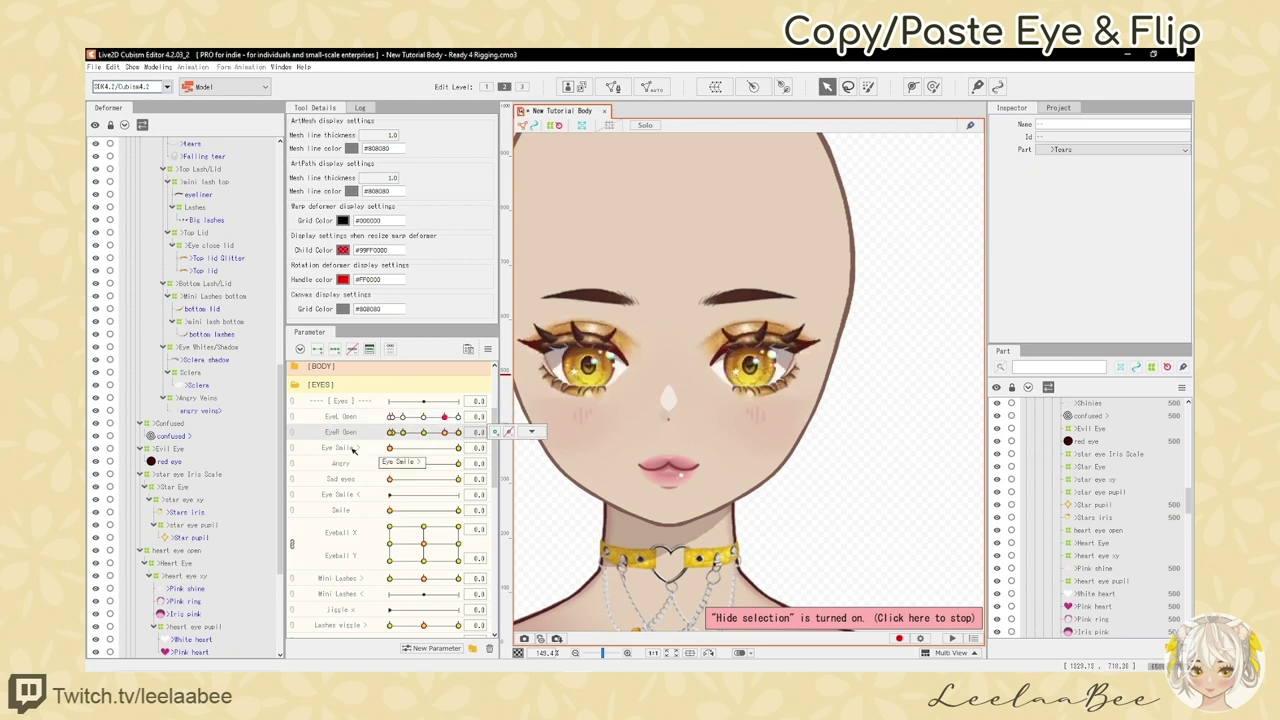
Change the selected eye's Eye Smile > keyforms over to the Eye Smile < parameter.
click(361, 449)
click(518, 447)
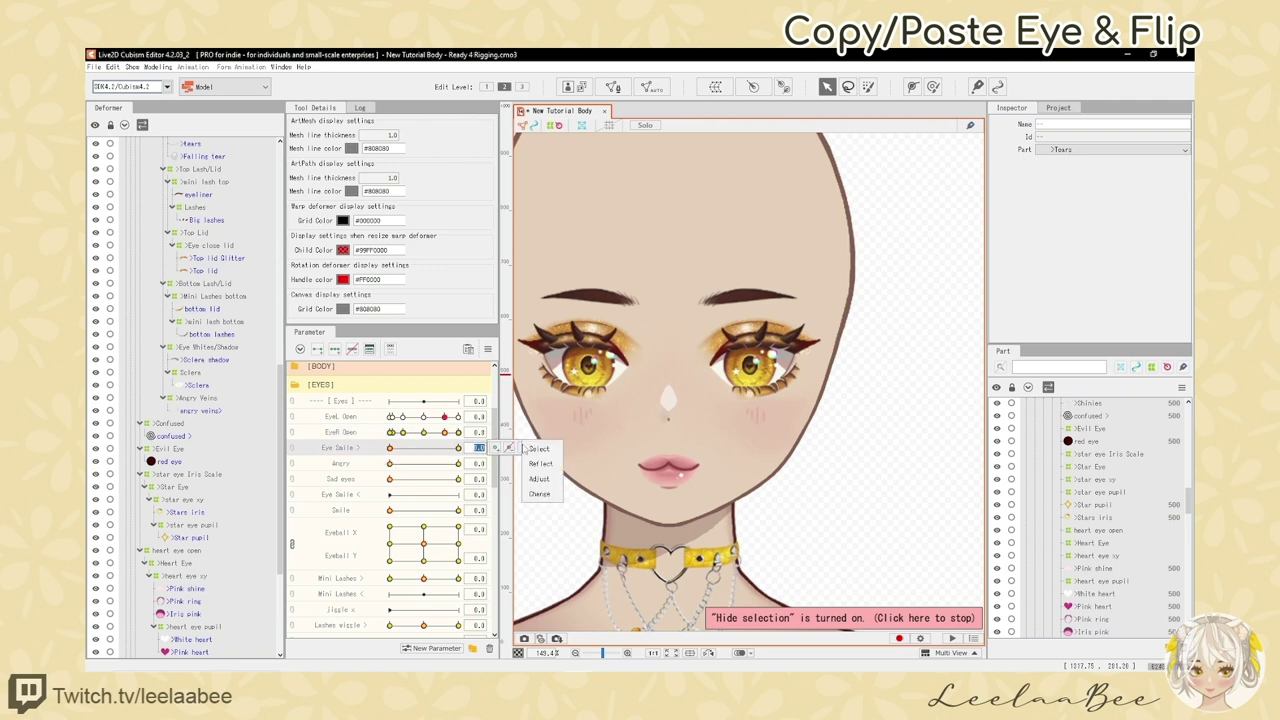
click(541, 480)
scroll(788, 398, down, 5)
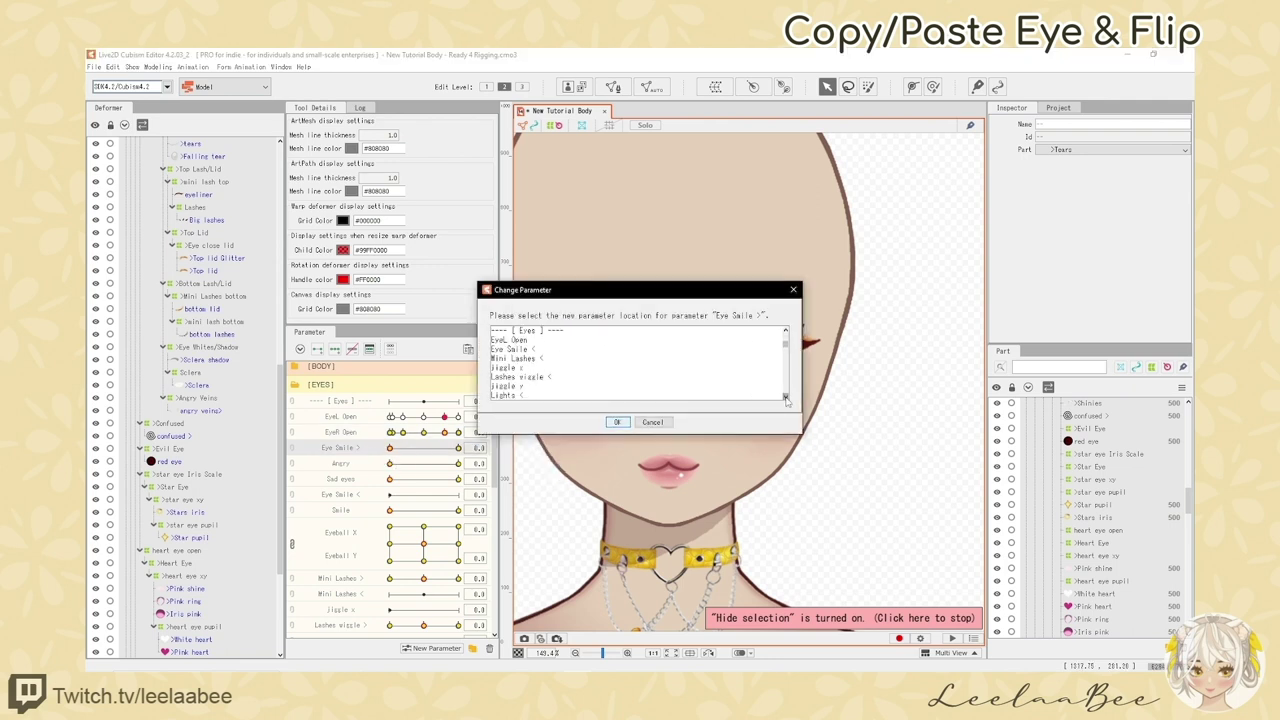
click(546, 356)
click(617, 422)
Change the selected eye's Mini Lashes > keyforms over to the Mini Lashes < parameter.
scroll(467, 486, down, 3)
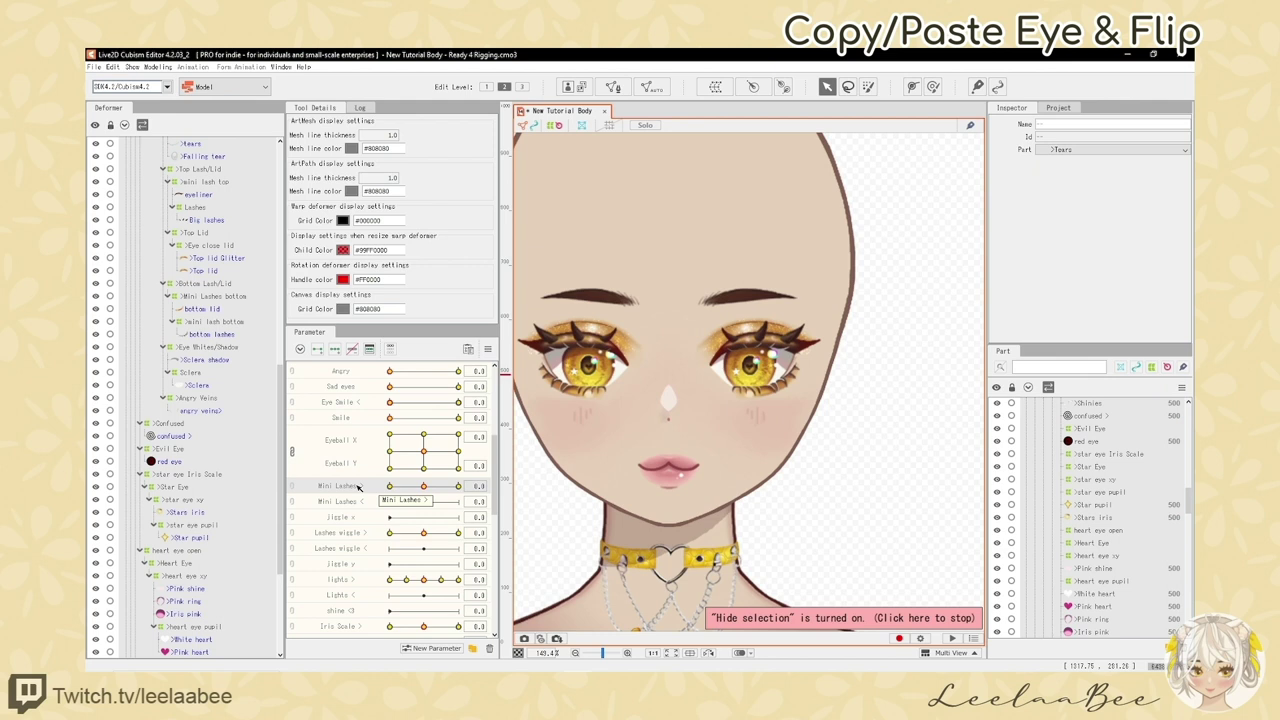
right_click(480, 486)
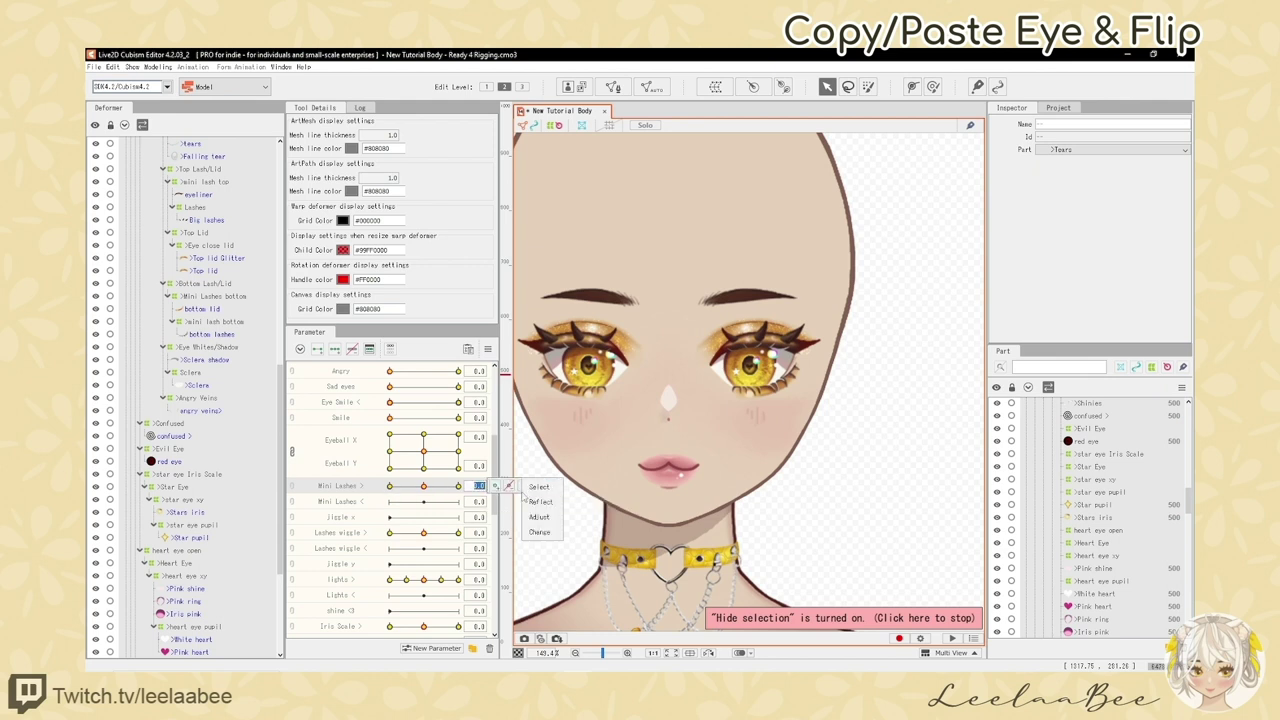
click(540, 532)
scroll(788, 398, down, 10)
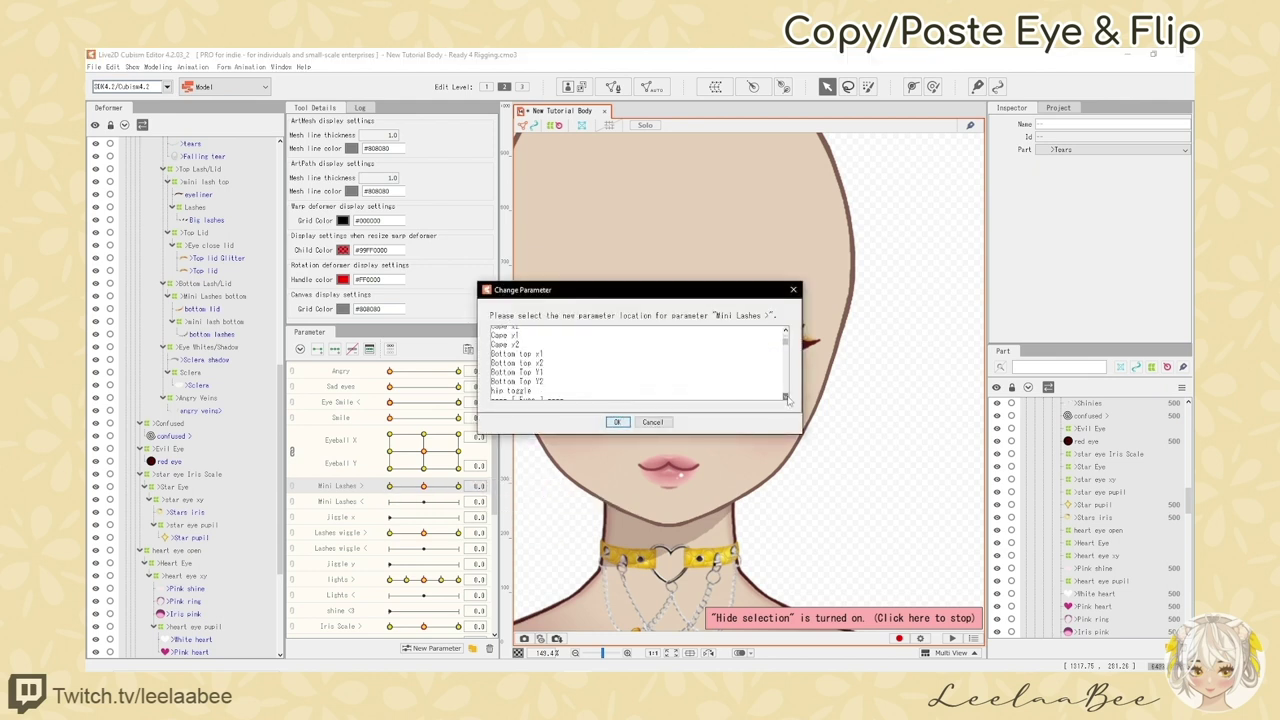
click(600, 358)
click(617, 422)
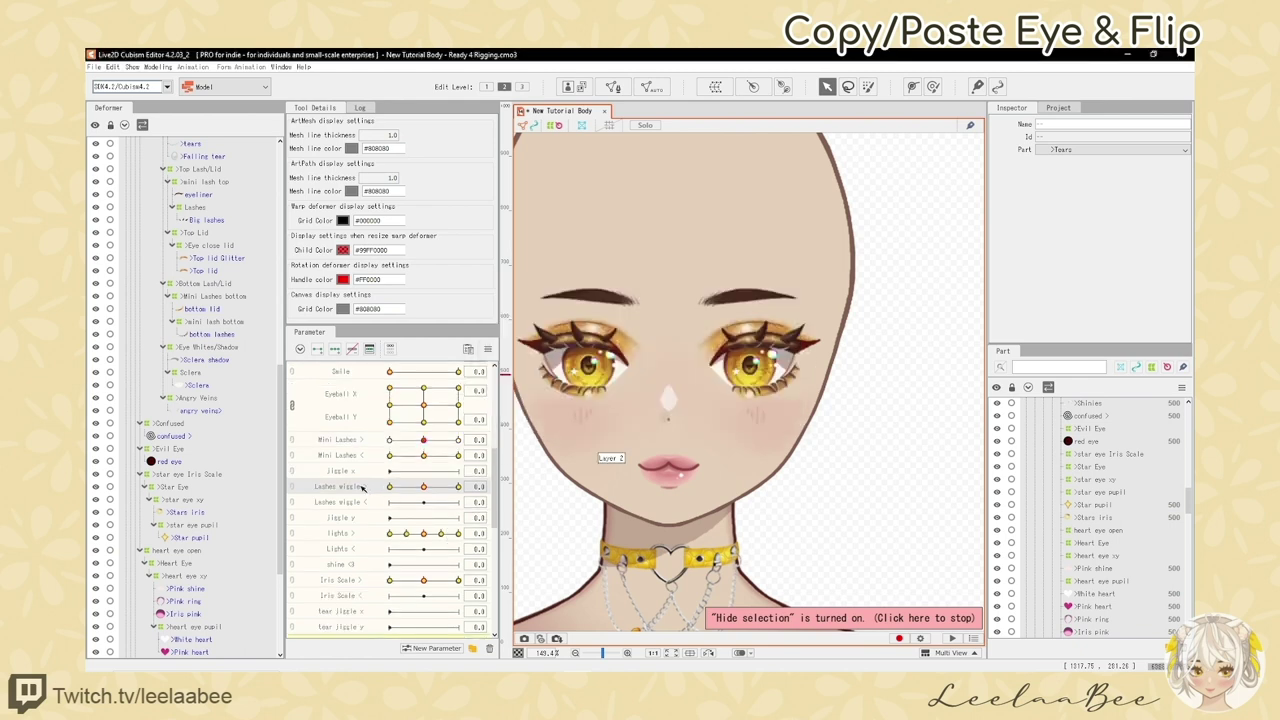
Change the selected eye's Lashes wiggle > keyforms over to the Lashes wiggle < parameter.
right_click(478, 487)
click(526, 499)
scroll(786, 398, down, 10)
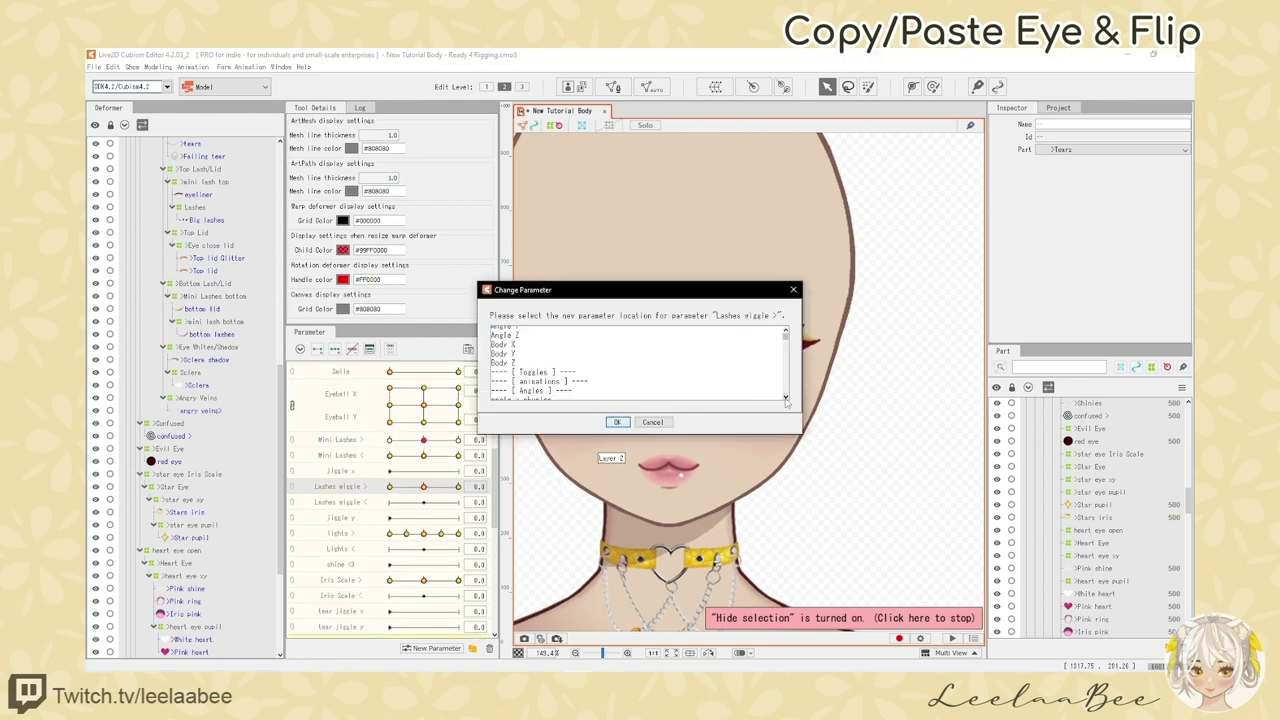
click(573, 354)
click(617, 422)
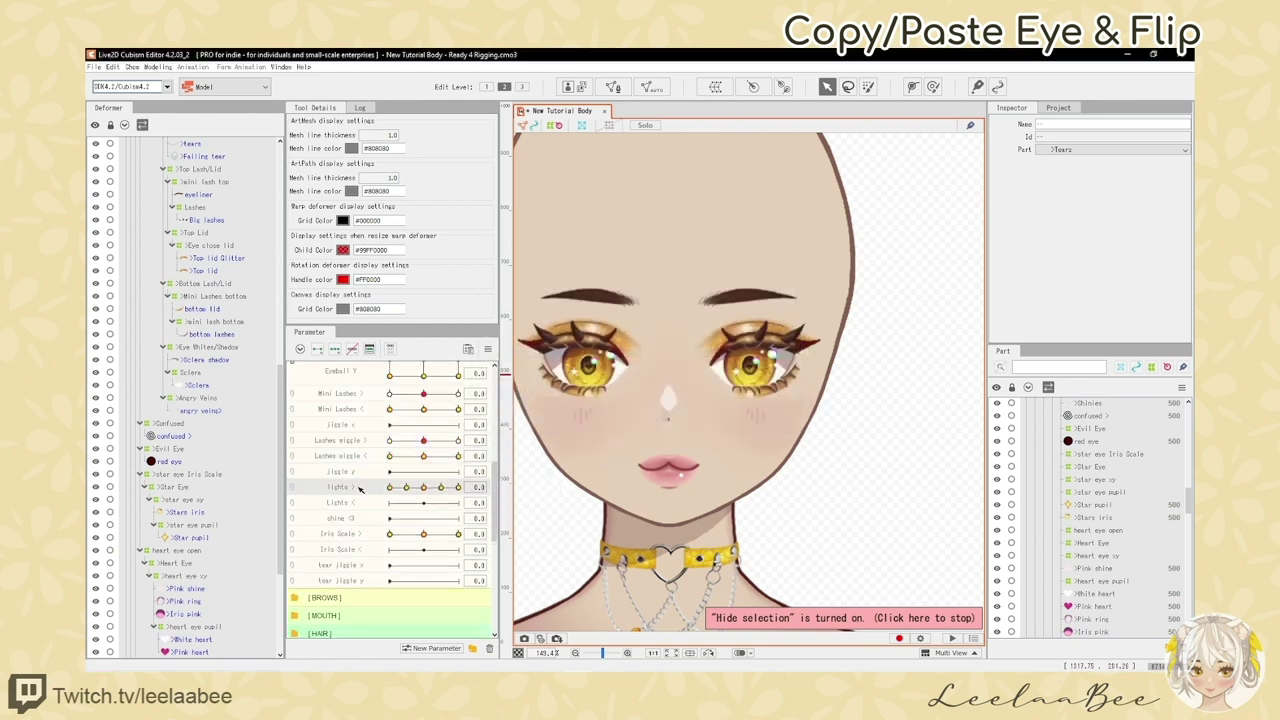
Change the selected eye's lights > keyforms over to the Lights < parameter.
right_click(478, 487)
click(526, 499)
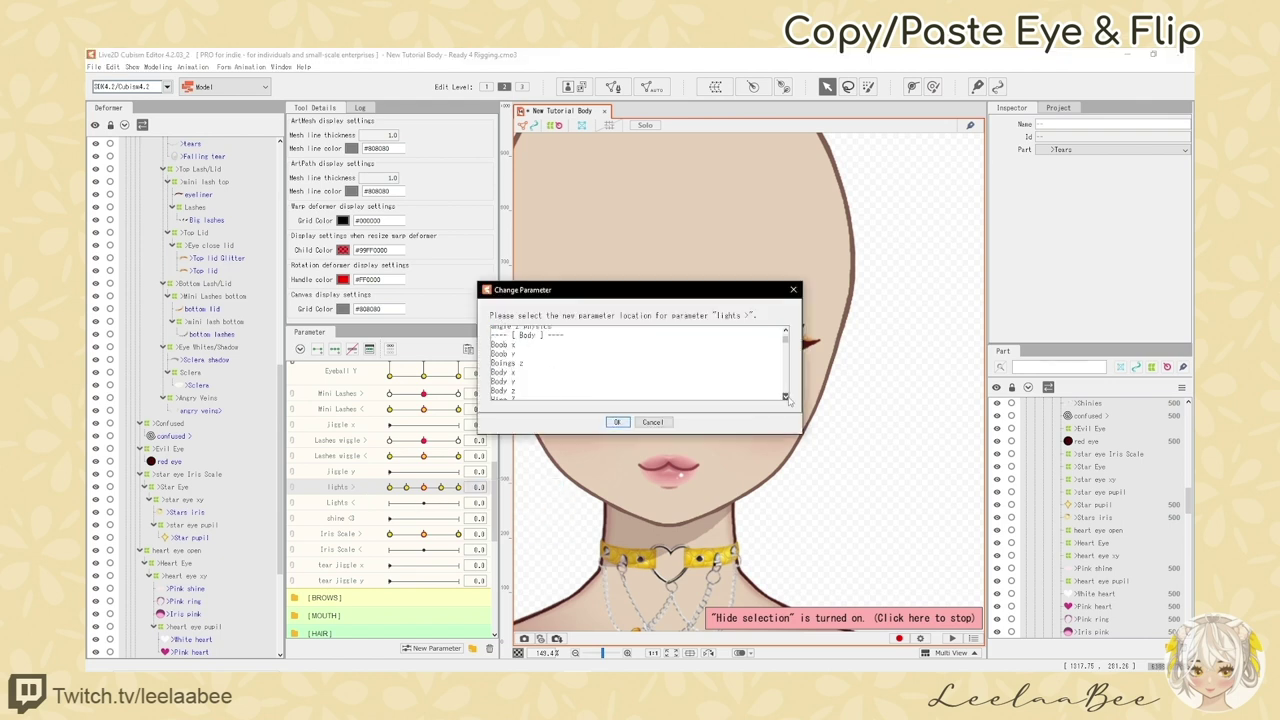
scroll(786, 398, down, 10)
click(512, 348)
click(617, 422)
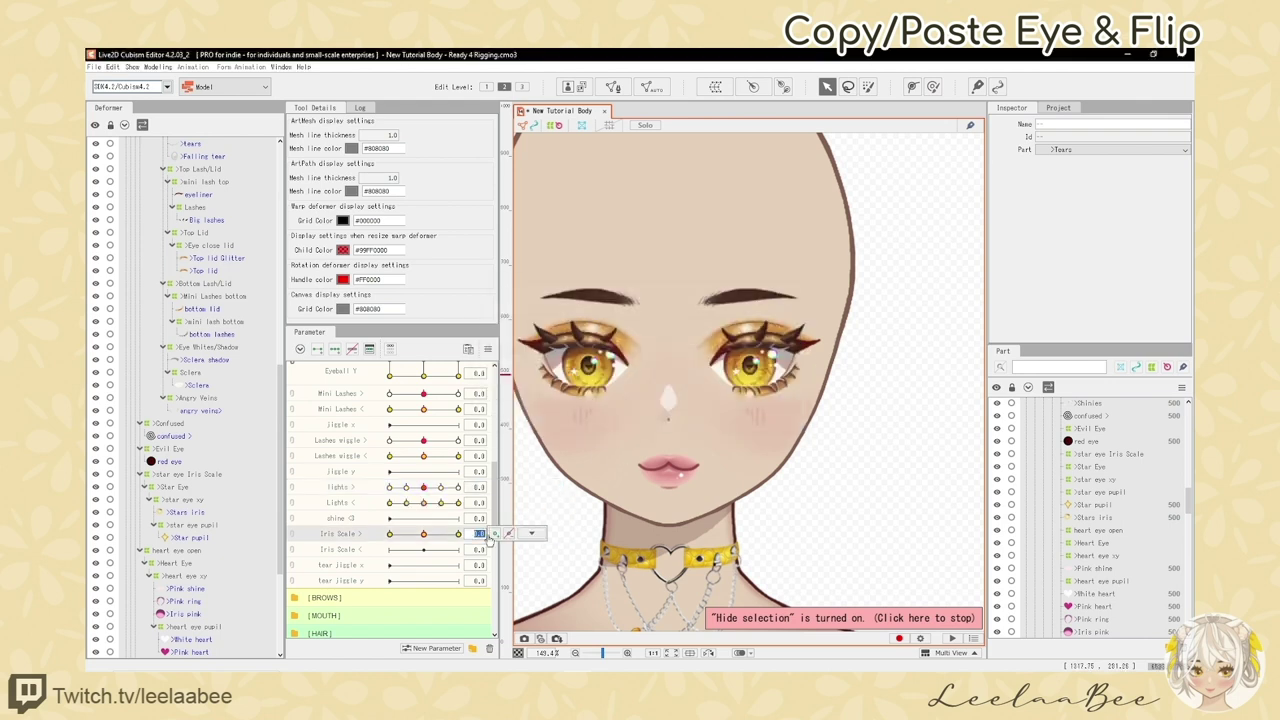
Change the selected eye's Iris Scale > keyforms over to the Iris Scale < parameter.
right_click(478, 533)
click(539, 580)
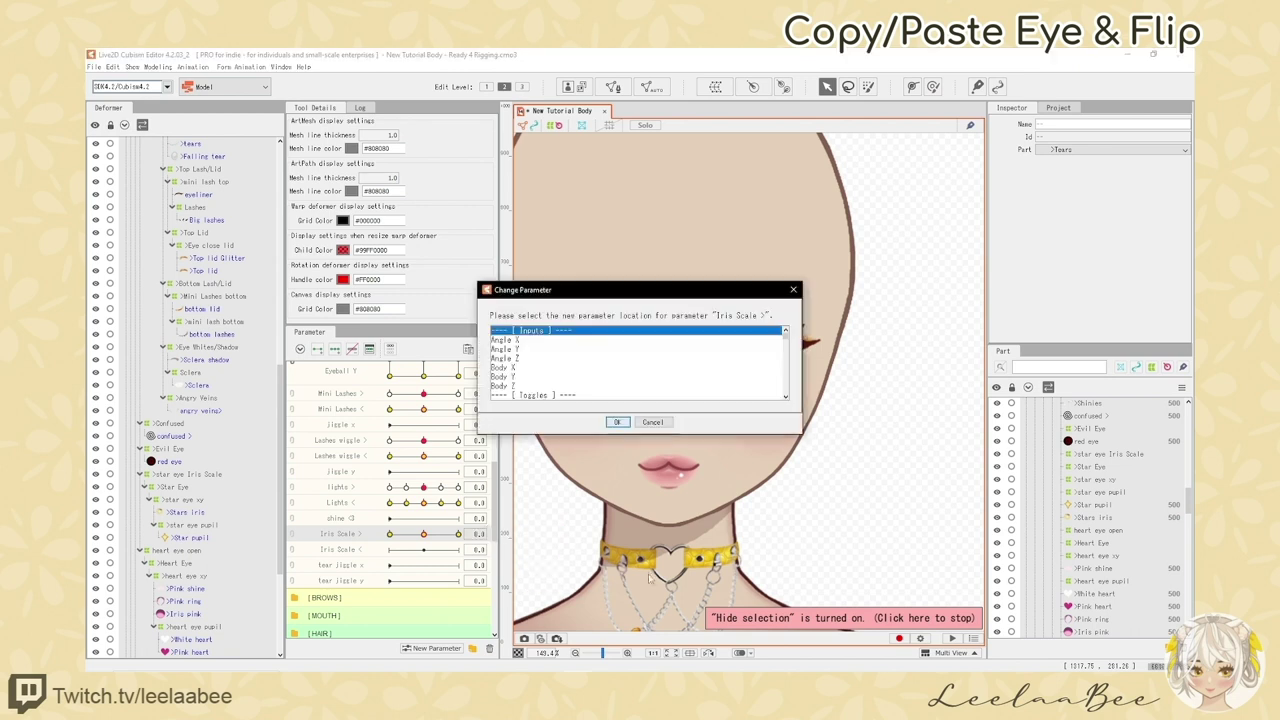
scroll(600, 365, down, 10)
click(515, 344)
click(617, 422)
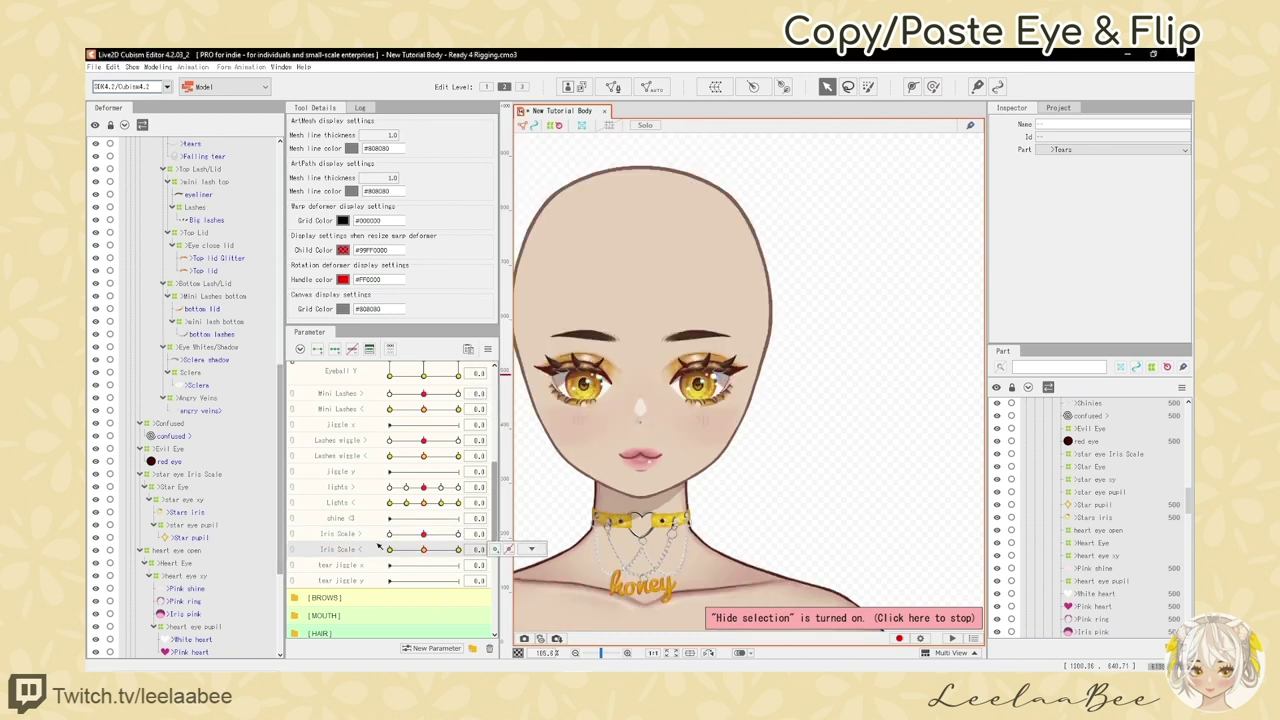
Check the parameters both eyes share, such as Eyeball X, Eyeball Y and Angry, and view both eyes on the model.
scroll(493, 565, down, 5)
drag(493, 566, 493, 433)
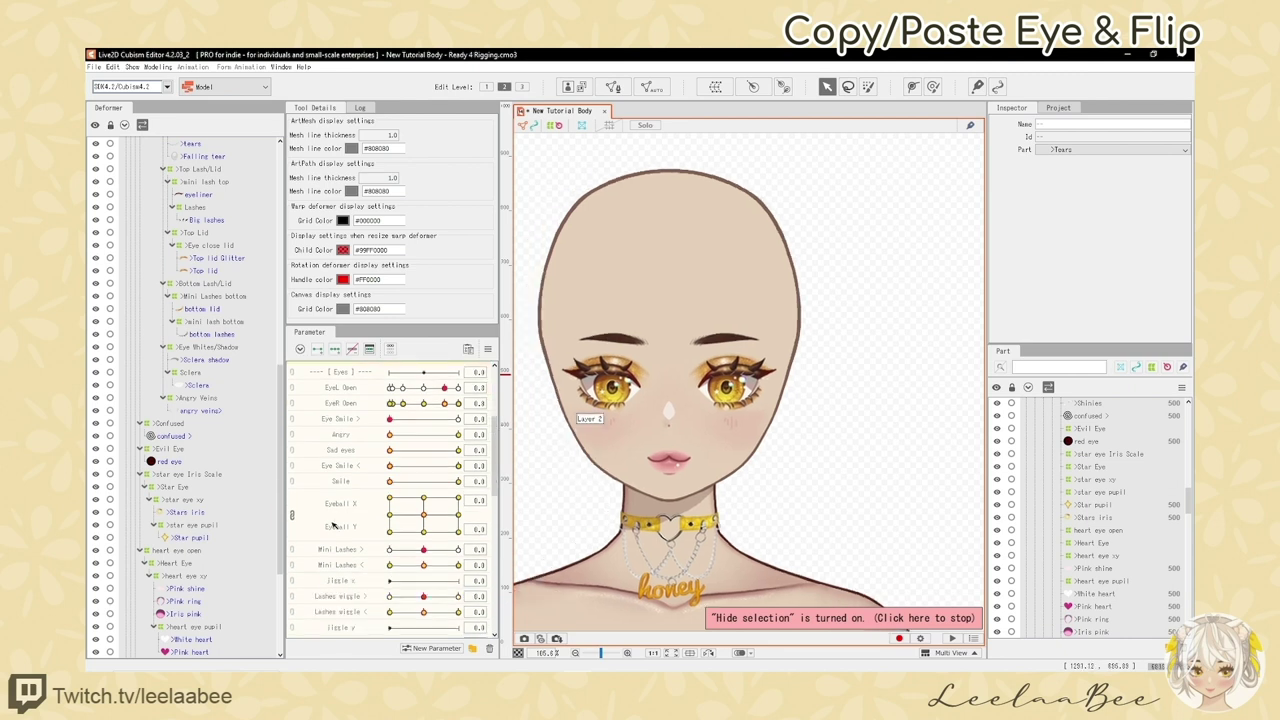
click(335, 526)
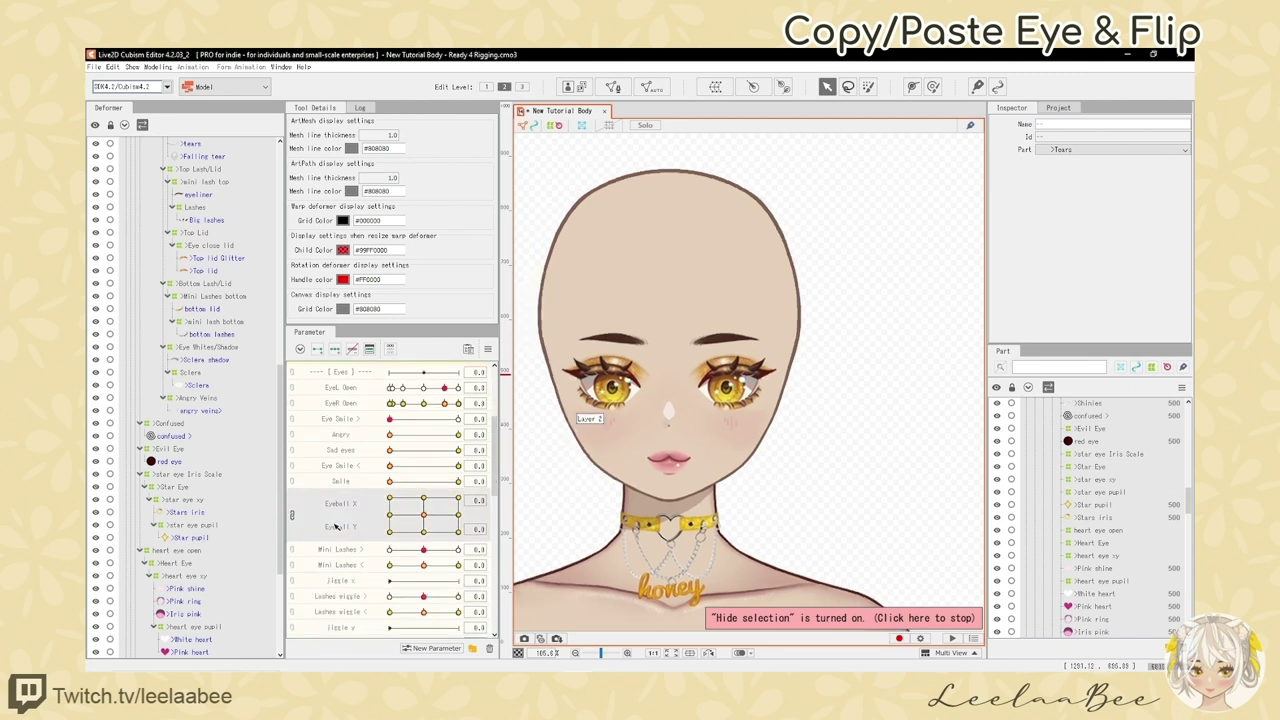
mouse_move(424, 514)
mouse_down()
mouse_move(456, 504)
mouse_move(442, 527)
mouse_move(427, 518)
mouse_up()
right_click(425, 516)
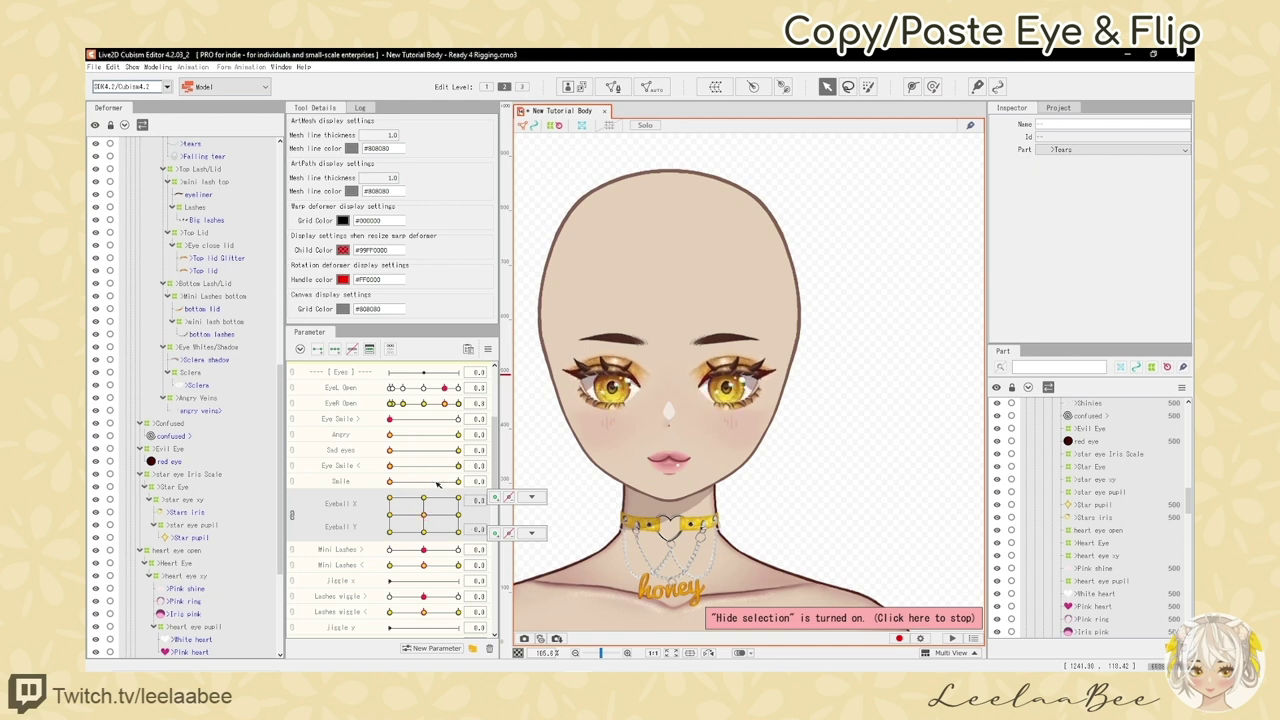
mouse_move(391, 435)
mouse_down()
mouse_move(482, 438)
mouse_move(385, 434)
mouse_up()
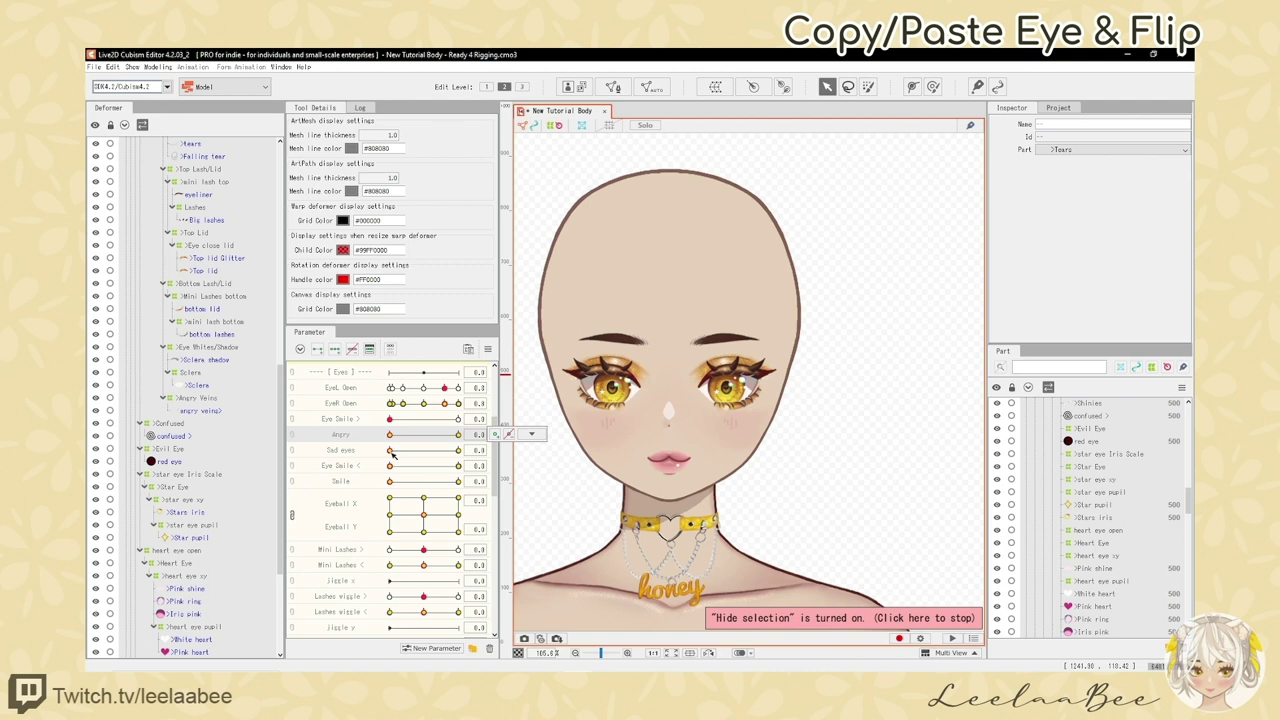
scroll(686, 284, down, 2)
scroll(674, 325, up, 2)
scroll(673, 328, down, 1)
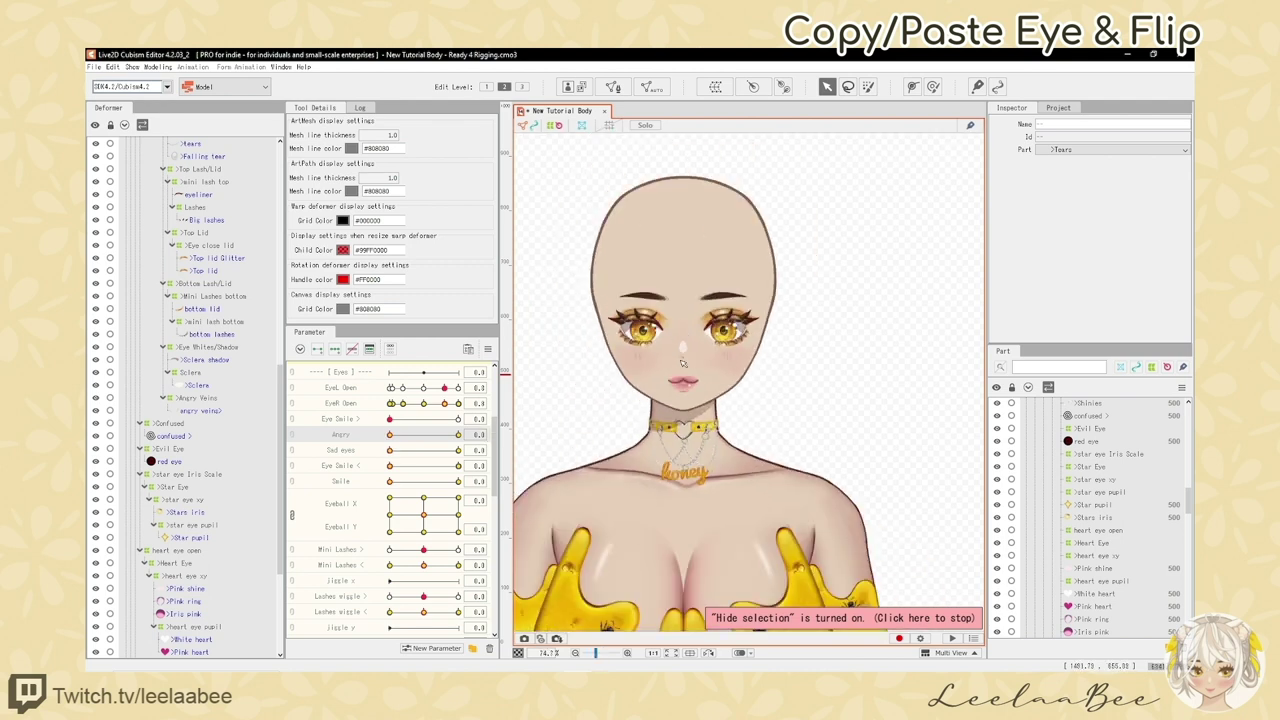
Open the physics settings and enlarge the model preview around the face.
scroll(673, 329, up, 1)
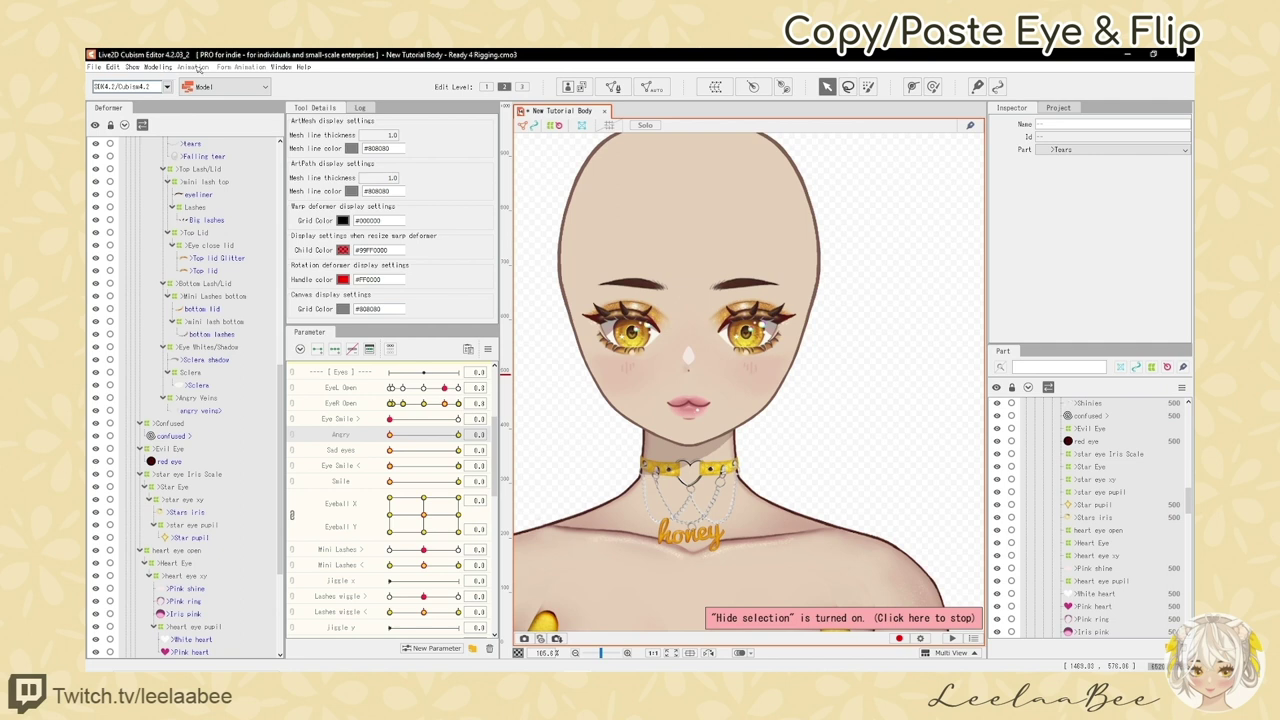
click(160, 67)
click(186, 298)
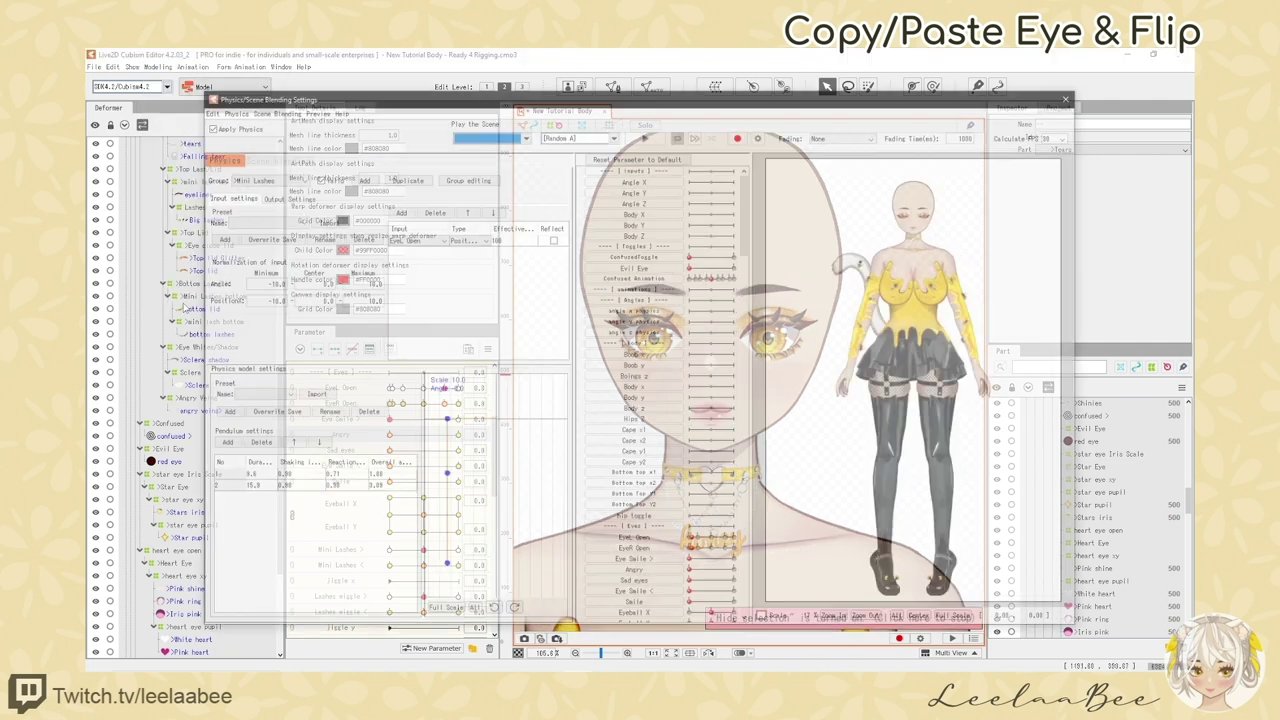
scroll(910, 183, up, 5)
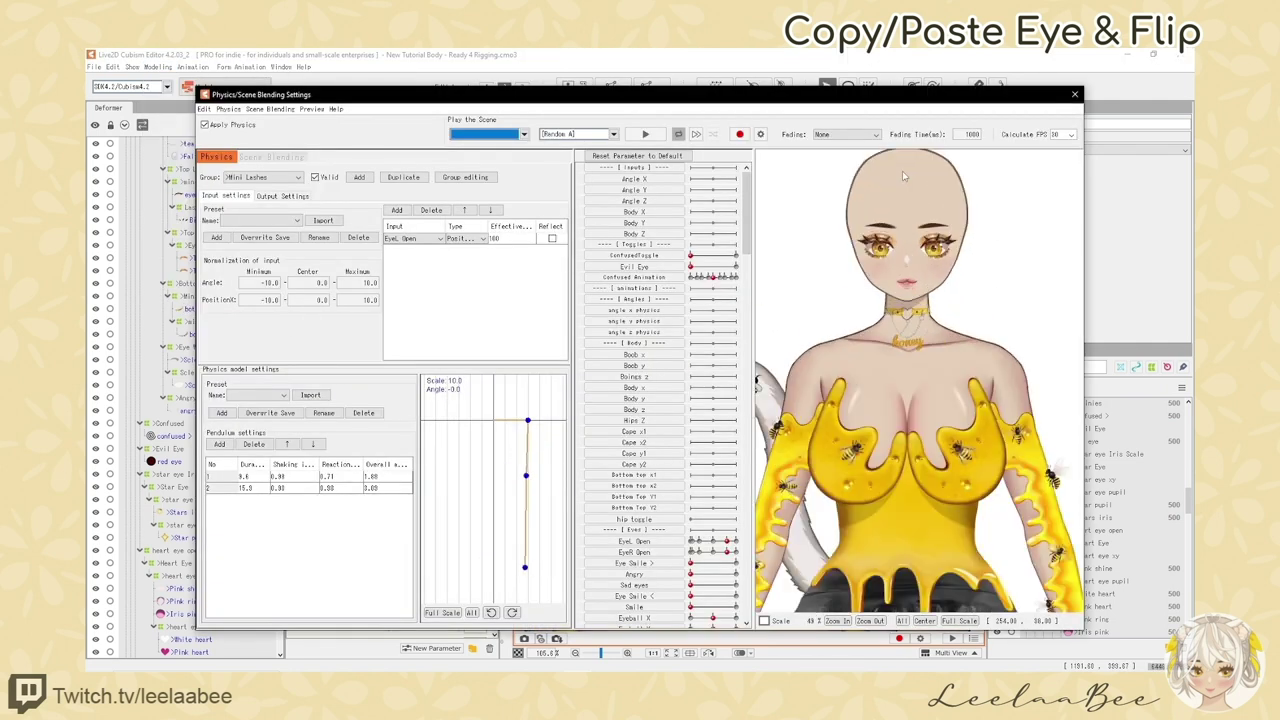
scroll(904, 246, up, 3)
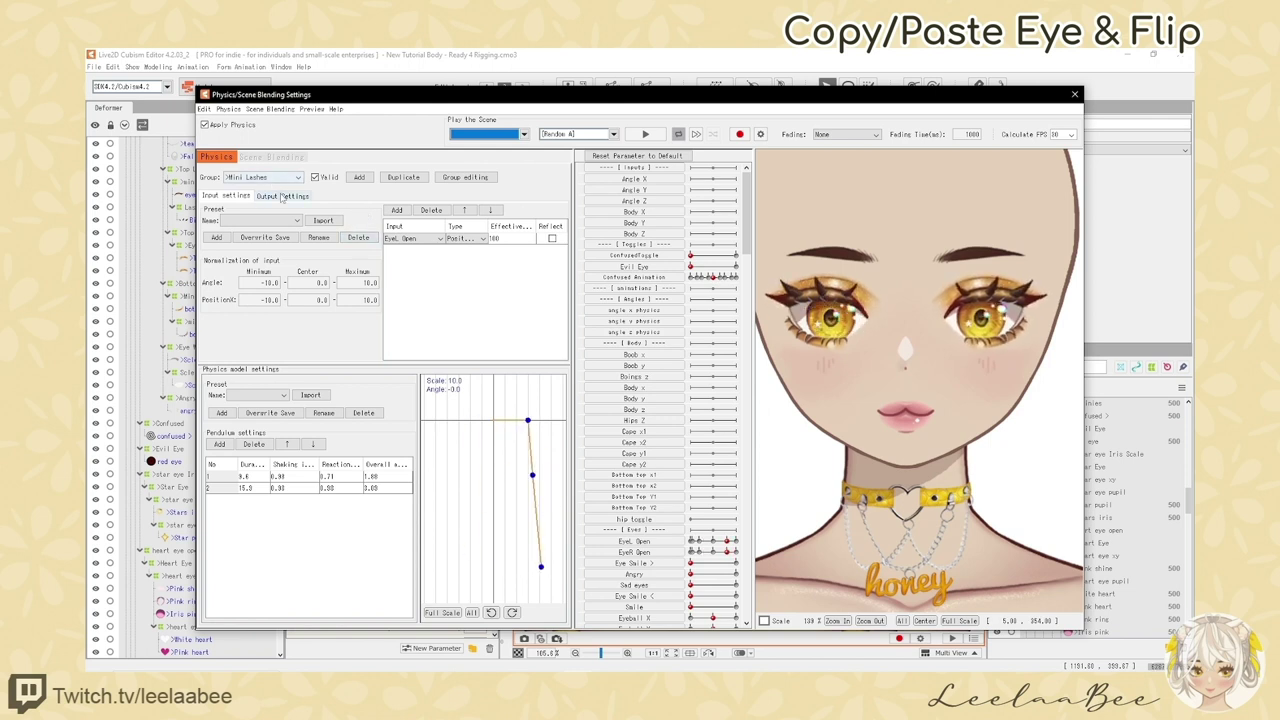
Duplicate the >Mini Lashes physics group and name the copy <Mini Lashes.
click(259, 180)
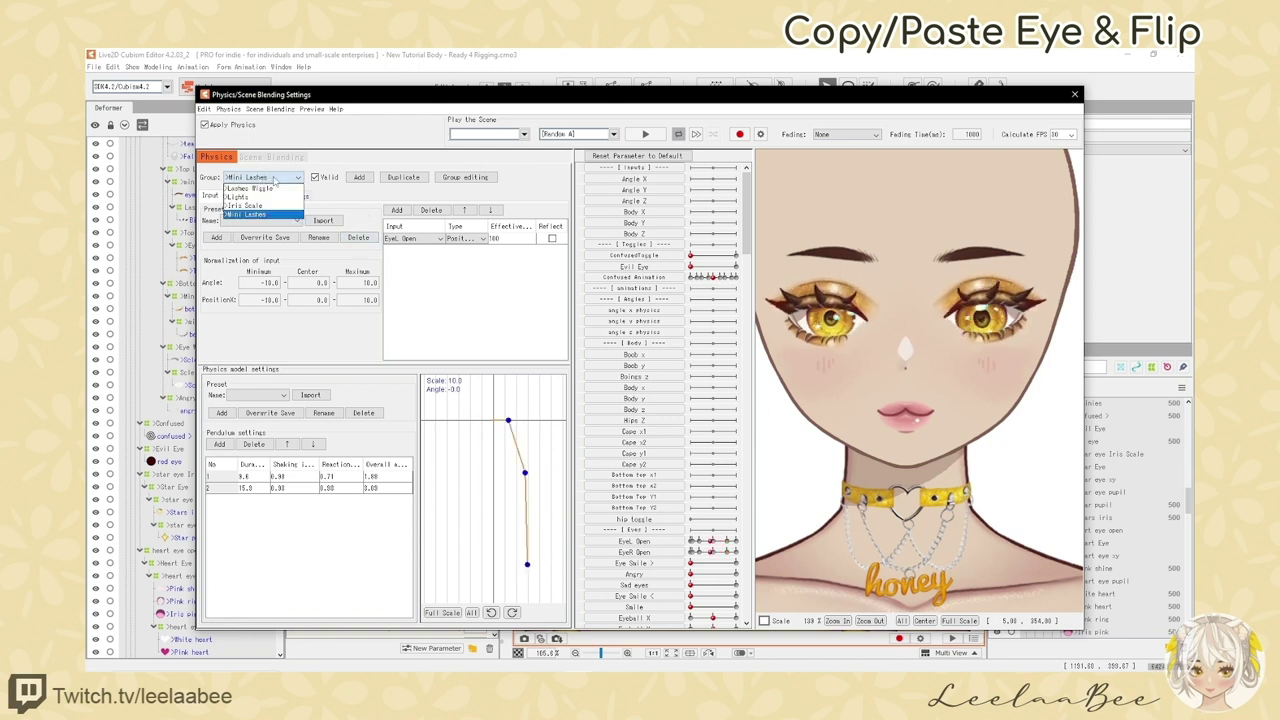
click(245, 214)
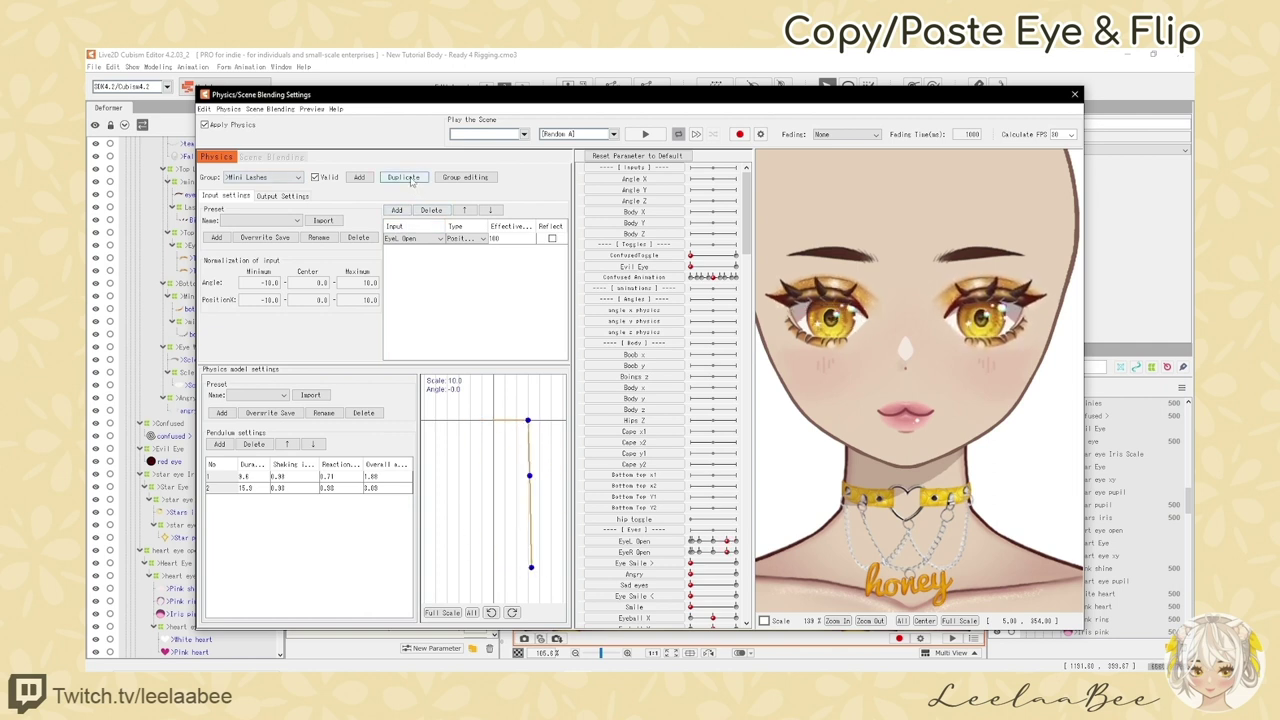
click(405, 177)
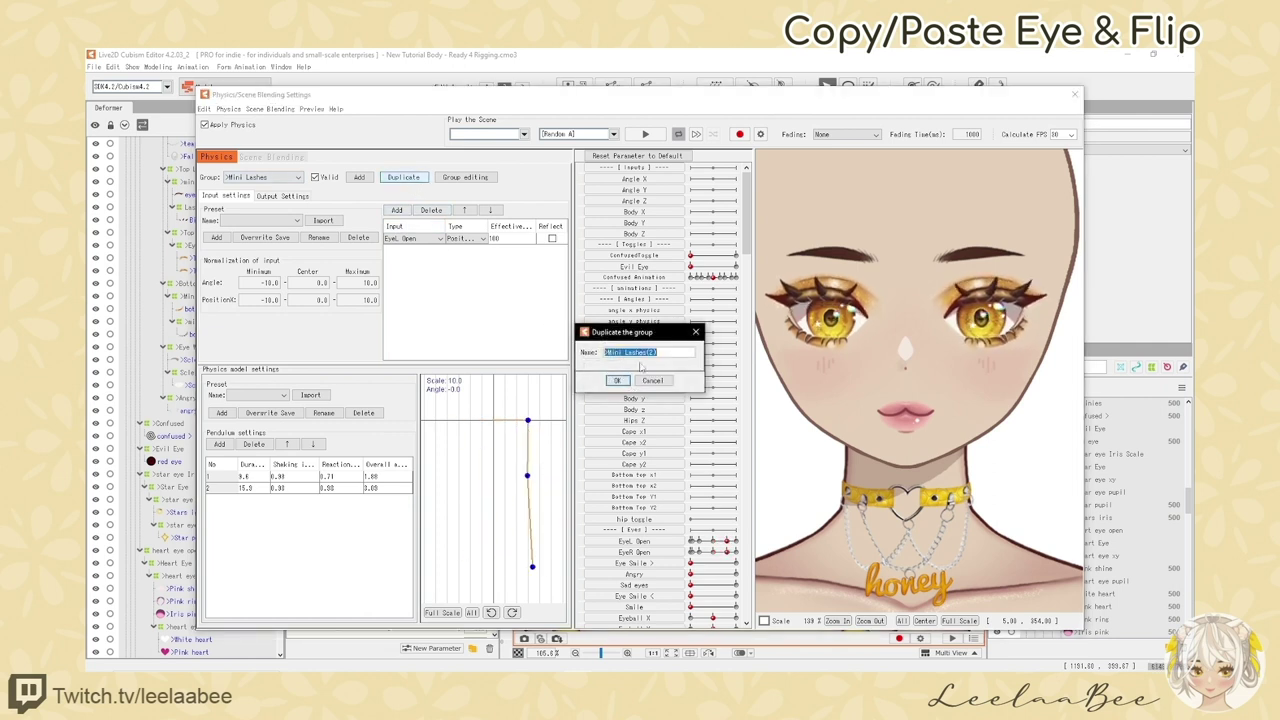
click(654, 353)
key(BackSpace)
text(<)
click(618, 381)
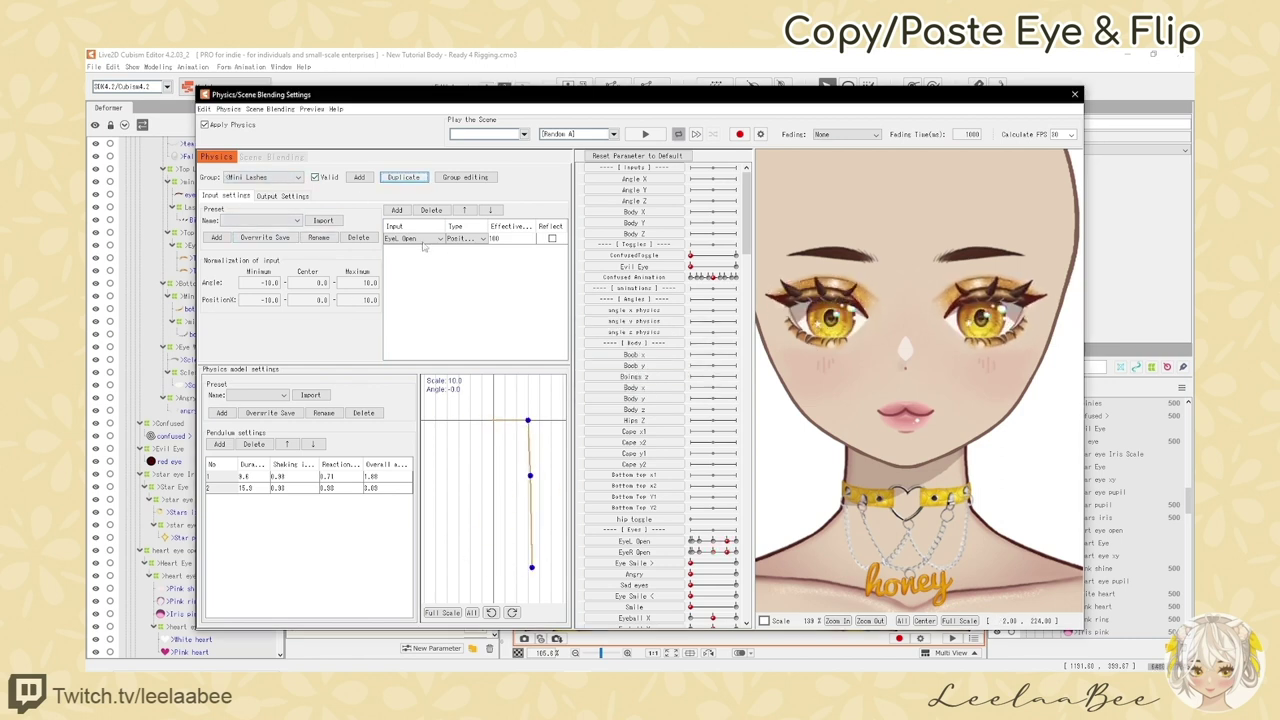
Set the <Mini Lashes group's input to EyeR Open and its output to Mini Lashes <.
click(429, 242)
click(440, 310)
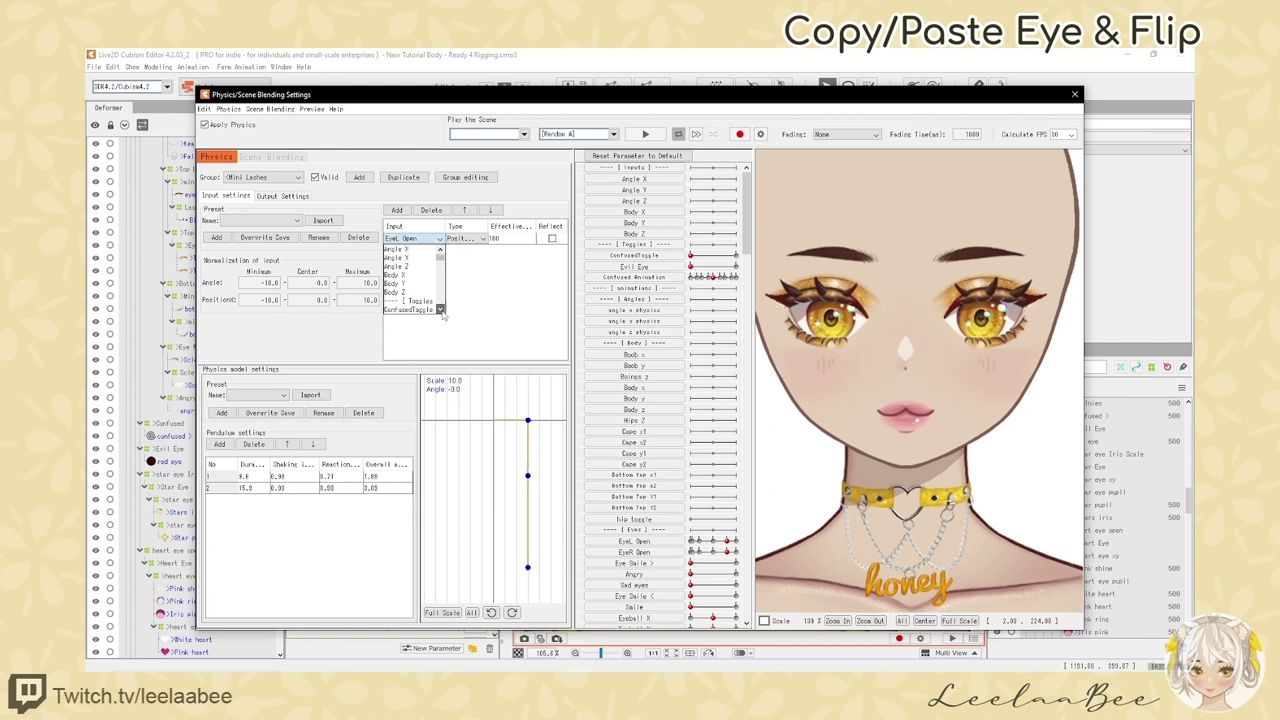
click(432, 258)
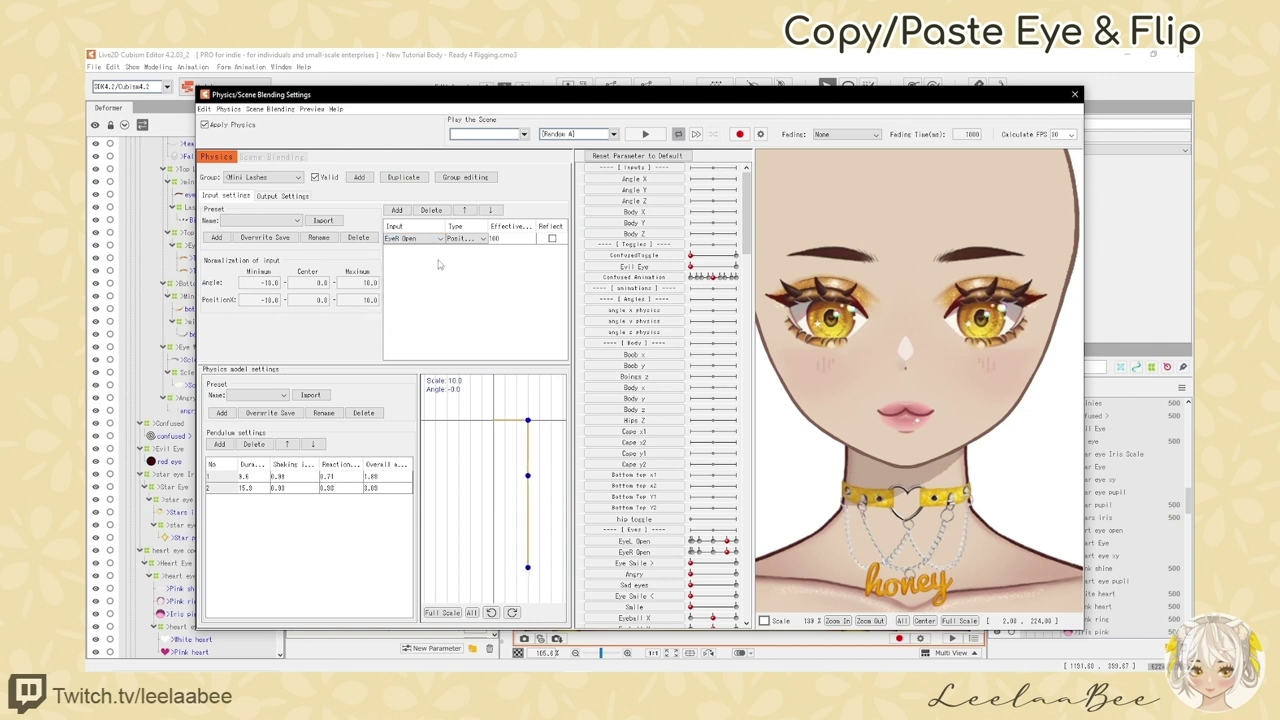
click(282, 195)
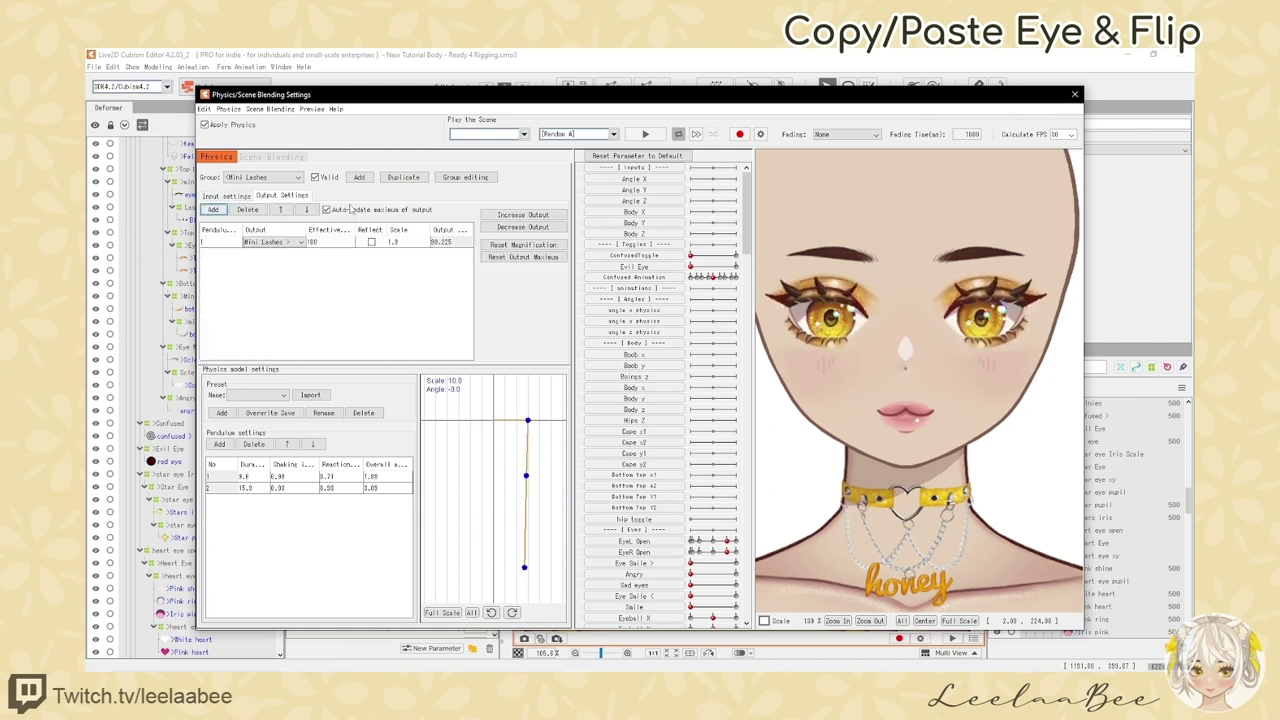
click(300, 243)
drag(302, 262, 302, 270)
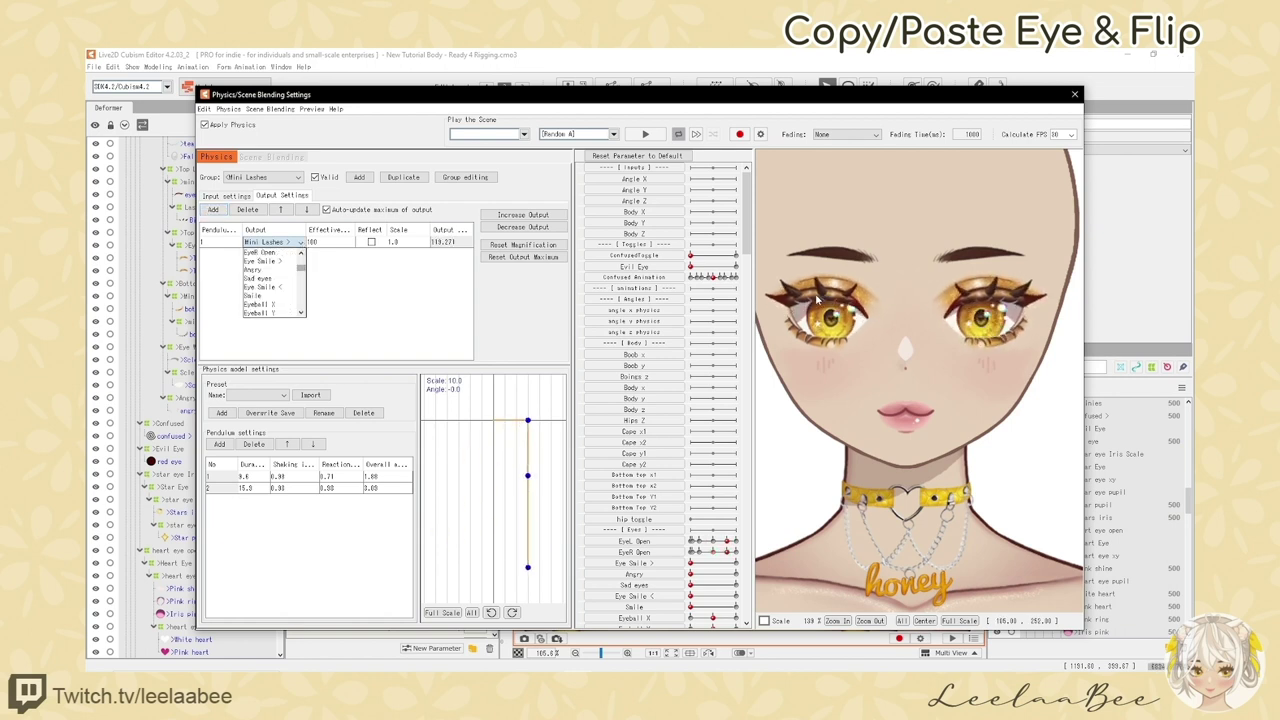
click(300, 254)
scroll(284, 280, down, 3)
click(280, 287)
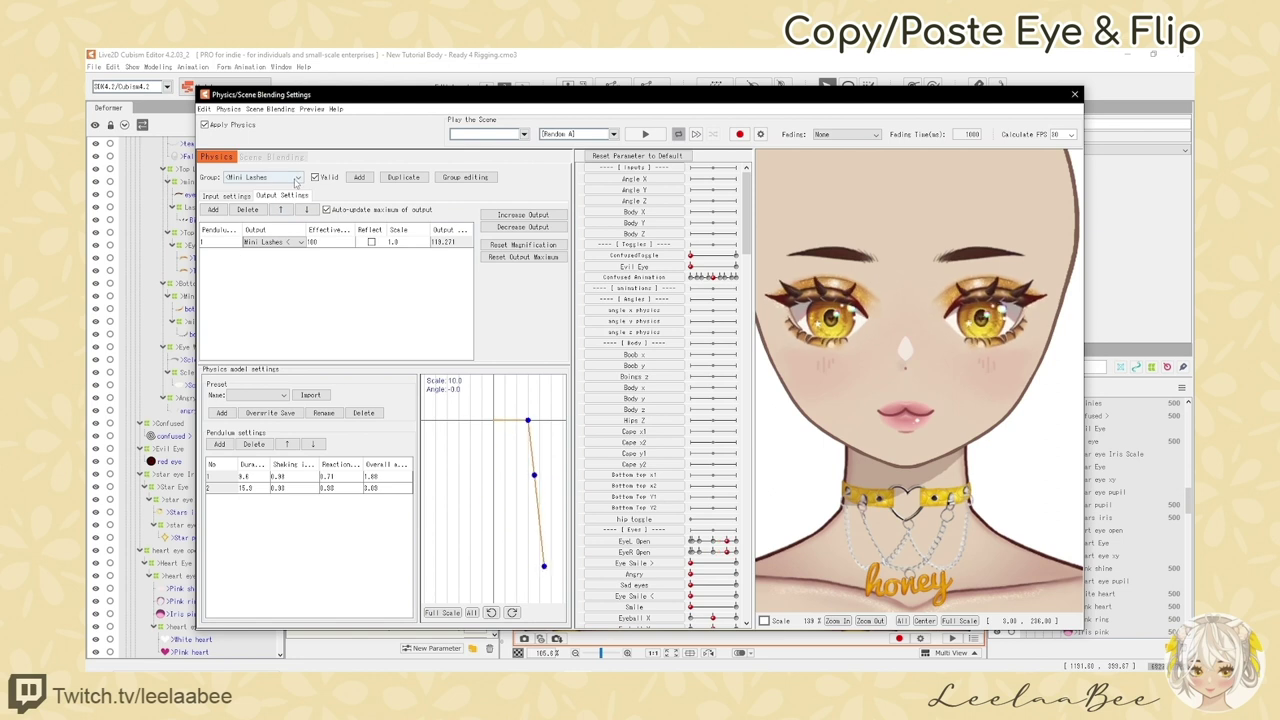
Duplicate the >Iris Scale physics group and name the copy <Iris Scale.
click(225, 195)
click(299, 180)
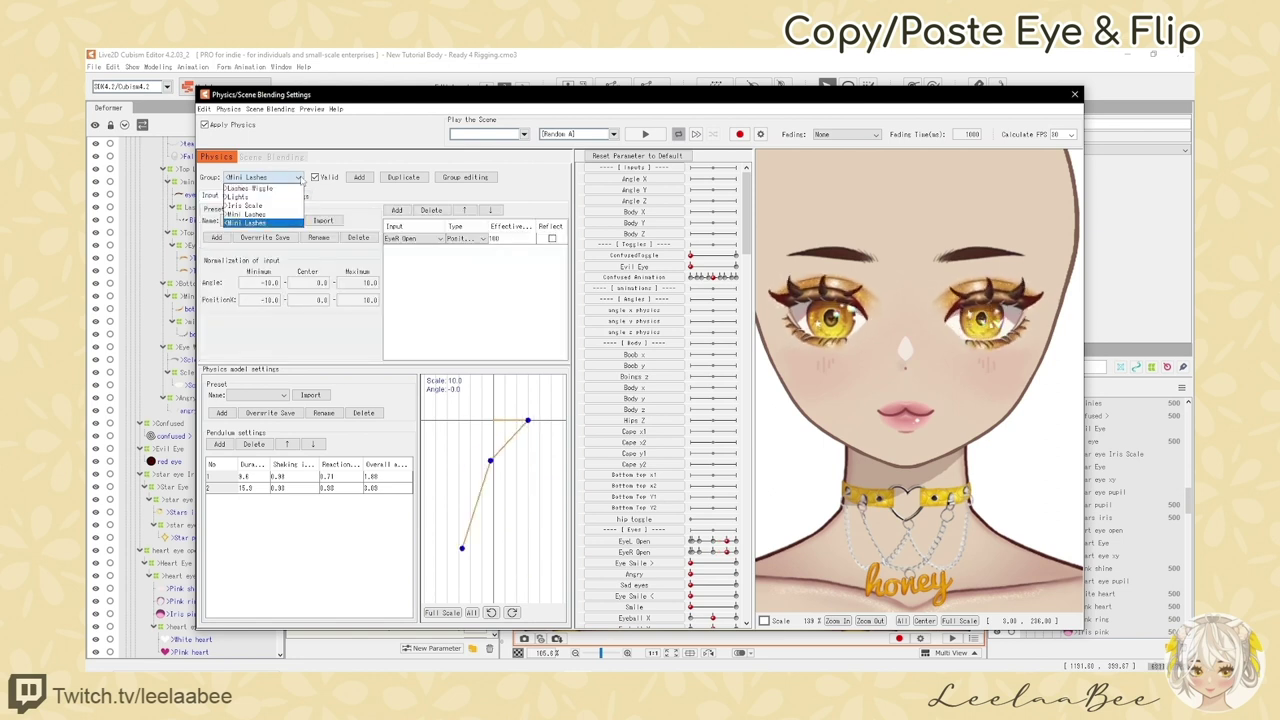
click(288, 188)
click(291, 179)
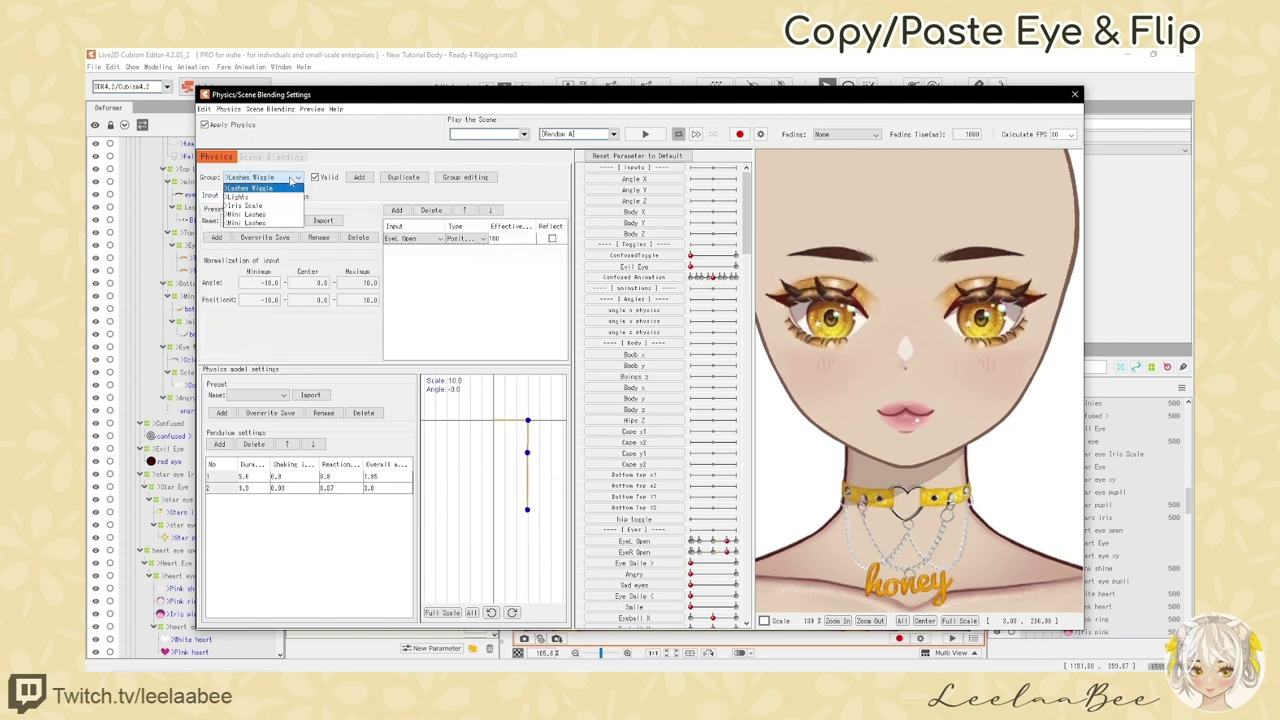
click(258, 205)
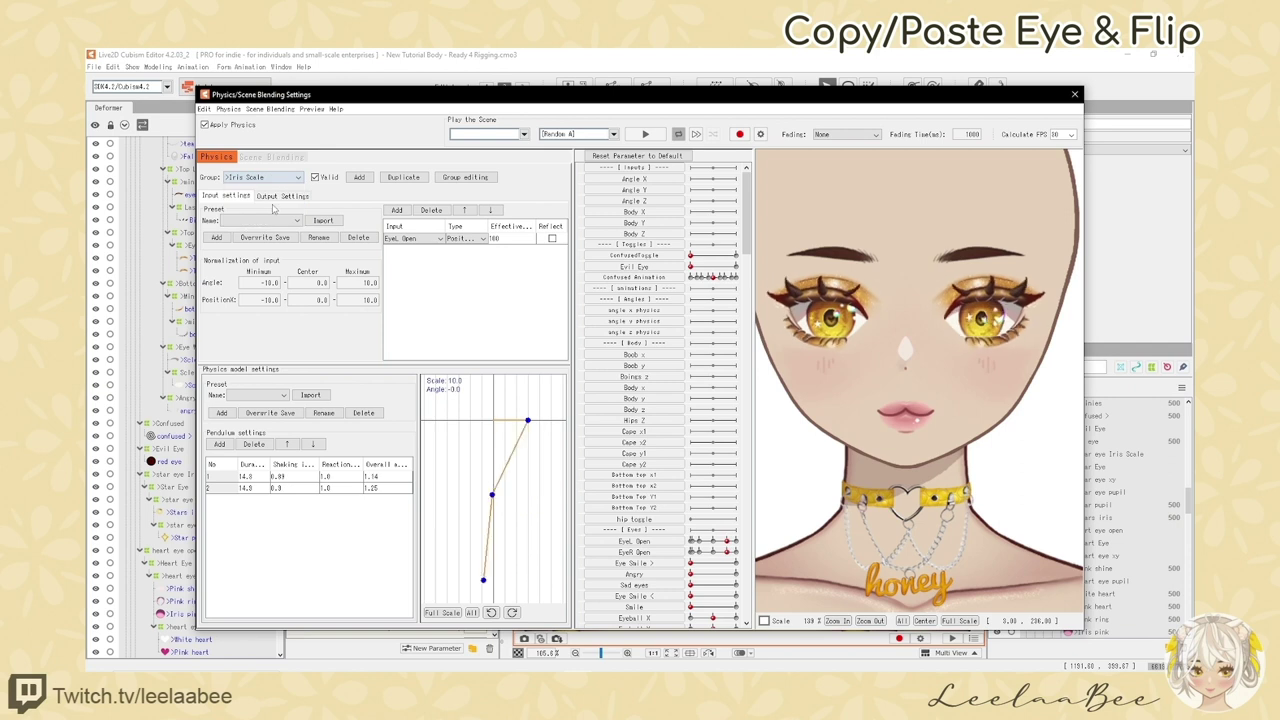
click(403, 177)
key(BackSpace)
key(BackSpace)
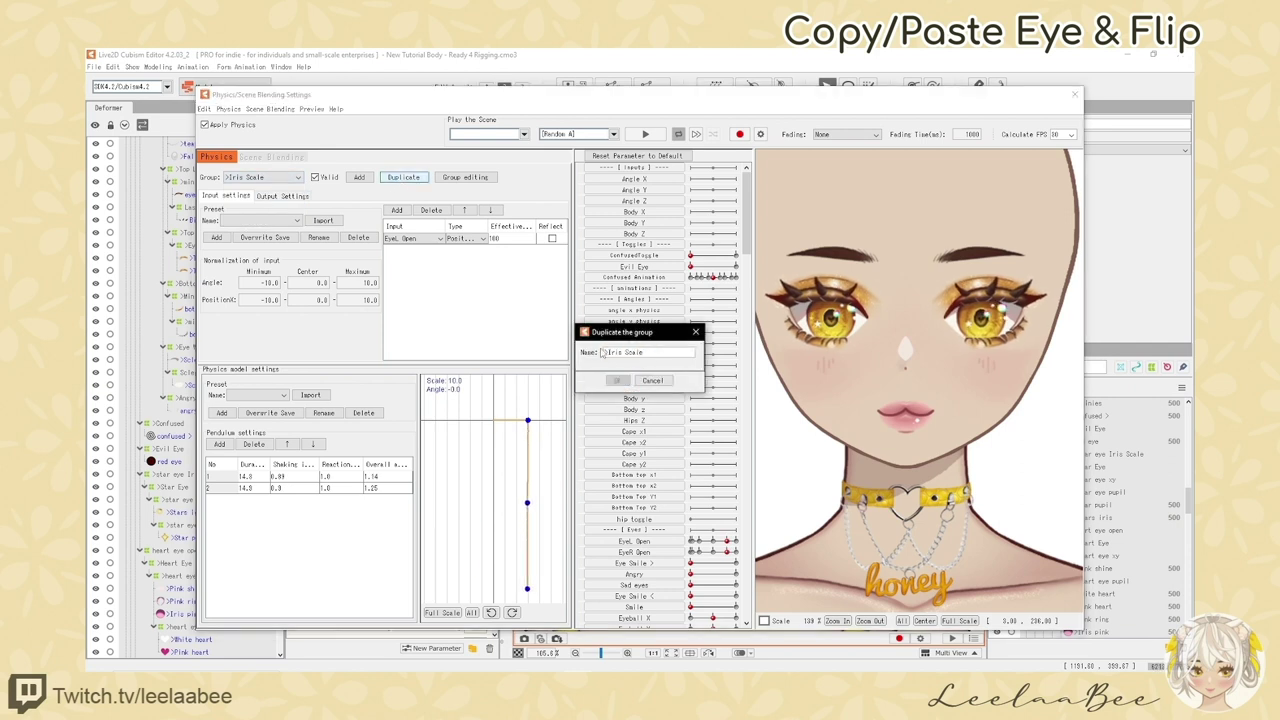
click(616, 380)
Set the <Iris Scale group's input to EyeR Open and its output to Iris Scale <.
click(439, 238)
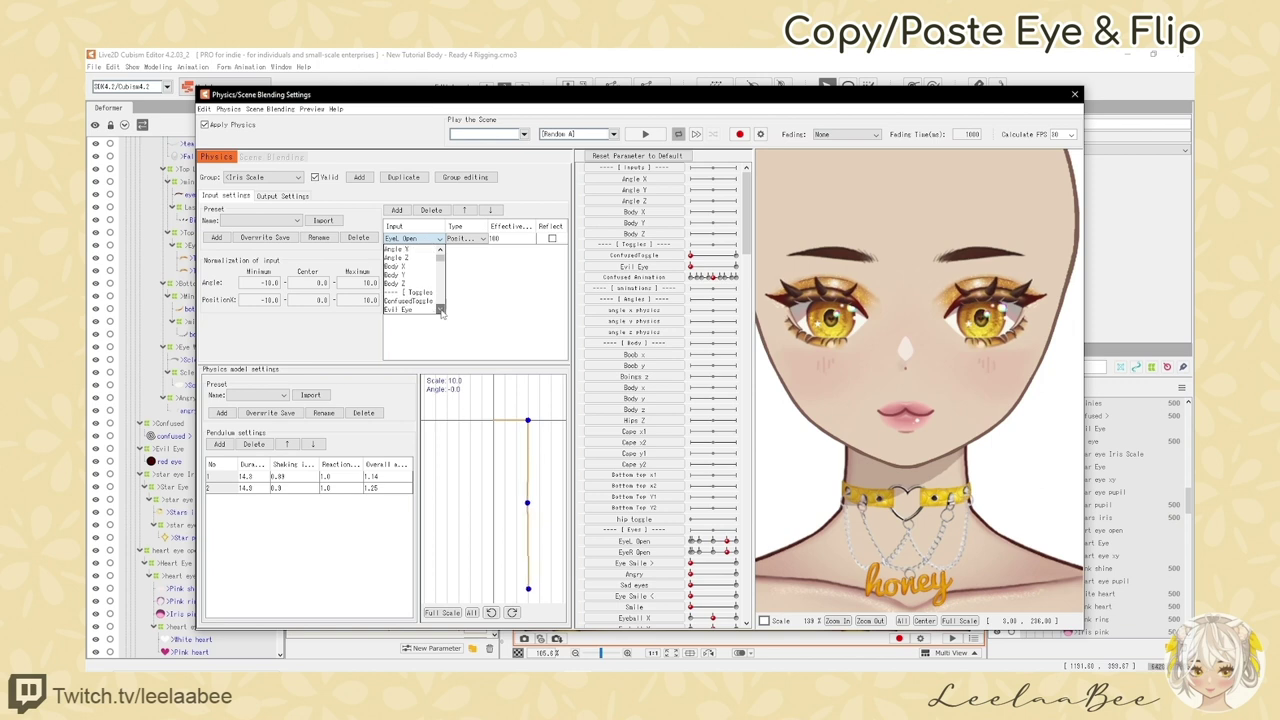
click(440, 310)
click(420, 280)
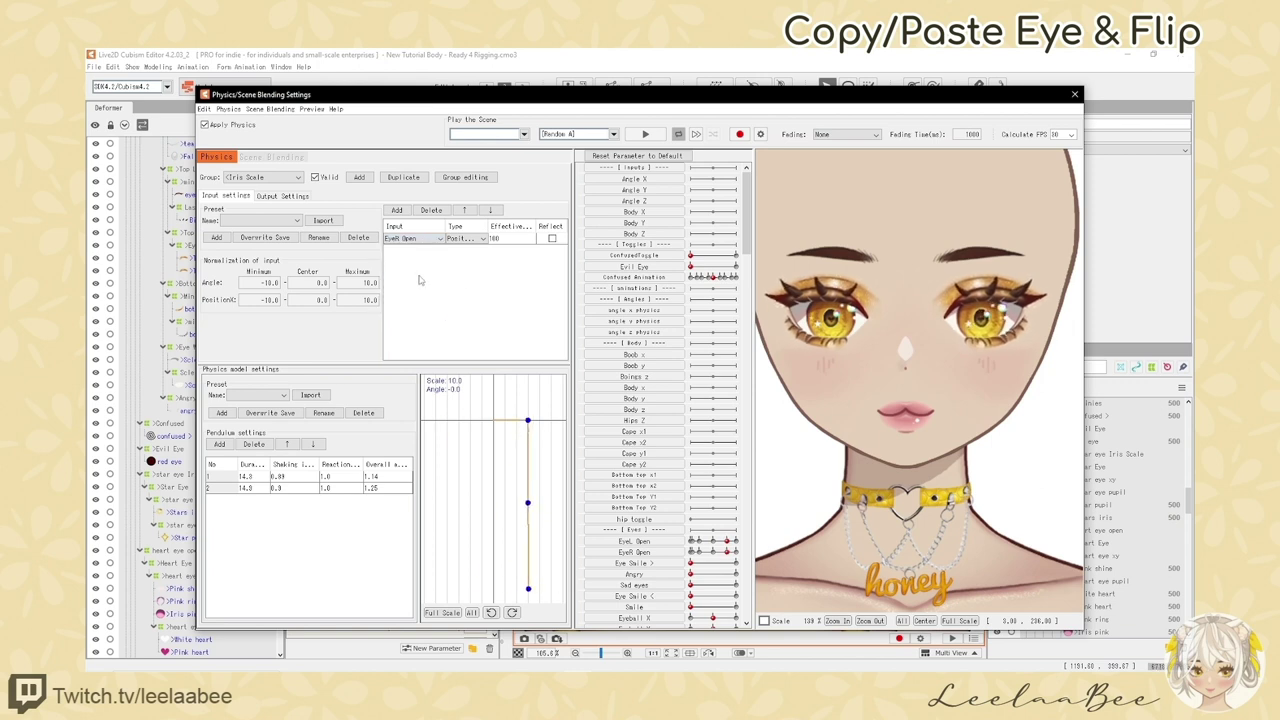
click(283, 196)
click(290, 242)
click(291, 281)
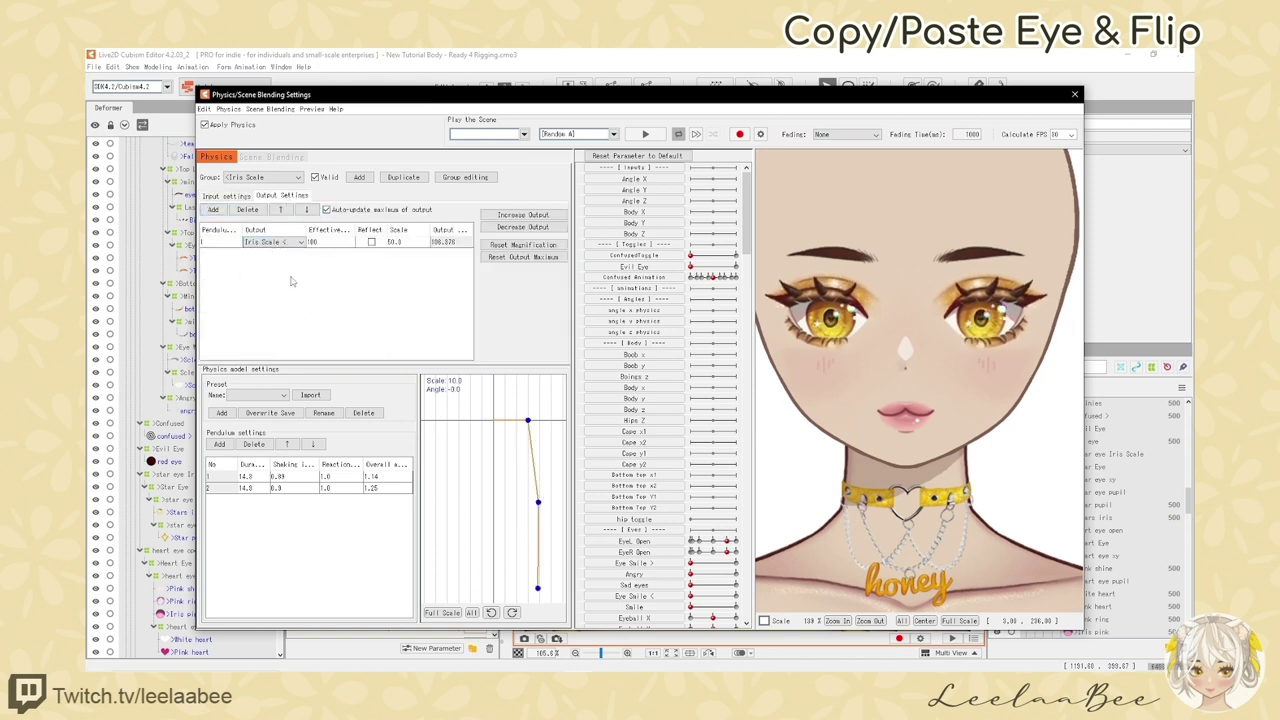
Duplicate the >Lights physics group and name the copy <Lights.
click(262, 177)
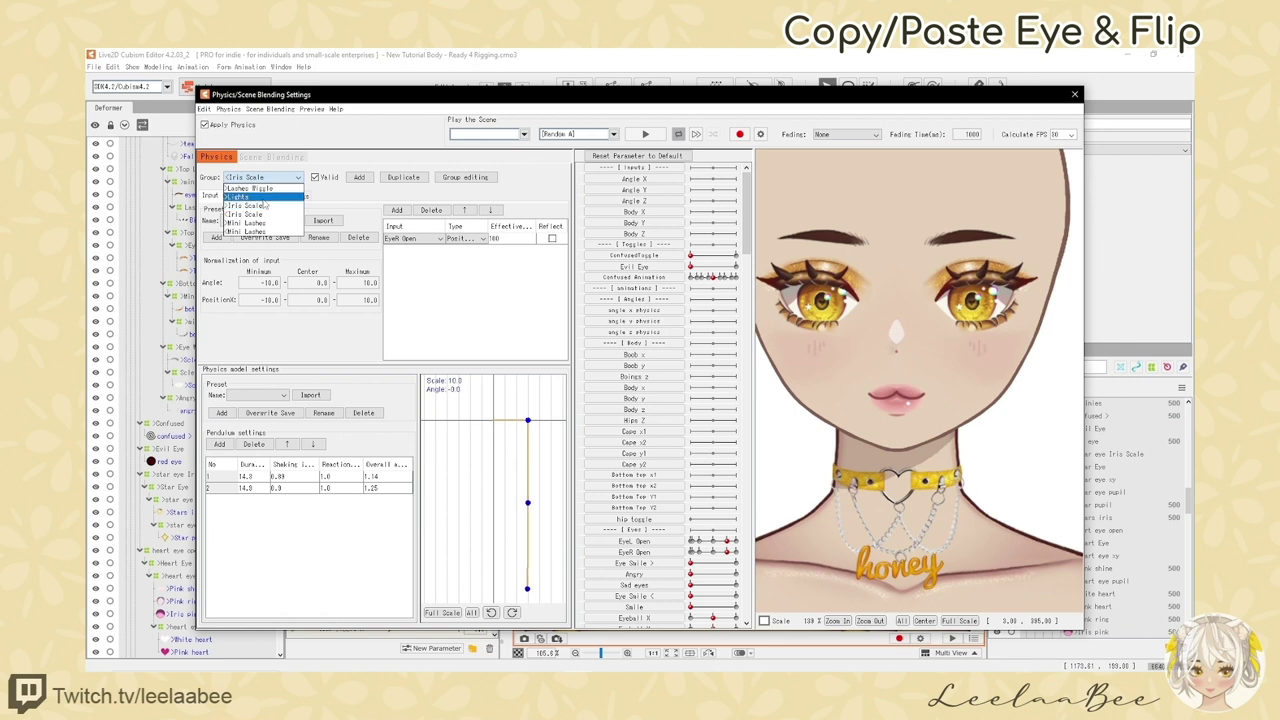
click(248, 196)
click(403, 177)
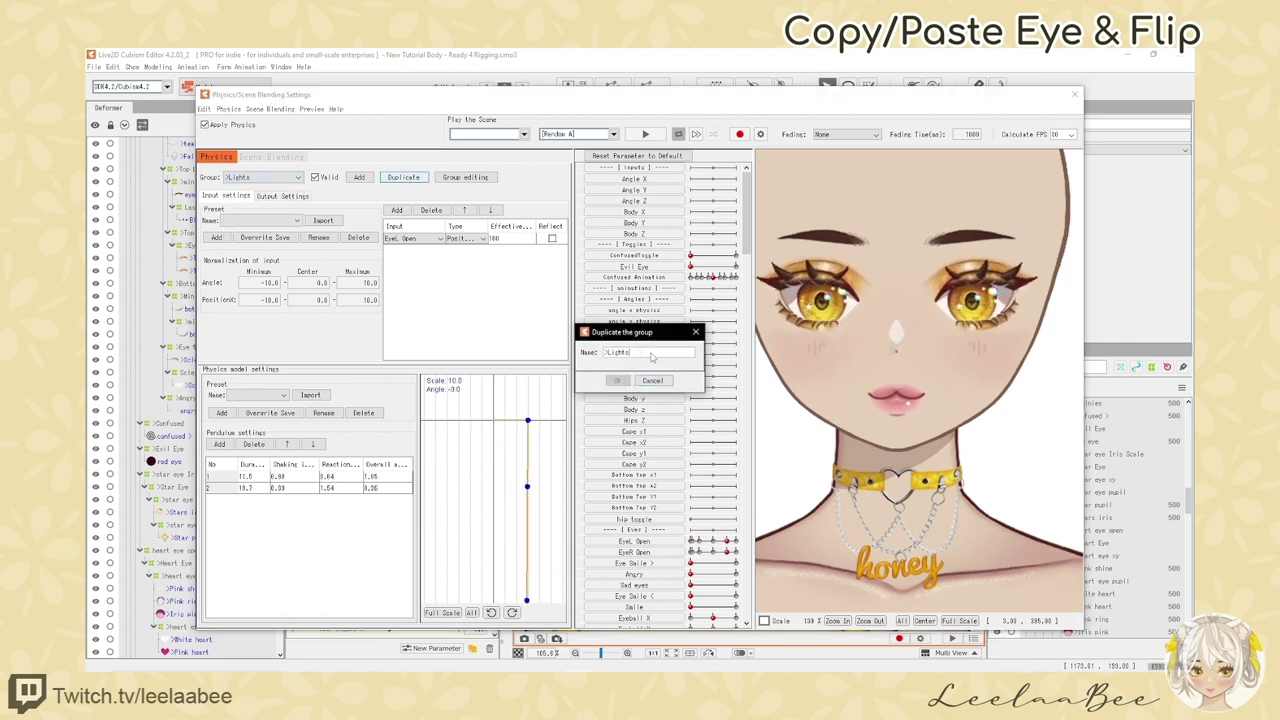
click(617, 380)
Set the <Lights group's input to EyeR Open and its output to Lights <.
click(440, 240)
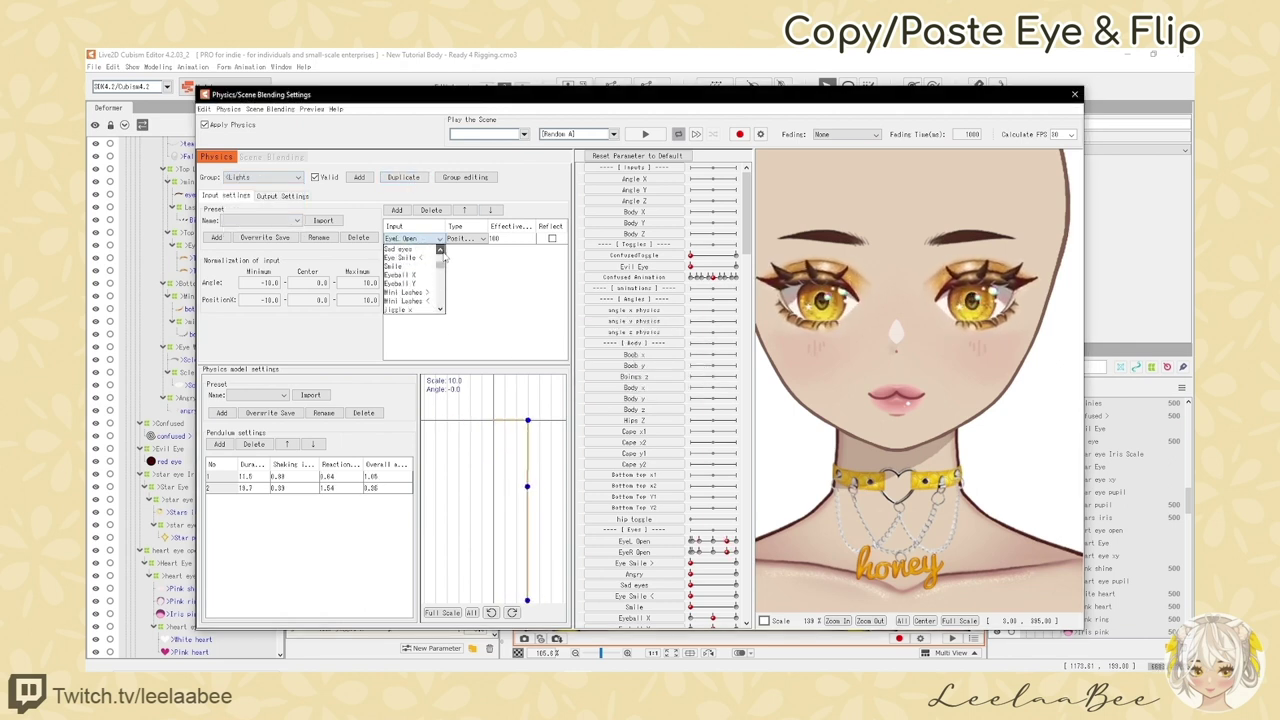
click(440, 242)
click(440, 242)
click(405, 282)
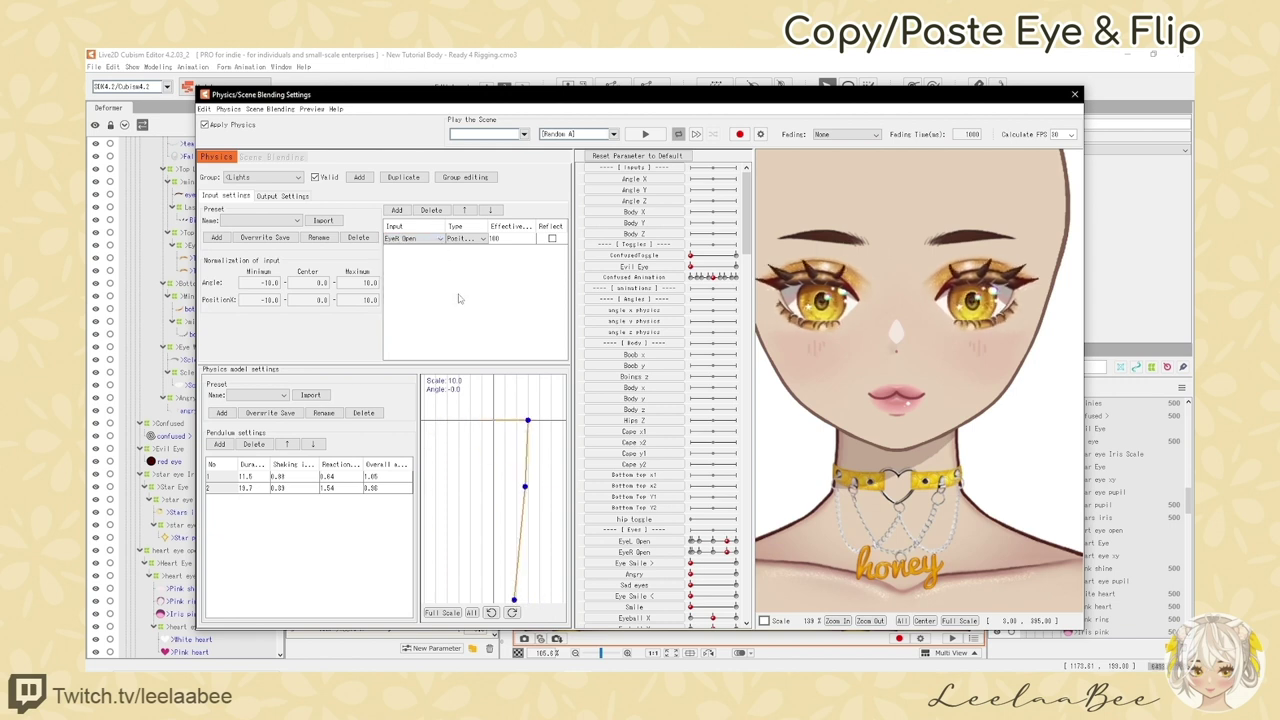
click(283, 196)
click(289, 244)
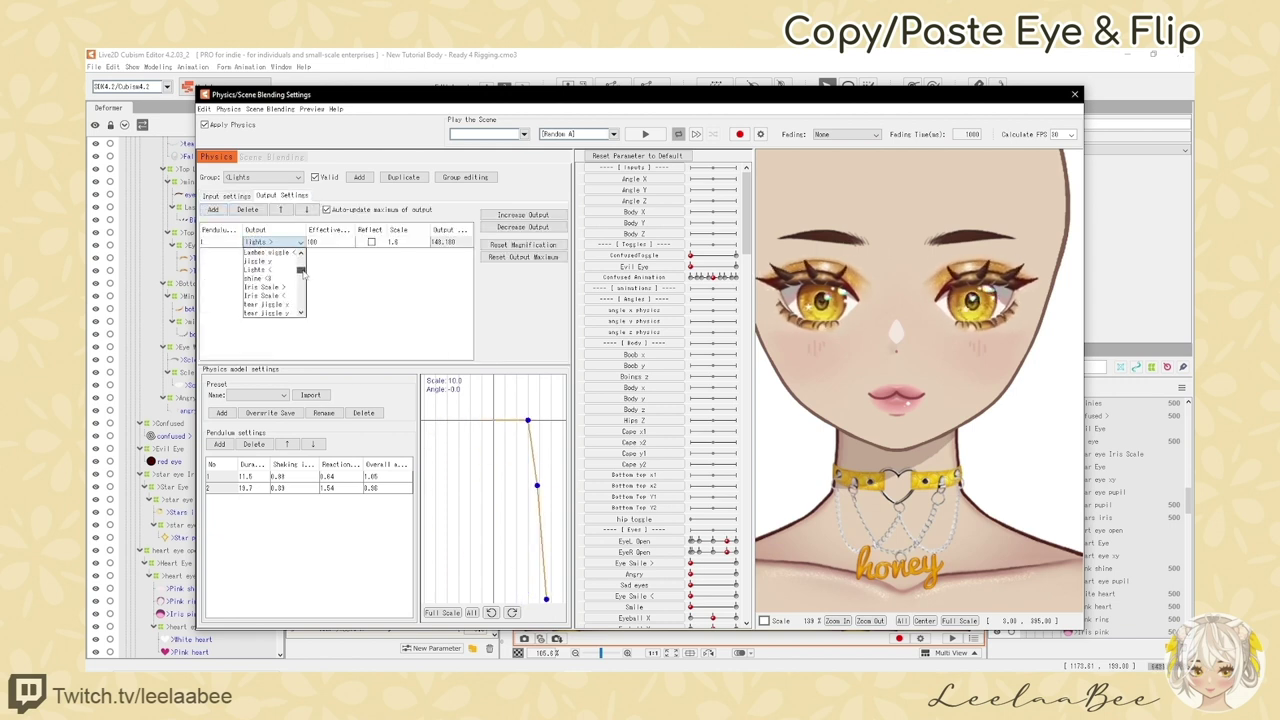
click(268, 300)
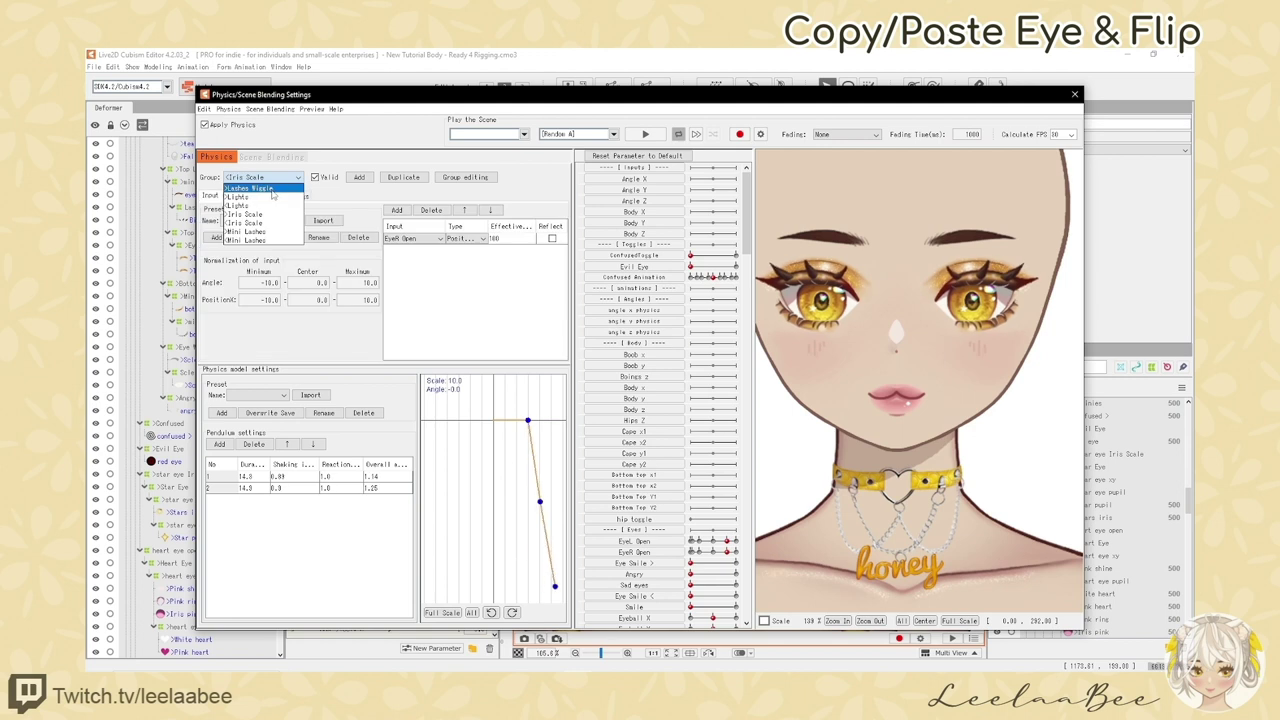
Duplicate the >Lashes Wiggle physics group and name the copy <Lashes Wiggle.
click(262, 188)
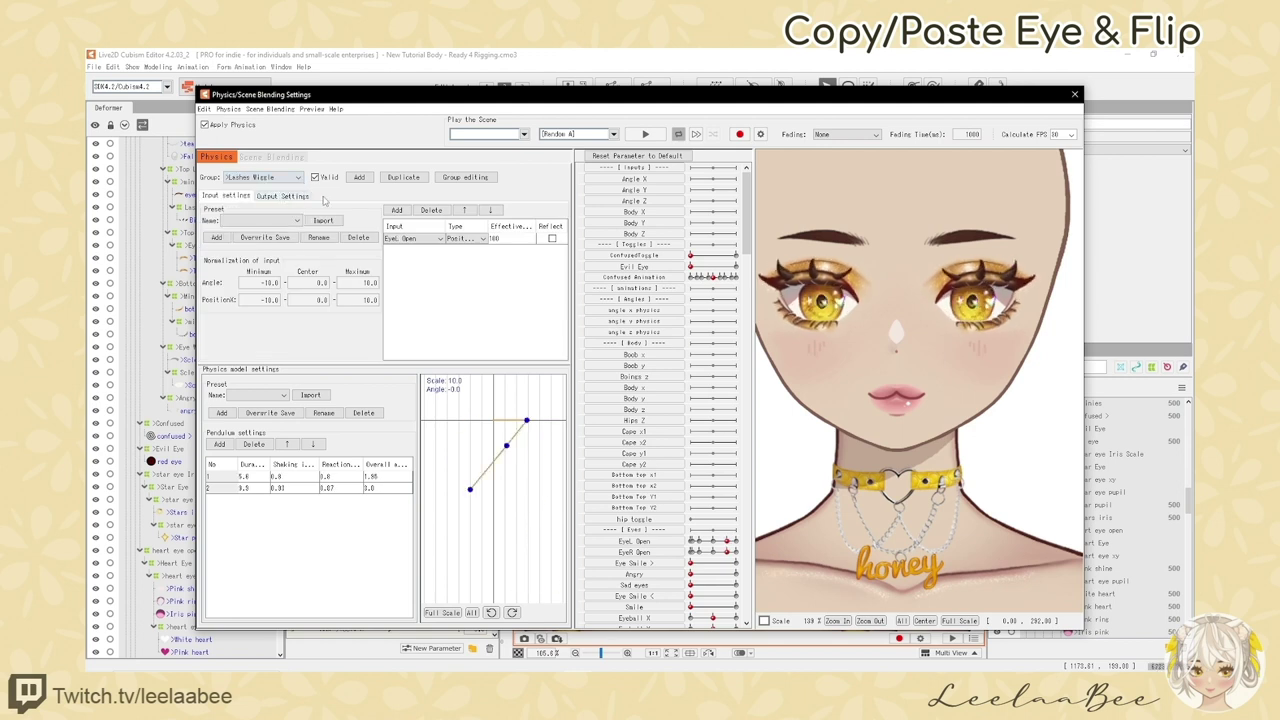
click(403, 177)
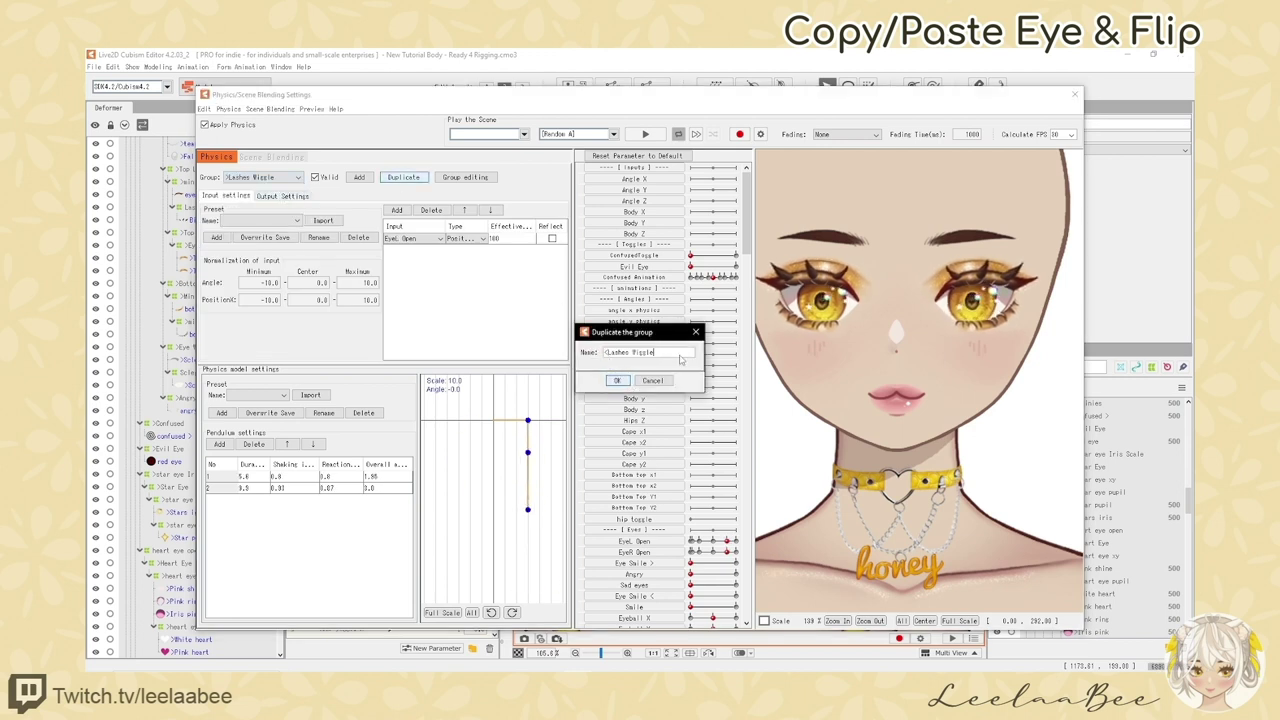
key(Return)
Set the <Lashes Wiggle group's input to EyeR Open and its output to Lashes wiggle <.
click(437, 240)
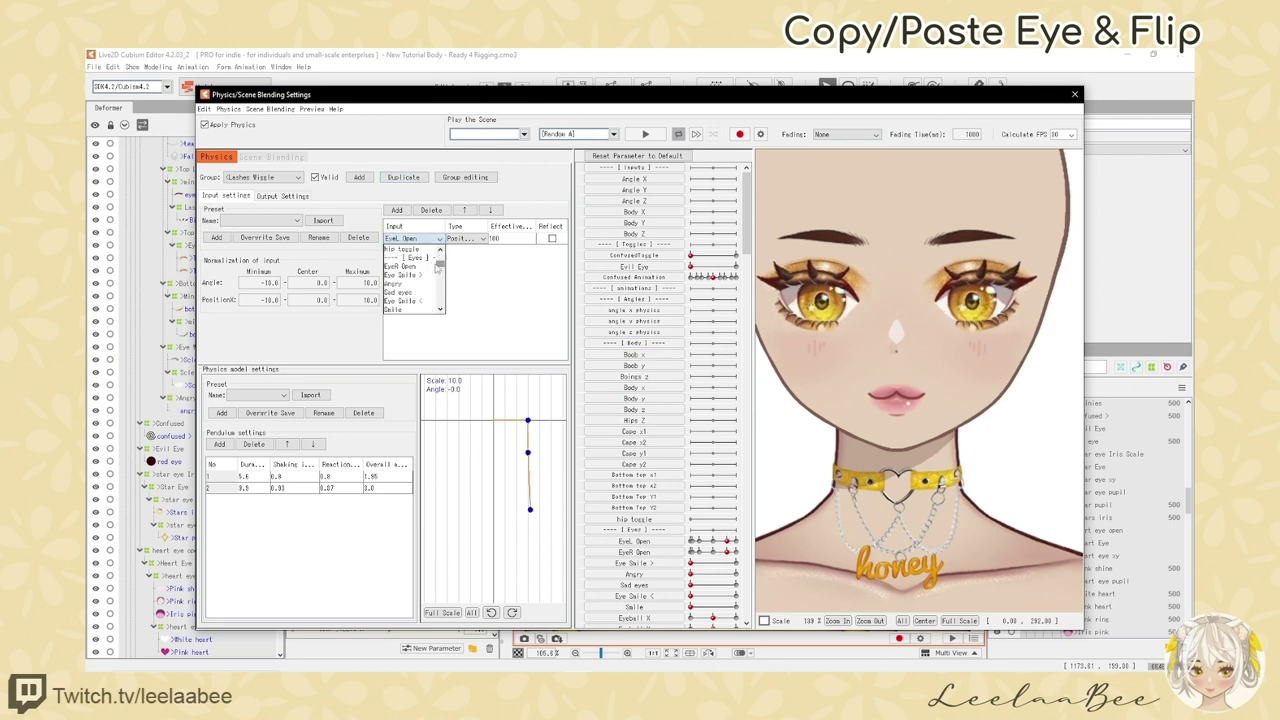
click(282, 195)
click(299, 242)
scroll(305, 272, up, 3)
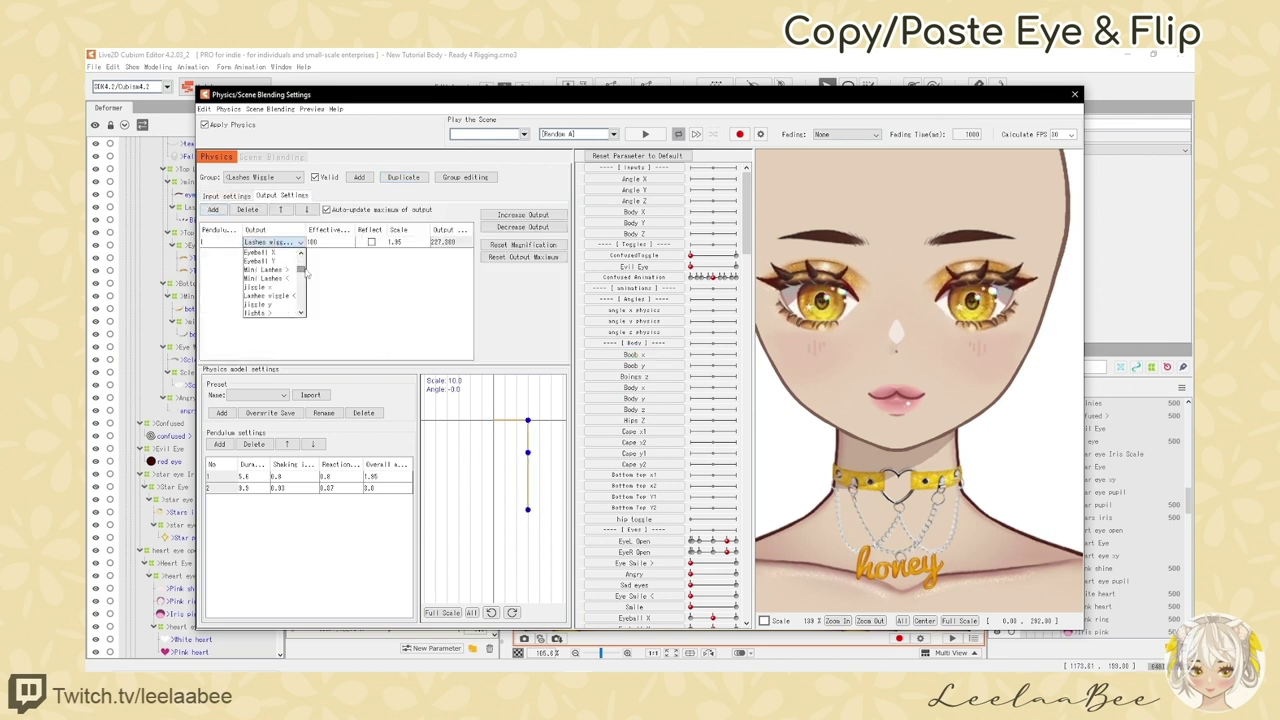
click(371, 264)
click(227, 196)
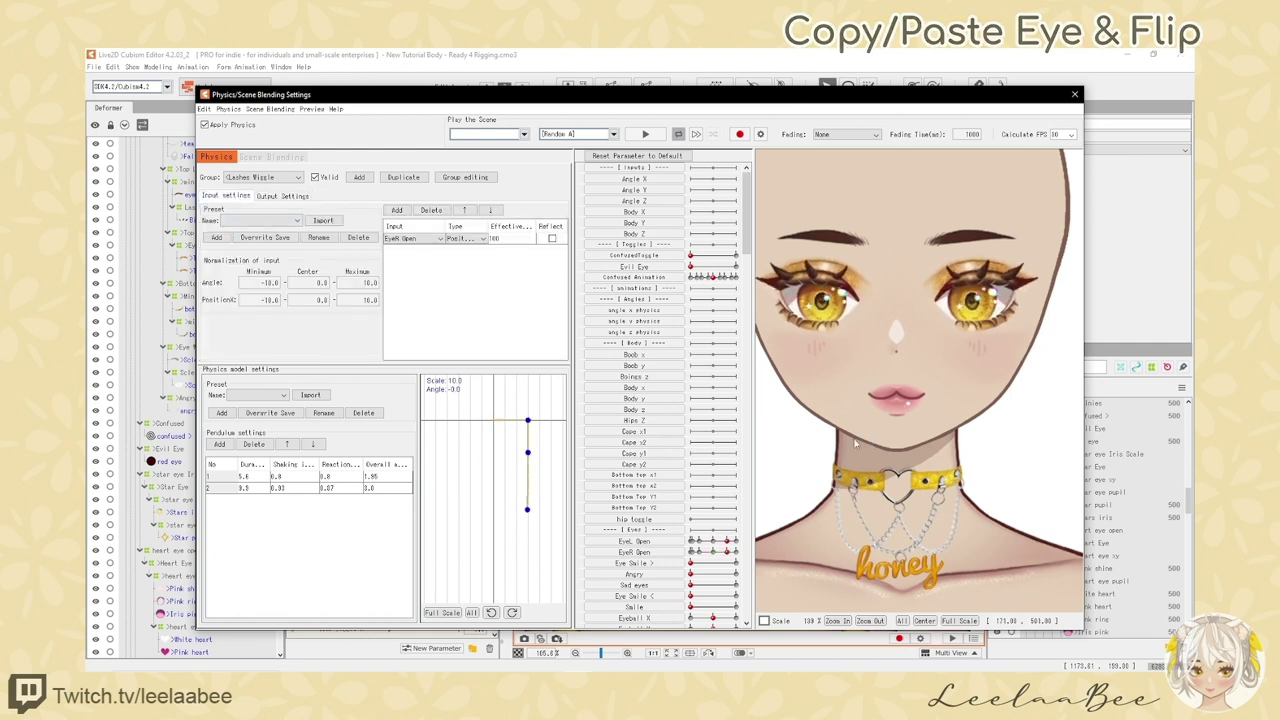
Redisplay the selection outlines and rename the duplicate's >Eye and >Eye Colour deformers as <Eye and <Eye Colour.
scroll(848, 375, down, 3)
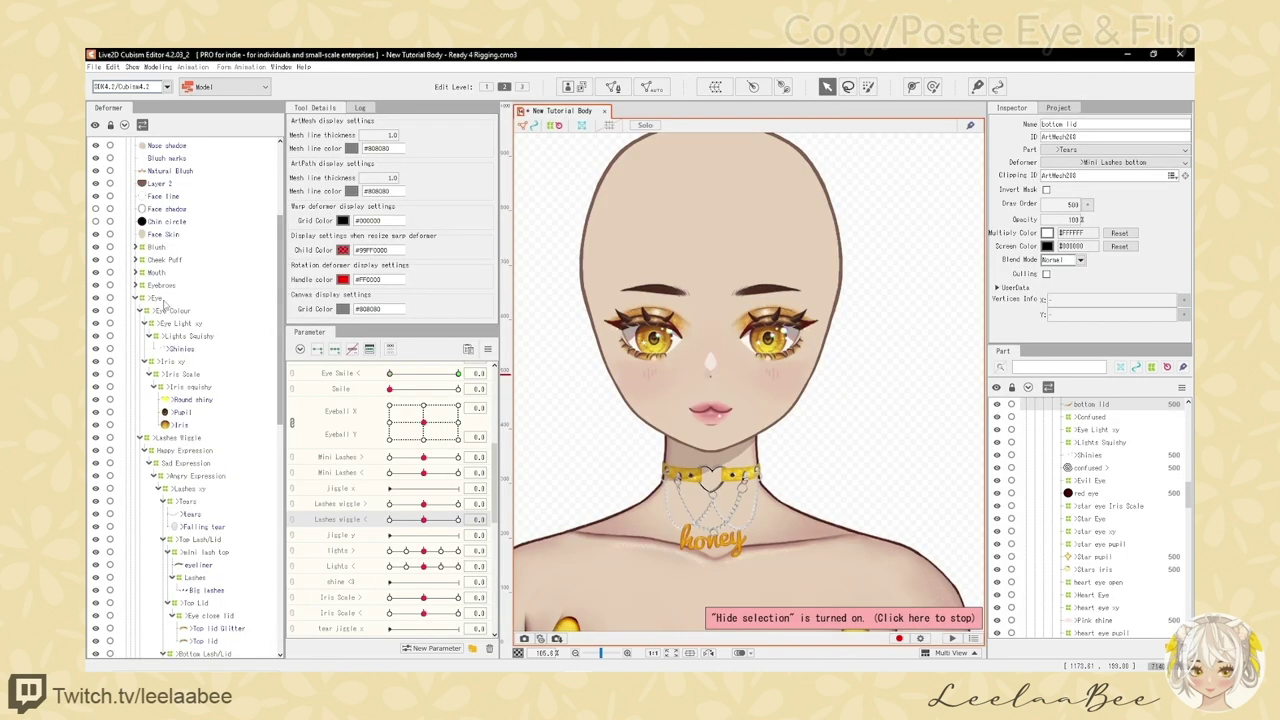
click(168, 297)
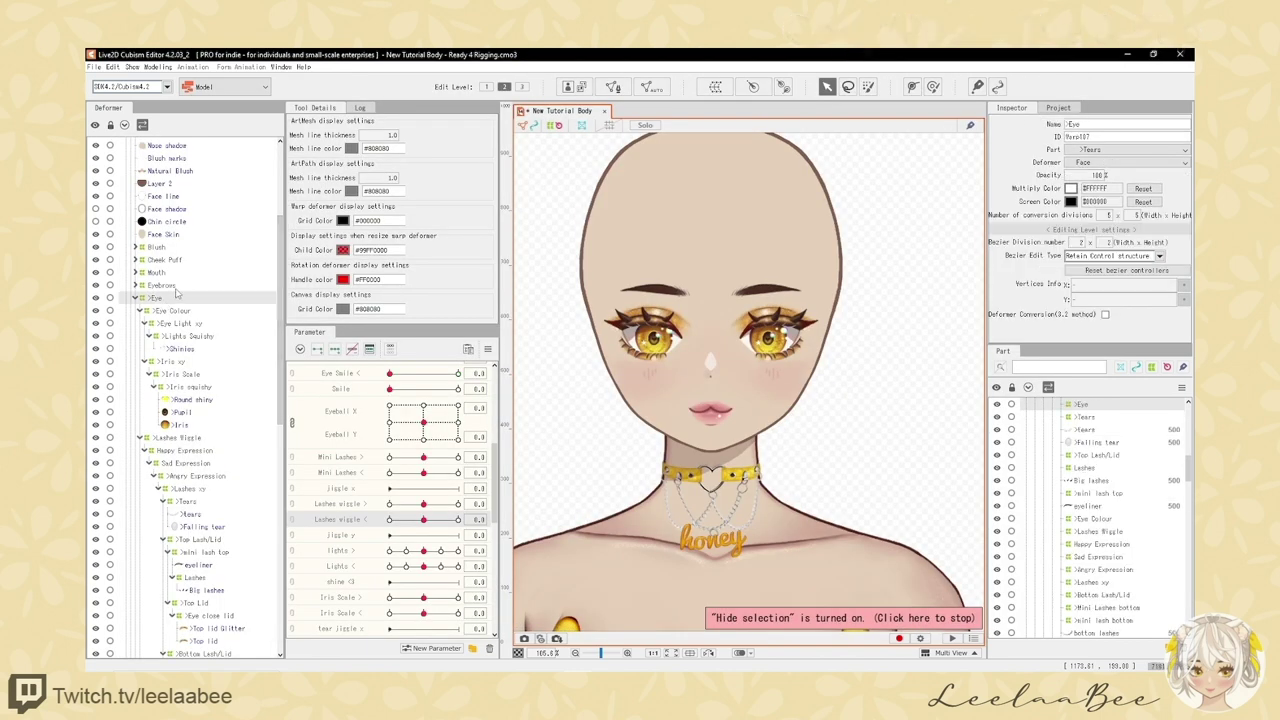
key(ctrl+t)
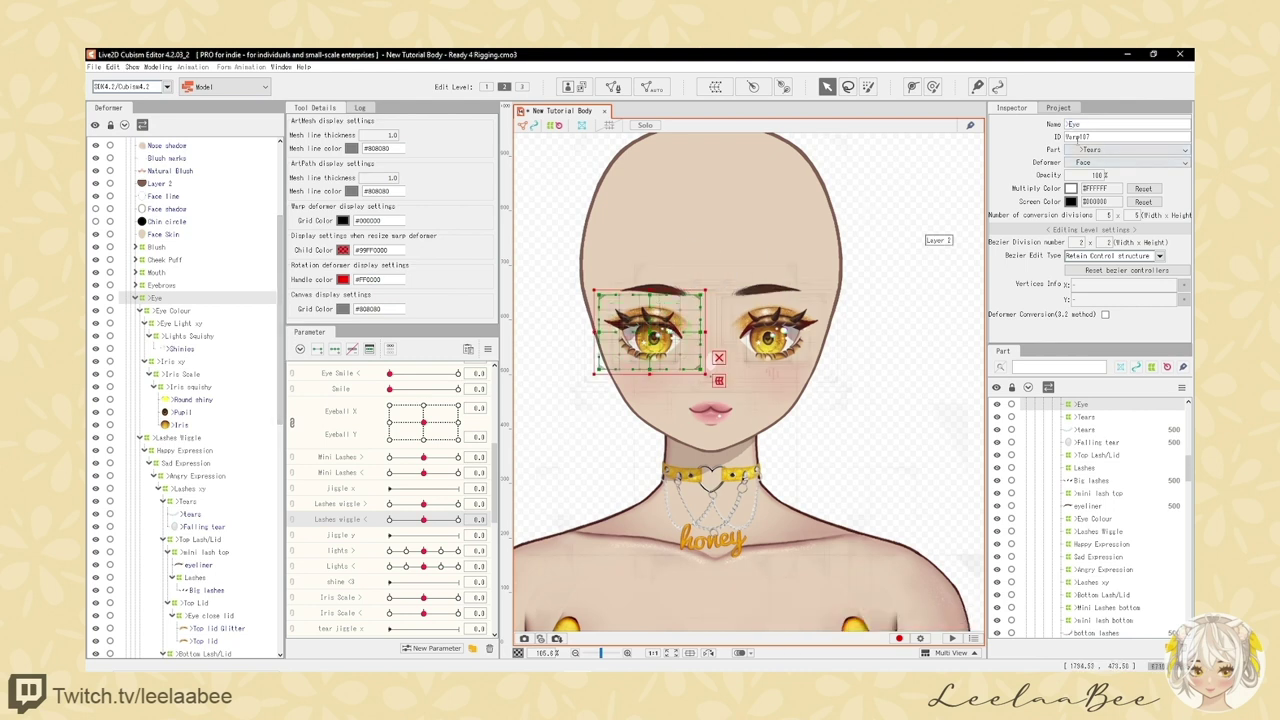
click(172, 311)
Change the > prefix to < on the Eye Light xy, Lights Squishy, Shinies, Iris xy, Iris Scale, Iris squishy, Round shiny and Pupil names.
click(181, 323)
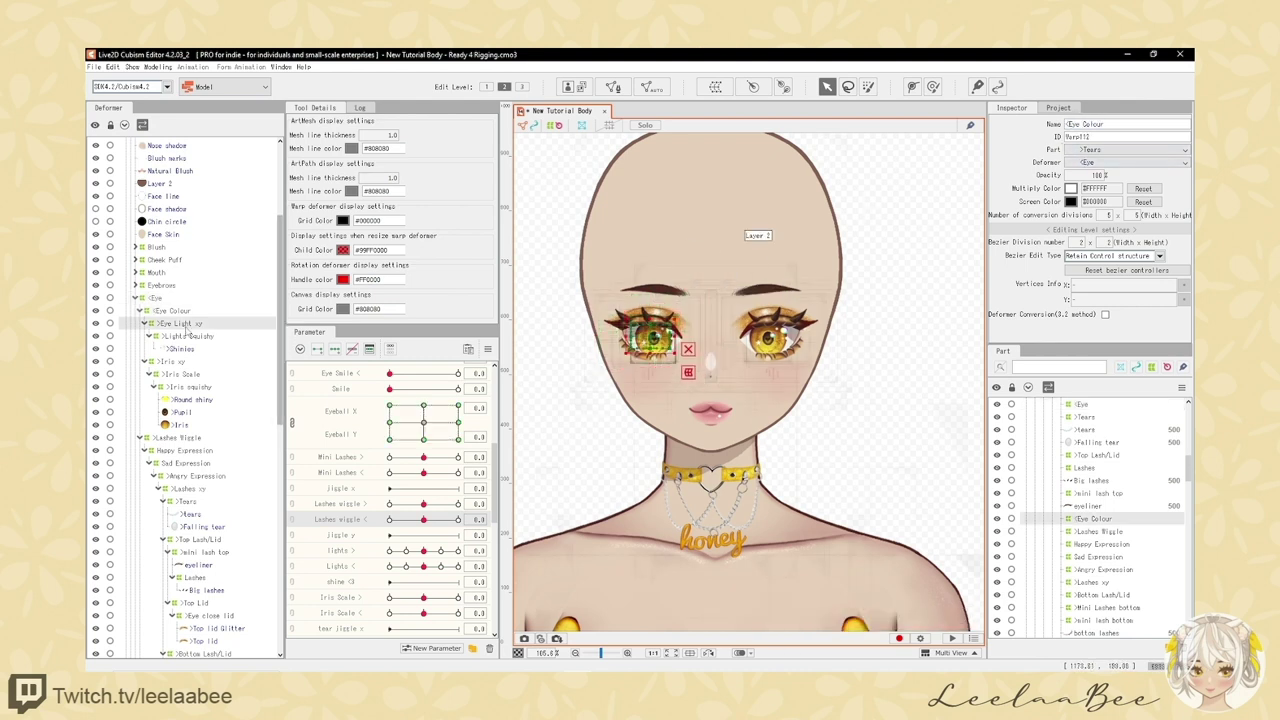
click(188, 336)
click(182, 349)
click(190, 387)
click(1090, 125)
click(192, 400)
click(183, 412)
Rename the duplicate's iris mesh and lash wiggle deformer as <Iris and <Lashes Wiggle.
key(Down)
key(Down)
key(Down)
key(Down)
key(Down)
key(Down)
key(Down)
key(Down)
key(Down)
key(Down)
key(Down)
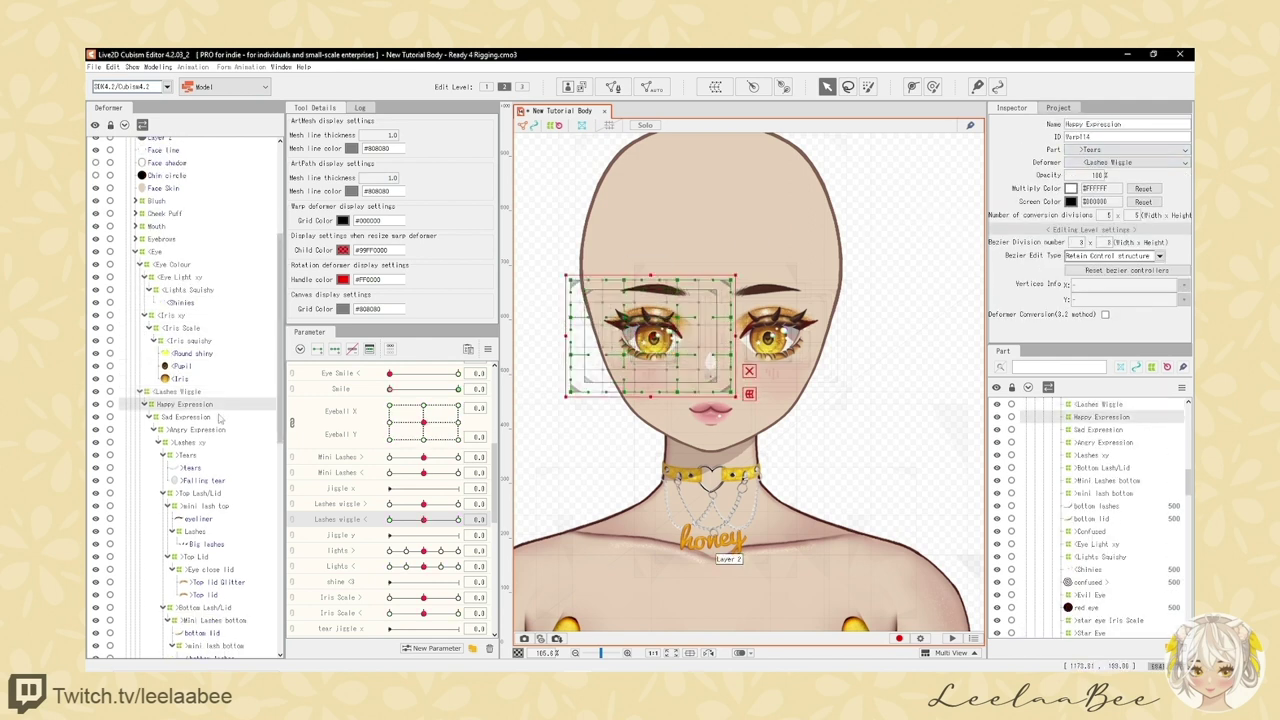
Give the duplicate's Lashes xy, tears, Top Lash/Lid, mini lash top, Top Lid and Eye close lid items the < prefix.
key(Down)
key(Down)
key(Down)
key(Down)
key(Down)
key(Down)
key(Down)
key(Down)
key(Down)
key(Down)
key(Down)
key(Down)
key(Down)
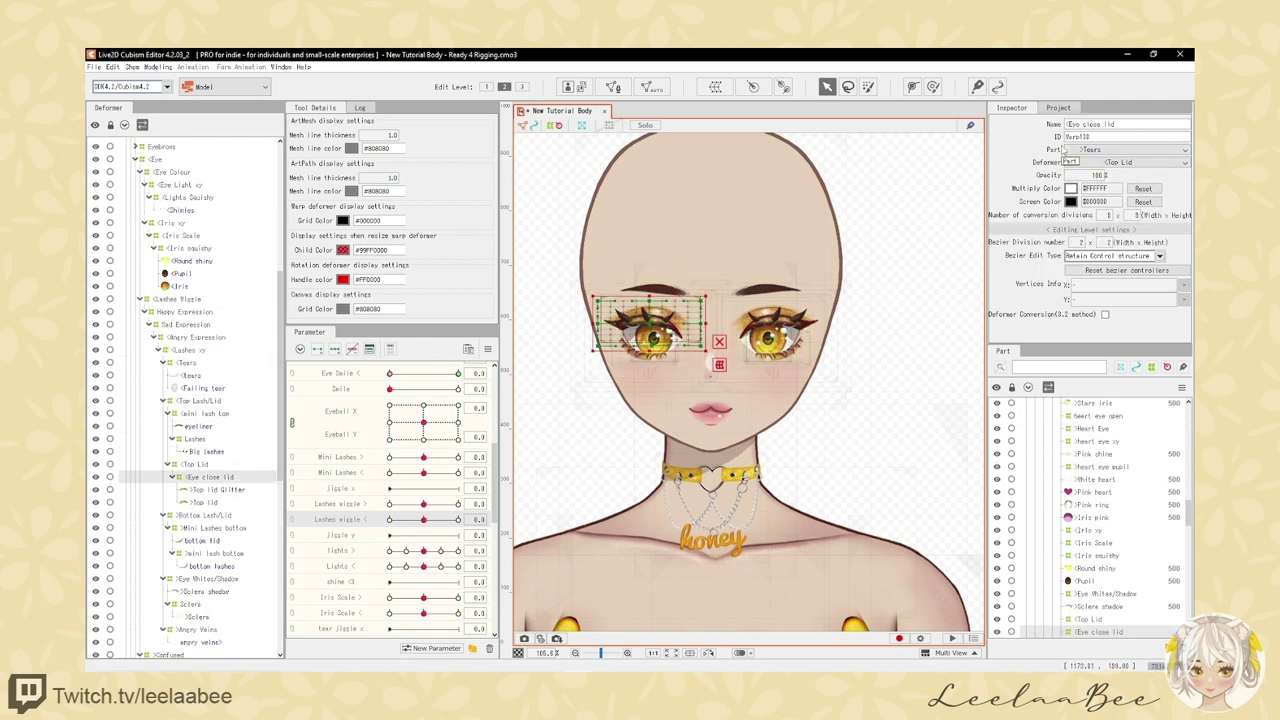
Give the duplicate's top lid meshes, Bottom Lash/Lid group, Eye Whites/Shadow deformer and Sclera shadow the < prefix.
key(Down)
key(Down)
key(Down)
key(Down)
key(Down)
key(Down)
key(Down)
key(Down)
key(Down)
key(Down)
key(Down)
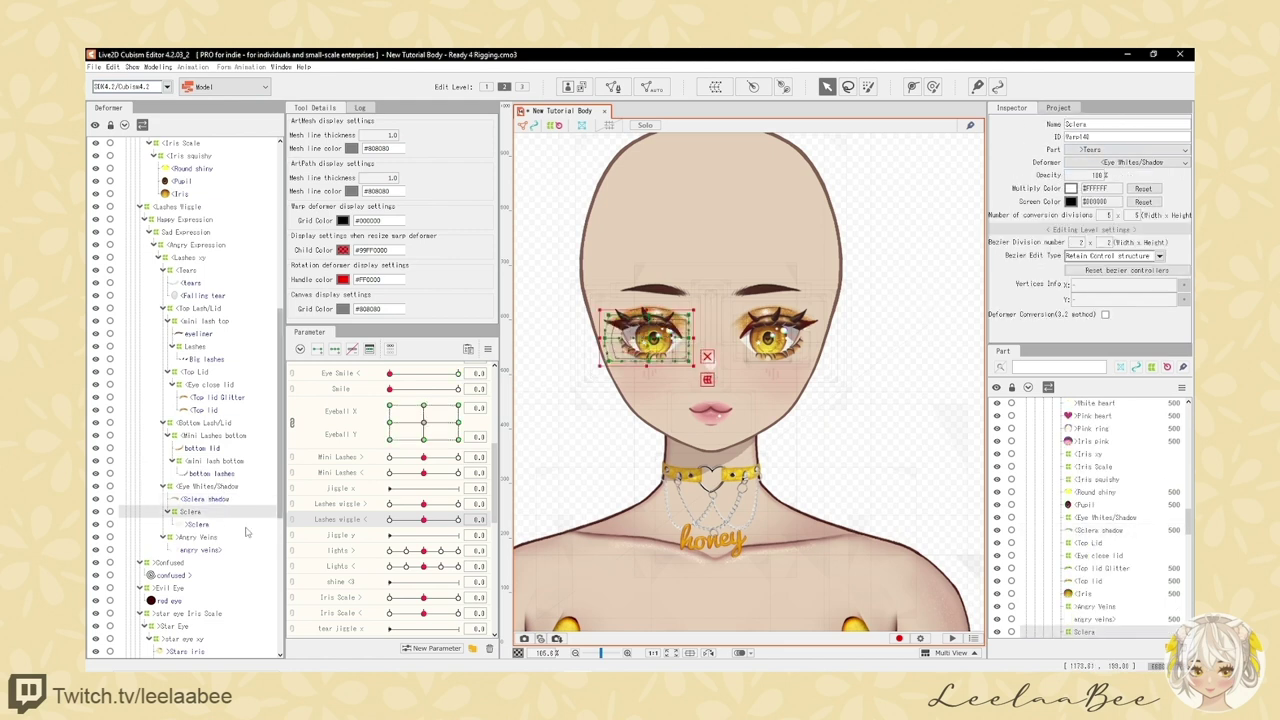
Mark the duplicate's Sclera, angry veins, confused, Evil Eye and star eye items with < in place of >.
key(Down)
key(Down)
key(Down)
key(Down)
key(Down)
key(Down)
key(Down)
key(Down)
key(Down)
key(Down)
key(Down)
key(Down)
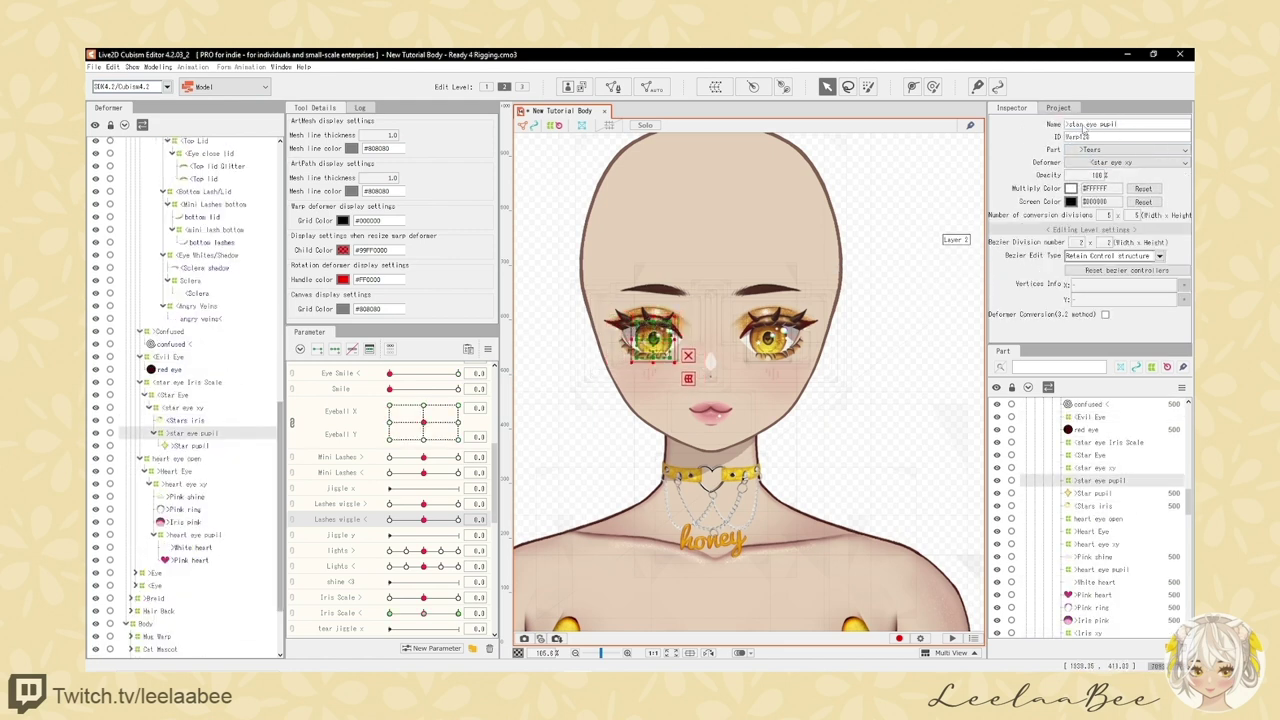
Rename the duplicate's remaining star eye and heart eye items and its eye part with the < prefix.
key(Down)
click(1070, 489)
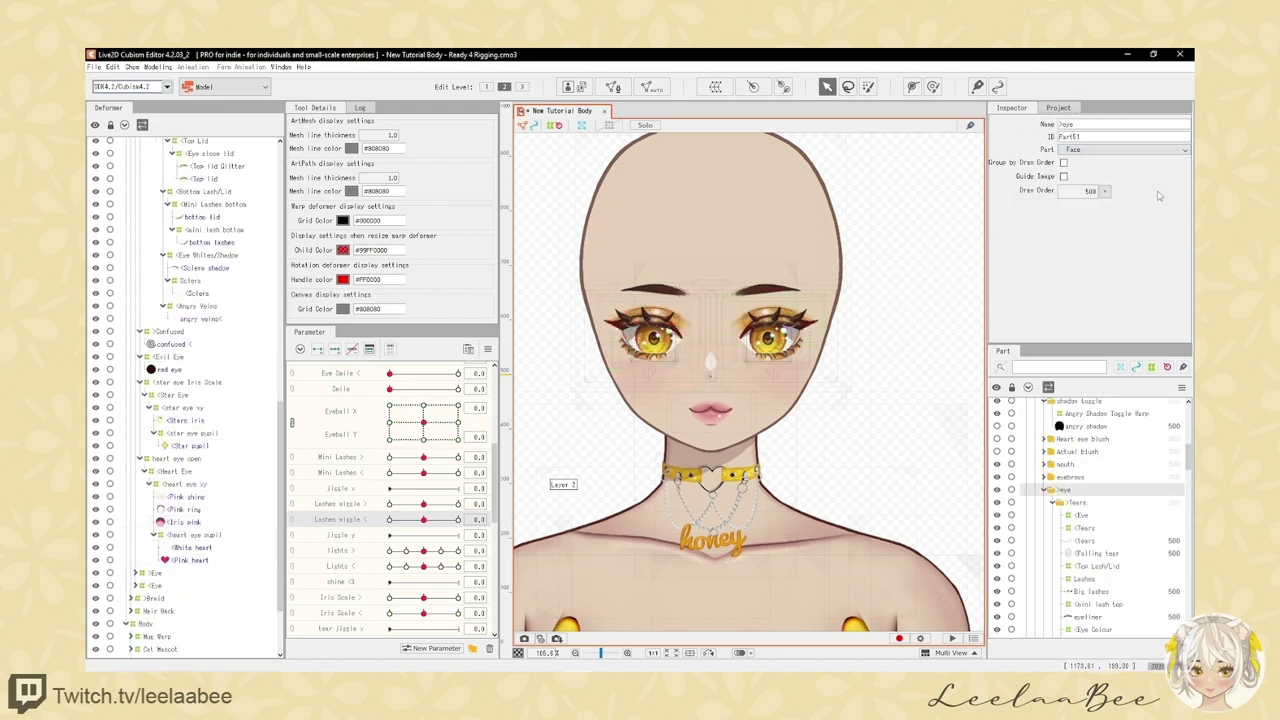
click(1070, 502)
Collapse the expanded <Eye deformer tree inside the Face deformer.
scroll(656, 361, down, 3)
scroll(223, 365, up, 10)
scroll(140, 330, down, 3)
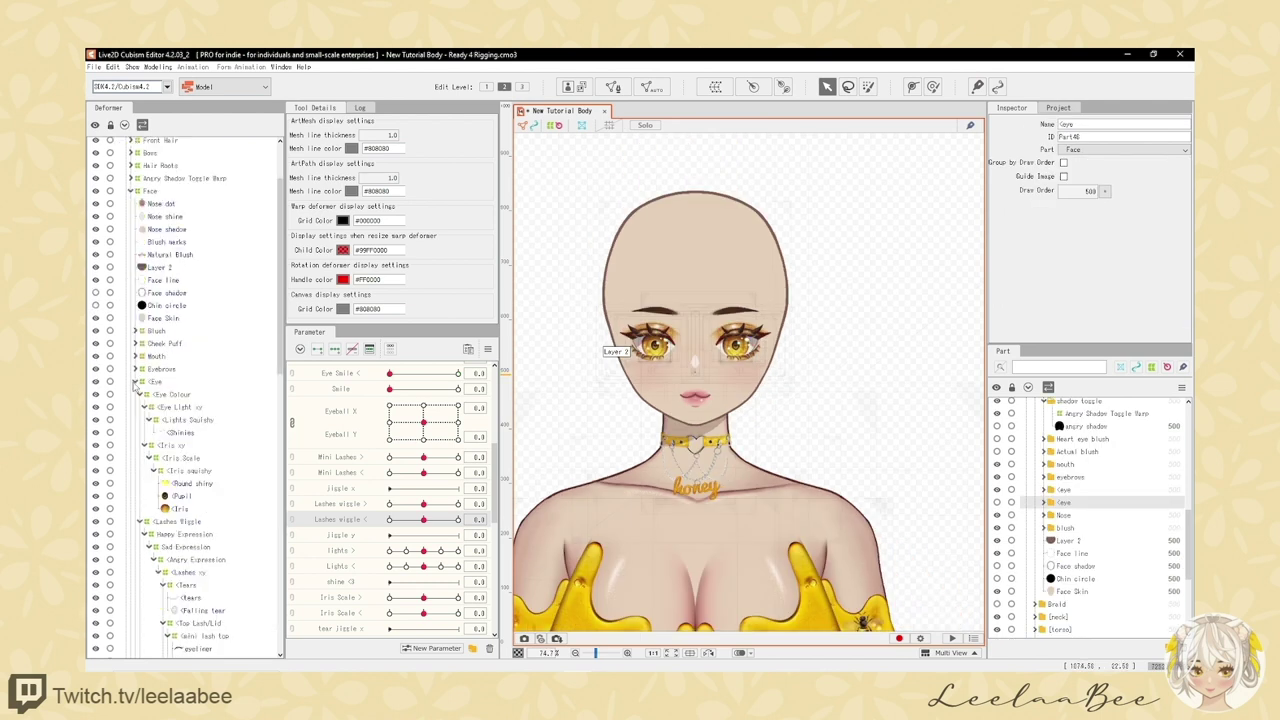
click(136, 383)
key(Left)
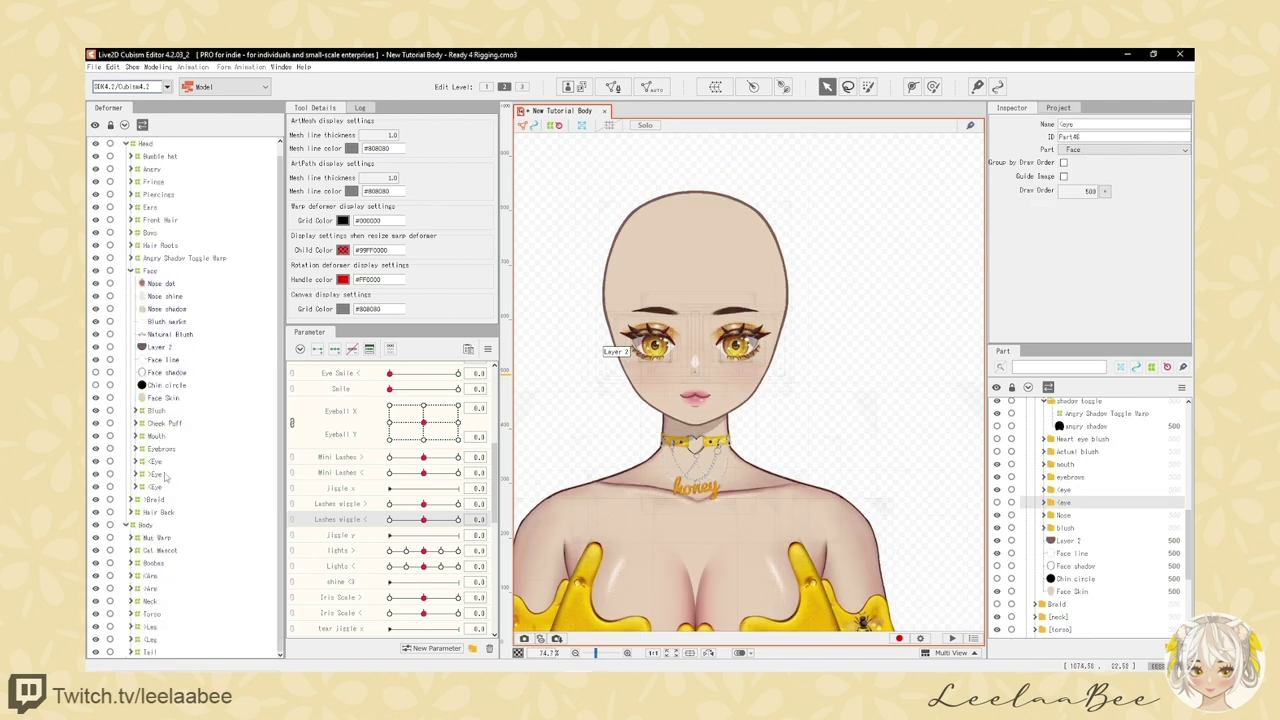
Cut the old <eye part together with its child objects.
scroll(700, 376, up, 3)
scroll(700, 376, down, 1)
scroll(700, 376, up, 1)
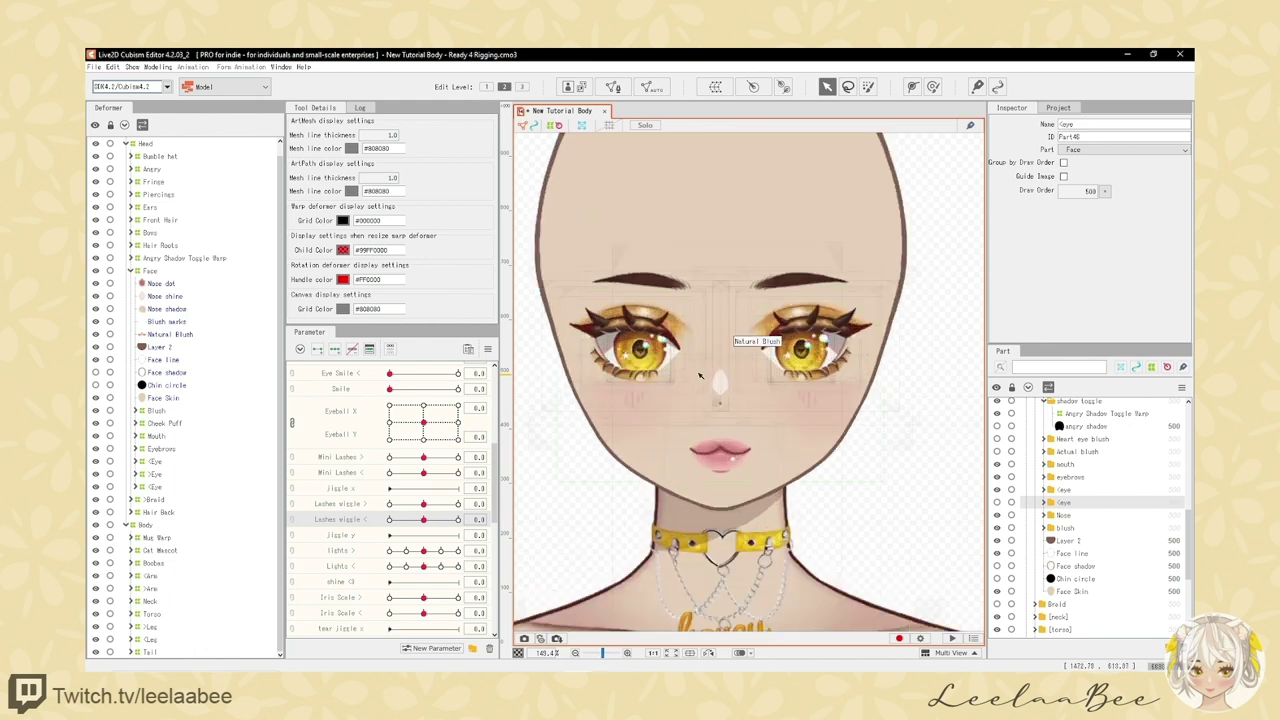
right_click(1068, 504)
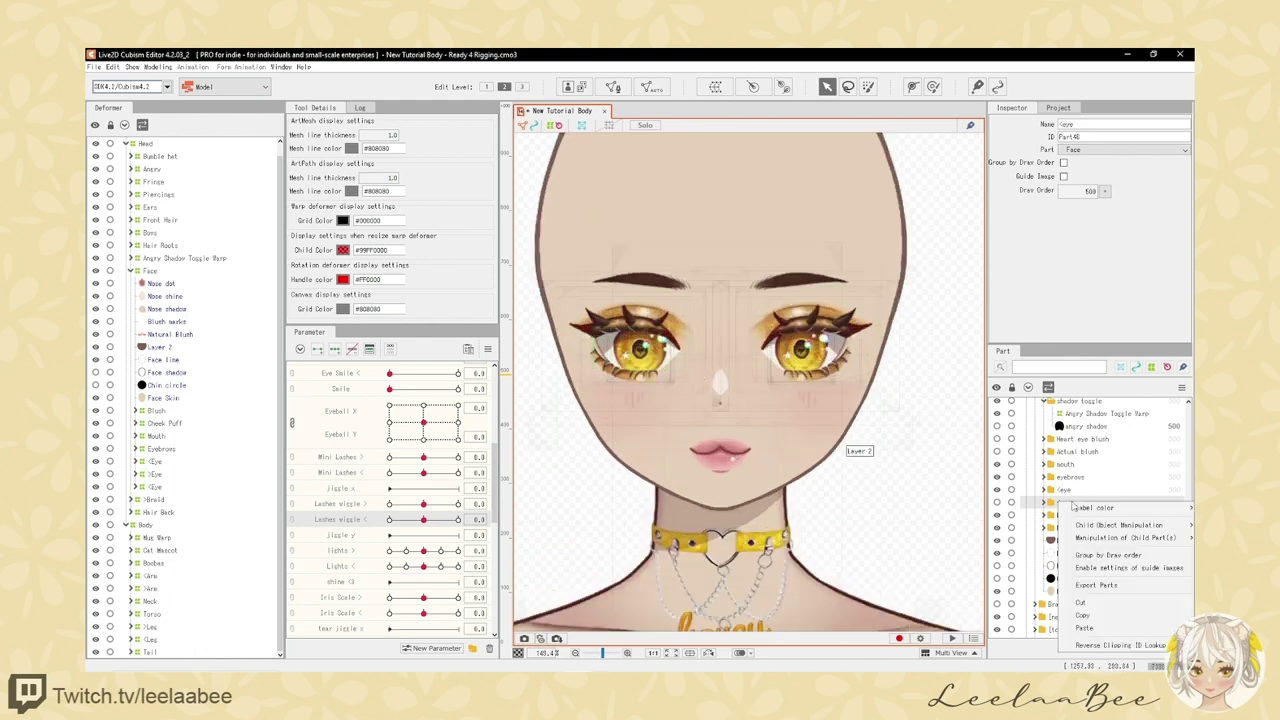
click(1087, 603)
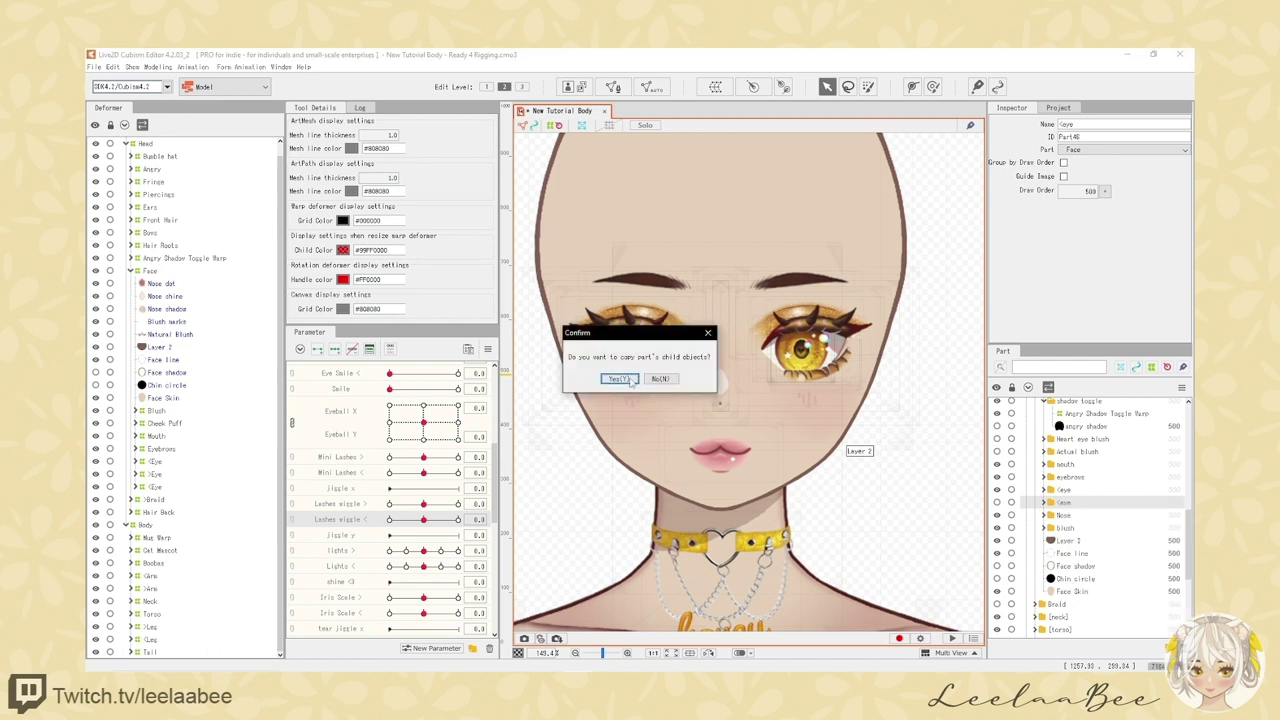
click(619, 379)
Check the <Eye and >Eye deformers against the face, and hide the selection outlines.
click(169, 477)
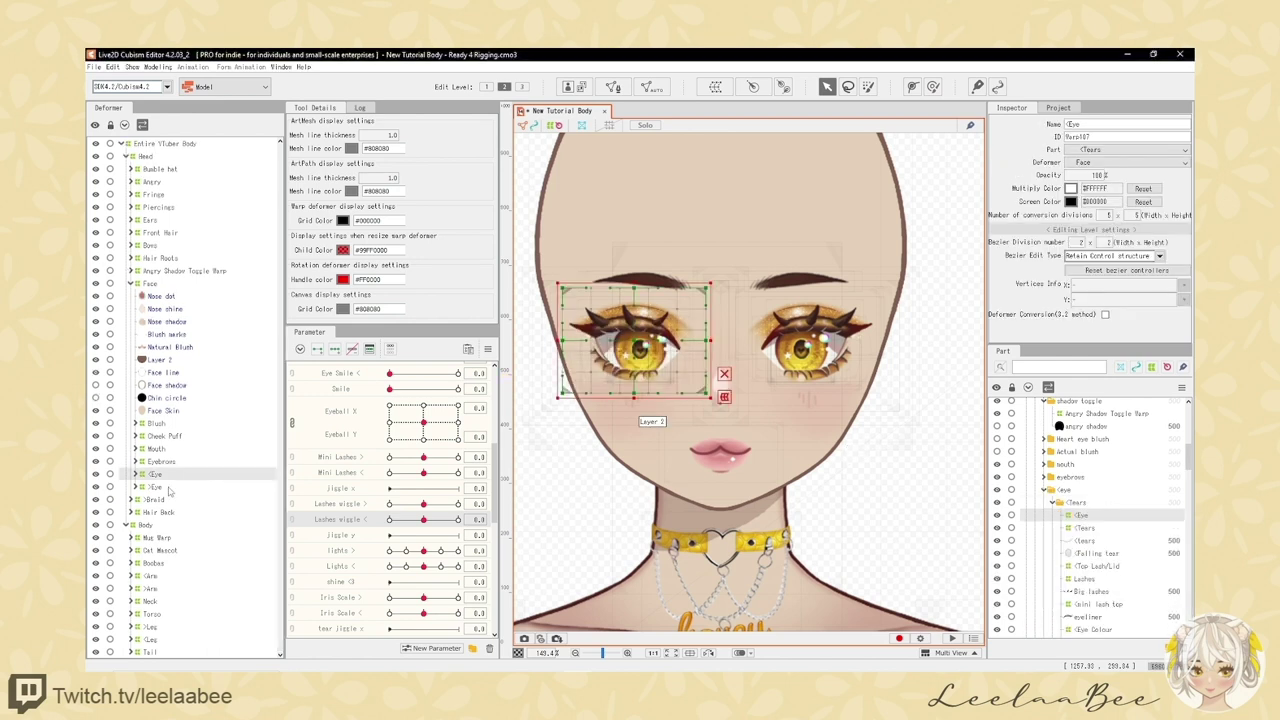
click(169, 488)
click(169, 477)
click(169, 487)
key(ctrl+t)
scroll(600, 346, down, 4)
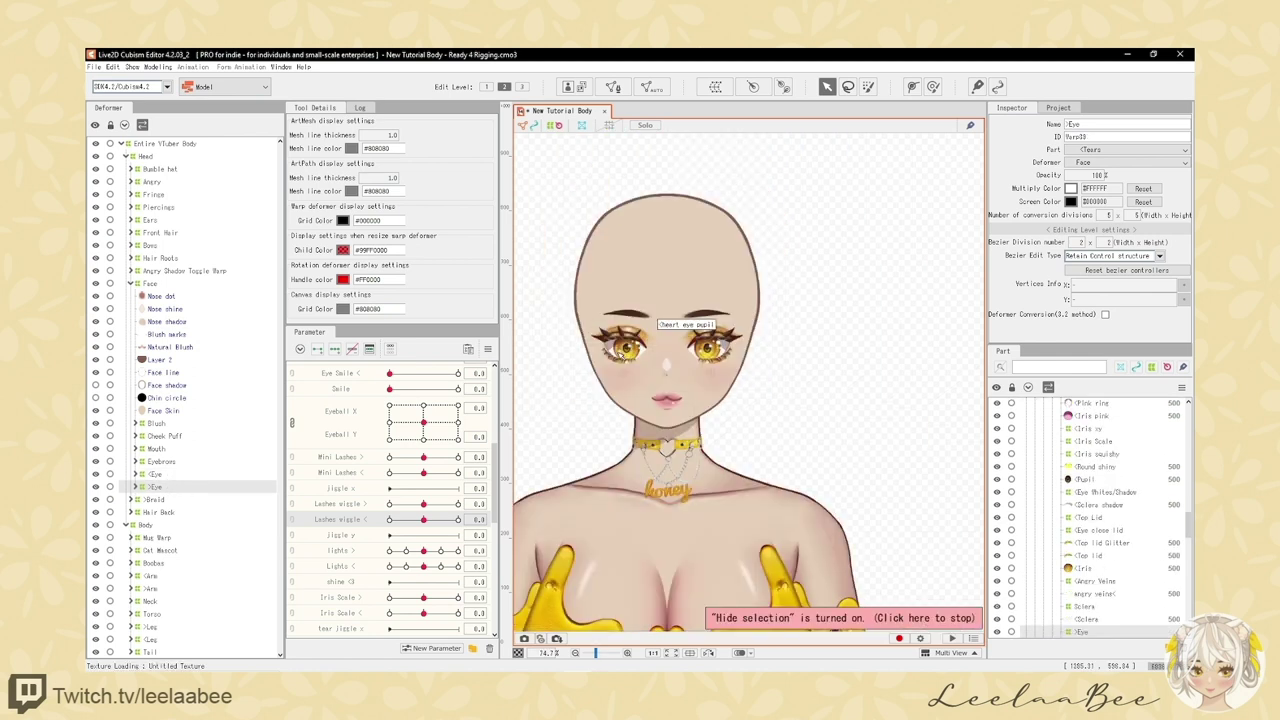
scroll(600, 346, up, 2)
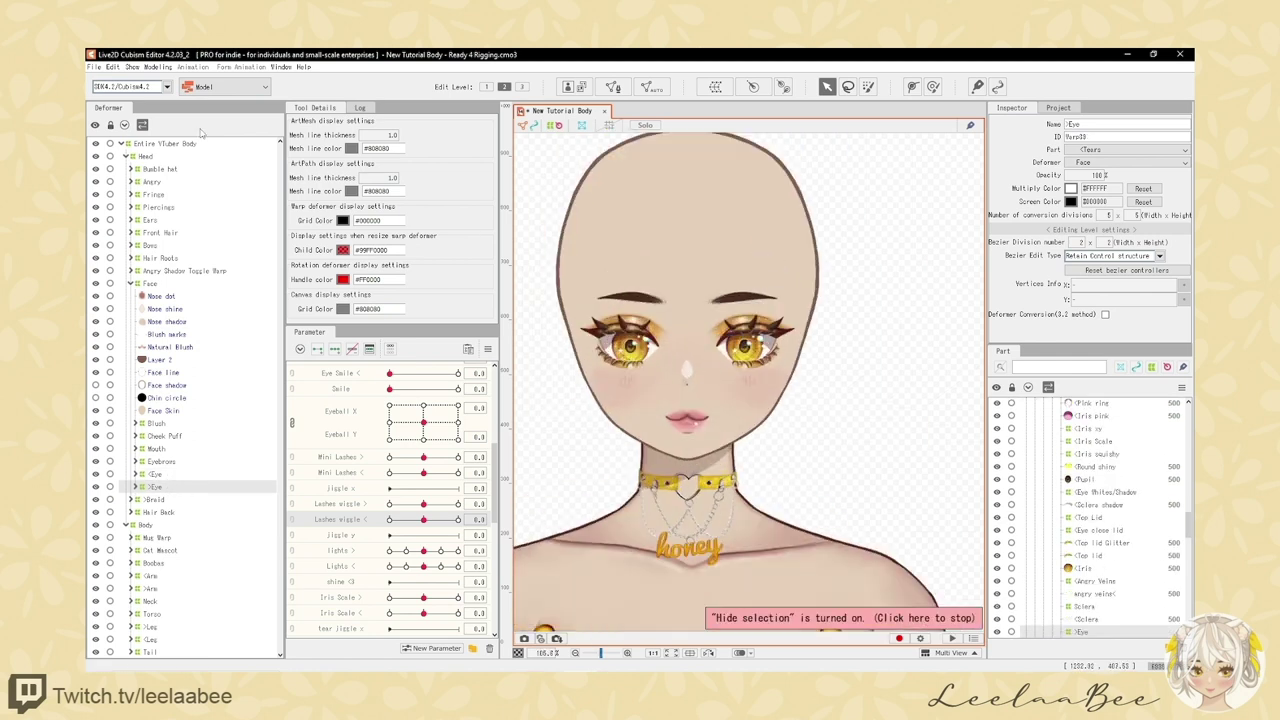
click(163, 336)
click(188, 346)
click(190, 359)
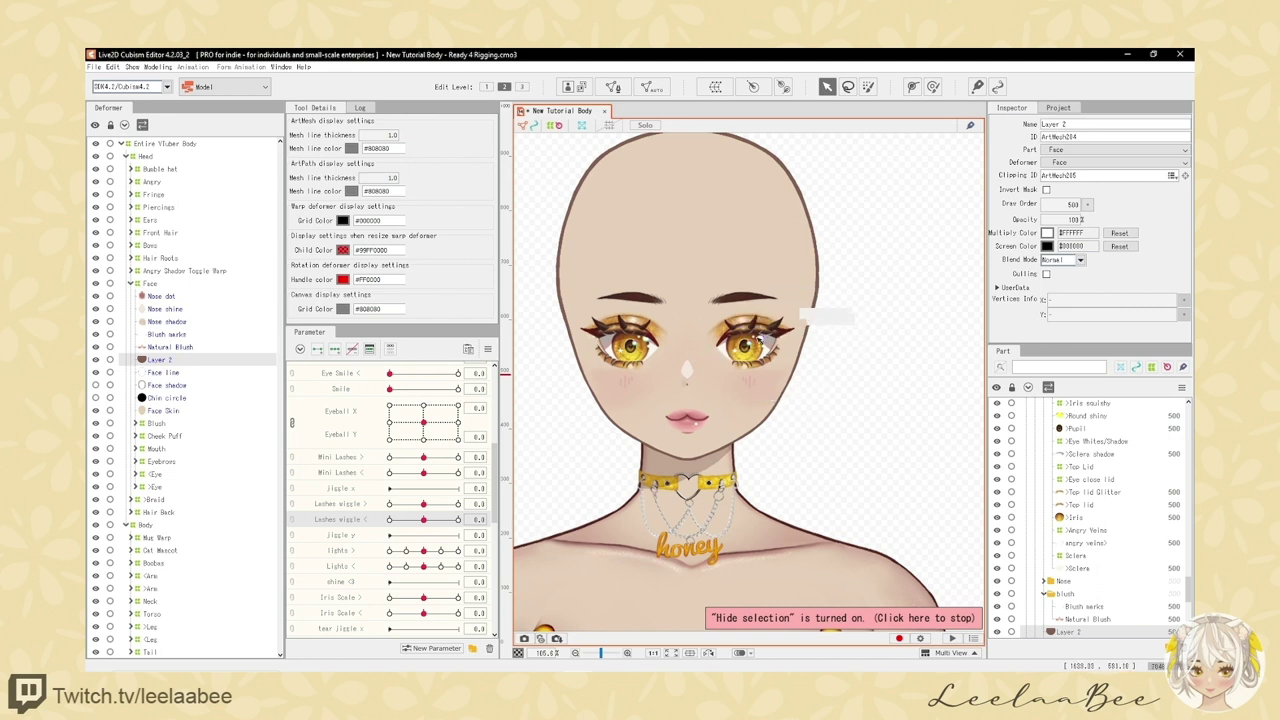
scroll(748, 322, up, 2)
scroll(764, 346, down, 2)
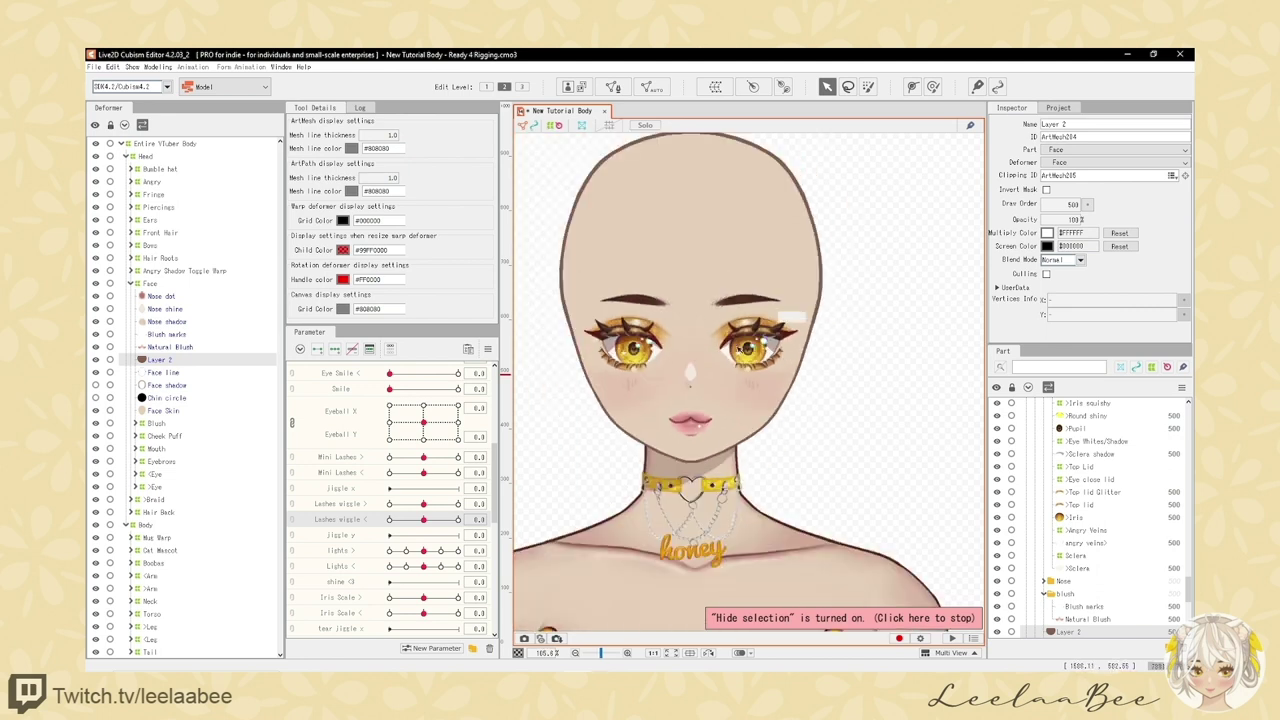
scroll(701, 345, up, 2)
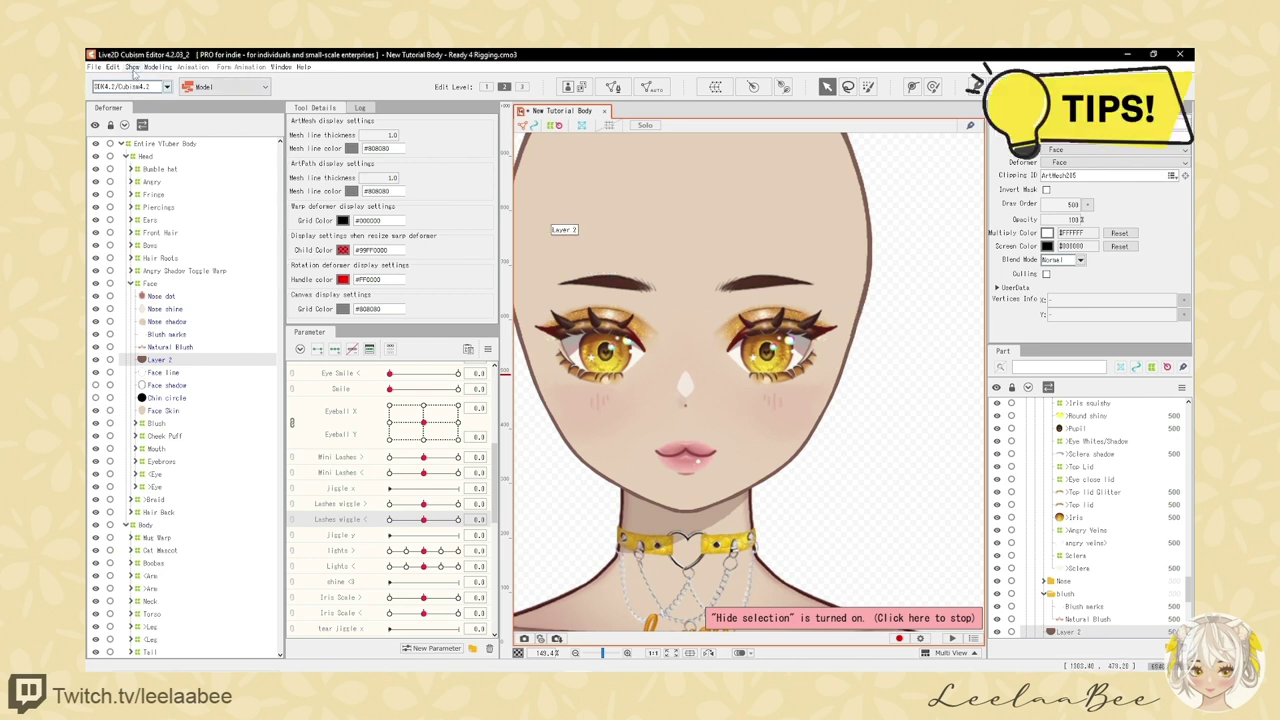
Examine the Copy Form and Paste Form commands among the form editing options.
click(112, 67)
mouse_move(147, 70)
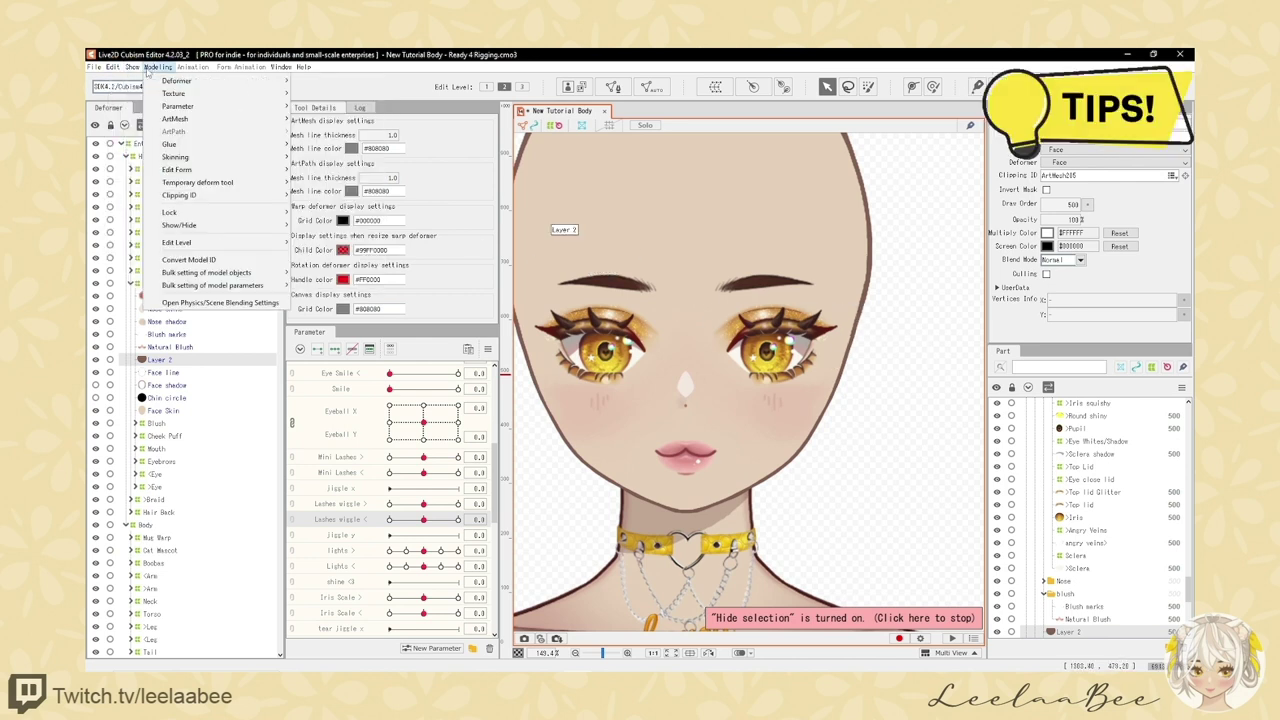
mouse_move(182, 172)
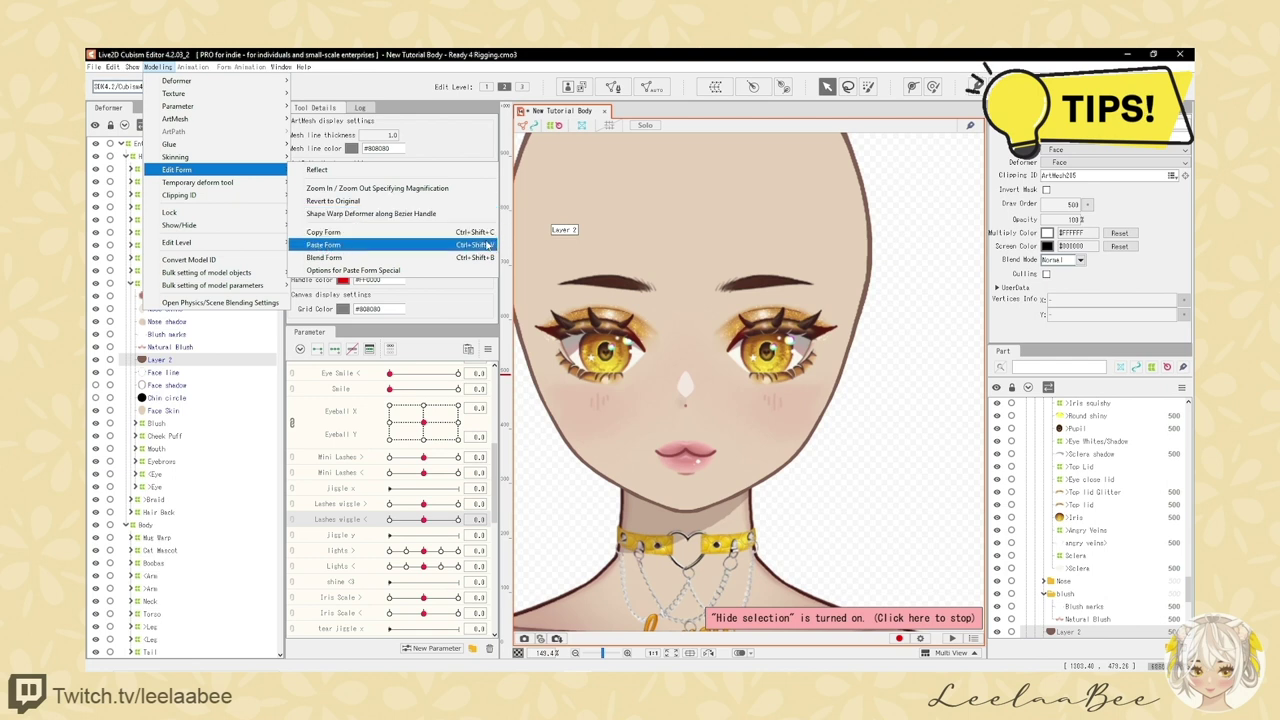
click(484, 247)
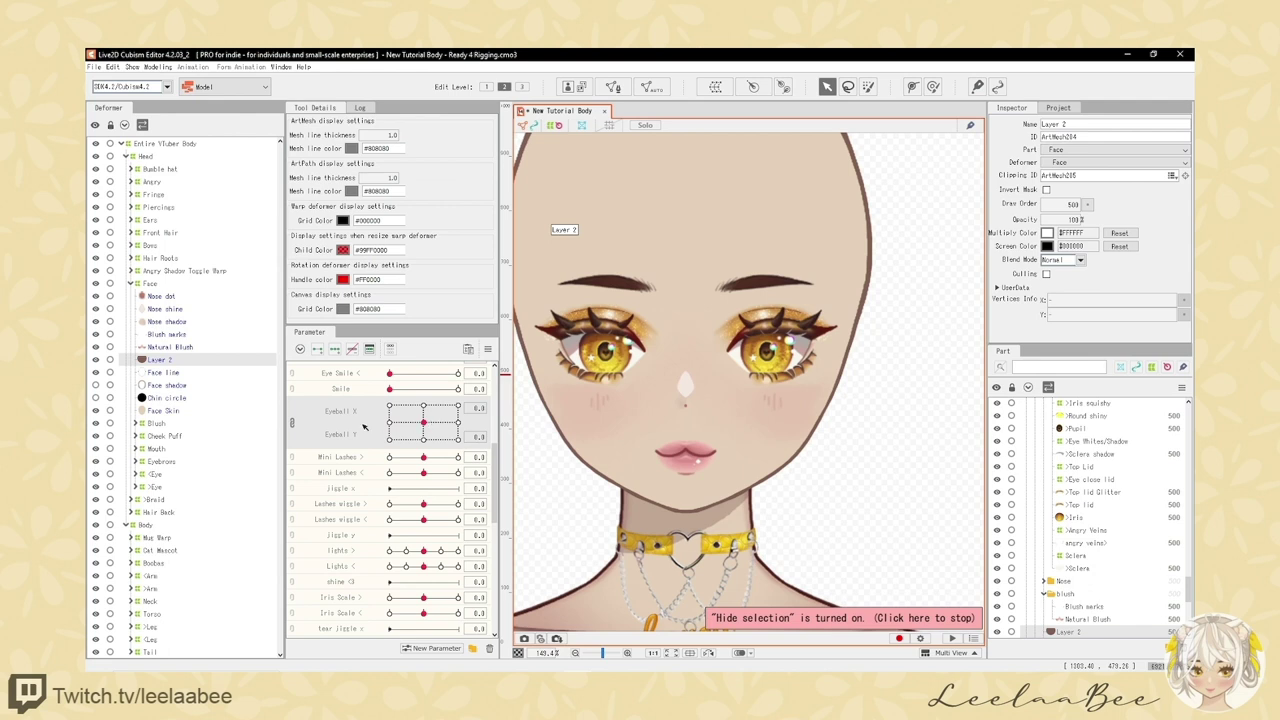
mouse_move(424, 427)
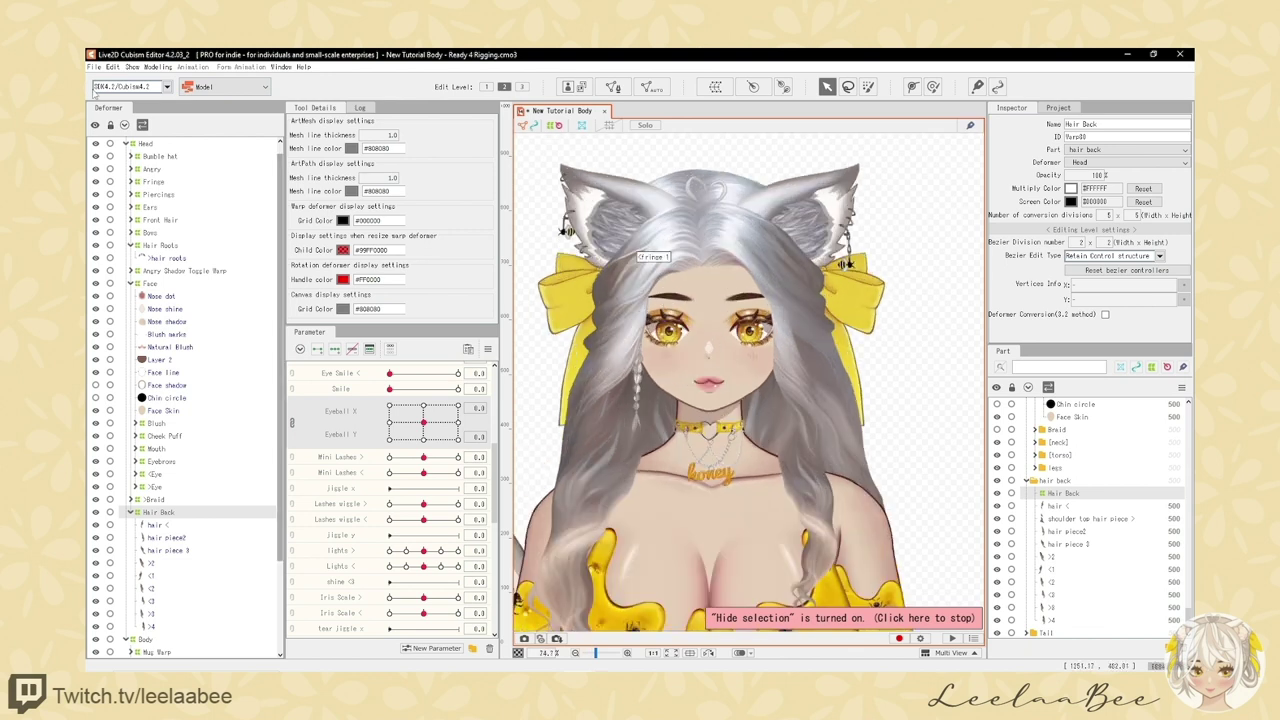
Open the physics settings, preview how the mirrored eyes and lashes move on the full model, and close the settings.
click(157, 67)
click(188, 303)
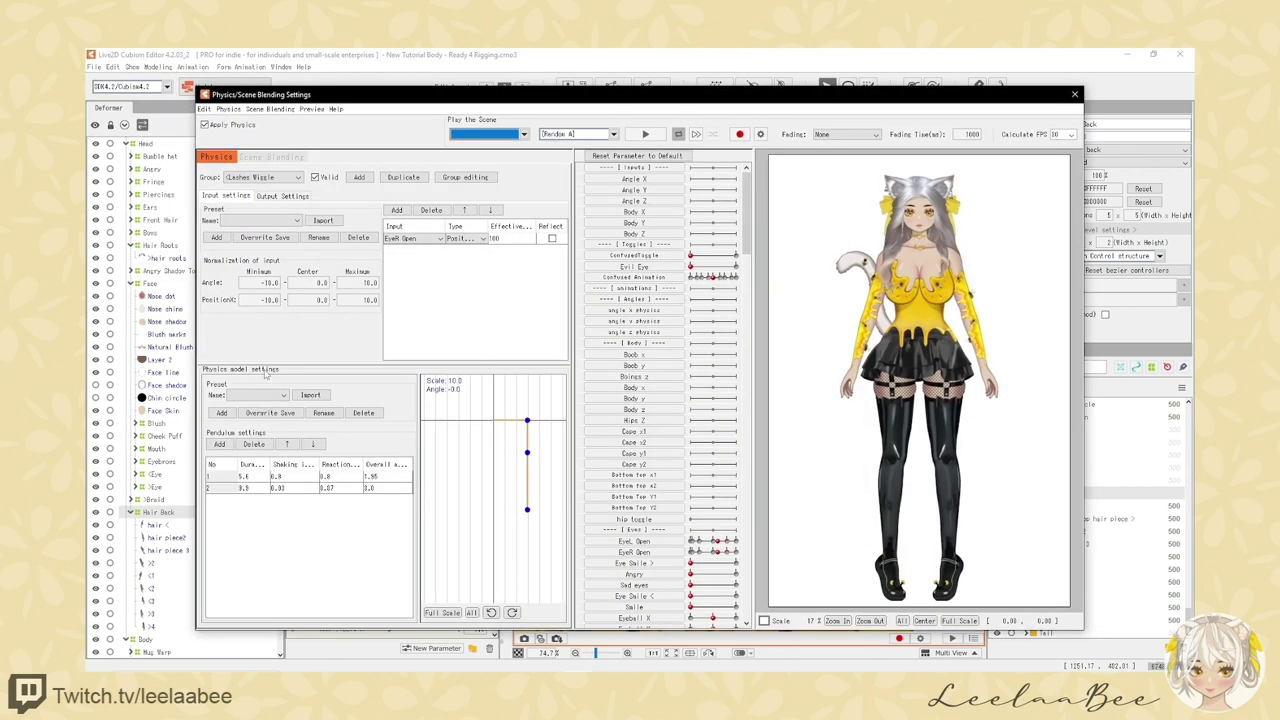
scroll(899, 217, up, 4)
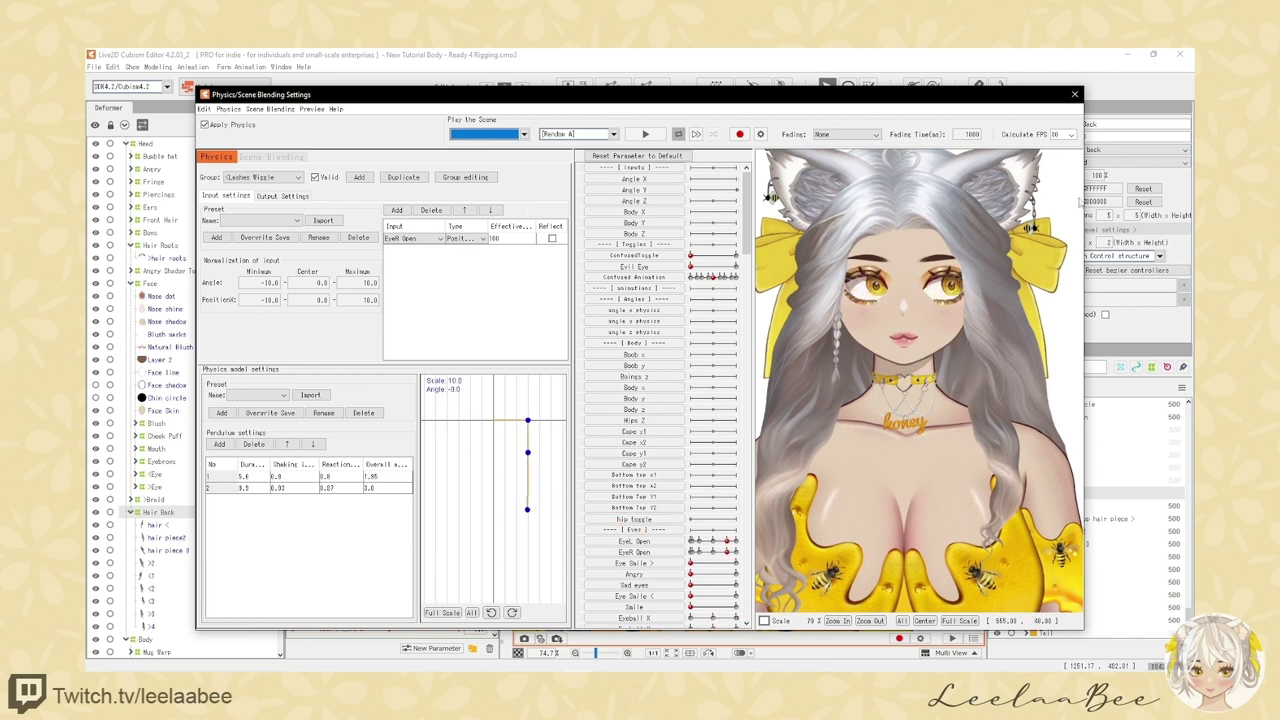
scroll(946, 398, down, 1)
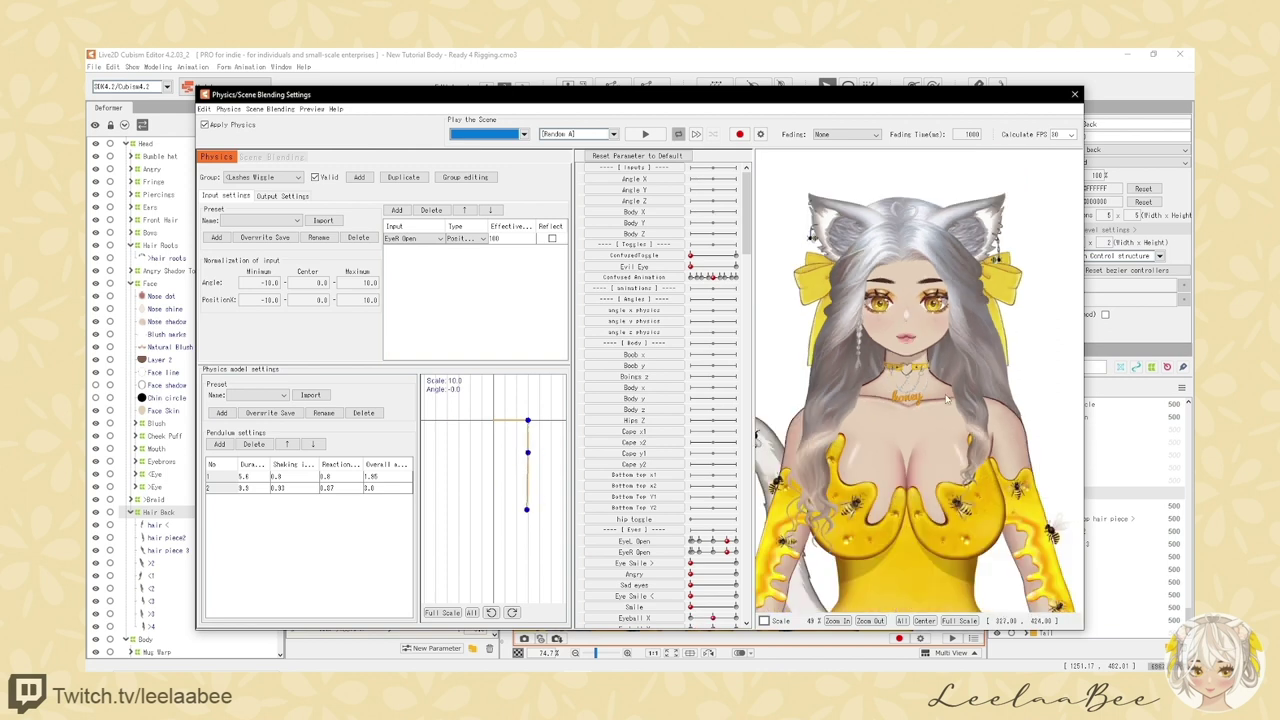
scroll(931, 315, up, 1)
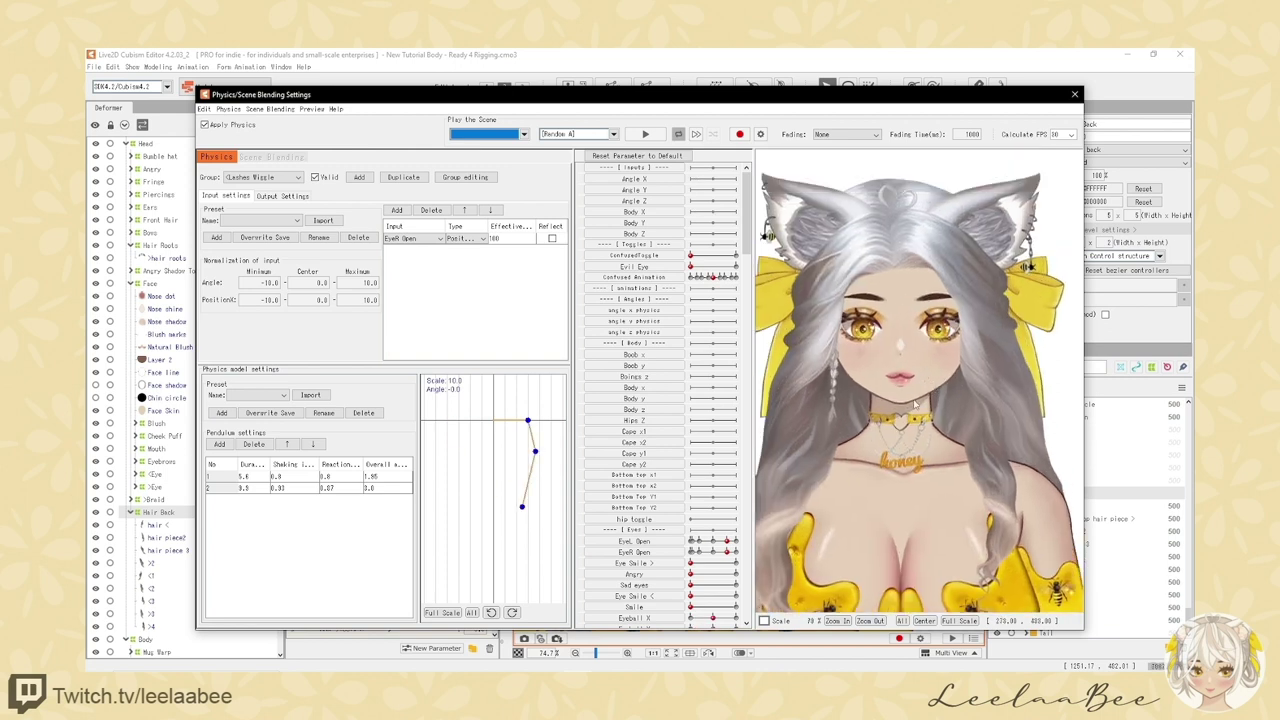
scroll(919, 393, up, 1)
scroll(915, 398, down, 1)
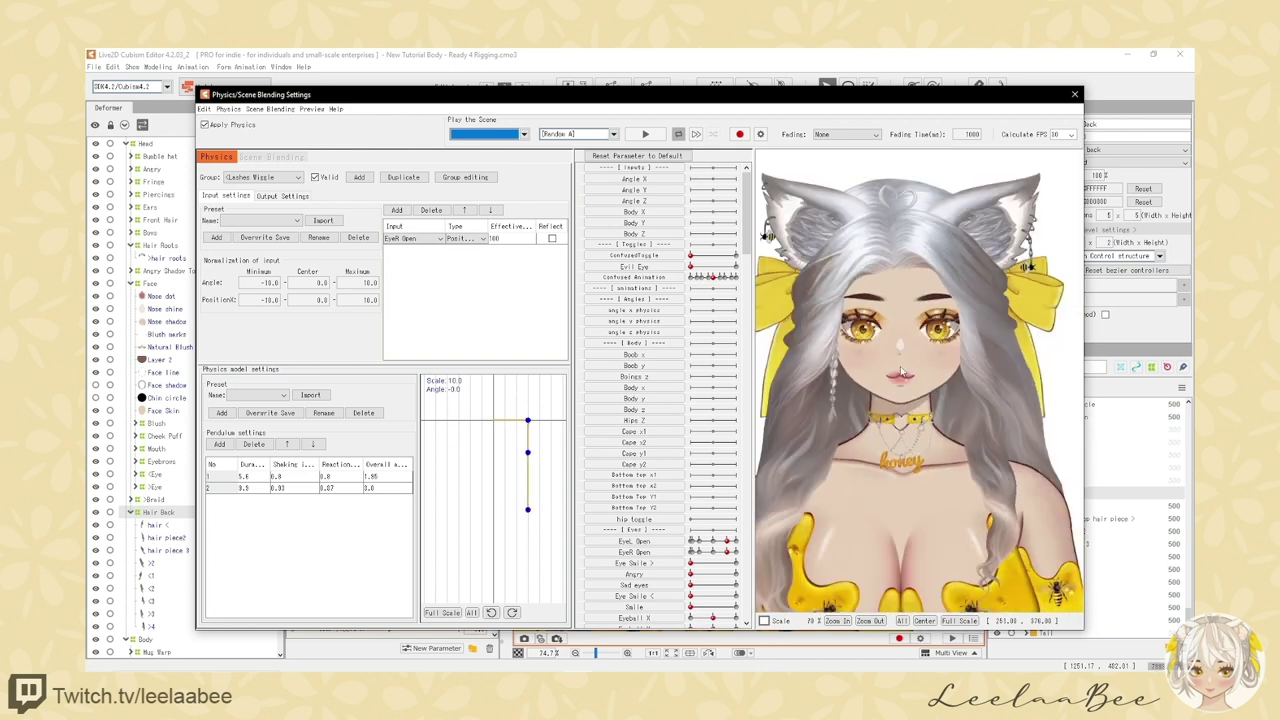
scroll(910, 402, up, 1)
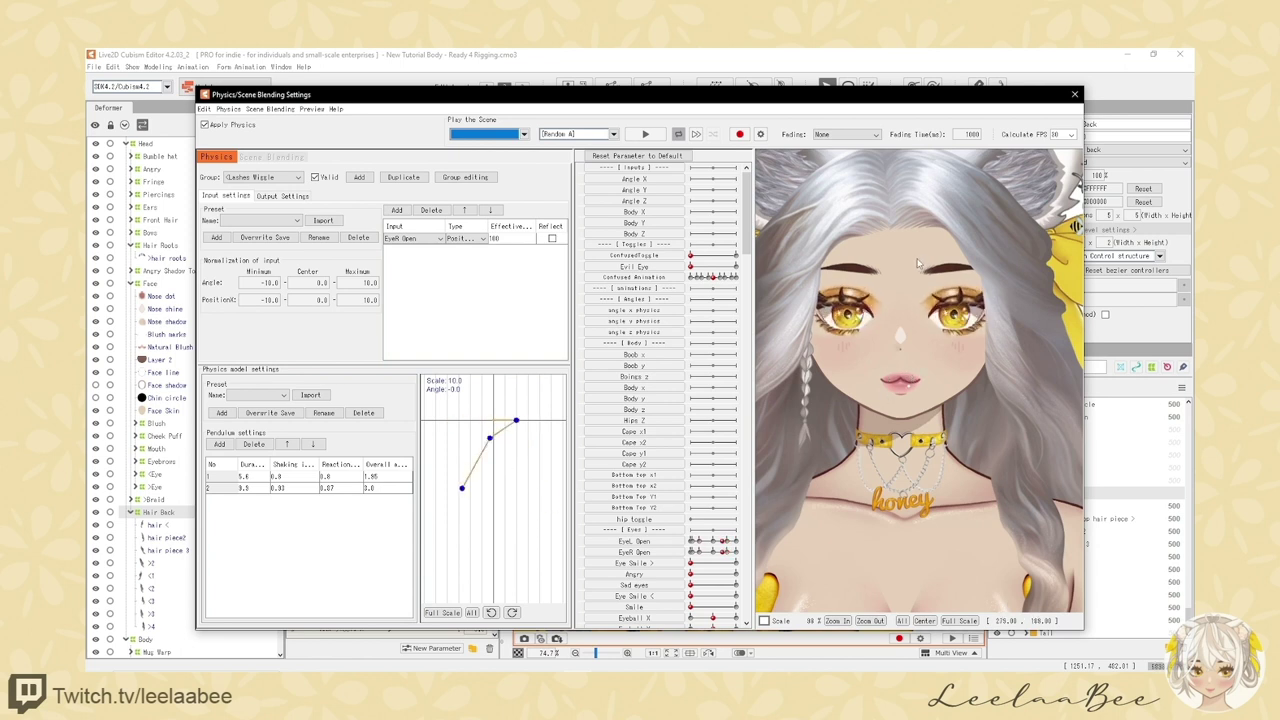
scroll(930, 340, down, 1)
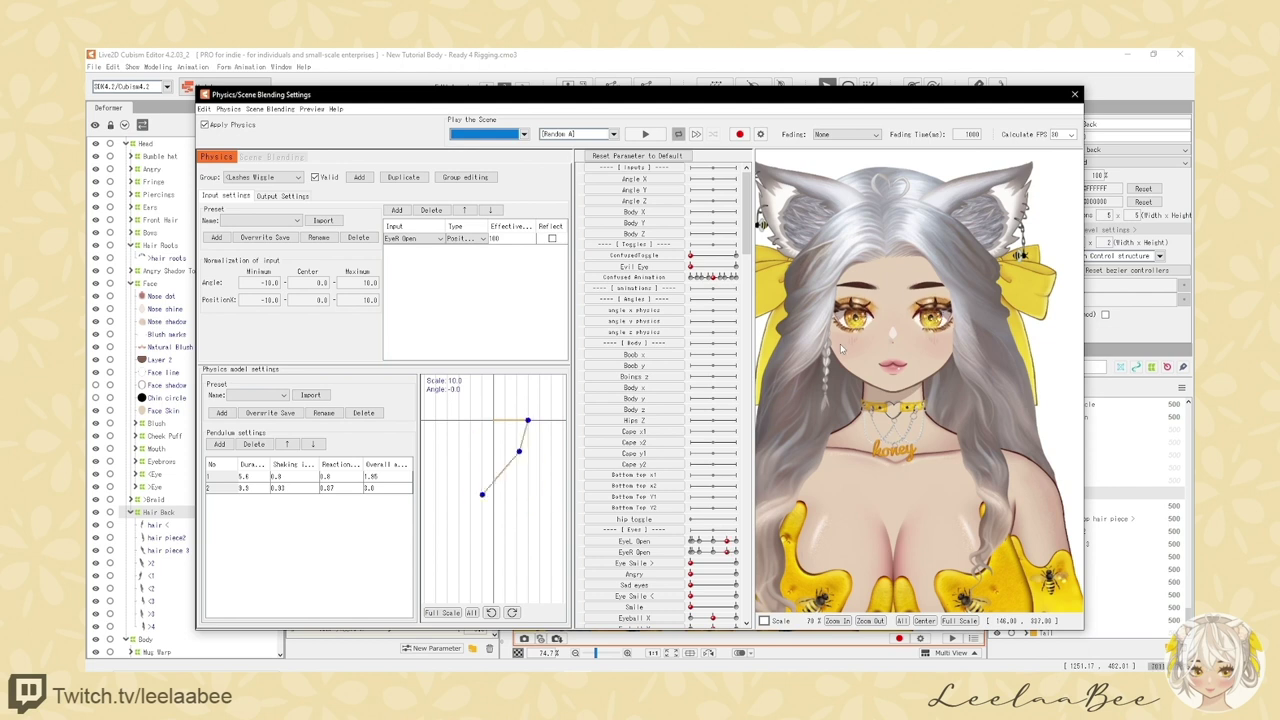
scroll(905, 362, up, 3)
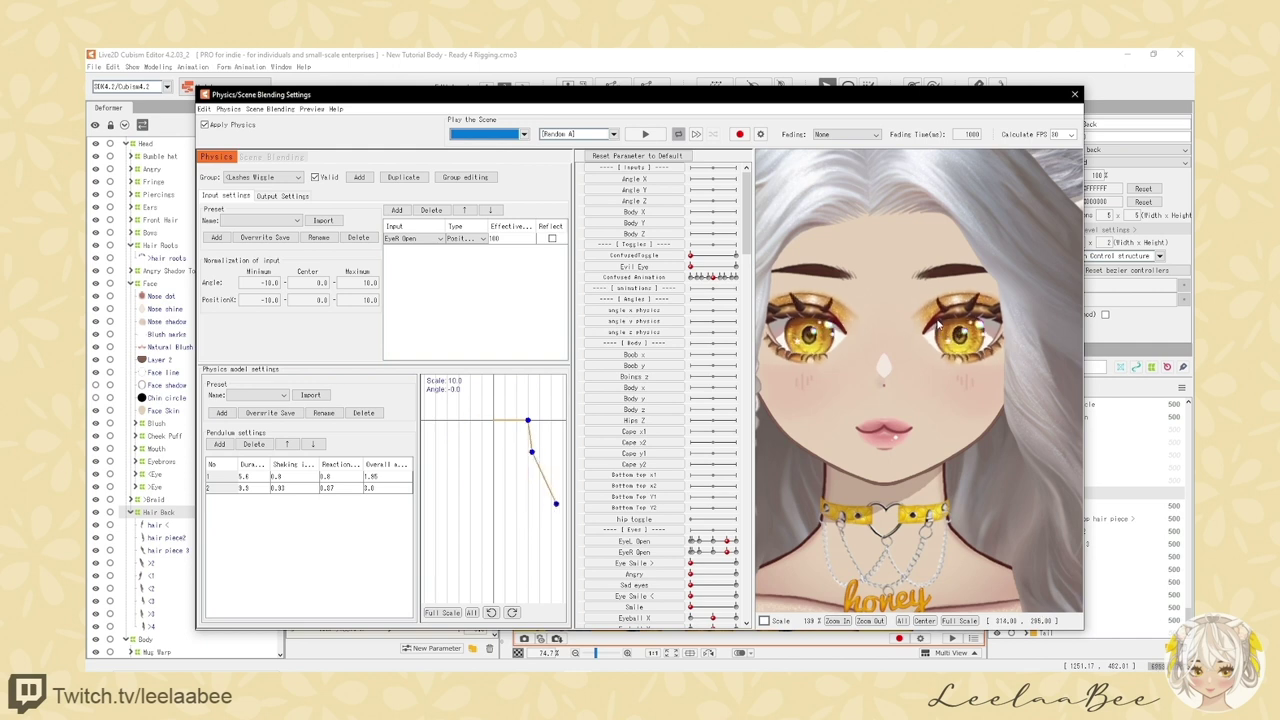
scroll(889, 328, down, 2)
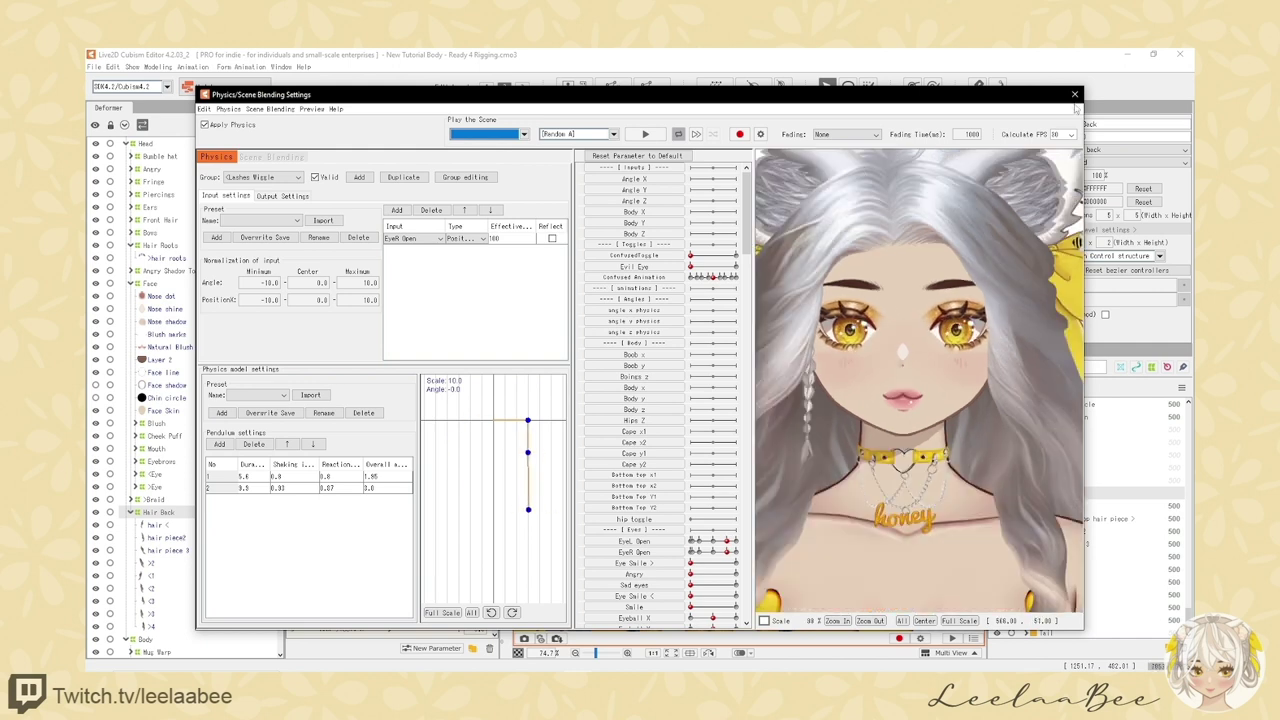
click(1074, 94)
scroll(729, 327, up, 2)
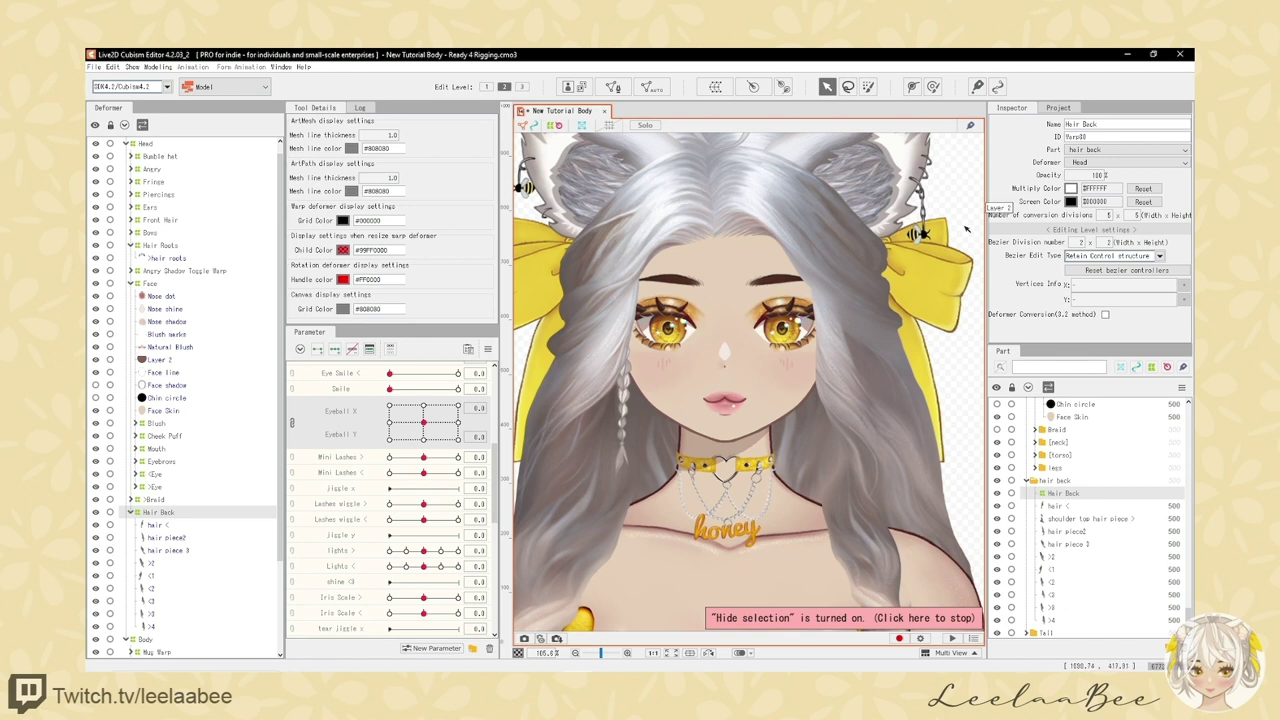
scroll(930, 316, down, 3)
scroll(956, 290, up, 2)
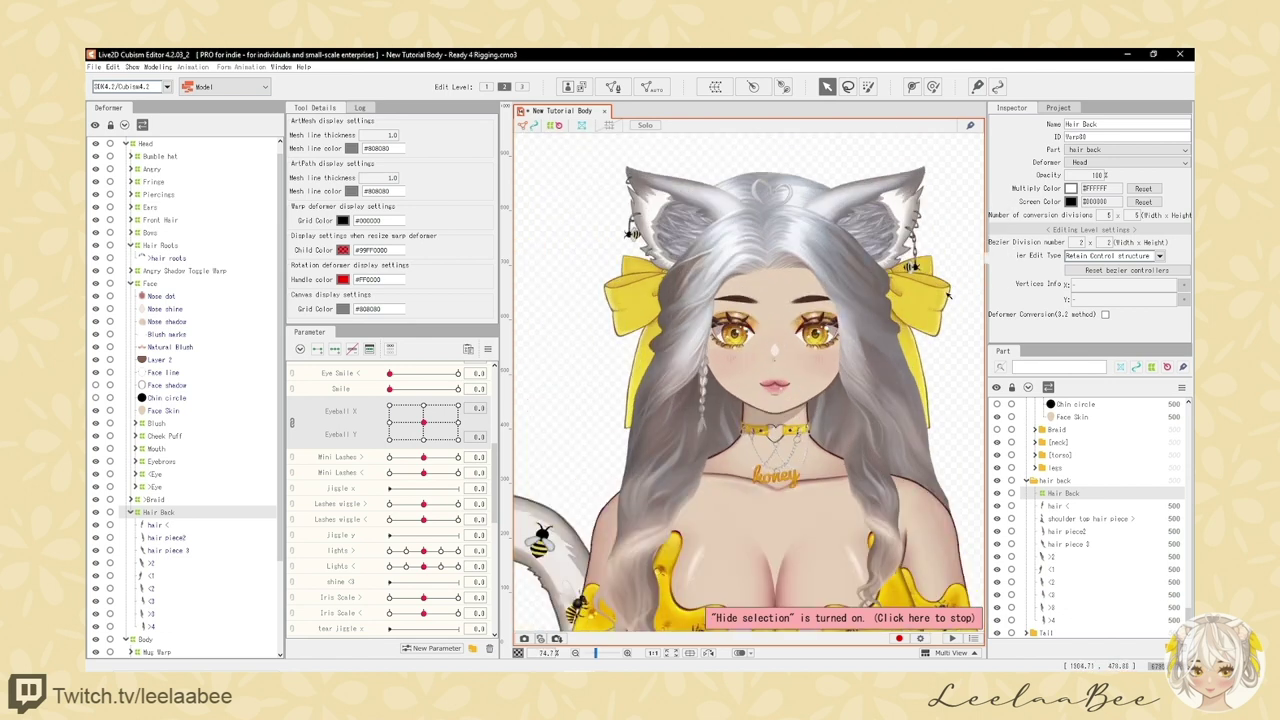